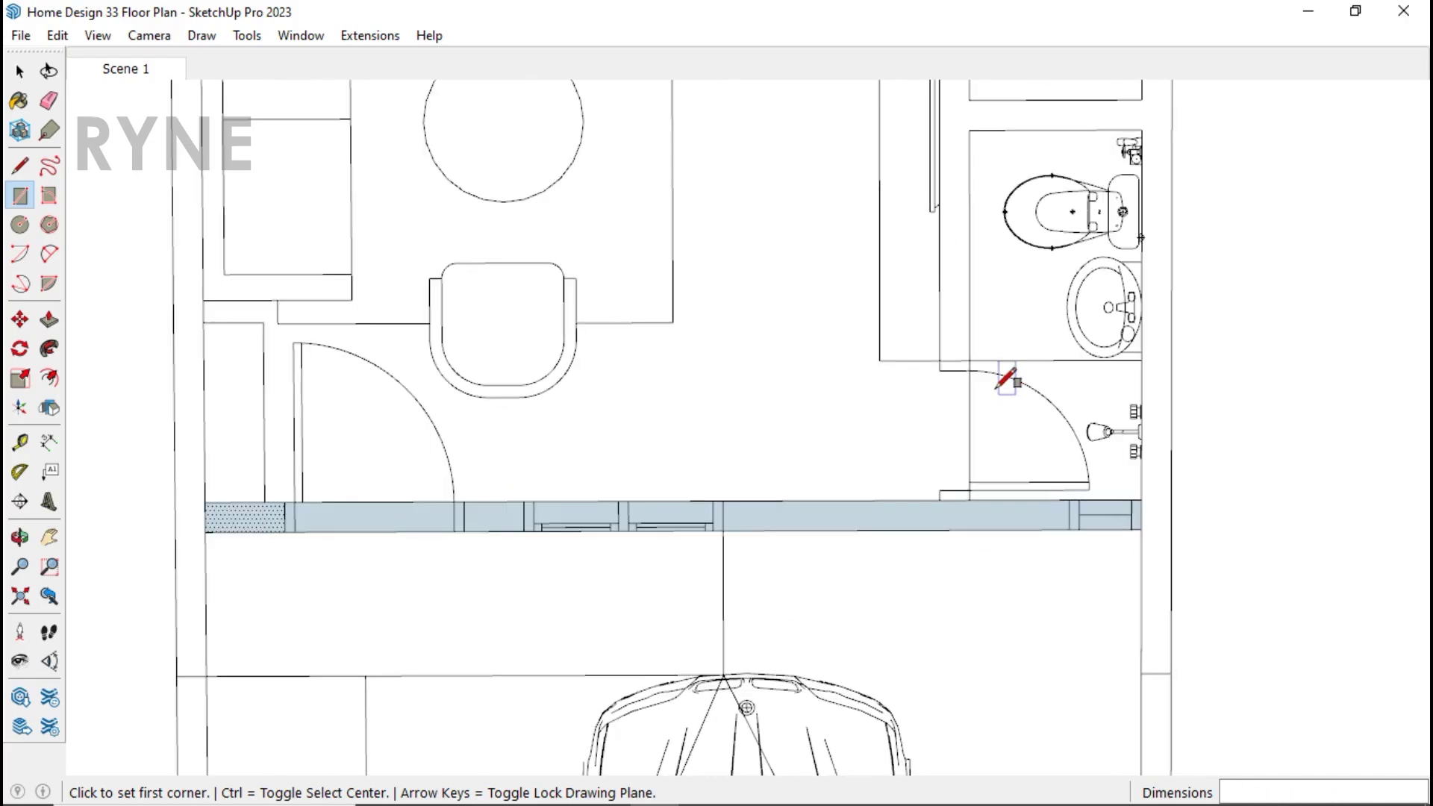
Step: Trace the wall between the living room and bathroom with rectangles, covering the door opening and the 15 × 240 cm stretch up to the stairs
{"action": "left_click", "coordinate": [968, 400]}
{"action": "left_click", "coordinate": [940, 501]}
{"action": "scroll", "coordinate": [942, 496], "scroll_direction": "down", "scroll_amount": 3}
{"action": "scroll", "coordinate": [1011, 318], "scroll_direction": "up", "scroll_amount": 3}
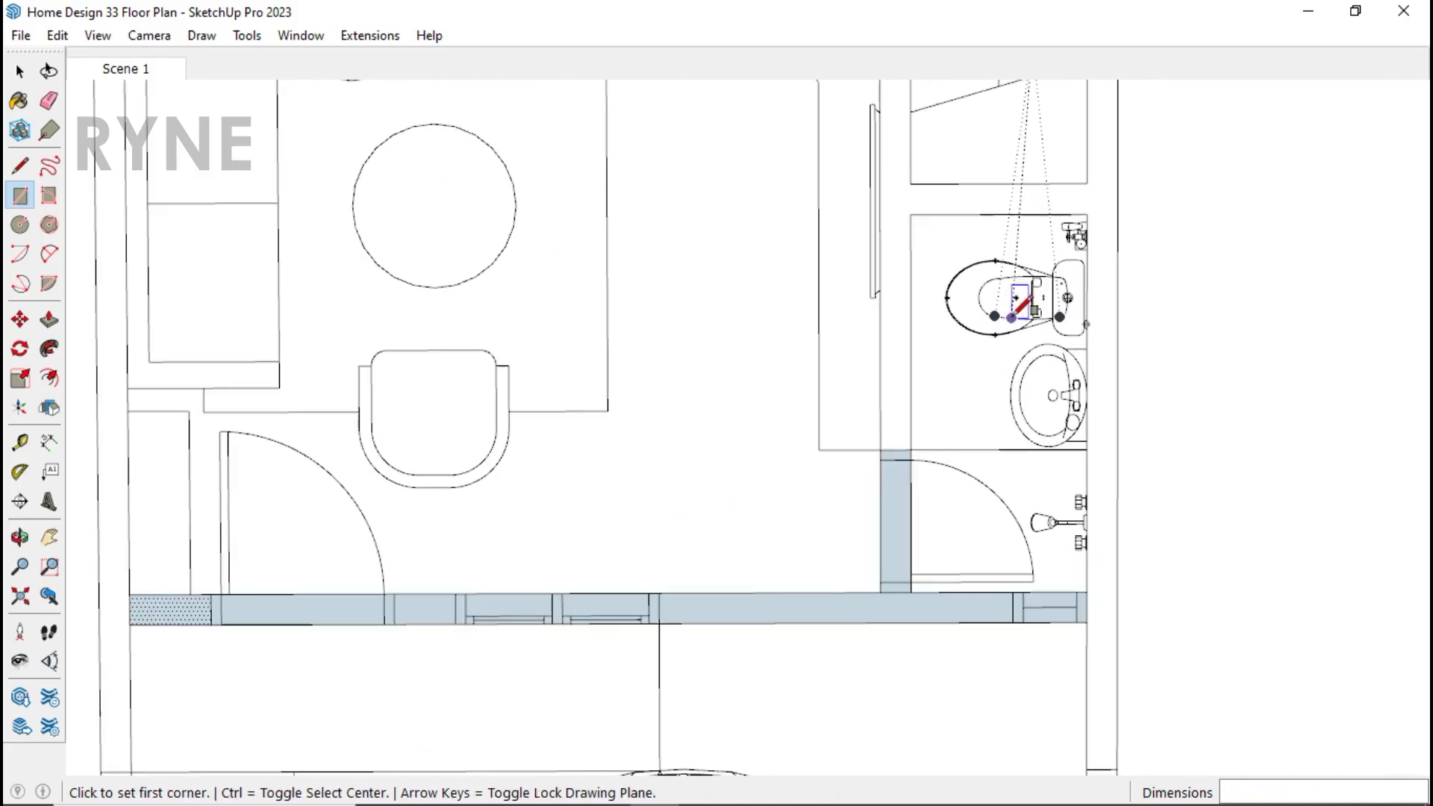
{"action": "left_click", "coordinate": [881, 449]}
{"action": "scroll", "coordinate": [882, 456], "scroll_direction": "down", "scroll_amount": 3}
{"action": "left_click", "coordinate": [897, 168]}
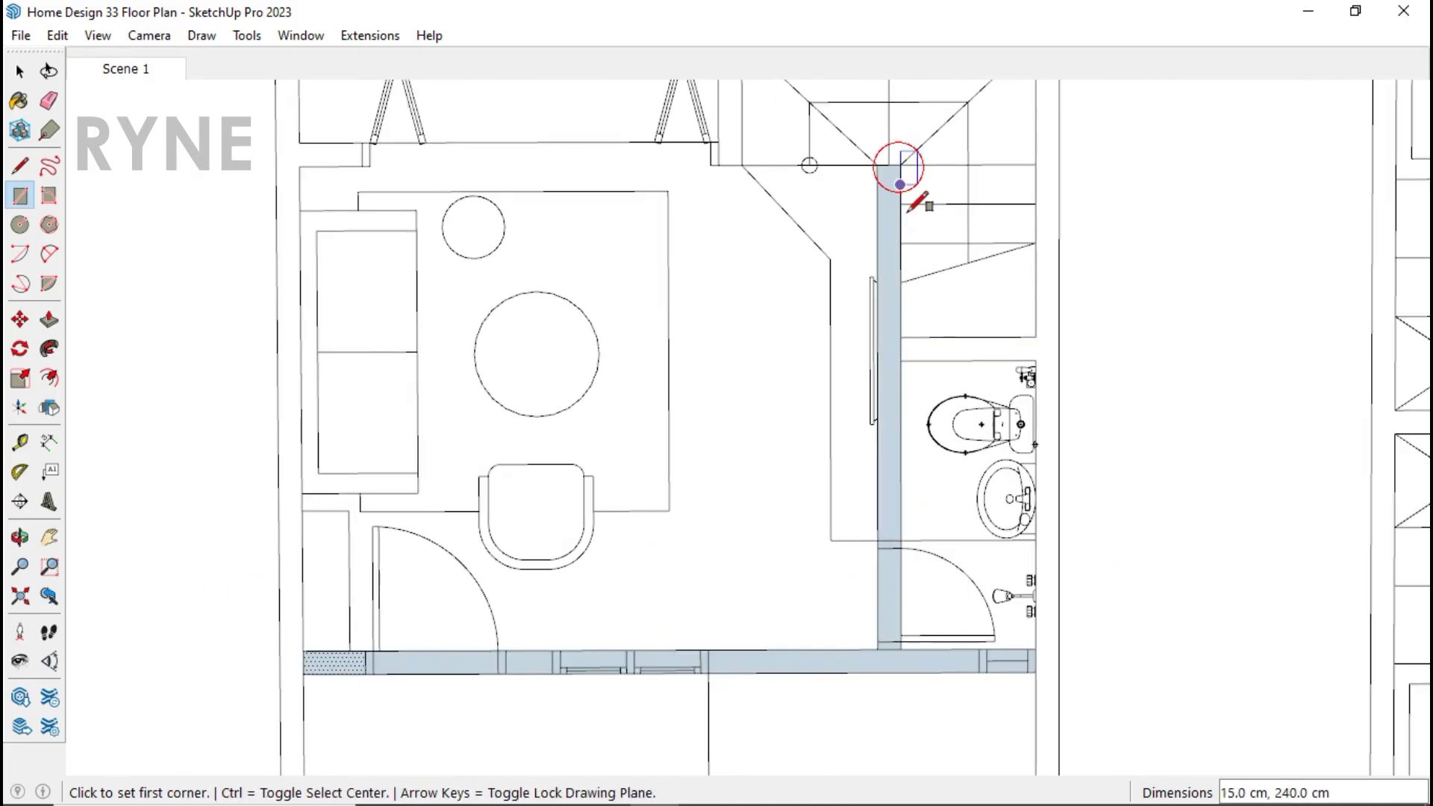
Step: Draw a rectangle over the cross wall separating the bathroom from the stairs
{"action": "left_click", "coordinate": [903, 337]}
{"action": "left_click", "coordinate": [1035, 360]}
{"action": "scroll", "coordinate": [889, 502], "scroll_direction": "down", "scroll_amount": 3}
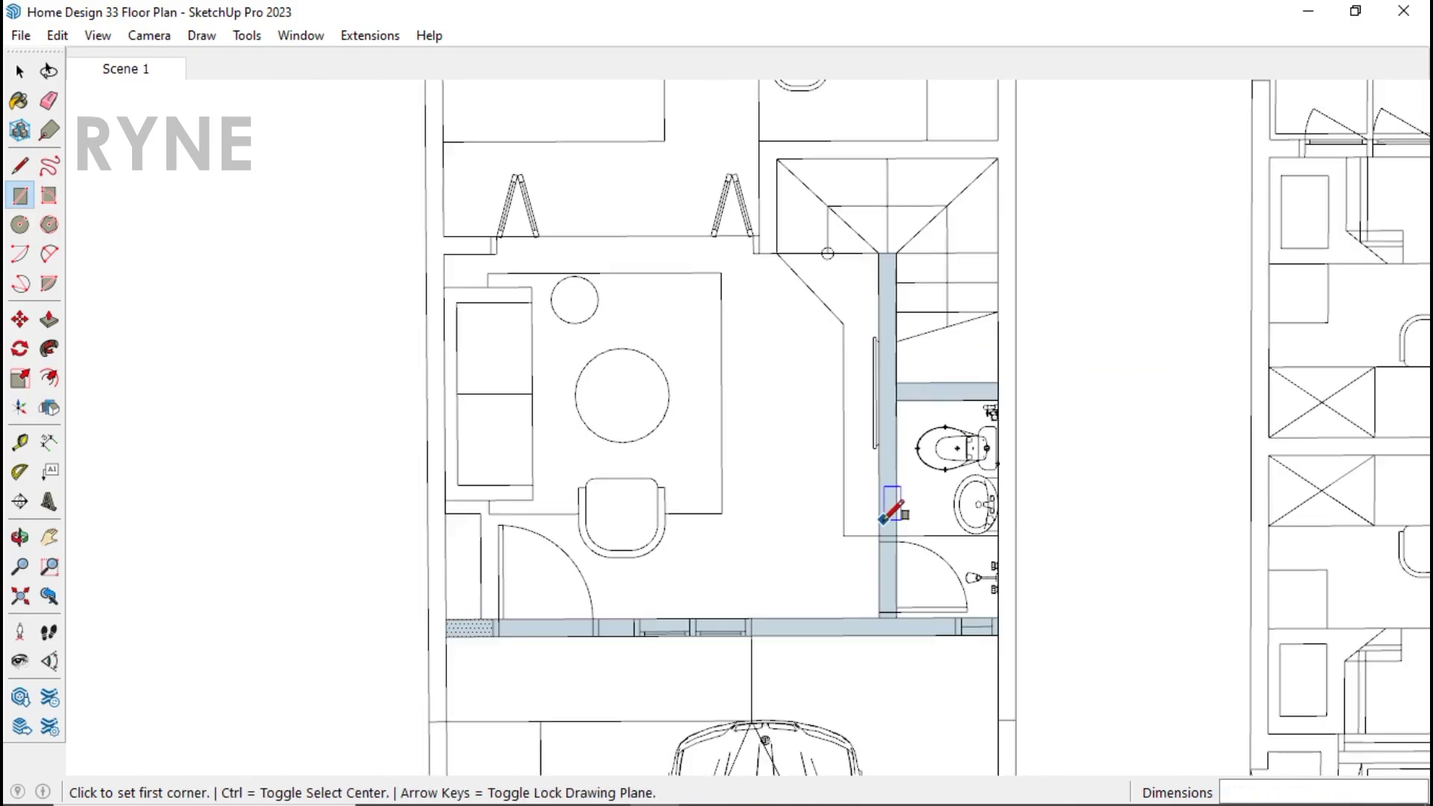
Step: Draw a strip about 101.2 × 15 cm along the stair landing's front edge and a 15 cm wide strip through the middle of the landing
{"action": "scroll", "coordinate": [863, 177], "scroll_direction": "up", "scroll_amount": 5}
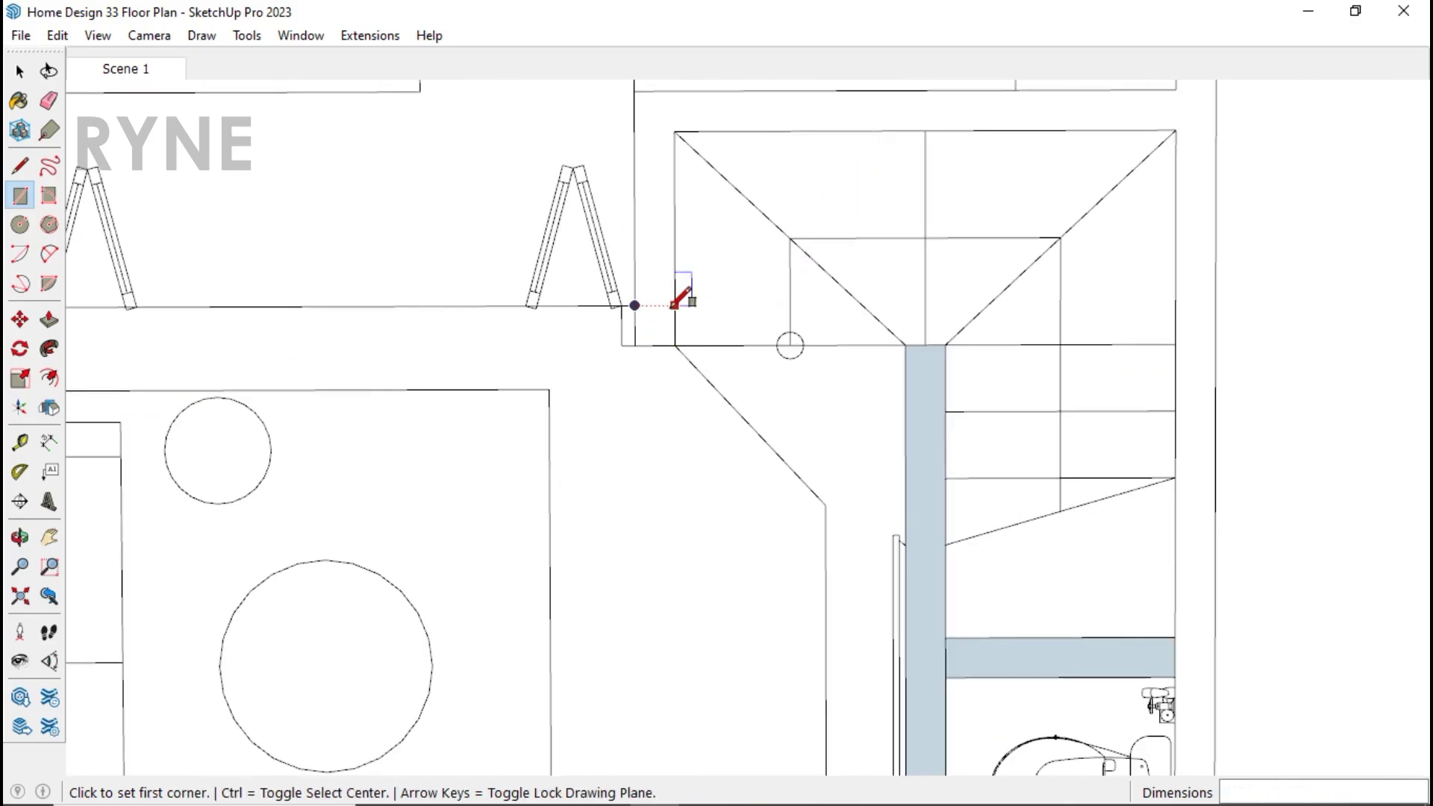
{"action": "left_click", "coordinate": [674, 305]}
{"action": "left_click", "coordinate": [944, 344]}
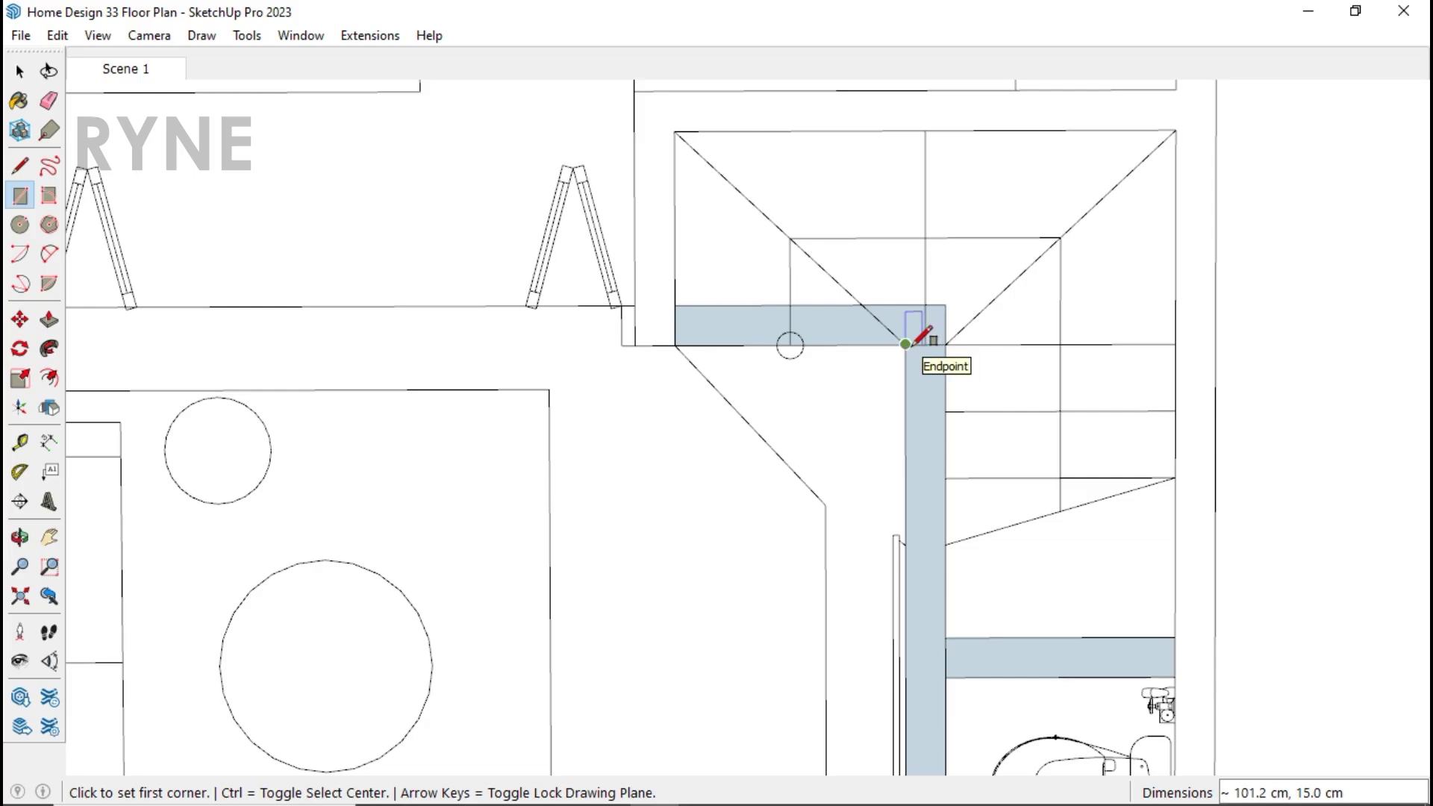
{"action": "left_click", "coordinate": [906, 344]}
{"action": "scroll", "coordinate": [920, 329], "scroll_direction": "down", "scroll_amount": 3}
{"action": "scroll", "coordinate": [921, 321], "scroll_direction": "up", "scroll_amount": 3}
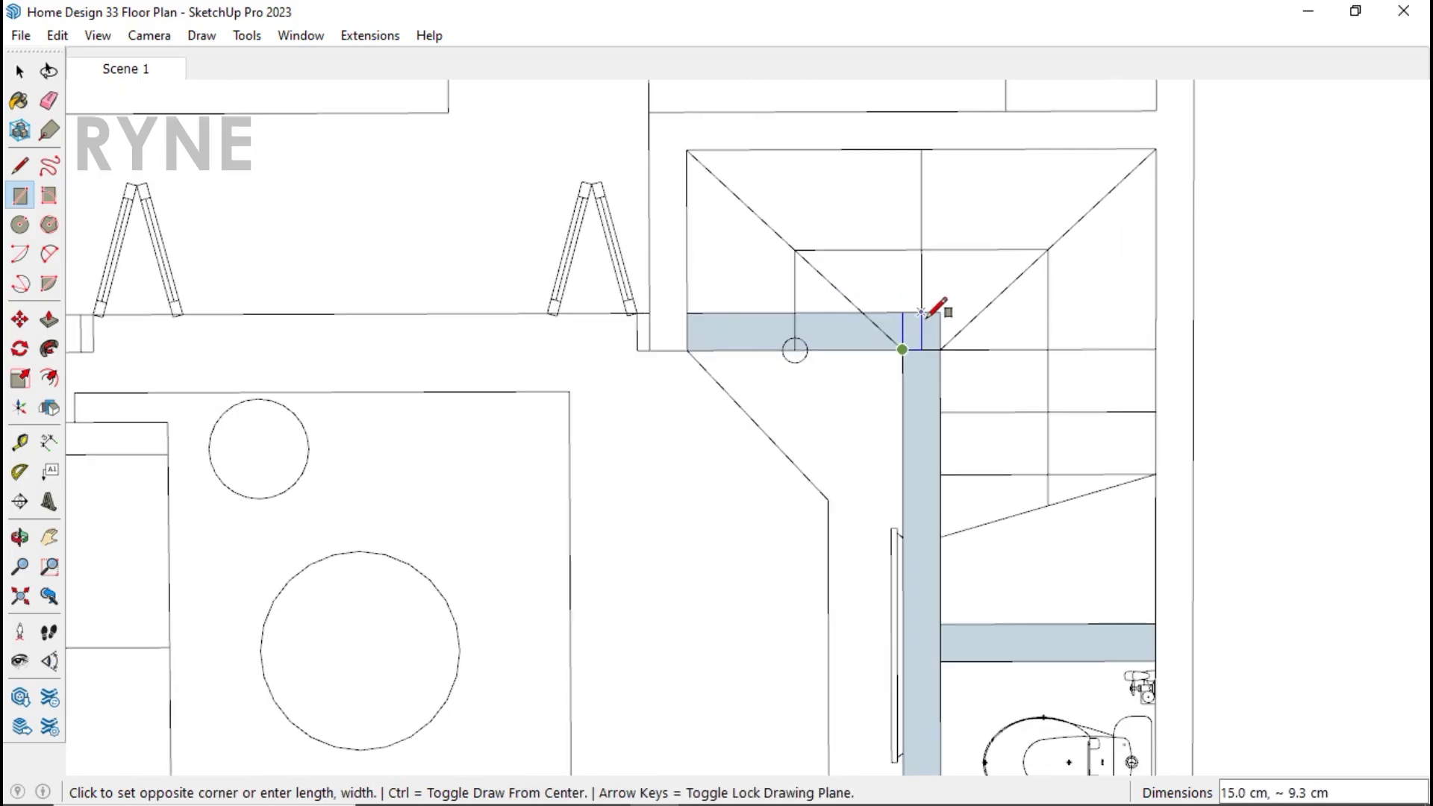
{"action": "left_click", "coordinate": [939, 148]}
Step: Draw a rectangle over the short vertical wall between the stair landing and the folding-door room
{"action": "scroll", "coordinate": [905, 377], "scroll_direction": "down", "scroll_amount": 3}
{"action": "scroll", "coordinate": [785, 360], "scroll_direction": "up", "scroll_amount": 3}
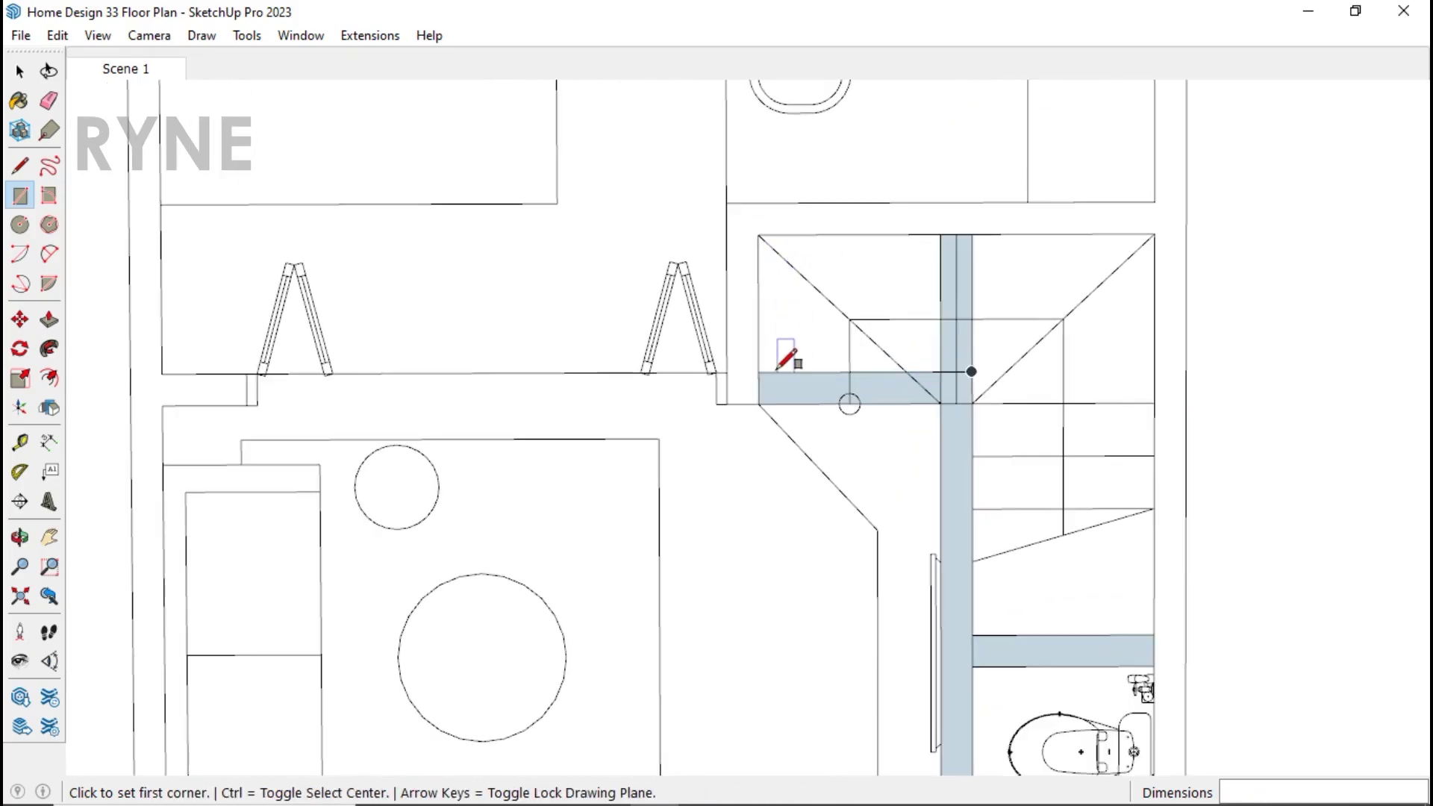
{"action": "left_click", "coordinate": [759, 403]}
{"action": "left_click", "coordinate": [726, 202]}
{"action": "scroll", "coordinate": [736, 360], "scroll_direction": "up", "scroll_amount": 2}
{"action": "scroll", "coordinate": [734, 364], "scroll_direction": "down", "scroll_amount": 1}
Step: Trace the wall between the living room and the room behind it, covering the folding-door opening and the remaining wall end with rectangles
{"action": "left_click", "coordinate": [726, 370]}
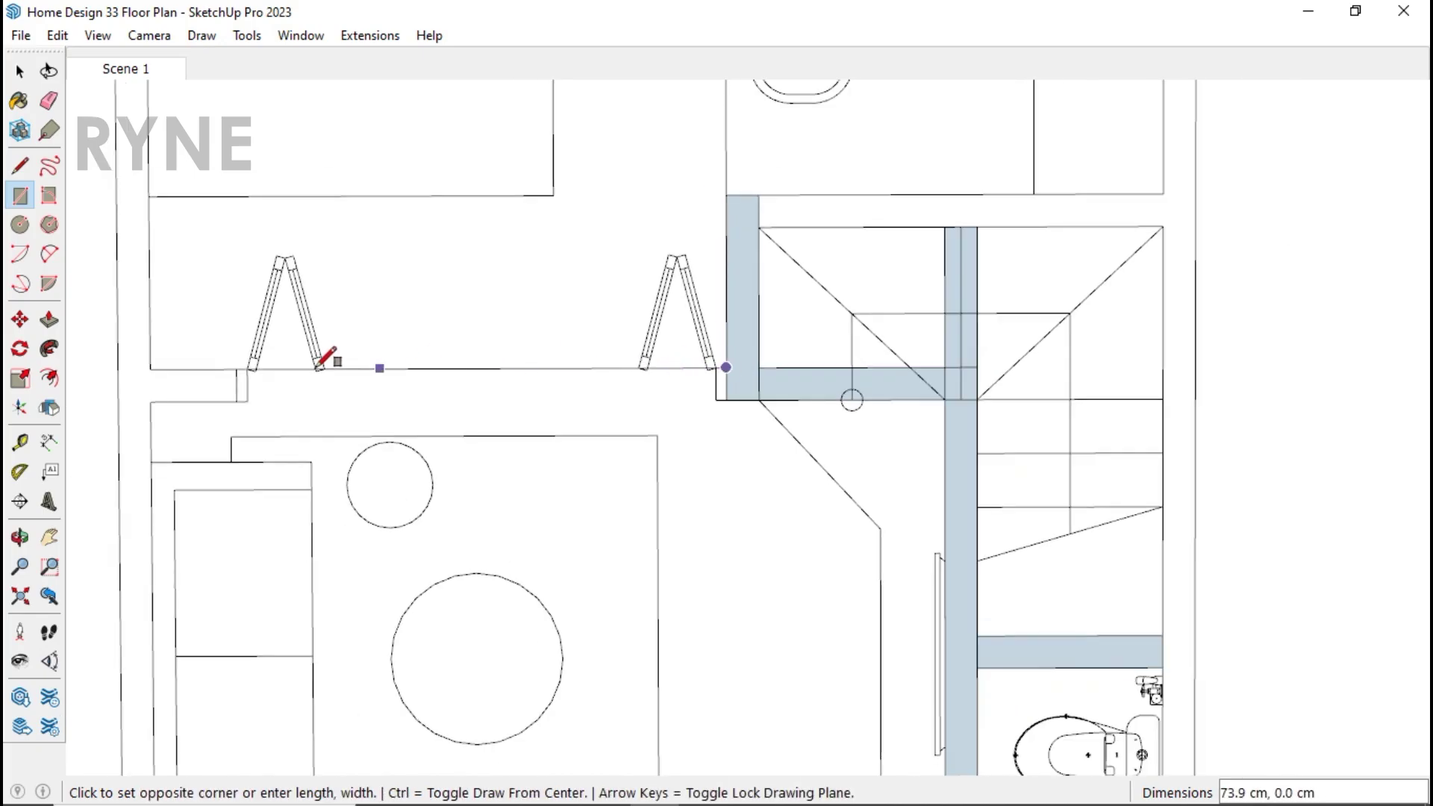
{"action": "left_click", "coordinate": [236, 400]}
{"action": "left_click", "coordinate": [236, 368]}
{"action": "left_click", "coordinate": [151, 400]}
{"action": "scroll", "coordinate": [601, 582], "scroll_direction": "down", "scroll_amount": 2}
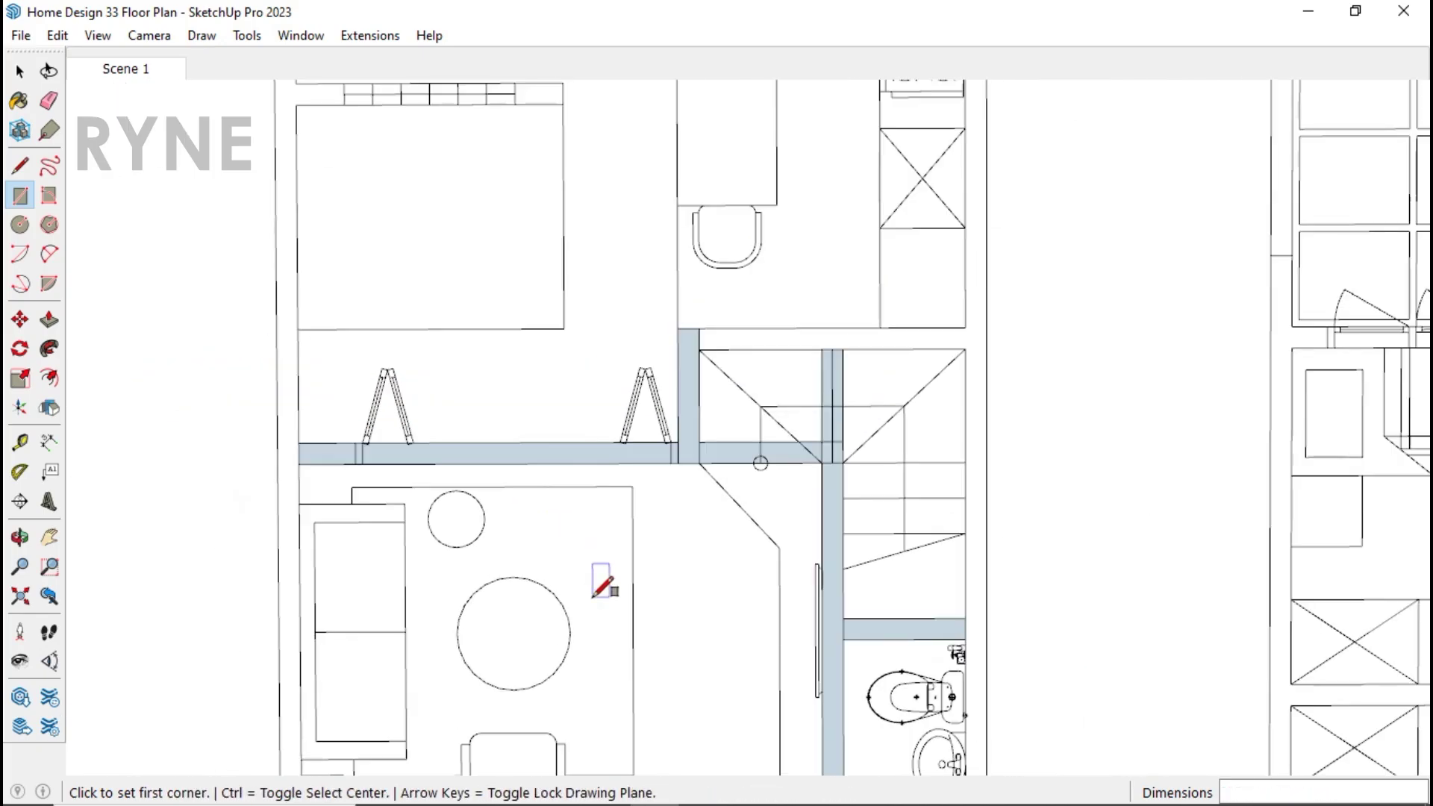
Step: Draw rectangles over the wall between the stairs and kitchen and over the kitchen's long side wall up to the rear wall
{"action": "scroll", "coordinate": [657, 376], "scroll_direction": "up", "scroll_amount": 1}
{"action": "left_click", "coordinate": [682, 396]}
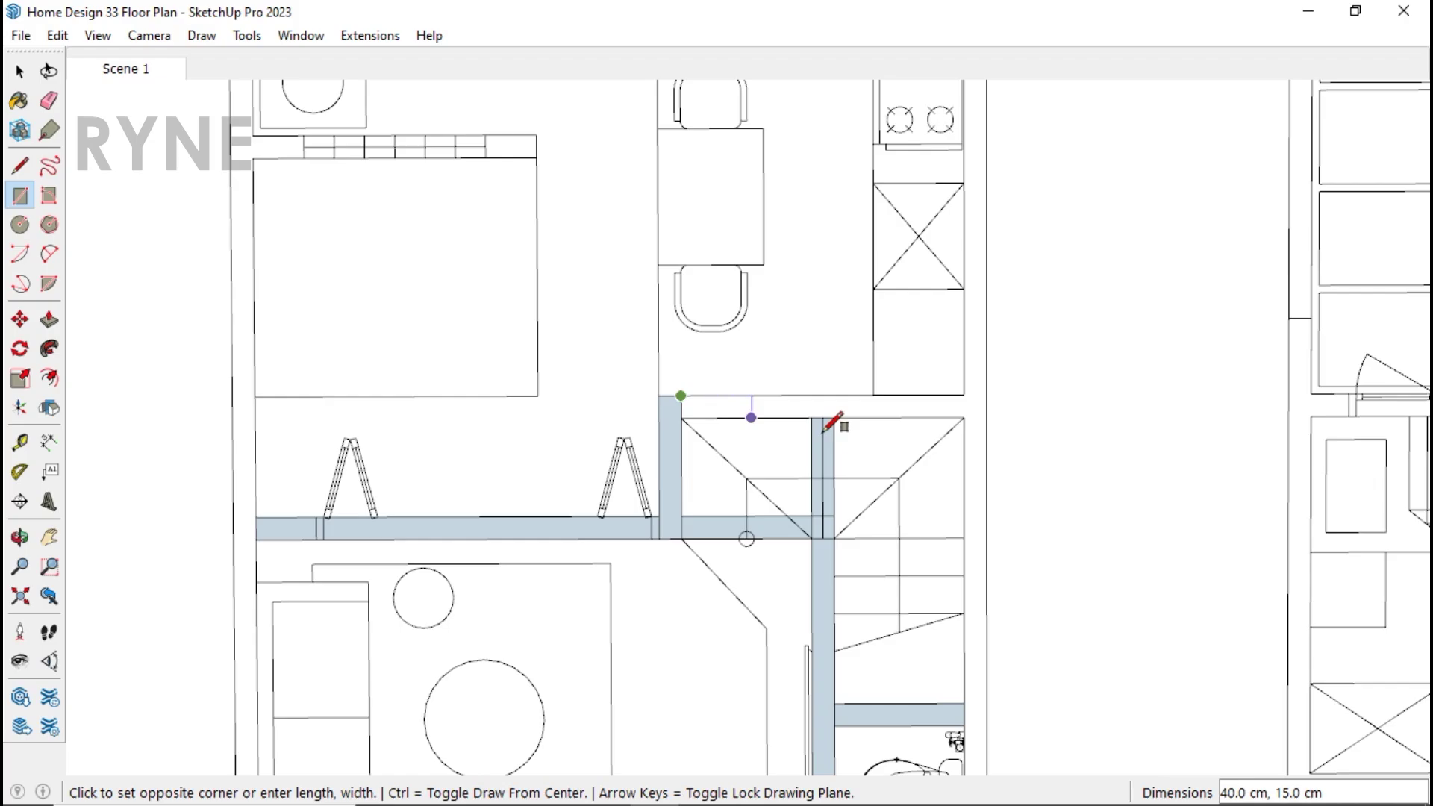
{"action": "left_click", "coordinate": [964, 416]}
{"action": "scroll", "coordinate": [809, 623], "scroll_direction": "down", "scroll_amount": 2}
{"action": "left_click", "coordinate": [724, 526]}
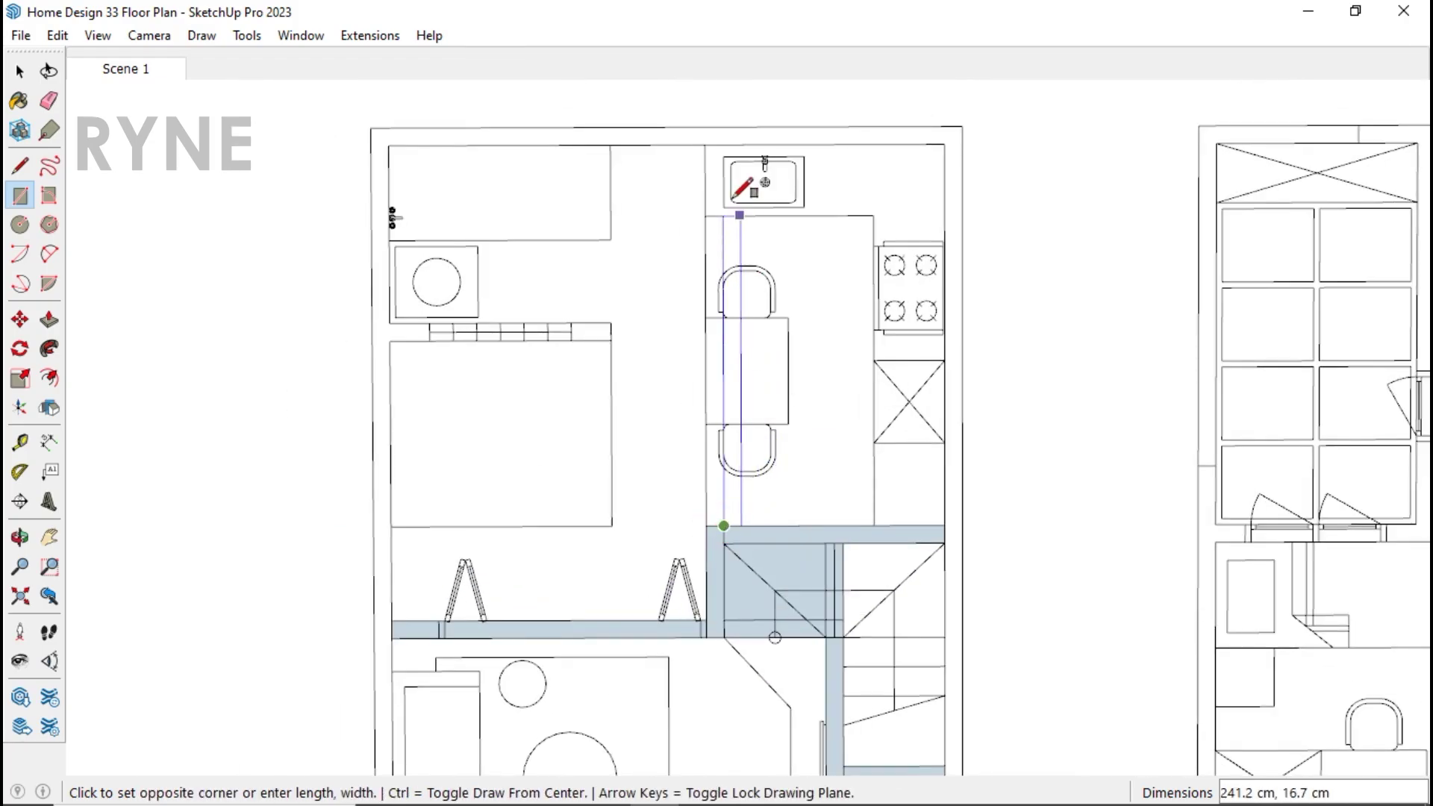
{"action": "left_click", "coordinate": [705, 144]}
Step: Draw an L-shaped line from the rear wall around the laundry area and large rectangle to the outer side wall
{"action": "key", "text": "l"}
{"action": "left_click", "coordinate": [610, 144]}
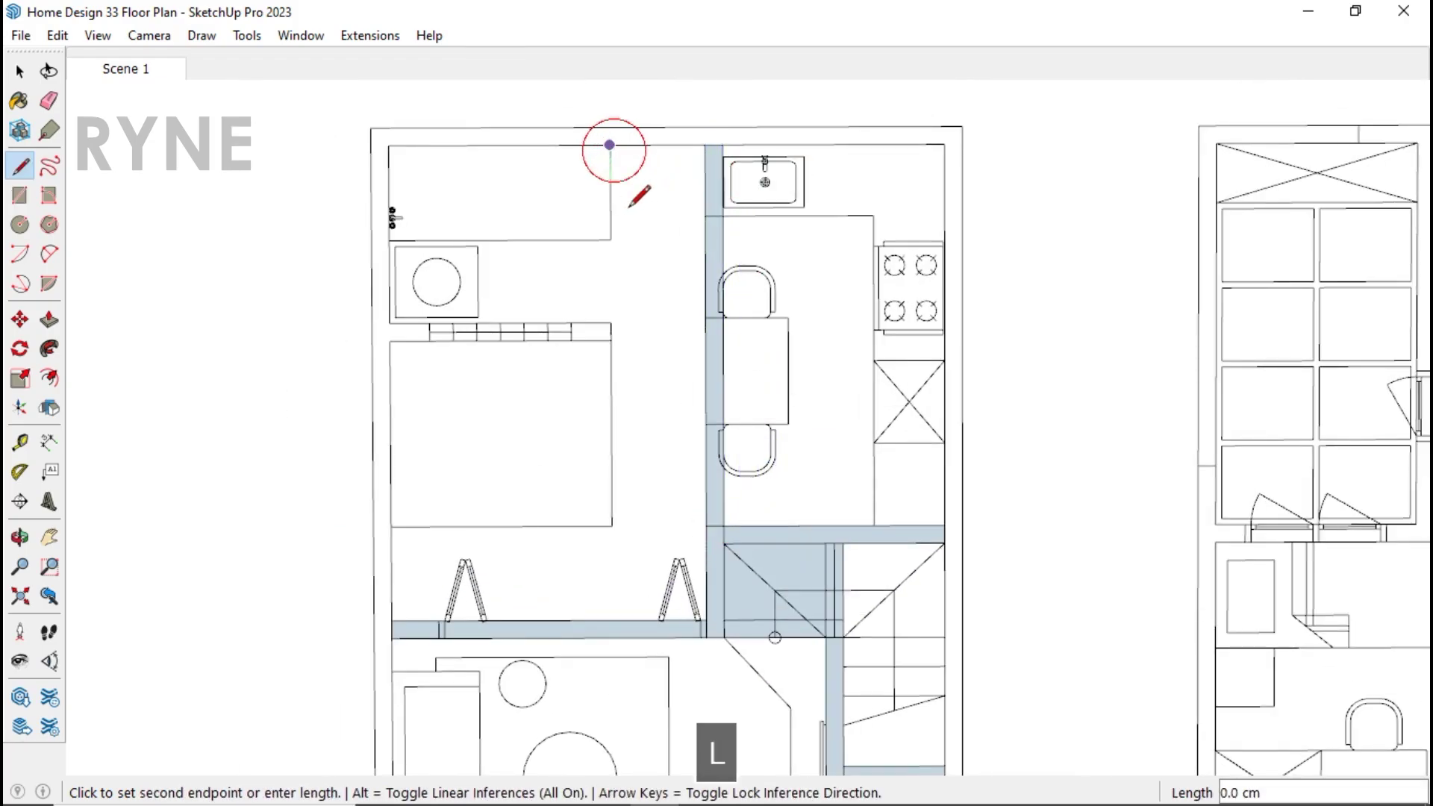
{"action": "left_click", "coordinate": [389, 527]}
{"action": "key", "text": "space"}
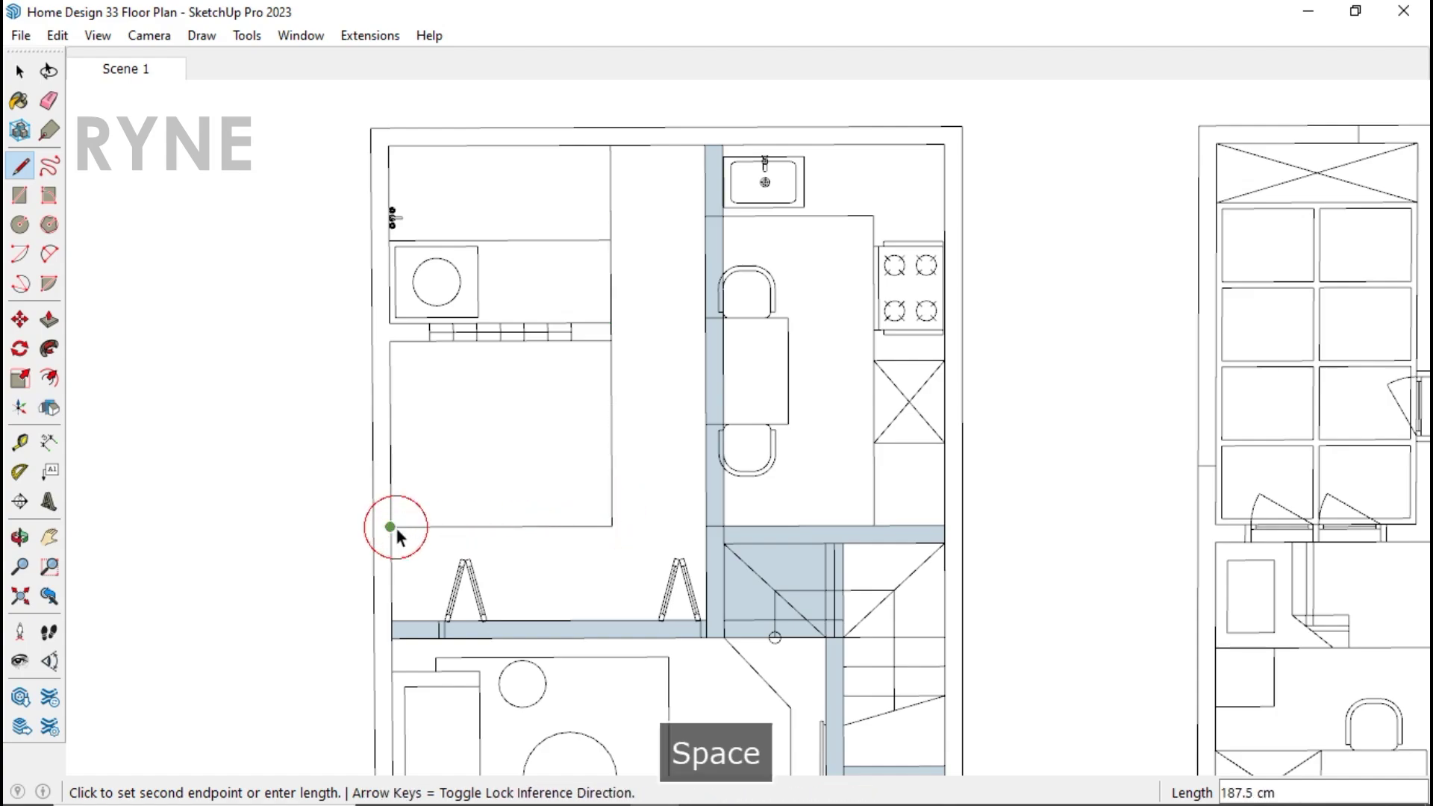
Step: Offset the L-shaped line outward by 15 cm
{"action": "double_click", "coordinate": [409, 527]}
{"action": "type", "text": "f"}
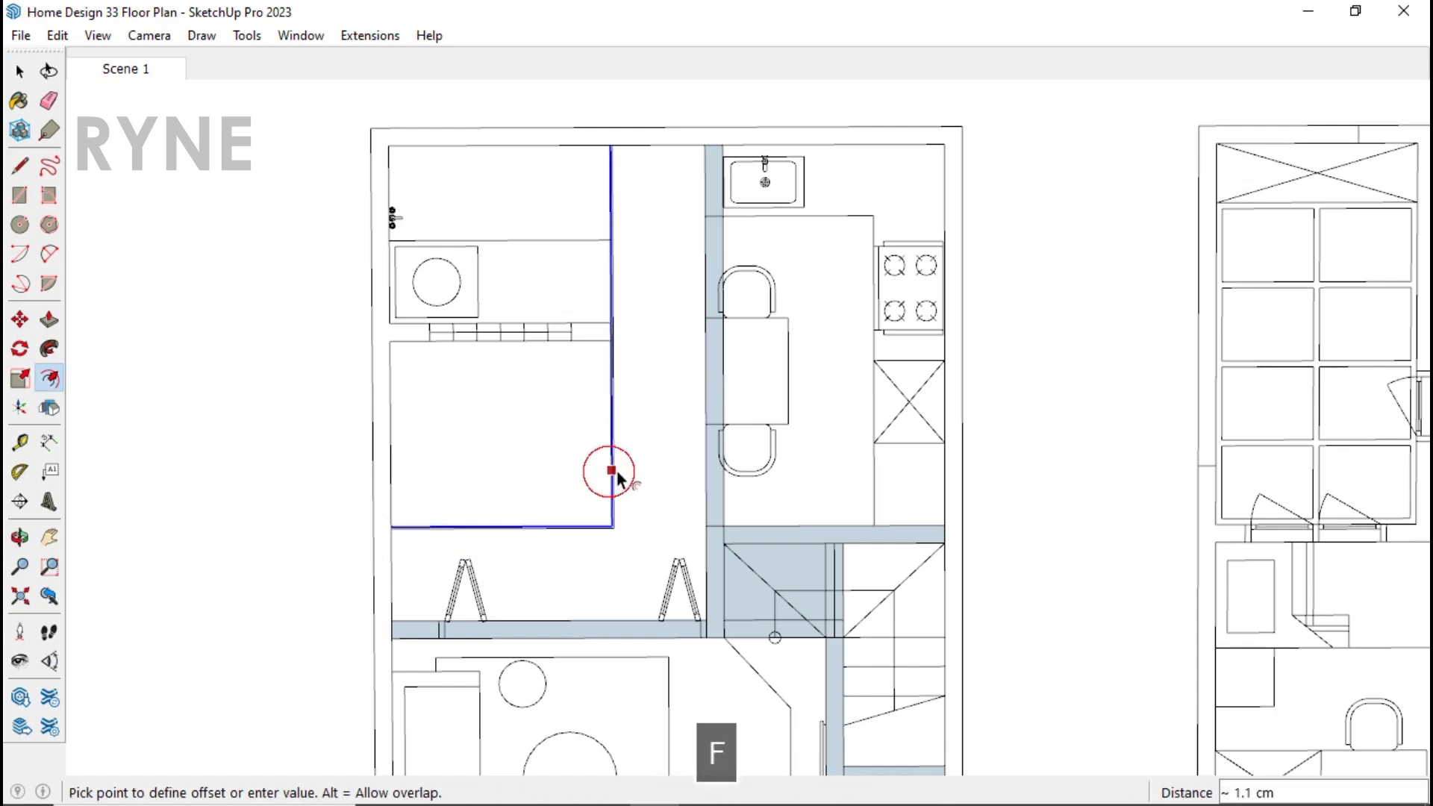
{"action": "type", "text": "15"}
{"action": "key", "text": "Return"}
{"action": "key", "text": "space"}
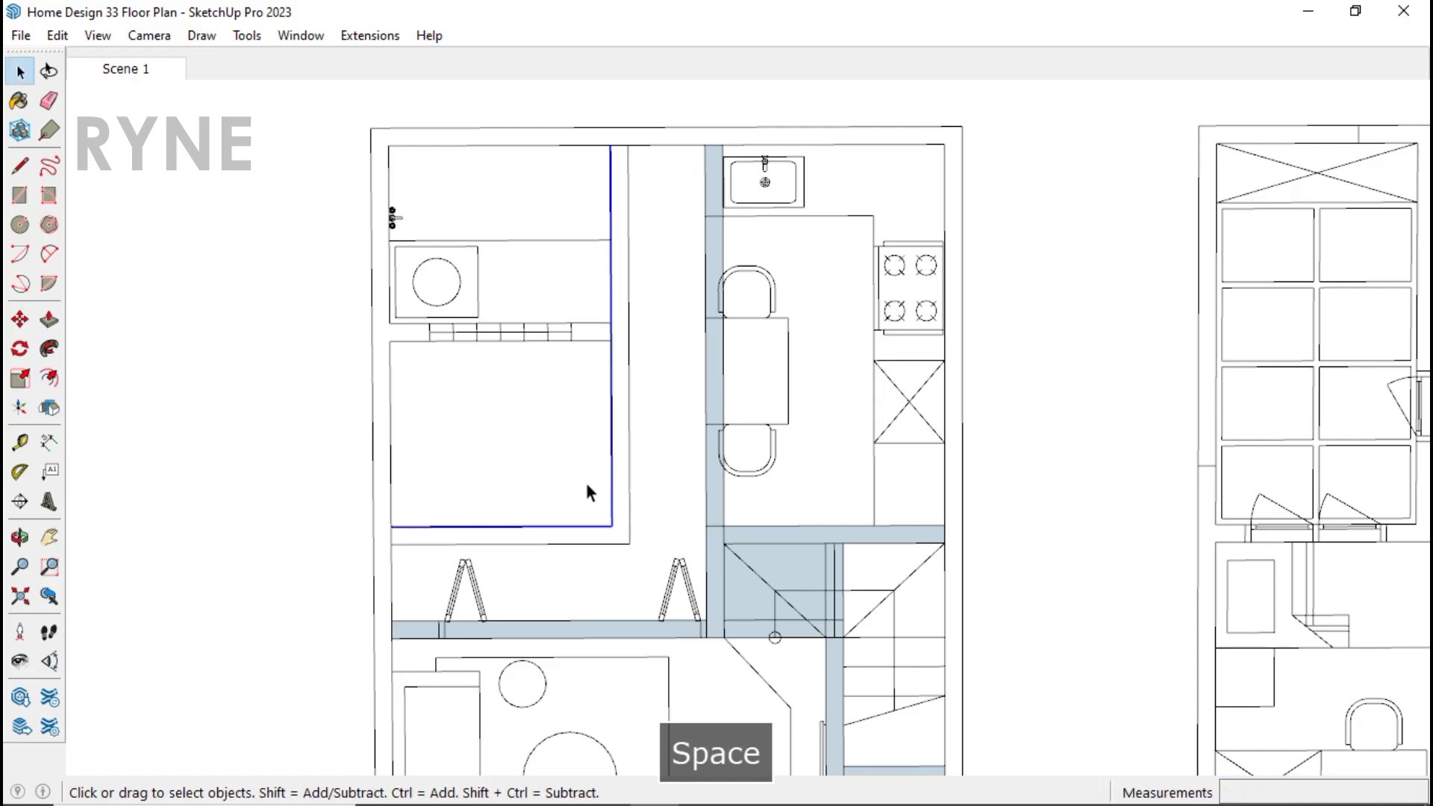
Step: Close the ends of the offset L-shaped lines to form a wall face and reverse that face
{"action": "key", "text": "l"}
{"action": "left_click", "coordinate": [390, 527]}
{"action": "key", "text": "Escape"}
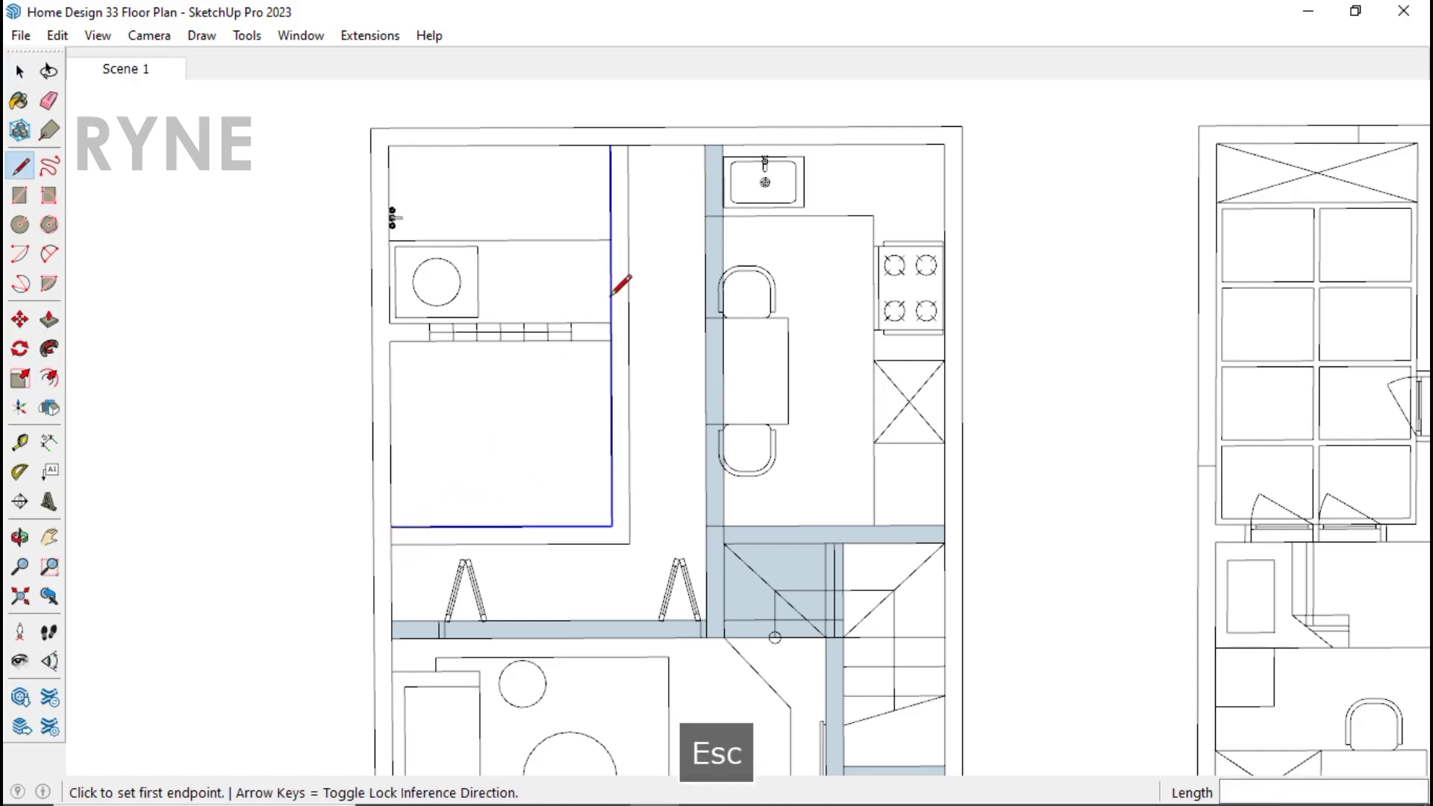
{"action": "left_click", "coordinate": [610, 145]}
{"action": "key", "text": "space"}
{"action": "right_click", "coordinate": [621, 158]}
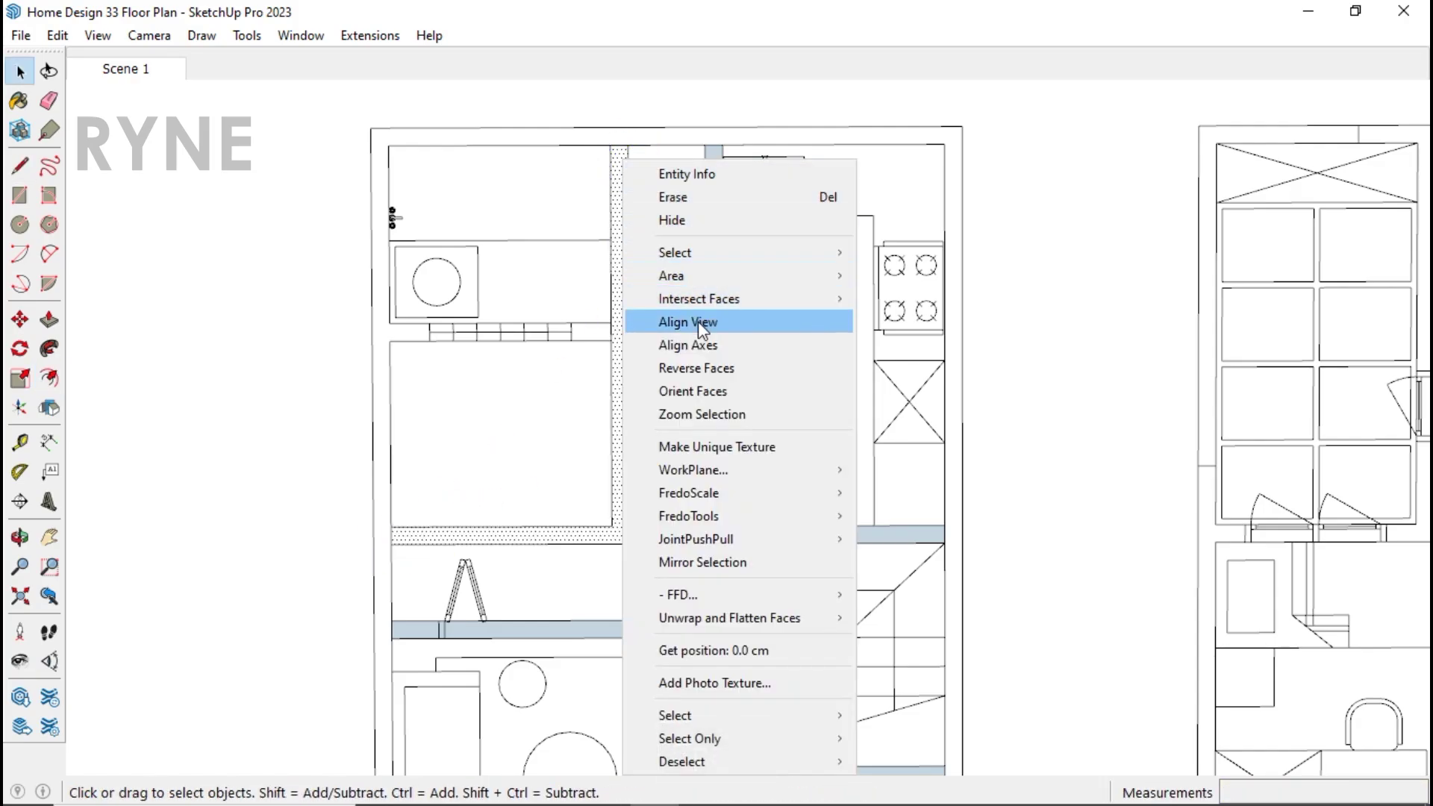
{"action": "left_click", "coordinate": [681, 367]}
Step: Move the L-shaped wall's two long vertical edges 15 cm inward toward the laundry area
{"action": "left_click", "coordinate": [610, 298]}
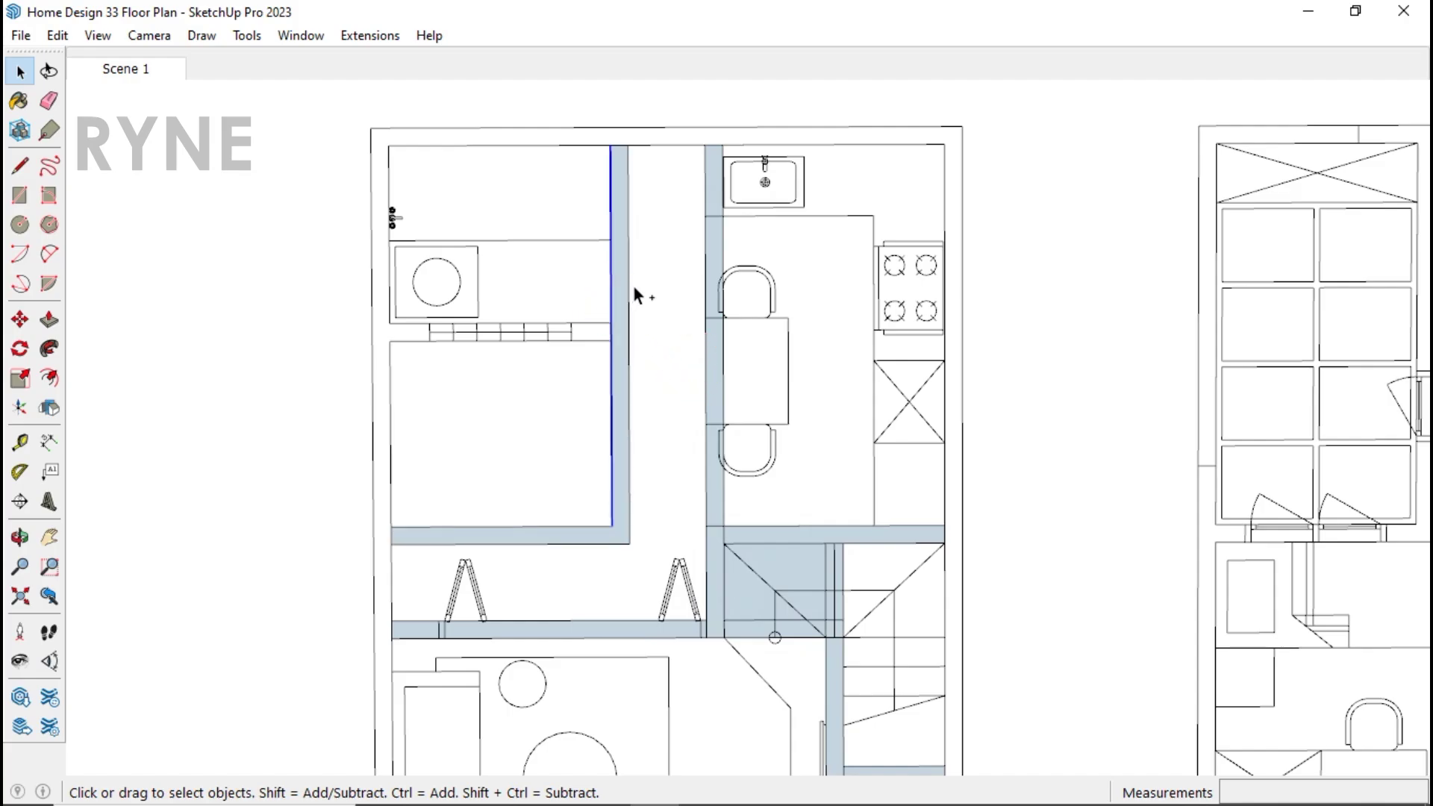
{"action": "left_click", "coordinate": [628, 290], "text": "ctrl"}
{"action": "key", "text": "m"}
{"action": "left_click", "coordinate": [669, 303]}
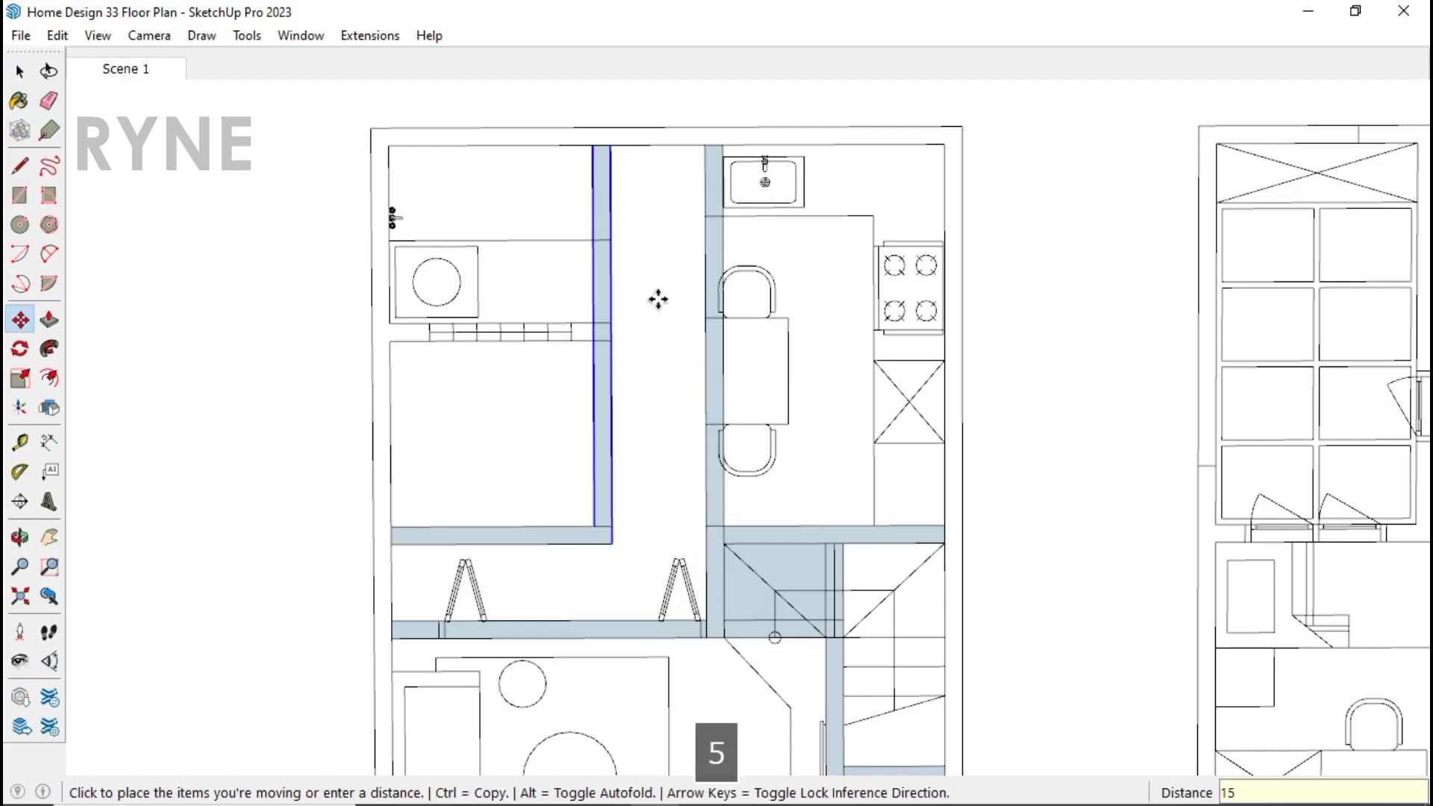
{"action": "key", "text": "Return"}
{"action": "key", "text": "space"}
{"action": "key", "text": "r"}
{"action": "scroll", "coordinate": [579, 298], "scroll_direction": "up", "scroll_amount": 2}
{"action": "left_click", "coordinate": [574, 329]}
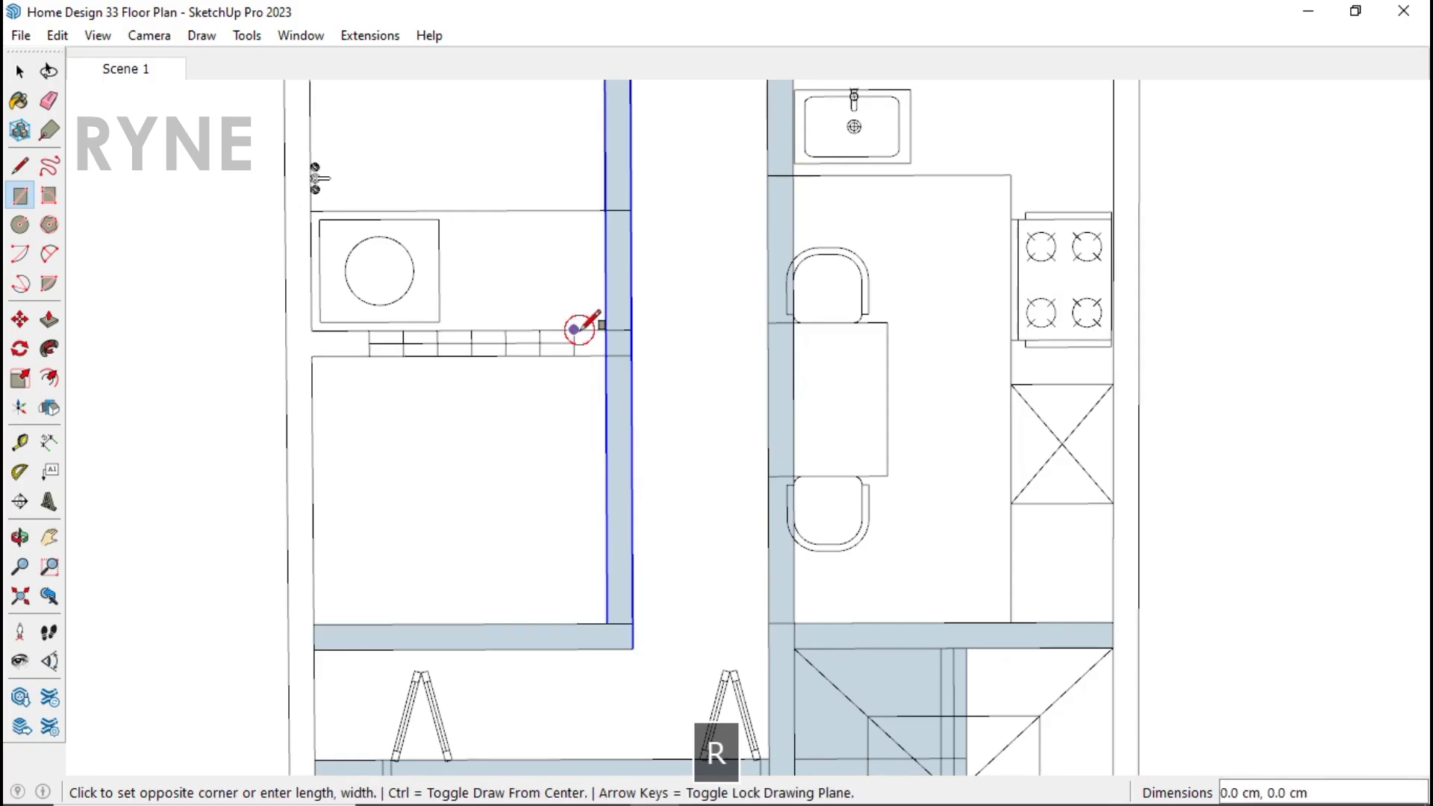
{"action": "left_click", "coordinate": [606, 334]}
{"action": "scroll", "coordinate": [605, 328], "scroll_direction": "up", "scroll_amount": 2}
{"action": "key", "text": "ctrl+z"}
Step: Cover the wall below the laundry with rectangles: one at each end and a 120 × 15 cm one over the block section
{"action": "left_click", "coordinate": [562, 324]}
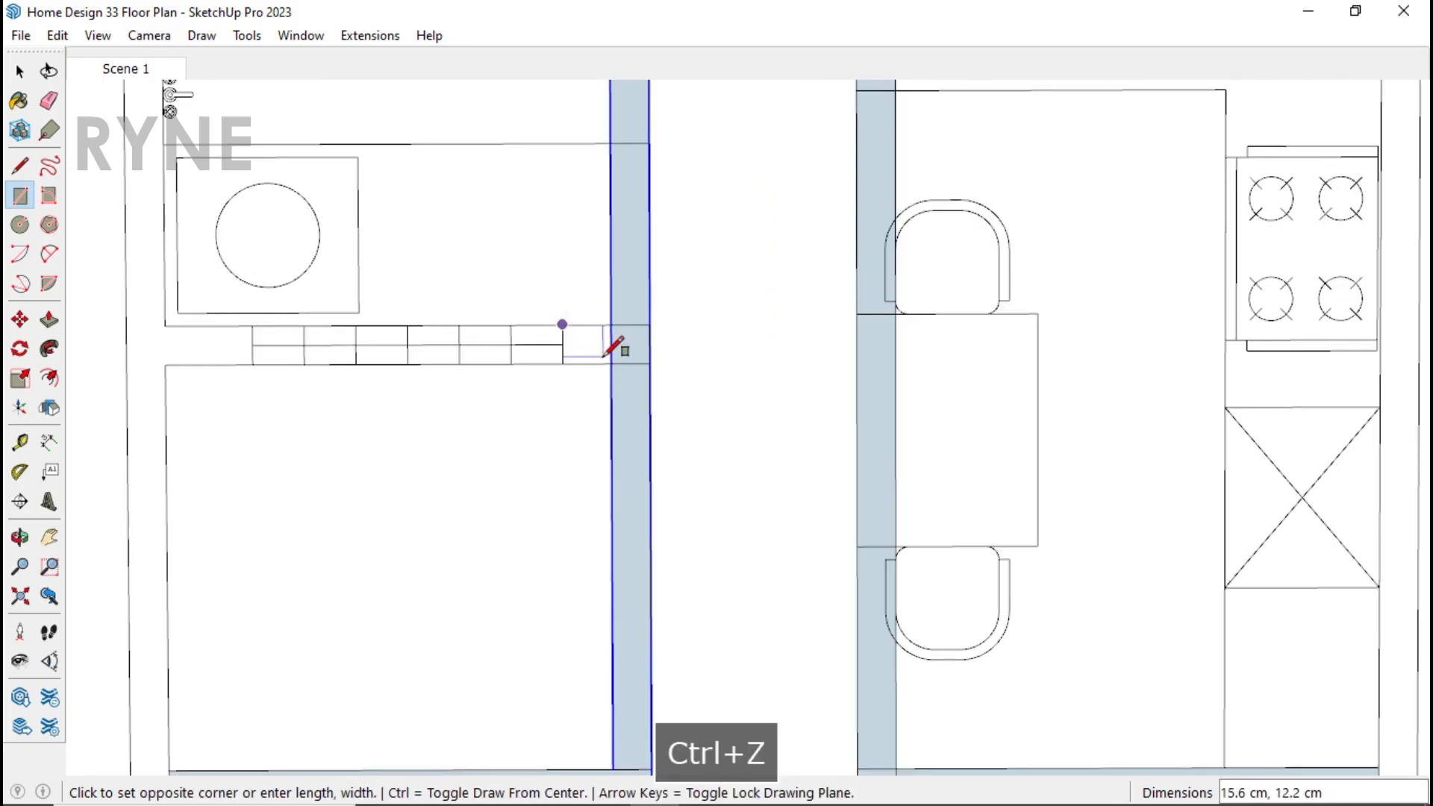
{"action": "left_click", "coordinate": [610, 363]}
{"action": "left_click", "coordinate": [562, 324]}
{"action": "left_click", "coordinate": [252, 364]}
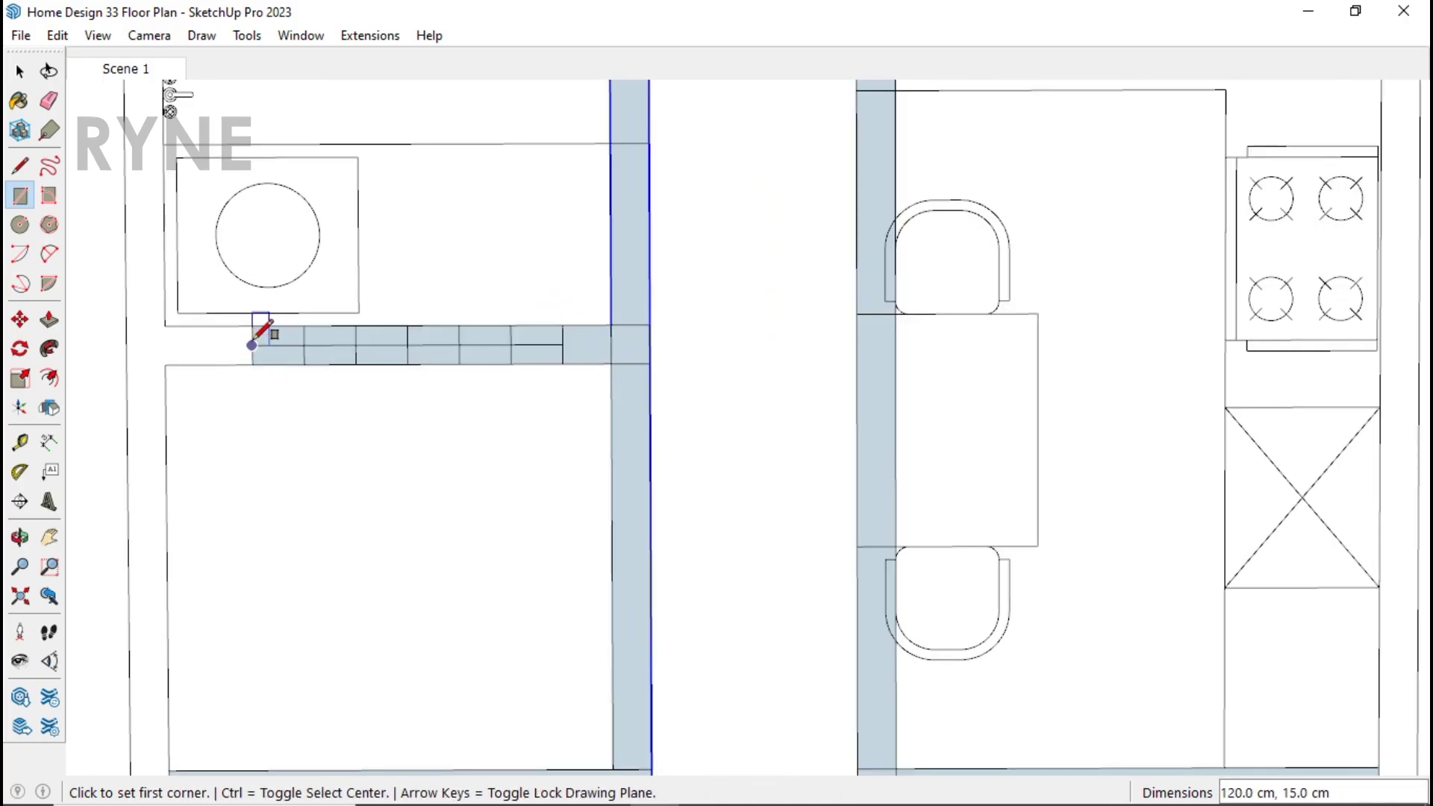
{"action": "left_click", "coordinate": [252, 326]}
{"action": "left_click", "coordinate": [166, 365]}
{"action": "key", "text": "space"}
Step: Draw rectangles over the house's left outer wall up to the rear corner and over the 470 × 15 cm rear wall
{"action": "scroll", "coordinate": [438, 410], "scroll_direction": "down", "scroll_amount": 3}
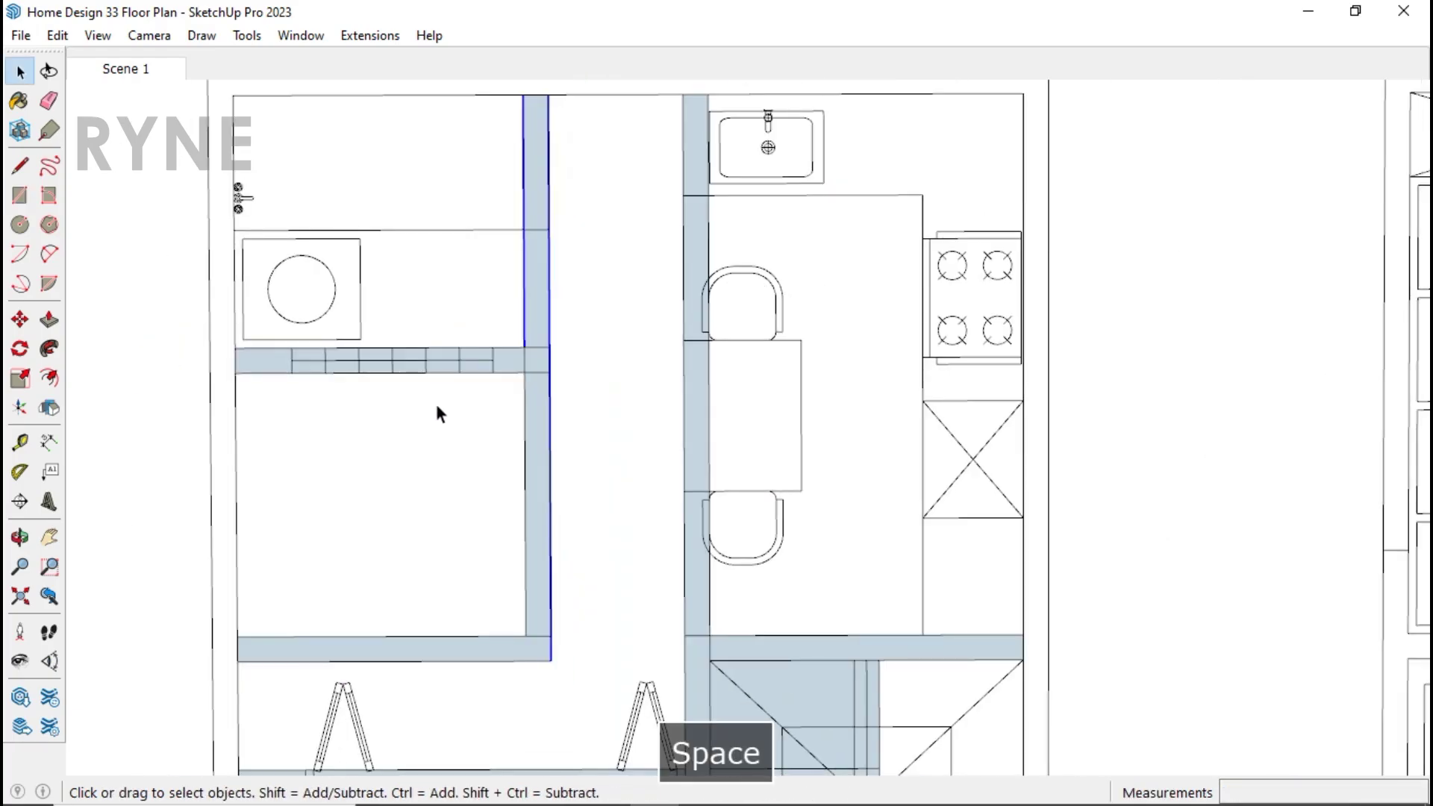
{"action": "scroll", "coordinate": [521, 267], "scroll_direction": "down", "scroll_amount": 3}
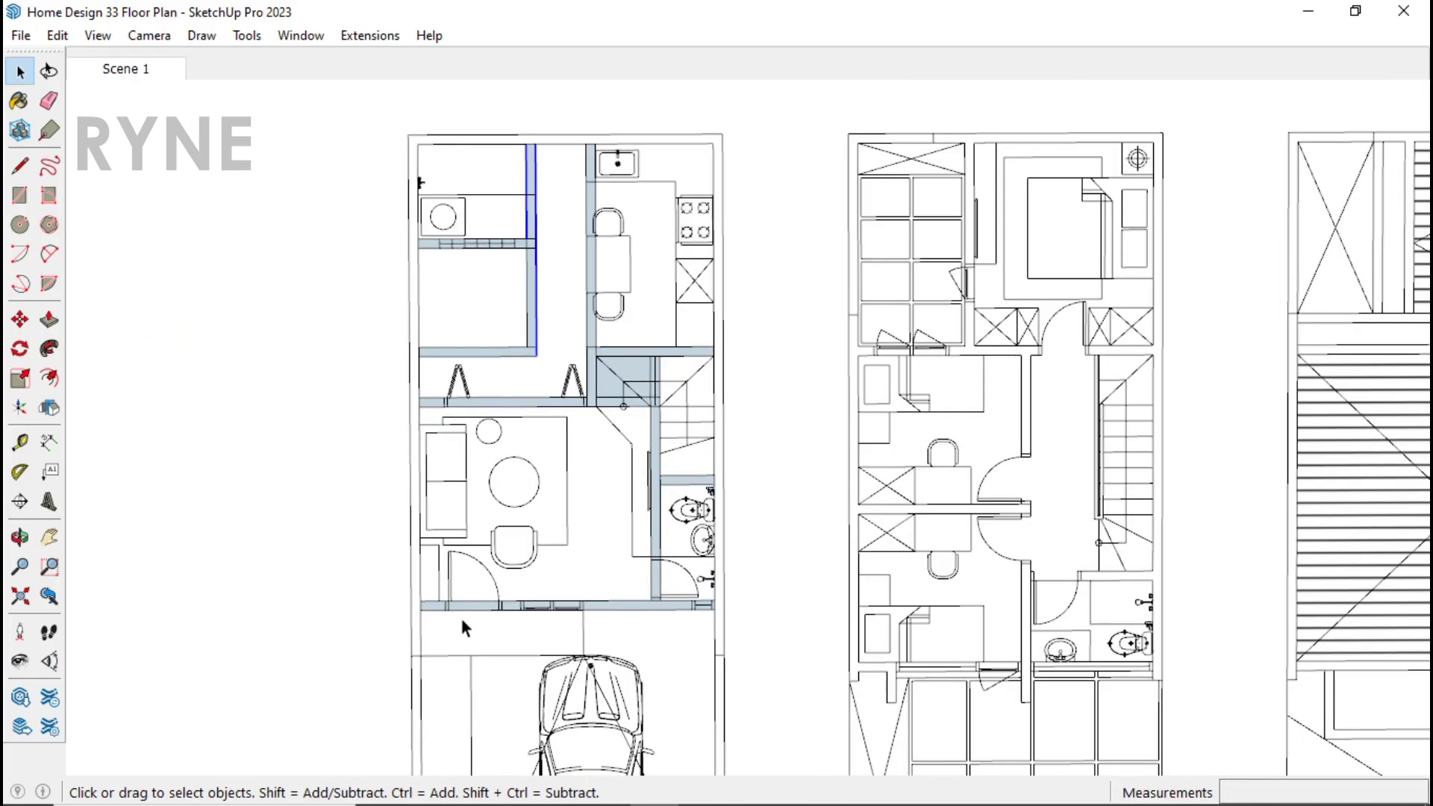
{"action": "key", "text": "r"}
{"action": "left_click", "coordinate": [415, 656]}
{"action": "scroll", "coordinate": [433, 136], "scroll_direction": "up", "scroll_amount": 2}
{"action": "scroll", "coordinate": [429, 119], "scroll_direction": "up", "scroll_amount": 1}
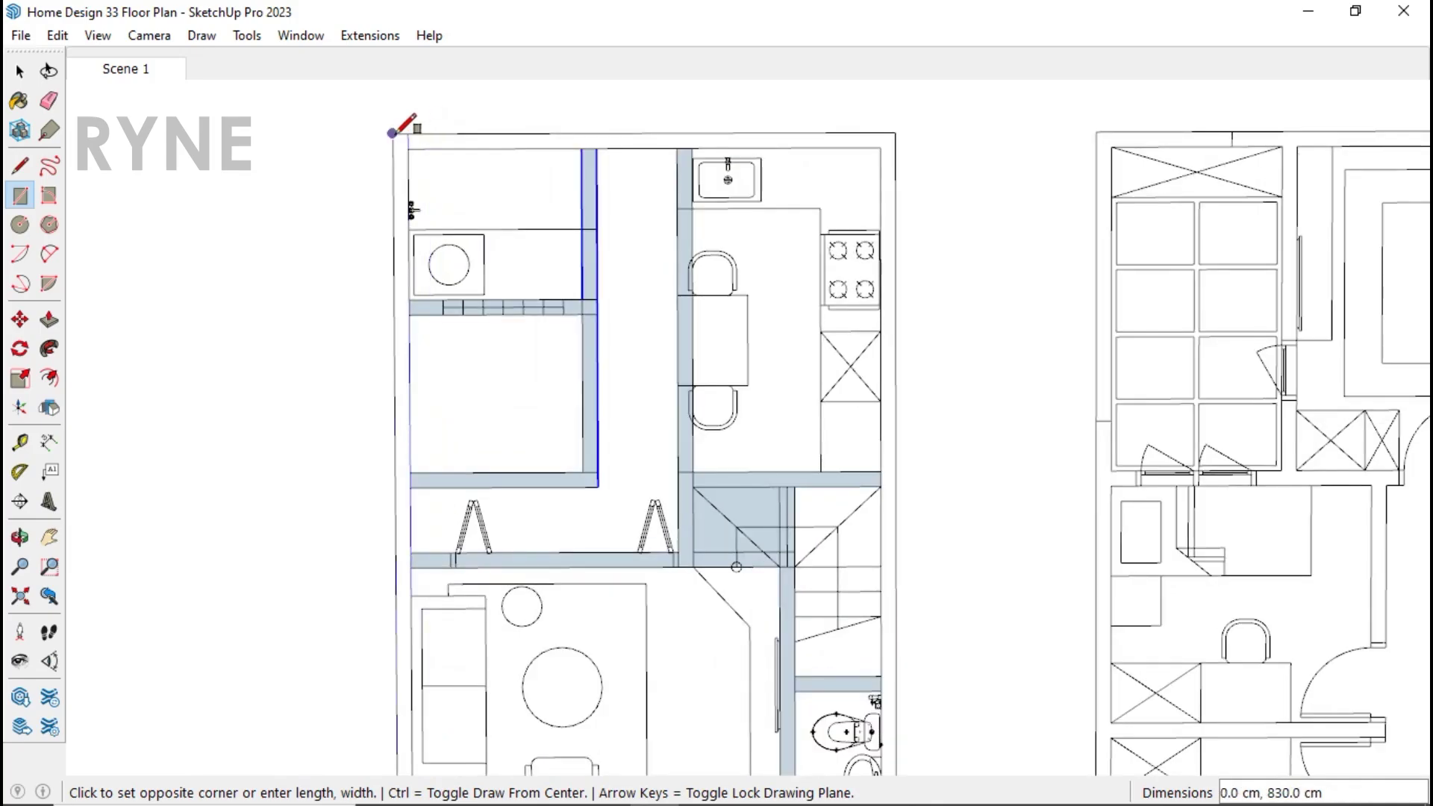
{"action": "left_click", "coordinate": [407, 132]}
{"action": "left_click", "coordinate": [396, 135]}
{"action": "left_click", "coordinate": [880, 149]}
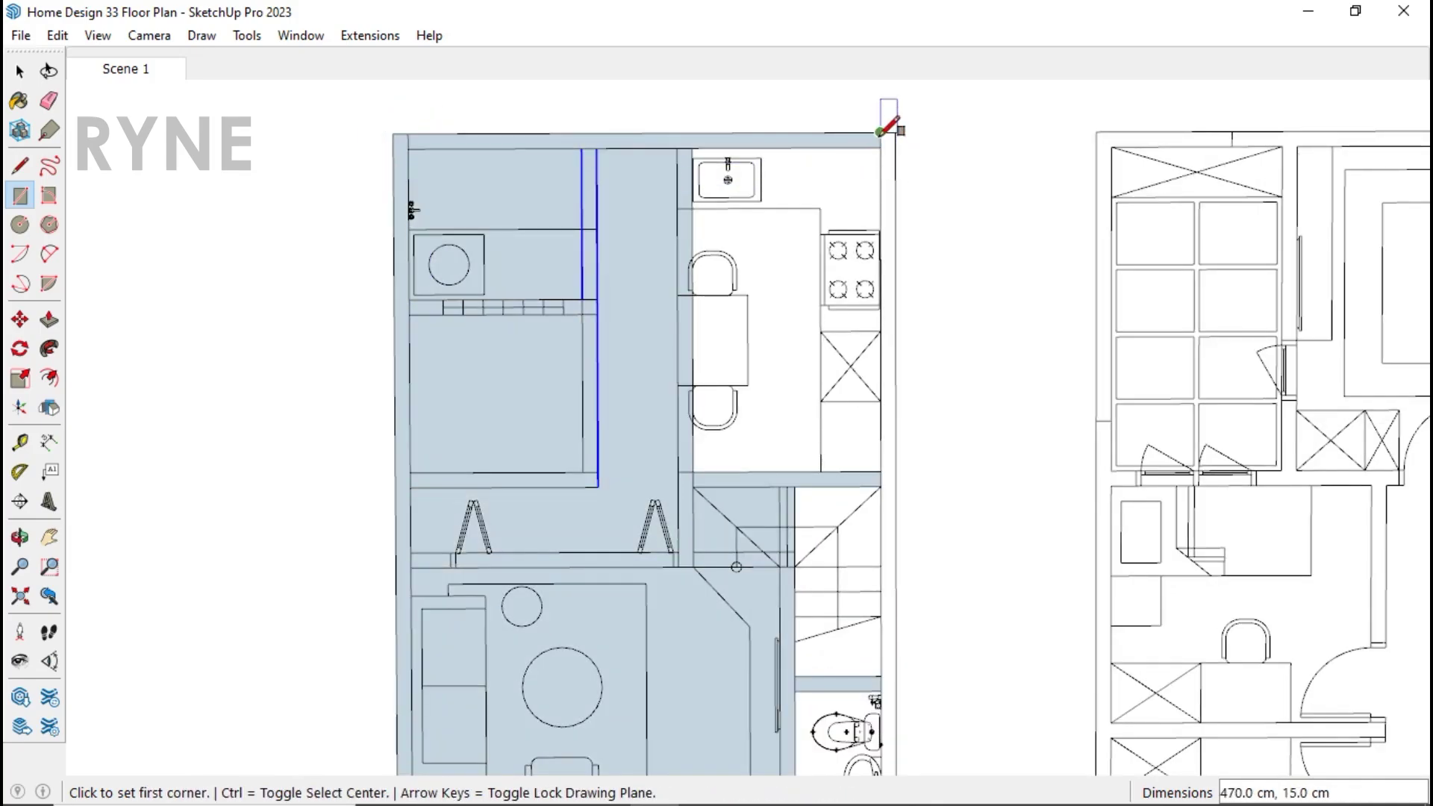
Step: Draw rectangles over the right outer wall from the rear corner down past the carport to its front edge
{"action": "left_click", "coordinate": [881, 133]}
{"action": "scroll", "coordinate": [905, 187], "scroll_direction": "down", "scroll_amount": 3}
{"action": "scroll", "coordinate": [899, 553], "scroll_direction": "up", "scroll_amount": 3}
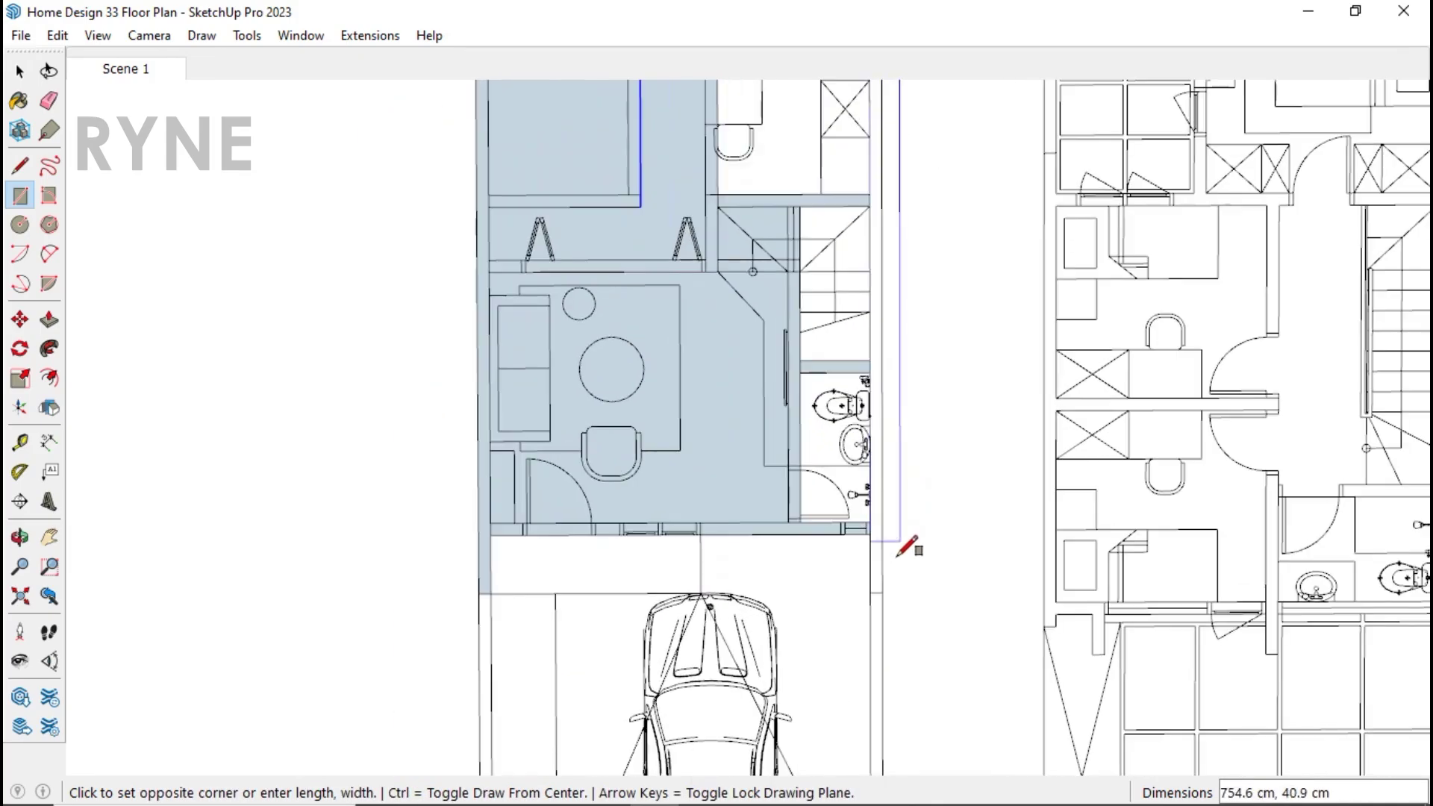
{"action": "left_click", "coordinate": [882, 592]}
{"action": "left_click", "coordinate": [870, 593]}
{"action": "scroll", "coordinate": [892, 624], "scroll_direction": "down", "scroll_amount": 2}
{"action": "scroll", "coordinate": [877, 683], "scroll_direction": "up", "scroll_amount": 1}
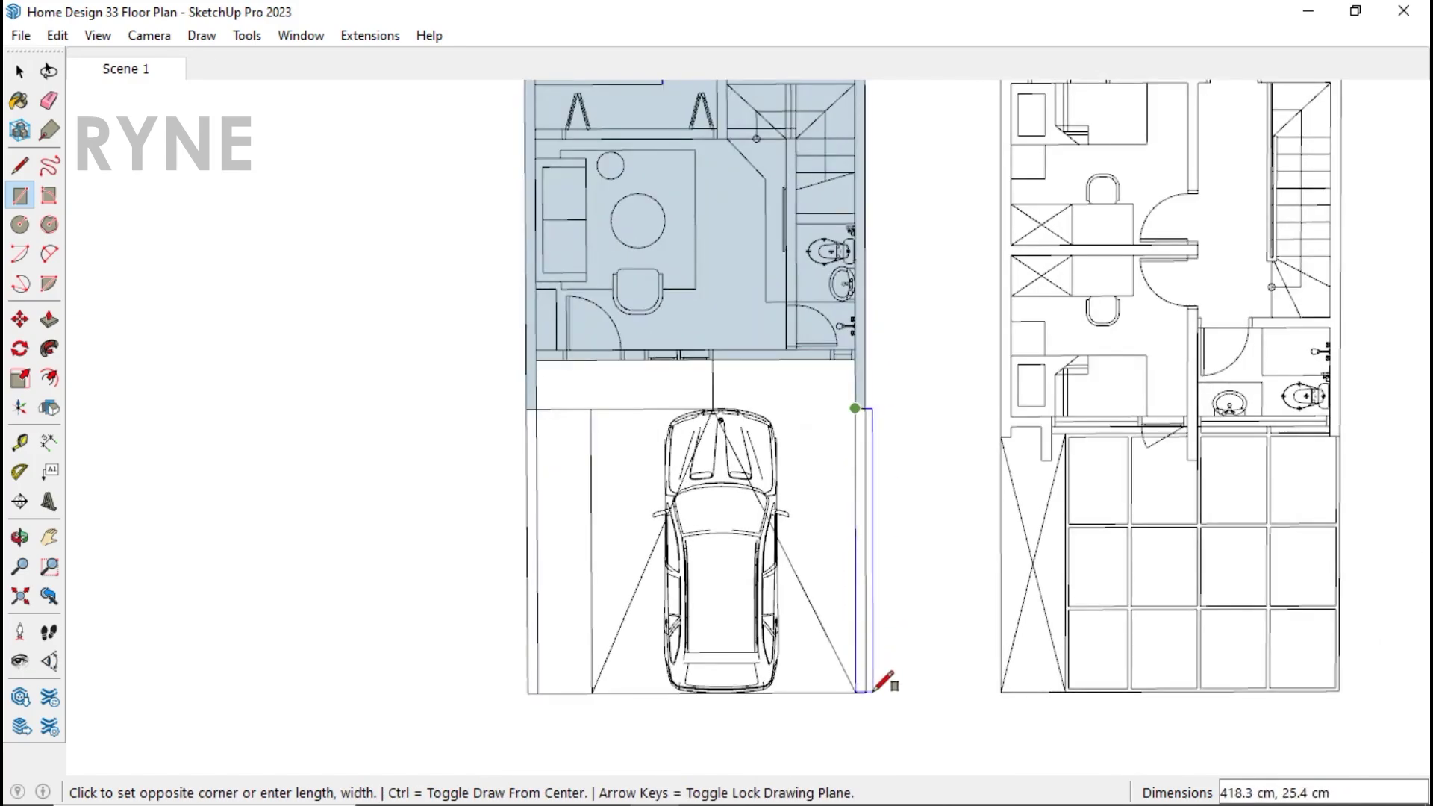
{"action": "left_click", "coordinate": [866, 692]}
Step: Draw a rectangle over the carport's left side wall and another filling the carport floor between both side walls
{"action": "left_click", "coordinate": [537, 692]}
{"action": "scroll", "coordinate": [552, 449], "scroll_direction": "up", "scroll_amount": 2}
{"action": "left_click", "coordinate": [530, 410]}
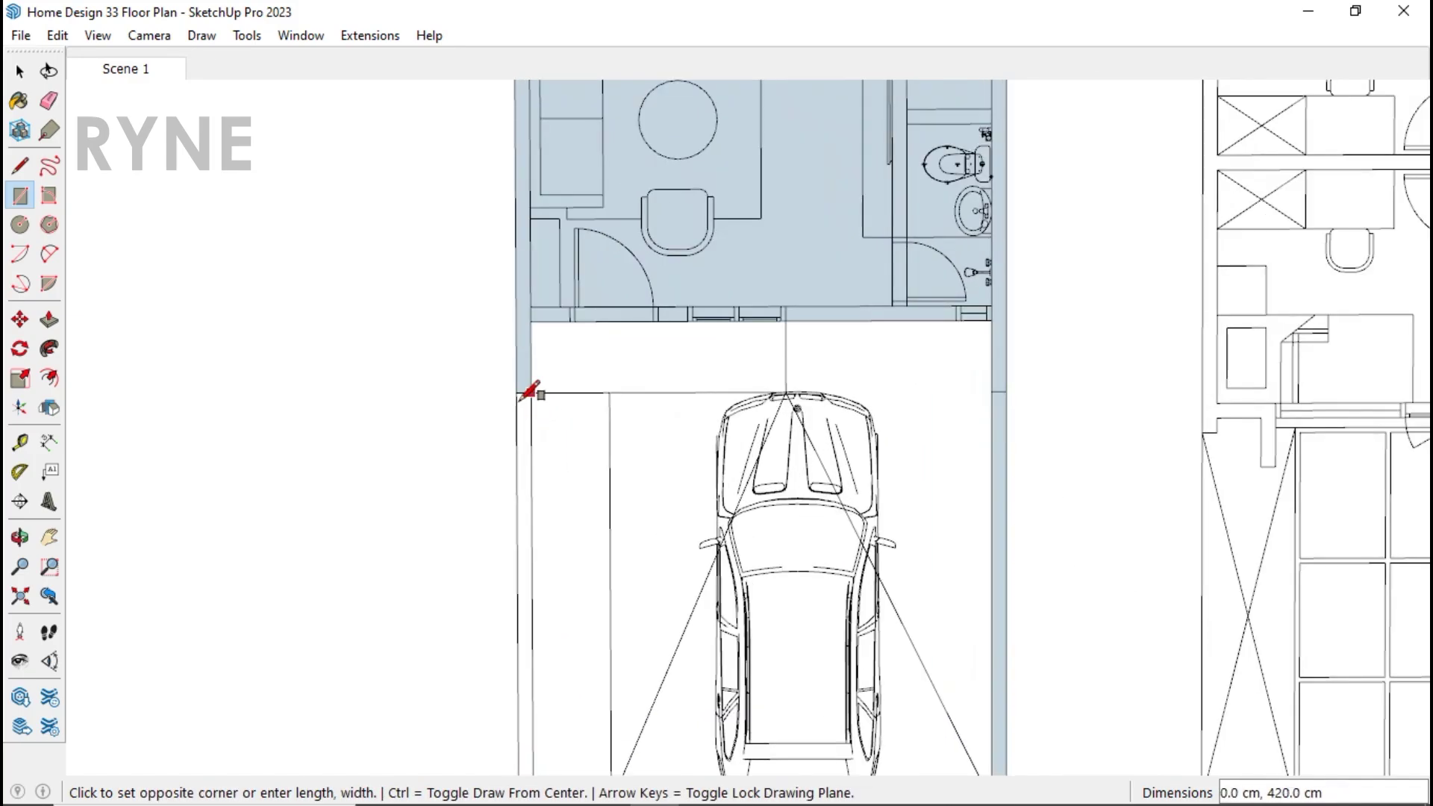
{"action": "left_click", "coordinate": [530, 320]}
{"action": "scroll", "coordinate": [531, 321], "scroll_direction": "down", "scroll_amount": 2}
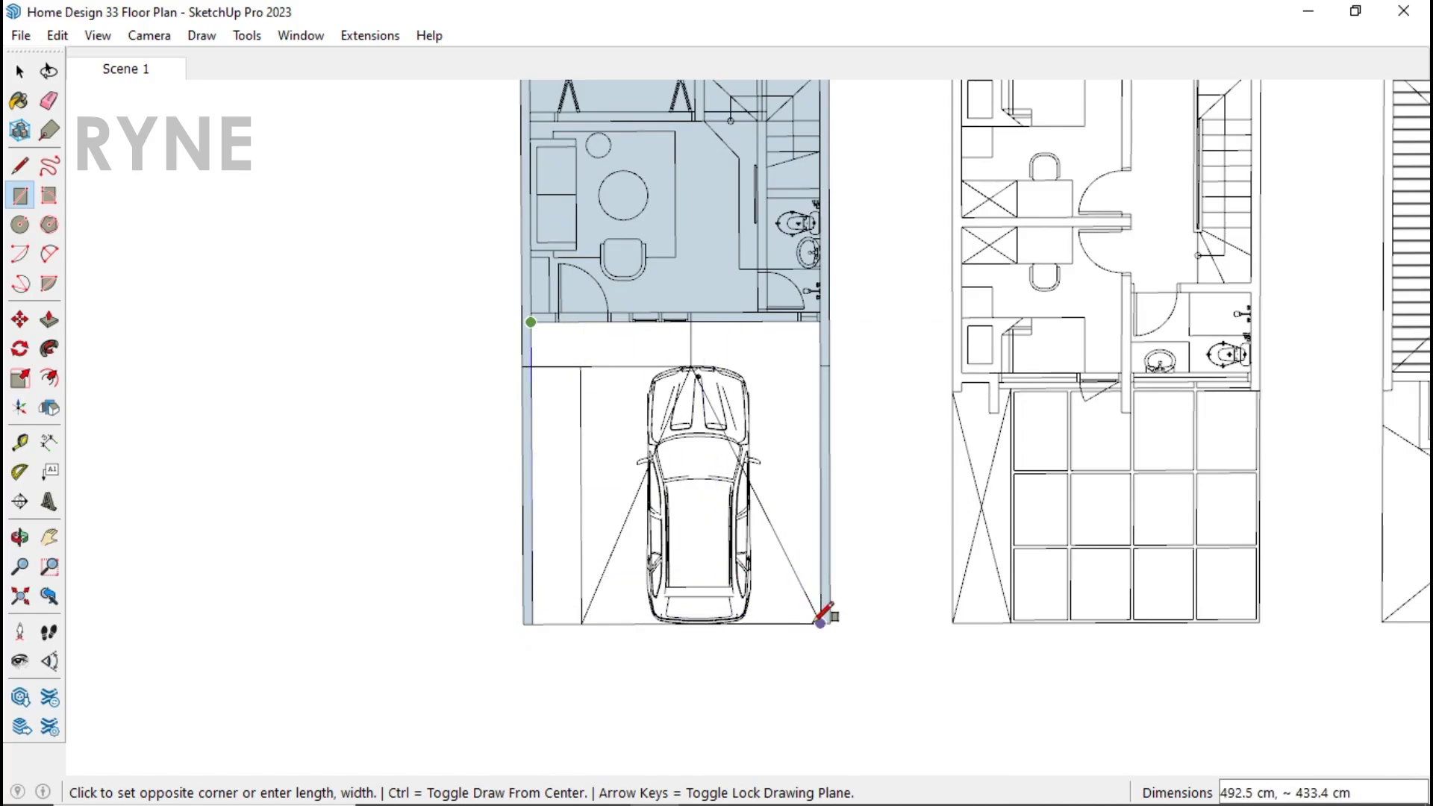
{"action": "left_click", "coordinate": [821, 622]}
Step: Select all the traced wall and floor faces, move them 60 cm straight down, and clear the 2D floor plans from view
{"action": "scroll", "coordinate": [822, 627], "scroll_direction": "down", "scroll_amount": 3}
{"action": "middle_click_drag", "start_coordinate": [826, 656], "coordinate": [703, 463]}
{"action": "key", "text": "space"}
{"action": "double_click", "coordinate": [748, 435]}
{"action": "key", "text": "m"}
{"action": "left_click", "coordinate": [720, 460]}
{"action": "key", "text": "Up"}
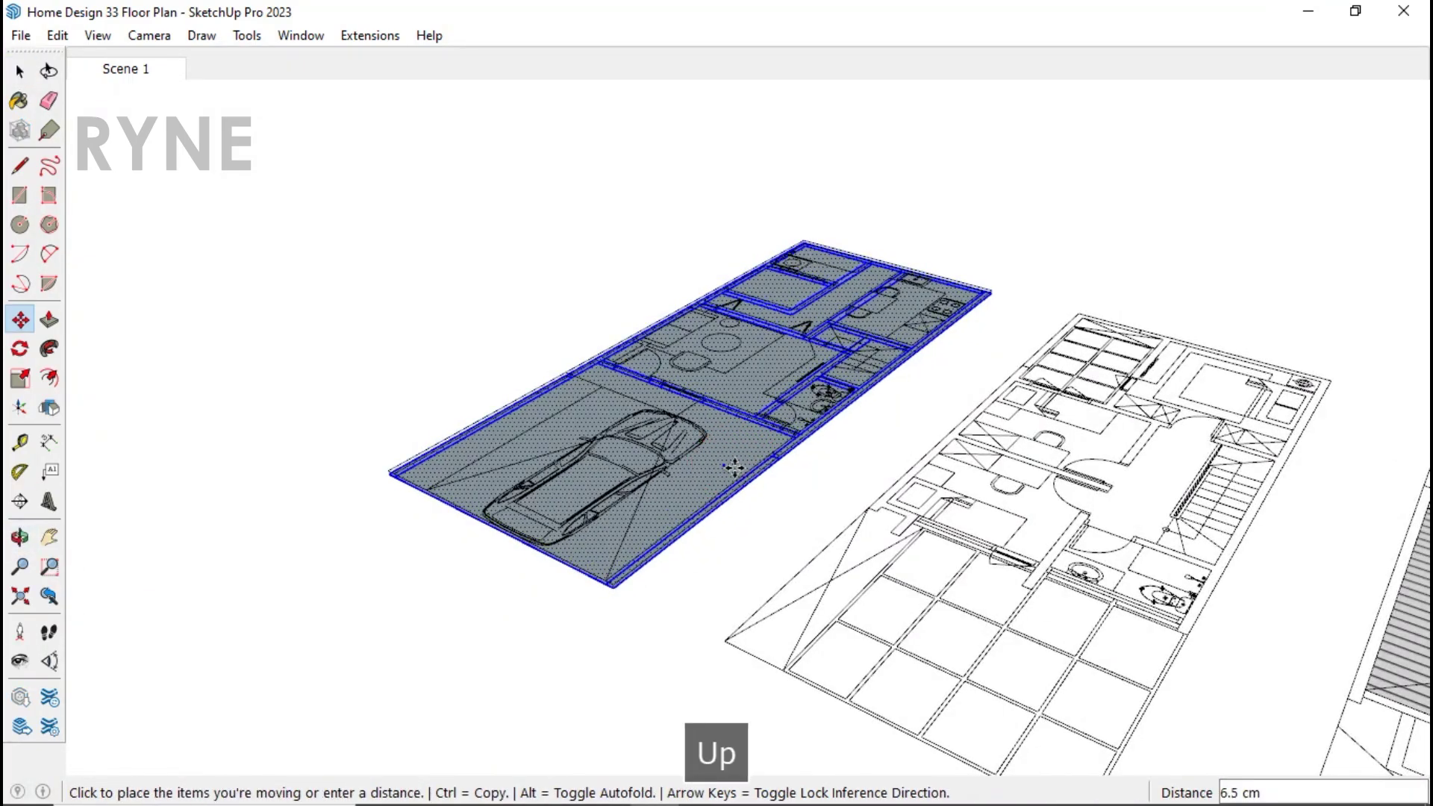
{"action": "type", "text": "60"}
{"action": "key", "text": "Return"}
{"action": "key", "text": "space"}
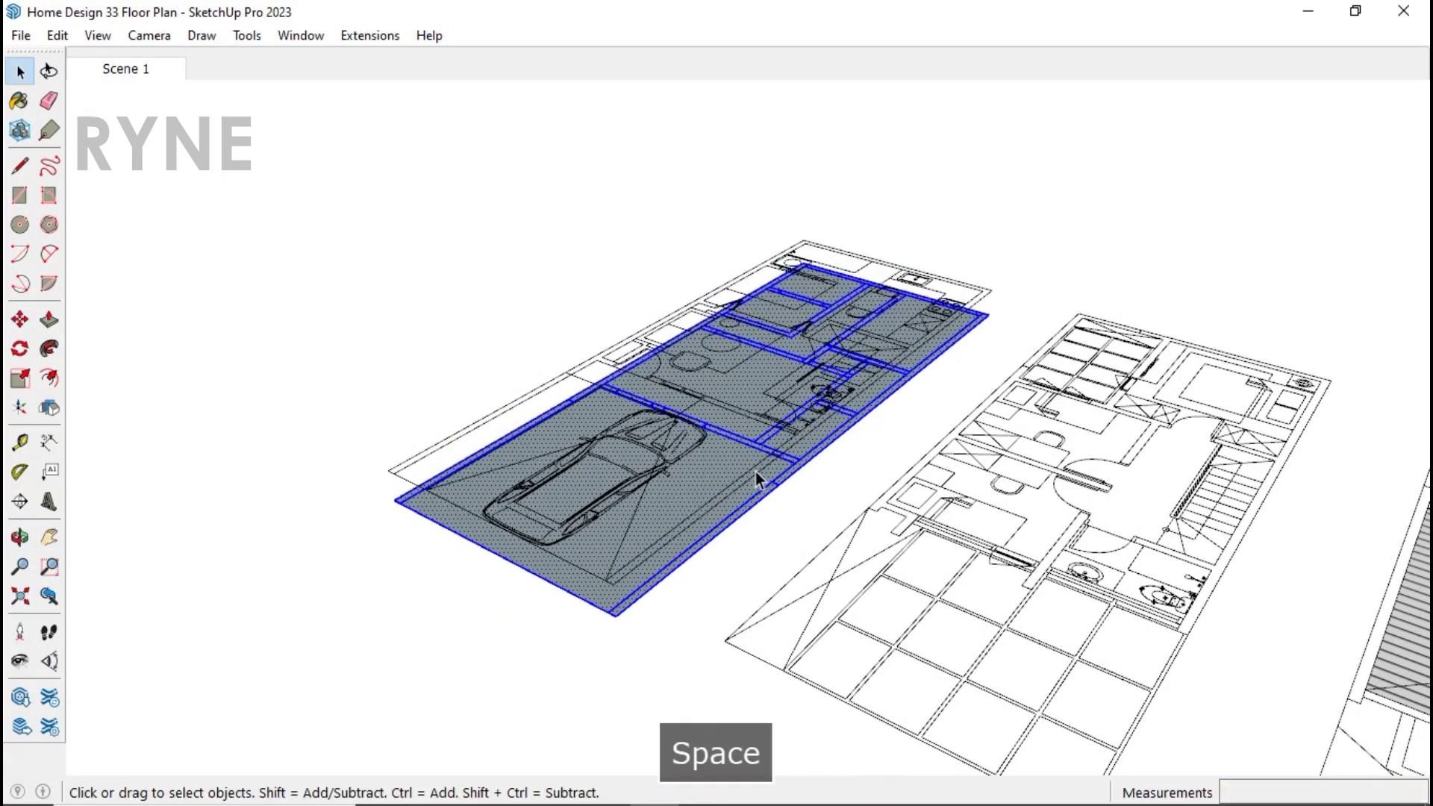
{"action": "right_click", "coordinate": [662, 463]}
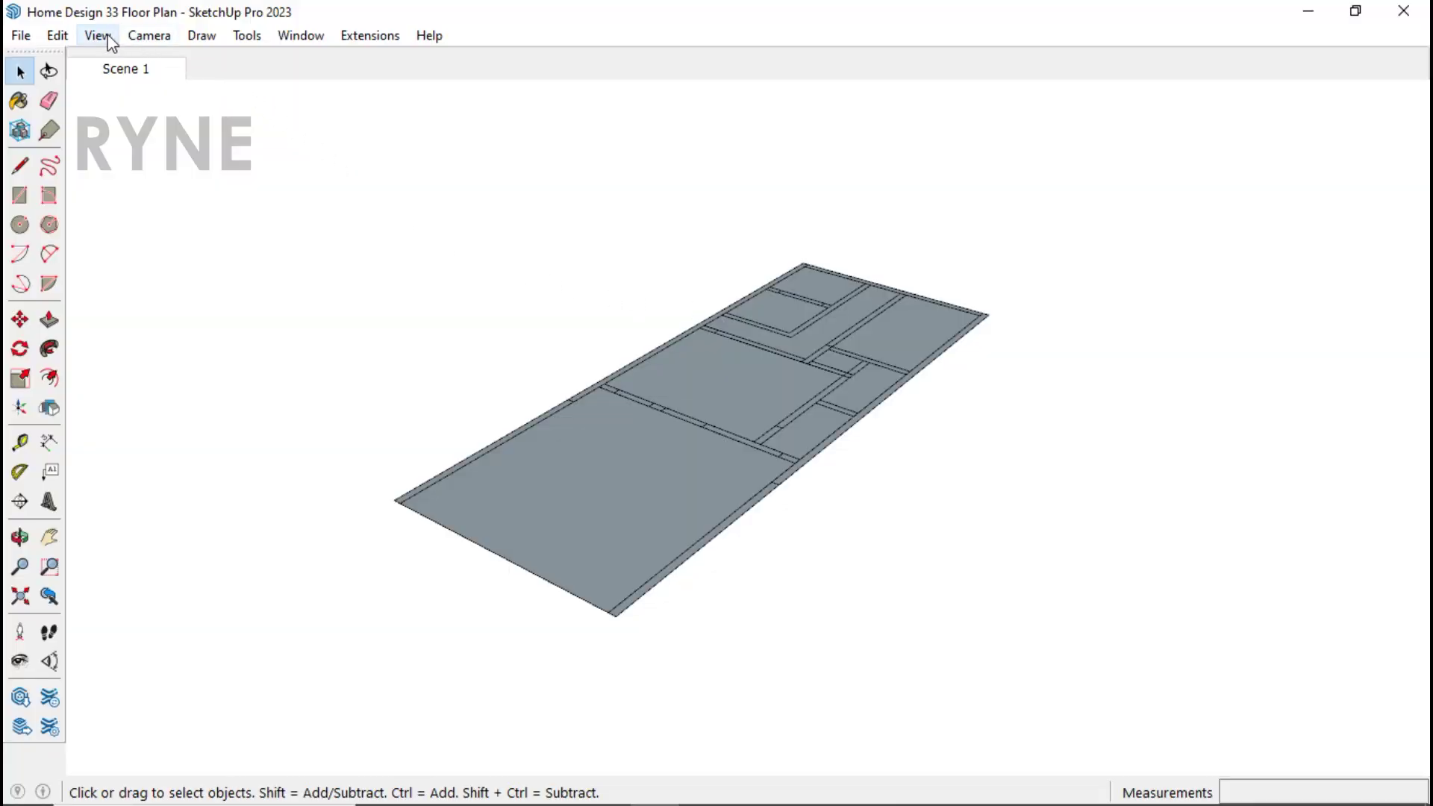
Step: Enable the Fredo6_JointPushPull toolbar
{"action": "left_click", "coordinate": [97, 36]}
{"action": "left_click", "coordinate": [123, 56]}
{"action": "left_click_drag", "start_coordinate": [809, 349], "coordinate": [802, 393]}
{"action": "left_click", "coordinate": [540, 361]}
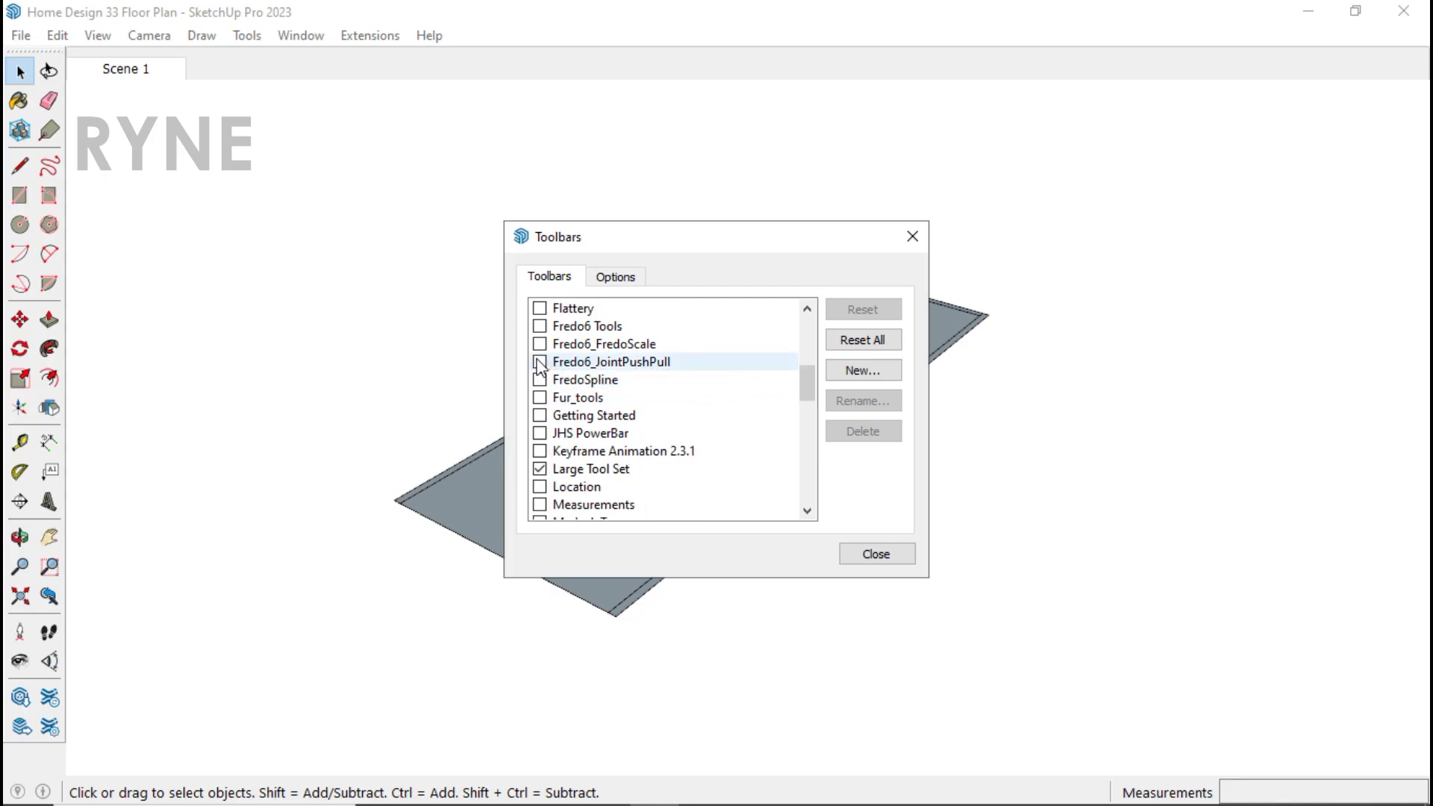
{"action": "left_click", "coordinate": [912, 243]}
Step: Select all the traced faces and extrude them straight up 380 cm with Vector Push Pull
{"action": "left_click", "coordinate": [678, 452]}
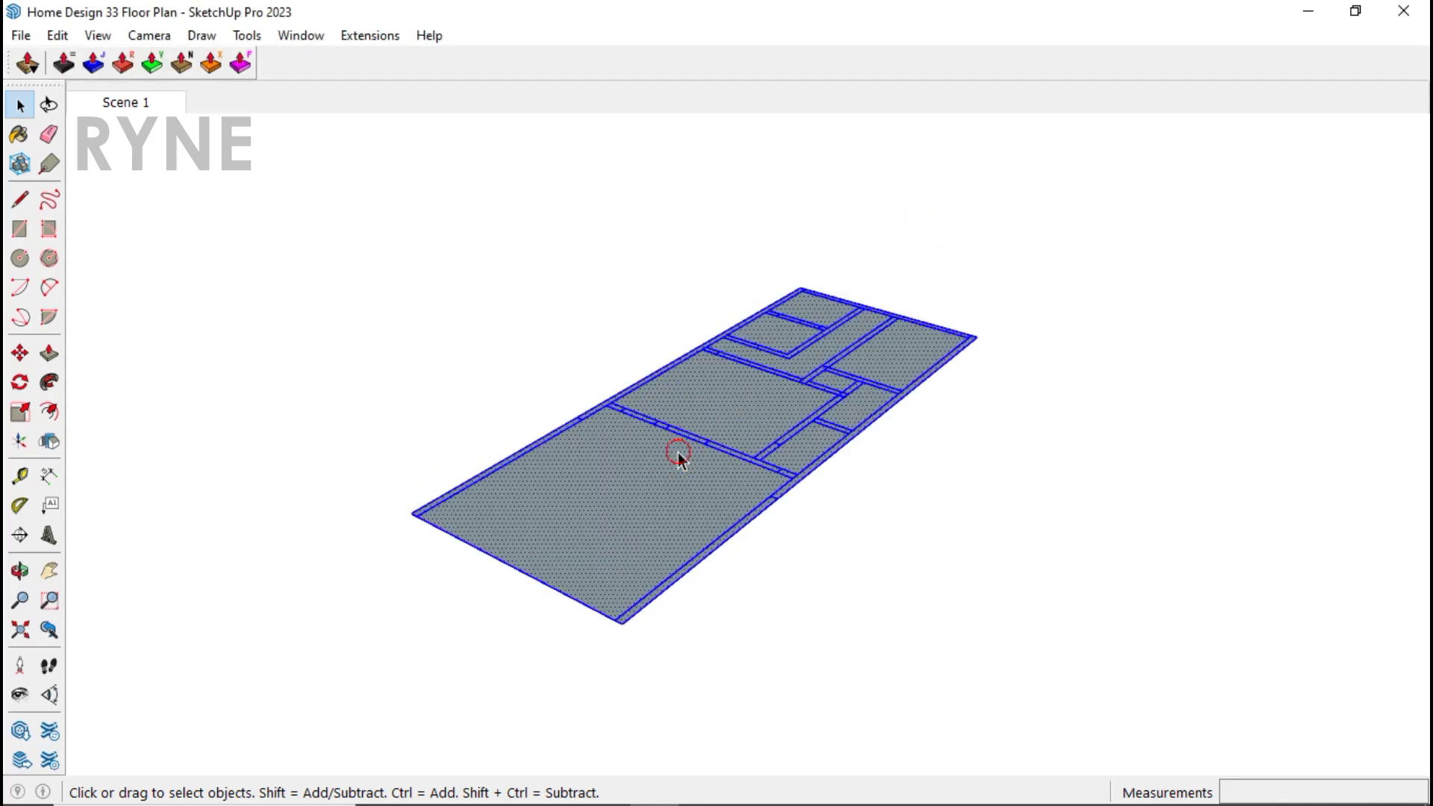
{"action": "left_click", "coordinate": [153, 65]}
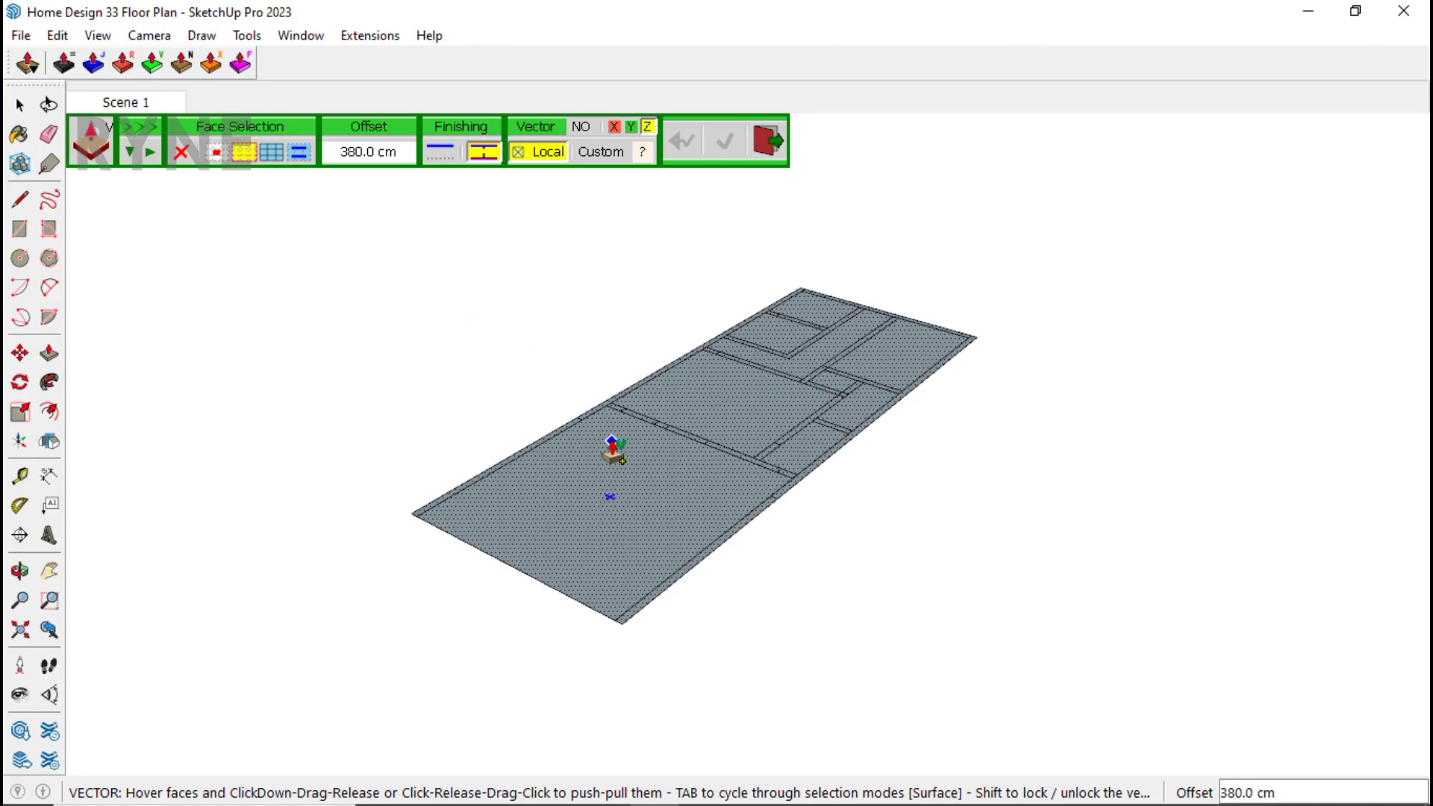
{"action": "left_click_drag", "start_coordinate": [612, 448], "coordinate": [623, 323]}
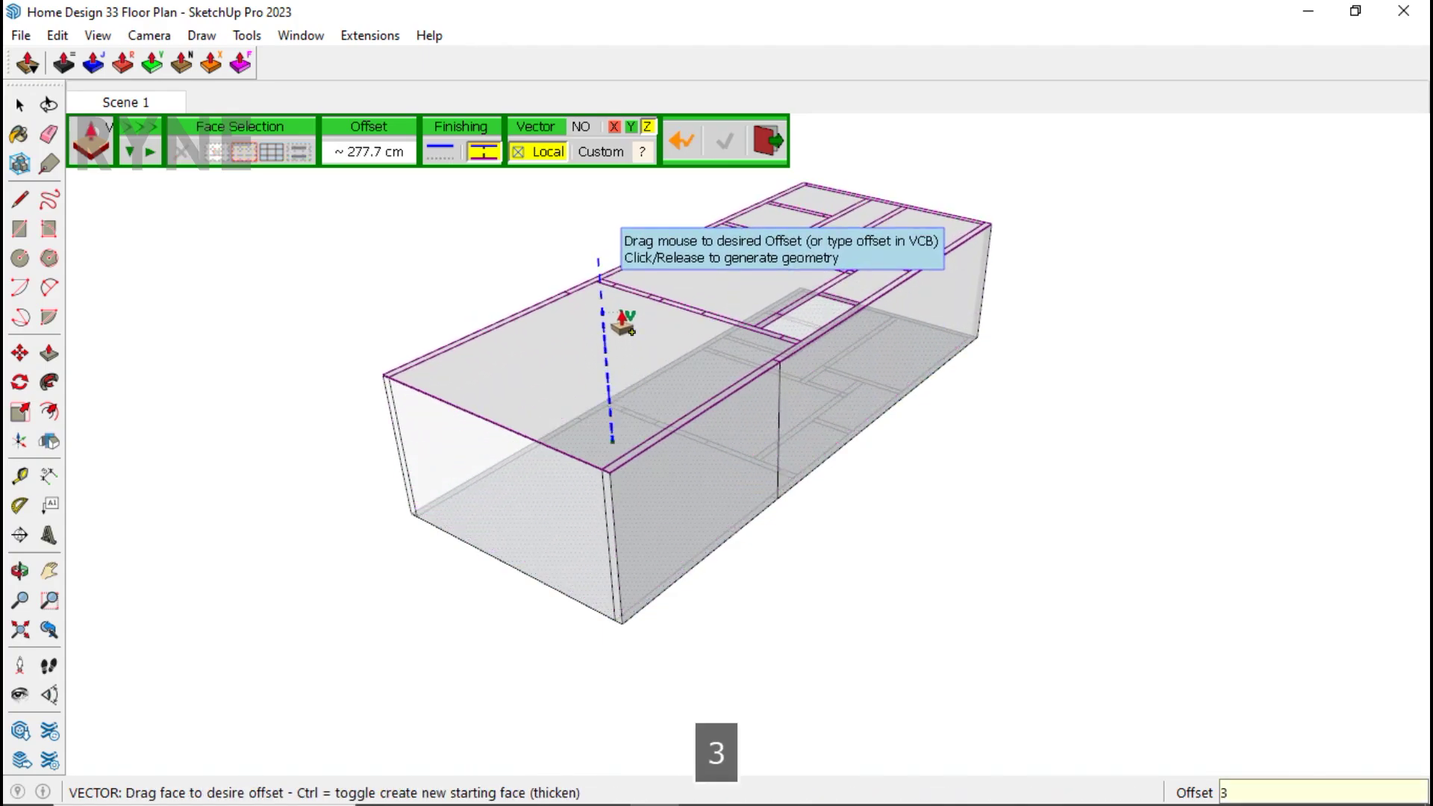
{"action": "key", "text": "Return"}
Step: Push the carport and room faces down to the base with Push/Pull so that only the walls stay standing
{"action": "key", "text": "space"}
{"action": "key", "text": "p"}
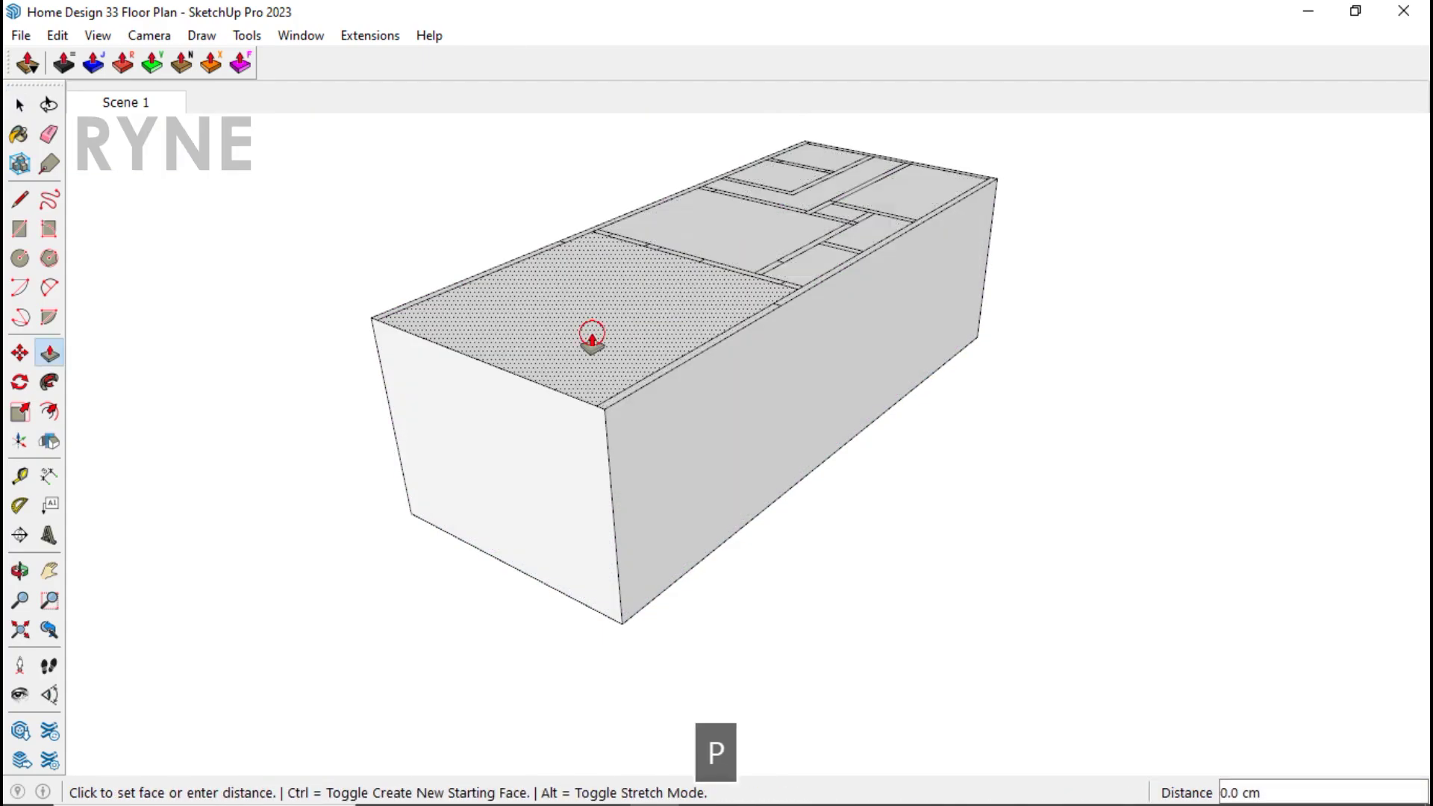
{"action": "left_click", "coordinate": [585, 333]}
{"action": "left_click", "coordinate": [478, 542]}
{"action": "middle_click_drag", "start_coordinate": [478, 543], "coordinate": [744, 263]}
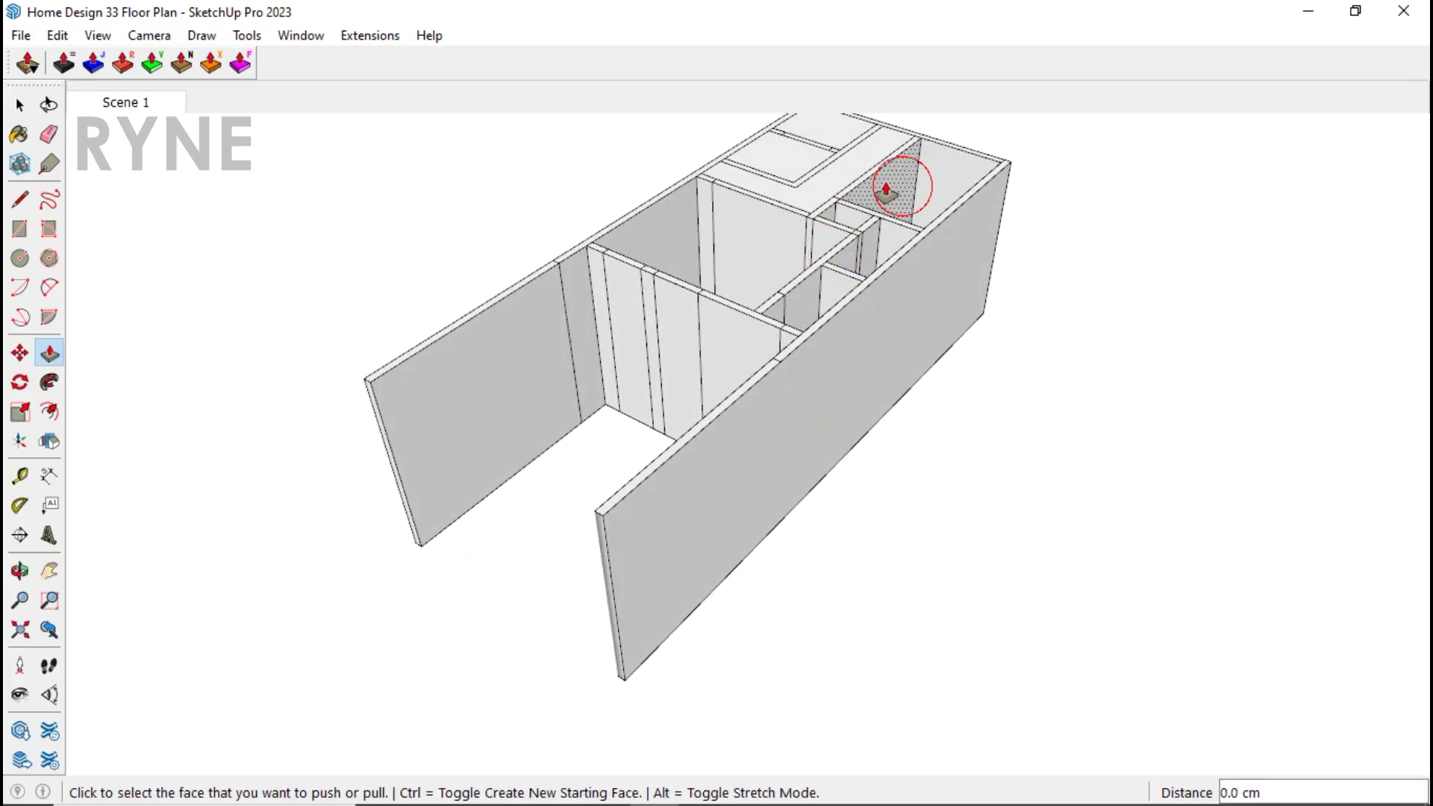
{"action": "key", "text": "space"}
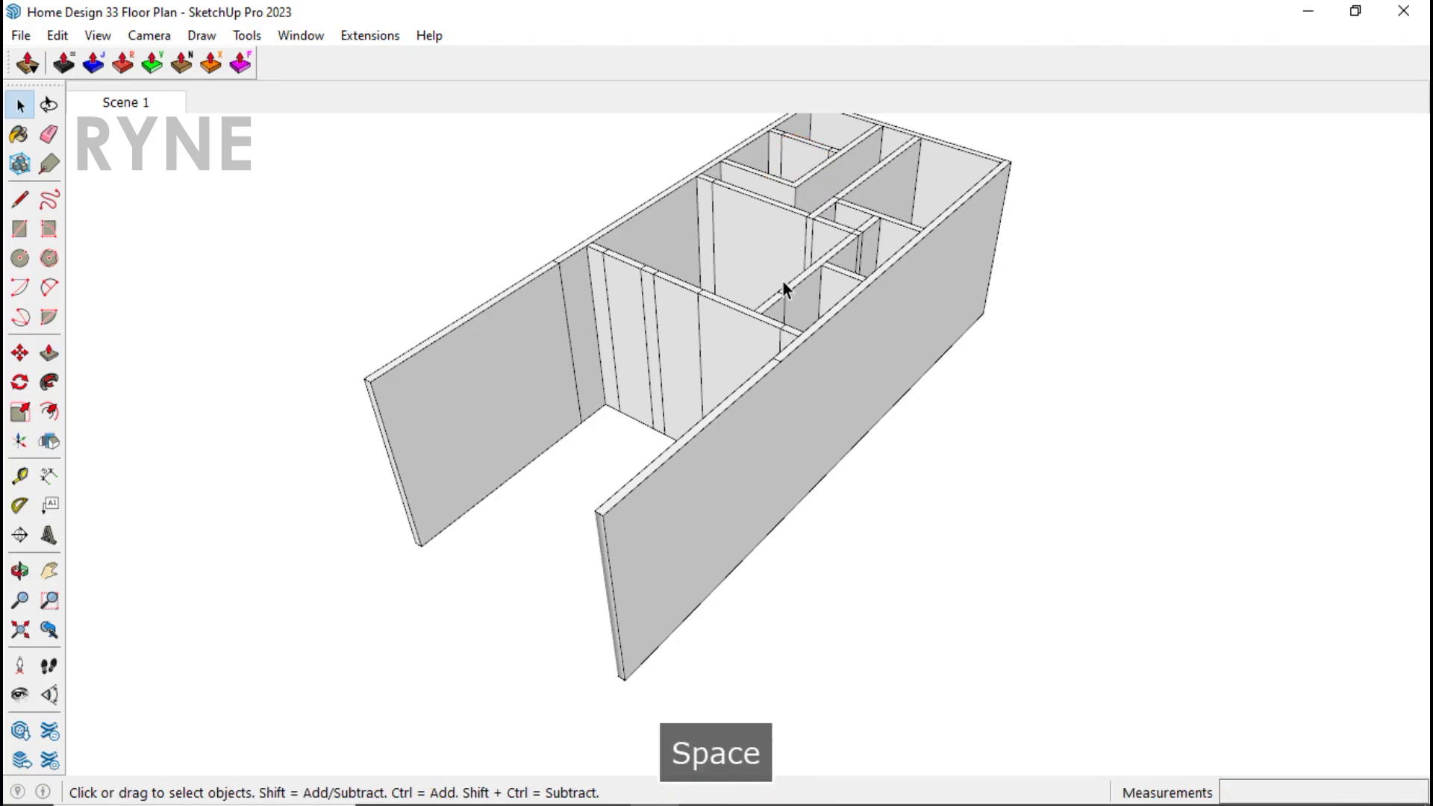
Step: Select all the wall geometry and soften its coplanar edges
{"action": "triple_click", "coordinate": [783, 287]}
{"action": "right_click", "coordinate": [783, 286]}
{"action": "left_click", "coordinate": [875, 303]}
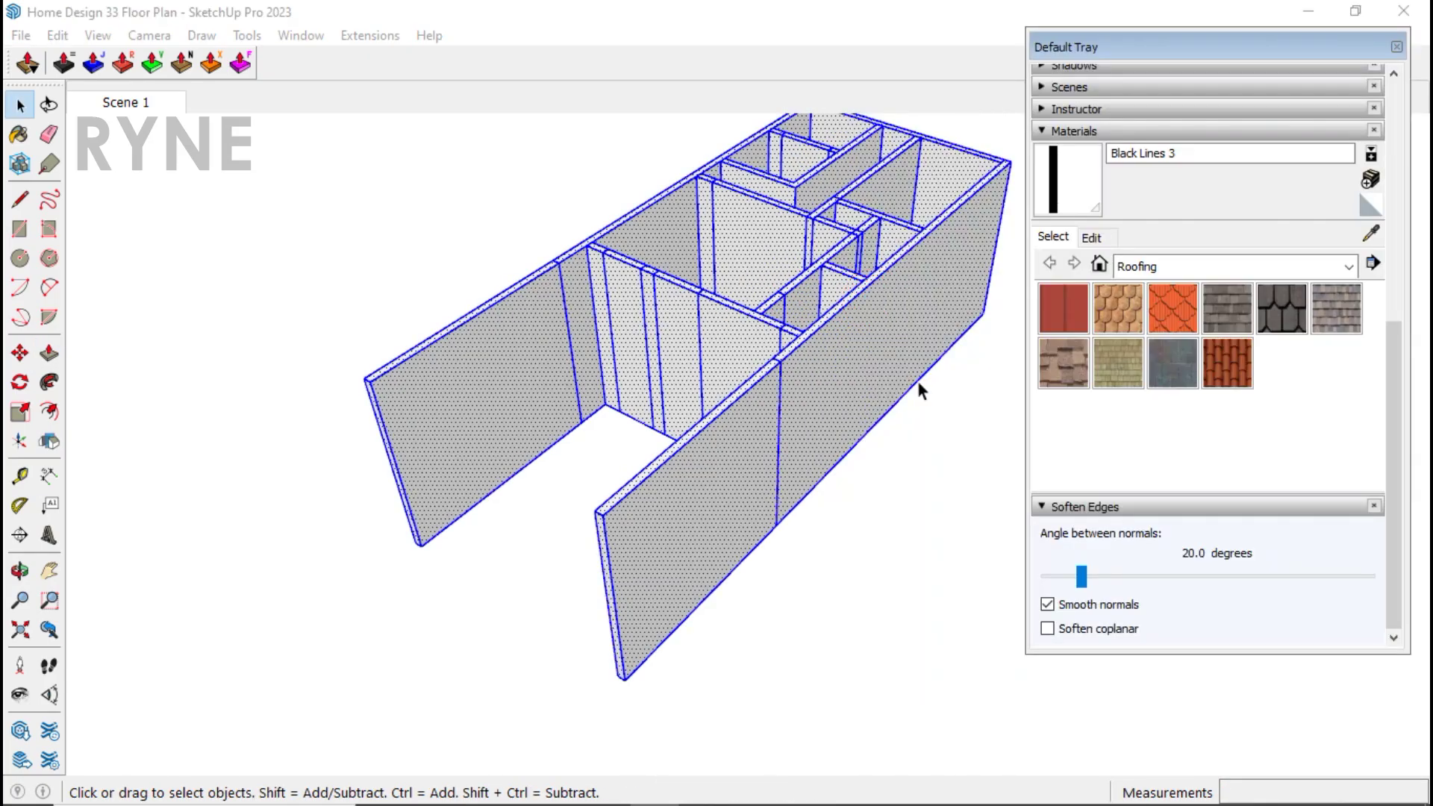
{"action": "scroll", "coordinate": [812, 356], "scroll_direction": "up", "scroll_amount": 4}
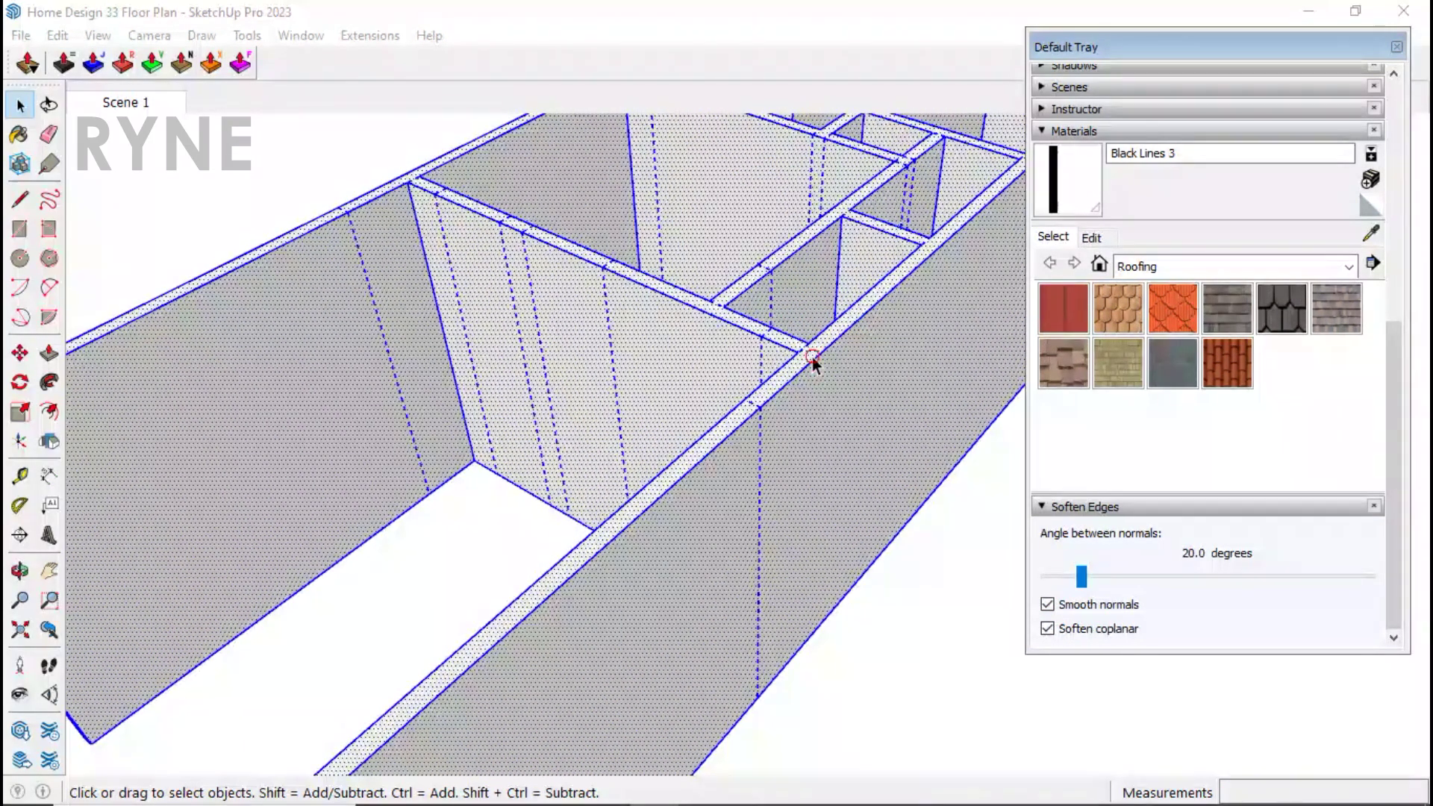
Step: Select the outline edges on top of the walls and copy them 320 cm straight down
{"action": "left_click", "coordinate": [812, 358]}
{"action": "middle_click_drag", "start_coordinate": [668, 371], "coordinate": [672, 329], "text": "shift"}
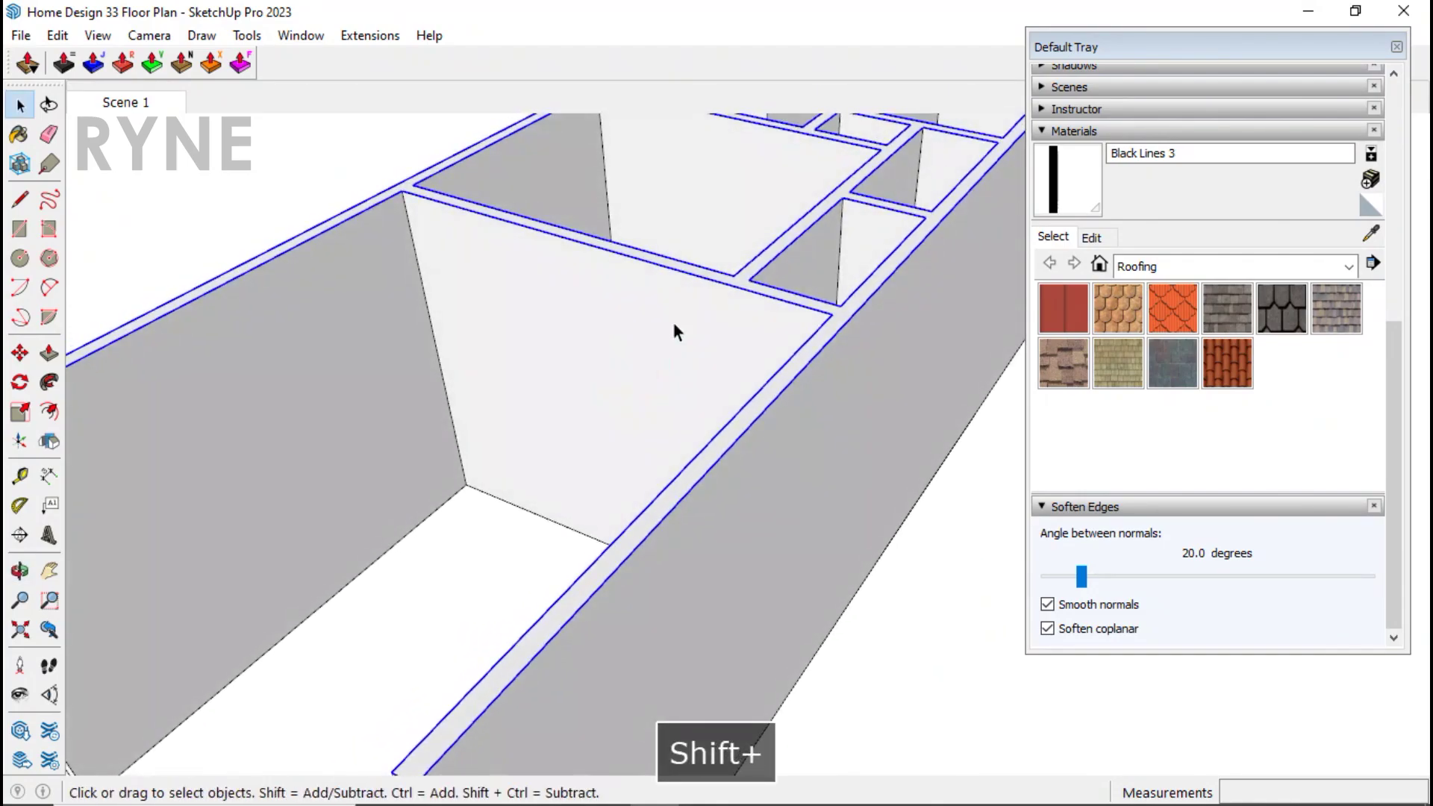
{"action": "key", "text": "m"}
{"action": "key", "text": "ctrl"}
{"action": "left_click", "coordinate": [573, 240]}
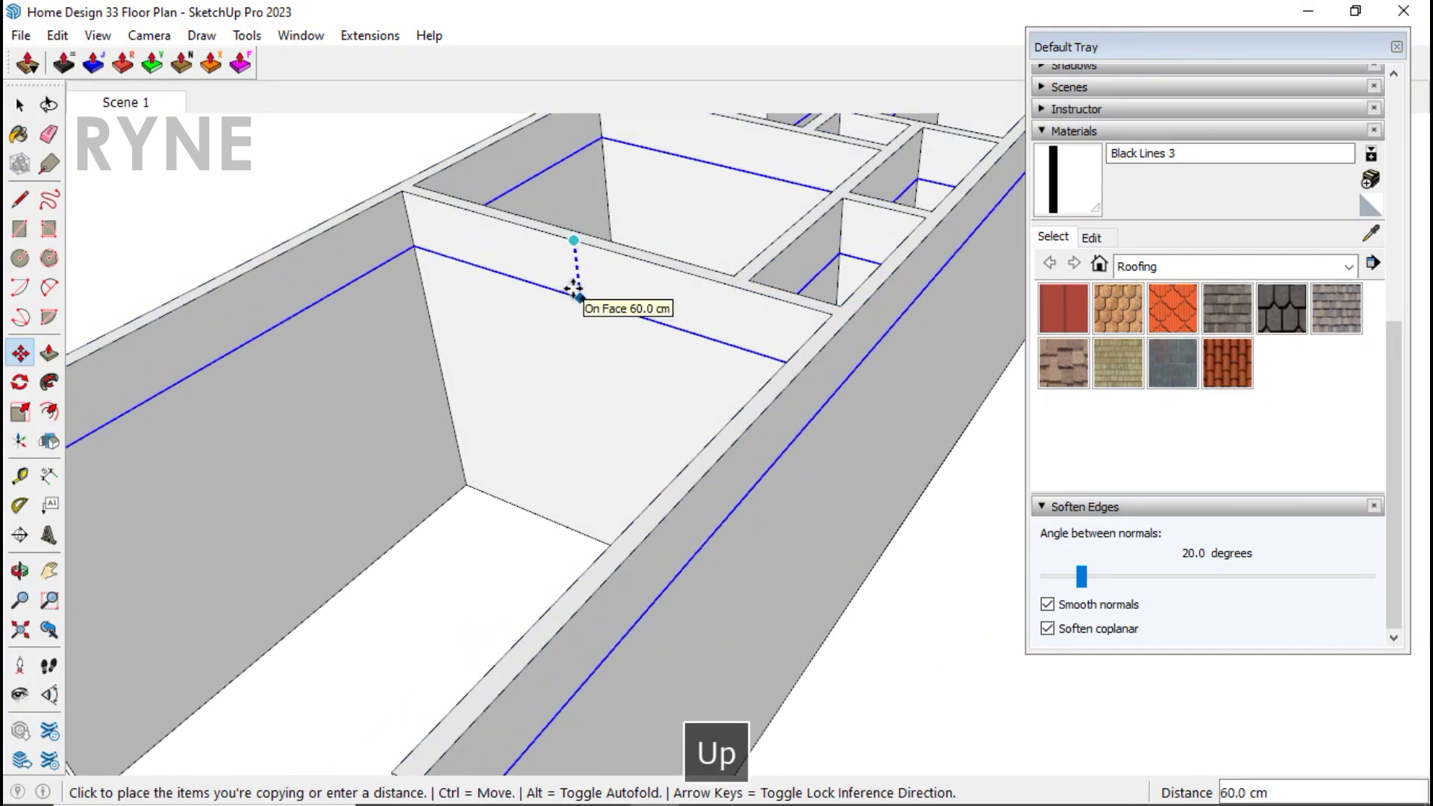
{"action": "key", "text": "Return"}
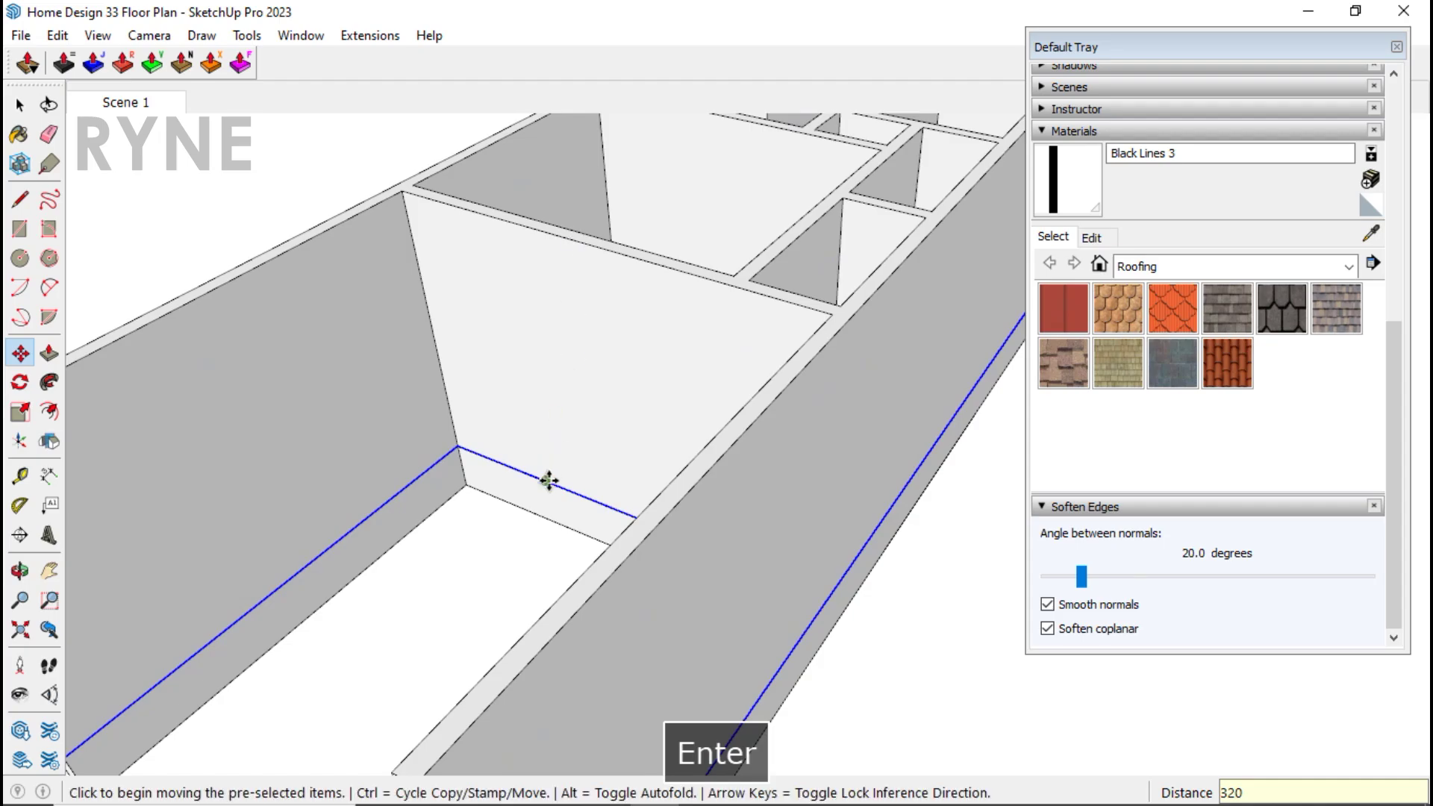
Step: Copy the outline edges upward around all walls in succession by 10 cm, 230 cm and 40 cm
{"action": "left_click", "coordinate": [547, 480]}
{"action": "key", "text": "ctrl"}
{"action": "key", "text": "Return"}
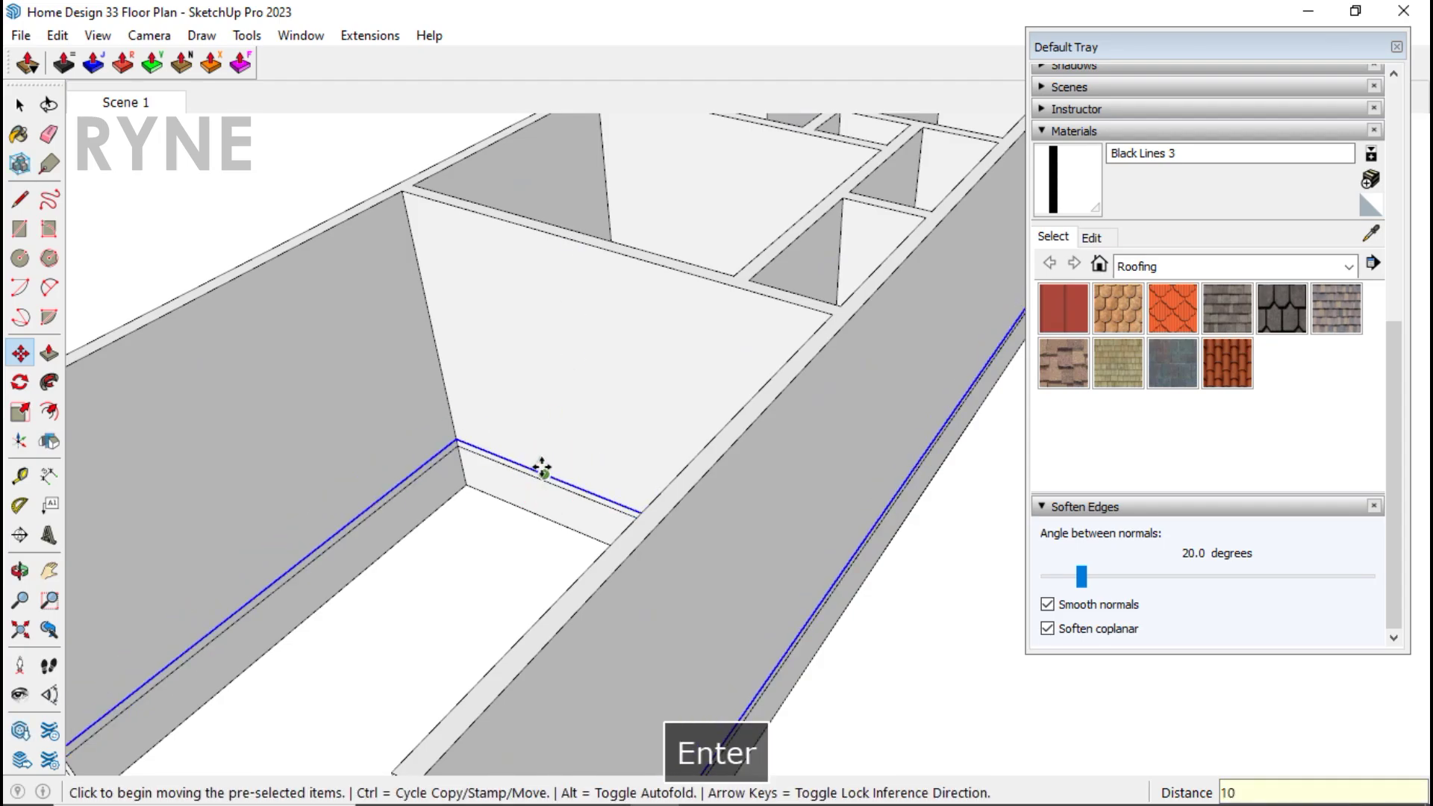
{"action": "left_click", "coordinate": [535, 428]}
{"action": "key", "text": "ctrl"}
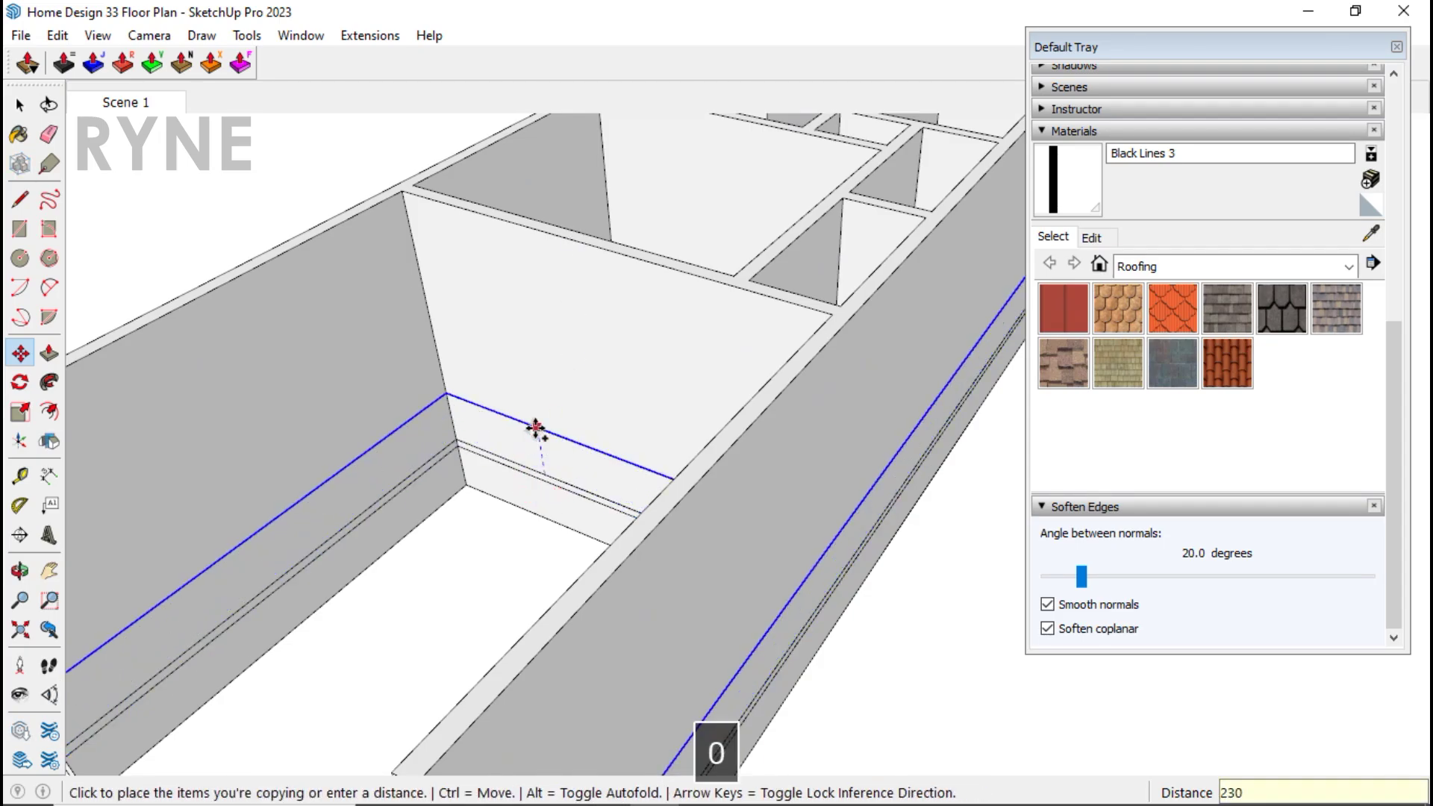
{"action": "key", "text": "Return"}
{"action": "left_click", "coordinate": [542, 306]}
{"action": "key", "text": "ctrl"}
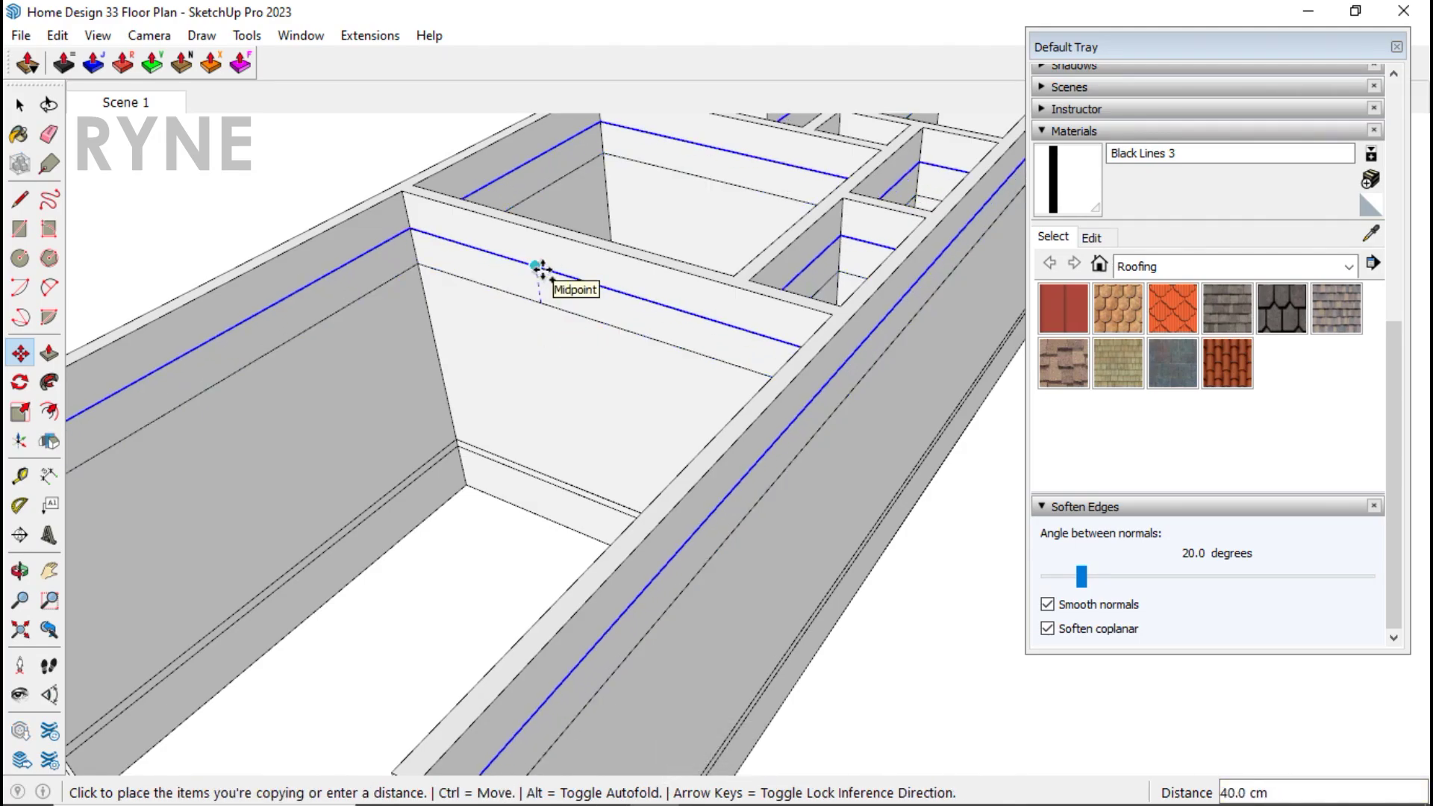
{"action": "key", "text": "Return"}
{"action": "middle_click_drag", "start_coordinate": [541, 272], "coordinate": [714, 336]}
{"action": "key", "text": "space"}
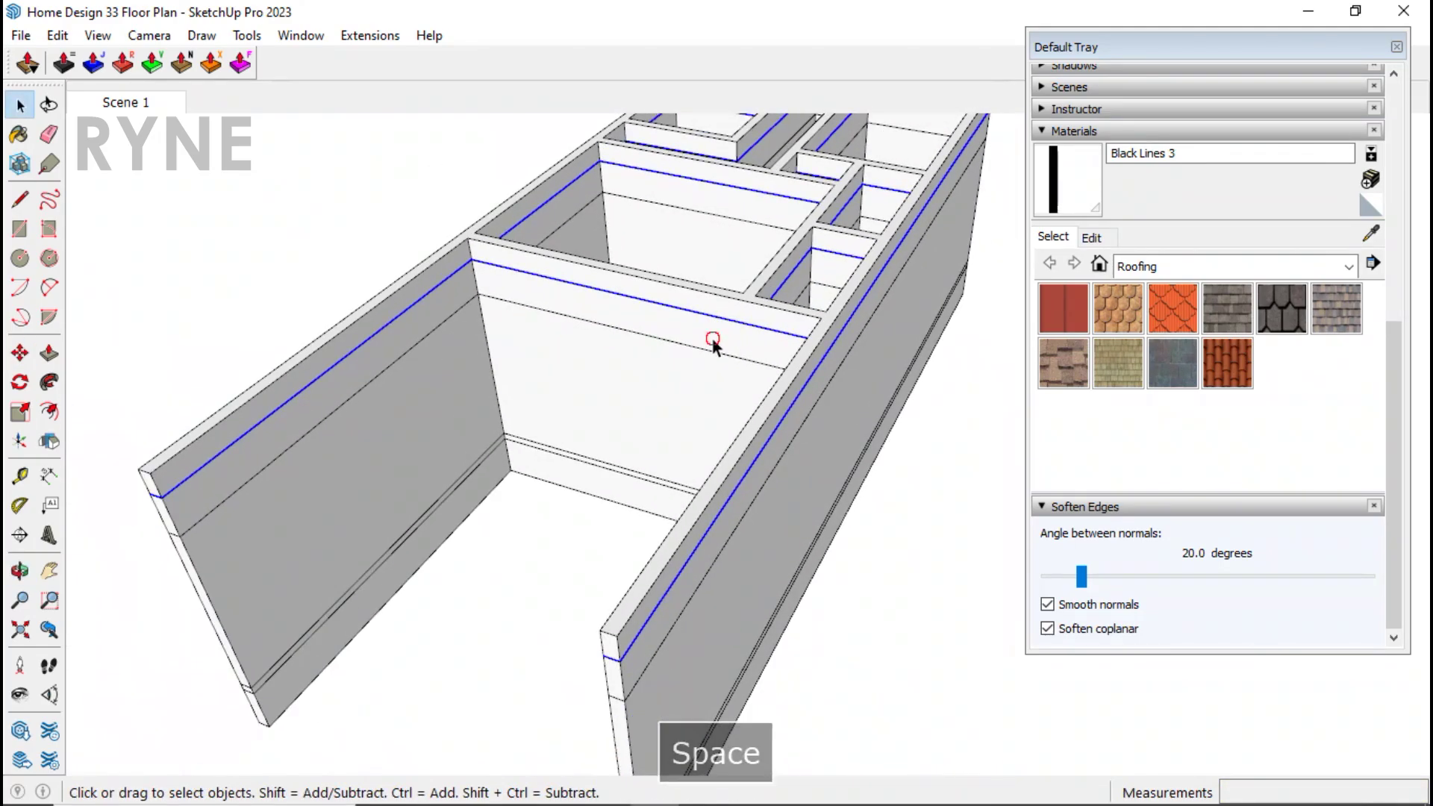
Step: Select all the wall geometry and turn off coplanar softening to restore the hidden division lines
{"action": "triple_click", "coordinate": [729, 382]}
{"action": "left_click", "coordinate": [1047, 629]}
Step: Push the door and window openings 15 cm through the wall behind the carport and raise the narrow end window's sill 90 cm
{"action": "middle_click_drag", "start_coordinate": [768, 480], "coordinate": [684, 422]}
{"action": "scroll", "coordinate": [664, 437], "scroll_direction": "up", "scroll_amount": 3}
{"action": "key", "text": "p"}
{"action": "left_click", "coordinate": [646, 453]}
{"action": "left_click", "coordinate": [541, 463]}
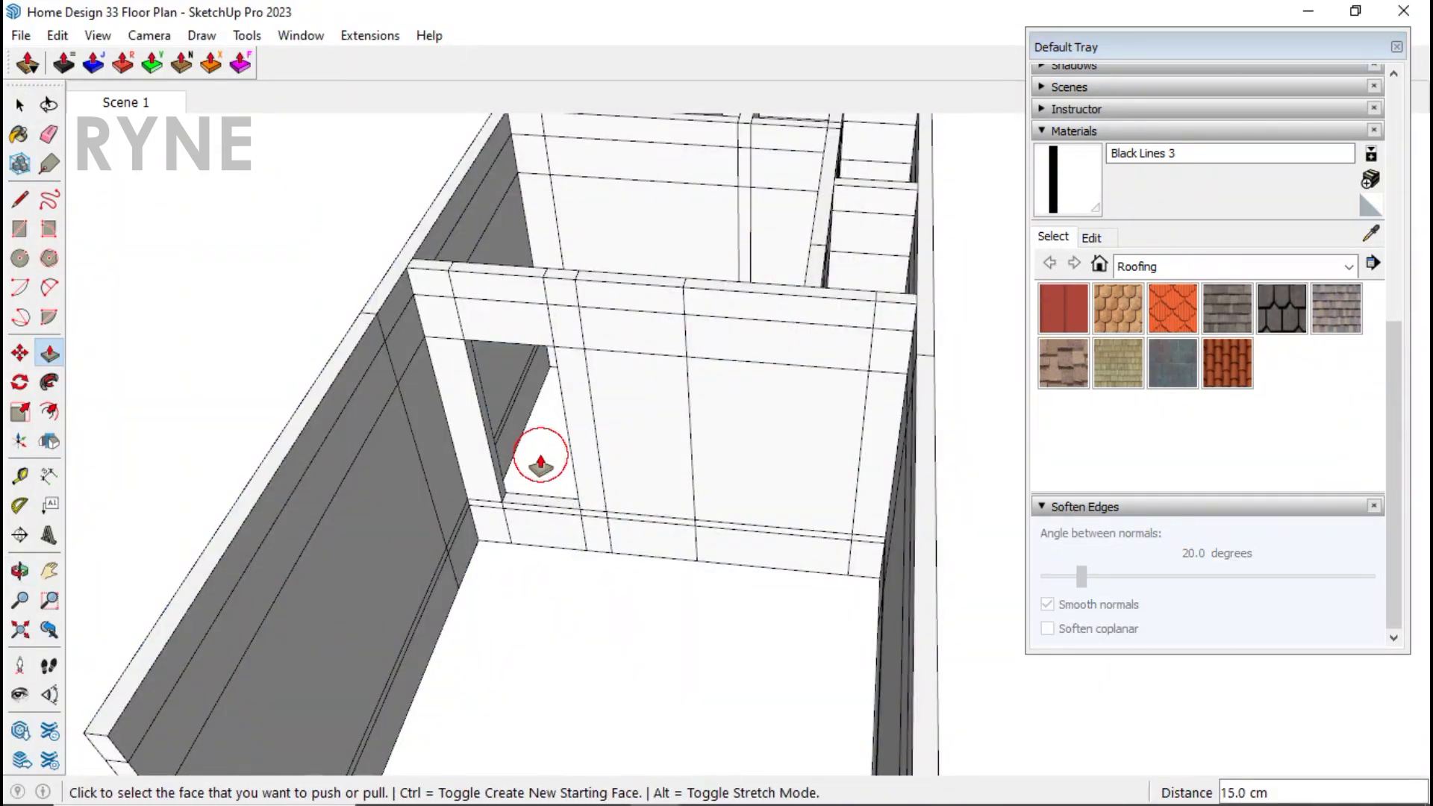
{"action": "left_click", "coordinate": [538, 524]}
{"action": "middle_click_drag", "start_coordinate": [656, 480], "coordinate": [886, 518]}
{"action": "left_click", "coordinate": [883, 528]}
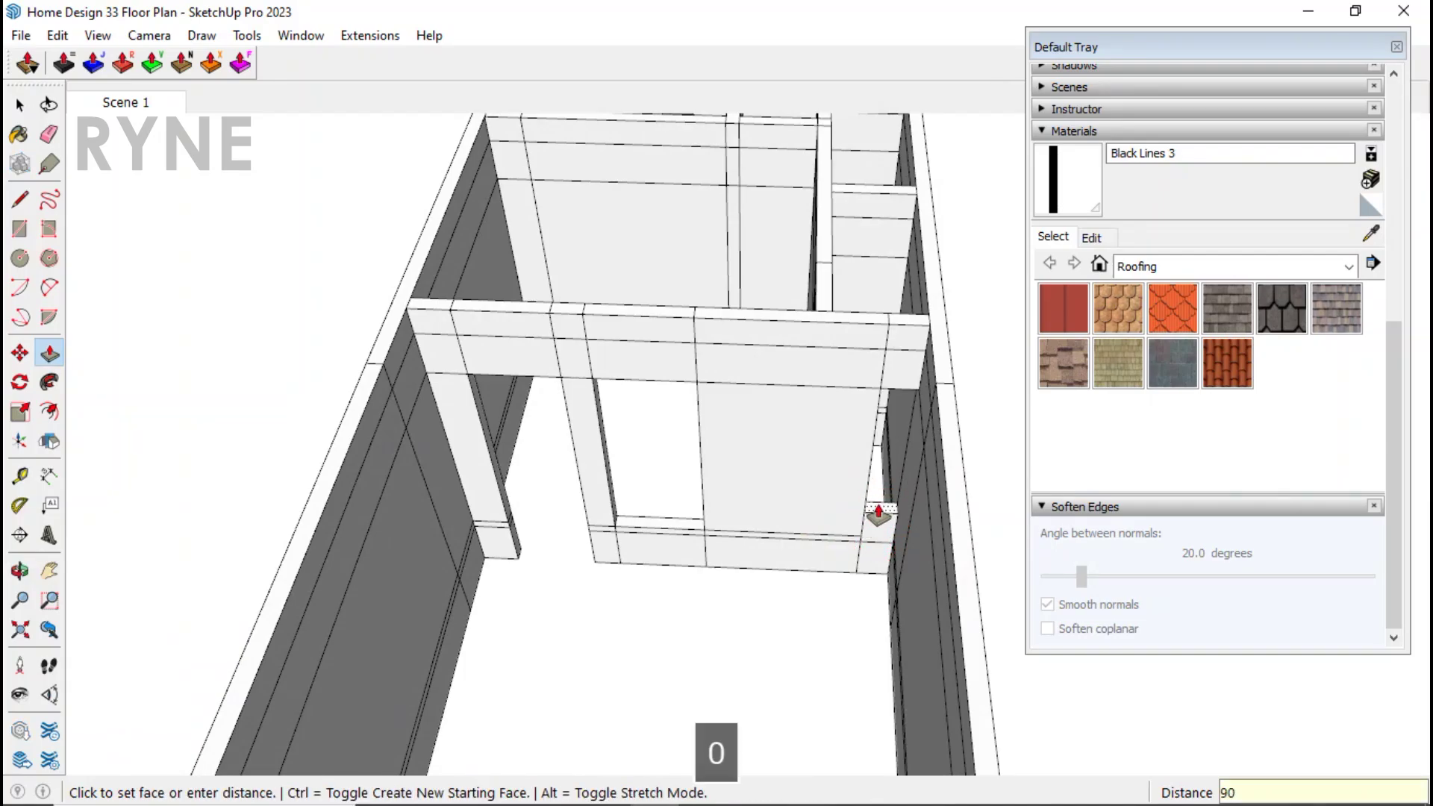
Step: Push the doorway through the end of the large room's partition wall, including the base strips beneath it
{"action": "middle_click_drag", "start_coordinate": [679, 530], "coordinate": [1172, 589]}
{"action": "scroll", "coordinate": [774, 396], "scroll_direction": "up", "scroll_amount": 2}
{"action": "left_click", "coordinate": [879, 379]}
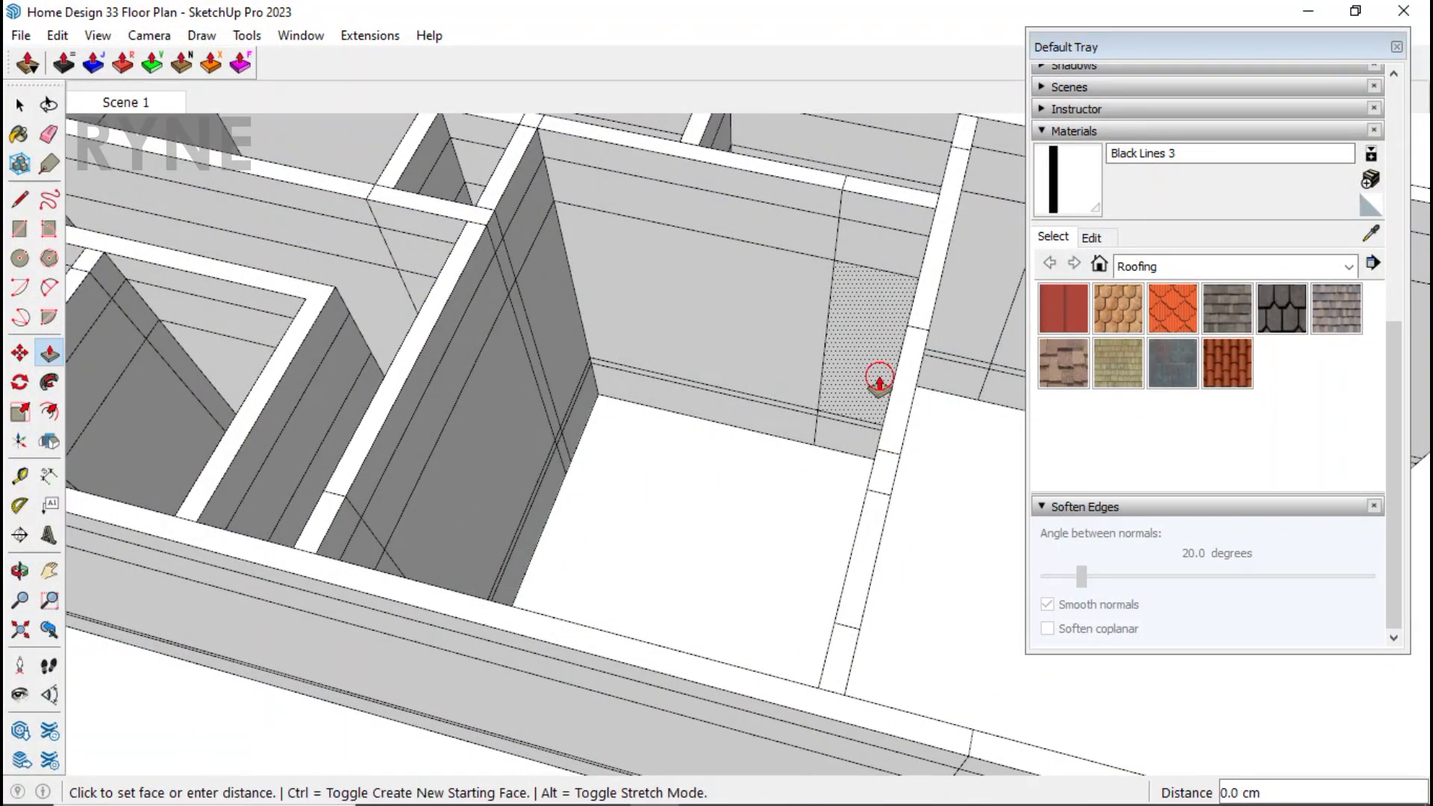
{"action": "left_click", "coordinate": [850, 356]}
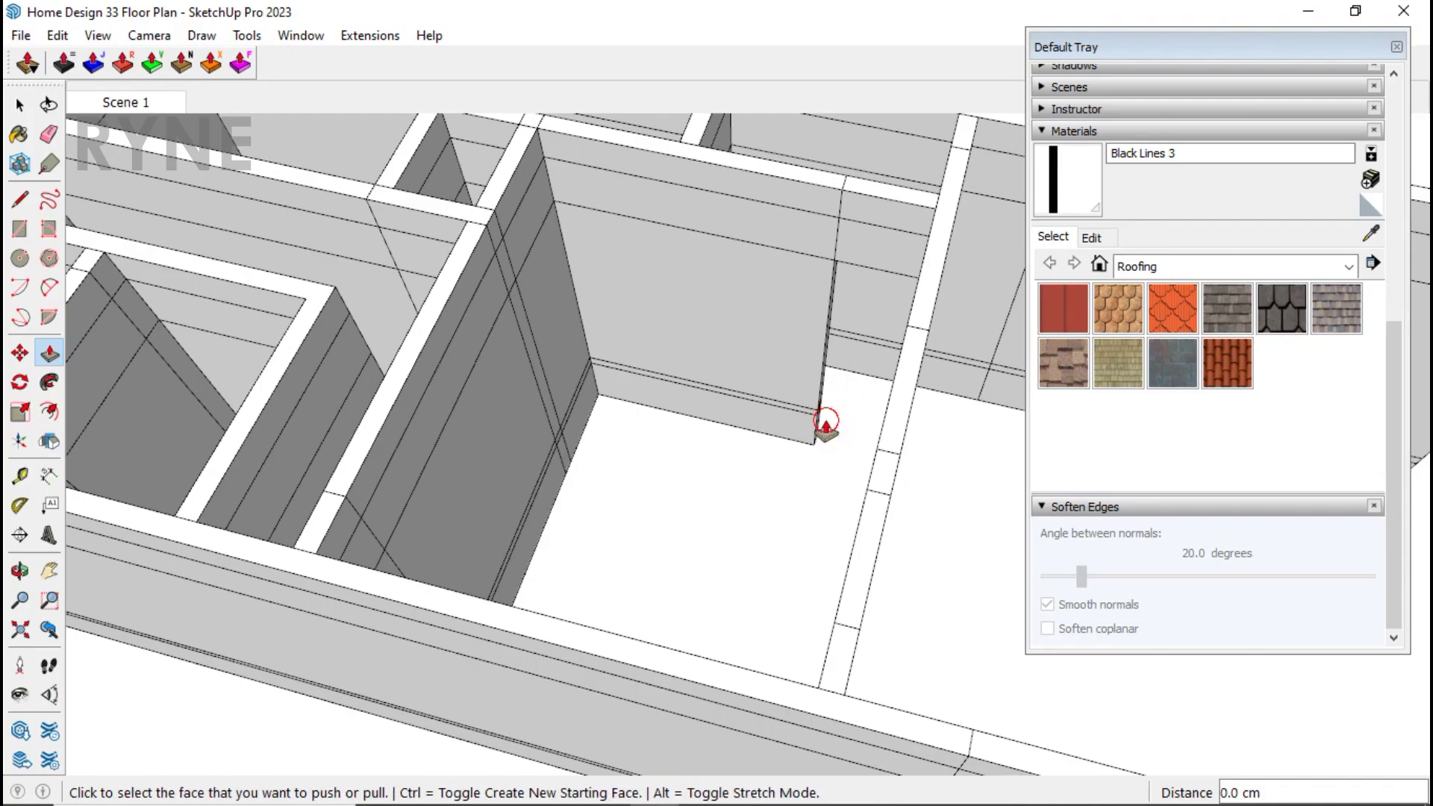
Step: Push the doorway at the inner corner of the same room through its adjoining wall, down to the wall's base
{"action": "scroll", "coordinate": [826, 423], "scroll_direction": "down", "scroll_amount": 5}
{"action": "middle_click_drag", "start_coordinate": [870, 522], "coordinate": [656, 326]}
{"action": "scroll", "coordinate": [656, 326], "scroll_direction": "up", "scroll_amount": 2}
{"action": "left_click", "coordinate": [662, 256]}
{"action": "key", "text": "Escape"}
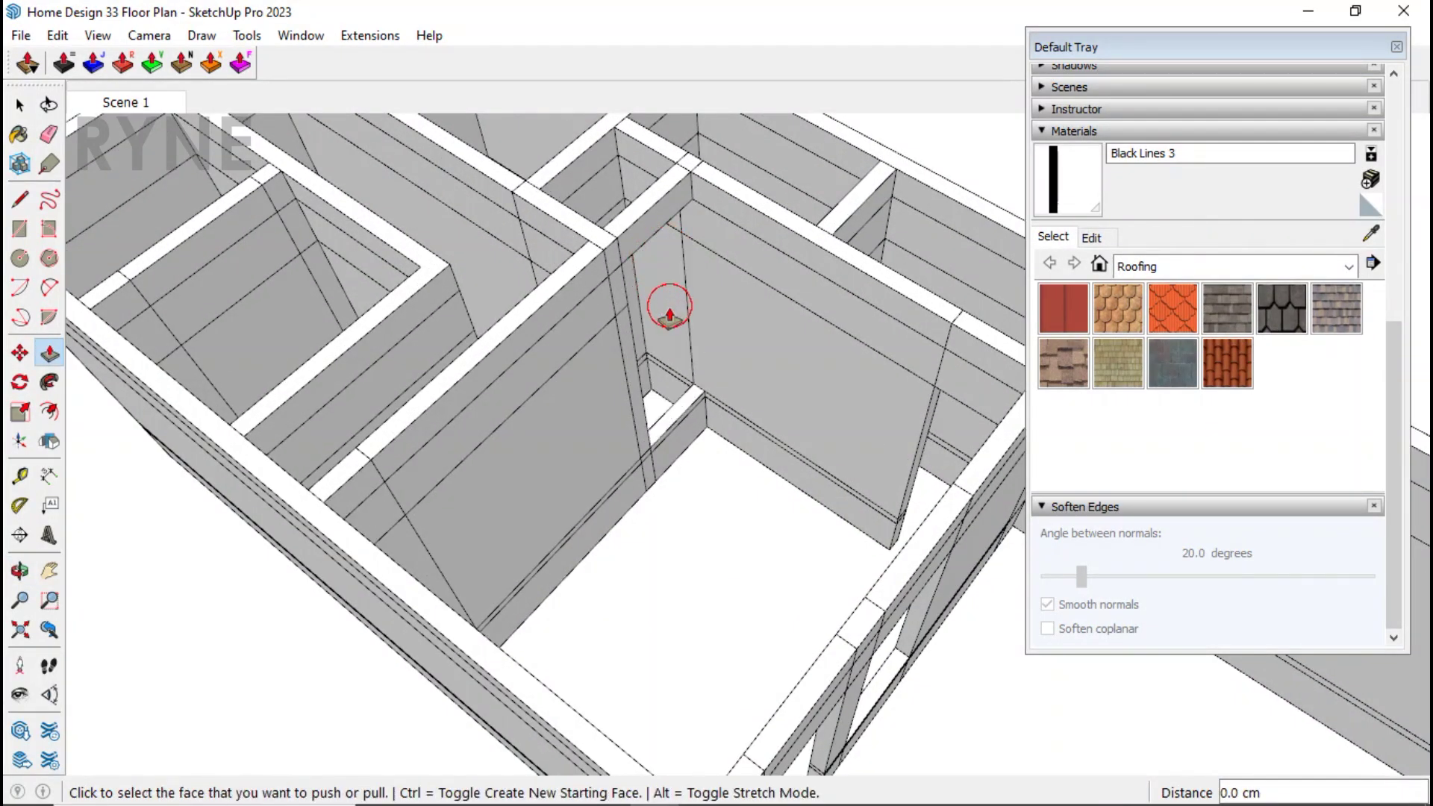
{"action": "scroll", "coordinate": [689, 422], "scroll_direction": "up", "scroll_amount": 1}
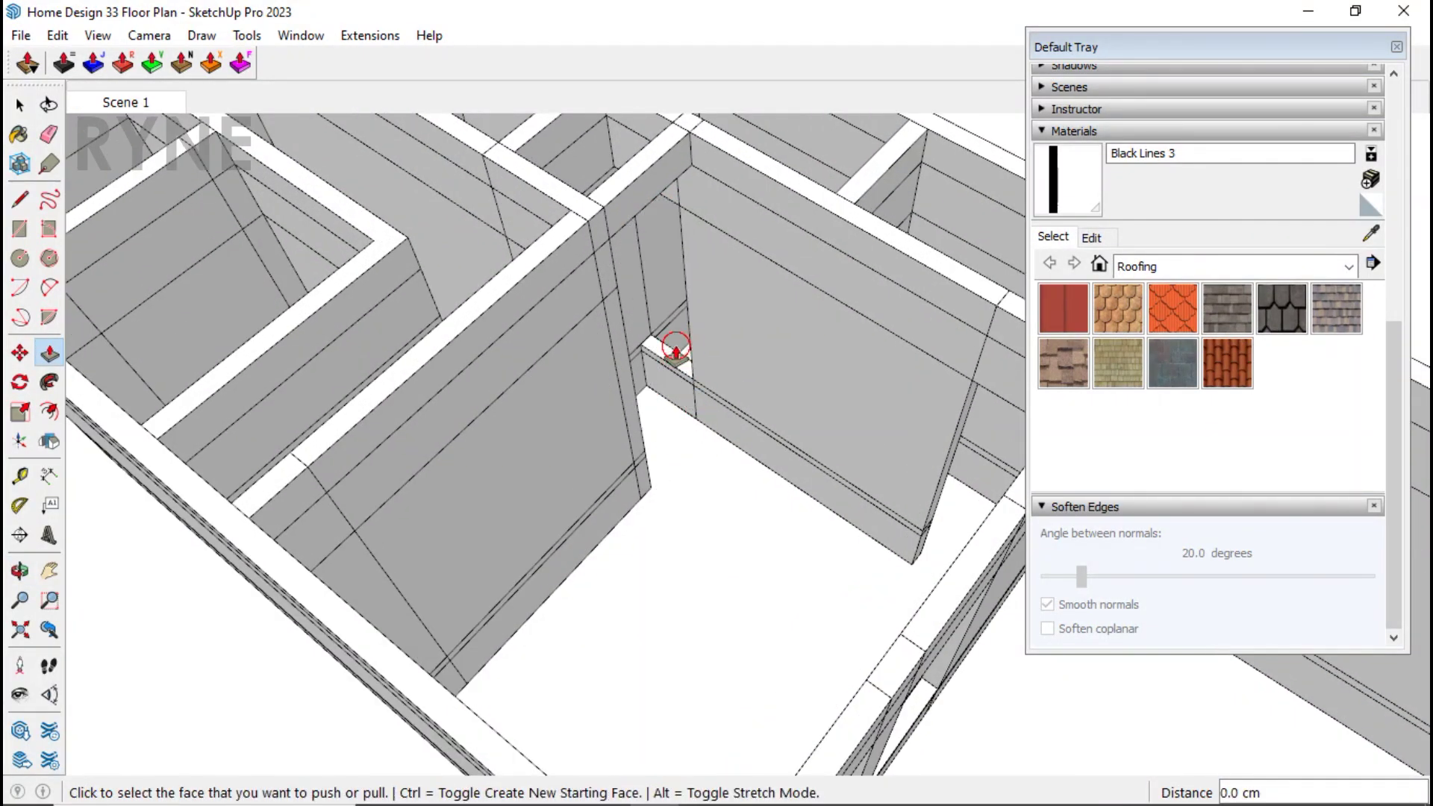
{"action": "left_click", "coordinate": [627, 150]}
{"action": "scroll", "coordinate": [627, 150], "scroll_direction": "down", "scroll_amount": 5}
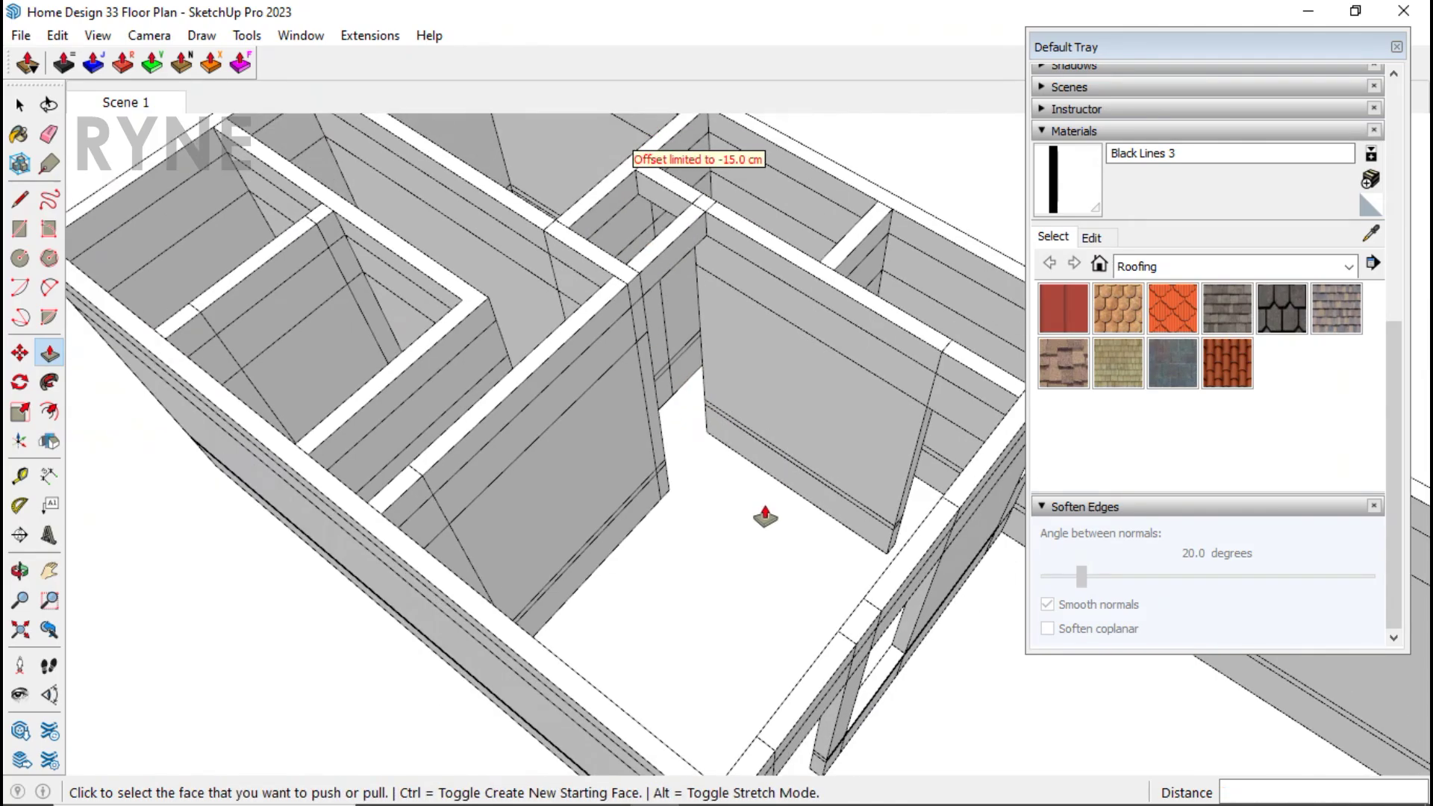
Step: Push the doorway and its base strips through the partition of the small rooms along the outer side wall
{"action": "middle_click_drag", "start_coordinate": [762, 512], "coordinate": [768, 438]}
{"action": "scroll", "coordinate": [873, 419], "scroll_direction": "up", "scroll_amount": 6}
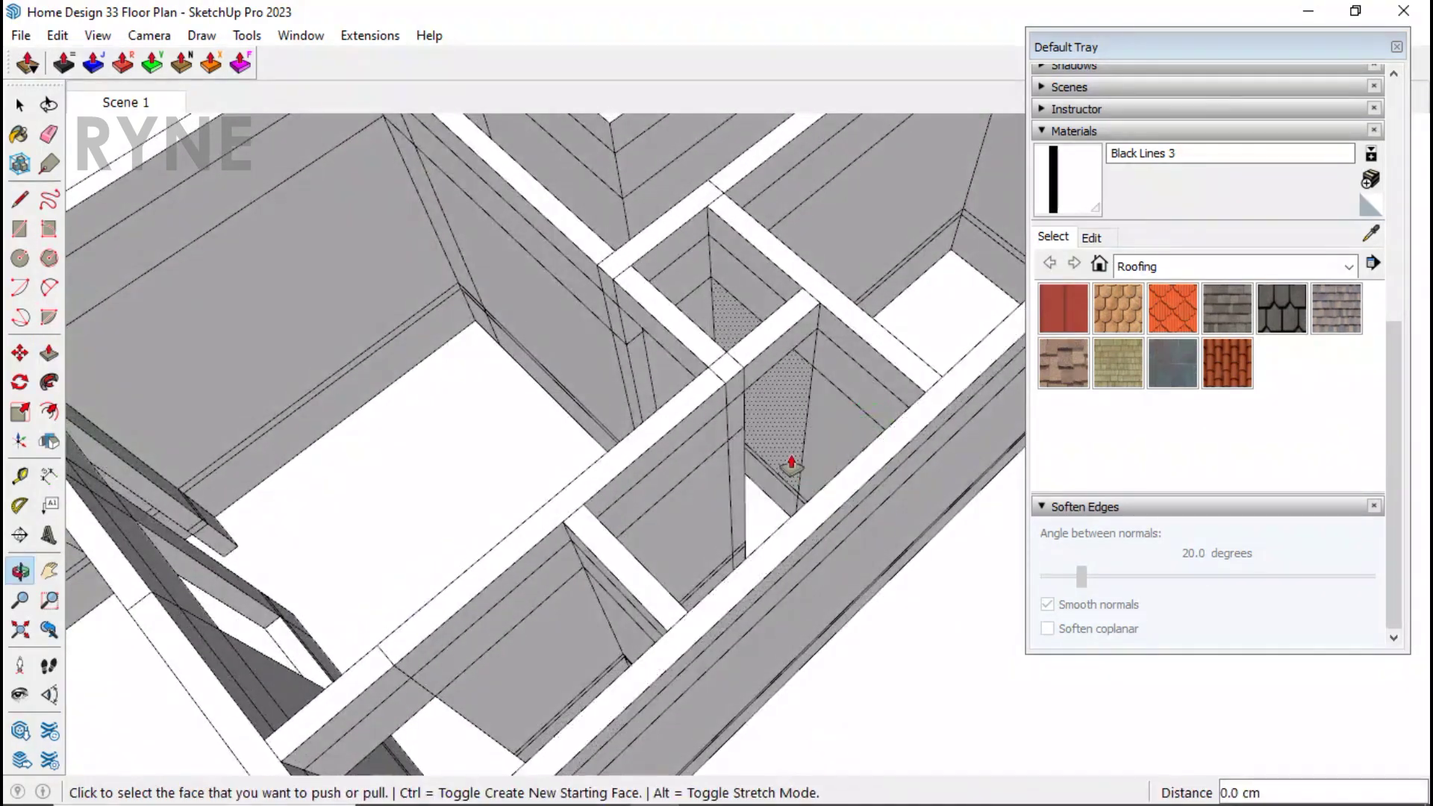
{"action": "left_click", "coordinate": [718, 403]}
{"action": "left_click", "coordinate": [729, 574]}
{"action": "left_click", "coordinate": [729, 569]}
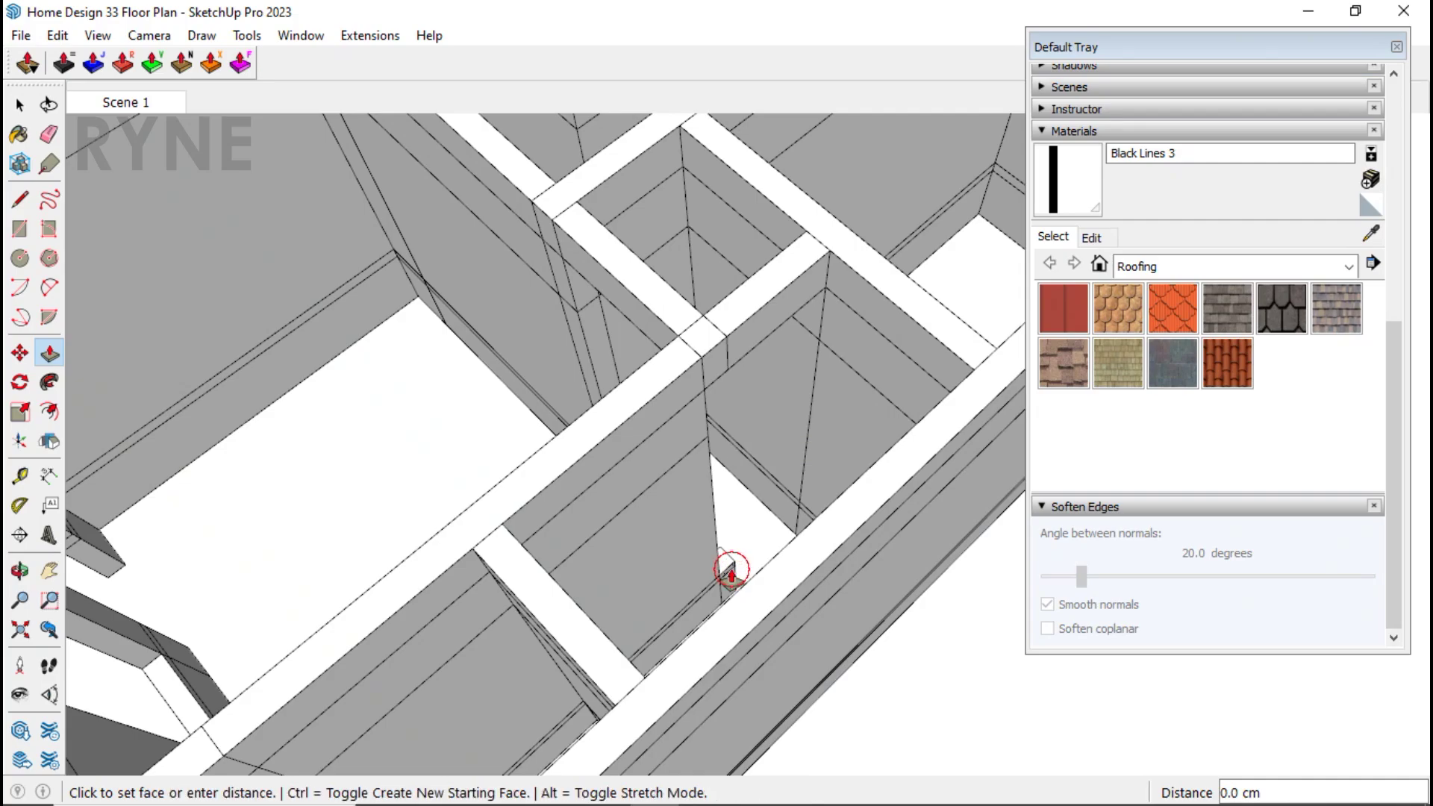
Step: Push the wide opening 15 cm through the large room's rear wall beneath the upper bands
{"action": "middle_click_drag", "start_coordinate": [730, 589], "coordinate": [774, 579]}
{"action": "scroll", "coordinate": [678, 630], "scroll_direction": "down", "scroll_amount": 5}
{"action": "middle_click_drag", "start_coordinate": [678, 630], "coordinate": [768, 447]}
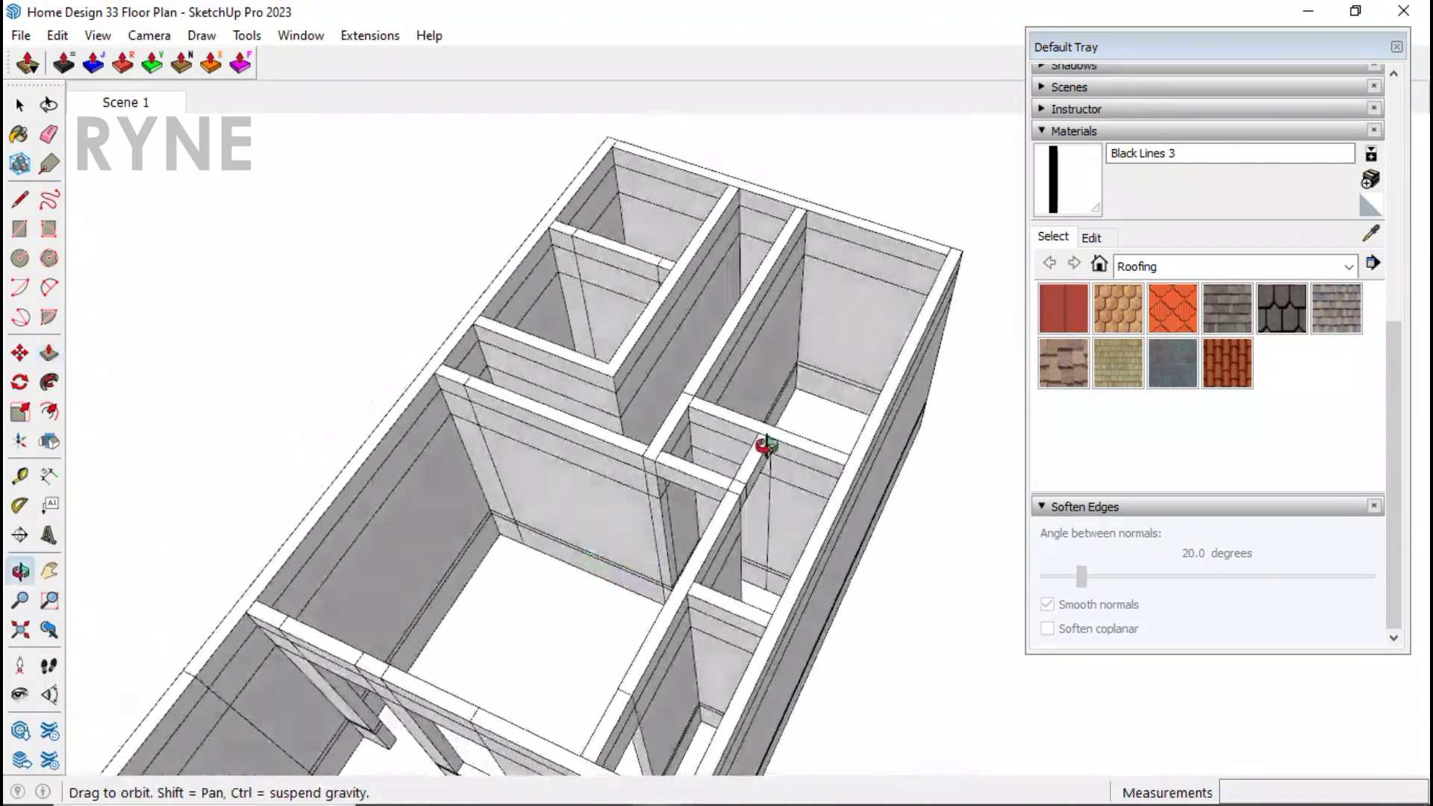
{"action": "scroll", "coordinate": [594, 546], "scroll_direction": "up", "scroll_amount": 5}
{"action": "left_click", "coordinate": [594, 546]}
{"action": "left_click", "coordinate": [568, 550]}
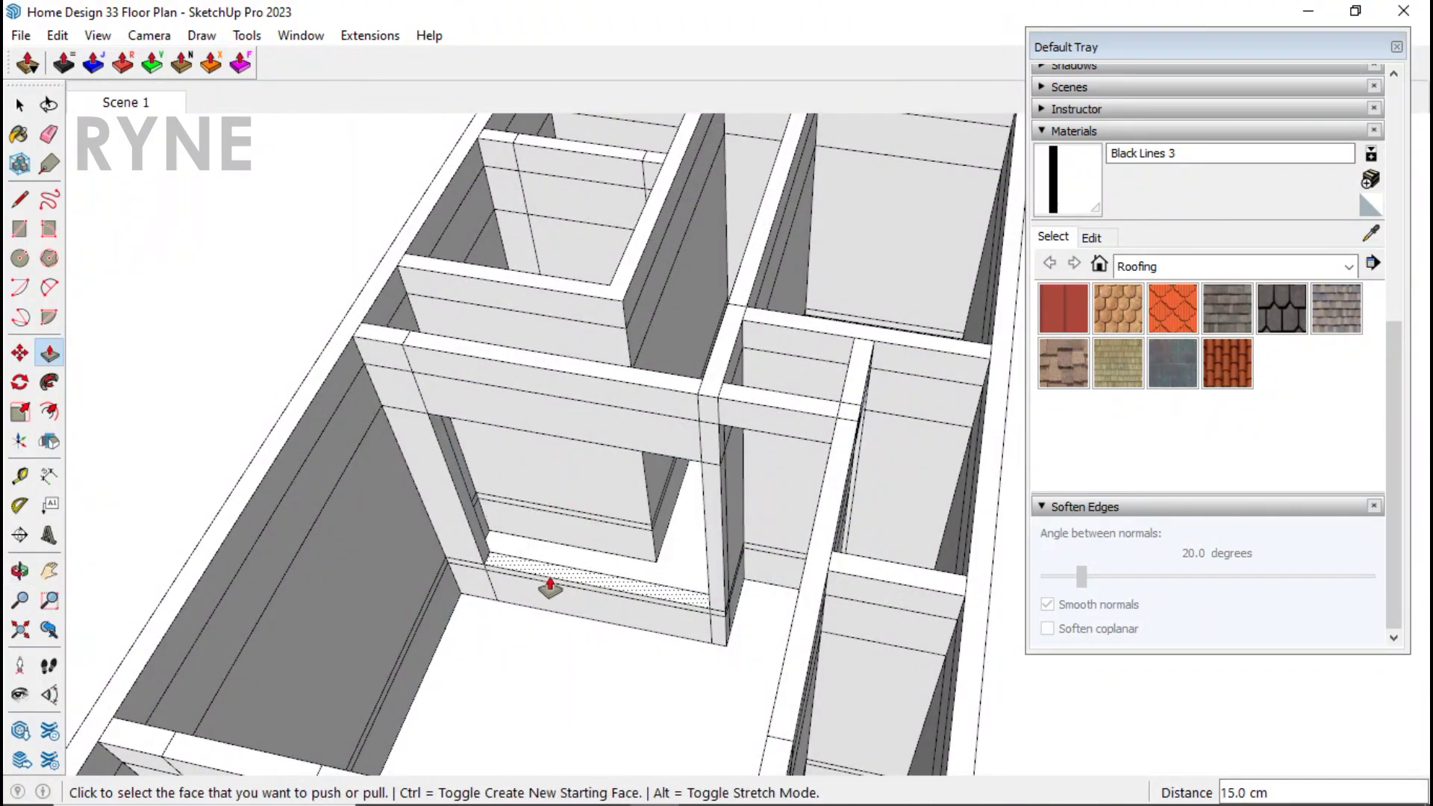
Step: Push the wall panels and base strips through on two adjoining sides of the small inner rear room
{"action": "middle_click_drag", "start_coordinate": [545, 581], "coordinate": [933, 569]}
{"action": "scroll", "coordinate": [905, 477], "scroll_direction": "up", "scroll_amount": 3}
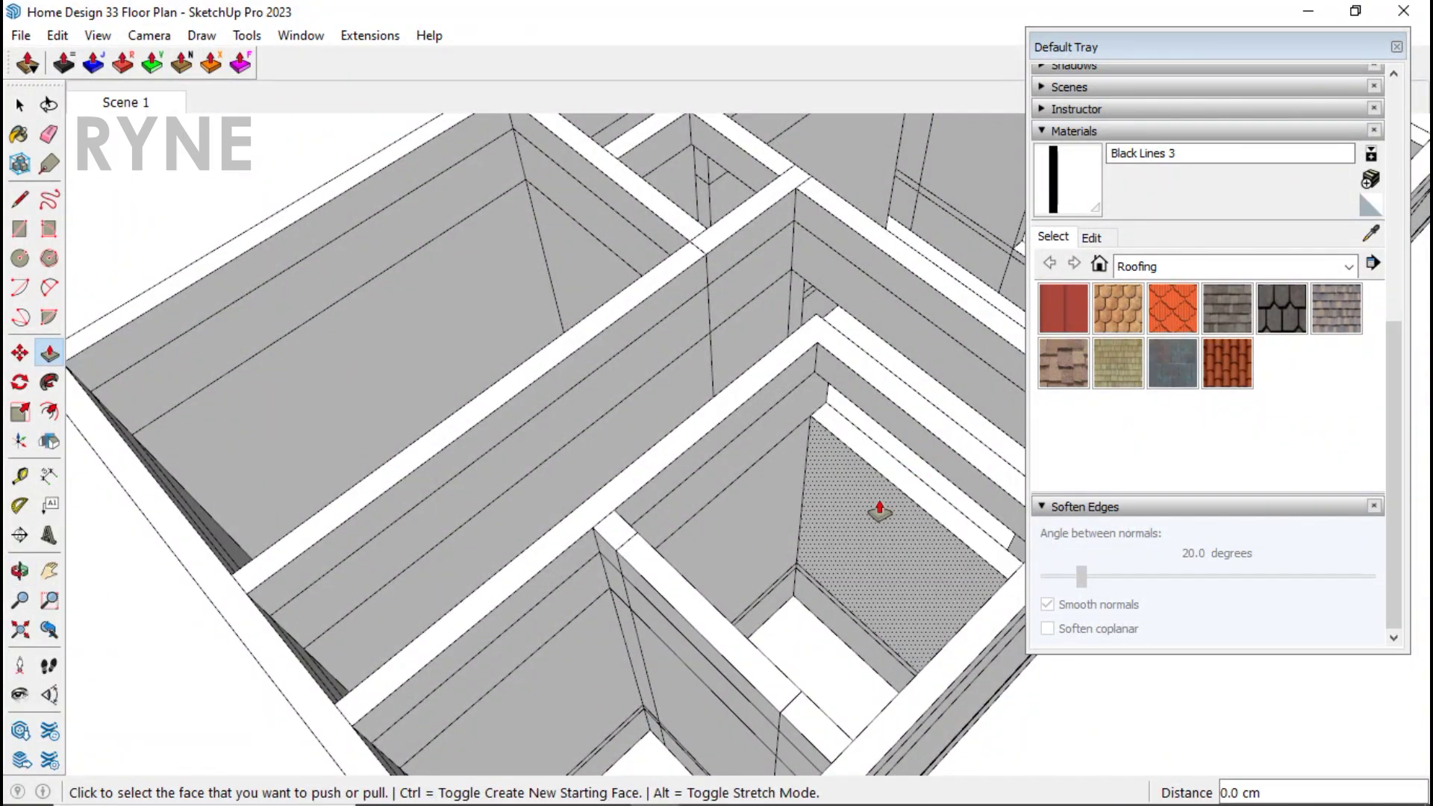
{"action": "left_click", "coordinate": [828, 606]}
{"action": "left_click", "coordinate": [799, 601]}
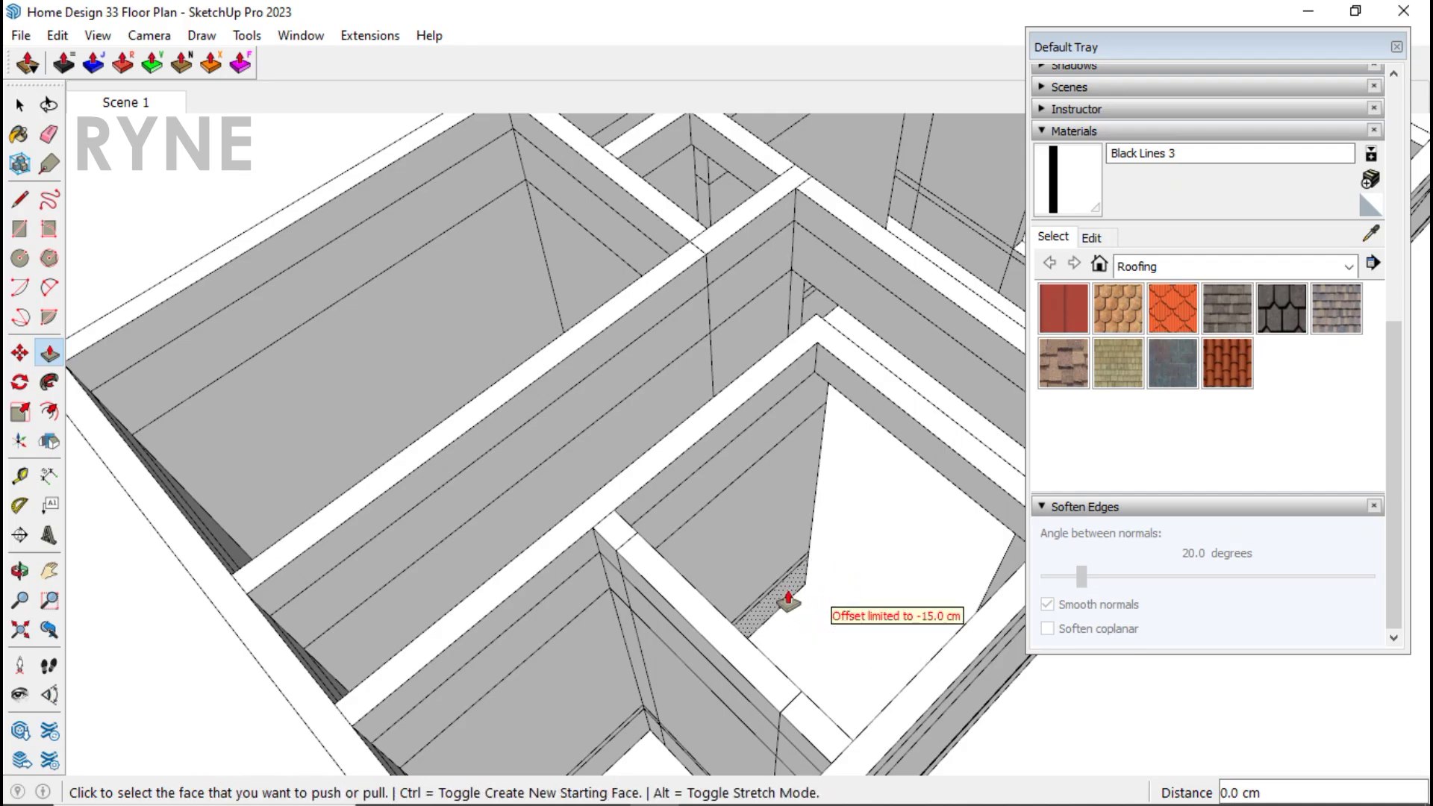
{"action": "left_click", "coordinate": [787, 594]}
{"action": "left_click", "coordinate": [788, 585]}
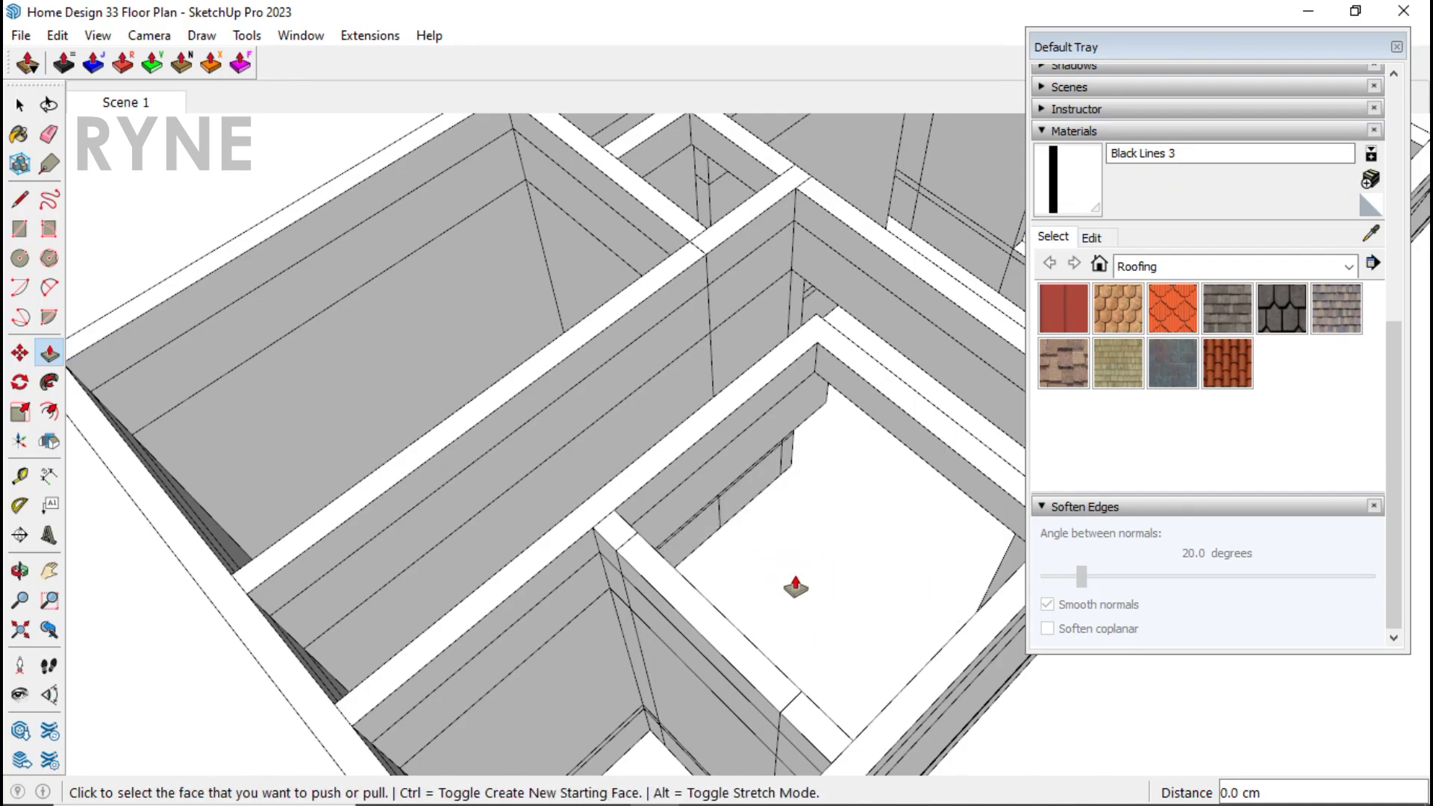
Step: Push the remaining panels through in the long walls between the small inner room and the neighbouring passage
{"action": "middle_click_drag", "start_coordinate": [795, 577], "coordinate": [621, 450]}
{"action": "left_click", "coordinate": [743, 447]}
{"action": "left_click", "coordinate": [757, 479]}
{"action": "double_click", "coordinate": [612, 438]}
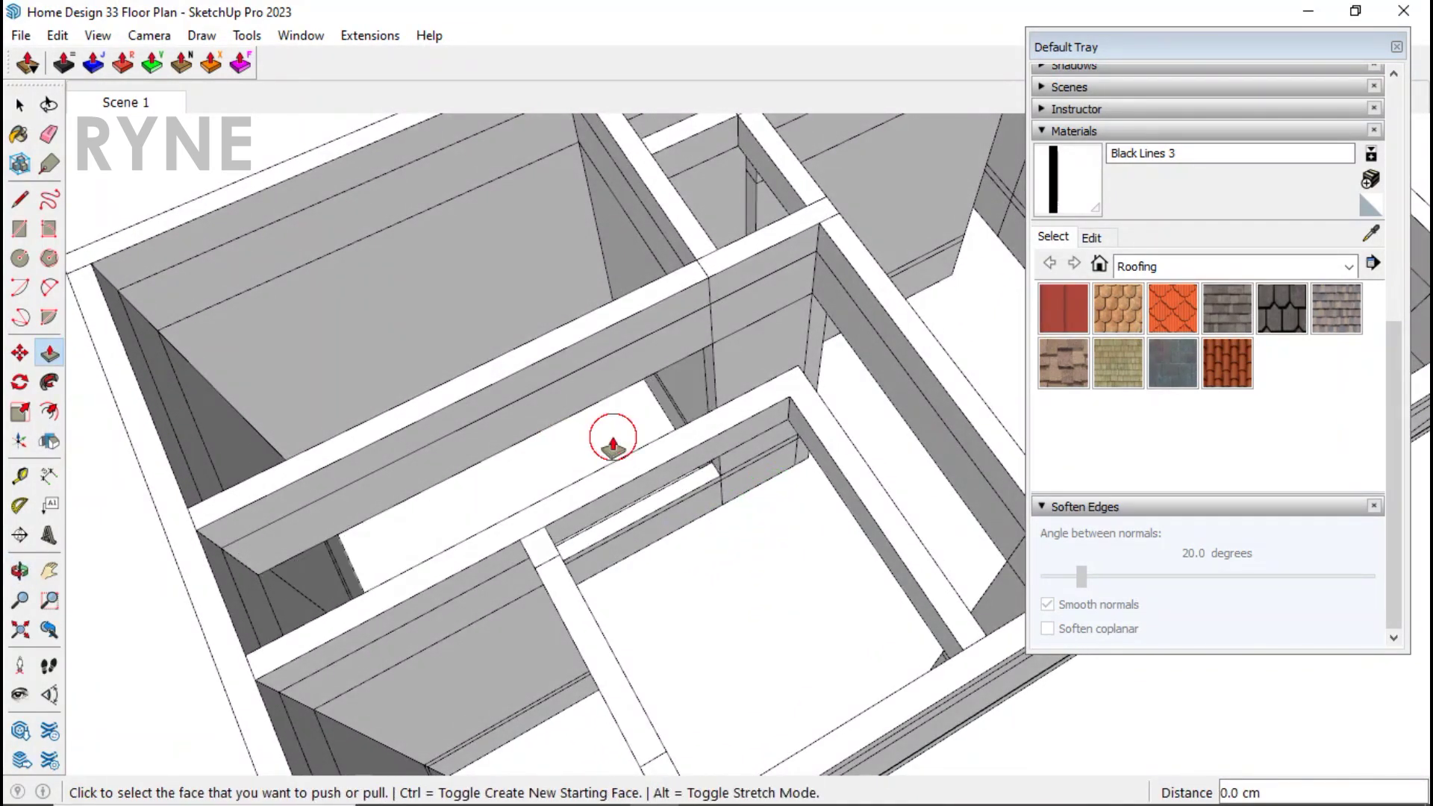
Step: Push the thin strip beneath the inner room's long-wall opening 15 cm through, keeping the foundation band
{"action": "middle_click_drag", "start_coordinate": [607, 378], "coordinate": [643, 515]}
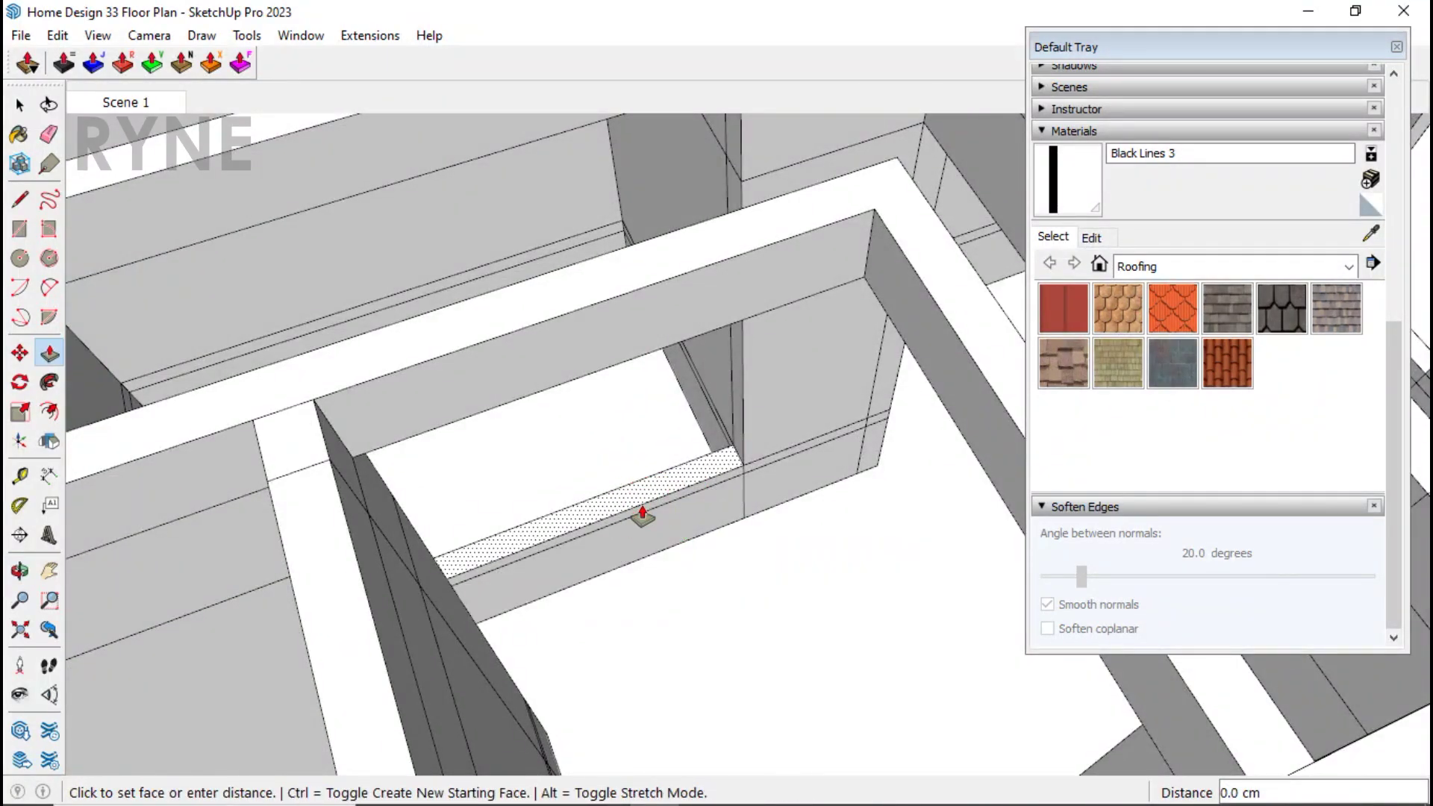
{"action": "key", "text": "Escape"}
{"action": "left_click", "coordinate": [627, 520]}
{"action": "left_click", "coordinate": [598, 502]}
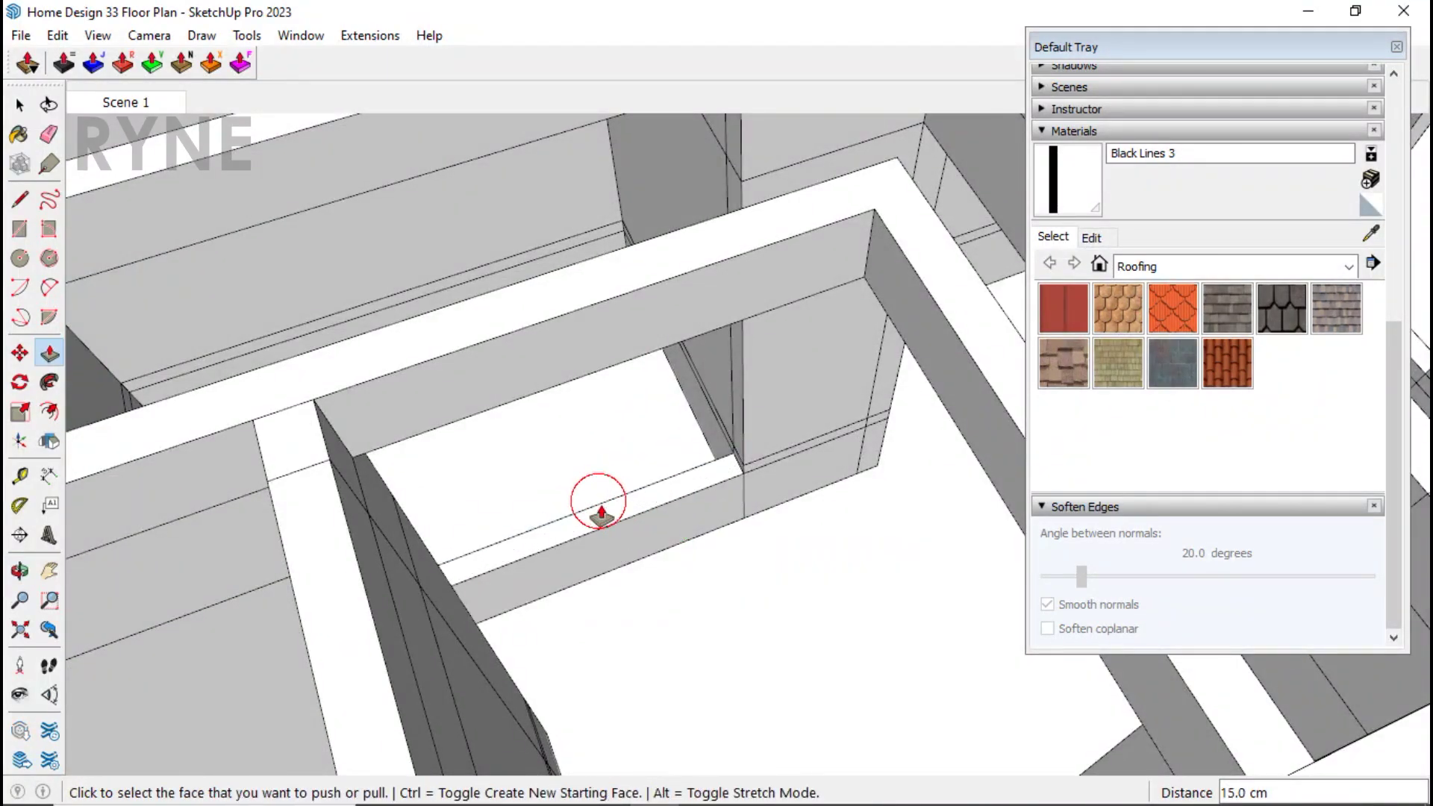
Step: Push the wall panel below the top band through in the small corner room beside the inner room
{"action": "middle_click_drag", "start_coordinate": [694, 512], "coordinate": [682, 450]}
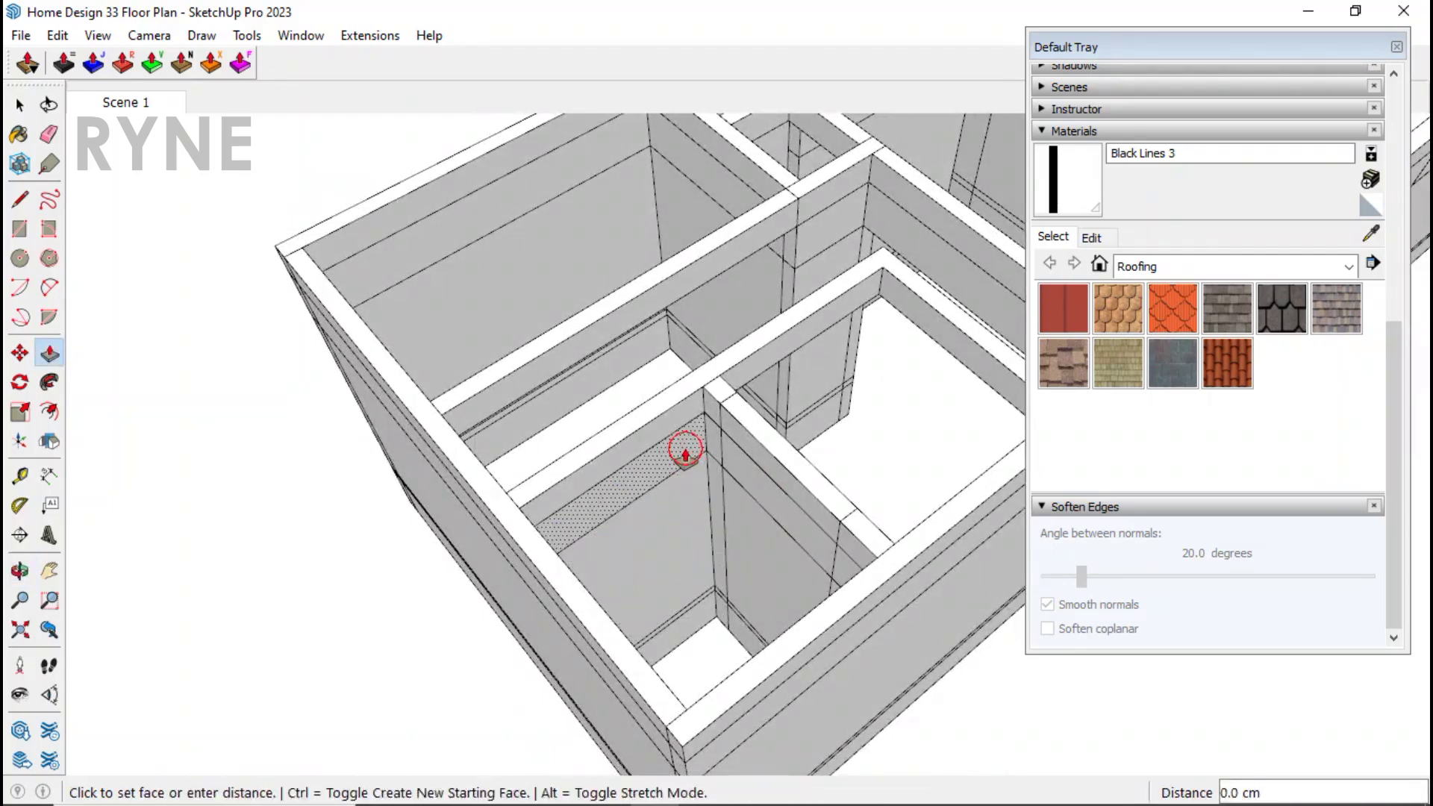
{"action": "scroll", "coordinate": [699, 552], "scroll_direction": "up", "scroll_amount": 3}
{"action": "left_click", "coordinate": [694, 608]}
{"action": "key", "text": "Escape"}
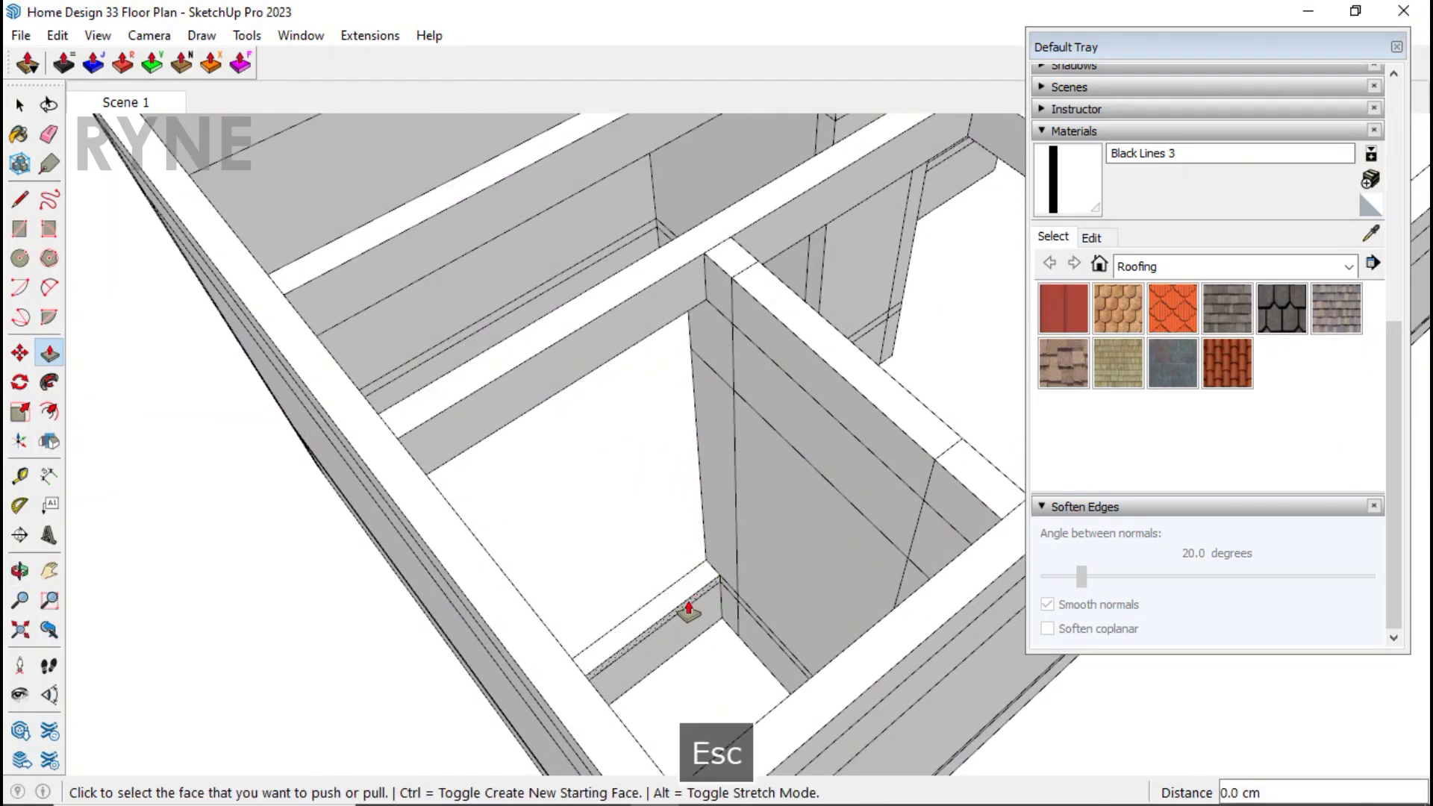
Step: Push away the top band of the small corner room's partition, lowering the wall 50 cm, and push the panel below it through
{"action": "scroll", "coordinate": [687, 606], "scroll_direction": "down", "scroll_amount": 3}
{"action": "middle_click_drag", "start_coordinate": [774, 531], "coordinate": [819, 482]}
{"action": "scroll", "coordinate": [818, 479], "scroll_direction": "up", "scroll_amount": 3}
{"action": "left_click", "coordinate": [819, 474]}
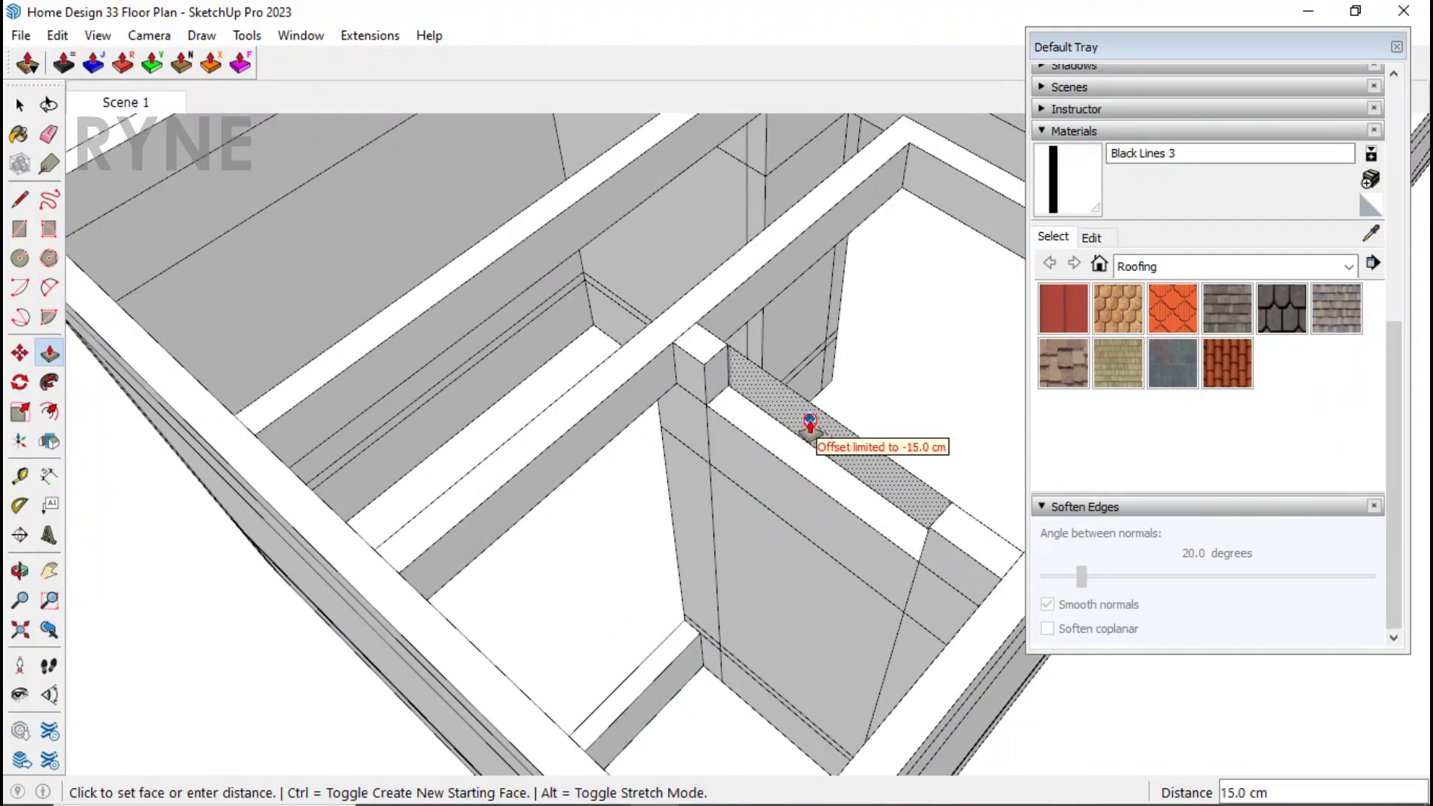
{"action": "left_click", "coordinate": [809, 419]}
{"action": "left_click", "coordinate": [702, 386]}
{"action": "left_click_drag", "start_coordinate": [905, 558], "coordinate": [752, 661]}
{"action": "type", "text": "50"}
{"action": "key", "text": "Return"}
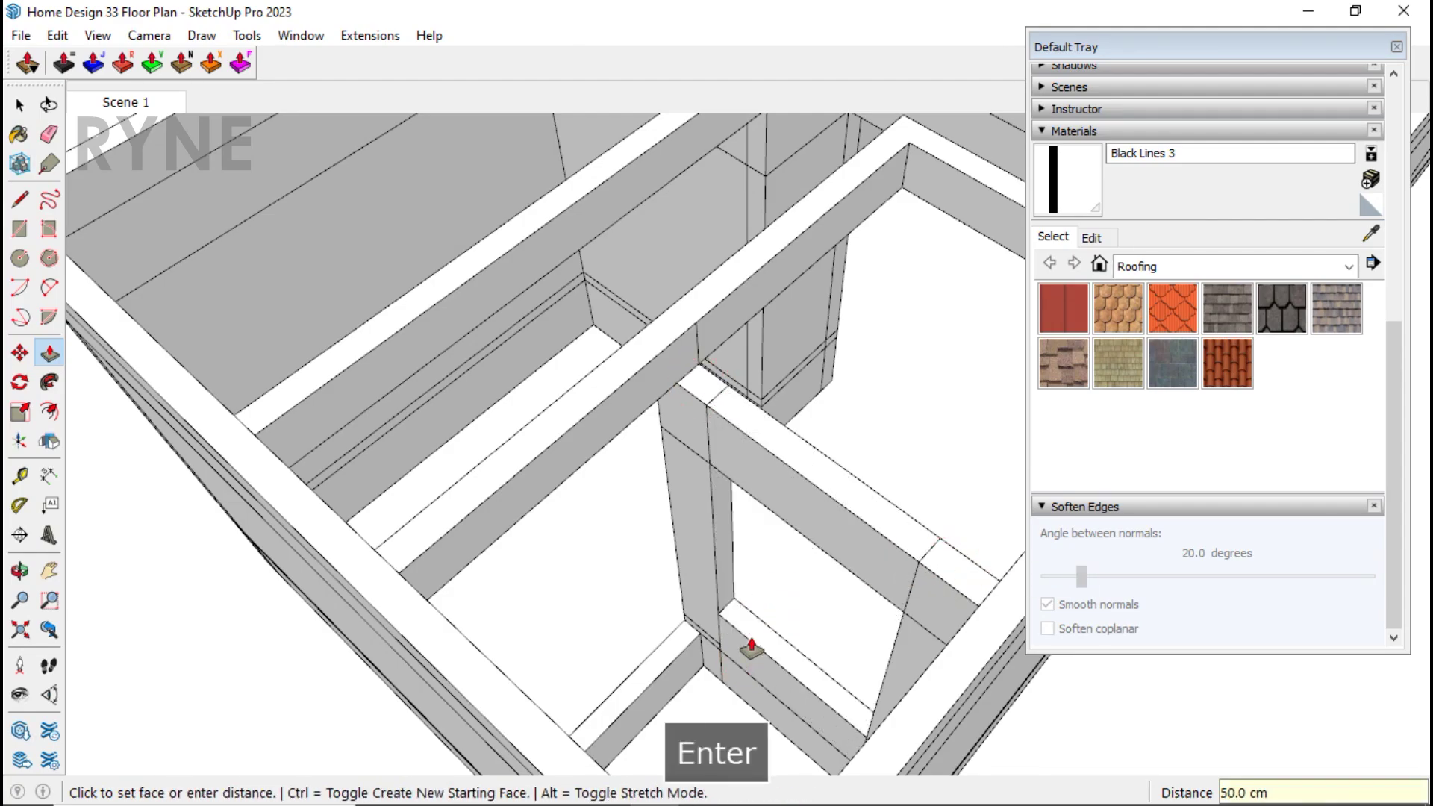
Step: Close the default tray and group the complete wall geometry of the house
{"action": "key", "text": "space"}
{"action": "scroll", "coordinate": [758, 653], "scroll_direction": "down", "scroll_amount": 10}
{"action": "left_click", "coordinate": [1395, 48]}
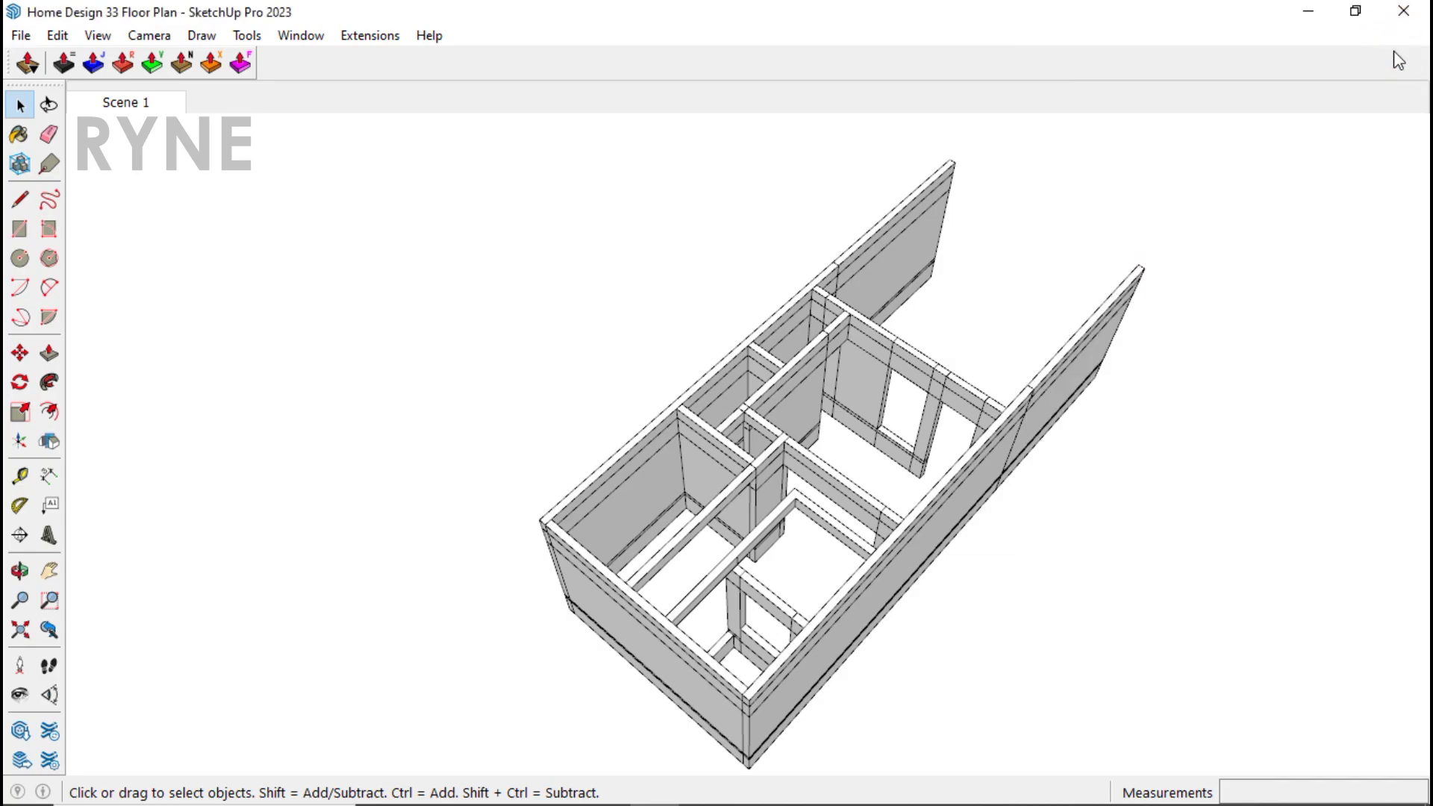
{"action": "middle_click_drag", "start_coordinate": [1220, 269], "coordinate": [438, 361]}
{"action": "middle_click_drag", "start_coordinate": [858, 515], "coordinate": [540, 429]}
{"action": "scroll", "coordinate": [540, 432], "scroll_direction": "up", "scroll_amount": 1}
{"action": "key", "text": "ctrl+a"}
{"action": "right_click", "coordinate": [755, 418]}
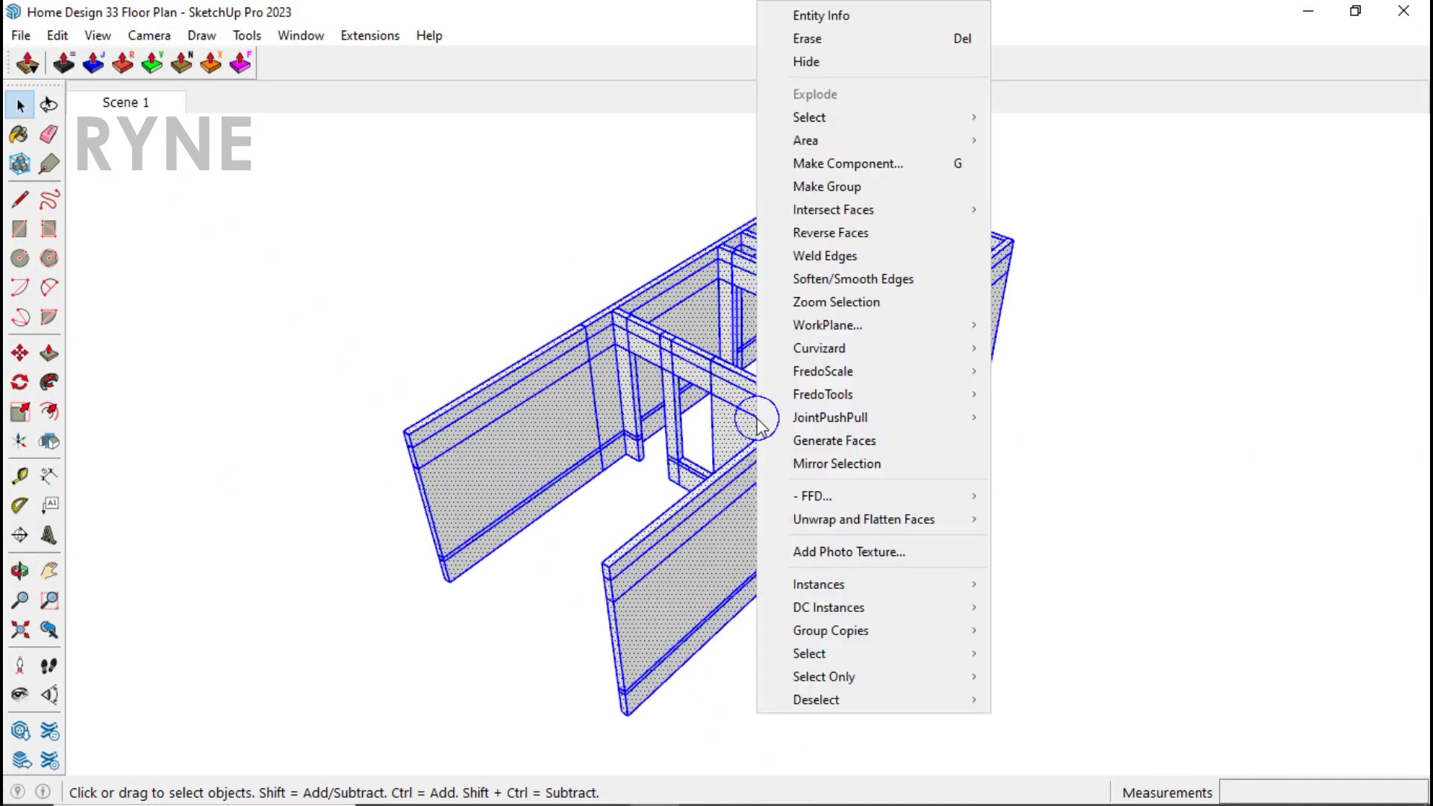
{"action": "left_click", "coordinate": [849, 209]}
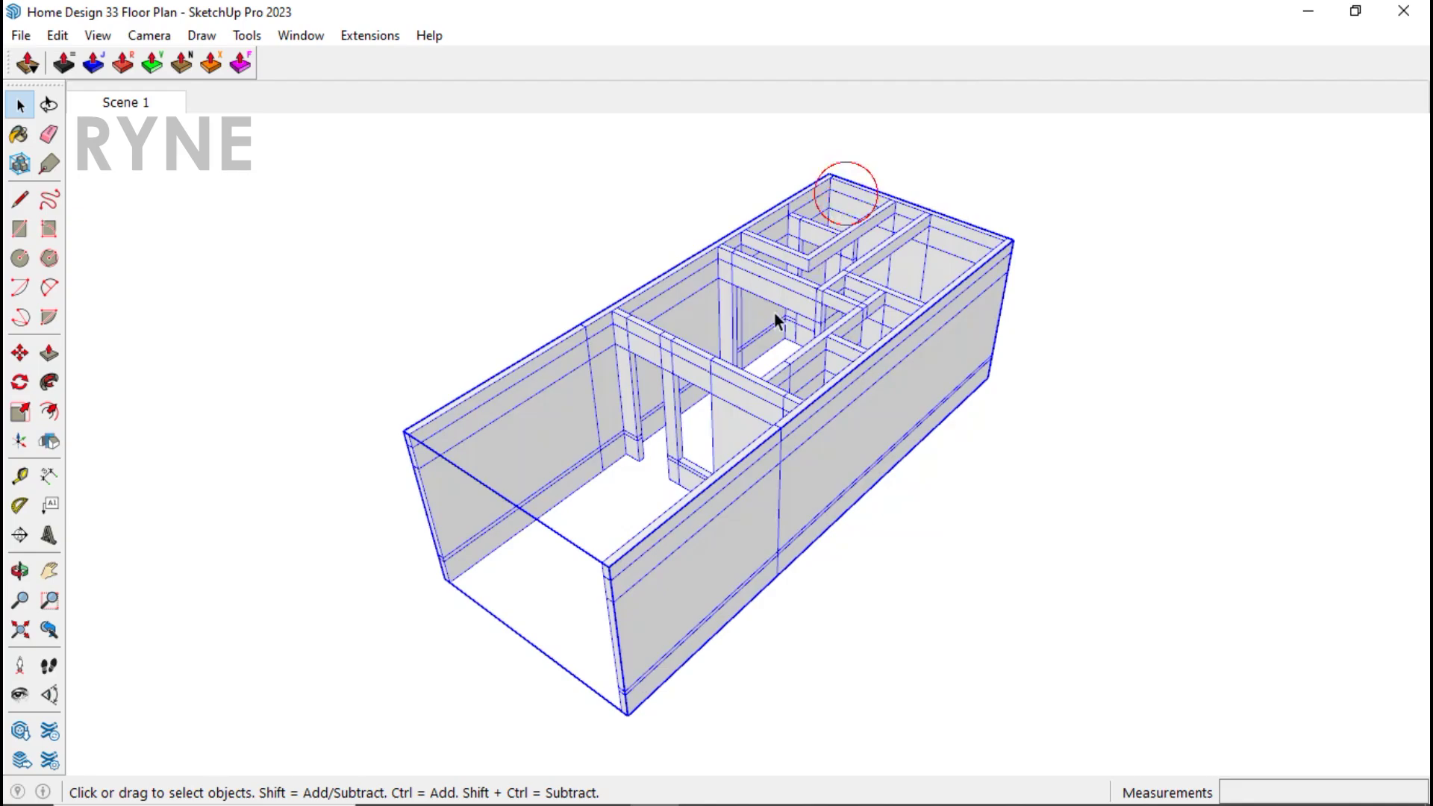
Step: Draw a rectangle on the inner face of the front porch's side wall, above the foundation band
{"action": "middle_click_drag", "start_coordinate": [595, 479], "coordinate": [610, 462]}
{"action": "key", "text": "r"}
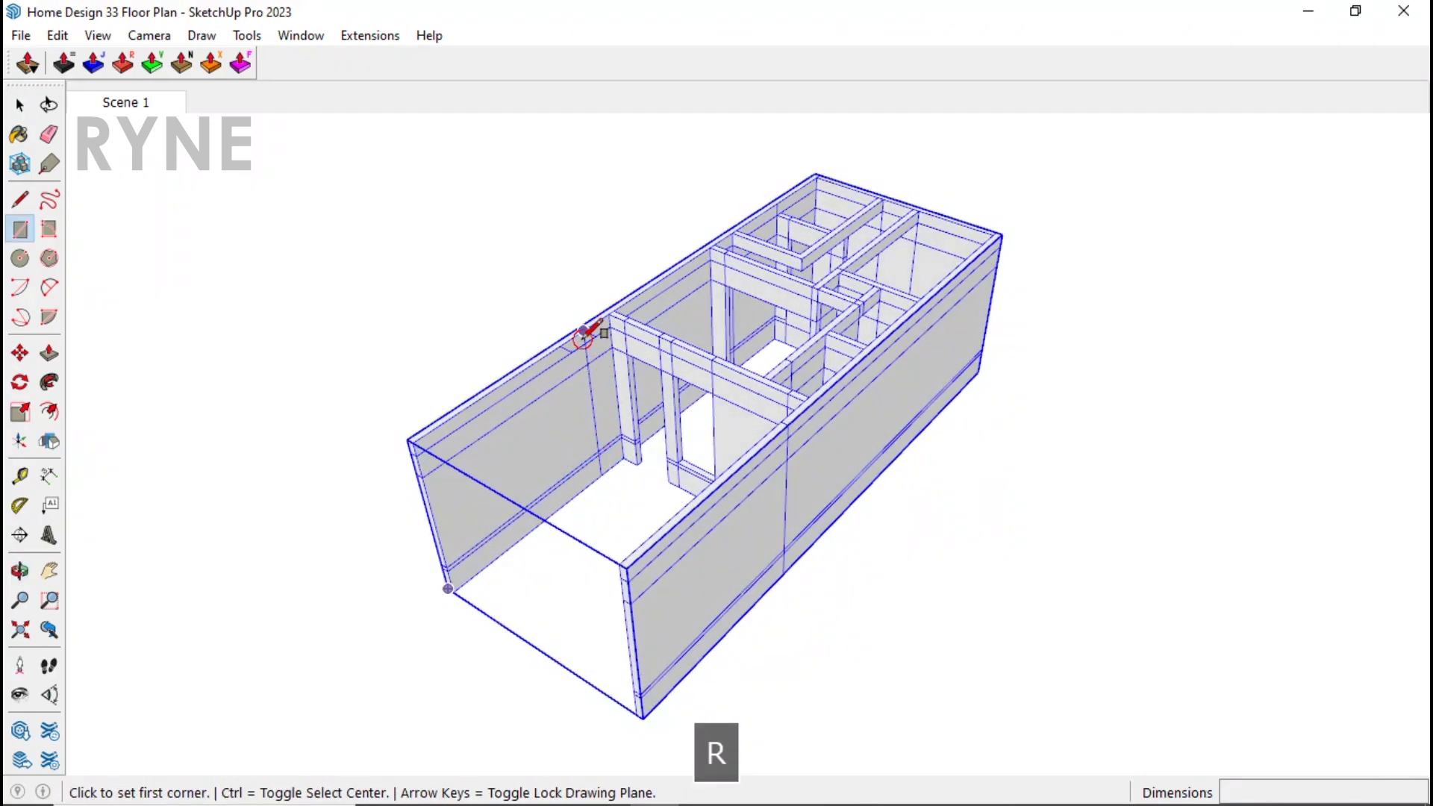
{"action": "left_click", "coordinate": [583, 333]}
{"action": "scroll", "coordinate": [465, 579], "scroll_direction": "up", "scroll_amount": 1}
{"action": "left_click", "coordinate": [439, 562]}
{"action": "key", "text": "space"}
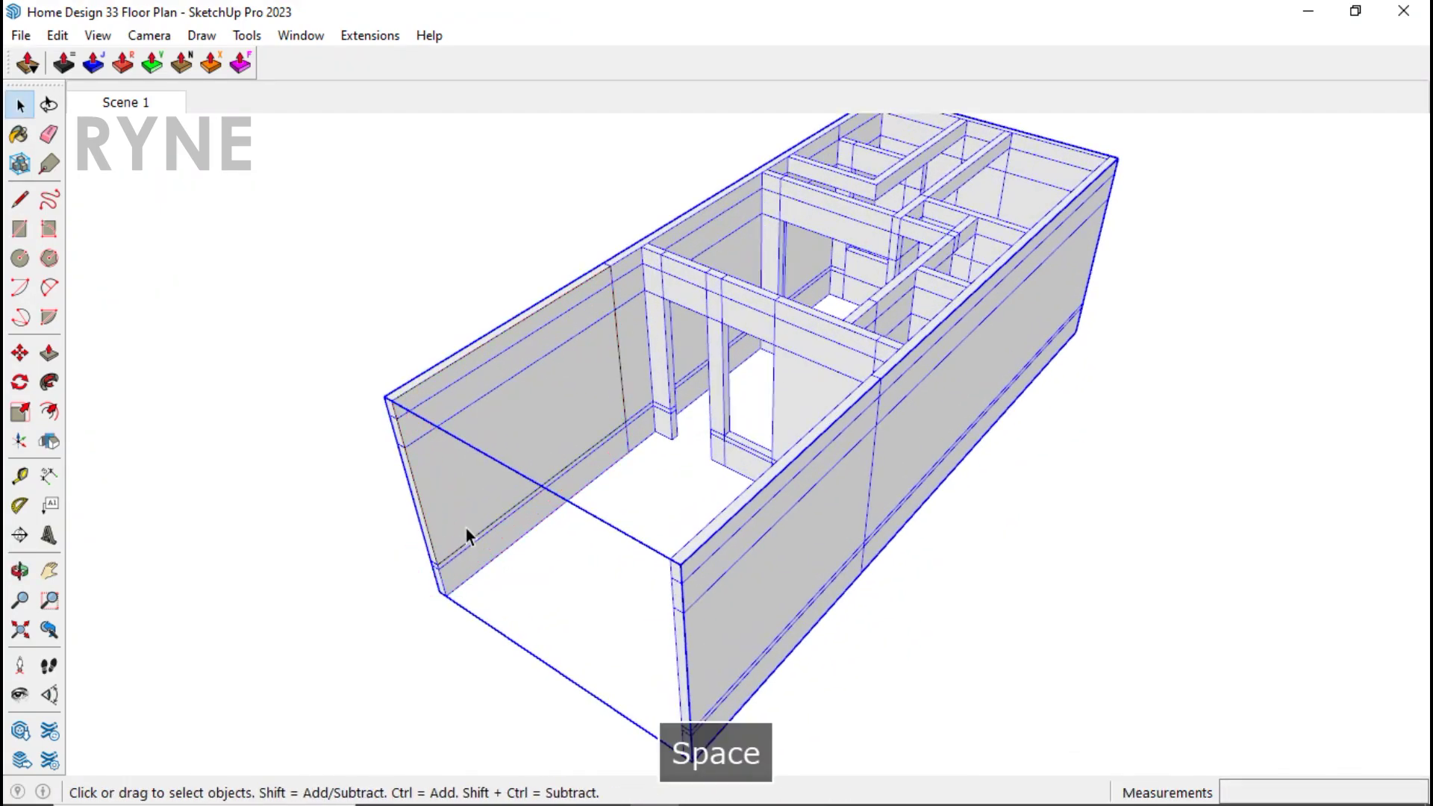
Step: Extrude the porch rectangle outward past its wall and about 675 cm across, forming a box that passes through both side walls
{"action": "key", "text": "p"}
{"action": "left_click", "coordinate": [471, 534]}
{"action": "left_click", "coordinate": [393, 512]}
{"action": "left_click", "coordinate": [473, 502]}
{"action": "middle_click_drag", "start_coordinate": [473, 502], "coordinate": [678, 608]}
{"action": "left_click", "coordinate": [758, 640]}
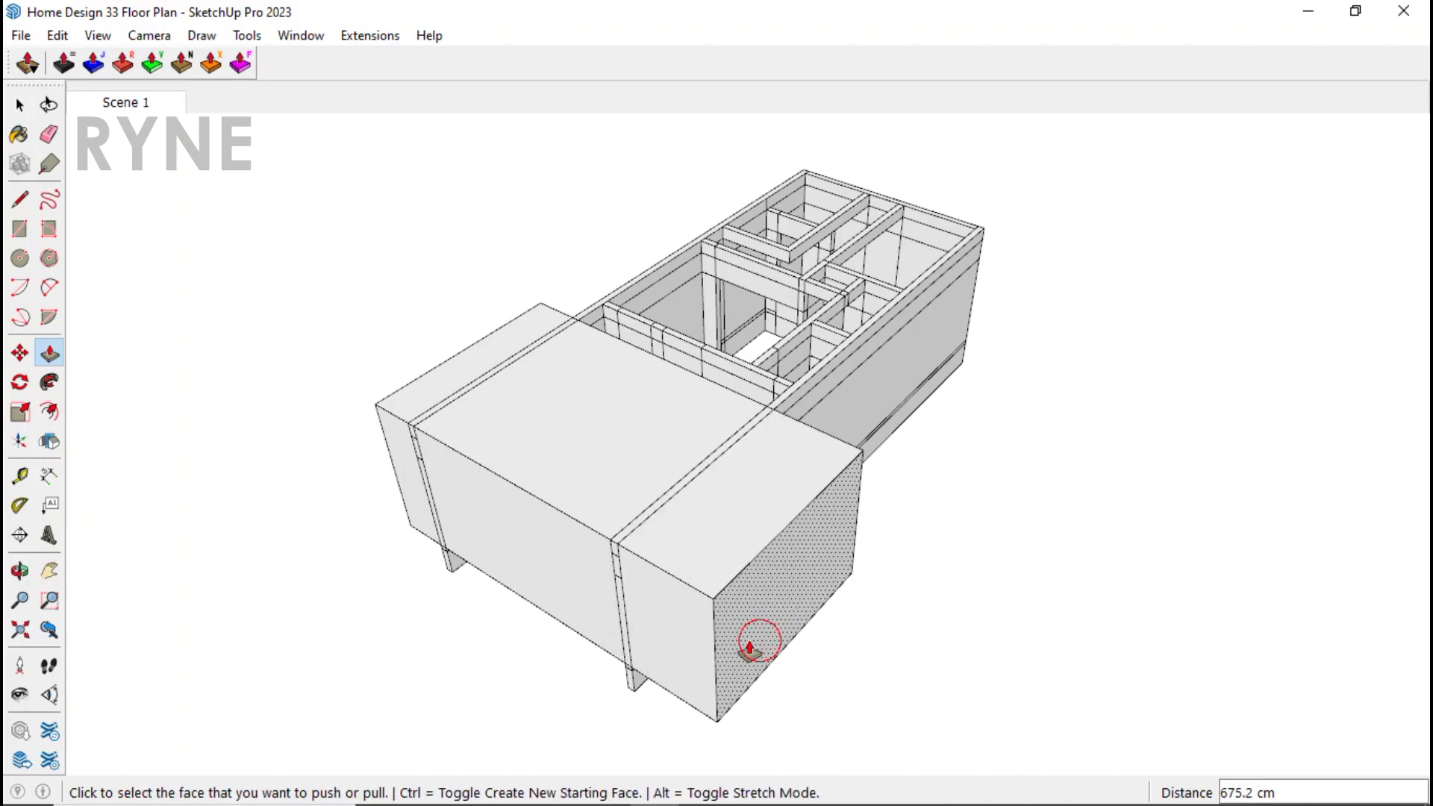
Step: Group the porch box and subtract it from the wall group with the solid Subtract tool
{"action": "key", "text": "space"}
{"action": "triple_click", "coordinate": [576, 530]}
{"action": "right_click", "coordinate": [576, 529]}
{"action": "left_click", "coordinate": [660, 186]}
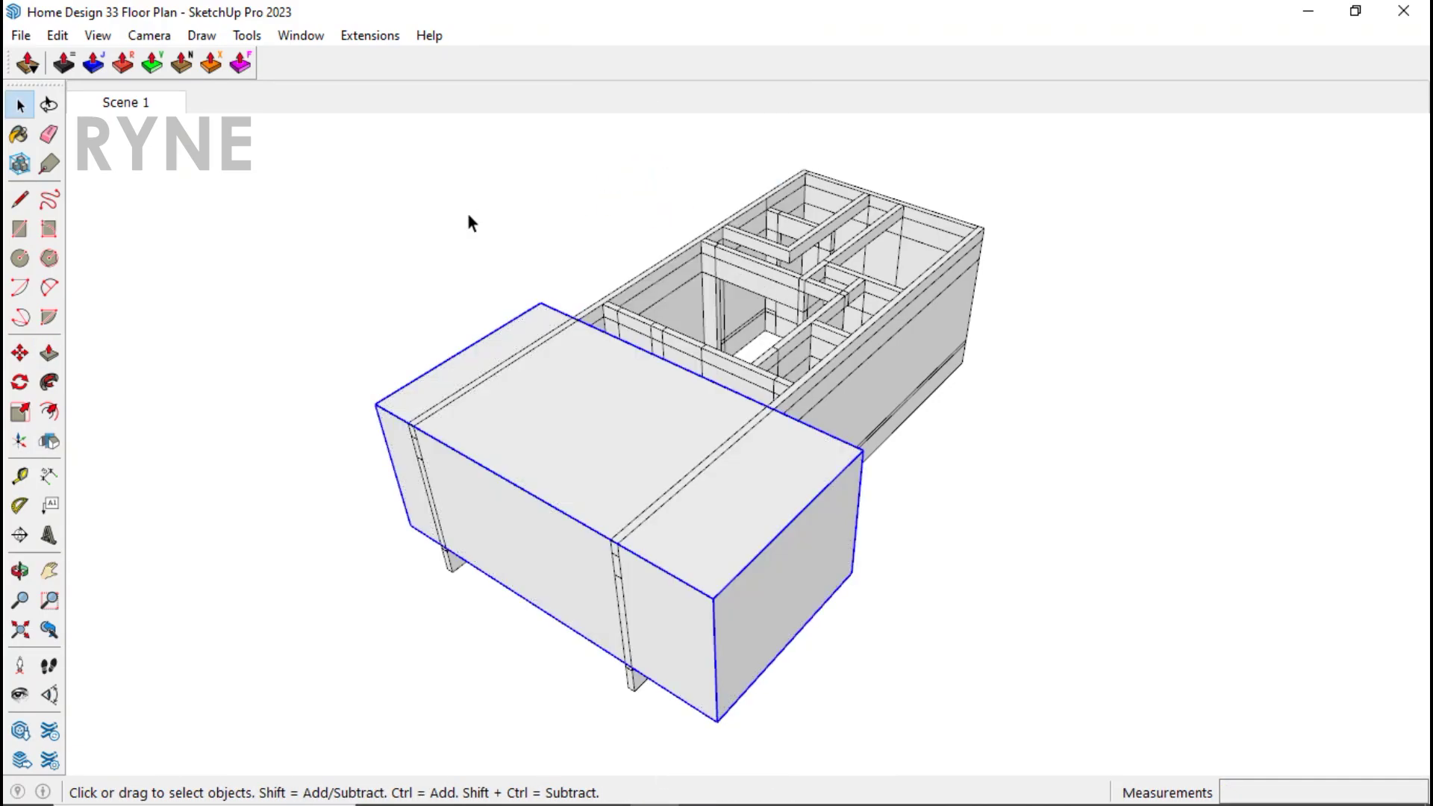
{"action": "left_click", "coordinate": [246, 35]}
{"action": "mouse_move", "coordinate": [377, 349]}
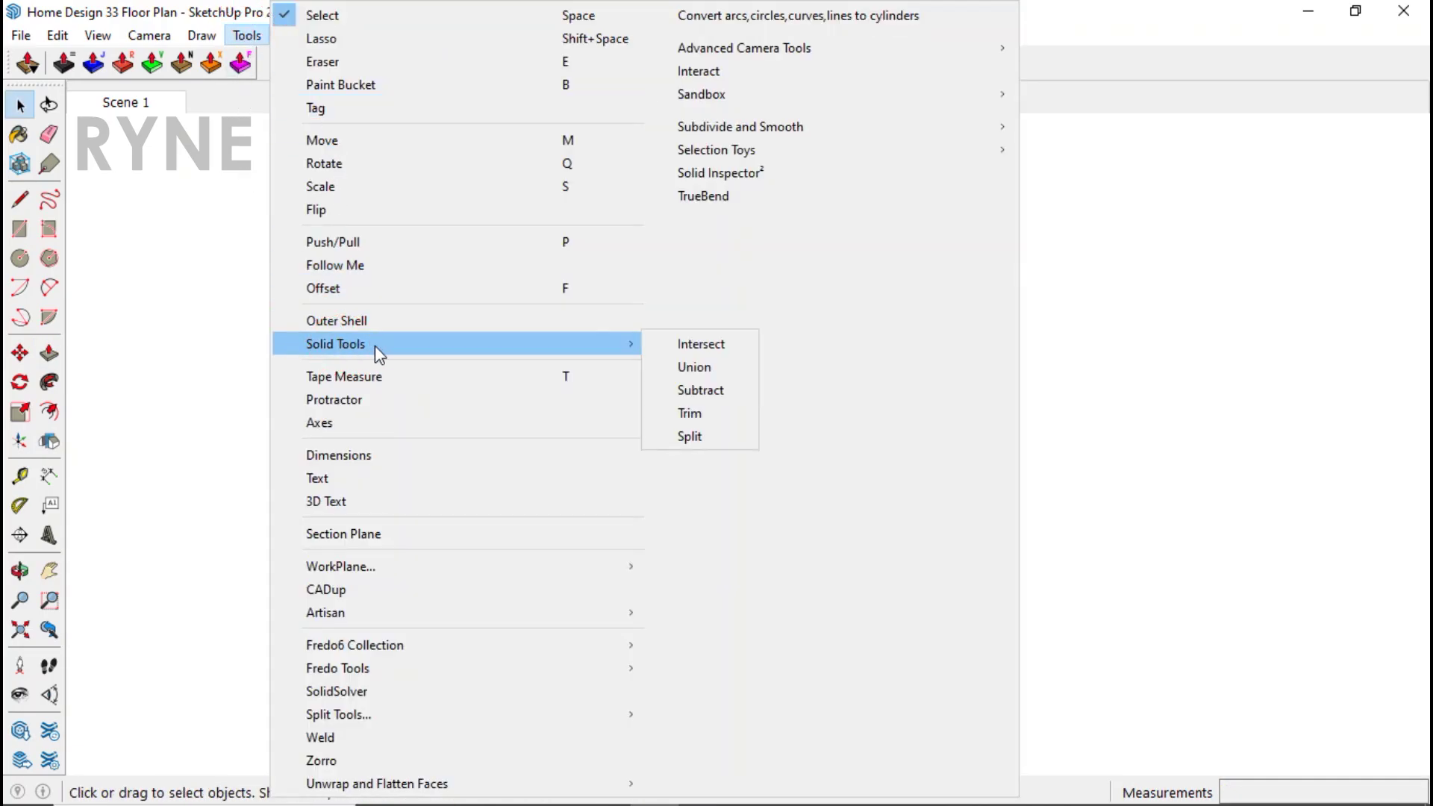
{"action": "left_click", "coordinate": [709, 386]}
{"action": "left_click", "coordinate": [828, 396]}
{"action": "key", "text": "space"}
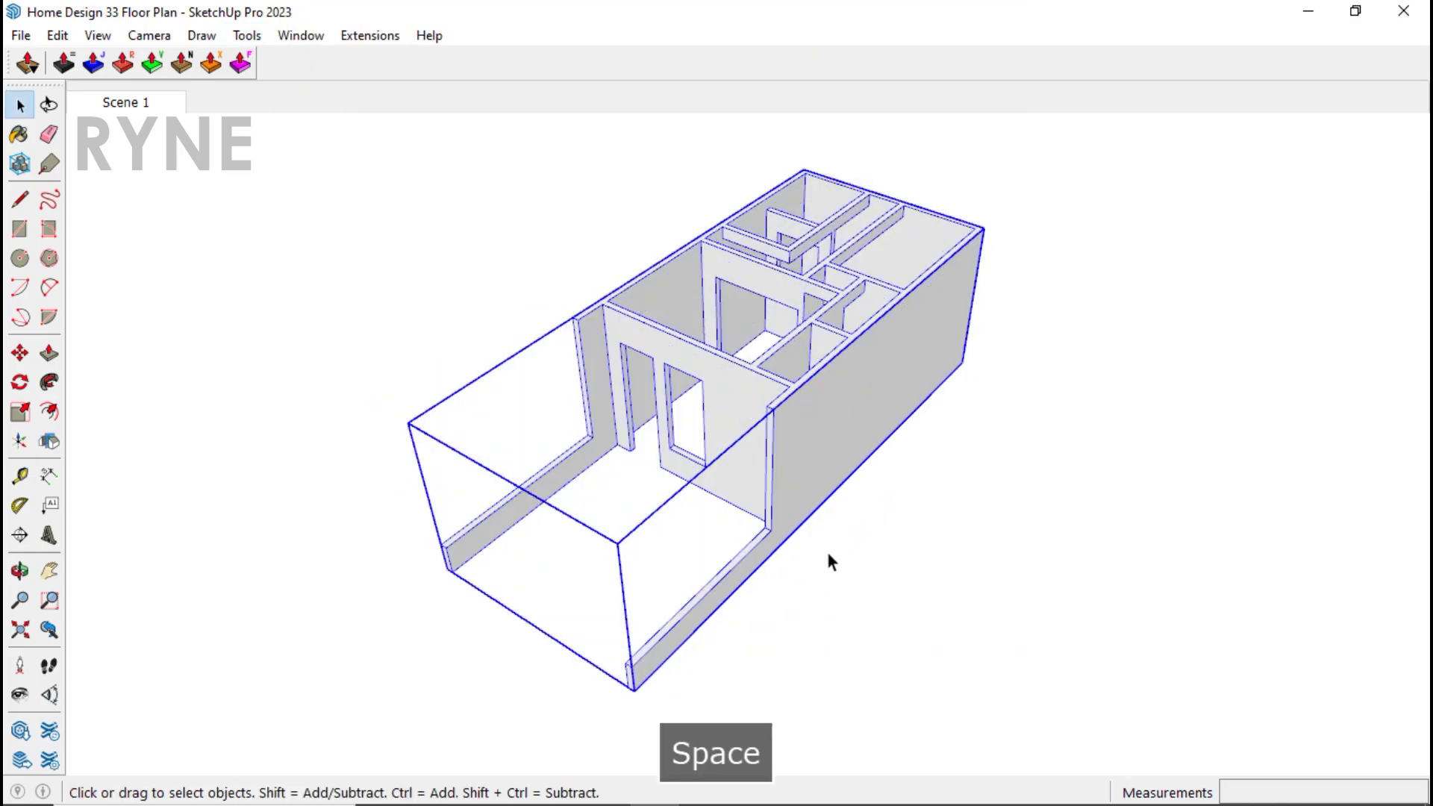
Step: Flip the wall group vertically so that the model is upside down
{"action": "left_click", "coordinate": [825, 548]}
{"action": "left_click_drag", "start_coordinate": [749, 506], "coordinate": [321, 539]}
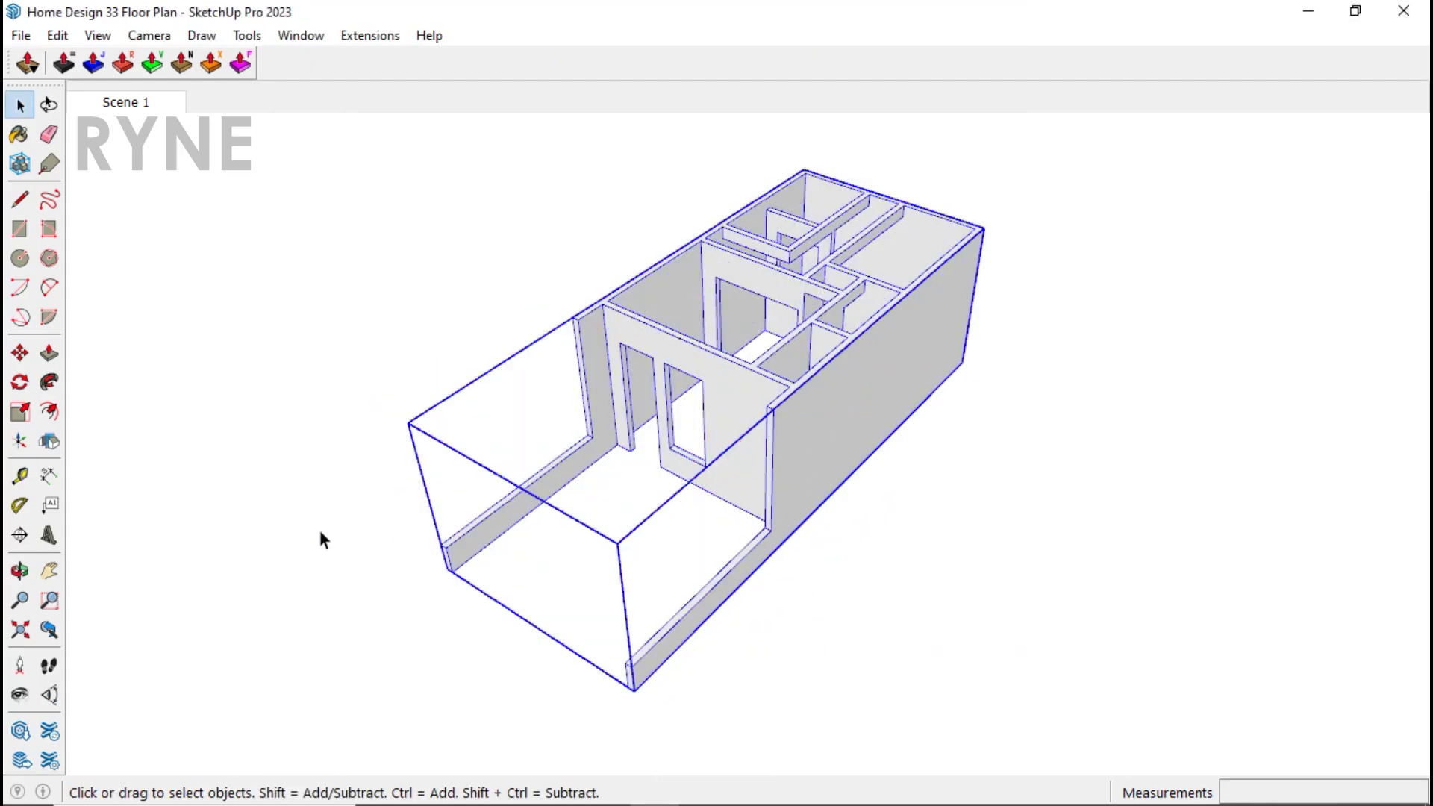
{"action": "left_click", "coordinate": [49, 442]}
{"action": "left_click", "coordinate": [420, 512]}
{"action": "key", "text": "space"}
Step: Inside the wall group, draw a 90 cm line across the front doorway to close the floor face, and select that face
{"action": "double_click", "coordinate": [812, 461]}
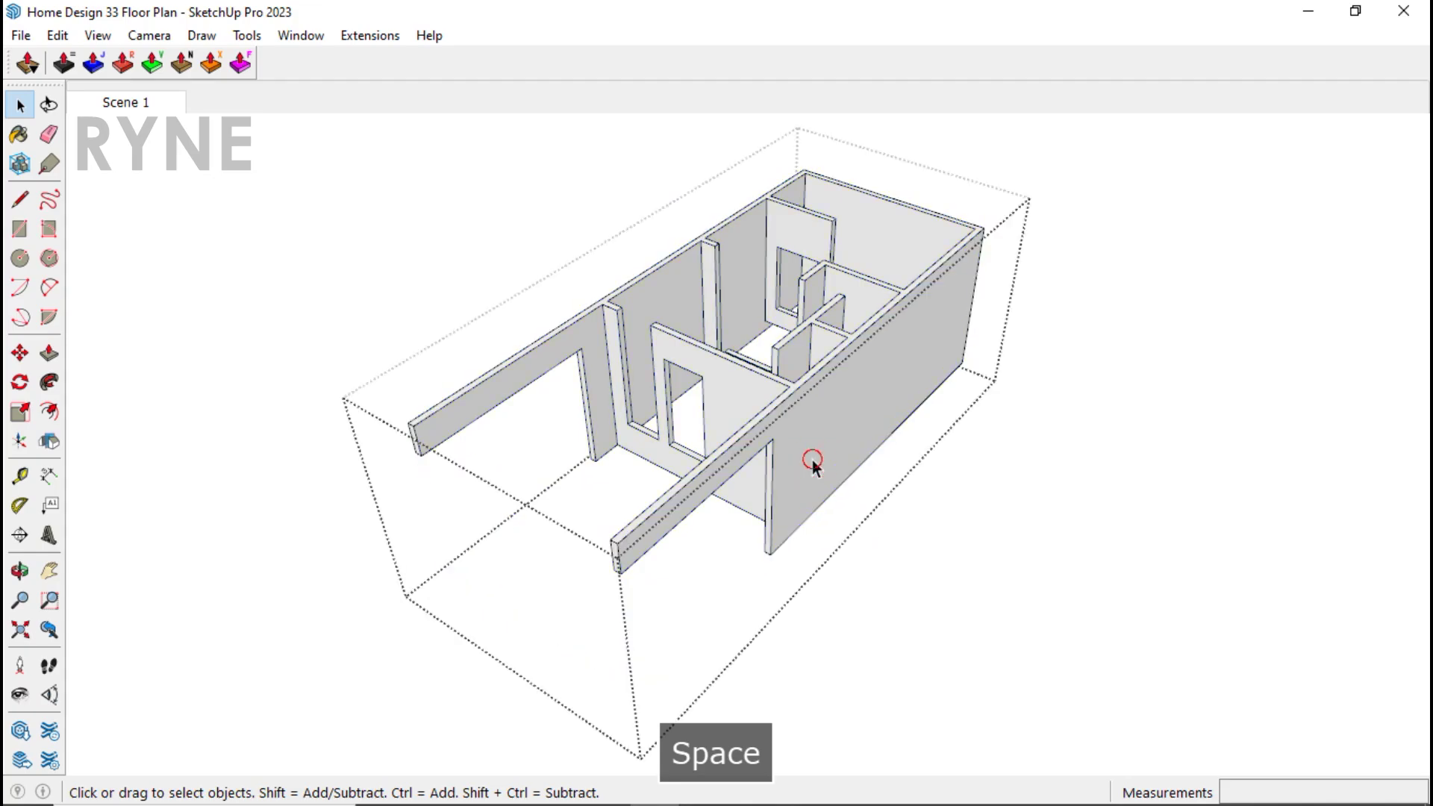
{"action": "left_click", "coordinate": [812, 461]}
{"action": "scroll", "coordinate": [568, 343], "scroll_direction": "up", "scroll_amount": 5}
{"action": "key", "text": "l"}
{"action": "left_click", "coordinate": [553, 340]}
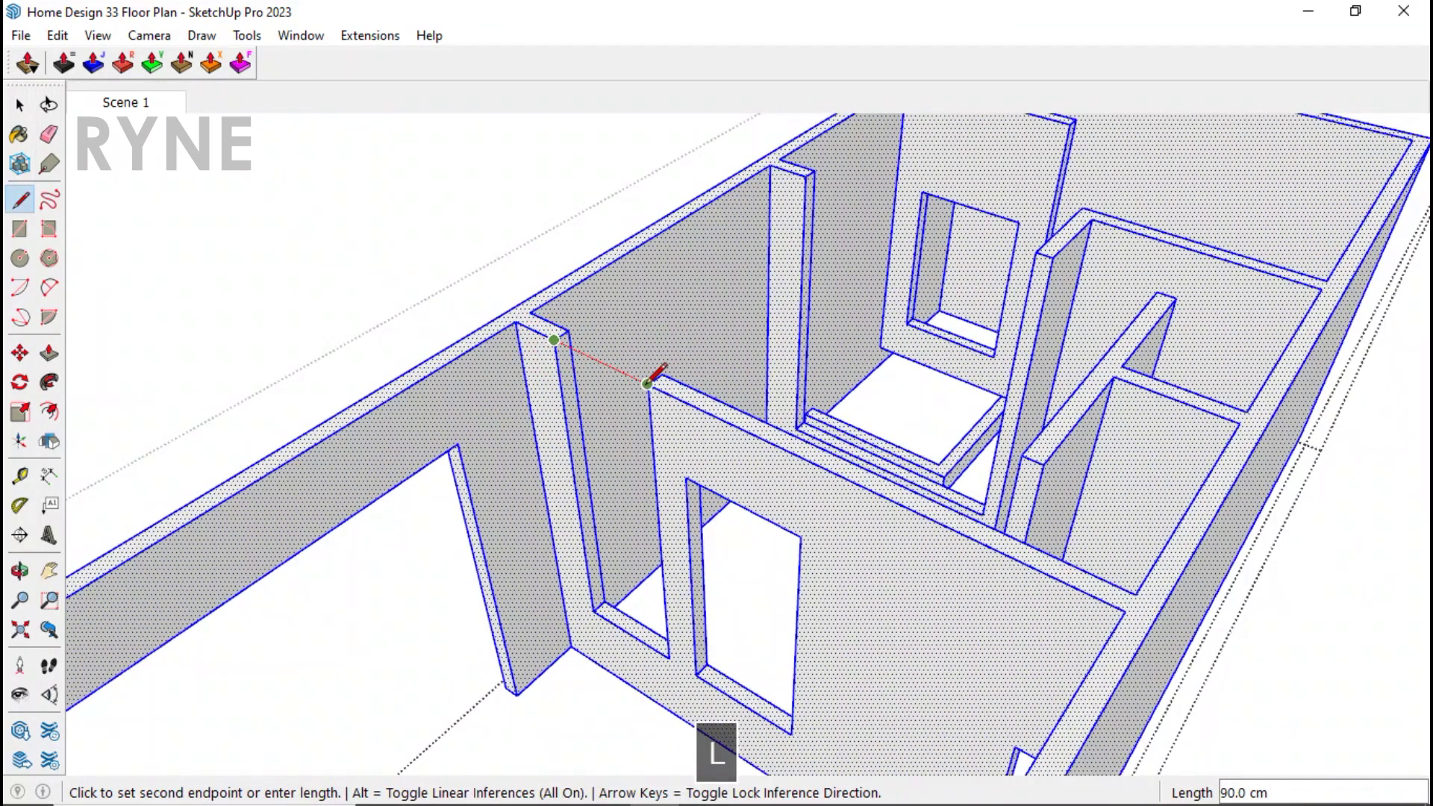
{"action": "left_click", "coordinate": [647, 384]}
{"action": "key", "text": "space"}
{"action": "left_click", "coordinate": [644, 364]}
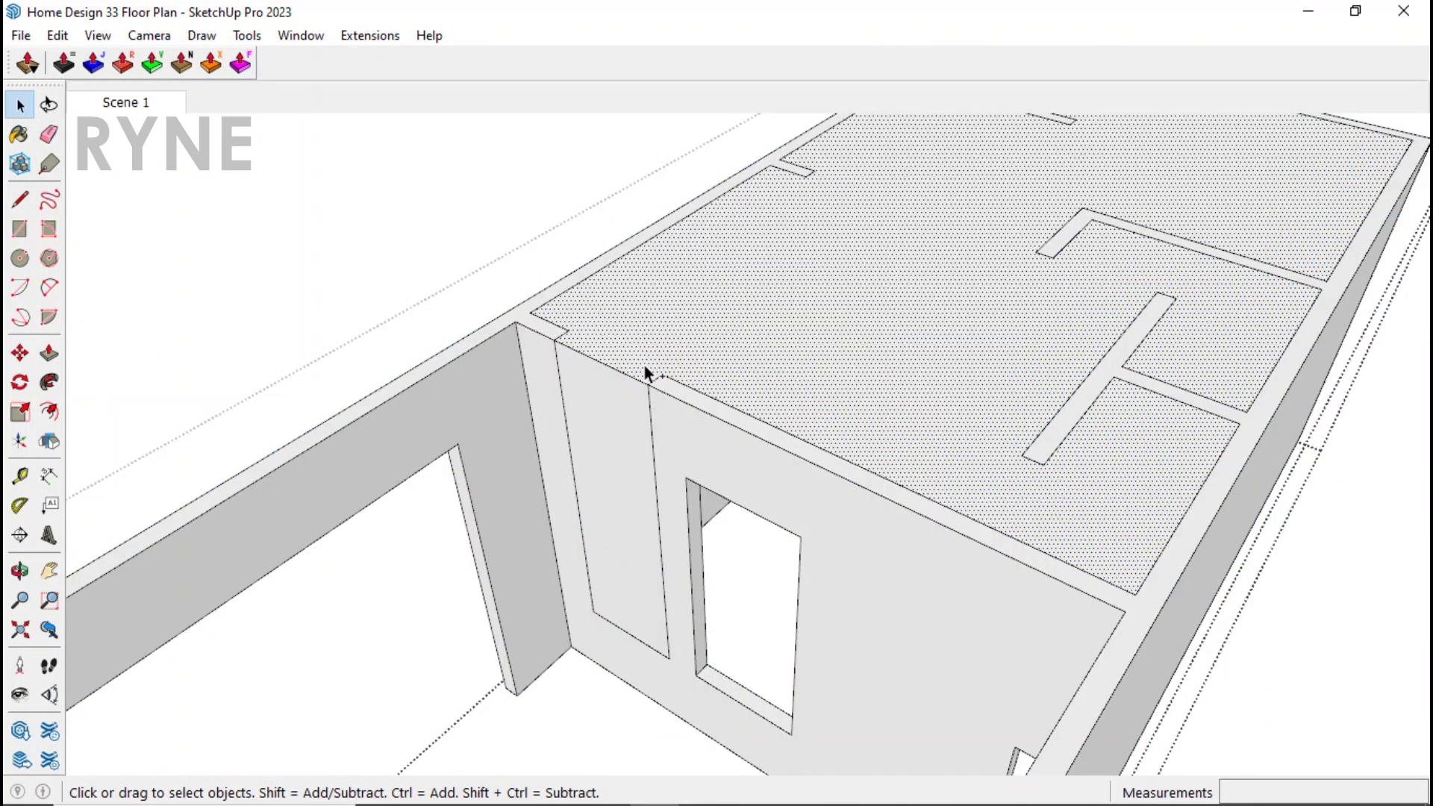
Step: Copy the floor face, undo the doorway line, and paste the face in place outside the wall group
{"action": "key", "text": "ctrl+c"}
{"action": "key", "text": "ctrl+z"}
{"action": "key", "text": "Escape"}
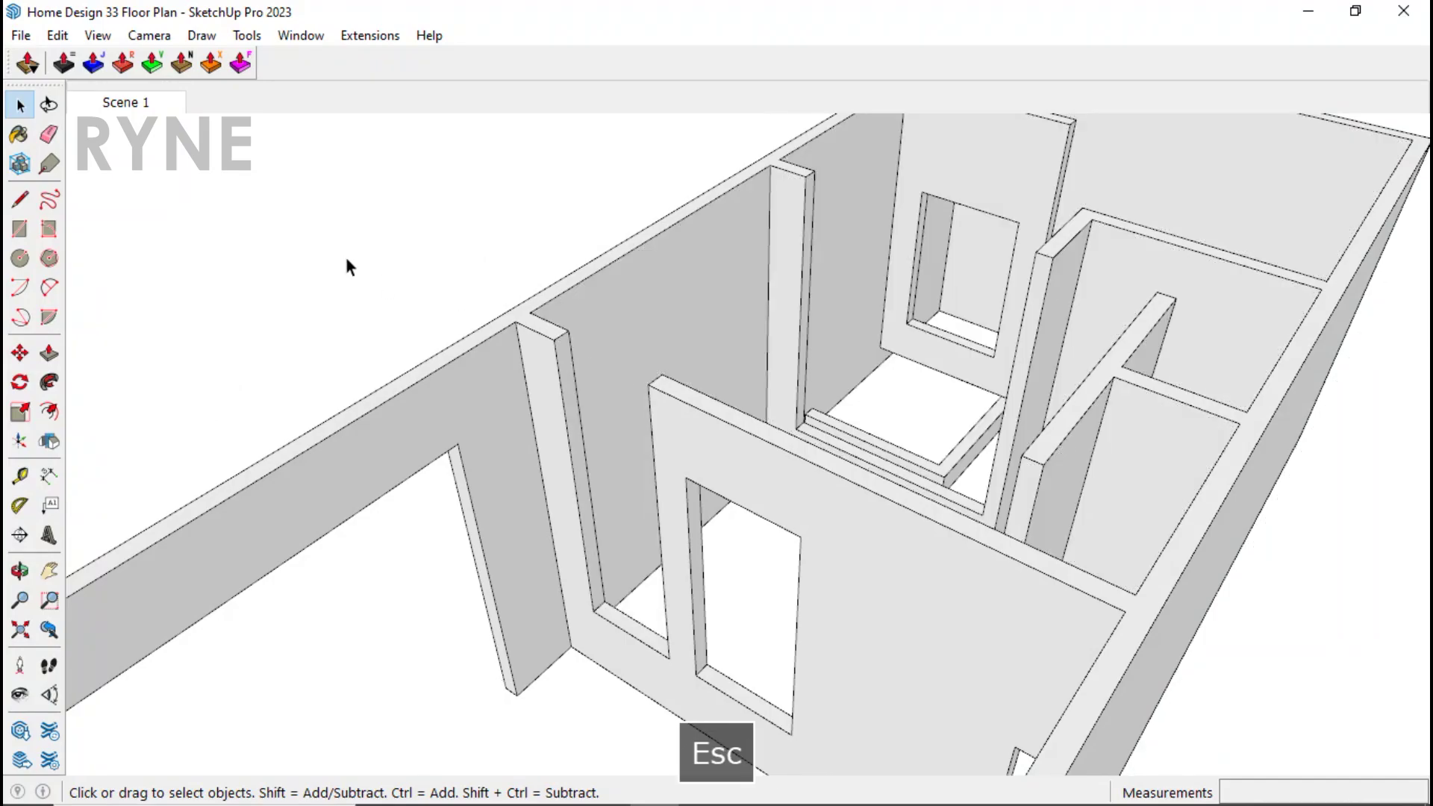
{"action": "left_click", "coordinate": [58, 36]}
{"action": "left_click", "coordinate": [112, 189]}
Step: Draw lines across the openings on the floor face to separate the rear area and the small front corner room
{"action": "middle_click_drag", "start_coordinate": [363, 483], "coordinate": [923, 373]}
{"action": "scroll", "coordinate": [923, 374], "scroll_direction": "up", "scroll_amount": 2}
{"action": "key", "text": "l"}
{"action": "left_click", "coordinate": [667, 293]}
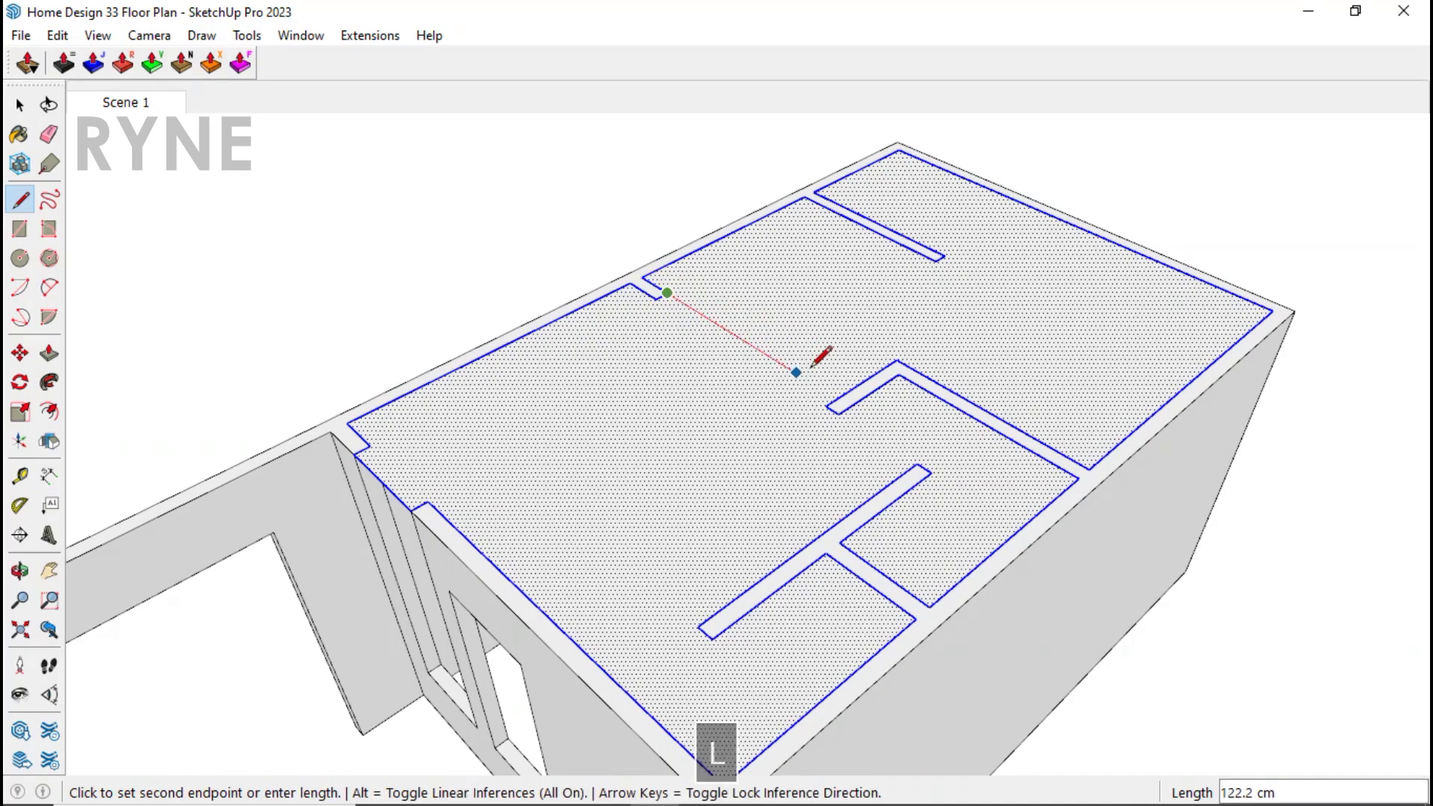
{"action": "left_click", "coordinate": [837, 397]}
{"action": "left_click", "coordinate": [711, 640]}
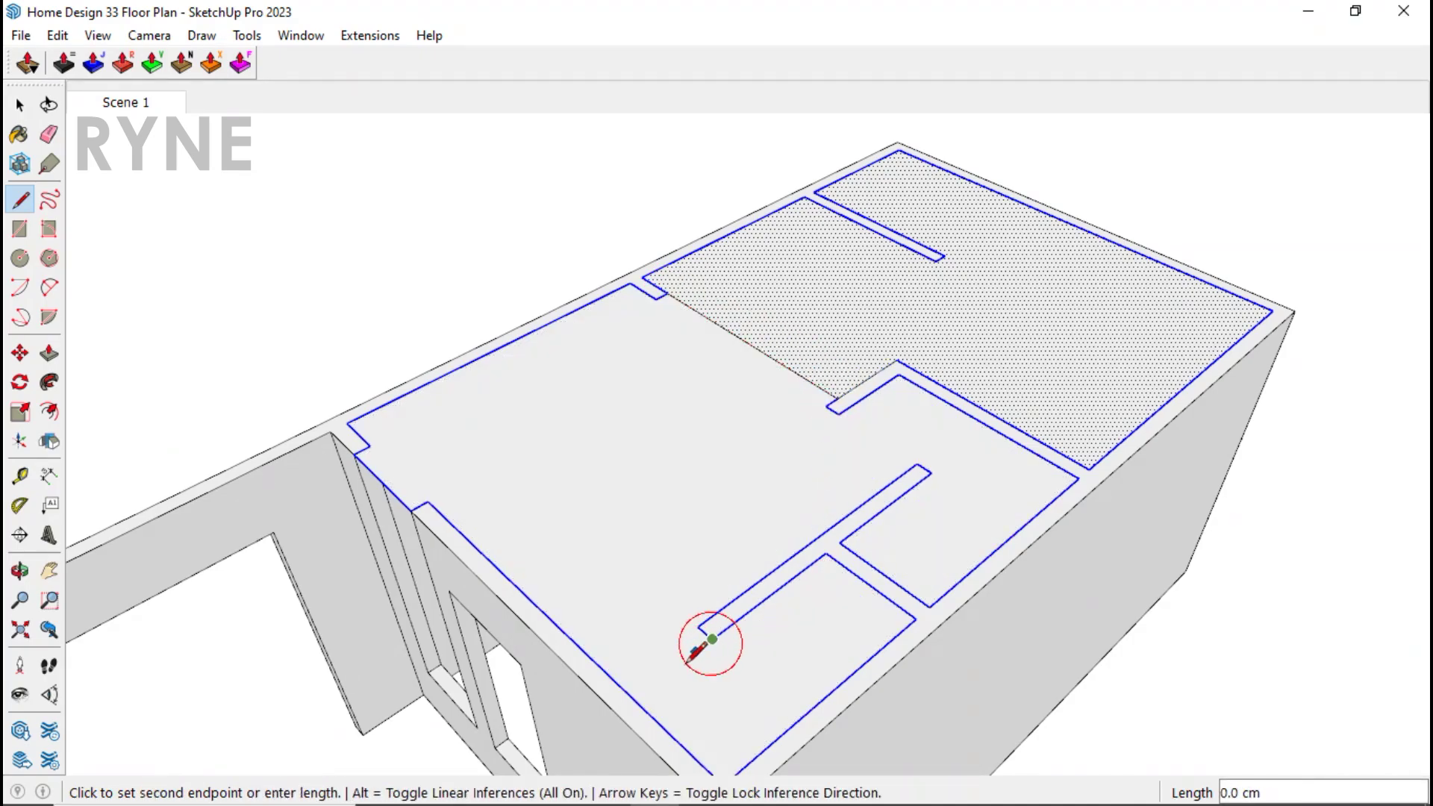
{"action": "left_click", "coordinate": [633, 700]}
Step: Draw a rectangle beside the short rear partition and a line from the inner wall corner across to the rear wall
{"action": "middle_click_drag", "start_coordinate": [732, 624], "coordinate": [829, 441]}
{"action": "key", "text": "r"}
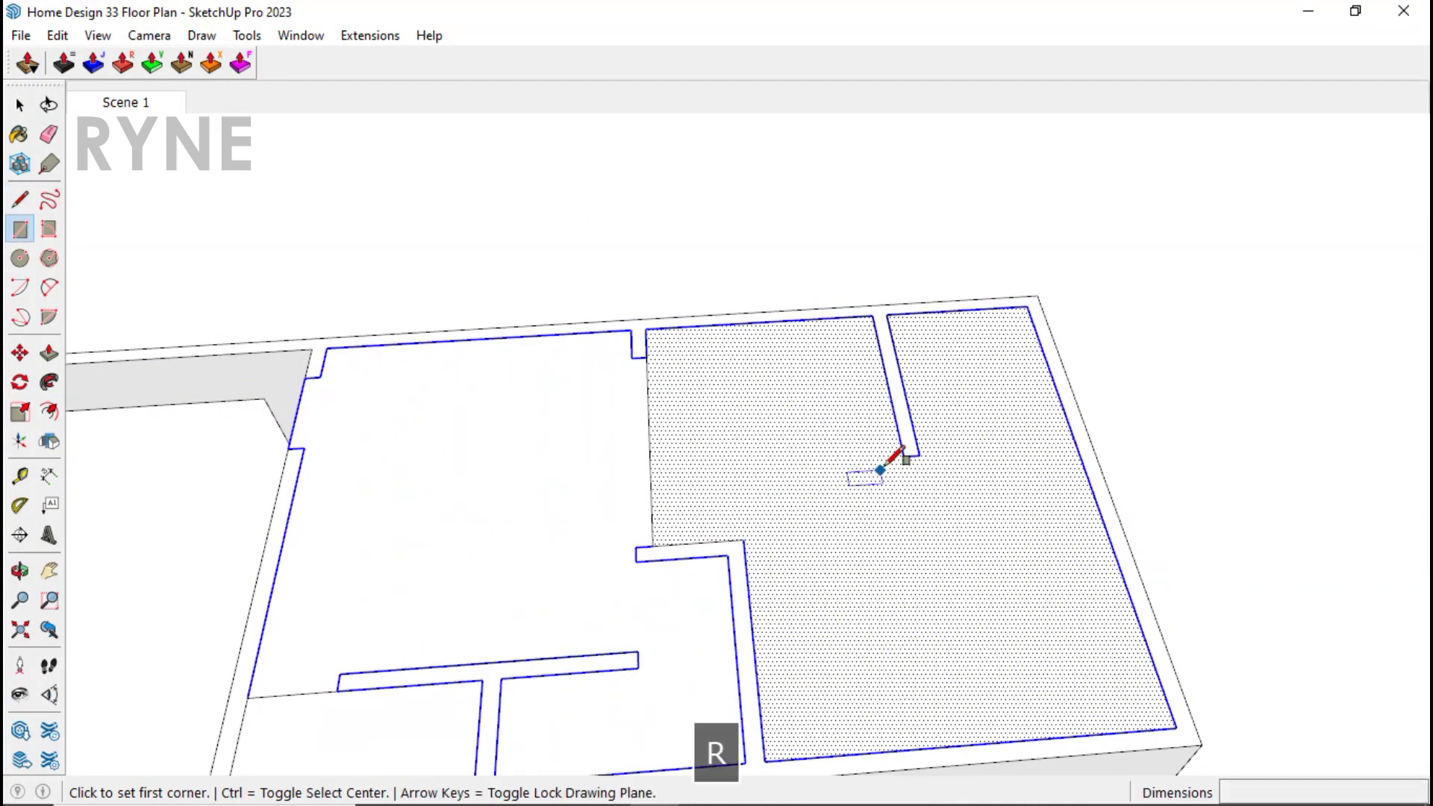
{"action": "left_click", "coordinate": [903, 455]}
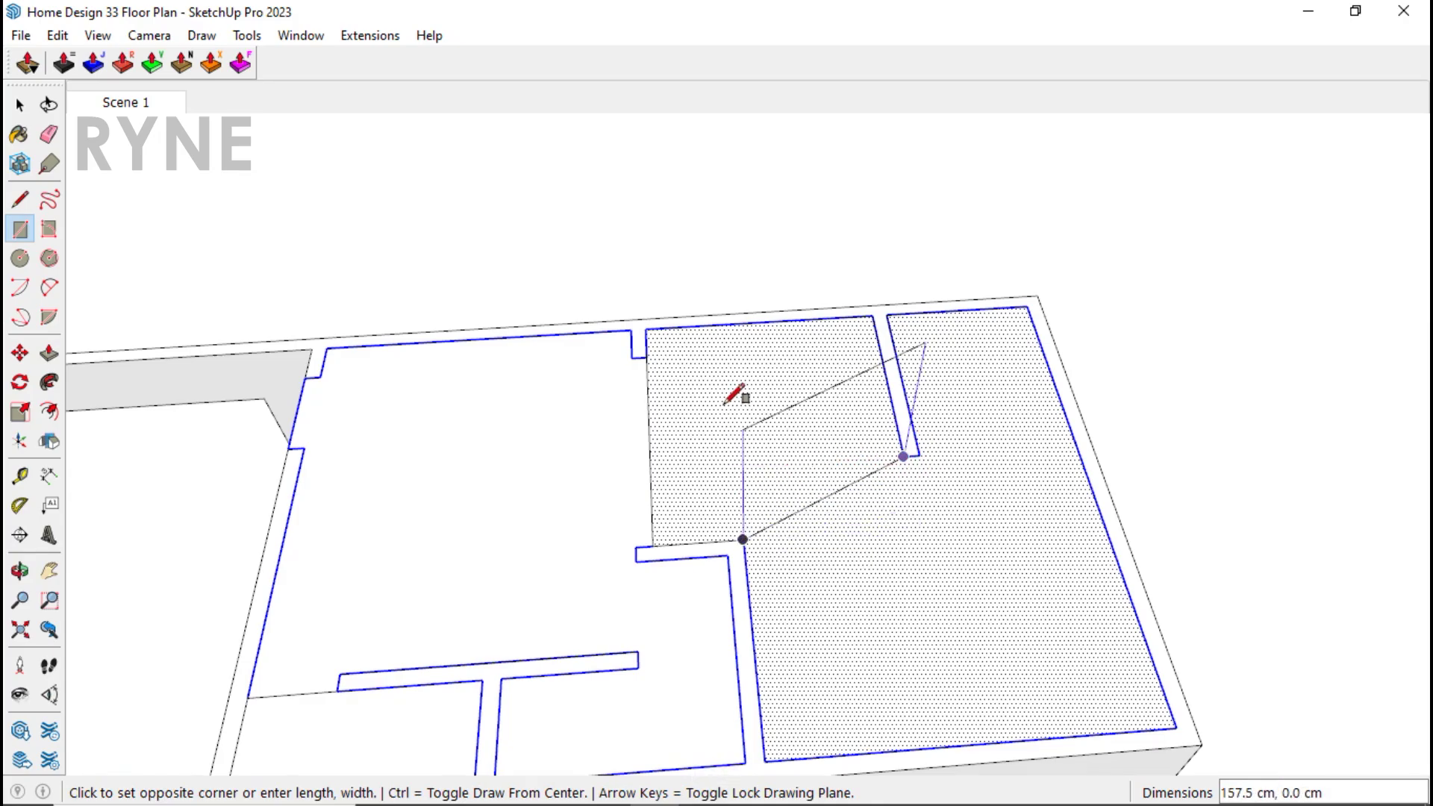
{"action": "left_click", "coordinate": [722, 325]}
{"action": "key", "text": "l"}
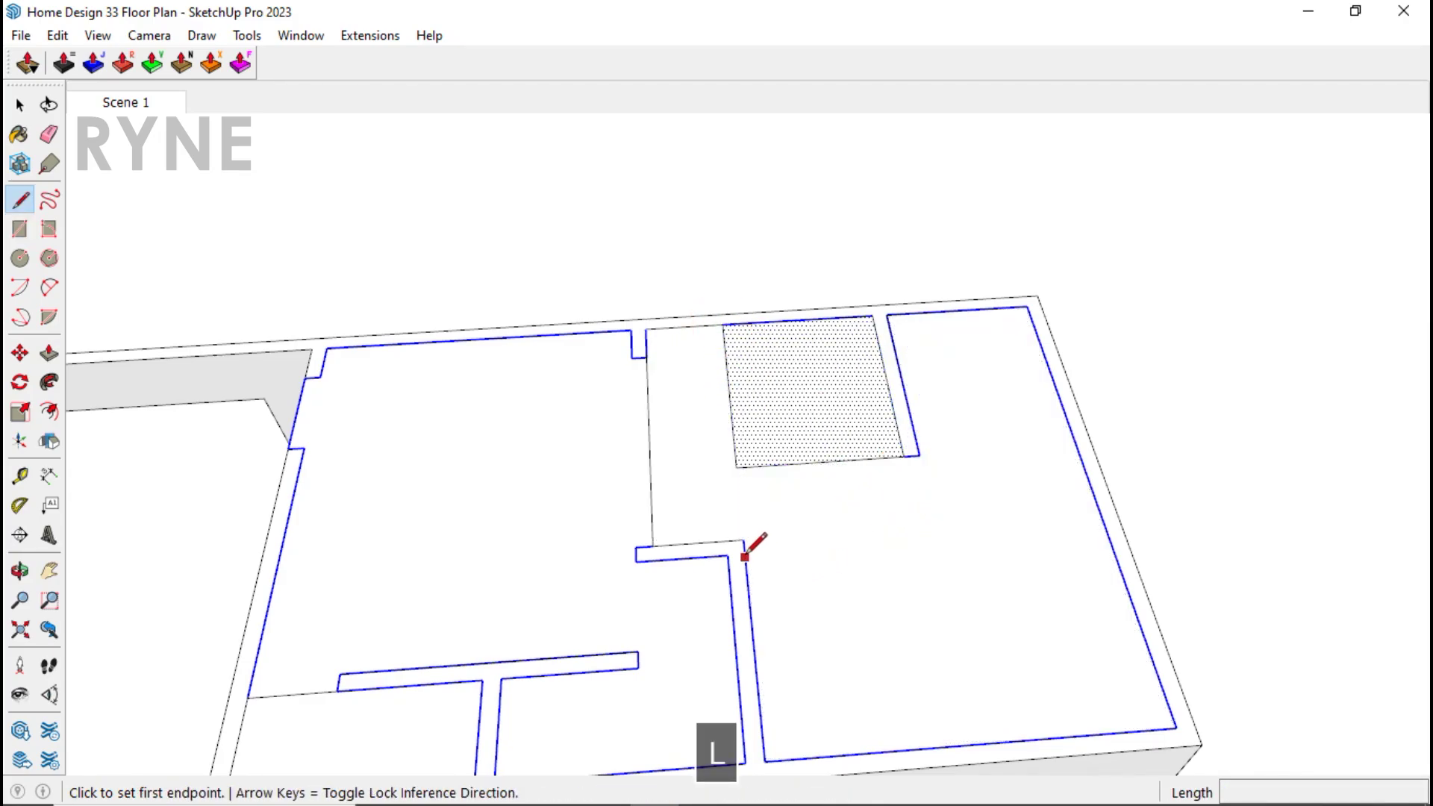
{"action": "left_click", "coordinate": [742, 538]}
{"action": "key", "text": "space"}
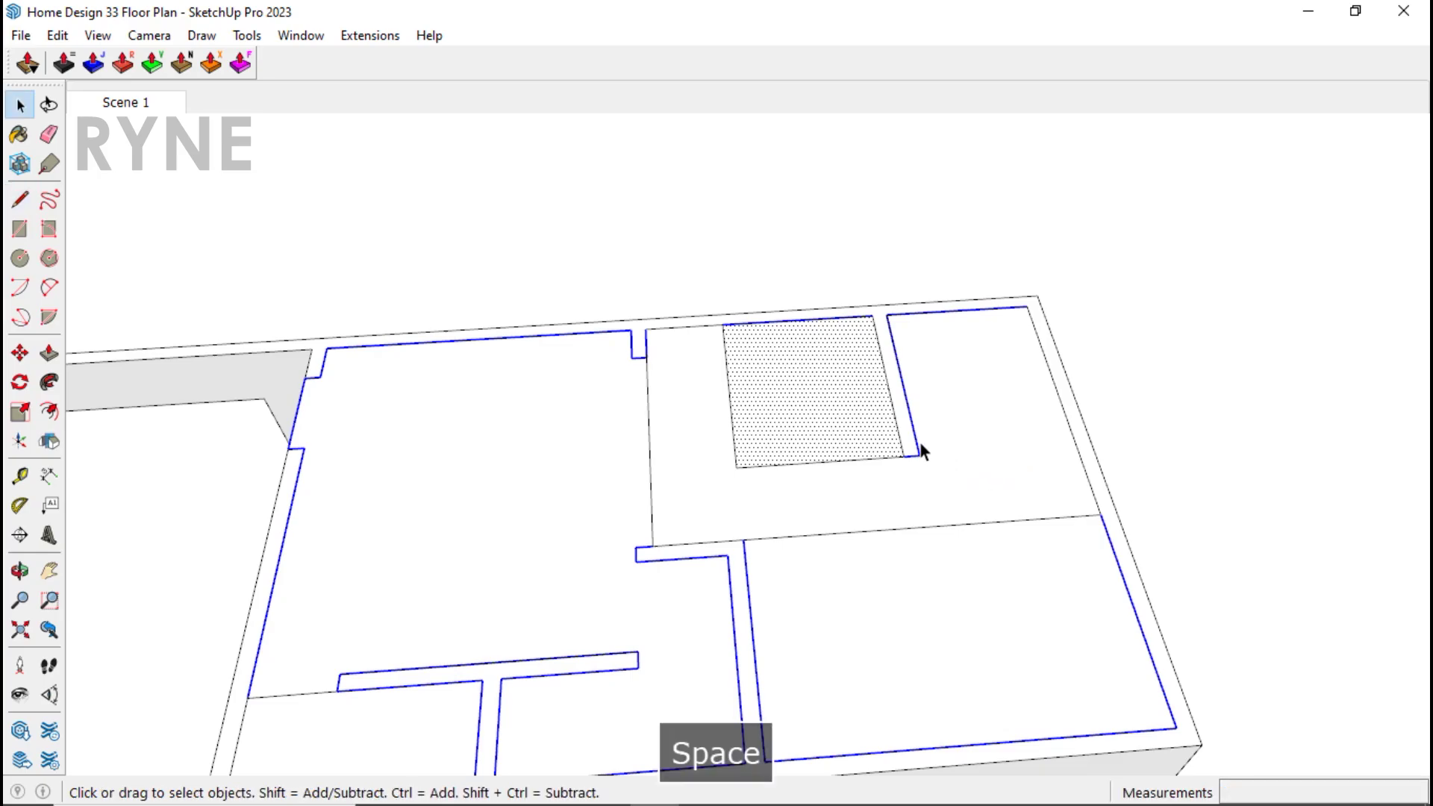
Step: Copy the short partition's edge toward the rear wall and join the copy's end to that wall with a line
{"action": "left_click", "coordinate": [918, 445]}
{"action": "key", "text": "m"}
{"action": "key", "text": "ctrl"}
{"action": "left_click", "coordinate": [960, 461]}
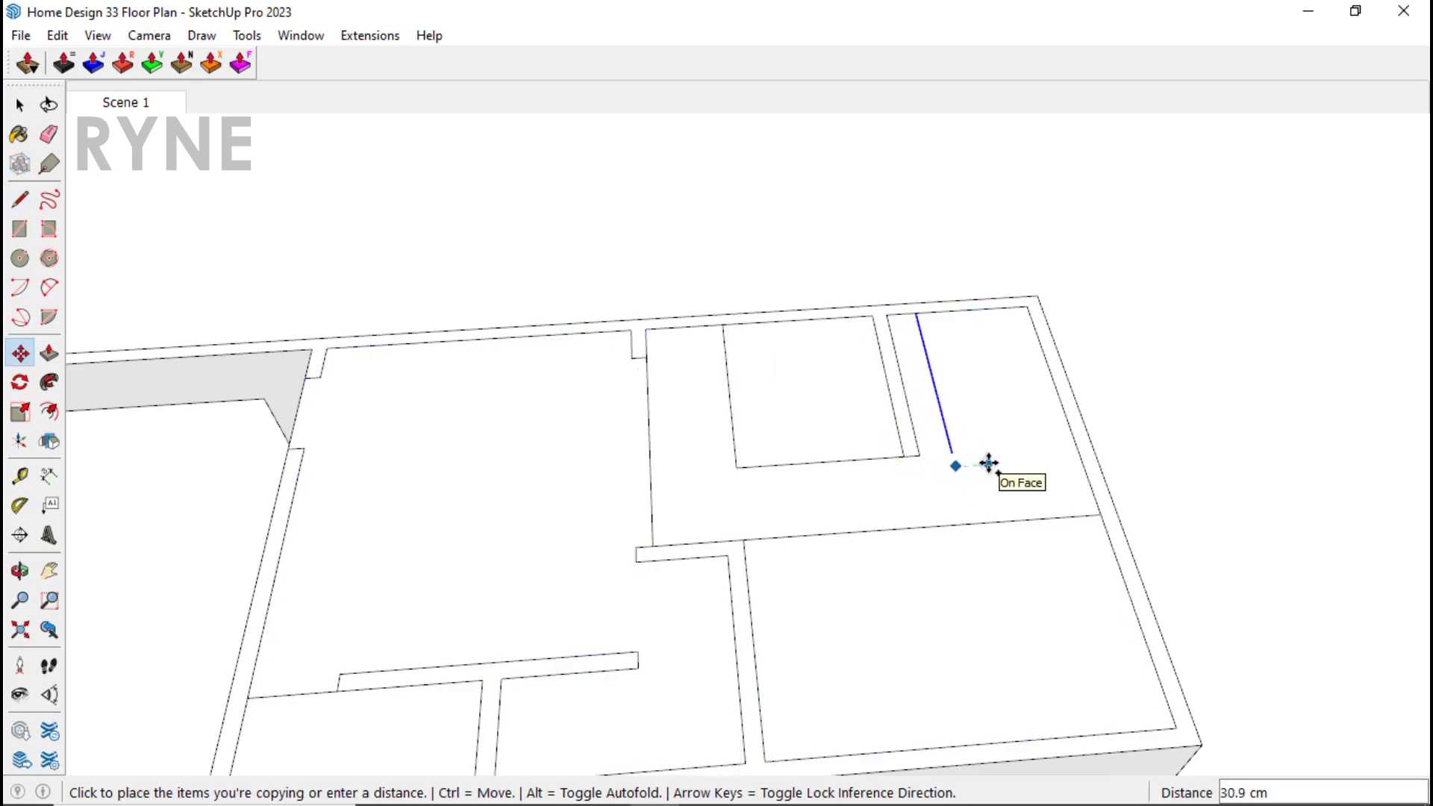
{"action": "key", "text": "Return"}
{"action": "key", "text": "l"}
{"action": "left_click", "coordinate": [1002, 449]}
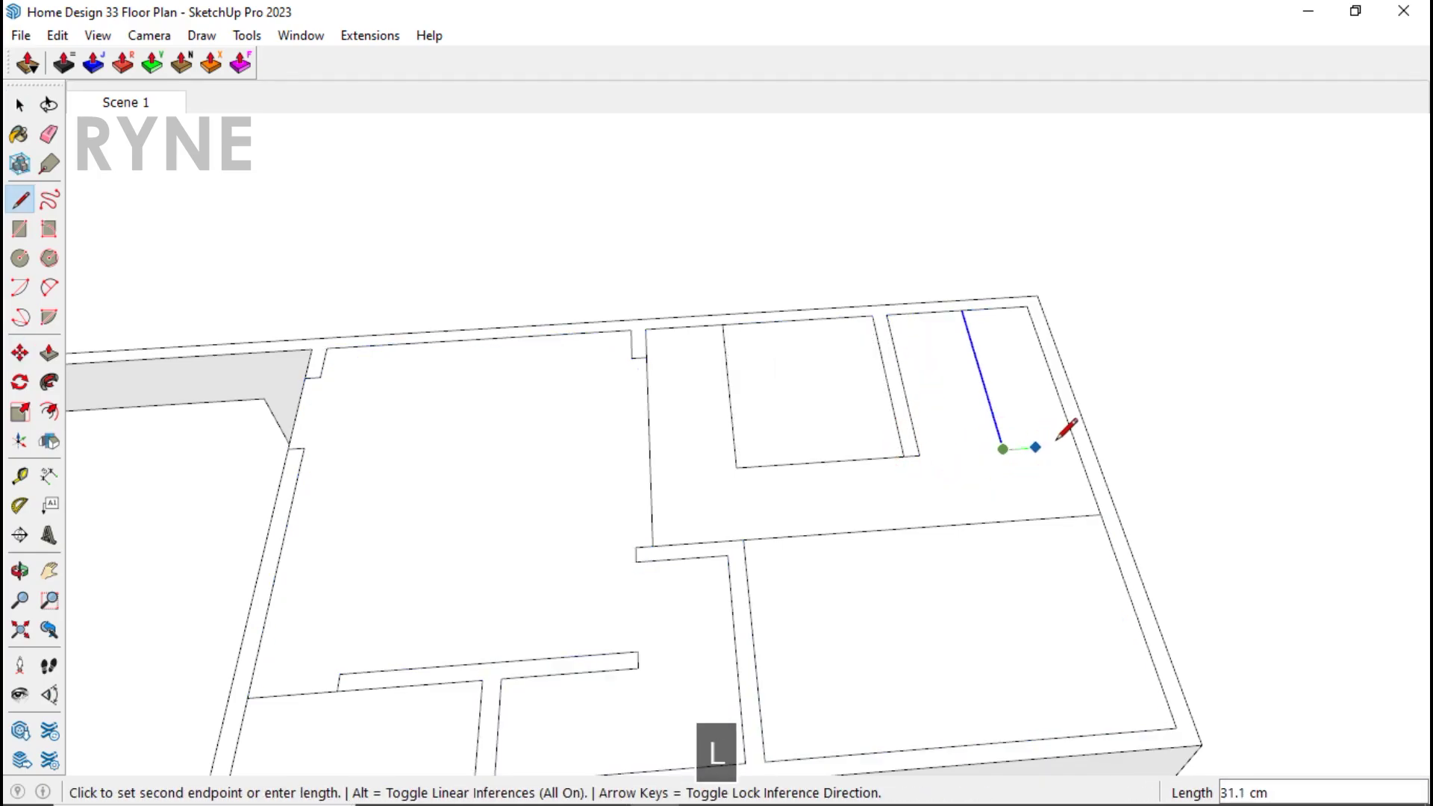
{"action": "key", "text": "space"}
{"action": "middle_click_drag", "start_coordinate": [1124, 402], "coordinate": [690, 503]}
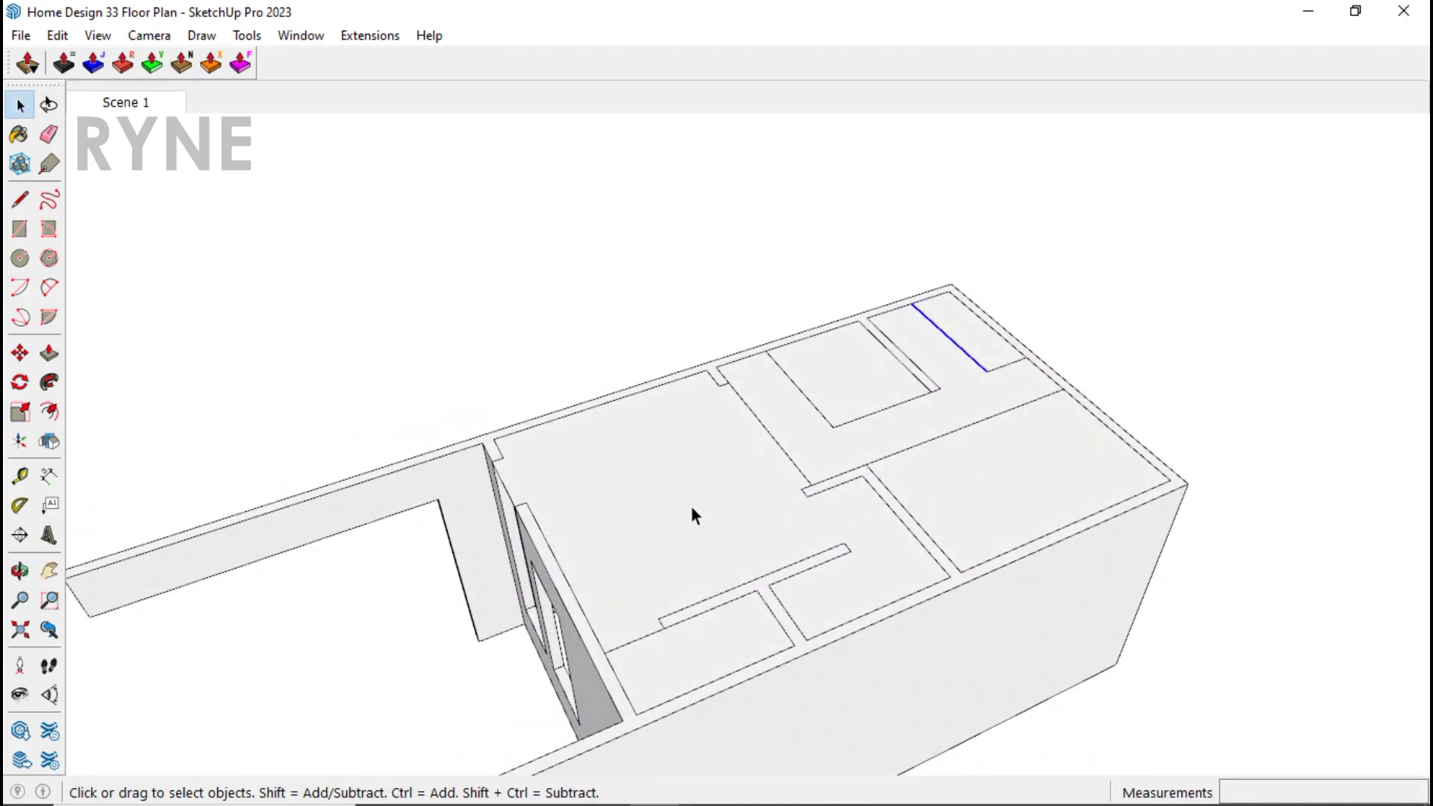
Step: Make separate groups of the large main floor, the small front corner room's floor and the rear passage floor
{"action": "right_click", "coordinate": [690, 503]}
{"action": "left_click", "coordinate": [745, 594]}
{"action": "right_click", "coordinate": [744, 623]}
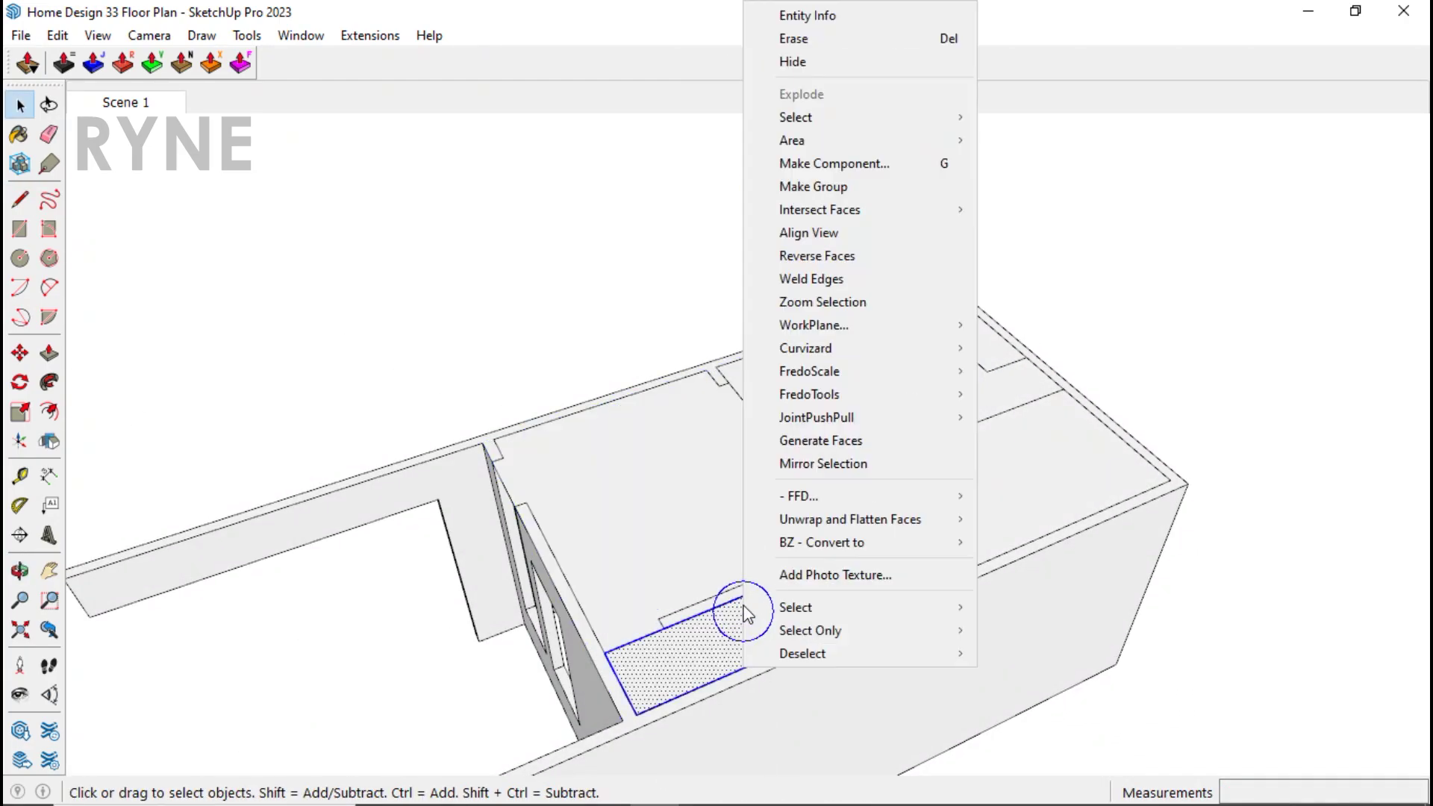
{"action": "left_click", "coordinate": [822, 189]}
{"action": "double_click", "coordinate": [807, 419]}
{"action": "right_click", "coordinate": [807, 427]}
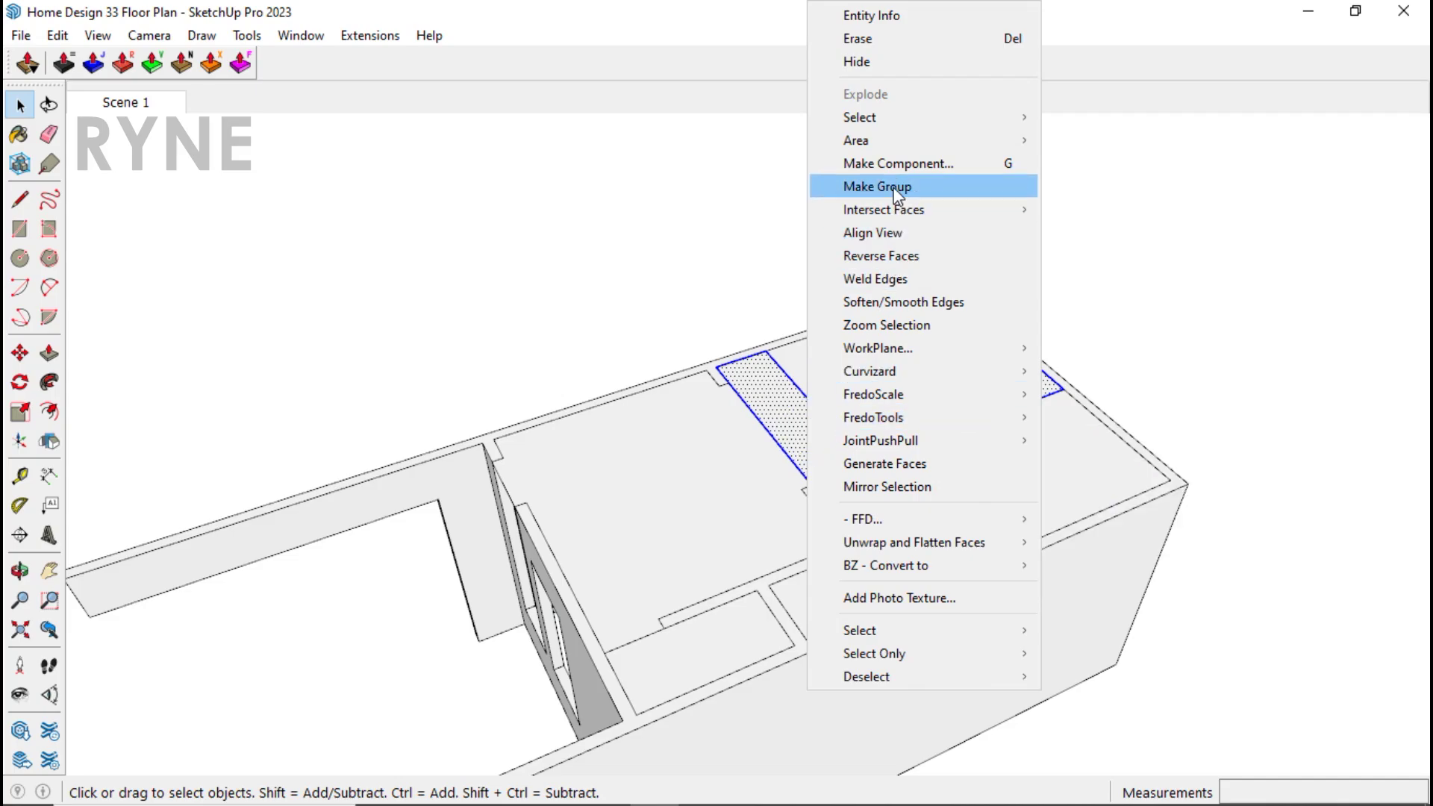
{"action": "left_click", "coordinate": [895, 192]}
Step: Make separate groups of the rectangular area, the narrow strip by the rear wall and the rear corner room's floor
{"action": "left_click", "coordinate": [853, 372]}
{"action": "right_click", "coordinate": [930, 380]}
{"action": "left_click", "coordinate": [1034, 186]}
{"action": "left_click", "coordinate": [955, 329]}
{"action": "right_click", "coordinate": [955, 328]}
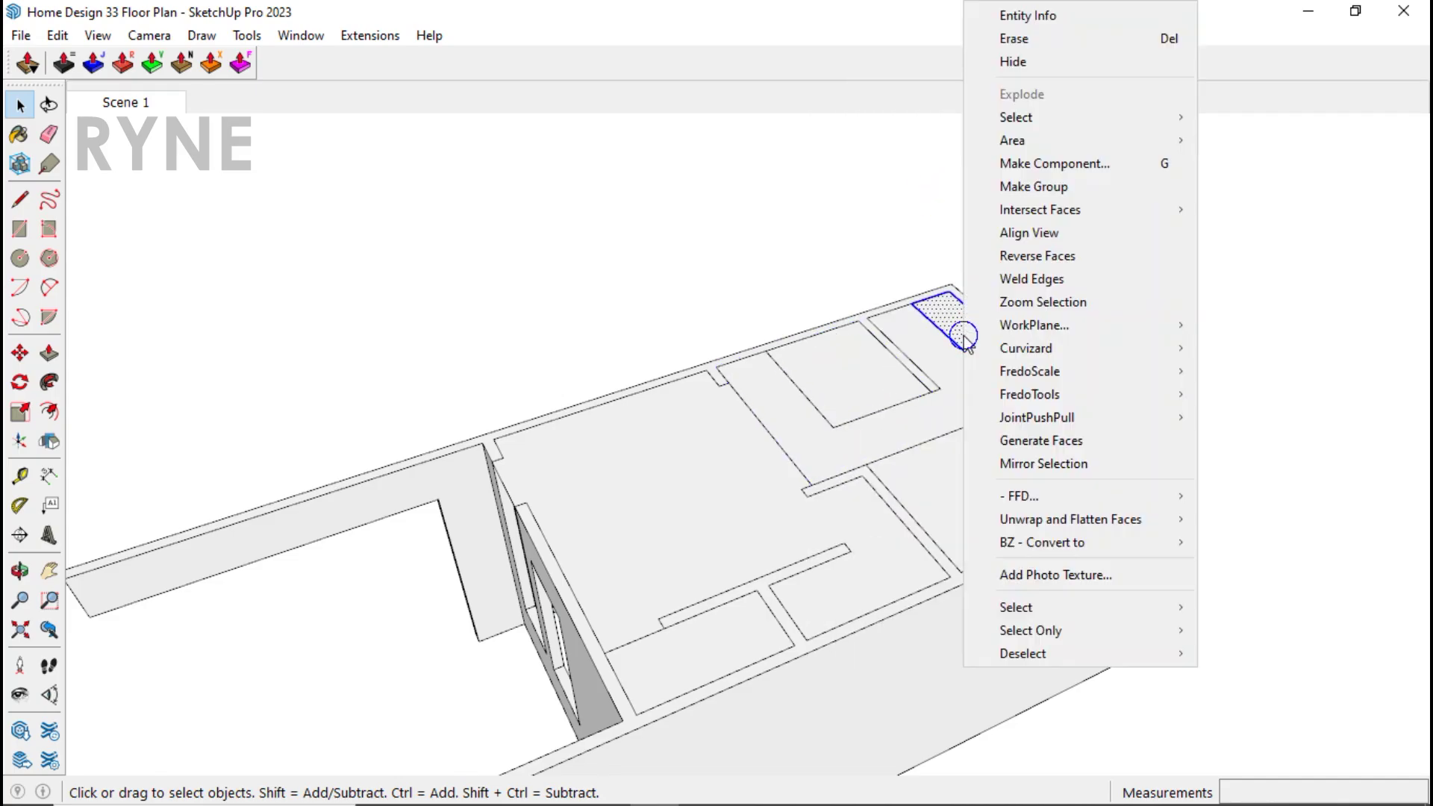
{"action": "left_click", "coordinate": [1018, 458]}
{"action": "right_click", "coordinate": [1018, 459]}
{"action": "left_click", "coordinate": [1102, 187]}
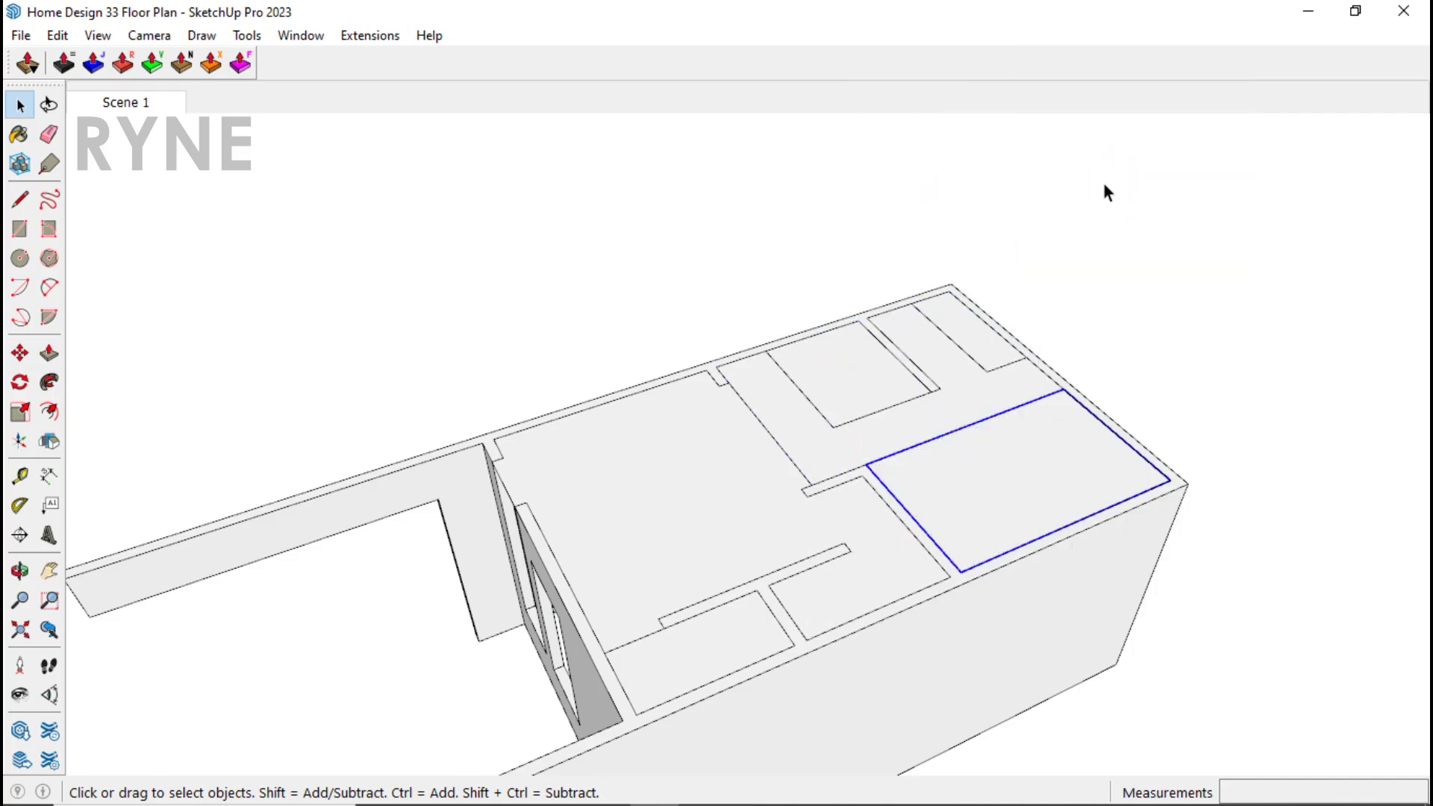
Step: Extrude the face inside the main floor group 60 cm and leave the group
{"action": "middle_click_drag", "start_coordinate": [1102, 187], "coordinate": [713, 479]}
{"action": "double_click", "coordinate": [714, 478]}
{"action": "key", "text": "p"}
{"action": "left_click", "coordinate": [681, 502]}
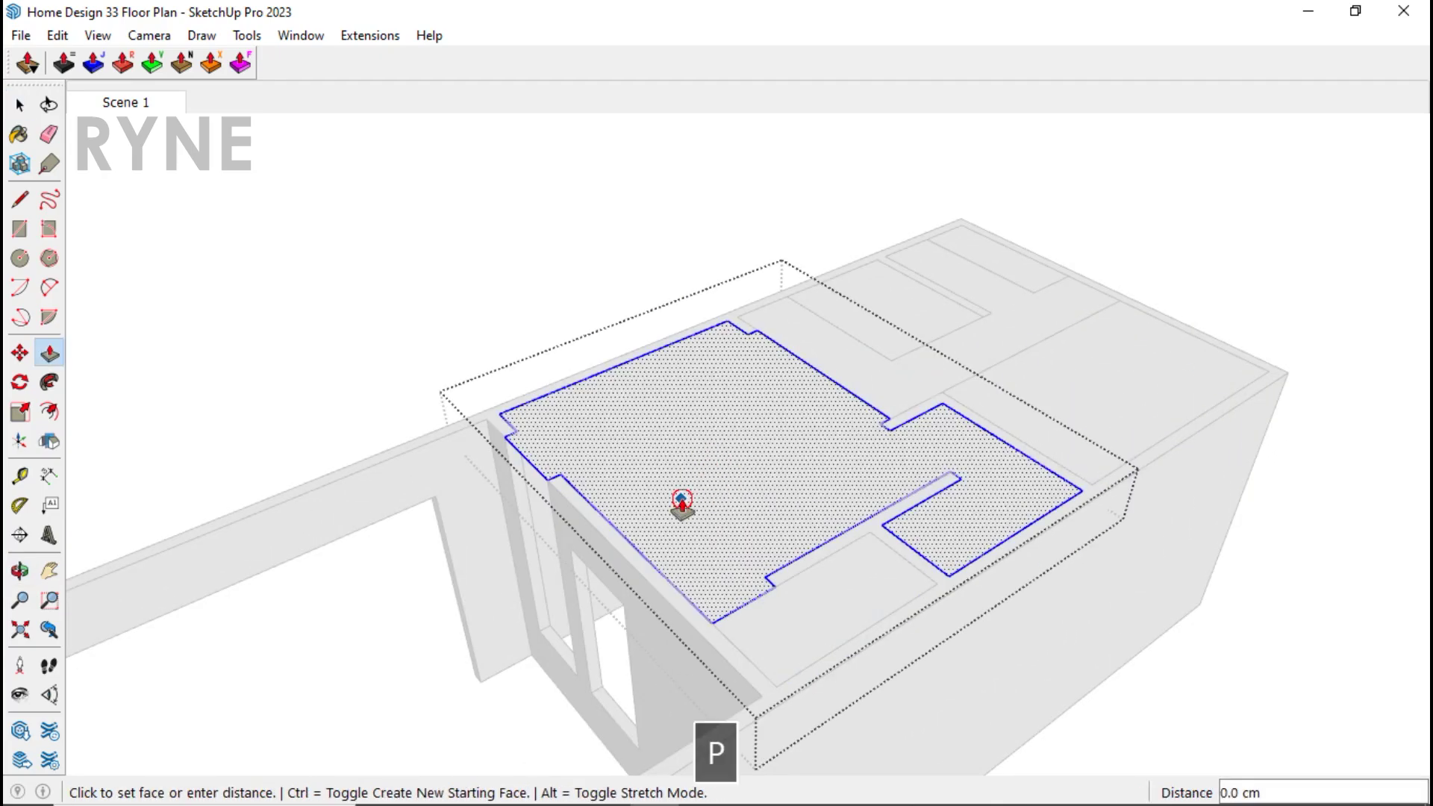
{"action": "type", "text": "60"}
{"action": "key", "text": "Return"}
{"action": "key", "text": "space"}
{"action": "key", "text": "Escape"}
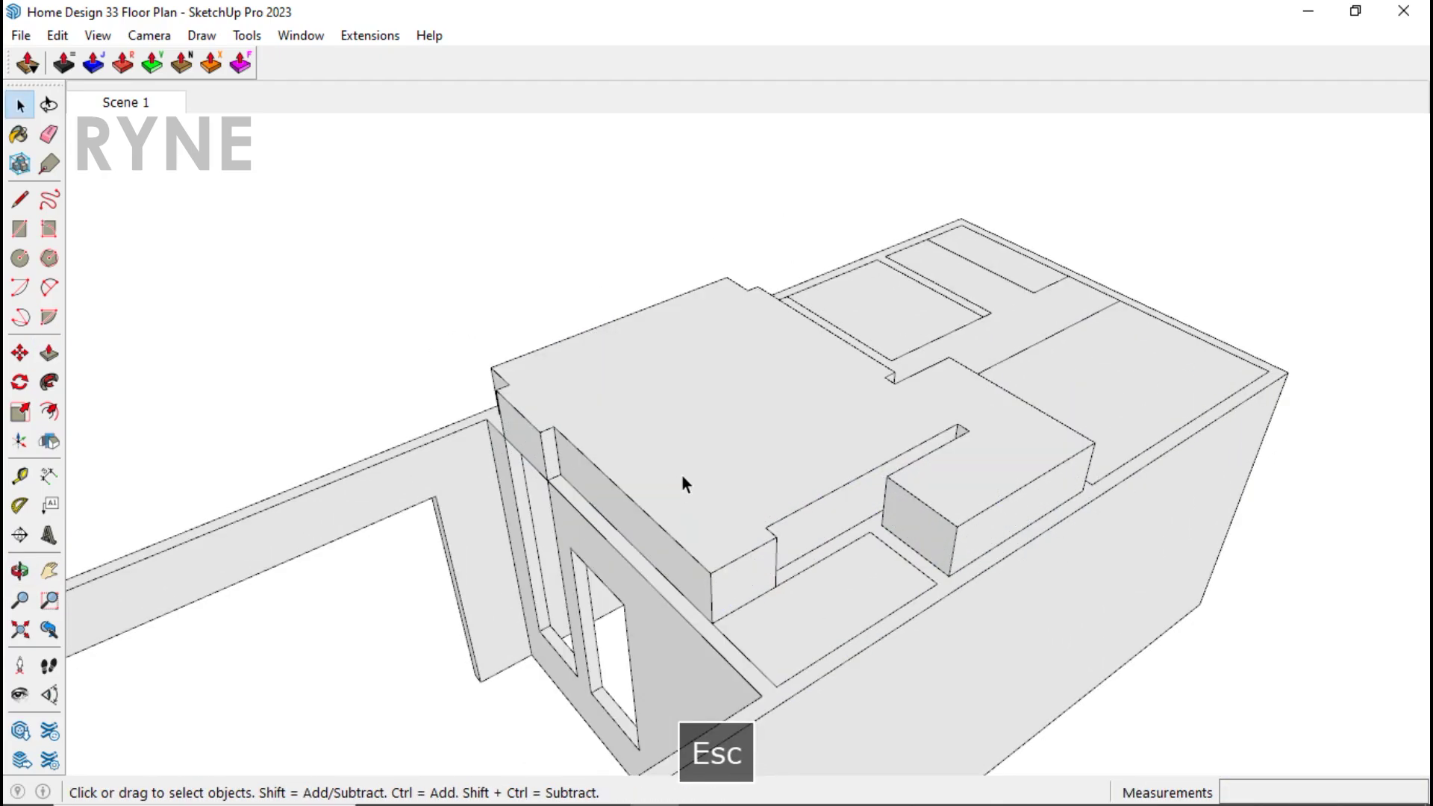
Step: Move the main floor block 60 cm down along the vertical axis into the walls
{"action": "key", "text": "m"}
{"action": "left_click", "coordinate": [668, 478]}
{"action": "key", "text": "Up"}
{"action": "type", "text": "6"}
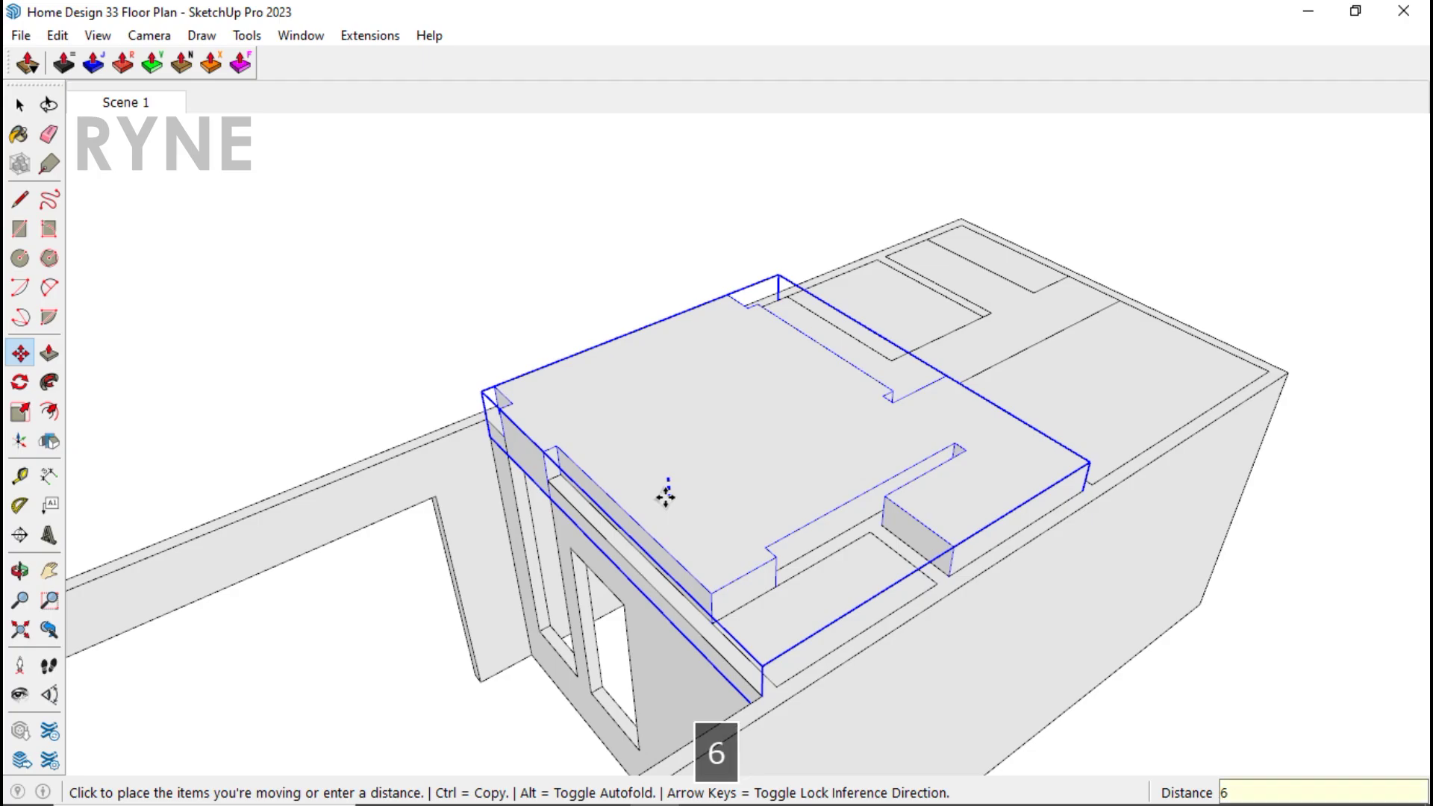
{"action": "type", "text": "0"}
{"action": "key", "text": "Return"}
{"action": "key", "text": "space"}
Step: Open the small front corner room's floor group and extrude its face 50 cm
{"action": "double_click", "coordinate": [841, 598]}
{"action": "key", "text": "p"}
{"action": "left_click", "coordinate": [804, 609]}
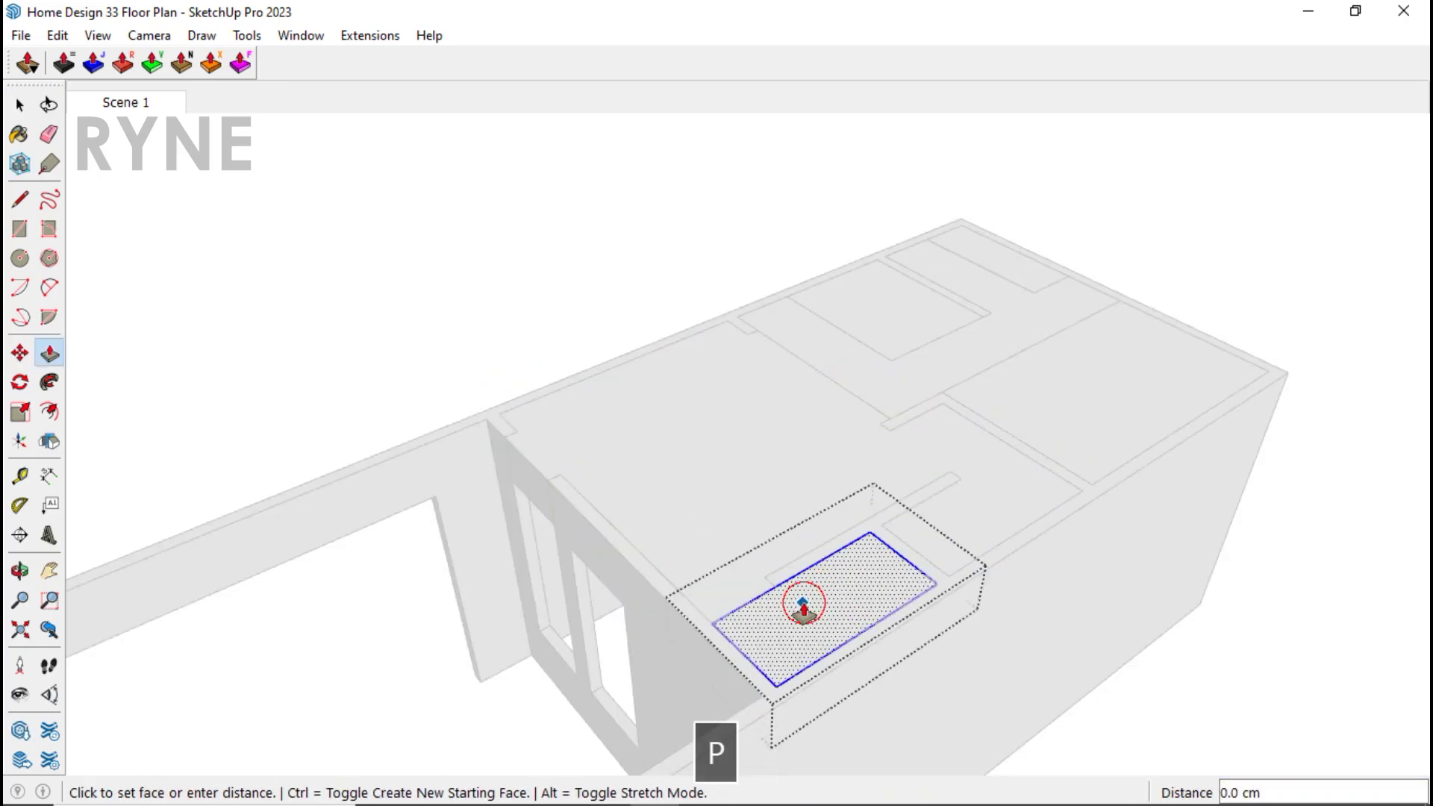
{"action": "type", "text": "50"}
{"action": "key", "text": "Return"}
{"action": "key", "text": "space"}
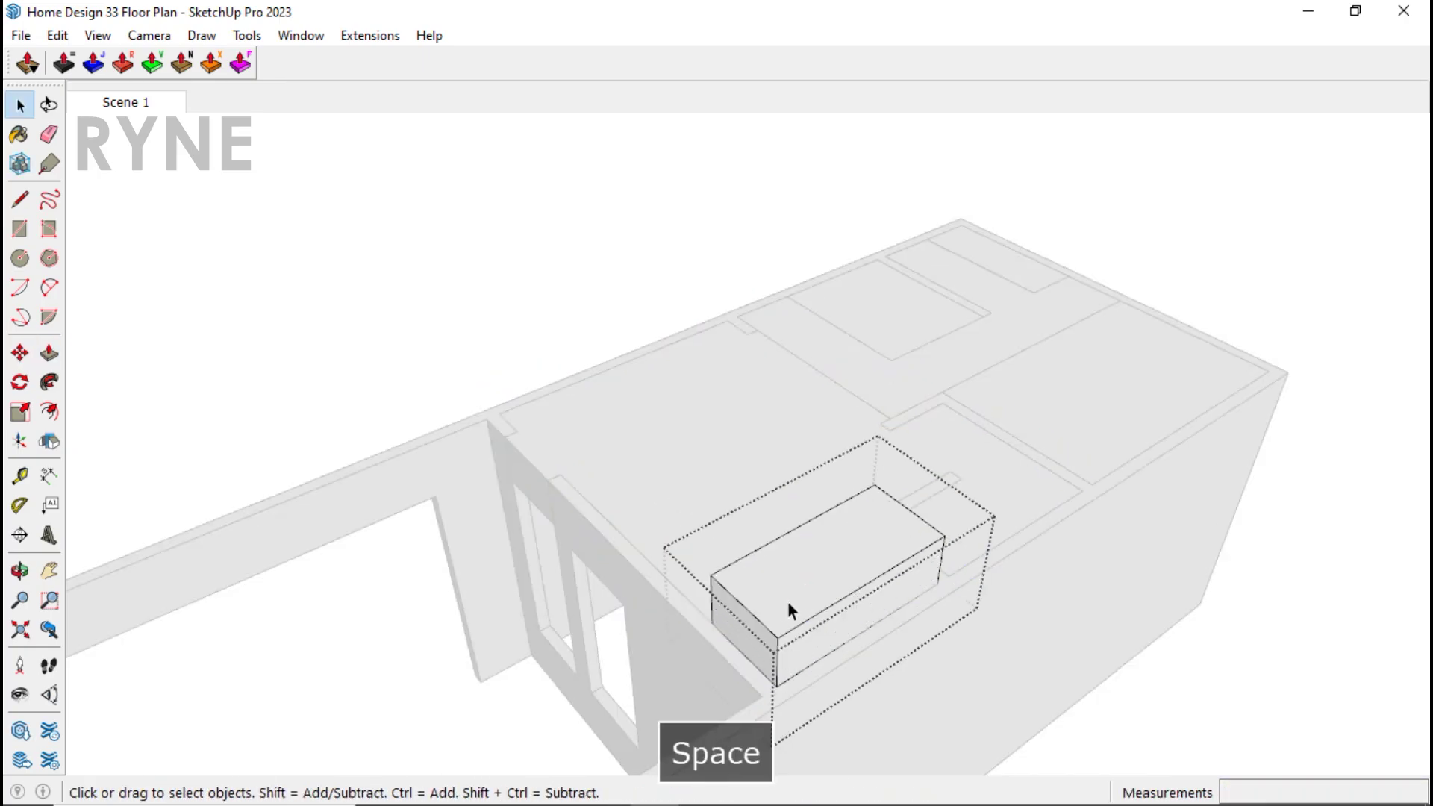
Step: Copy the front edge of the small corner room's block across its top face and extrude the split-off front section slightly, leaving the group
{"action": "key", "text": "m"}
{"action": "key", "text": "ctrl"}
{"action": "left_click", "coordinate": [711, 576]}
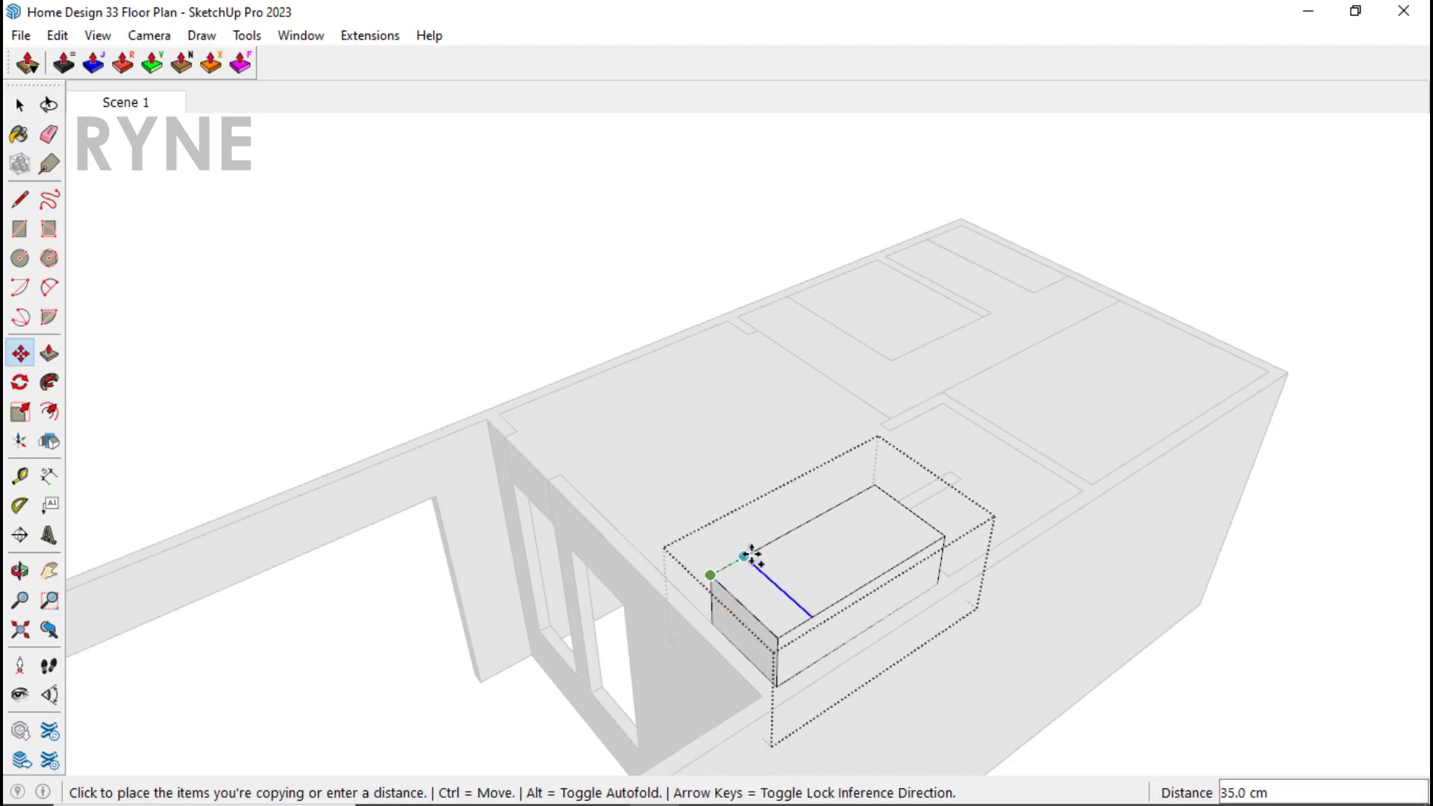
{"action": "left_click", "coordinate": [775, 538]}
{"action": "key", "text": "space"}
{"action": "key", "text": "p"}
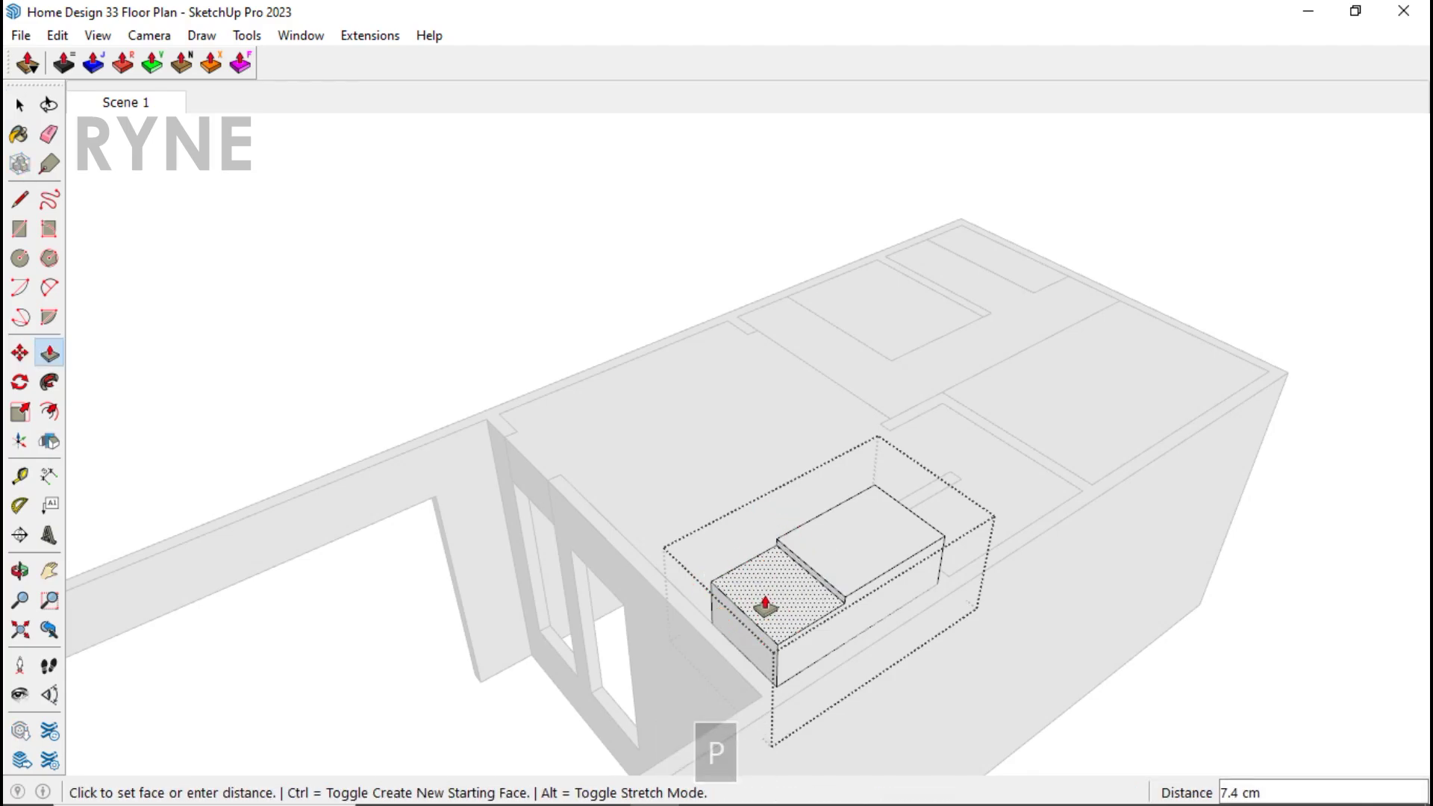
{"action": "key", "text": "Return"}
{"action": "key", "text": "Escape"}
Step: Flip the small front corner room's floor block vertically about its horizontal plane
{"action": "triple_click", "coordinate": [785, 582]}
{"action": "left_click", "coordinate": [49, 442]}
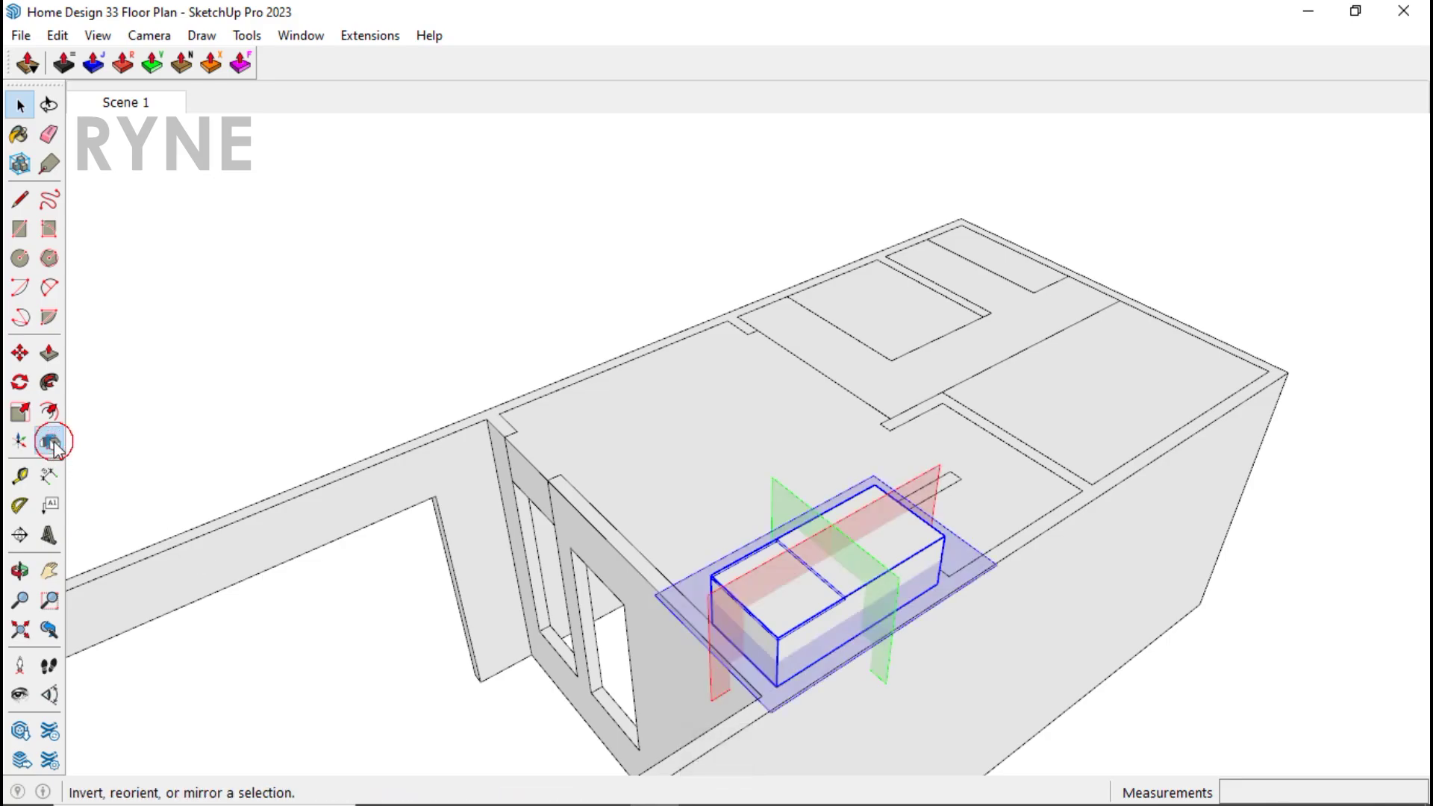
{"action": "left_click", "coordinate": [683, 591]}
{"action": "key", "text": "space"}
Step: Move the flipped corner room block down along the vertical axis until it is flush with the wall surface
{"action": "triple_click", "coordinate": [755, 585]}
{"action": "key", "text": "m"}
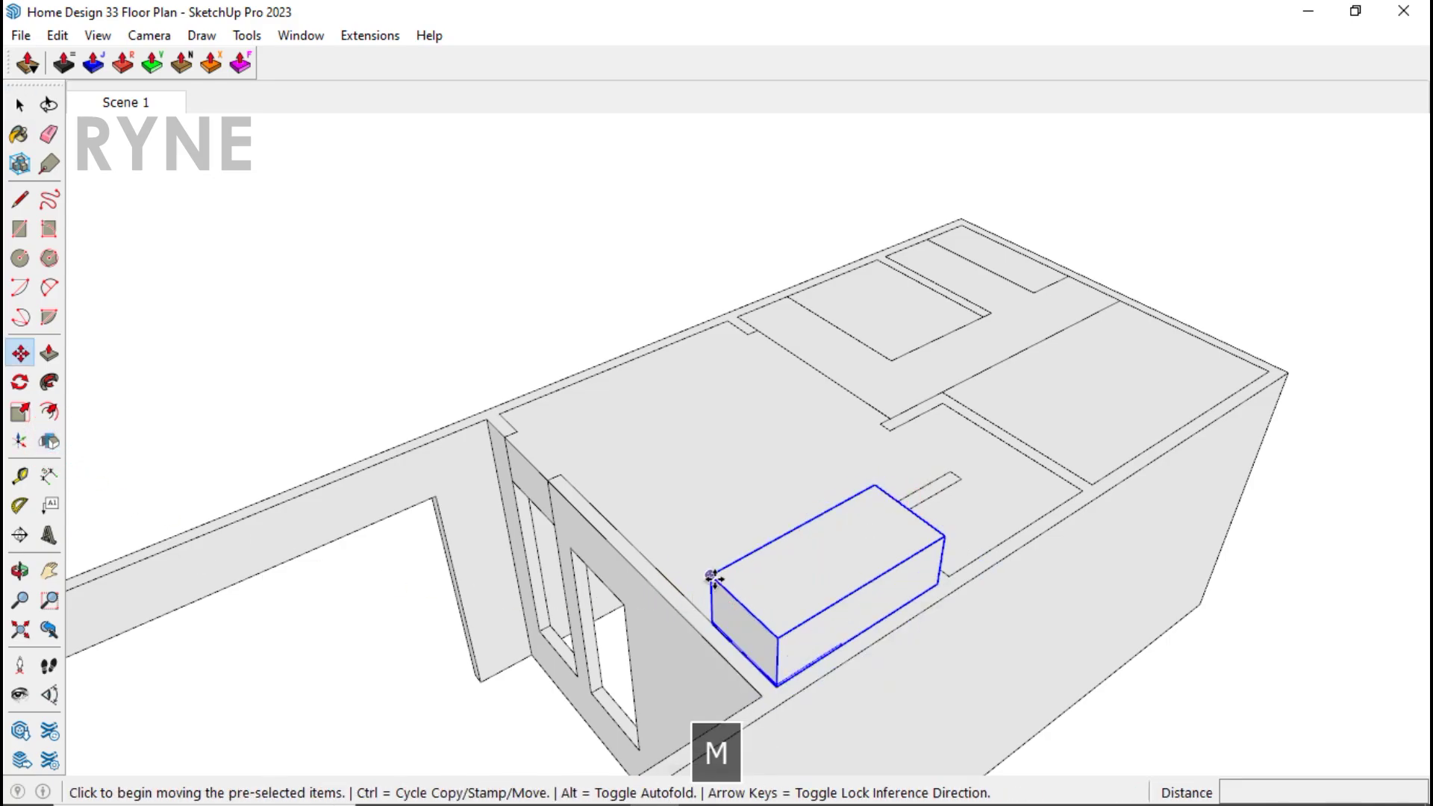
{"action": "left_click", "coordinate": [713, 576]}
{"action": "key", "text": "Up"}
{"action": "left_click", "coordinate": [668, 594]}
{"action": "key", "text": "space"}
Step: Open the U-shaped floor group around the rectangular area, extrude its face 50 cm and leave the group
{"action": "scroll", "coordinate": [928, 537], "scroll_direction": "up", "scroll_amount": 3}
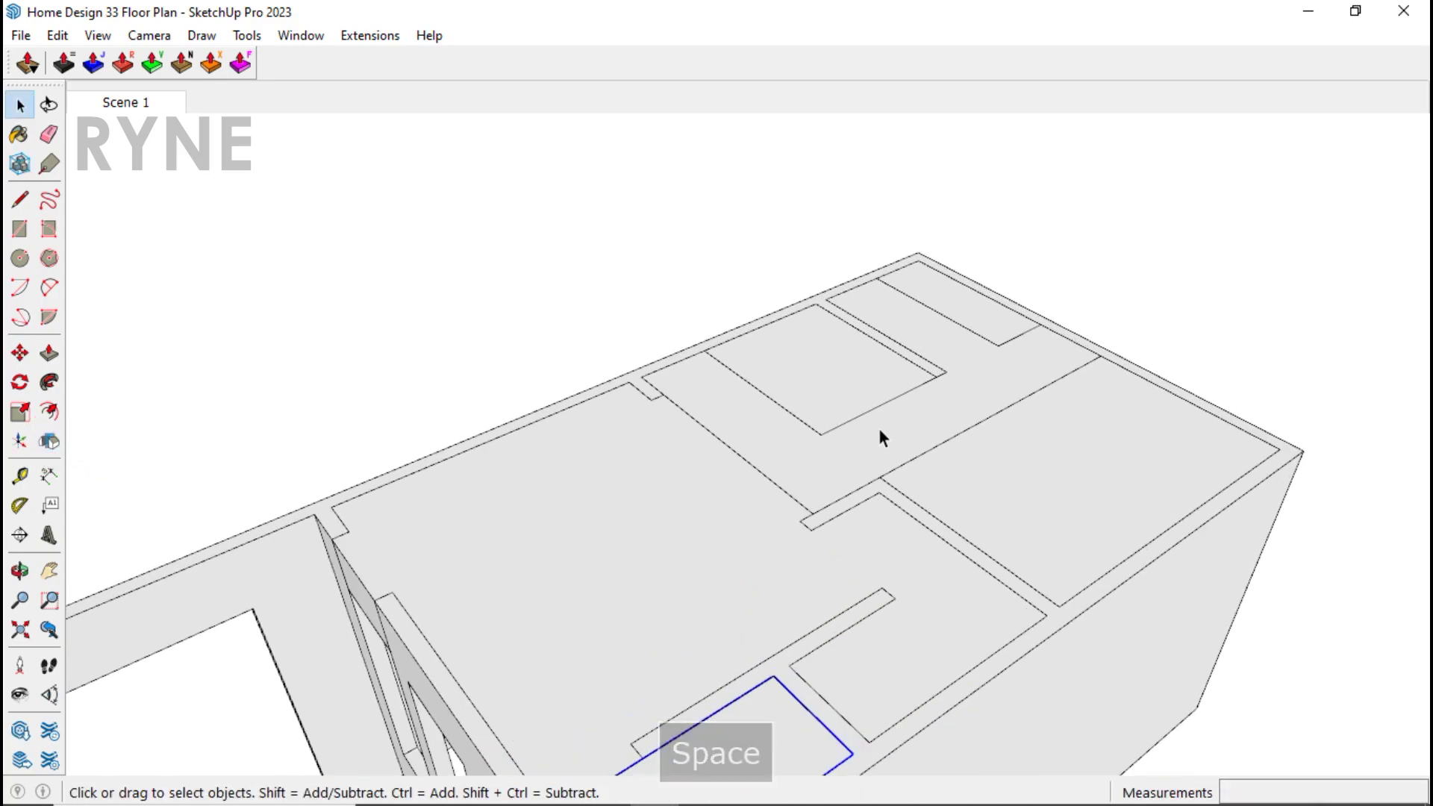
{"action": "double_click", "coordinate": [880, 431]}
{"action": "left_click", "coordinate": [879, 431]}
{"action": "key", "text": "p"}
{"action": "left_click", "coordinate": [816, 454]}
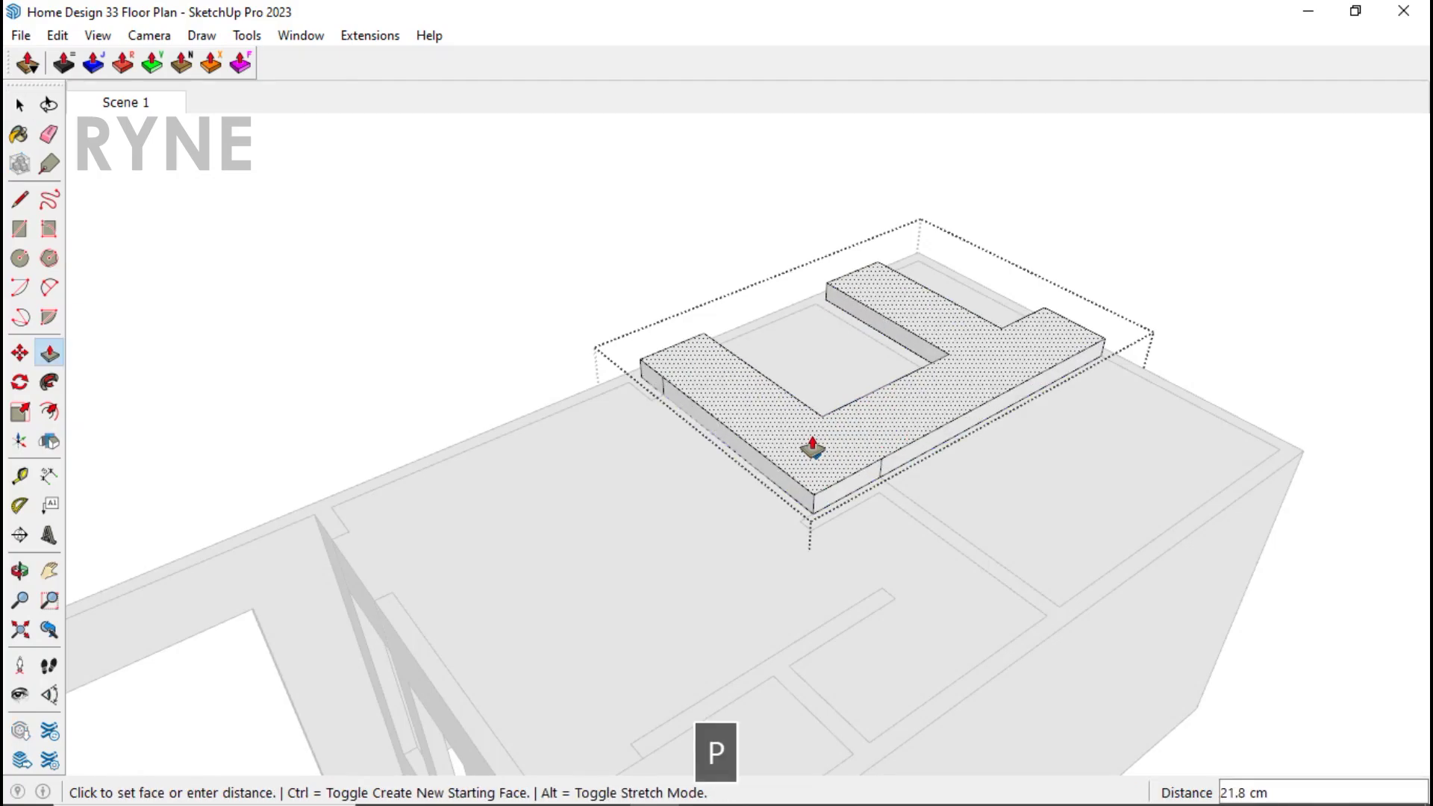
{"action": "type", "text": "50"}
{"action": "key", "text": "Return"}
{"action": "key", "text": "space"}
{"action": "key", "text": "Escape"}
Step: Move the U-shaped floor block down along the vertical axis until it is flush with the wall surface
{"action": "left_click", "coordinate": [825, 451]}
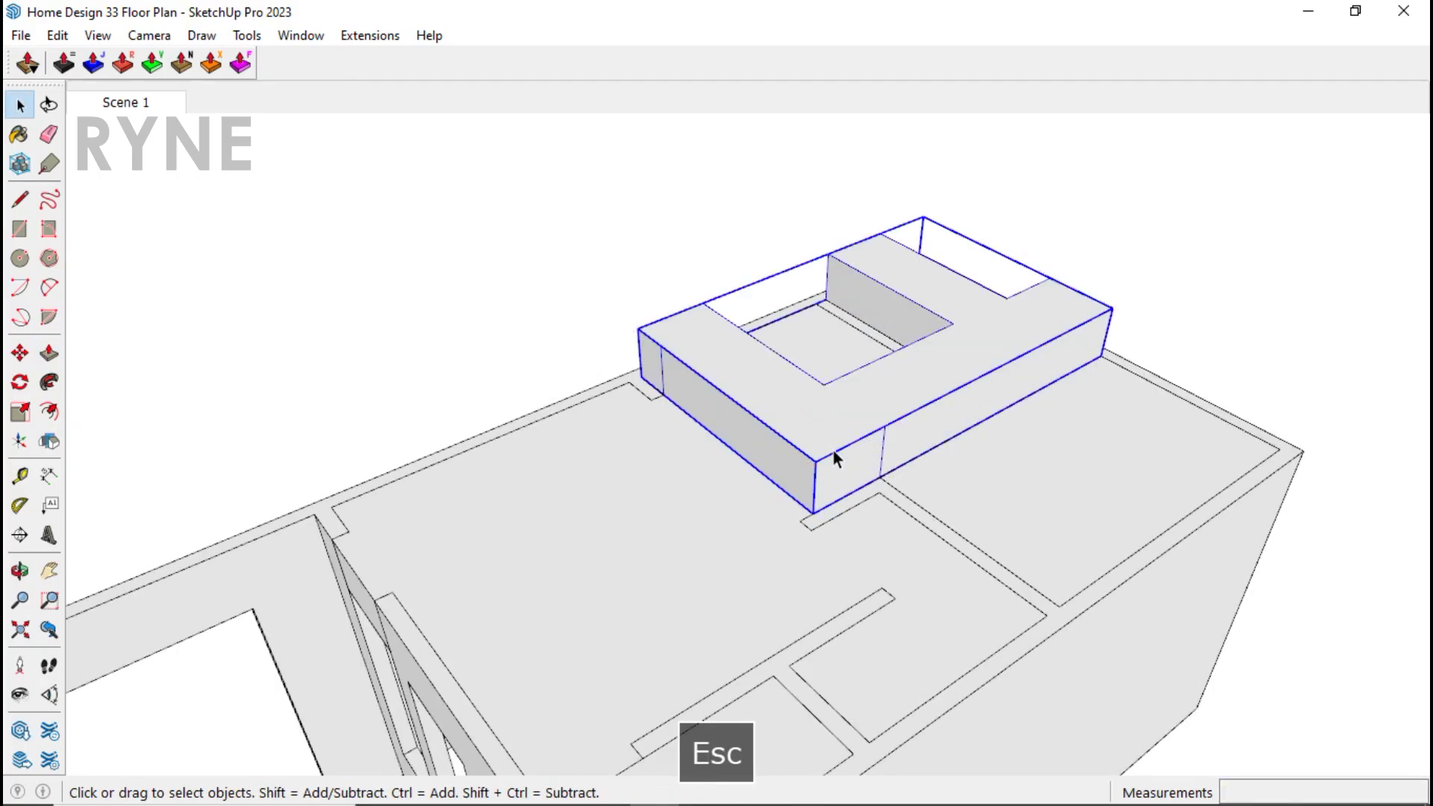
{"action": "key", "text": "m"}
{"action": "left_click", "coordinate": [813, 464]}
{"action": "key", "text": "Up"}
{"action": "left_click", "coordinate": [774, 473]}
{"action": "key", "text": "space"}
Step: Open the rectangular area's floor group, extrude its face upward and leave the group
{"action": "double_click", "coordinate": [851, 403]}
{"action": "left_click", "coordinate": [851, 403]}
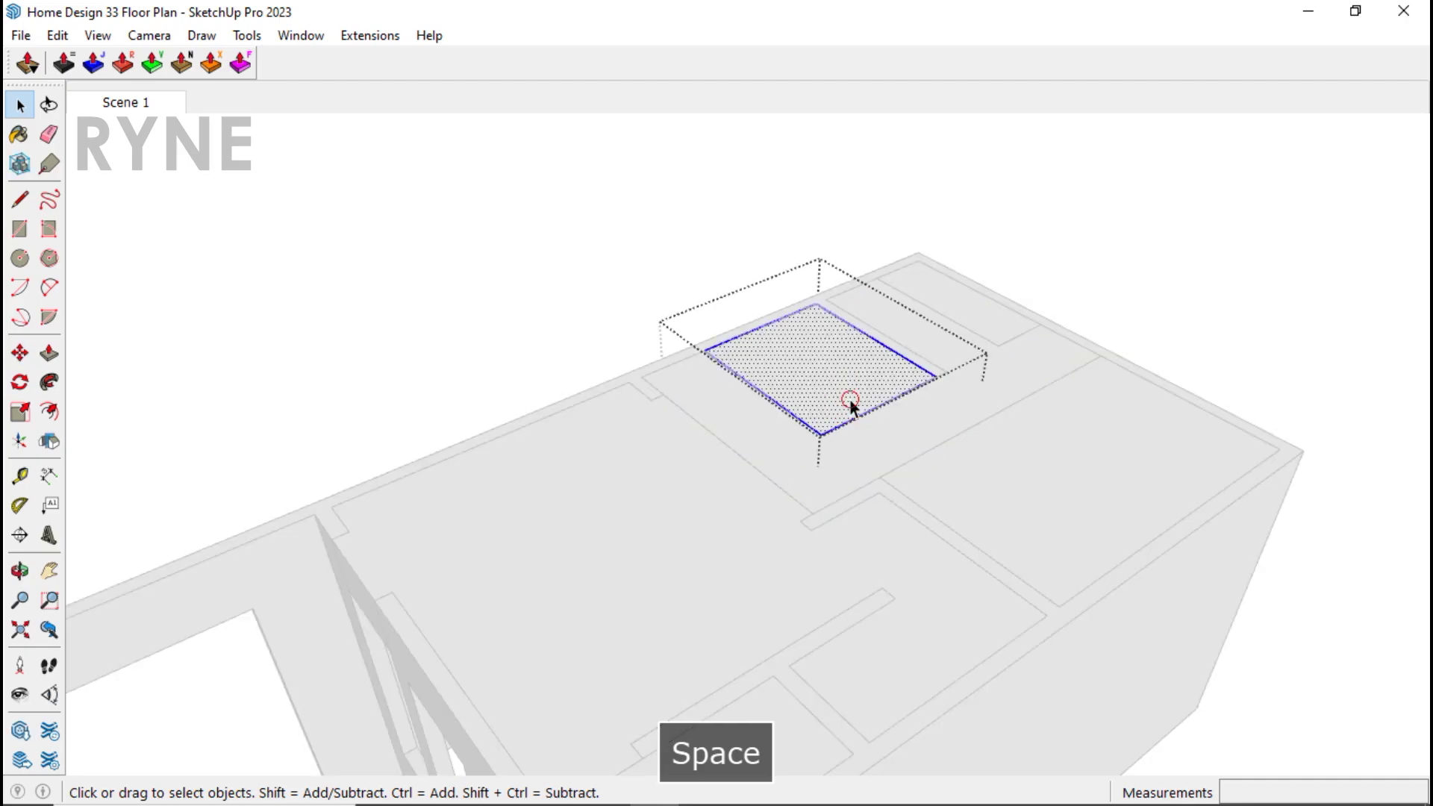
{"action": "key", "text": "p"}
{"action": "left_click", "coordinate": [822, 398]}
{"action": "key", "text": "Return"}
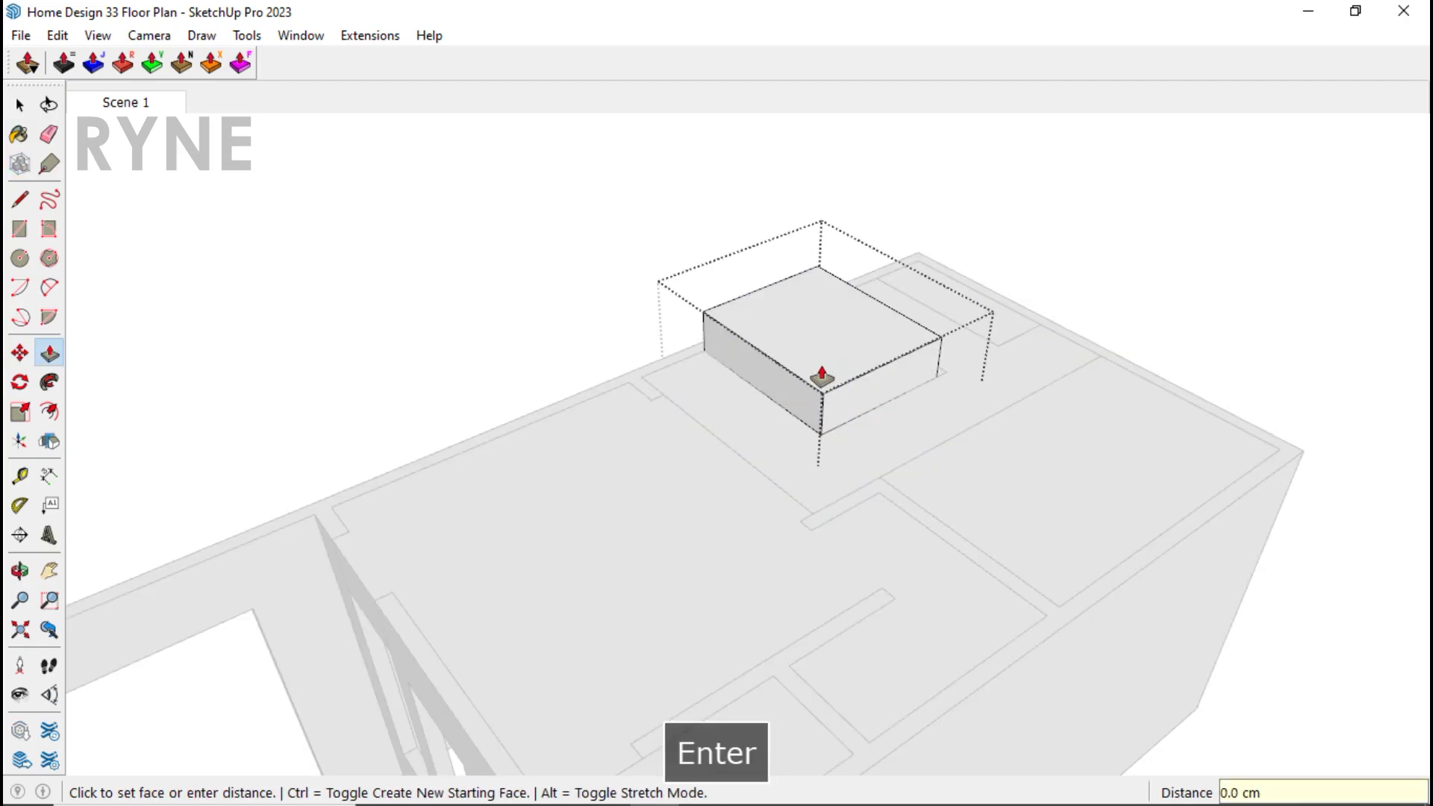
{"action": "key", "text": "space"}
{"action": "key", "text": "Escape"}
Step: Move the rectangular area's floor block down along the vertical axis until it is flush with the wall surface
{"action": "left_click", "coordinate": [821, 365]}
{"action": "key", "text": "m"}
{"action": "left_click", "coordinate": [821, 388]}
{"action": "key", "text": "Up"}
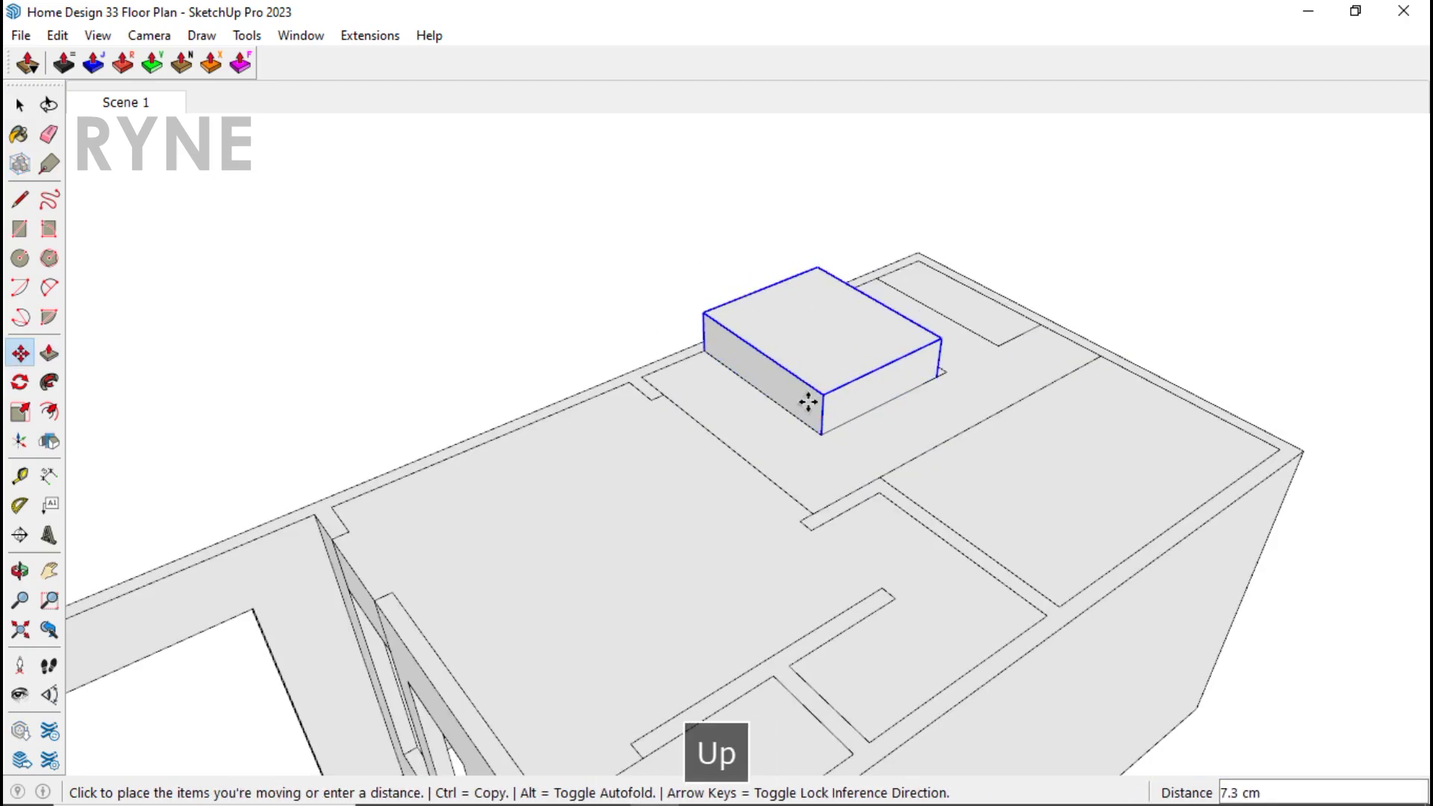
{"action": "left_click", "coordinate": [822, 400]}
{"action": "key", "text": "space"}
Step: Open the narrow rear strip's floor group, extrude its face 48 cm and leave the group
{"action": "double_click", "coordinate": [970, 325]}
{"action": "left_click", "coordinate": [970, 324]}
{"action": "key", "text": "p"}
{"action": "left_click", "coordinate": [969, 323]}
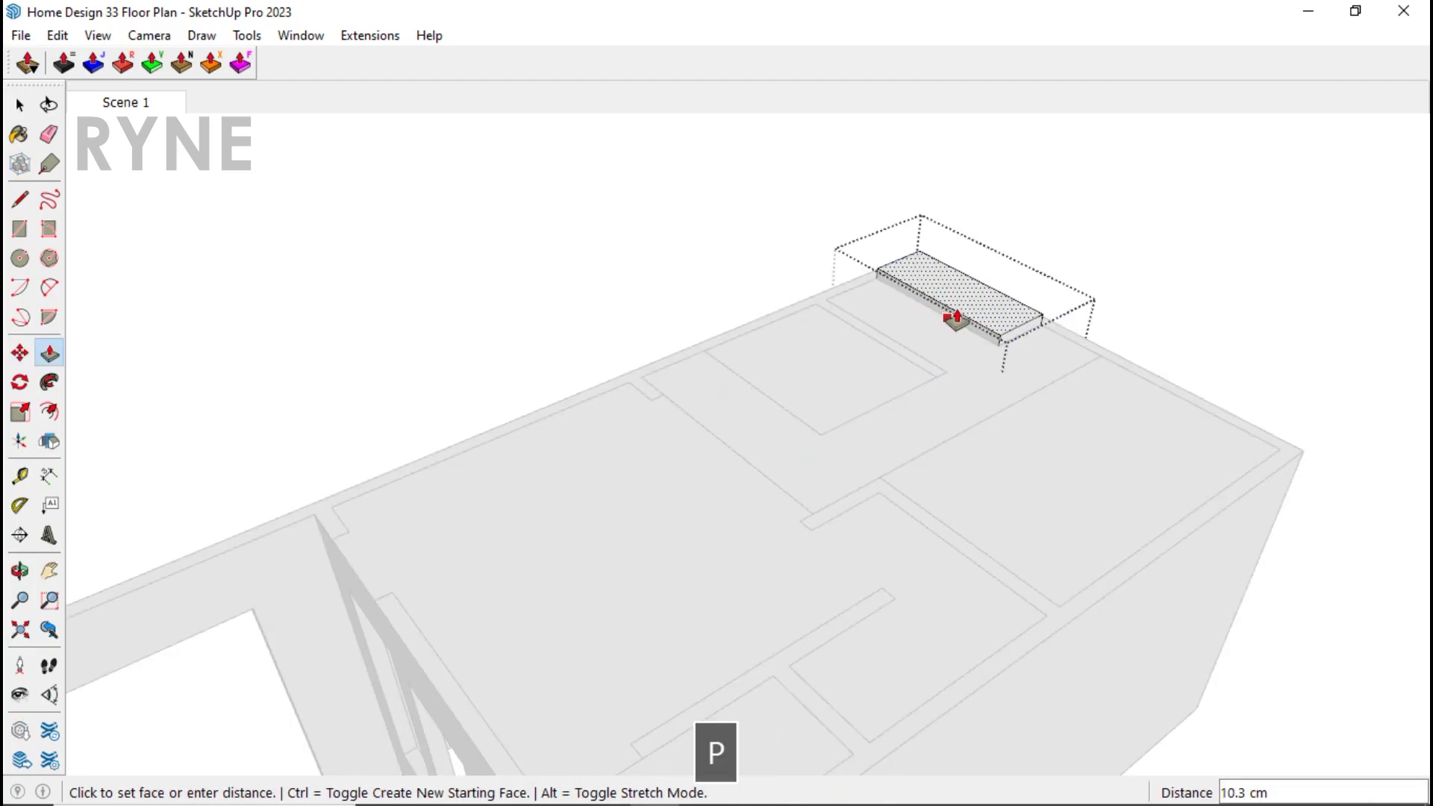
{"action": "type", "text": "48"}
{"action": "key", "text": "Return"}
{"action": "key", "text": "space"}
{"action": "key", "text": "Escape"}
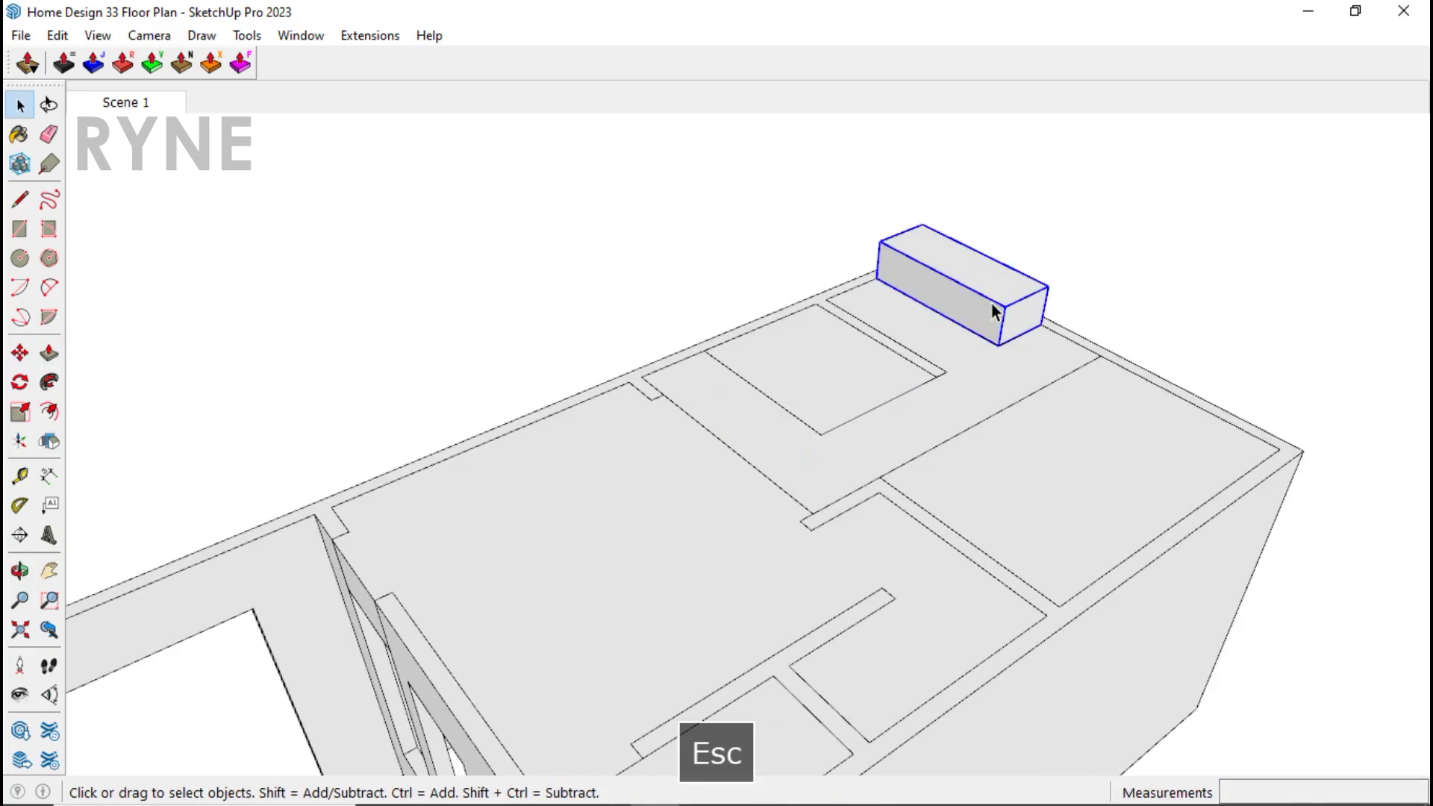
Step: Move the narrow rear strip's block down along the vertical axis until it is flush with the wall surface
{"action": "key", "text": "m"}
{"action": "left_click", "coordinate": [1001, 305]}
{"action": "key", "text": "Up"}
{"action": "left_click", "coordinate": [963, 351]}
{"action": "key", "text": "space"}
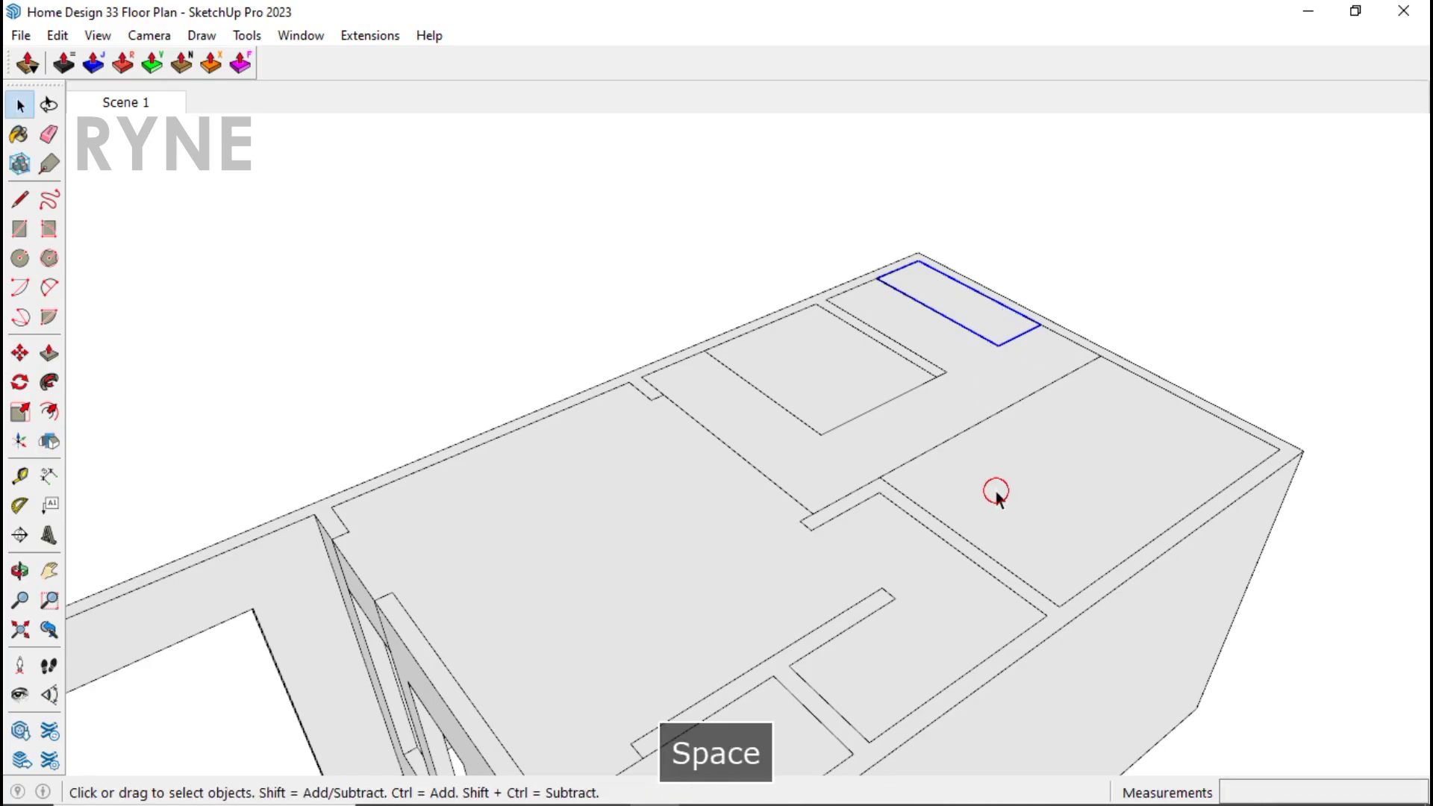
Step: Open the rear corner room's floor group, extrude its face 60 cm and leave the group
{"action": "double_click", "coordinate": [996, 490]}
{"action": "left_click", "coordinate": [996, 490]}
{"action": "key", "text": "p"}
{"action": "left_click", "coordinate": [974, 508]}
{"action": "type", "text": "60"}
{"action": "key", "text": "Return"}
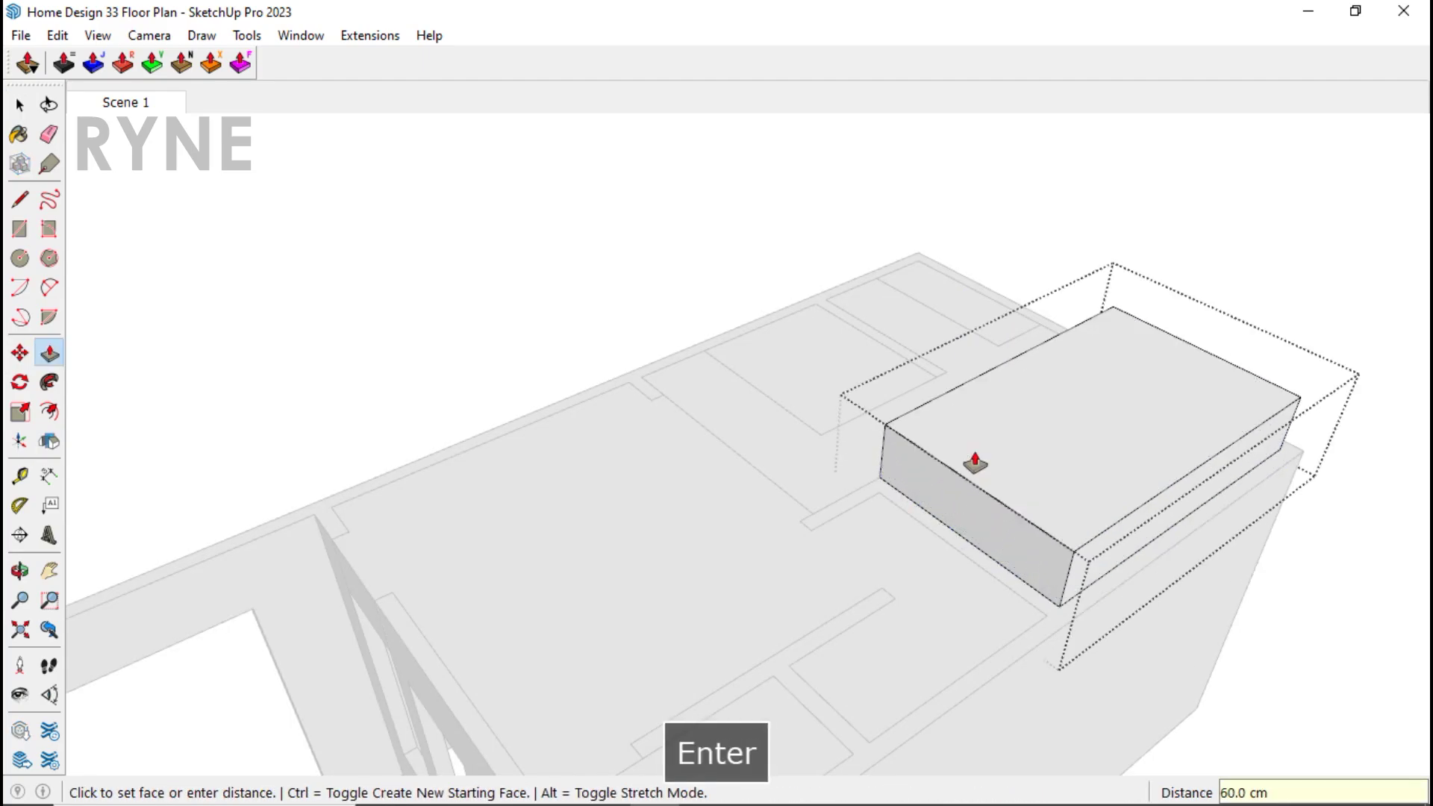
{"action": "key", "text": "space"}
{"action": "key", "text": "Escape"}
Step: Move the rear corner room's floor block 60 cm down along the vertical axis into the walls
{"action": "key", "text": "m"}
{"action": "left_click", "coordinate": [888, 437]}
{"action": "key", "text": "Up"}
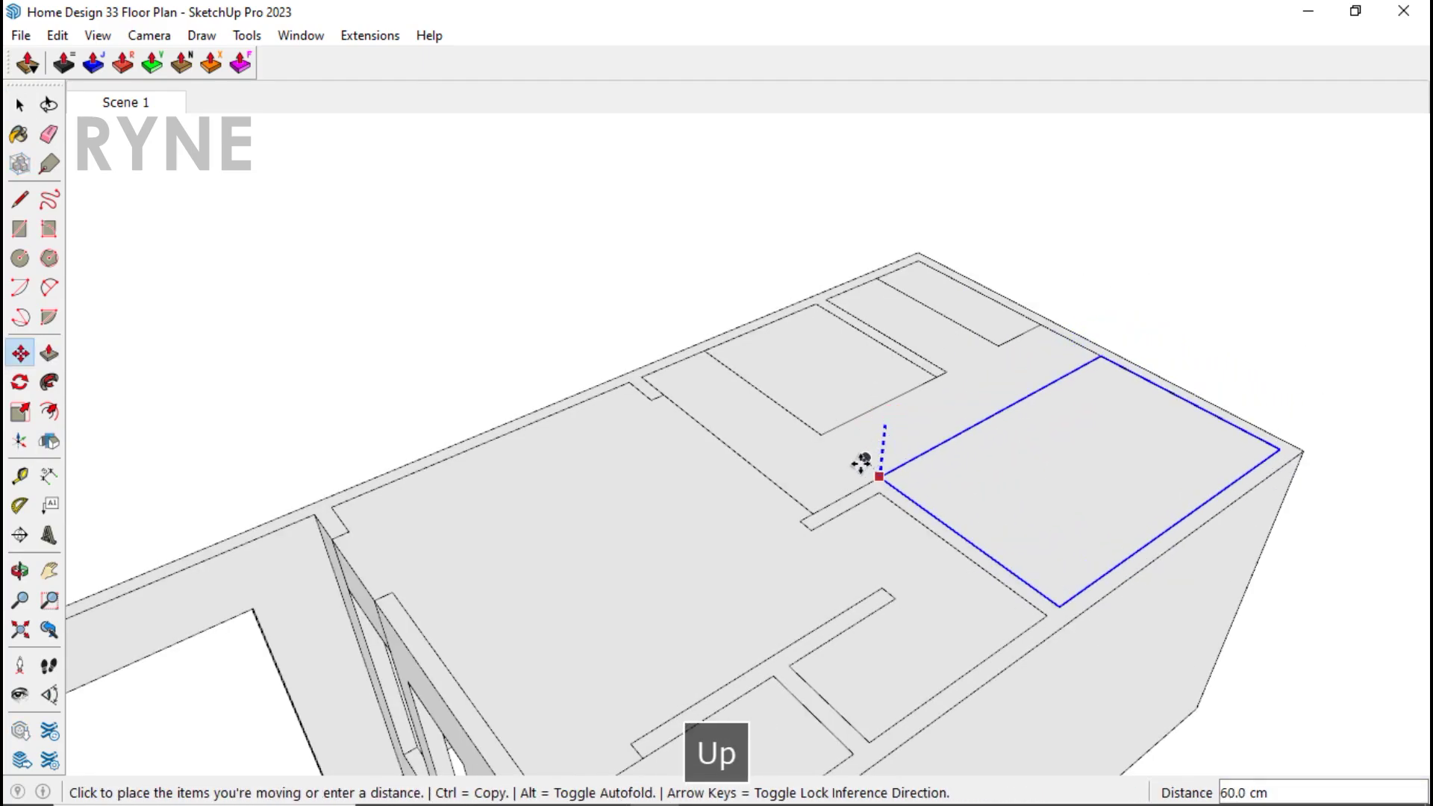
{"action": "left_click", "coordinate": [858, 459]}
{"action": "key", "text": "space"}
Step: Select the whole house and flip it upright about its horizontal plane
{"action": "scroll", "coordinate": [969, 386], "scroll_direction": "down", "scroll_amount": 5}
{"action": "scroll", "coordinate": [969, 385], "scroll_direction": "down", "scroll_amount": 1}
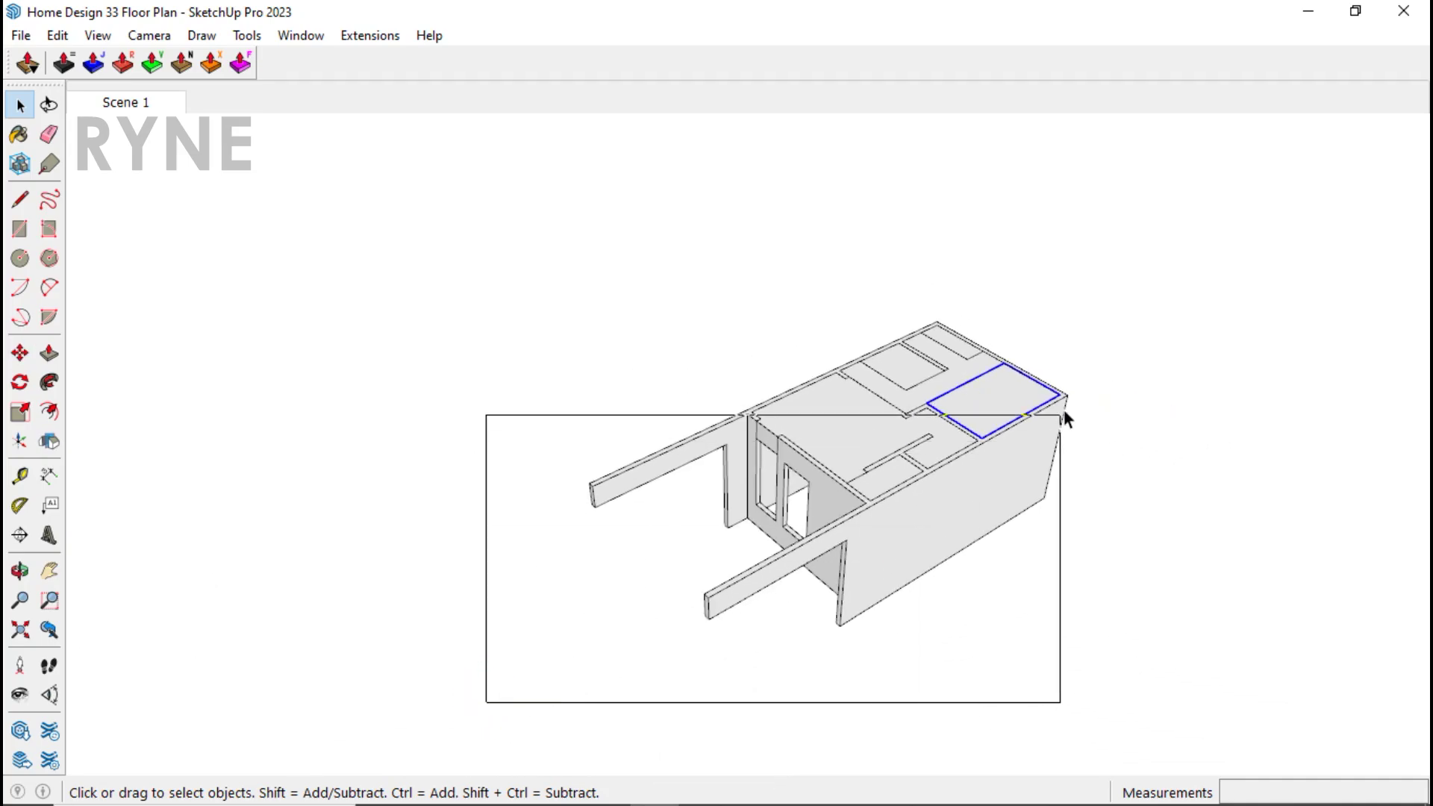
{"action": "left_click_drag", "start_coordinate": [1063, 413], "coordinate": [1141, 267]}
{"action": "left_click", "coordinate": [51, 441]}
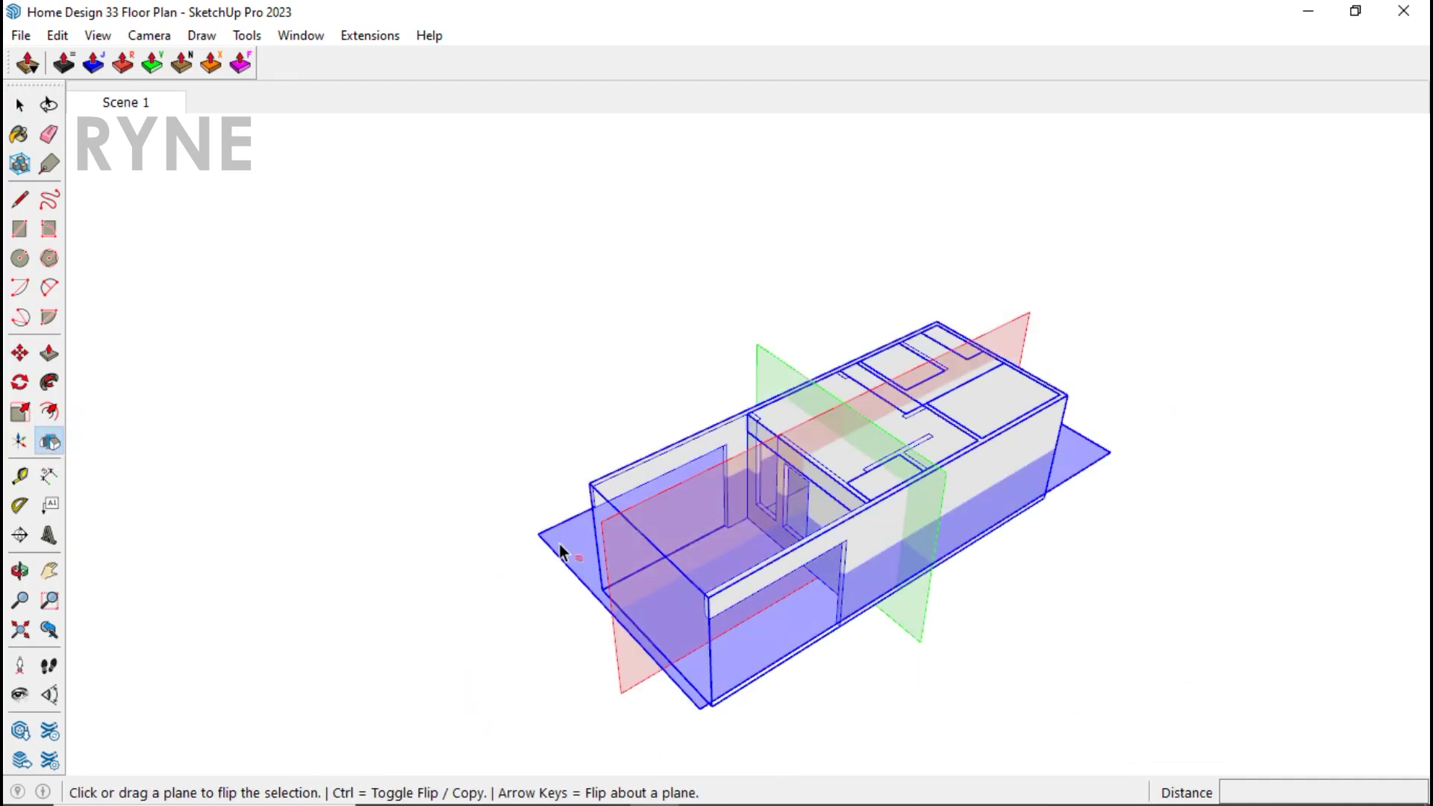
{"action": "left_click", "coordinate": [558, 544]}
{"action": "key", "text": "space"}
{"action": "left_click", "coordinate": [562, 480]}
Step: Draw a rectangle on the ground in front of the entrance door and extrude it 58 cm into a porch step
{"action": "scroll", "coordinate": [746, 455], "scroll_direction": "up", "scroll_amount": 4}
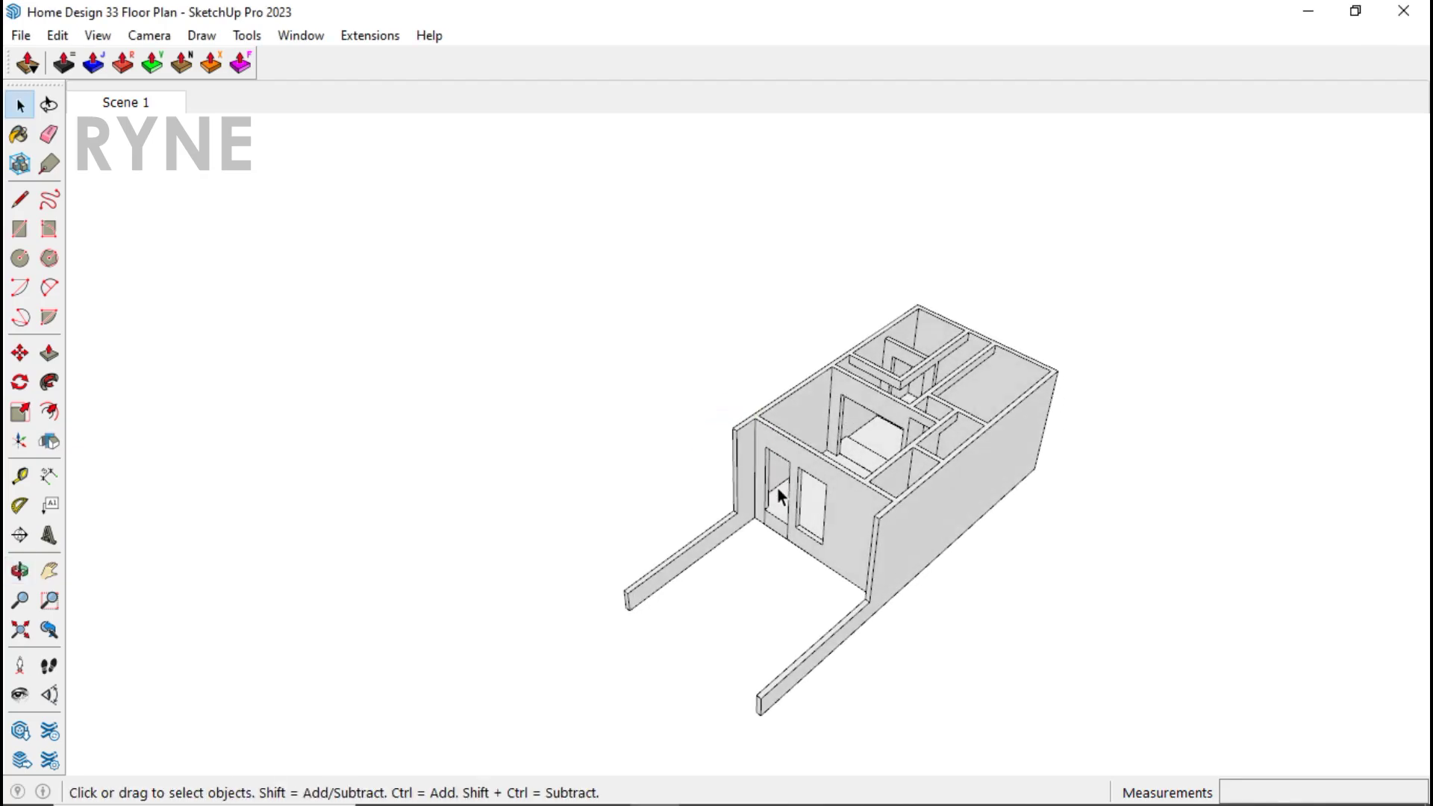
{"action": "key", "text": "r"}
{"action": "left_click", "coordinate": [742, 511]}
{"action": "left_click", "coordinate": [759, 570]}
{"action": "key", "text": "space"}
{"action": "key", "text": "p"}
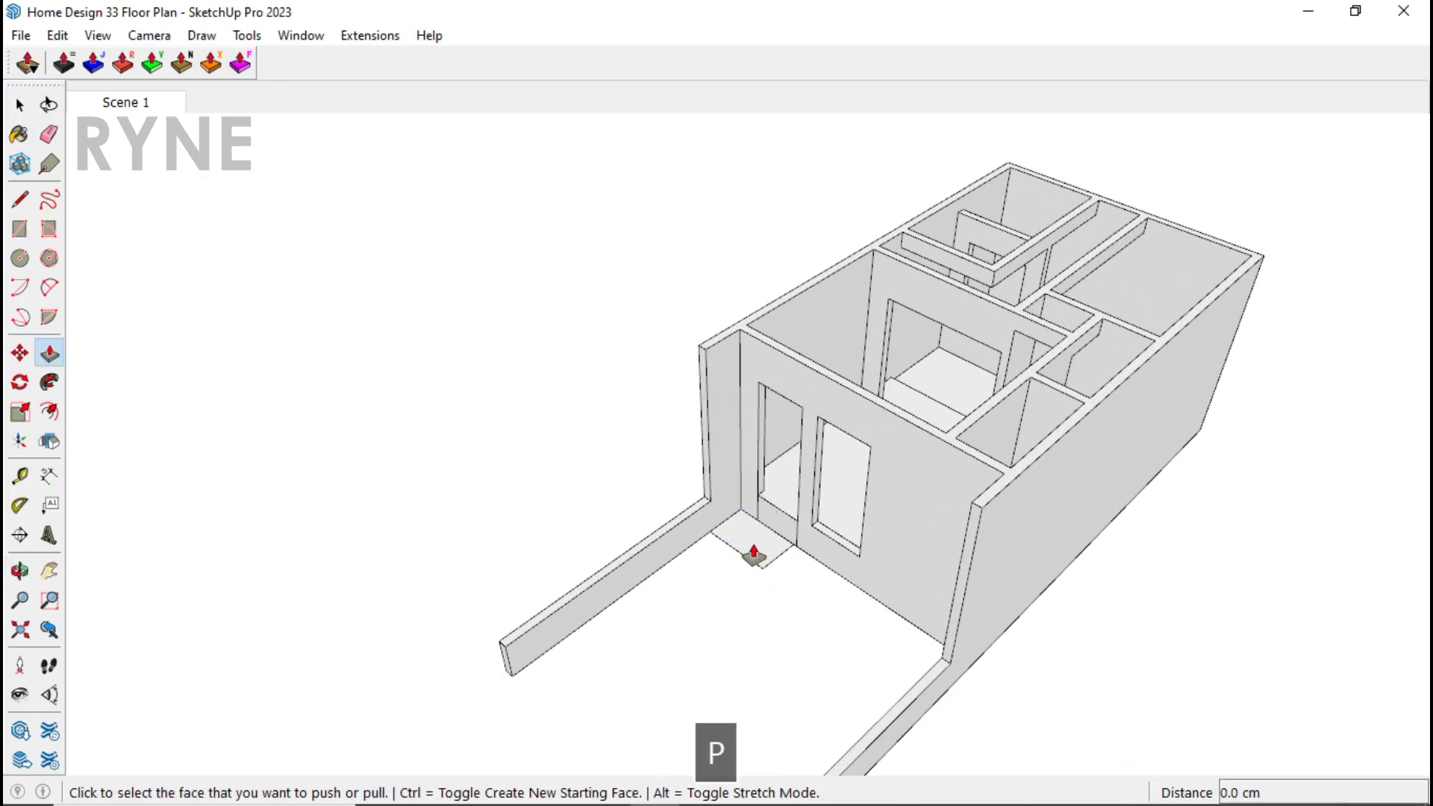
{"action": "left_click", "coordinate": [745, 549]}
{"action": "type", "text": "58"}
{"action": "key", "text": "Return"}
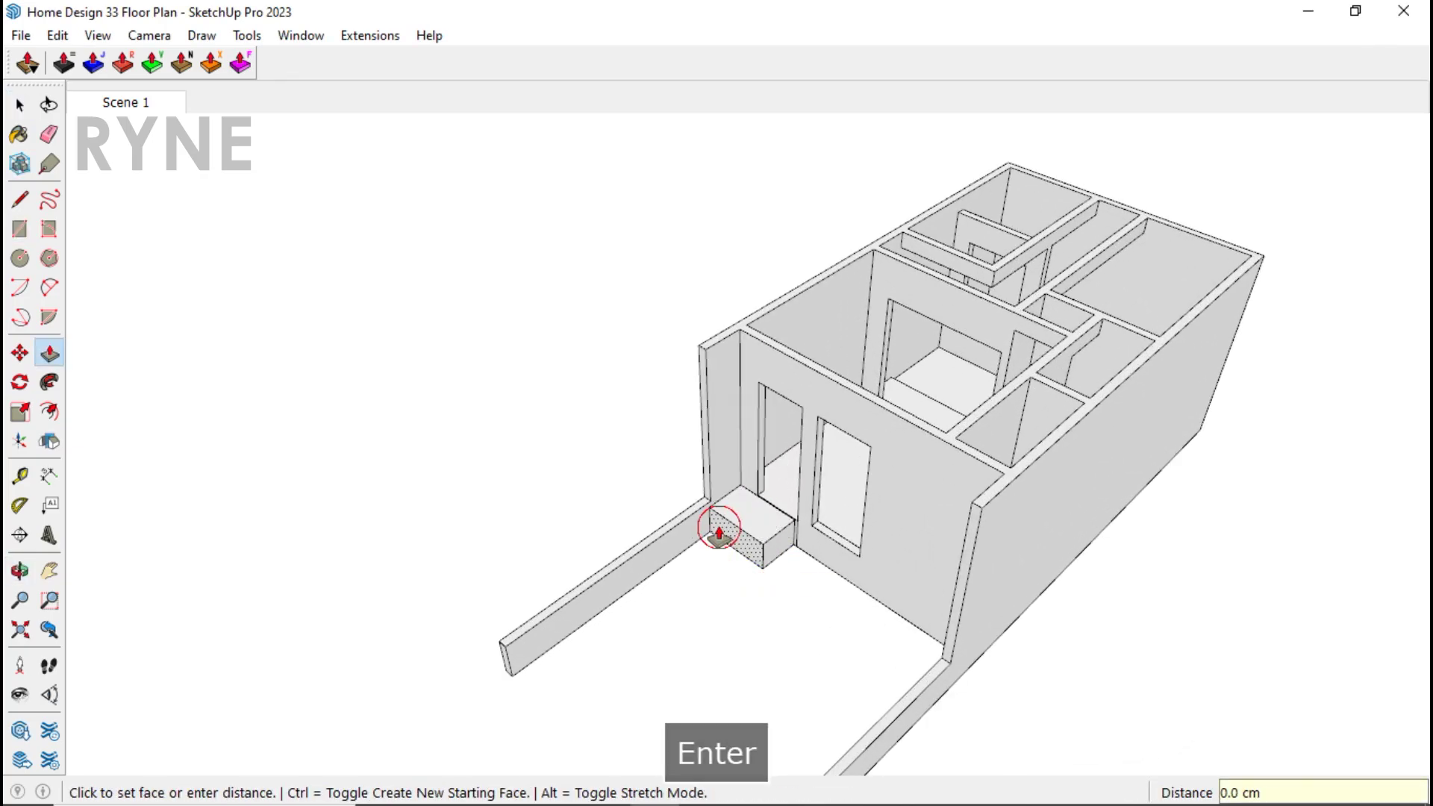
Step: Extend the porch block sideways to the far edge of the front window opening and make it a group
{"action": "left_click", "coordinate": [790, 556]}
{"action": "key", "text": "space"}
{"action": "triple_click", "coordinate": [800, 556]}
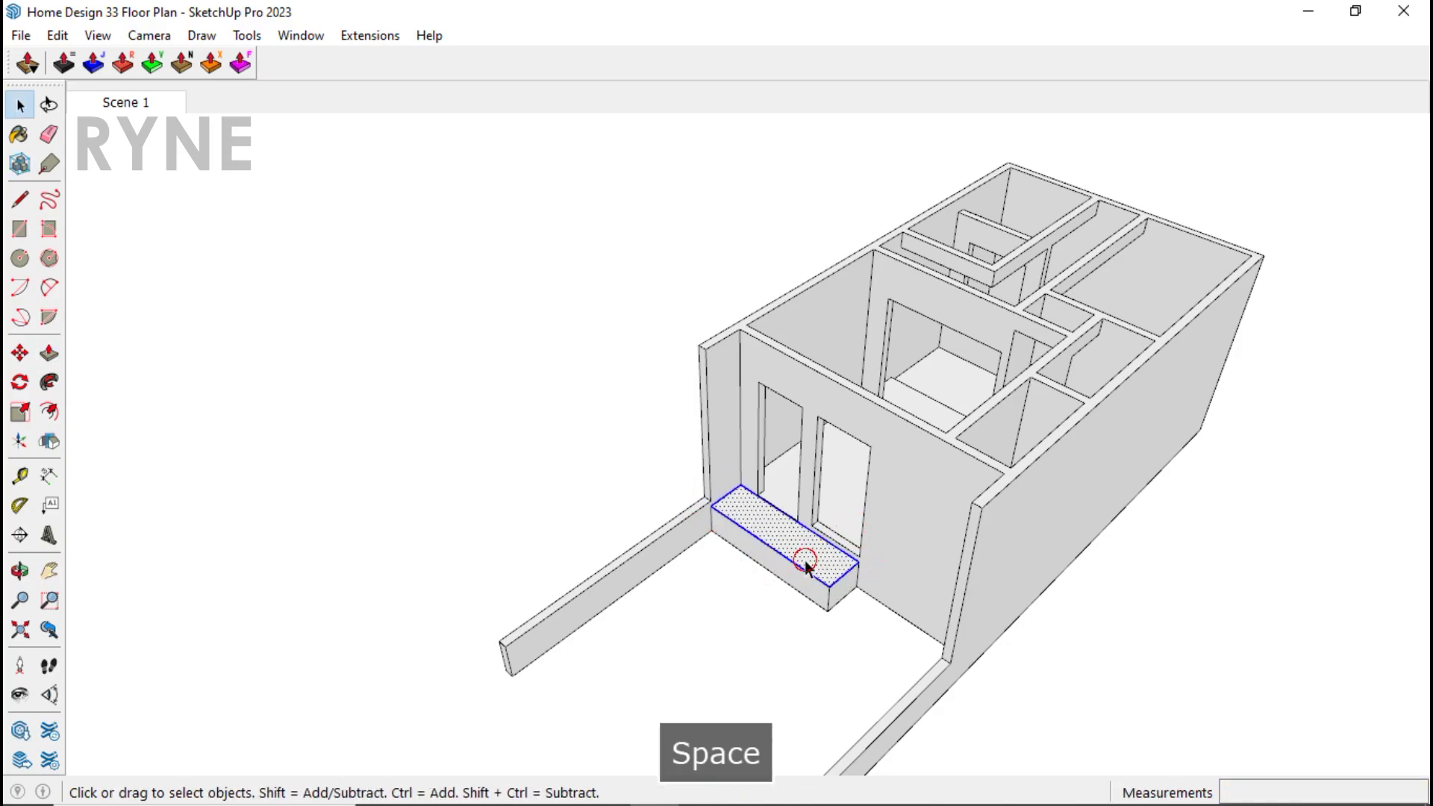
{"action": "right_click", "coordinate": [800, 556]}
{"action": "left_click", "coordinate": [901, 191]}
Step: Draw a reference line from the front side wall's end and a rectangle over the front yard, leaving a strip beside the opposite wall
{"action": "middle_click_drag", "start_coordinate": [903, 192], "coordinate": [1017, 473]}
{"action": "key", "text": "l"}
{"action": "left_click", "coordinate": [1025, 694]}
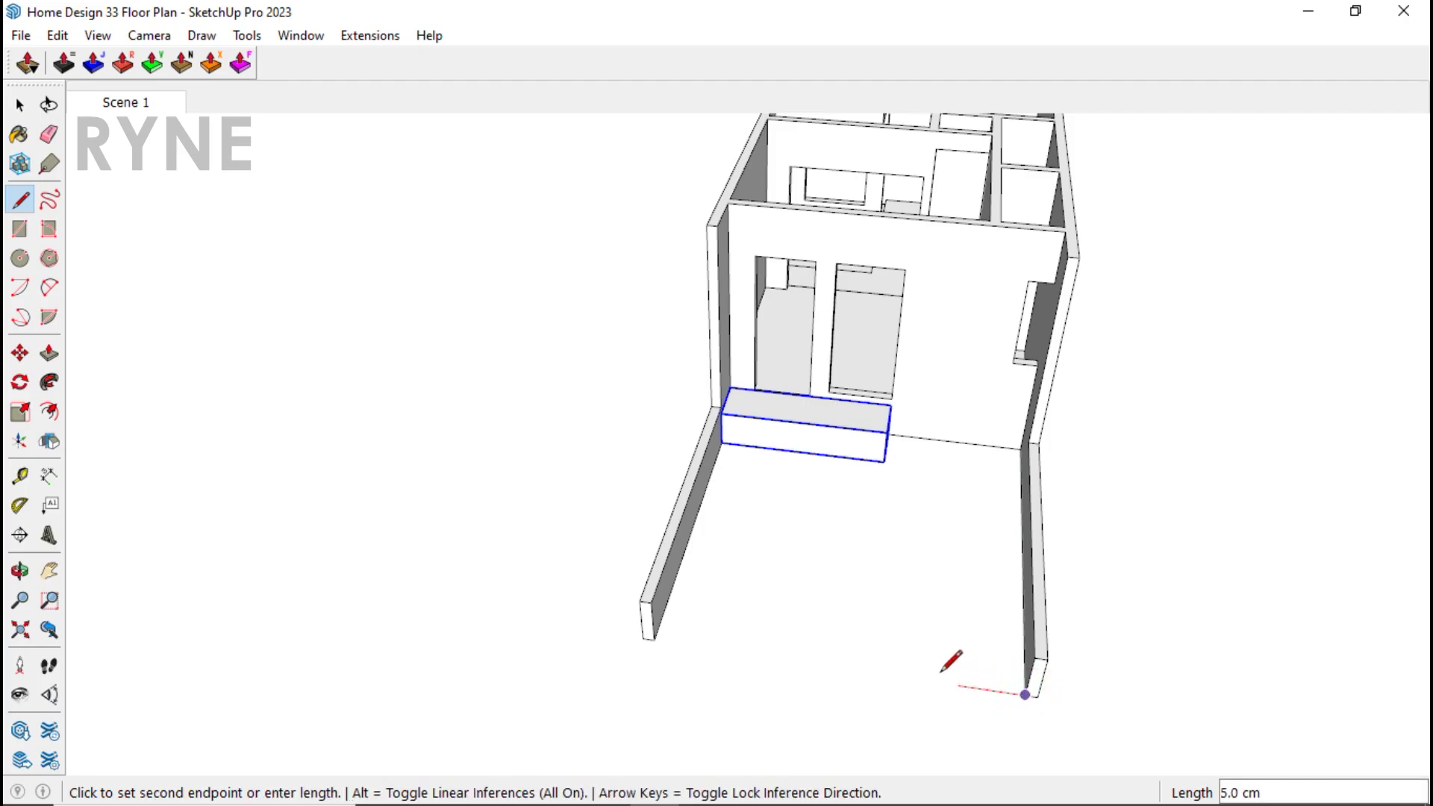
{"action": "key", "text": "Return"}
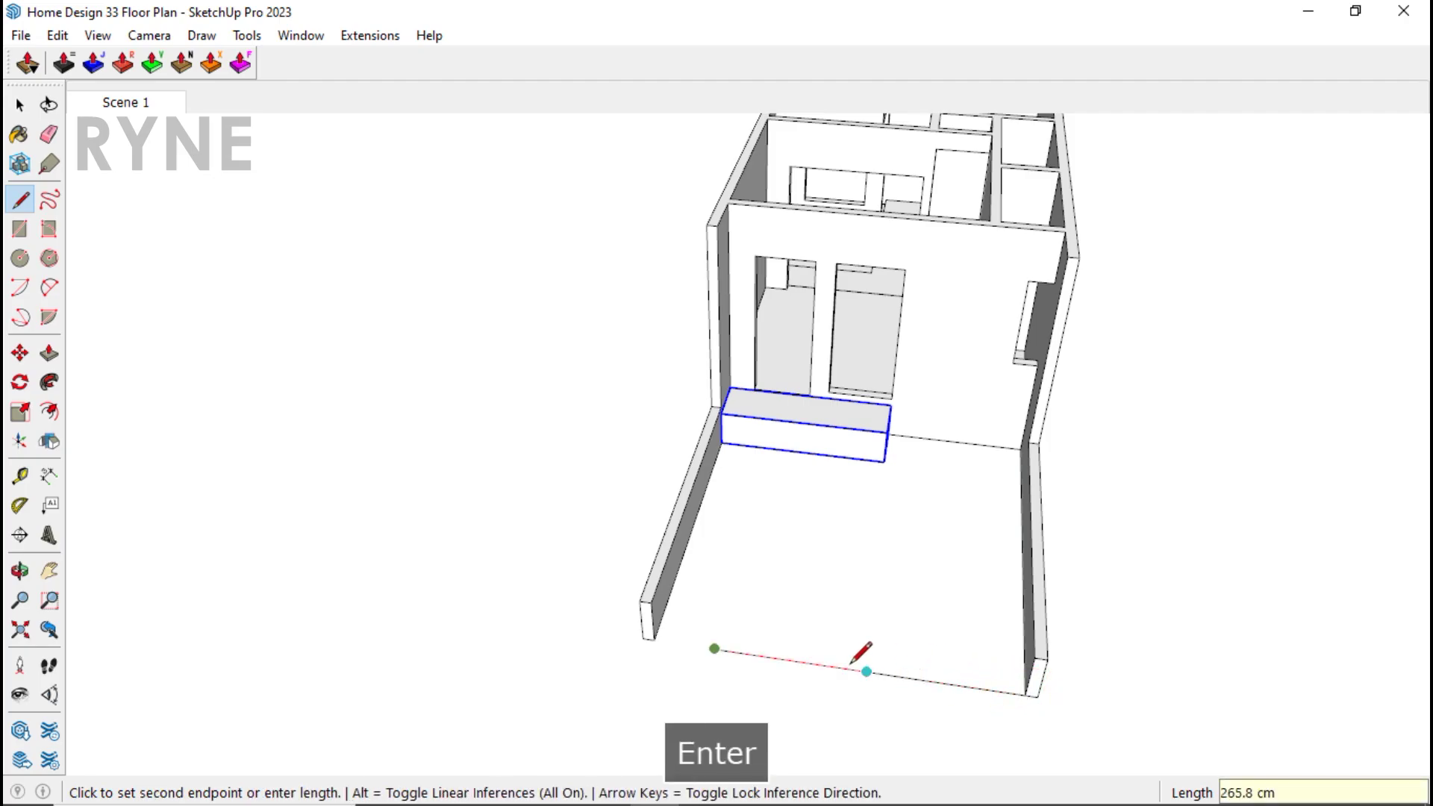
{"action": "key", "text": "e"}
{"action": "key", "text": "r"}
{"action": "left_click", "coordinate": [717, 646]}
{"action": "mouse_move", "coordinate": [717, 647]}
{"action": "middle_mouse_down"}
{"action": "mouse_move", "coordinate": [982, 506]}
{"action": "mouse_move", "coordinate": [870, 486]}
{"action": "middle_mouse_up"}
{"action": "left_click", "coordinate": [1037, 422]}
Step: Extrude the front yard rectangle 40 cm into a slab
{"action": "key", "text": "space"}
{"action": "key", "text": "p"}
{"action": "left_click", "coordinate": [870, 486]}
{"action": "type", "text": "4"}
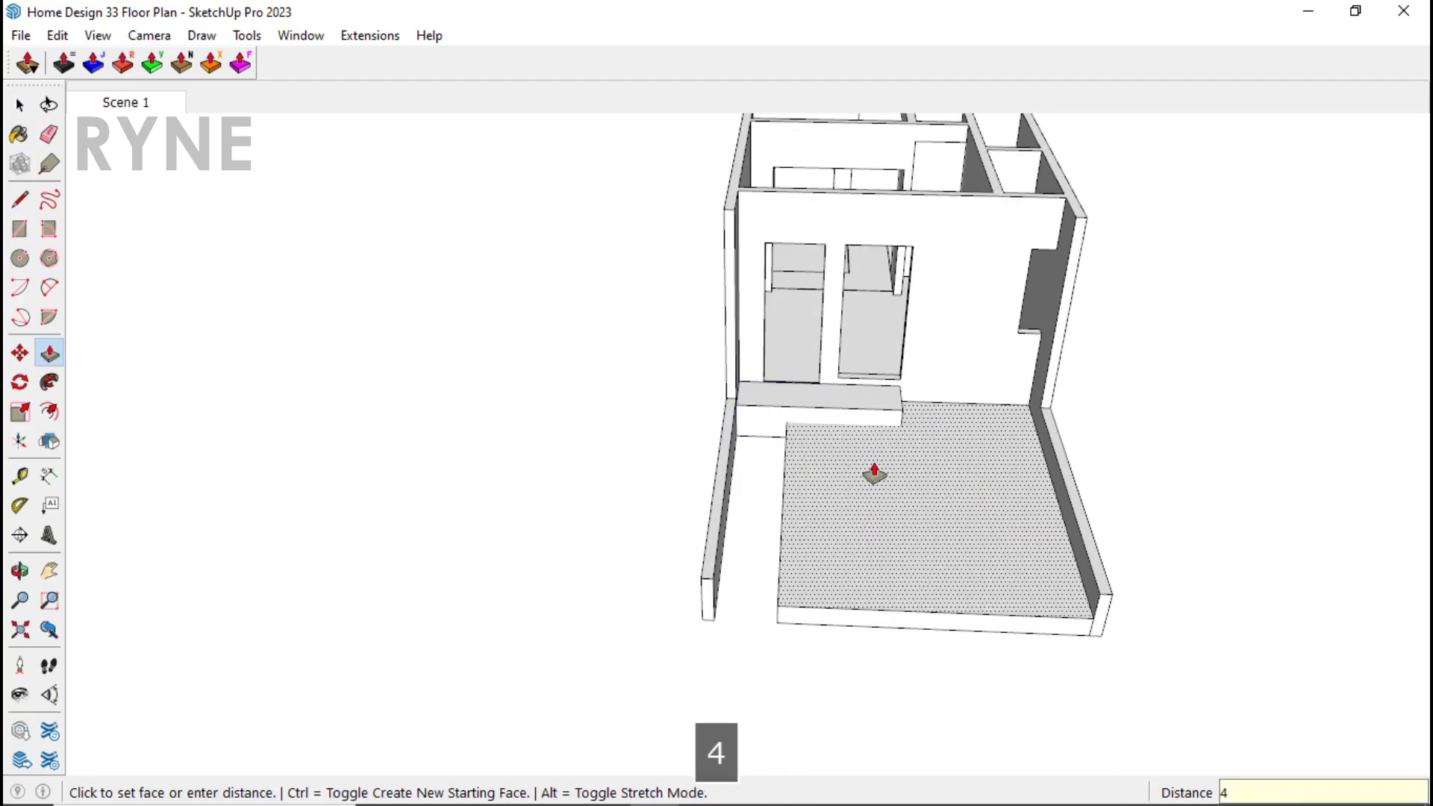
{"action": "type", "text": "0"}
{"action": "key", "text": "Return"}
{"action": "key", "text": "space"}
Step: Lower the slab's front top edge 15 cm along the vertical axis to slope the surface
{"action": "middle_click_drag", "start_coordinate": [843, 600], "coordinate": [856, 536]}
{"action": "key", "text": "m"}
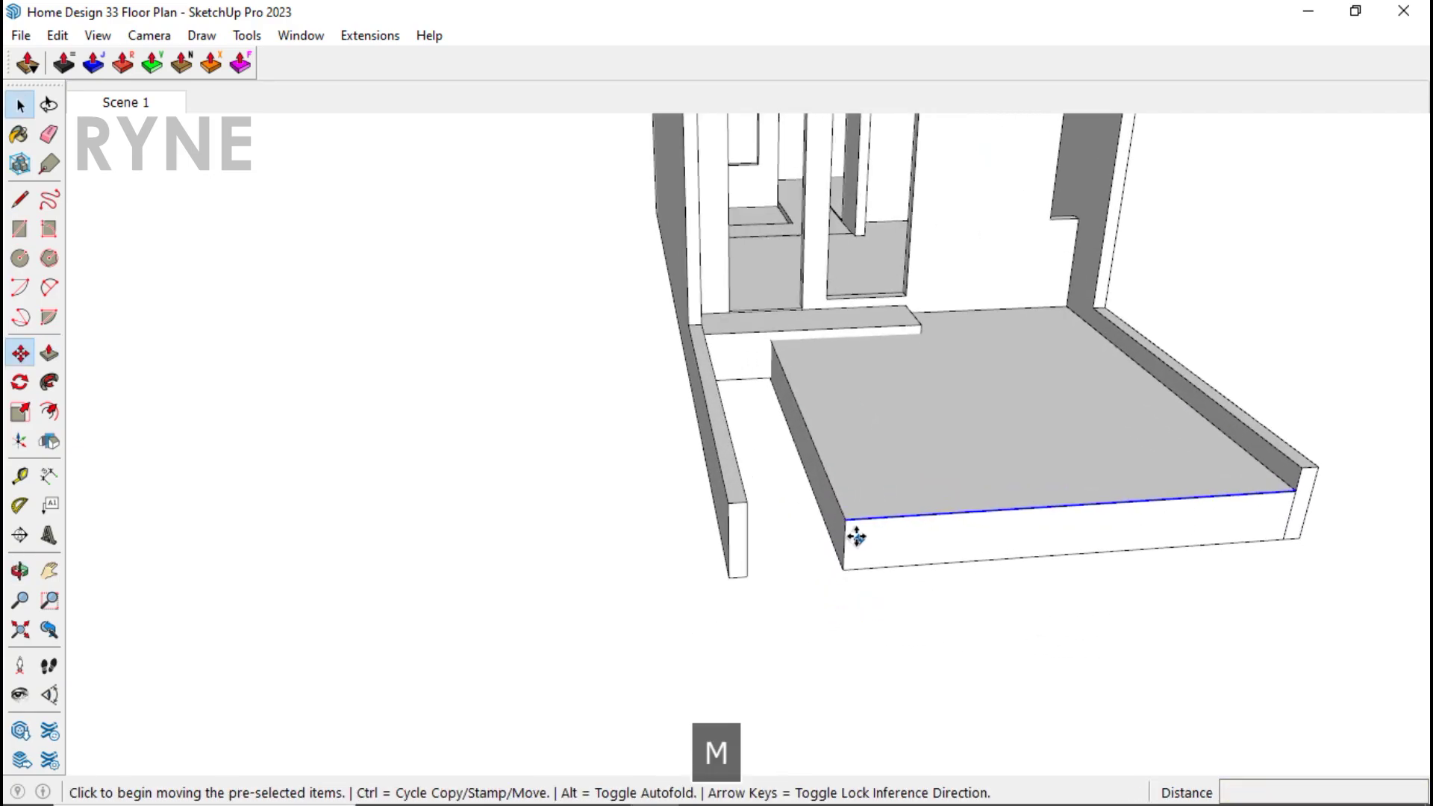
{"action": "left_click", "coordinate": [850, 527]}
{"action": "key", "text": "Up"}
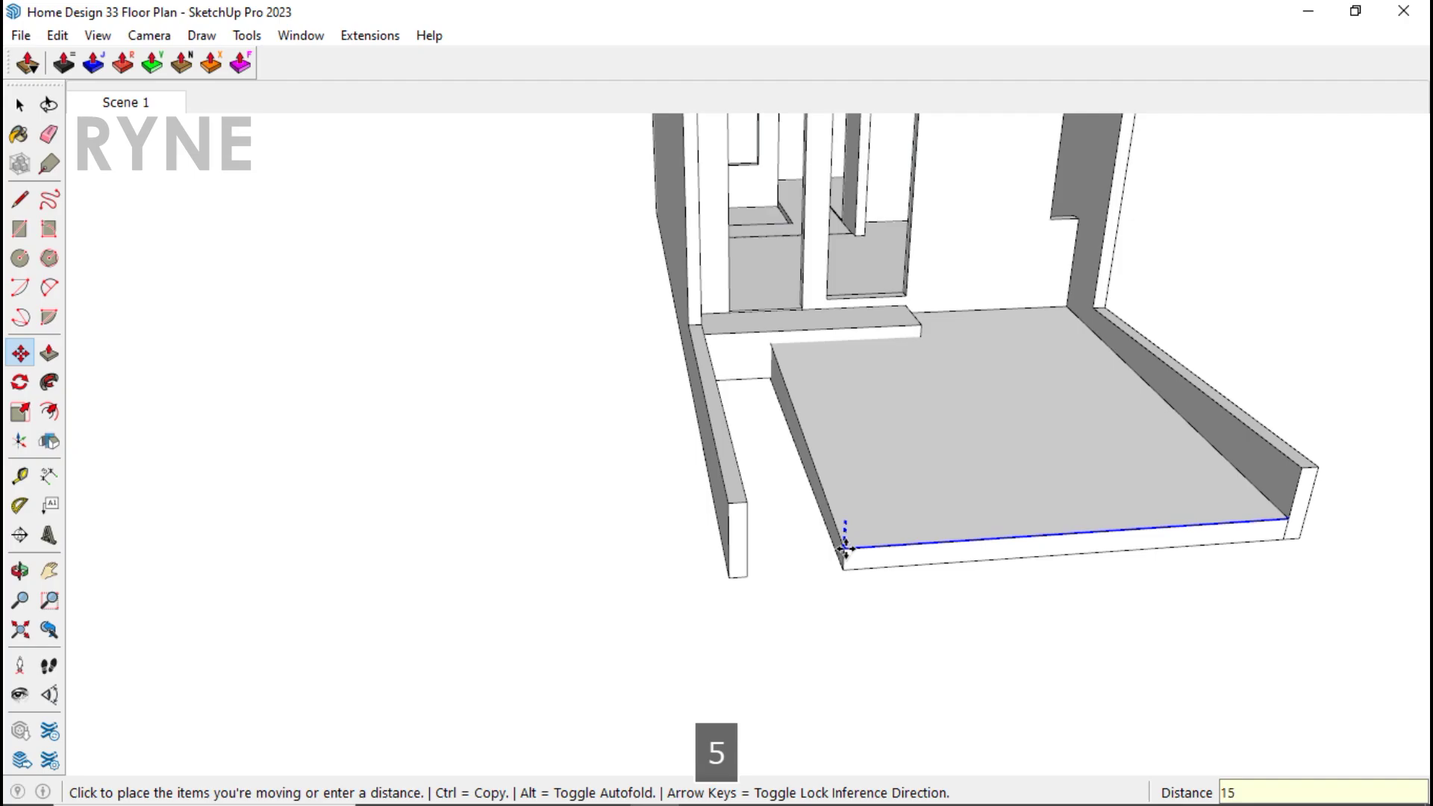
{"action": "key", "text": "Return"}
Step: Select the entire sloped front yard slab and make it a group
{"action": "key", "text": "space"}
{"action": "triple_click", "coordinate": [905, 515]}
{"action": "right_click", "coordinate": [905, 515]}
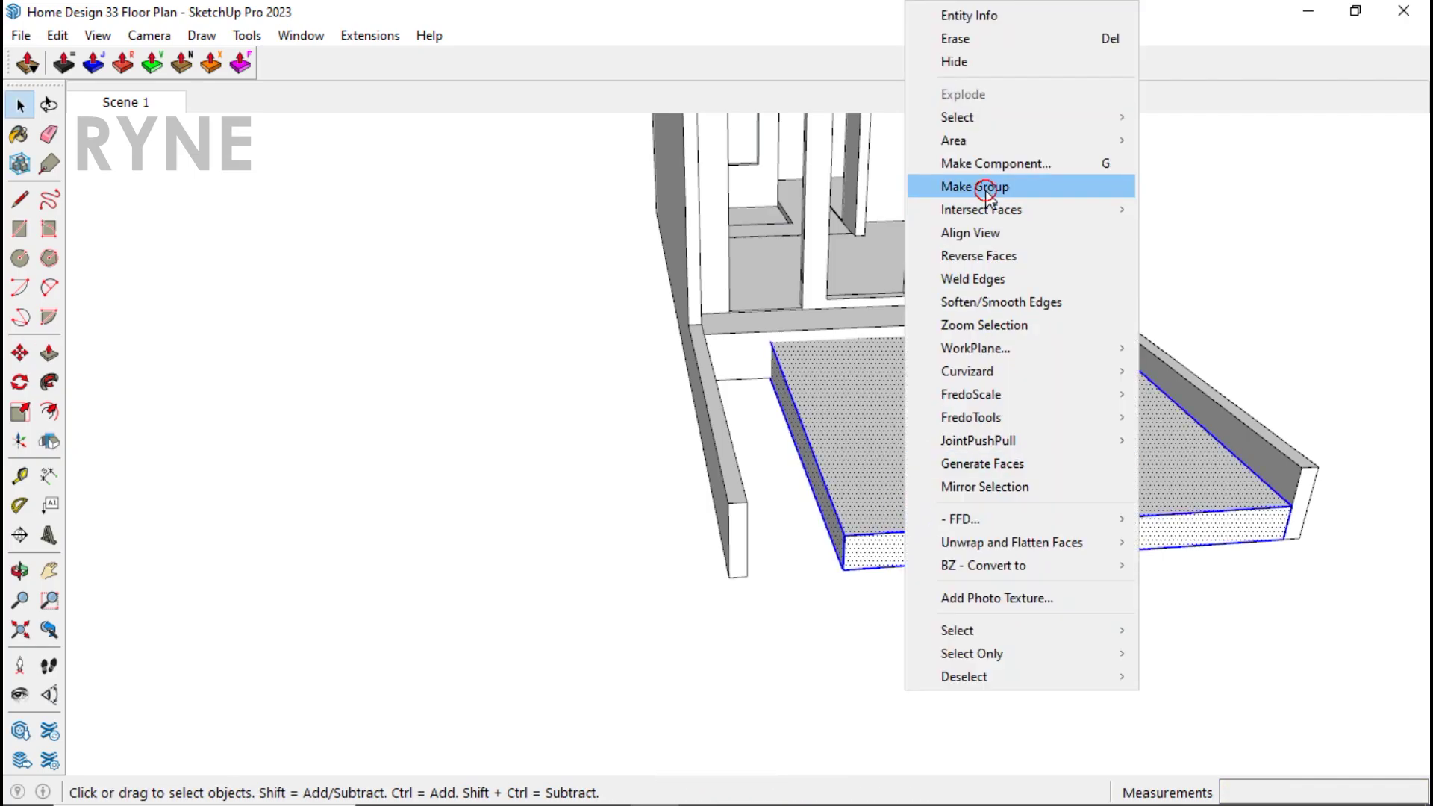
{"action": "left_click", "coordinate": [985, 187]}
Step: Trace the sloped side face of the slab facing the empty strip with lines to form a new face
{"action": "middle_click_drag", "start_coordinate": [896, 373], "coordinate": [768, 343]}
{"action": "key", "text": "l"}
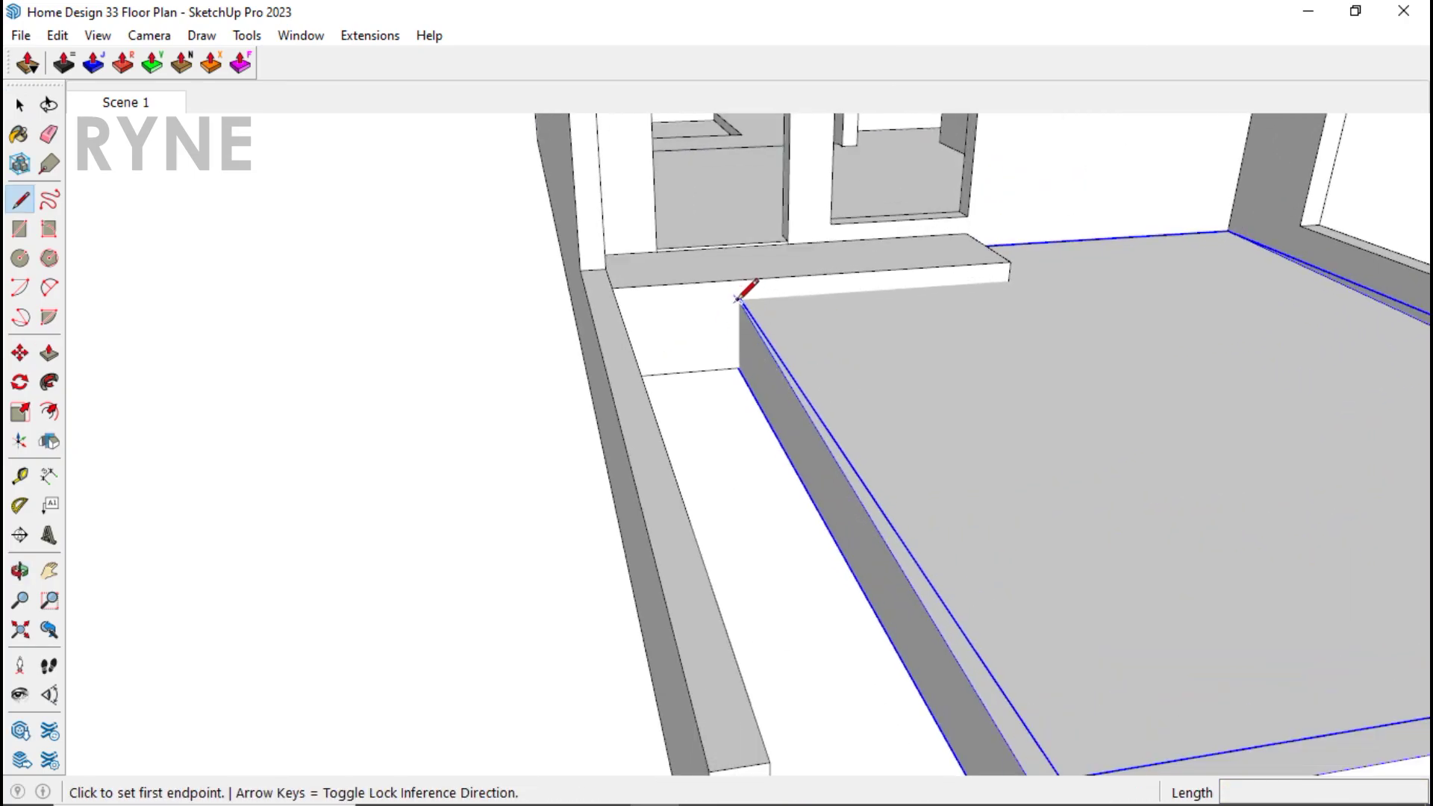
{"action": "left_click", "coordinate": [737, 299]}
{"action": "scroll", "coordinate": [737, 366], "scroll_direction": "down", "scroll_amount": 3}
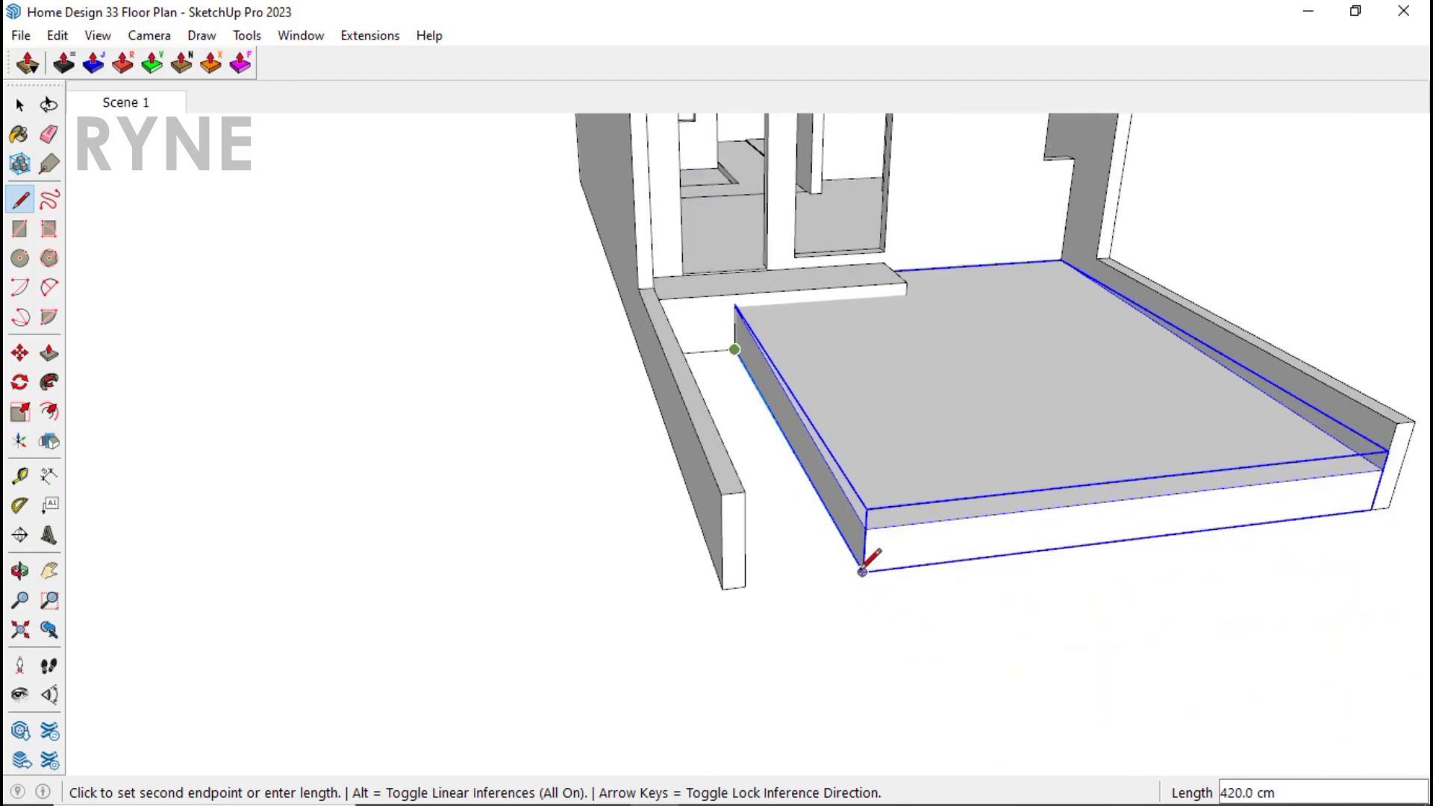
{"action": "left_click", "coordinate": [737, 304]}
{"action": "key", "text": "space"}
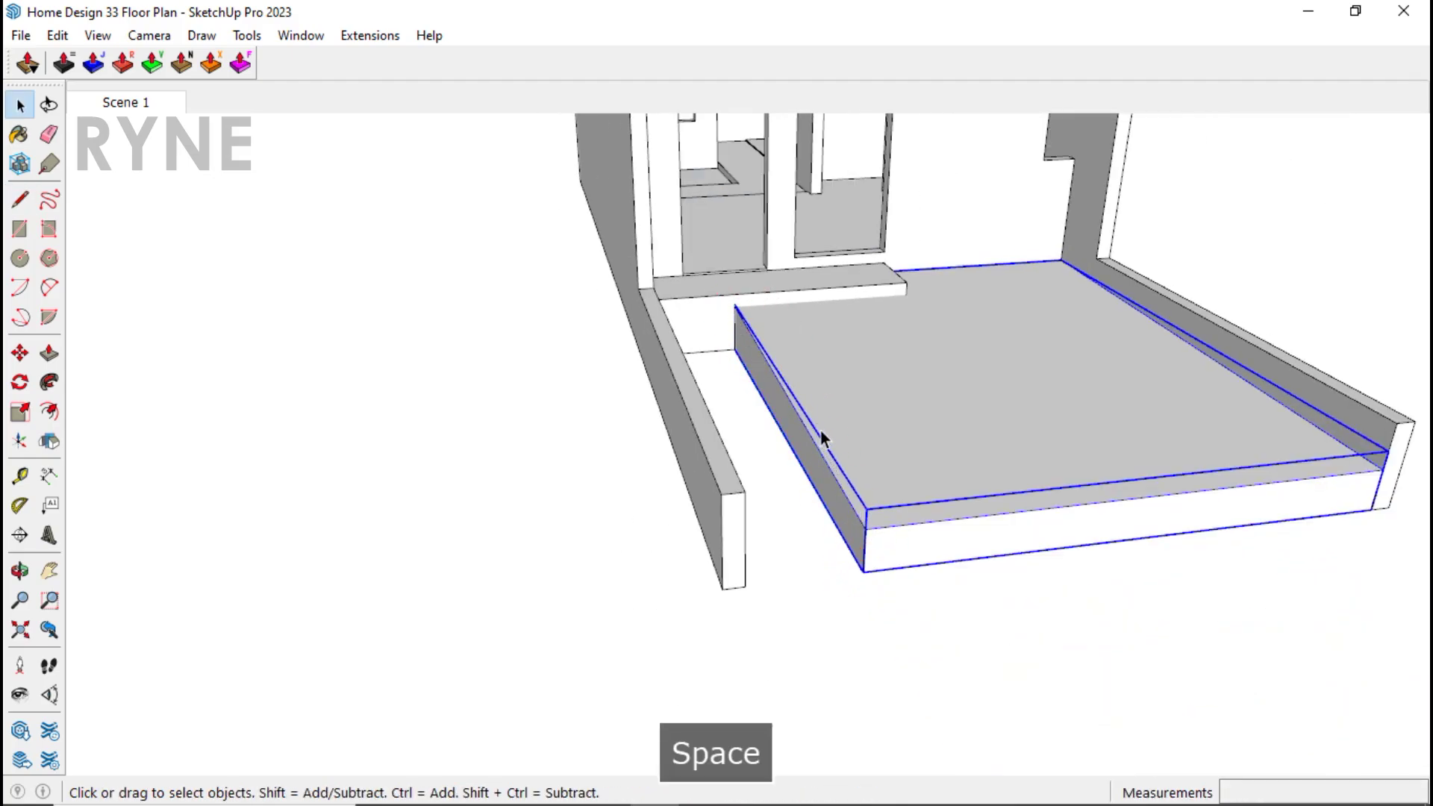
Step: Extrude the traced side face 80 cm across the empty strip to the side wall
{"action": "middle_click_drag", "start_coordinate": [825, 439], "coordinate": [771, 445]}
{"action": "key", "text": "p"}
{"action": "left_click", "coordinate": [771, 445]}
{"action": "left_click", "coordinate": [674, 390]}
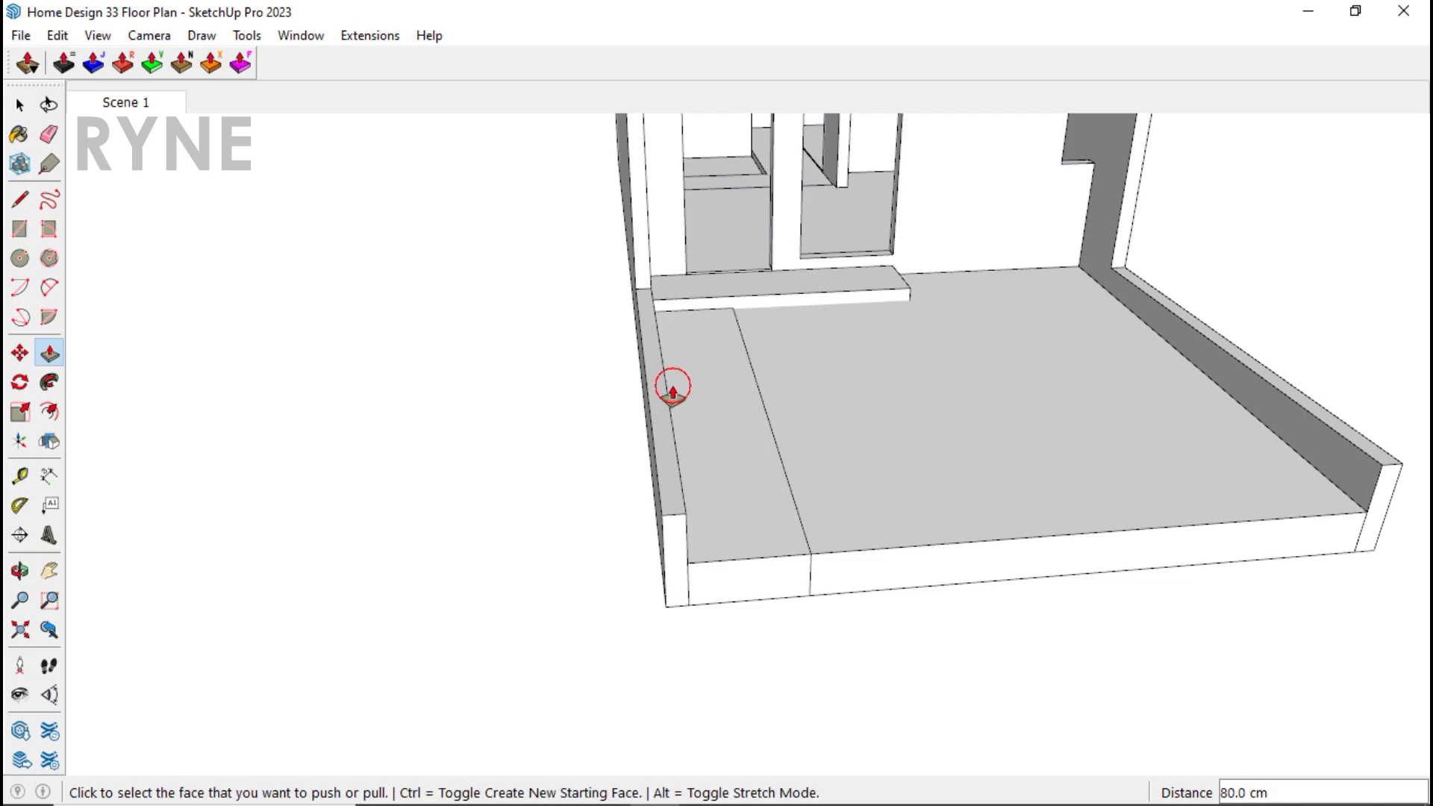
Step: Lower the side strip's top face about 5 cm along the vertical axis and make the strip a group
{"action": "key", "text": "space"}
{"action": "left_click", "coordinate": [729, 480]}
{"action": "scroll", "coordinate": [768, 493], "scroll_direction": "up", "scroll_amount": 2}
{"action": "key", "text": "m"}
{"action": "left_click", "coordinate": [770, 486]}
{"action": "key", "text": "Up"}
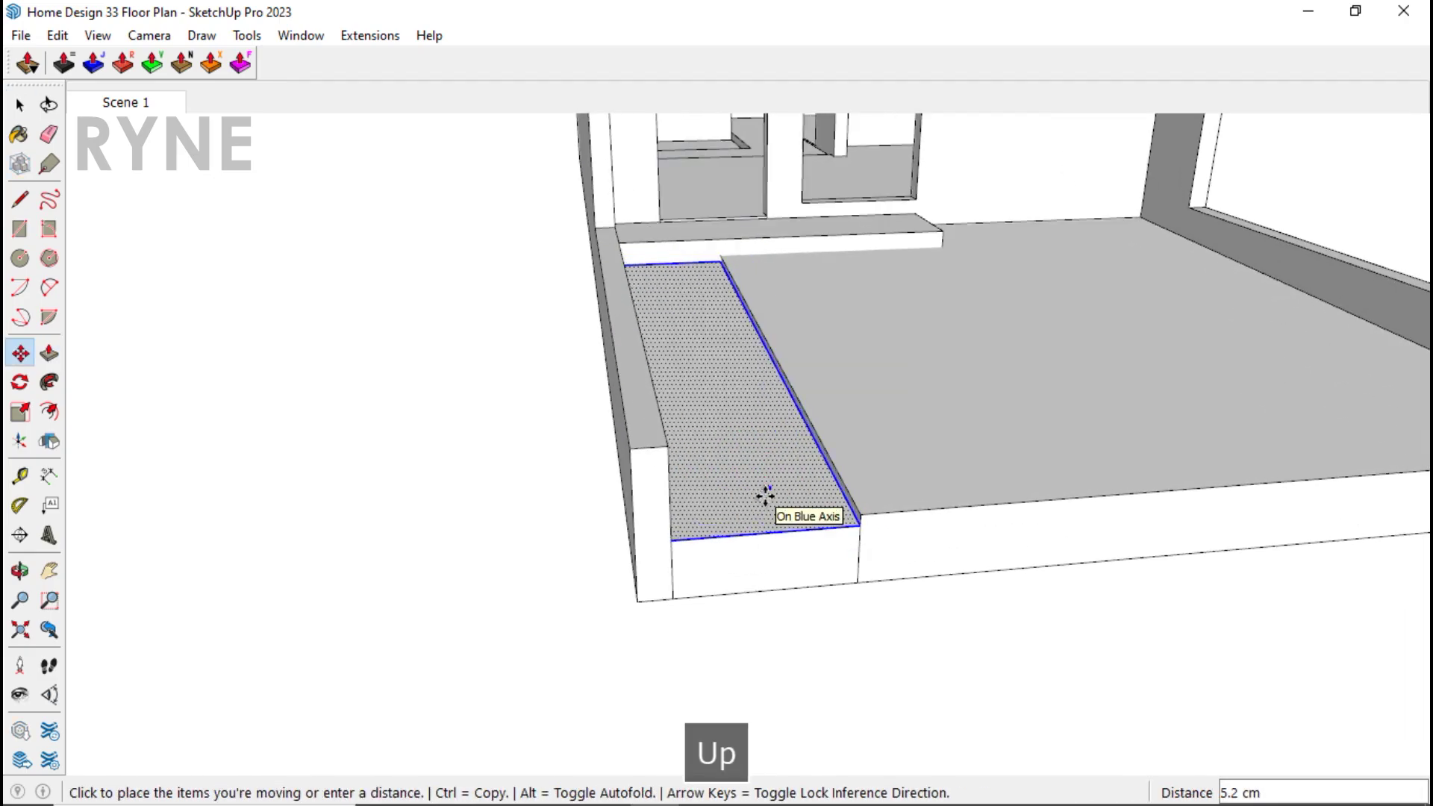
{"action": "key", "text": "space"}
{"action": "right_click", "coordinate": [746, 529]}
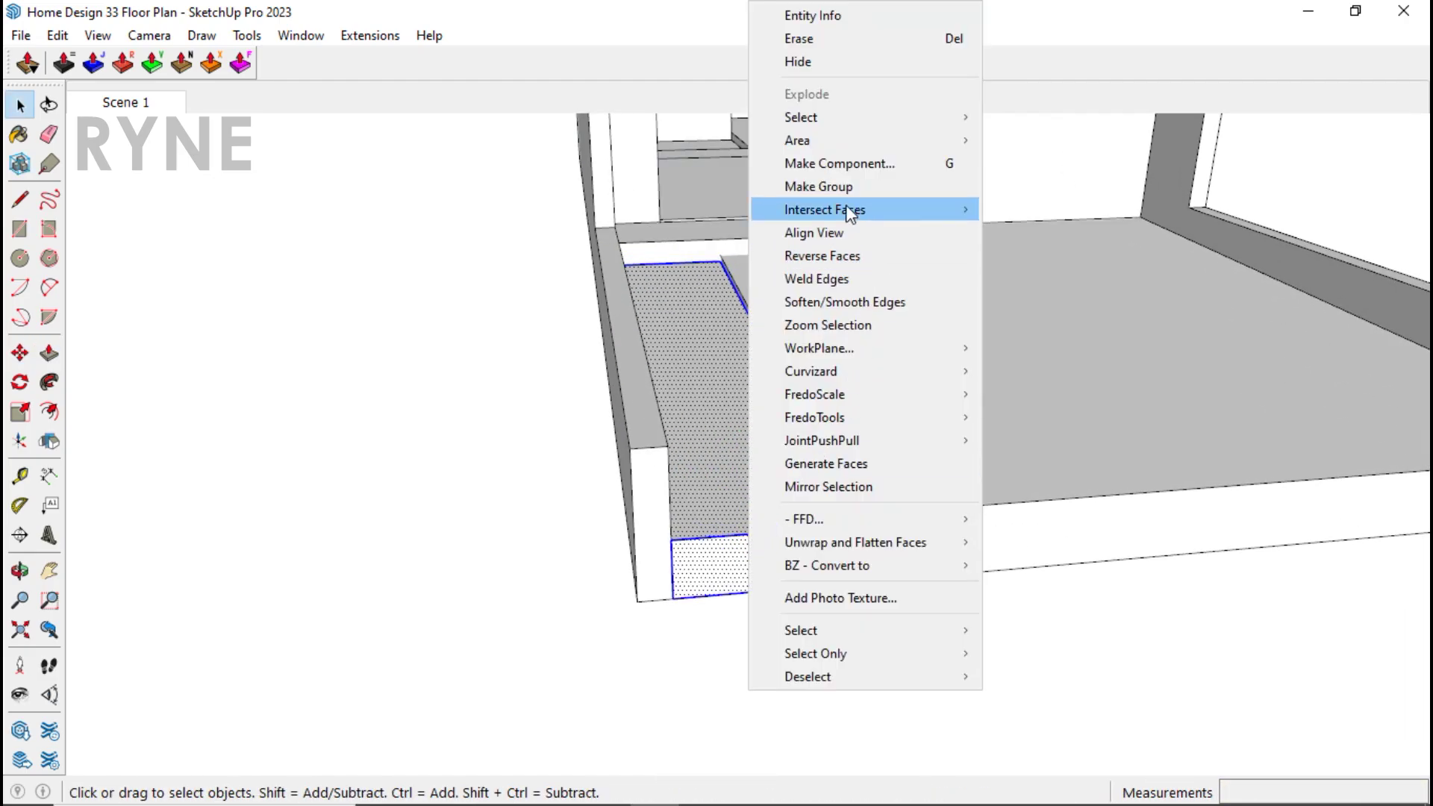
{"action": "left_click", "coordinate": [788, 443]}
Step: Trim the raised porch slab with the side strip group using the solid Trim tool
{"action": "scroll", "coordinate": [767, 633], "scroll_direction": "down", "scroll_amount": 3}
{"action": "middle_click_drag", "start_coordinate": [767, 634], "coordinate": [793, 381]}
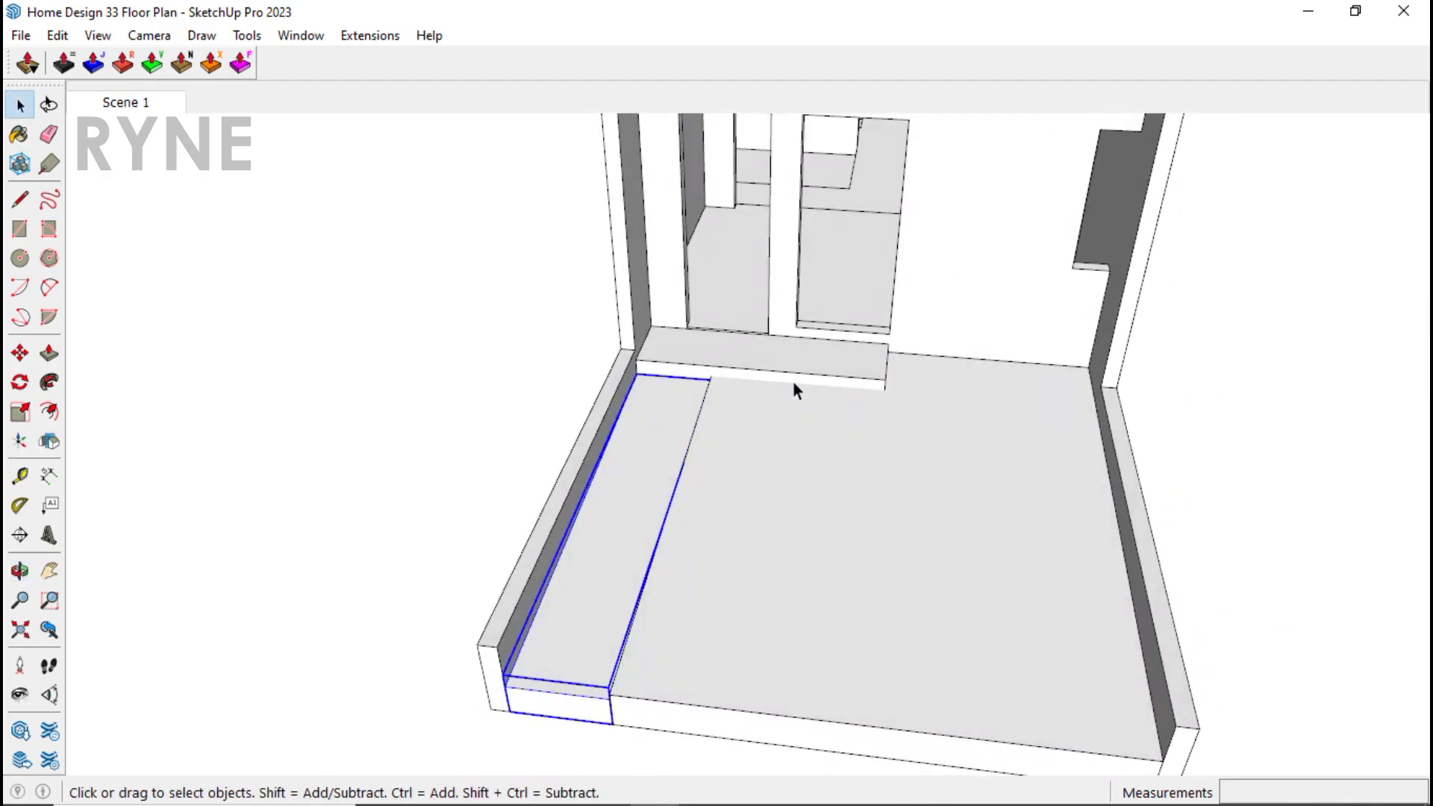
{"action": "left_click", "coordinate": [246, 36]}
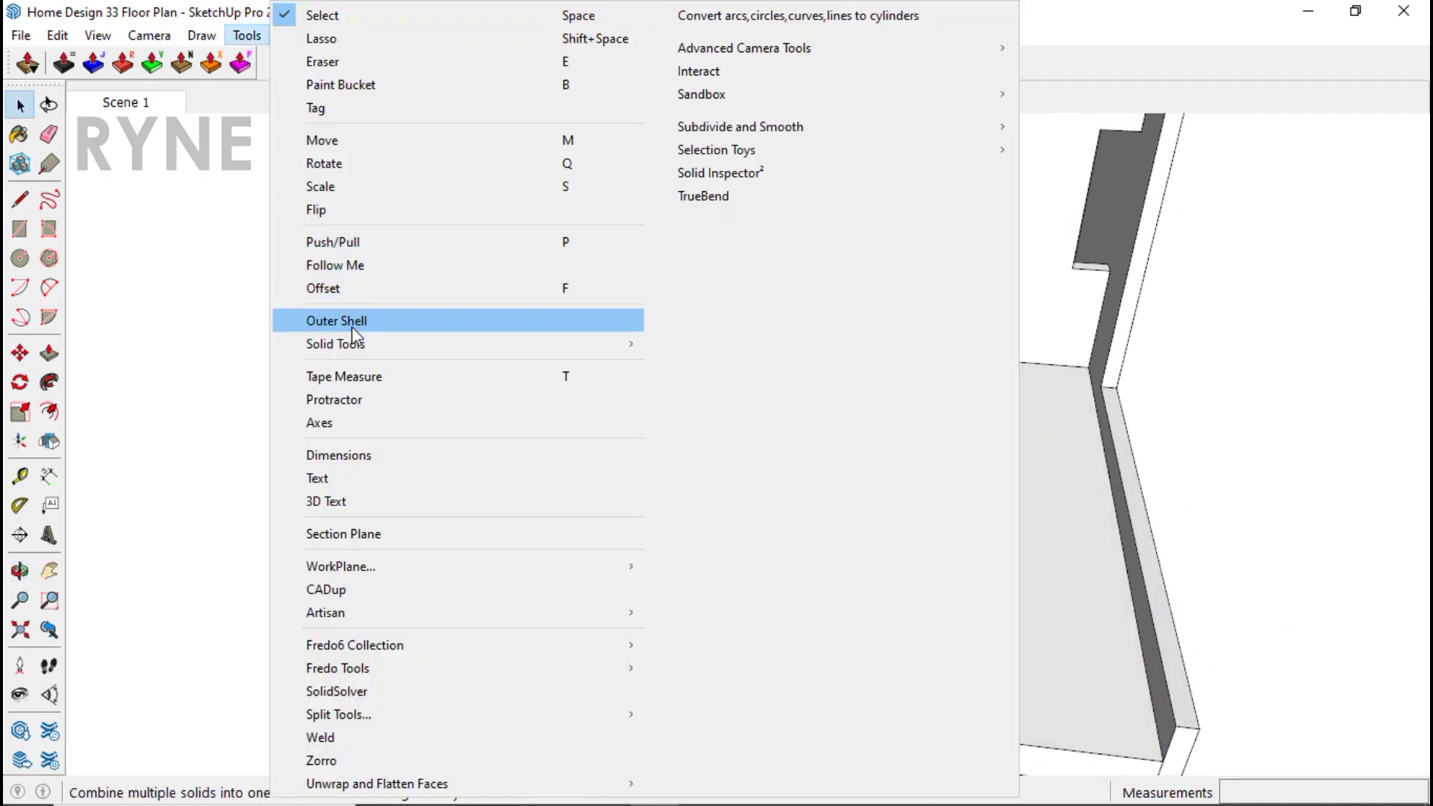
{"action": "mouse_move", "coordinate": [354, 344]}
{"action": "left_click", "coordinate": [713, 418]}
{"action": "key", "text": "space"}
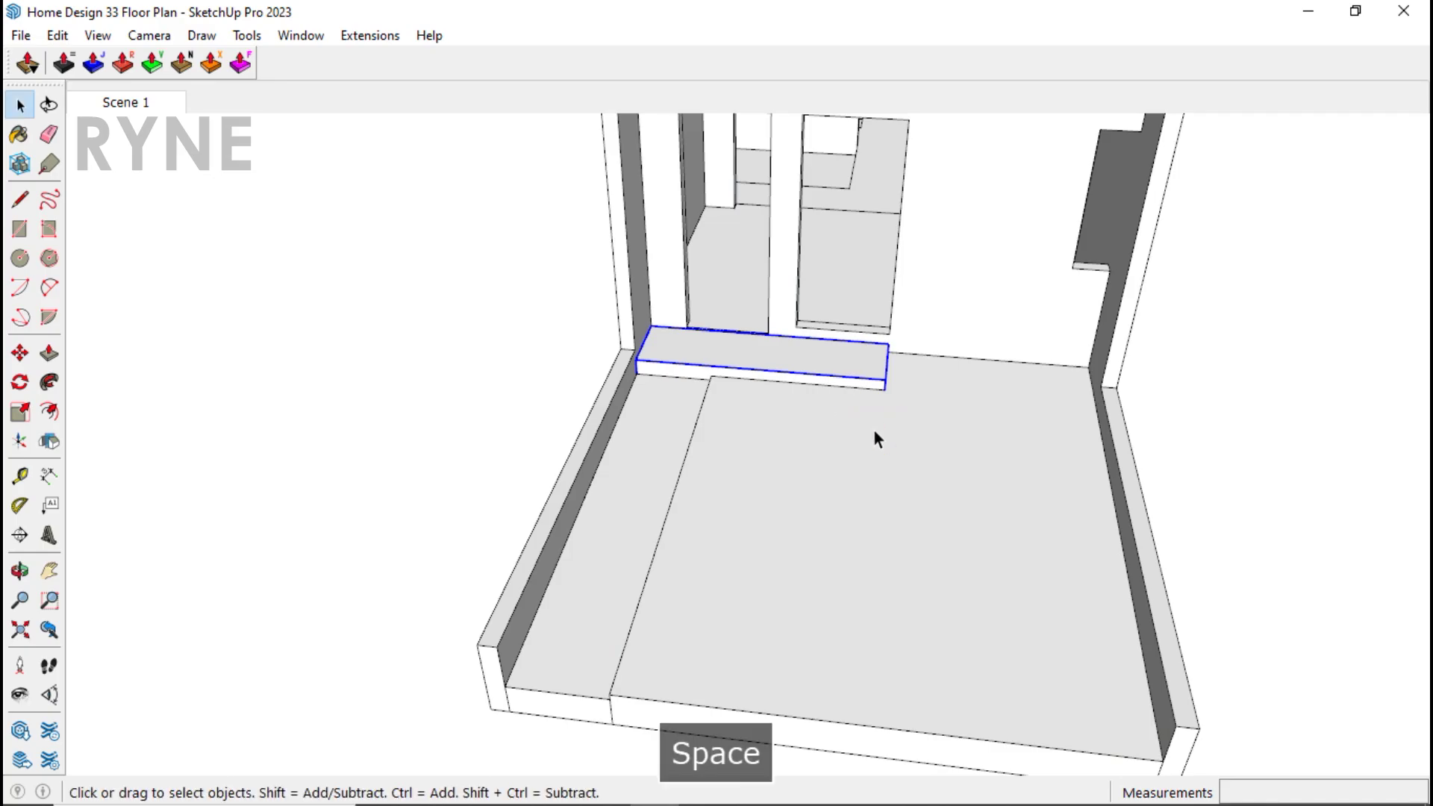
Step: Unhide the hidden floor plan drawings so the stair layout can be traced
{"action": "middle_click_drag", "start_coordinate": [874, 438], "coordinate": [1129, 502]}
{"action": "middle_click_drag", "start_coordinate": [1109, 446], "coordinate": [1135, 614]}
{"action": "scroll", "coordinate": [630, 671], "scroll_direction": "down", "scroll_amount": 3}
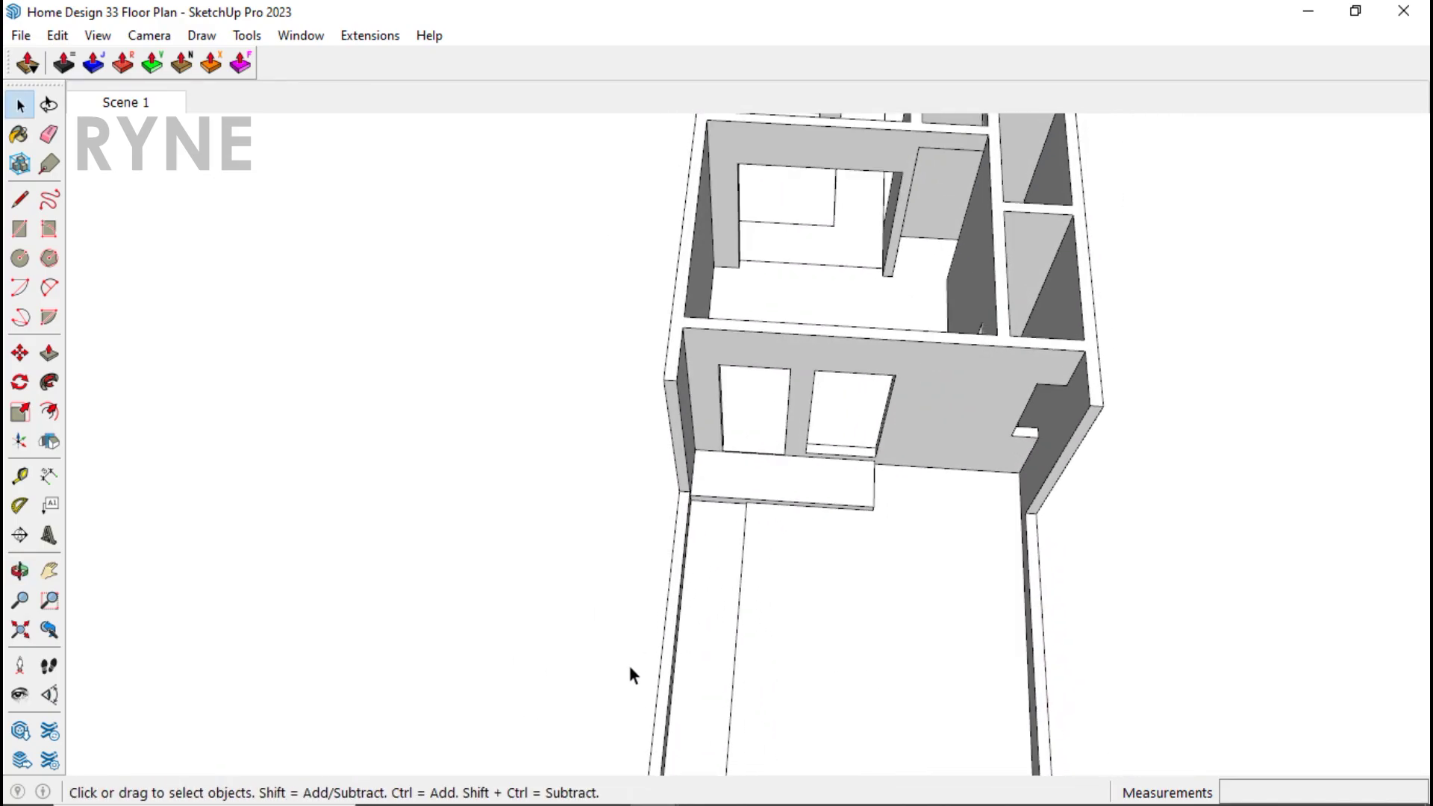
{"action": "scroll", "coordinate": [797, 353], "scroll_direction": "up", "scroll_amount": 5}
{"action": "middle_click_drag", "start_coordinate": [797, 354], "coordinate": [598, 358]}
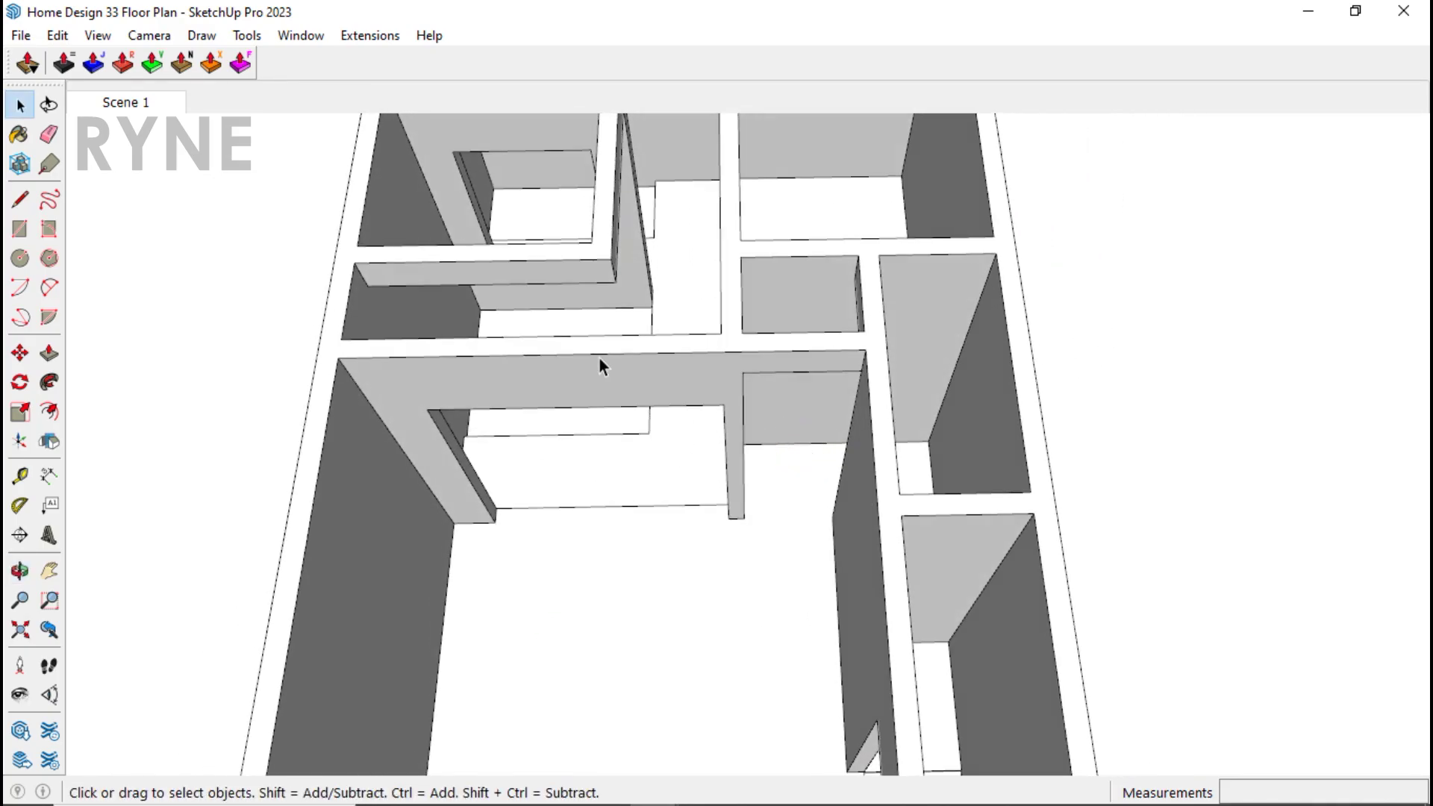
{"action": "left_click", "coordinate": [58, 35]}
{"action": "mouse_move", "coordinate": [283, 362]}
{"action": "left_click", "coordinate": [400, 412]}
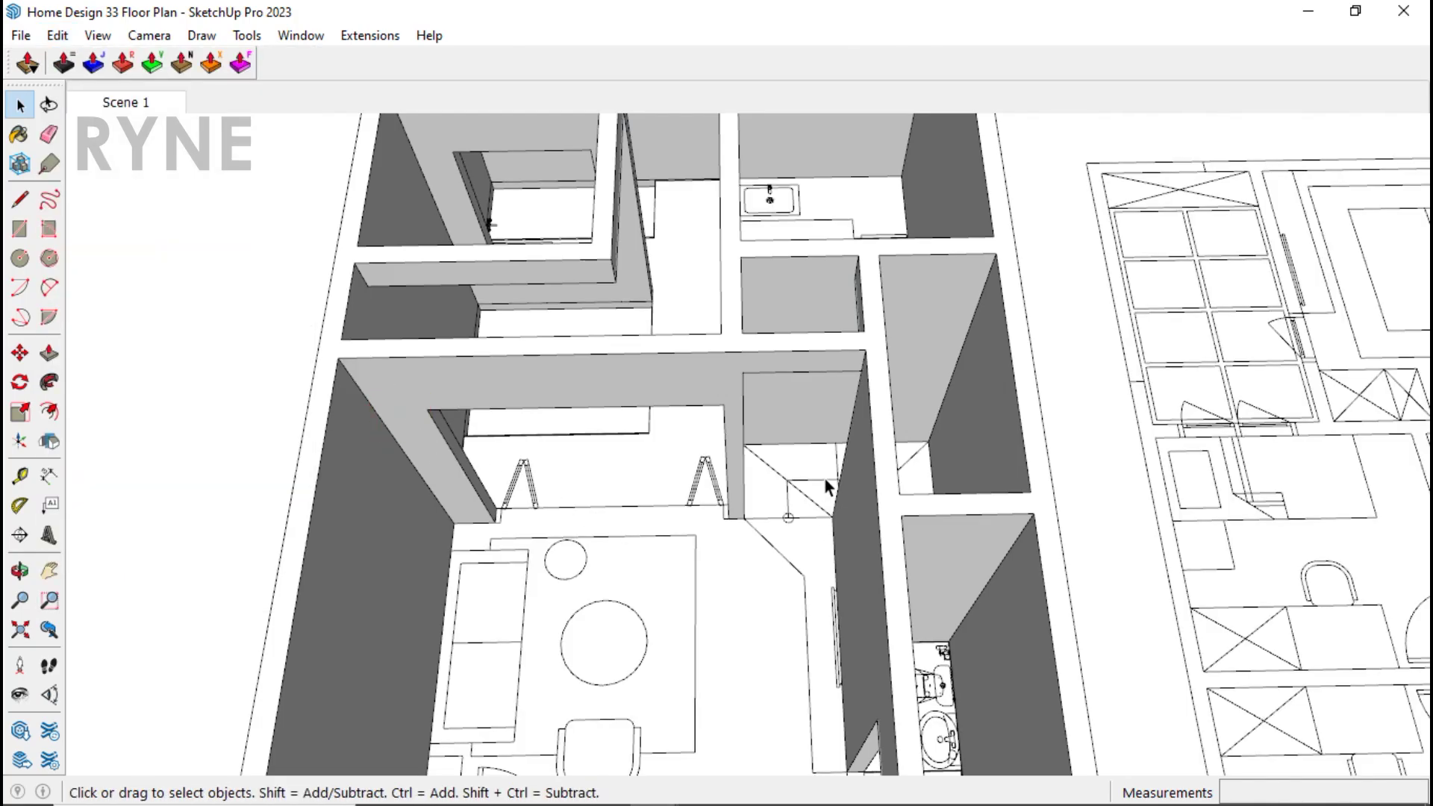
Step: Draw a 93.7 by 80 cm rectangle over one half of the stair turn in the plan and split it with a diagonal line
{"action": "middle_click_drag", "start_coordinate": [826, 487], "coordinate": [864, 518]}
{"action": "scroll", "coordinate": [797, 560], "scroll_direction": "up", "scroll_amount": 5}
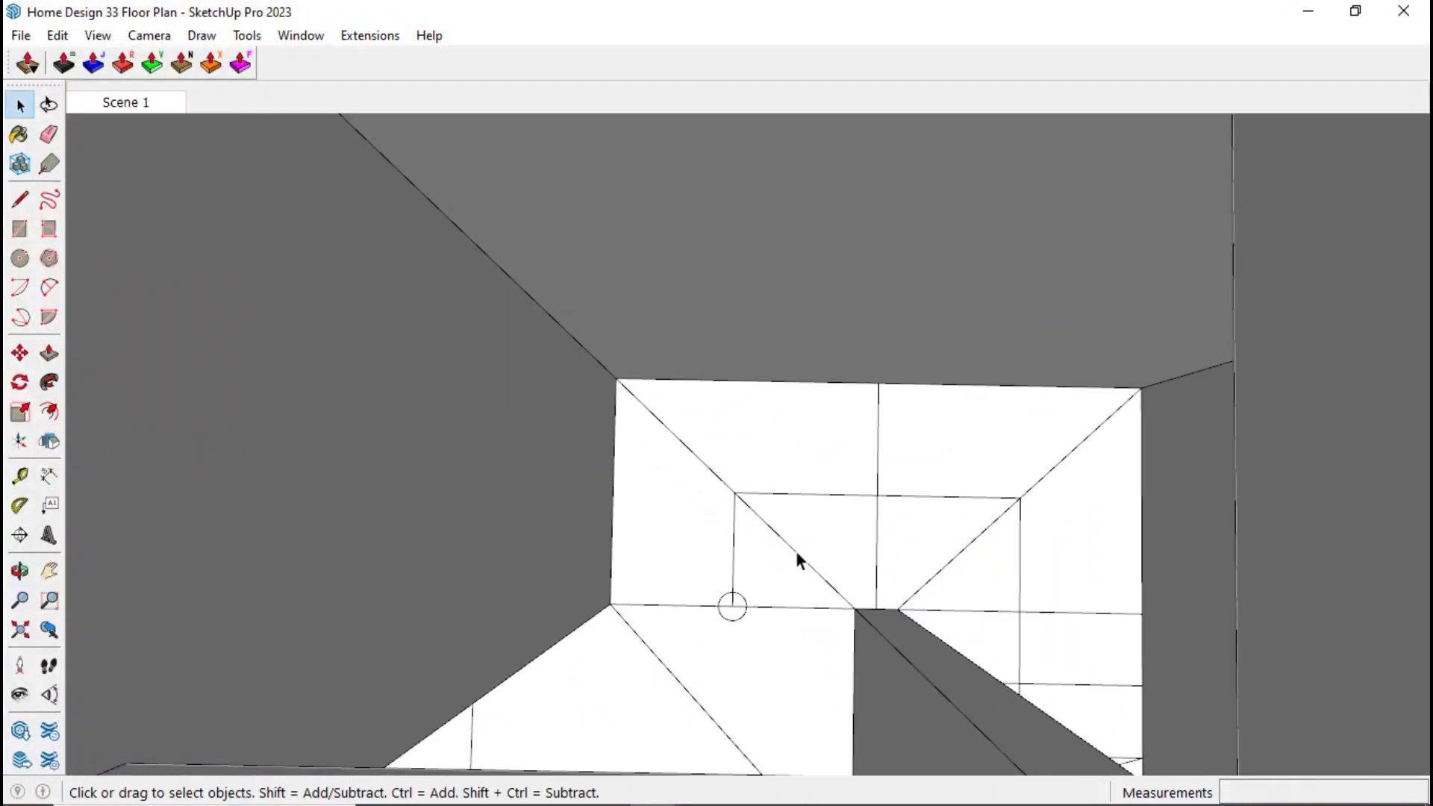
{"action": "scroll", "coordinate": [796, 554], "scroll_direction": "up", "scroll_amount": 1}
{"action": "key", "text": "r"}
{"action": "left_click", "coordinate": [598, 361]}
{"action": "left_click", "coordinate": [885, 614]}
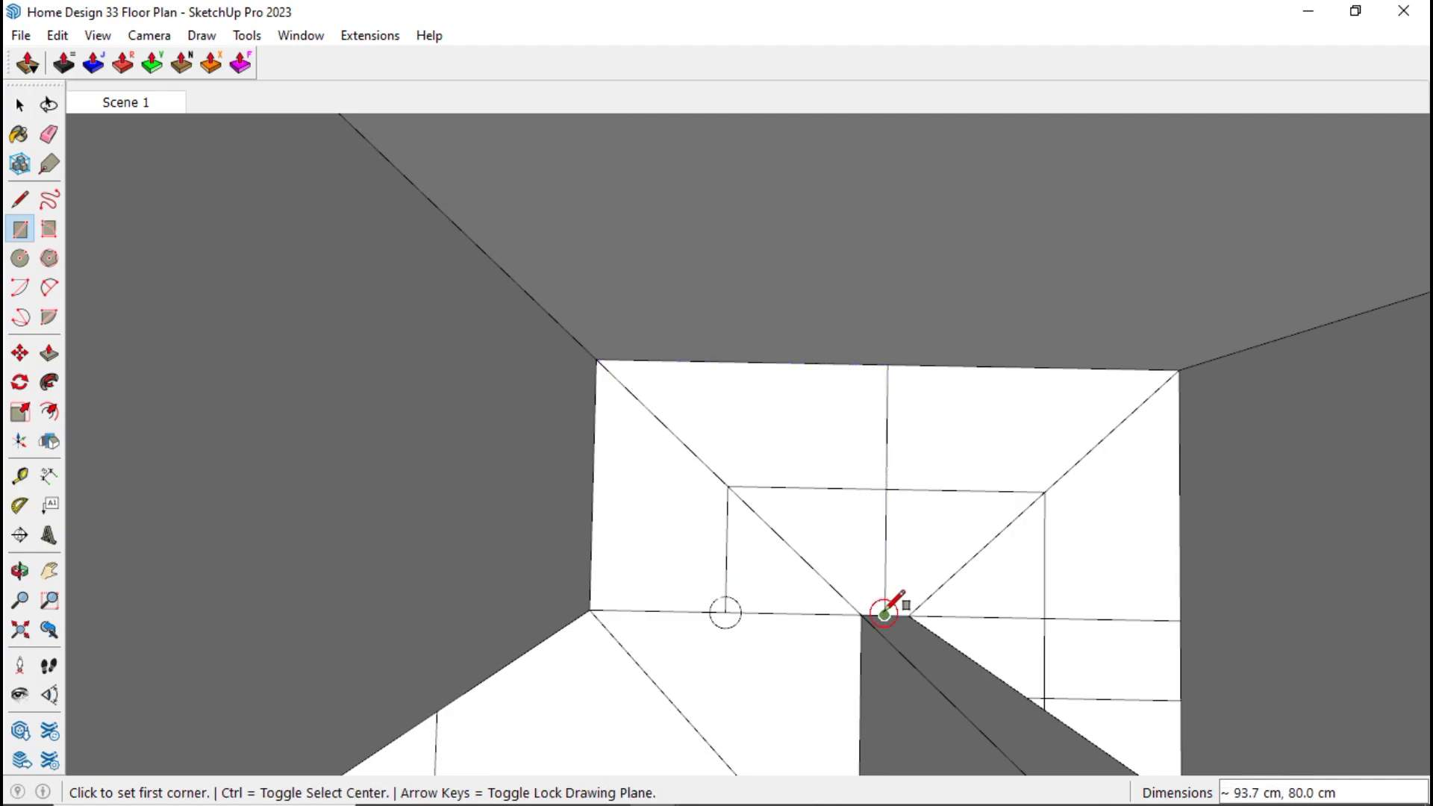
{"action": "key", "text": "space"}
{"action": "key", "text": "l"}
{"action": "left_click", "coordinate": [861, 613]}
{"action": "left_click", "coordinate": [597, 361]}
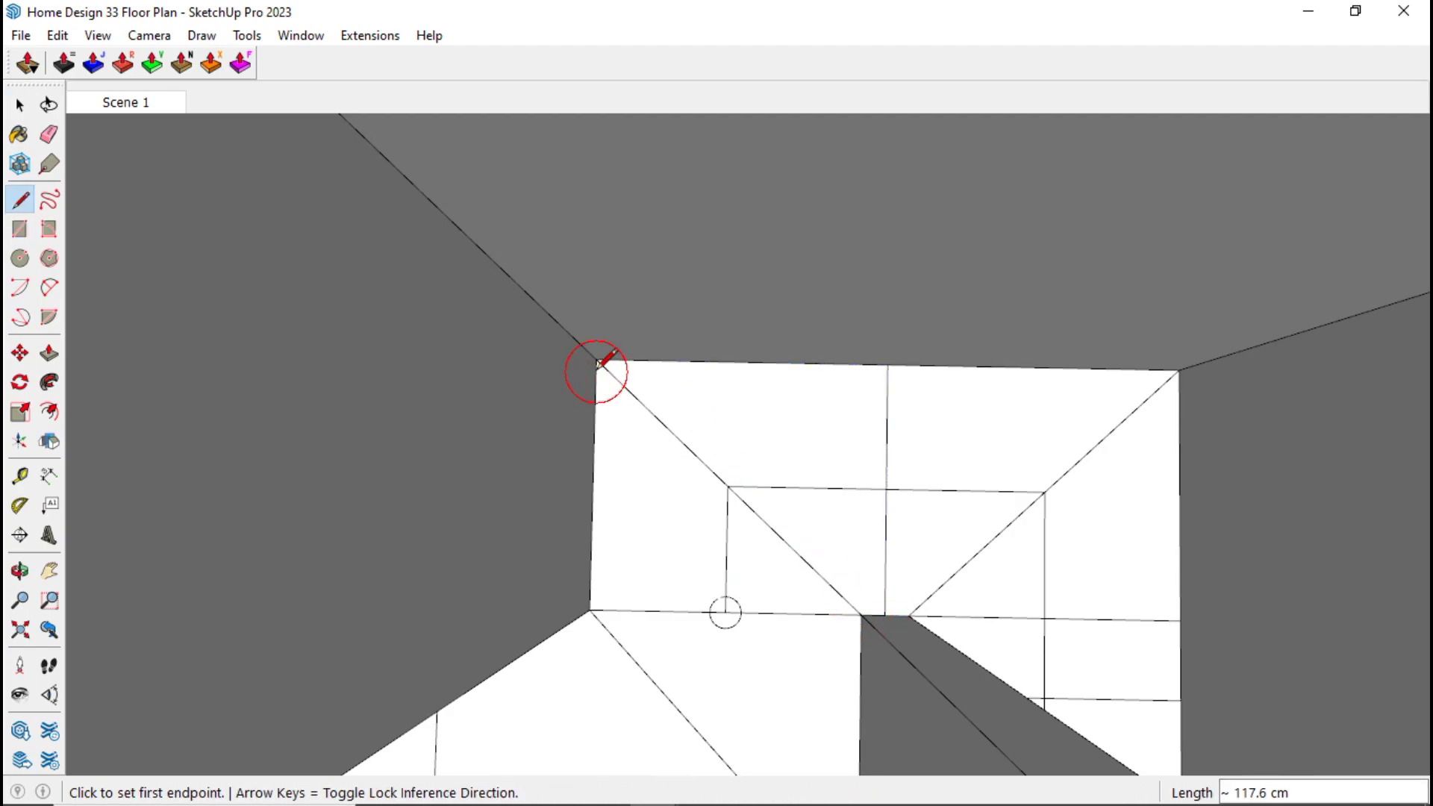
Step: Draw a second rectangle over the other half of the stair turn and split it with a line to the outer corner
{"action": "key", "text": "r"}
{"action": "left_click", "coordinate": [888, 365]}
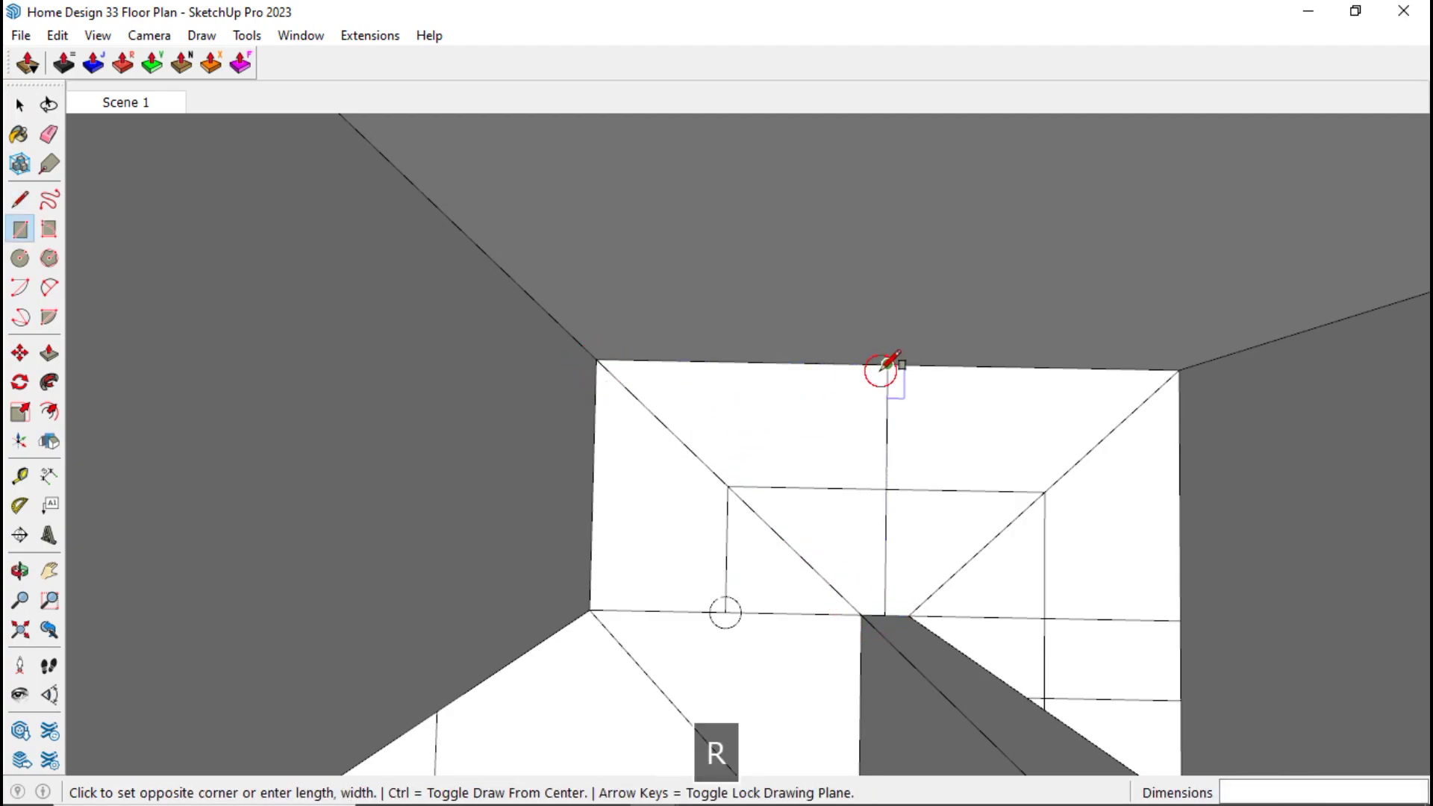
{"action": "left_click", "coordinate": [1180, 621]}
{"action": "key", "text": "space"}
{"action": "key", "text": "l"}
{"action": "left_click", "coordinate": [908, 616]}
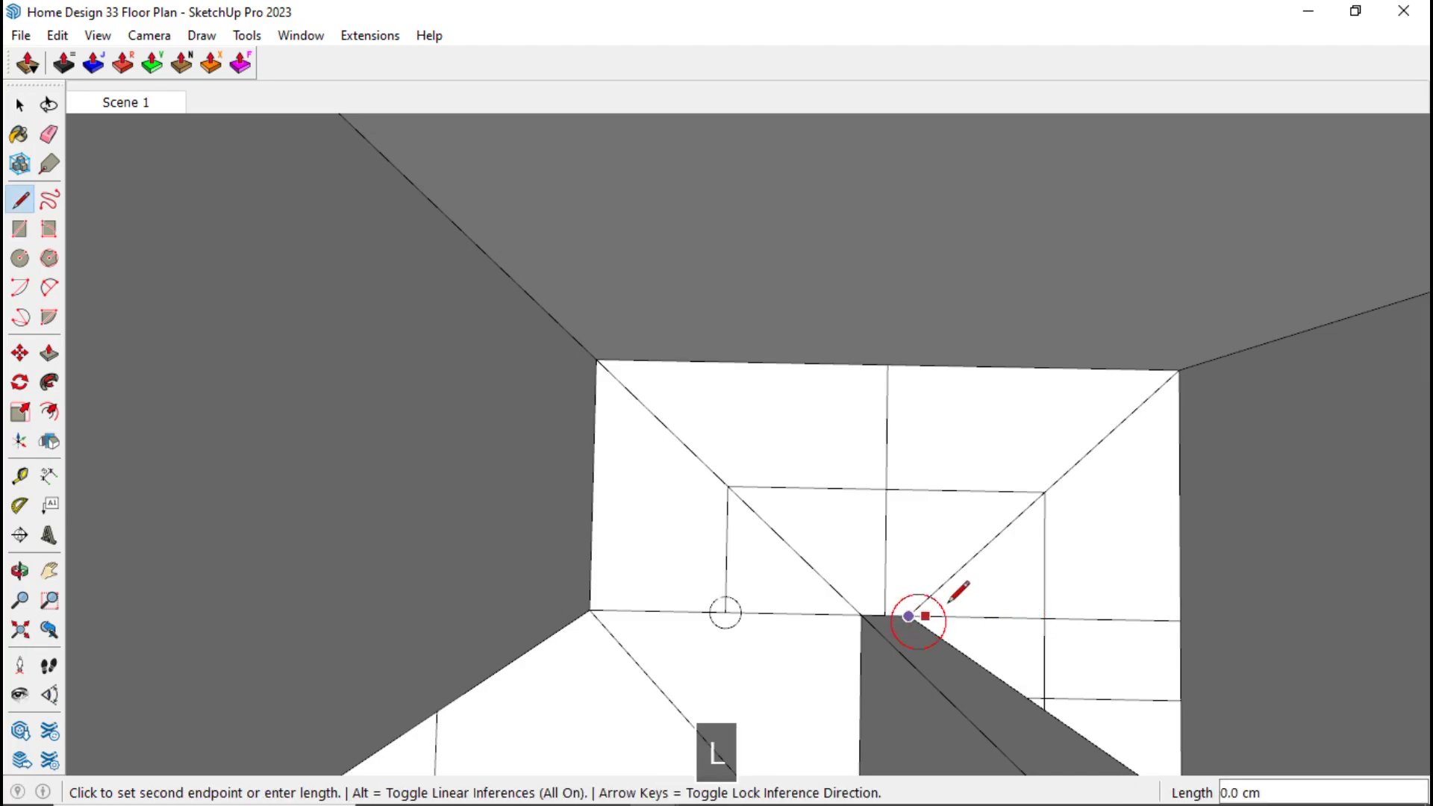
{"action": "left_click", "coordinate": [1180, 369]}
Step: Move the connected winder faces by their outer corner onto the matching stairwell corner in the neighbouring upper-floor plan
{"action": "key", "text": "space"}
{"action": "triple_click", "coordinate": [1126, 396]}
{"action": "key", "text": "m"}
{"action": "left_click", "coordinate": [1170, 365]}
{"action": "scroll", "coordinate": [766, 438], "scroll_direction": "down", "scroll_amount": 5}
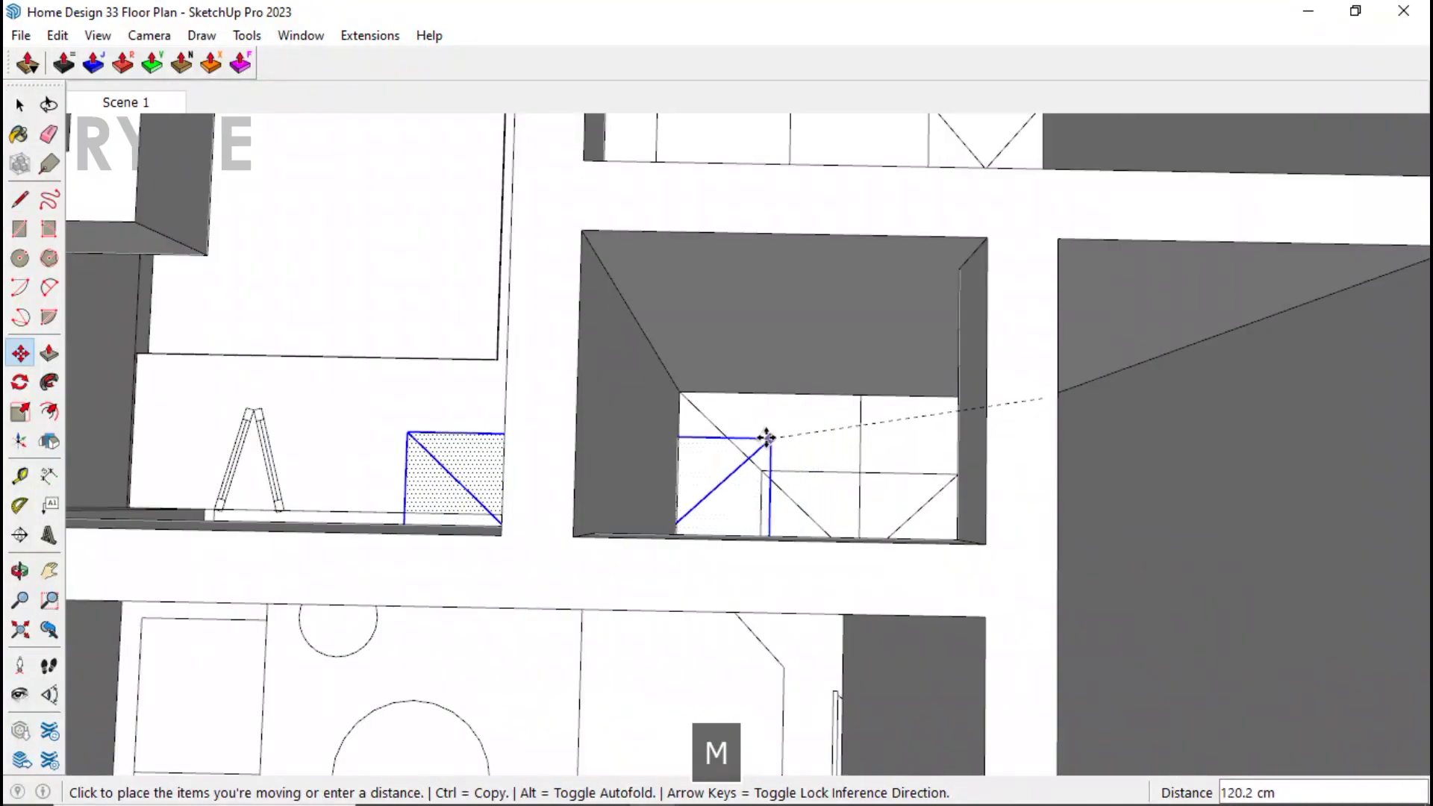
{"action": "scroll", "coordinate": [766, 438], "scroll_direction": "down", "scroll_amount": 6}
{"action": "scroll", "coordinate": [1194, 388], "scroll_direction": "up", "scroll_amount": 5}
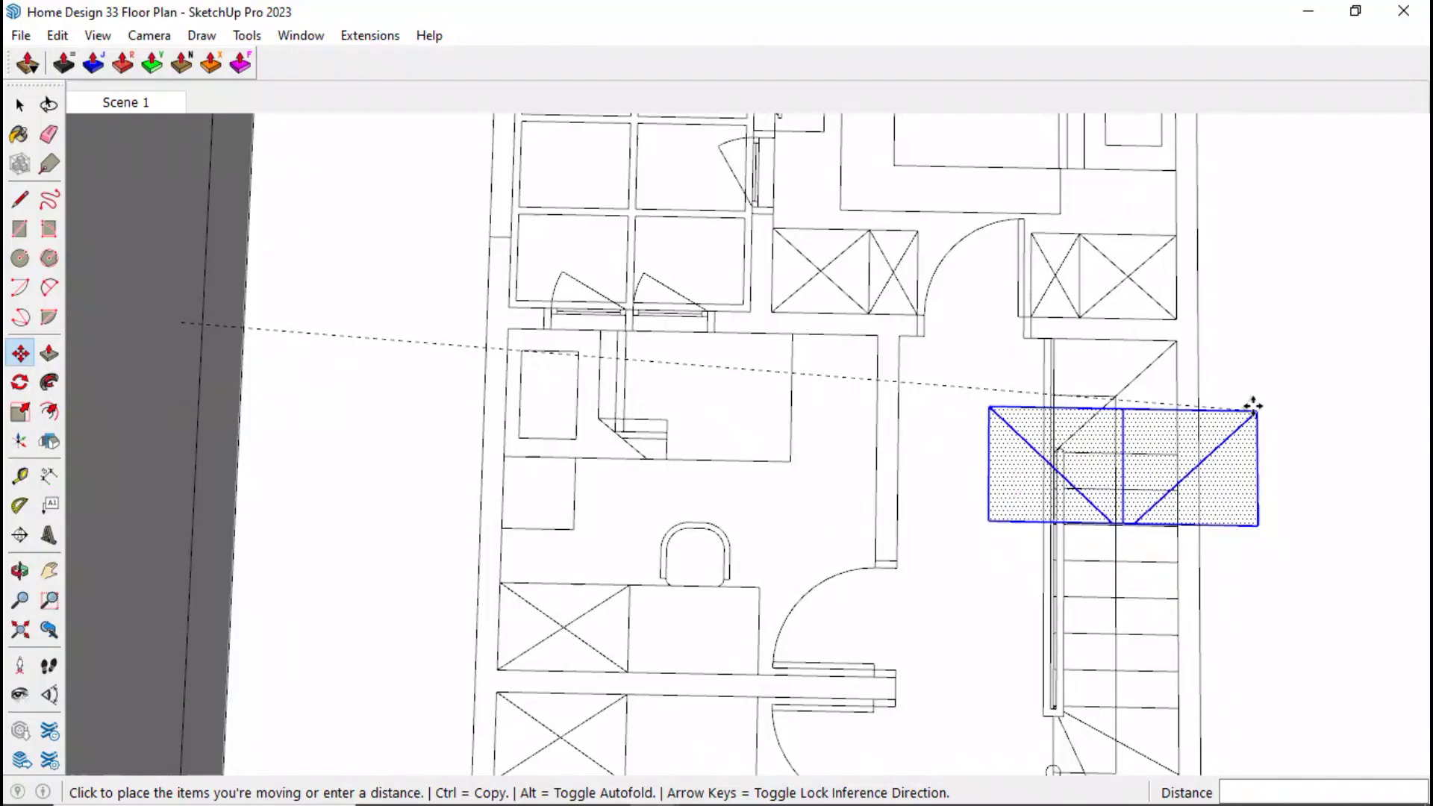
{"action": "left_click", "coordinate": [1175, 341]}
{"action": "key", "text": "space"}
Step: Draw a rectangle over the straight tread directly beside the winder faces in the upper-floor plan
{"action": "middle_click_drag", "start_coordinate": [1174, 343], "coordinate": [639, 288]}
{"action": "scroll", "coordinate": [814, 701], "scroll_direction": "up", "scroll_amount": 4}
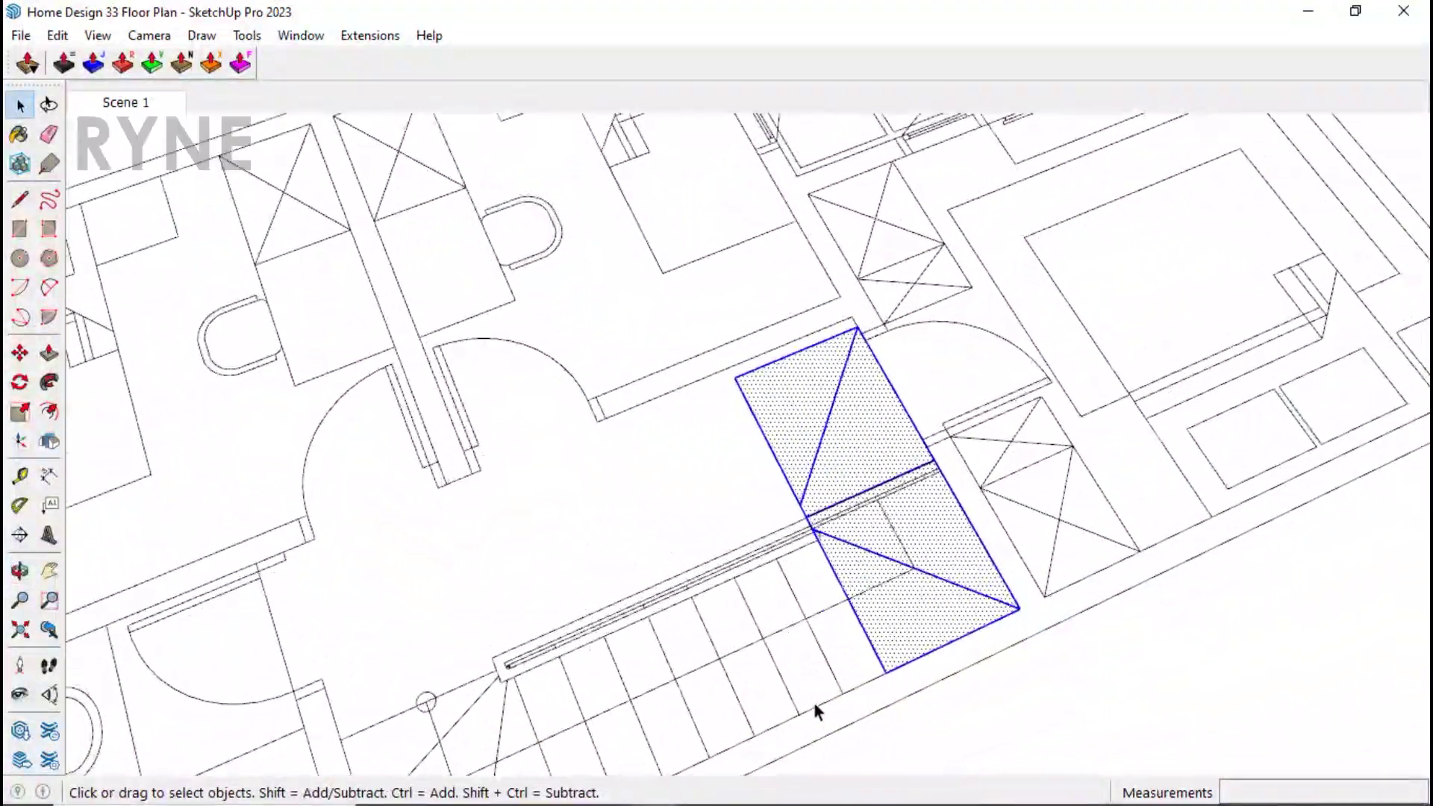
{"action": "mouse_move", "coordinate": [814, 702]}
{"action": "middle_mouse_down"}
{"action": "mouse_move", "coordinate": [848, 672]}
{"action": "mouse_move", "coordinate": [819, 685]}
{"action": "middle_mouse_up"}
{"action": "key", "text": "r"}
{"action": "left_click", "coordinate": [768, 681]}
{"action": "scroll", "coordinate": [783, 597], "scroll_direction": "up", "scroll_amount": 3}
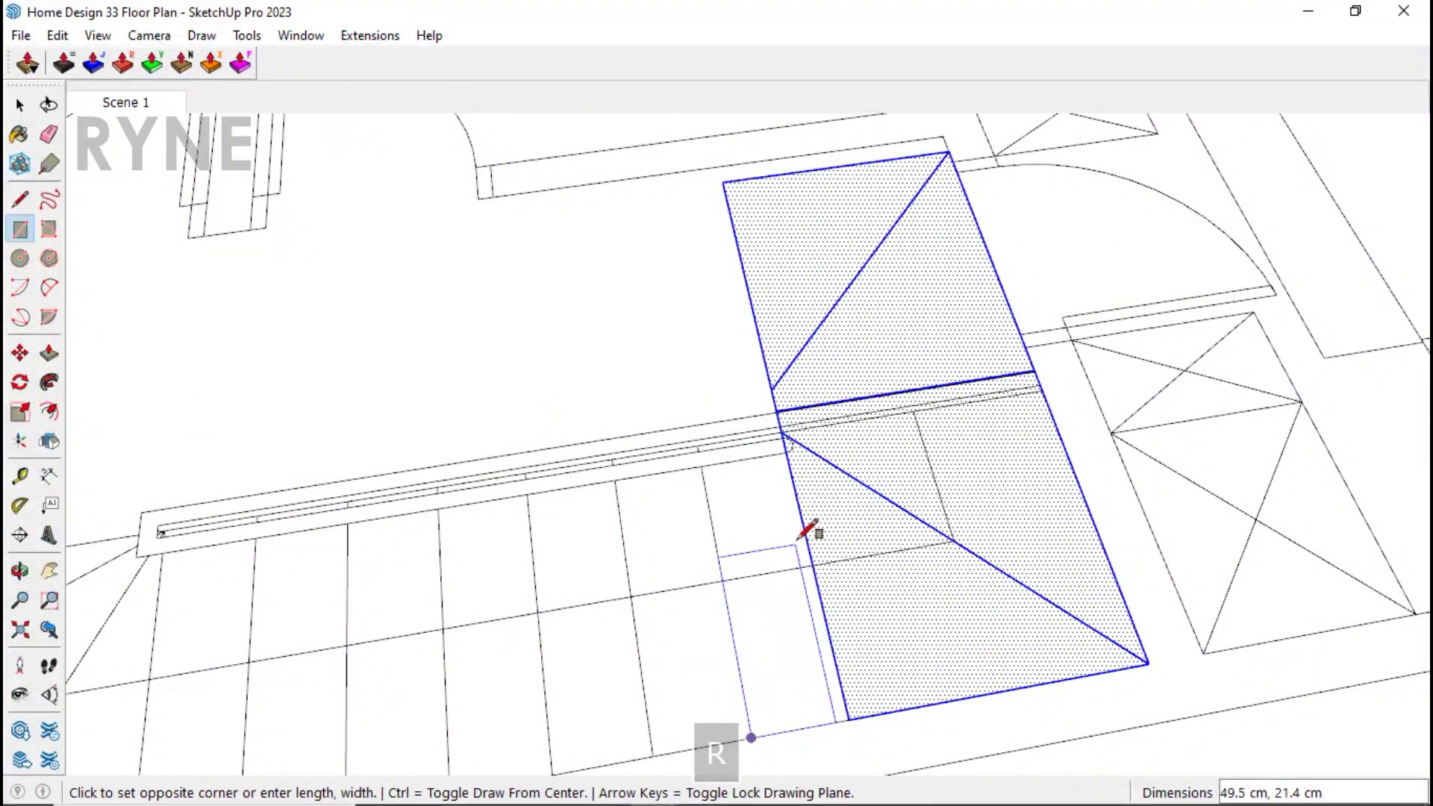
{"action": "scroll", "coordinate": [795, 389], "scroll_direction": "up", "scroll_amount": 2}
{"action": "left_click", "coordinate": [791, 384]}
{"action": "scroll", "coordinate": [821, 343], "scroll_direction": "down", "scroll_amount": 4}
{"action": "key", "text": "space"}
Step: Copy the tread face 25 cm along the flight and repeat the copy to make seven treads, then select all connected stair faces
{"action": "left_click", "coordinate": [815, 523]}
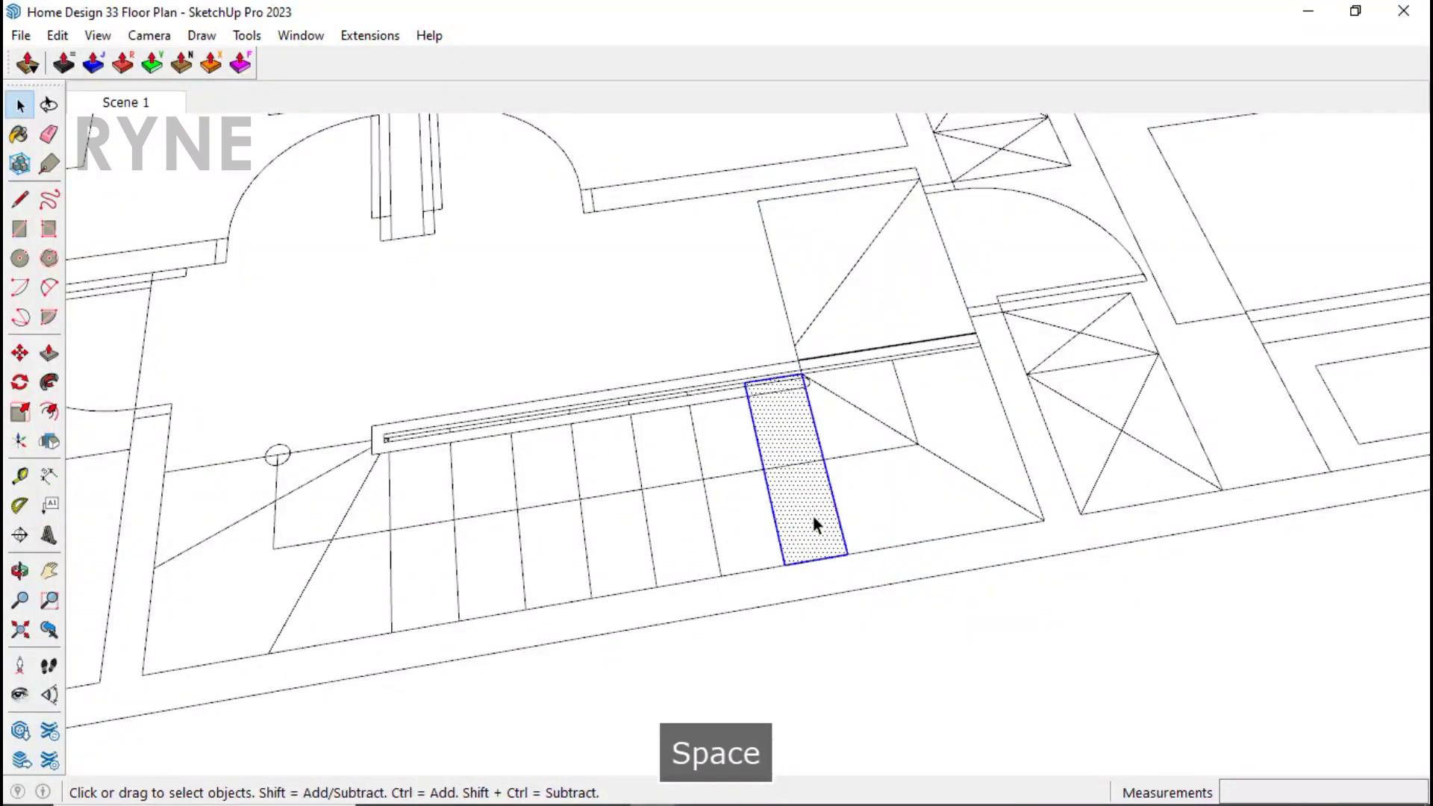
{"action": "key", "text": "m"}
{"action": "key", "text": "ctrl"}
{"action": "left_click", "coordinate": [849, 555]}
{"action": "left_click", "coordinate": [789, 561]}
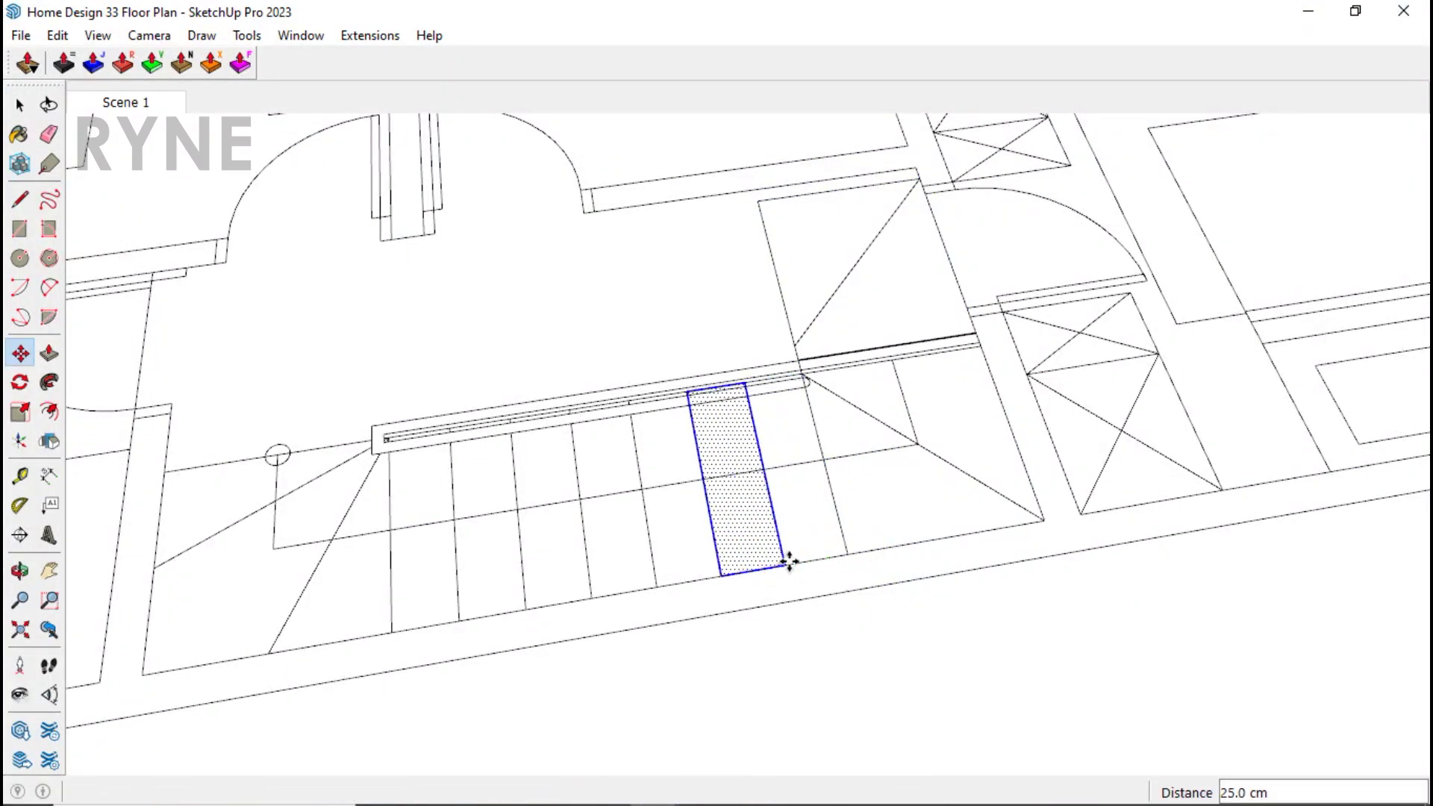
{"action": "type", "text": "x"}
{"action": "key", "text": "Return"}
{"action": "key", "text": "space"}
{"action": "triple_click", "coordinate": [764, 540]}
{"action": "scroll", "coordinate": [1006, 455], "scroll_direction": "down", "scroll_amount": 4}
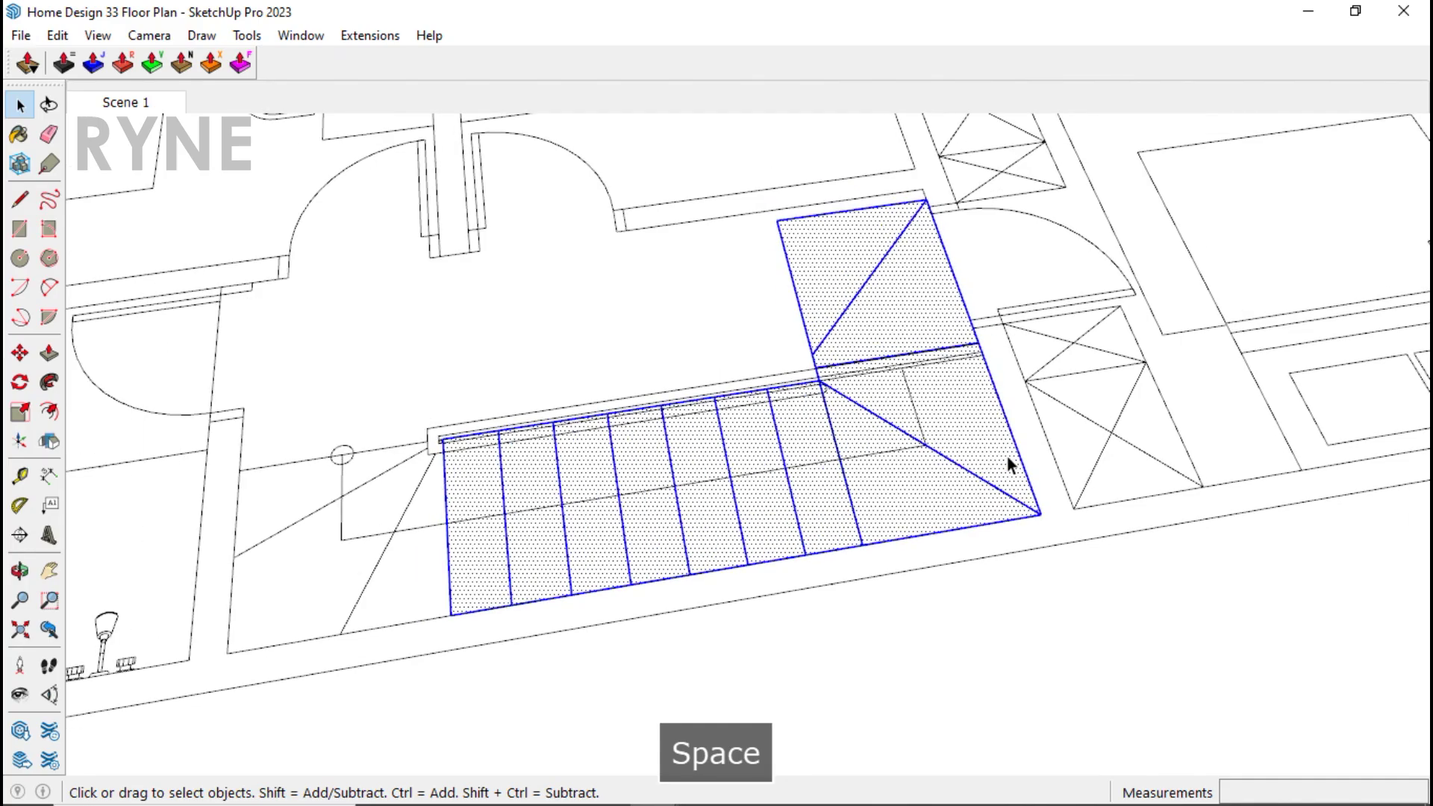
Step: Draw a rectangle over the turn at the far end of the straight flight, from the landing wall to the last tread
{"action": "key", "text": "r"}
{"action": "scroll", "coordinate": [484, 548], "scroll_direction": "up", "scroll_amount": 3}
{"action": "left_click", "coordinate": [402, 399]}
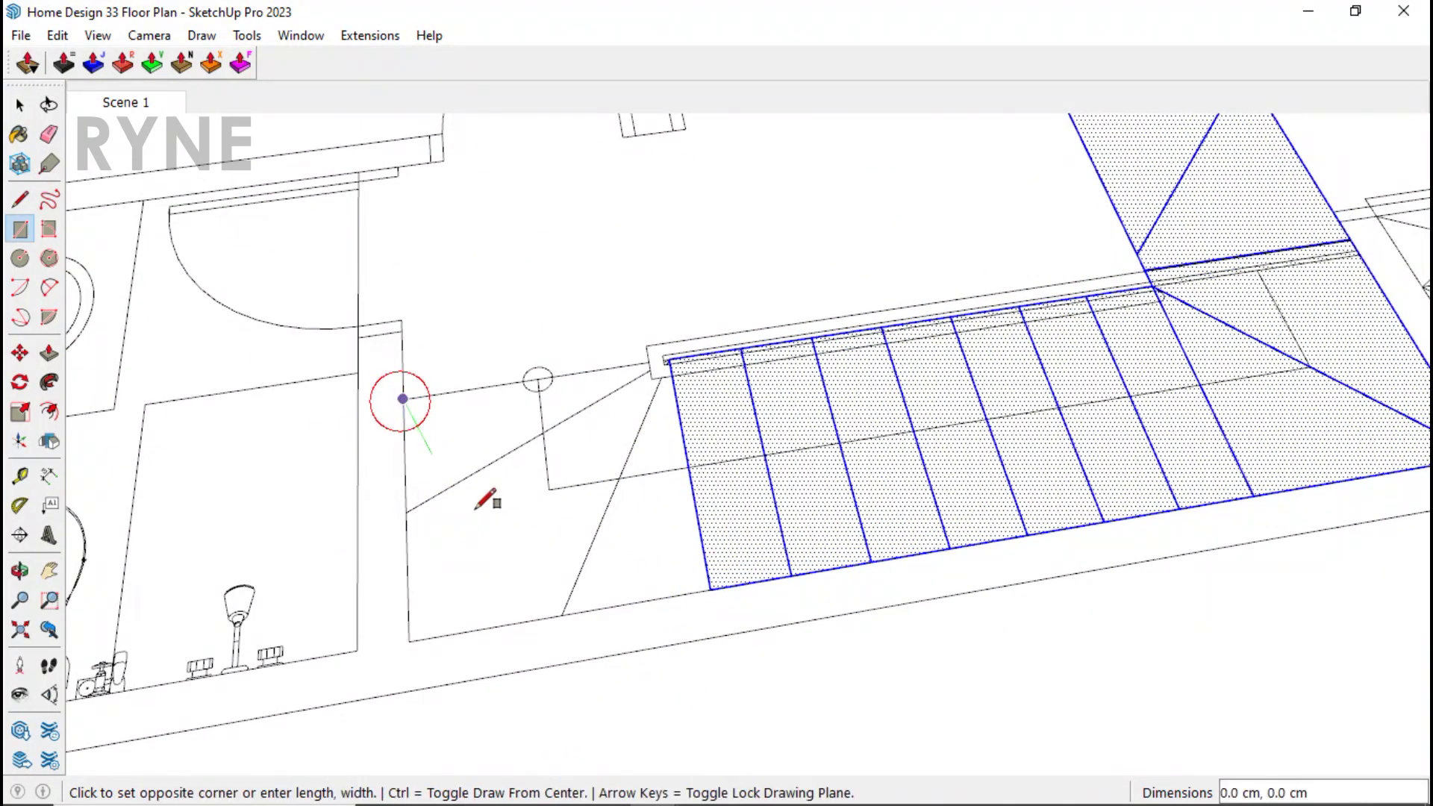
{"action": "left_click", "coordinate": [709, 590]}
Step: Split the far turn rectangle into three winder treads with two lines meeting at the inner corner
{"action": "key", "text": "space"}
{"action": "key", "text": "l"}
{"action": "left_click", "coordinate": [560, 615]}
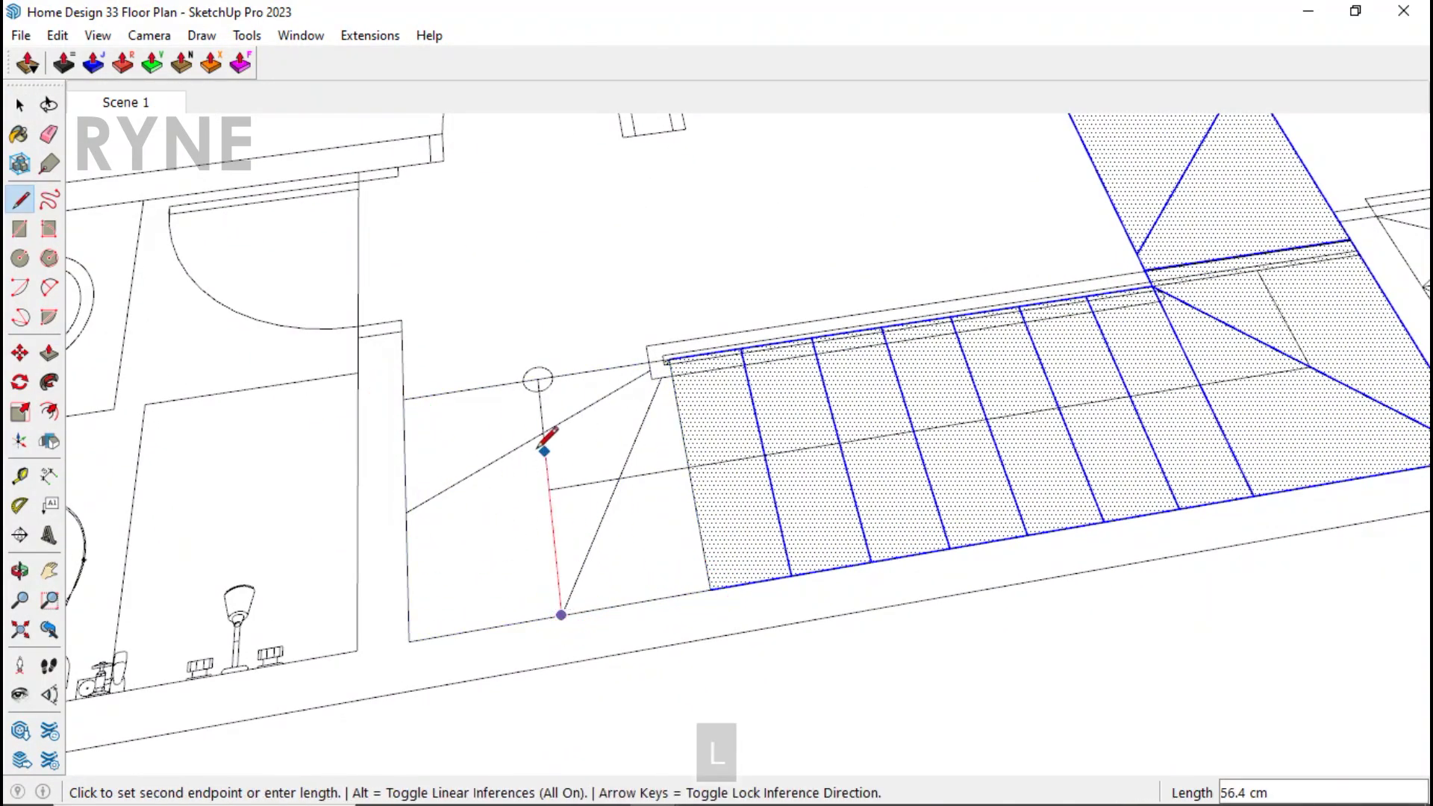
{"action": "scroll", "coordinate": [544, 450], "scroll_direction": "up", "scroll_amount": 3}
{"action": "left_click", "coordinate": [749, 298]}
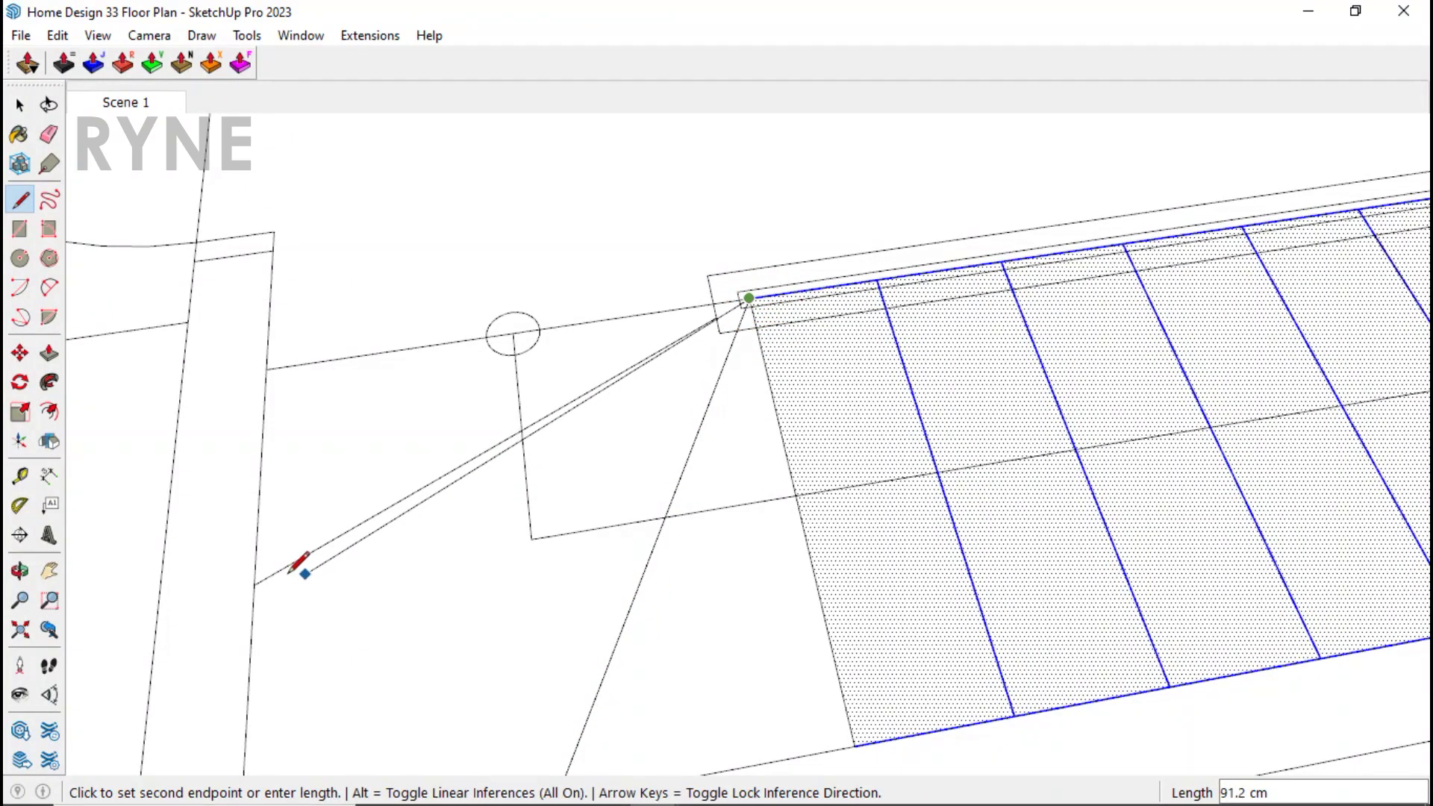
{"action": "left_click", "coordinate": [256, 580]}
{"action": "key", "text": "space"}
{"action": "scroll", "coordinate": [425, 502], "scroll_direction": "down", "scroll_amount": 3}
{"action": "scroll", "coordinate": [427, 492], "scroll_direction": "up", "scroll_amount": 2}
{"action": "scroll", "coordinate": [427, 492], "scroll_direction": "down", "scroll_amount": 4}
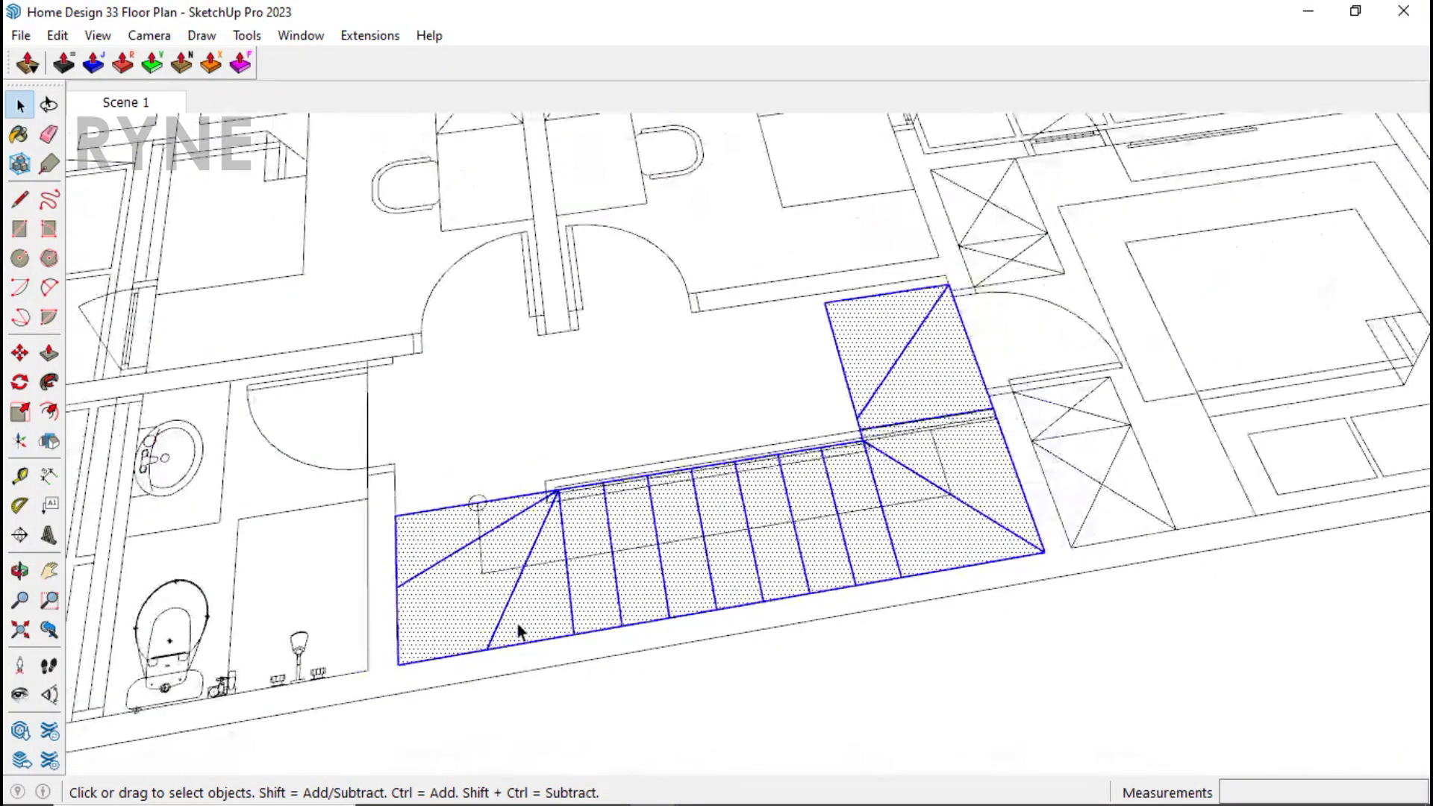
Step: Hide the floor plan group beneath the traced stair faces
{"action": "middle_click_drag", "start_coordinate": [512, 630], "coordinate": [889, 528]}
{"action": "right_click", "coordinate": [956, 384]}
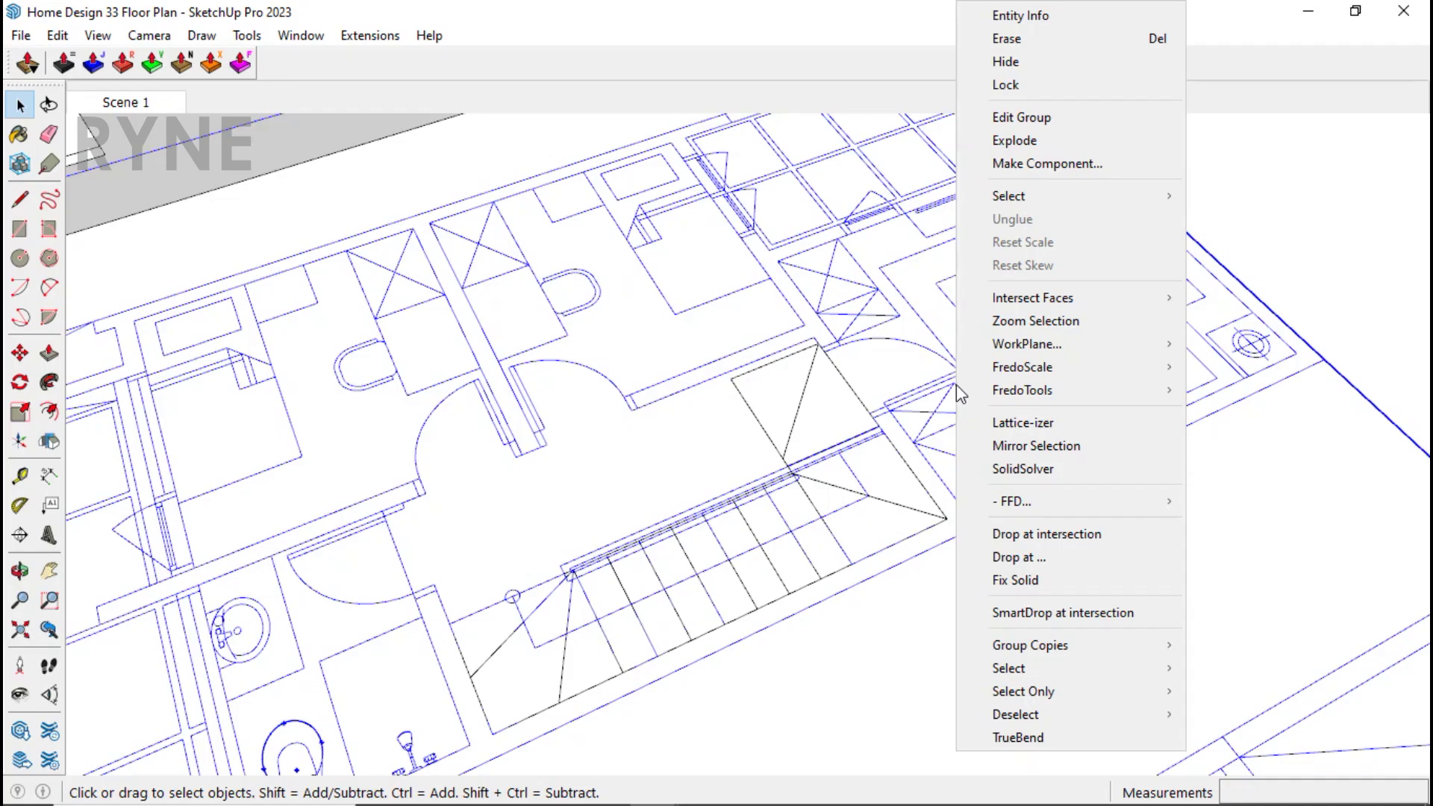
{"action": "left_click", "coordinate": [1015, 66]}
Step: Draw the stepped profile with 10 cm risers along the outer edges of the first winders up to the first straight tread
{"action": "mouse_move", "coordinate": [806, 471]}
{"action": "middle_mouse_down"}
{"action": "mouse_move", "coordinate": [1133, 297]}
{"action": "mouse_move", "coordinate": [697, 446]}
{"action": "mouse_move", "coordinate": [1045, 416]}
{"action": "mouse_move", "coordinate": [816, 483]}
{"action": "middle_mouse_up"}
{"action": "key", "text": "l"}
{"action": "left_click", "coordinate": [639, 549]}
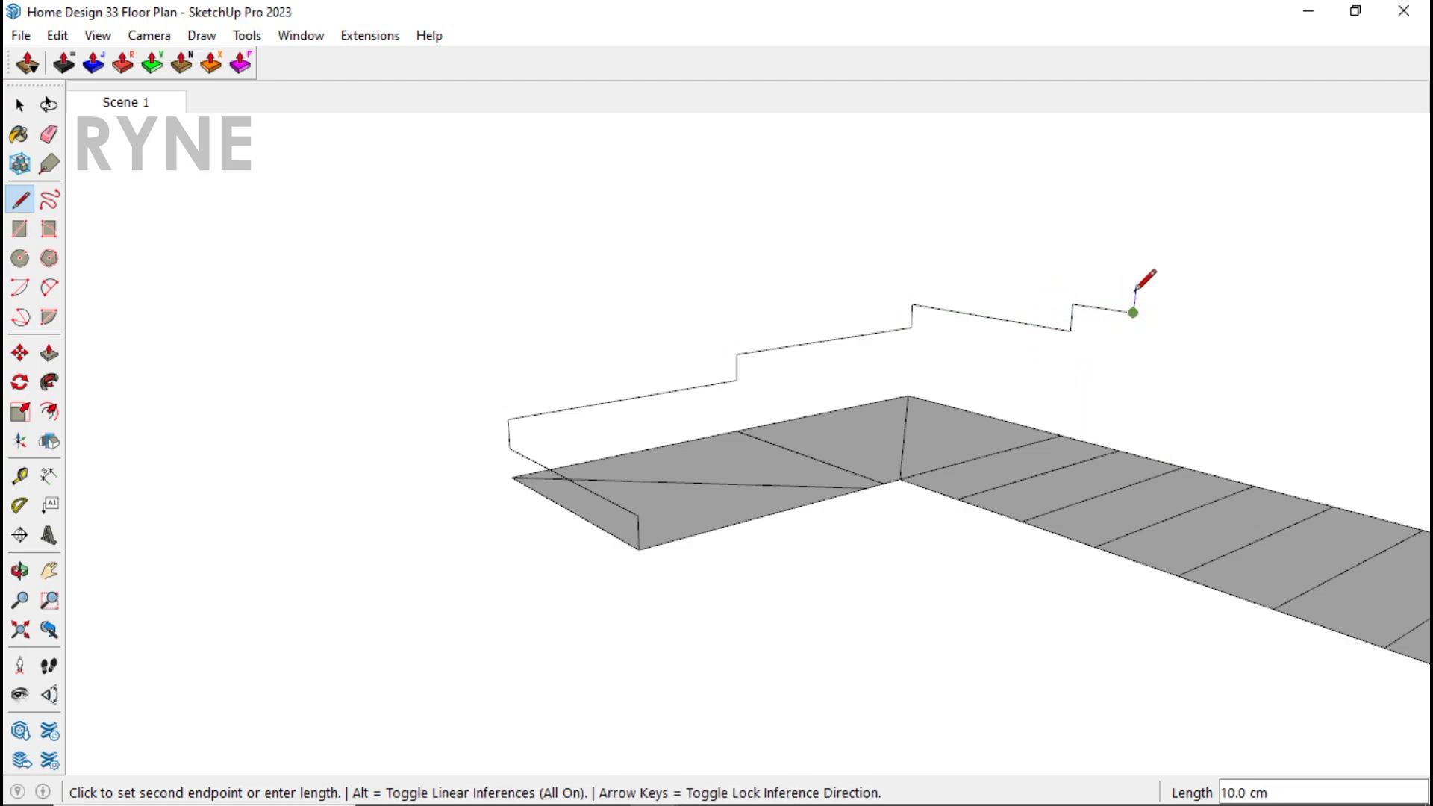
Step: Copy the last tread and riser lines end to end along the straight flight to make seven steps
{"action": "key", "text": "space"}
{"action": "left_click_drag", "start_coordinate": [1135, 284], "coordinate": [1122, 325]}
{"action": "key", "text": "m"}
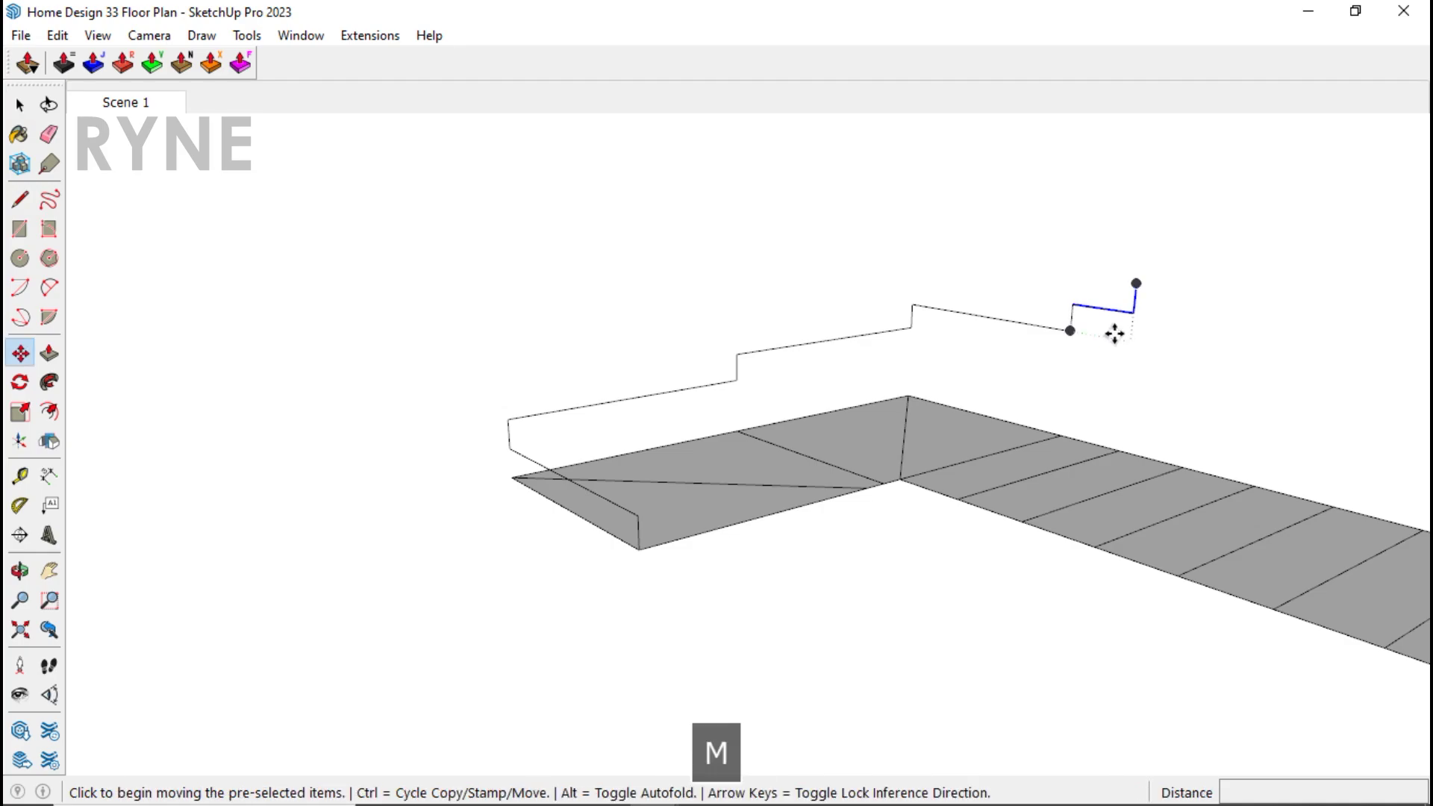
{"action": "key", "text": "ctrl"}
{"action": "left_click", "coordinate": [1072, 329]}
{"action": "left_click", "coordinate": [1131, 312]}
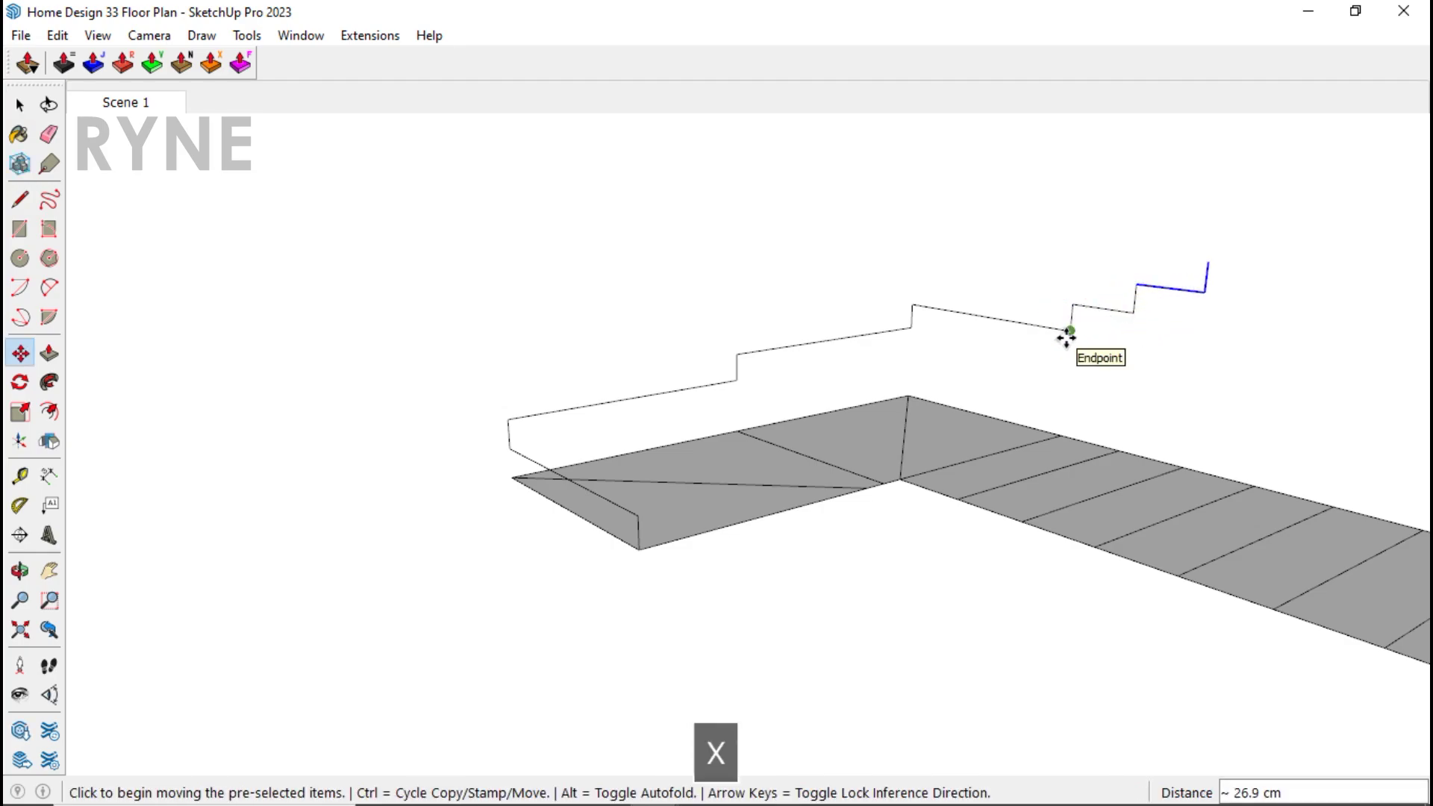
{"action": "key", "text": "Return"}
{"action": "scroll", "coordinate": [963, 454], "scroll_direction": "down", "scroll_amount": 3}
{"action": "scroll", "coordinate": [1017, 438], "scroll_direction": "up", "scroll_amount": 2}
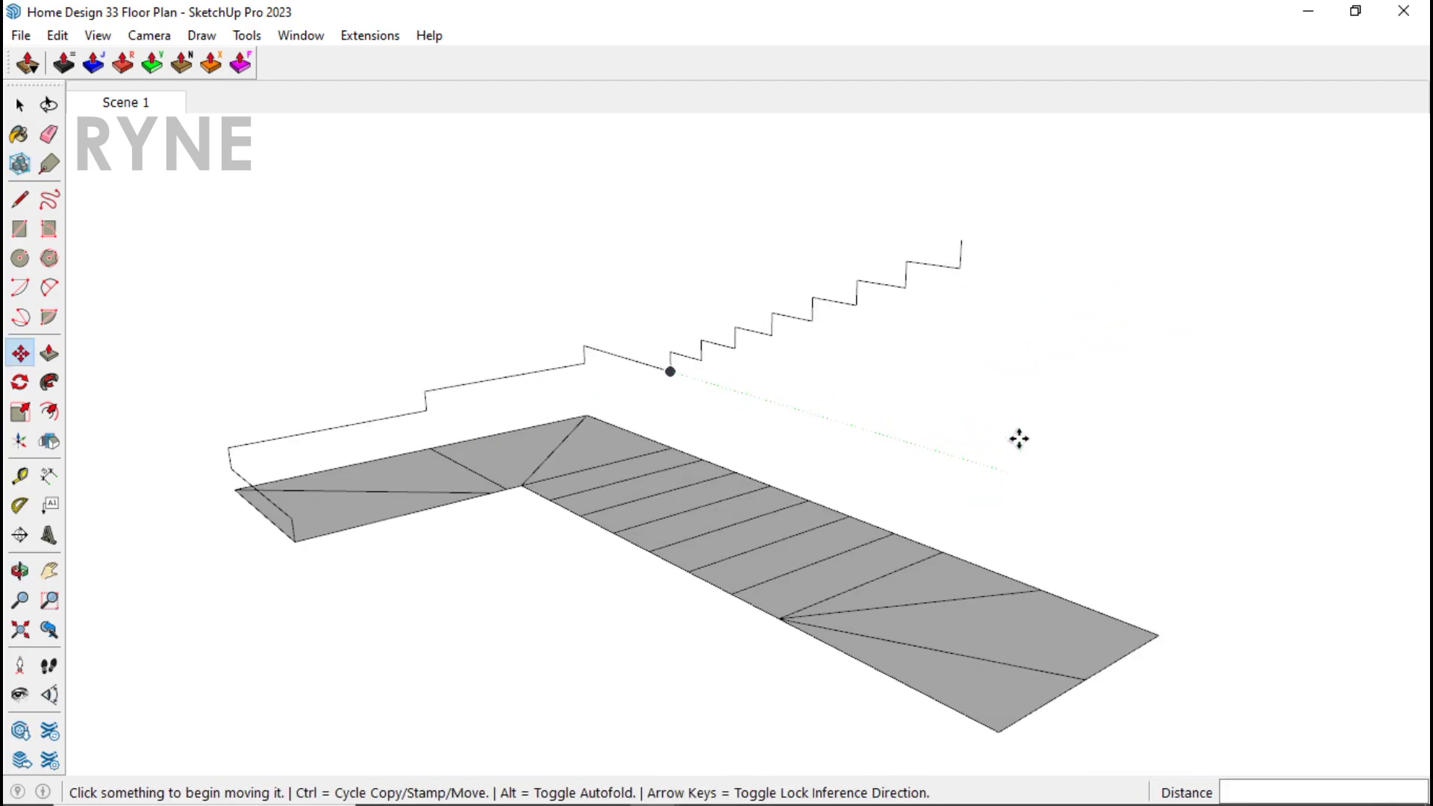
Step: Continue the stepped profile around the outer edges of the three far winder treads, aligning each corner with the faces below
{"action": "key", "text": "l"}
{"action": "left_click", "coordinate": [963, 240]}
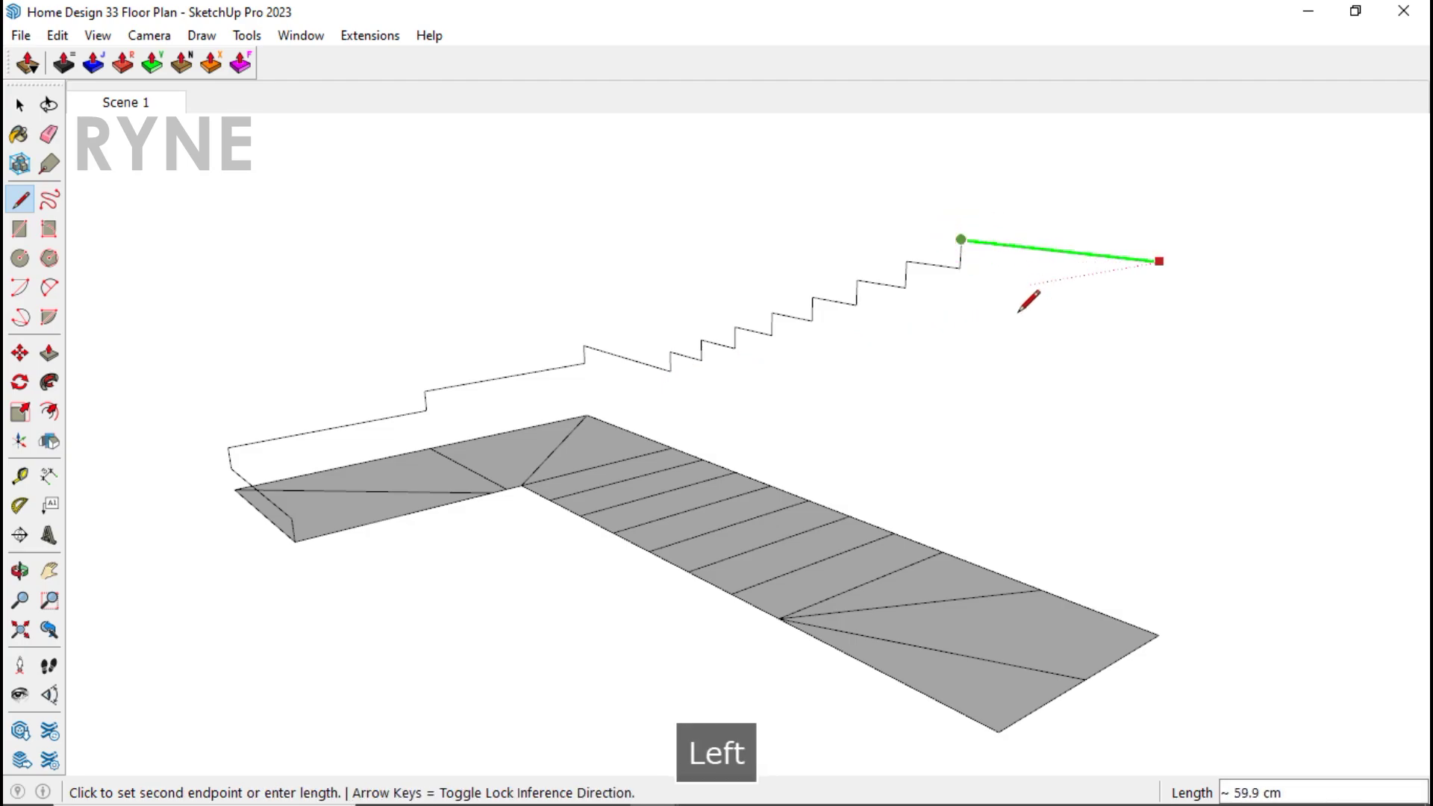
{"action": "left_click", "coordinate": [1037, 589]}
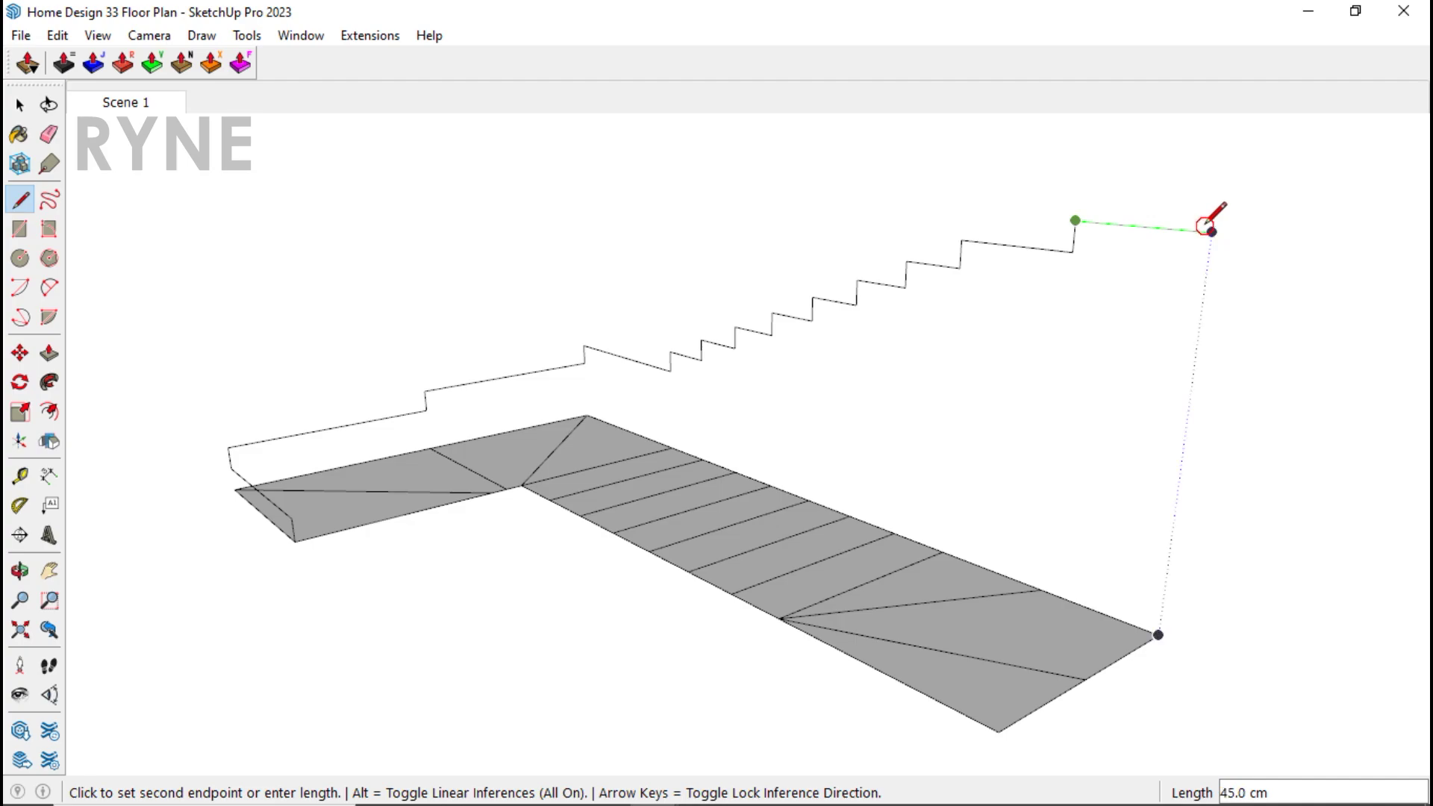
{"action": "middle_click_drag", "start_coordinate": [1204, 227], "coordinate": [1068, 359]}
{"action": "key", "text": "Right"}
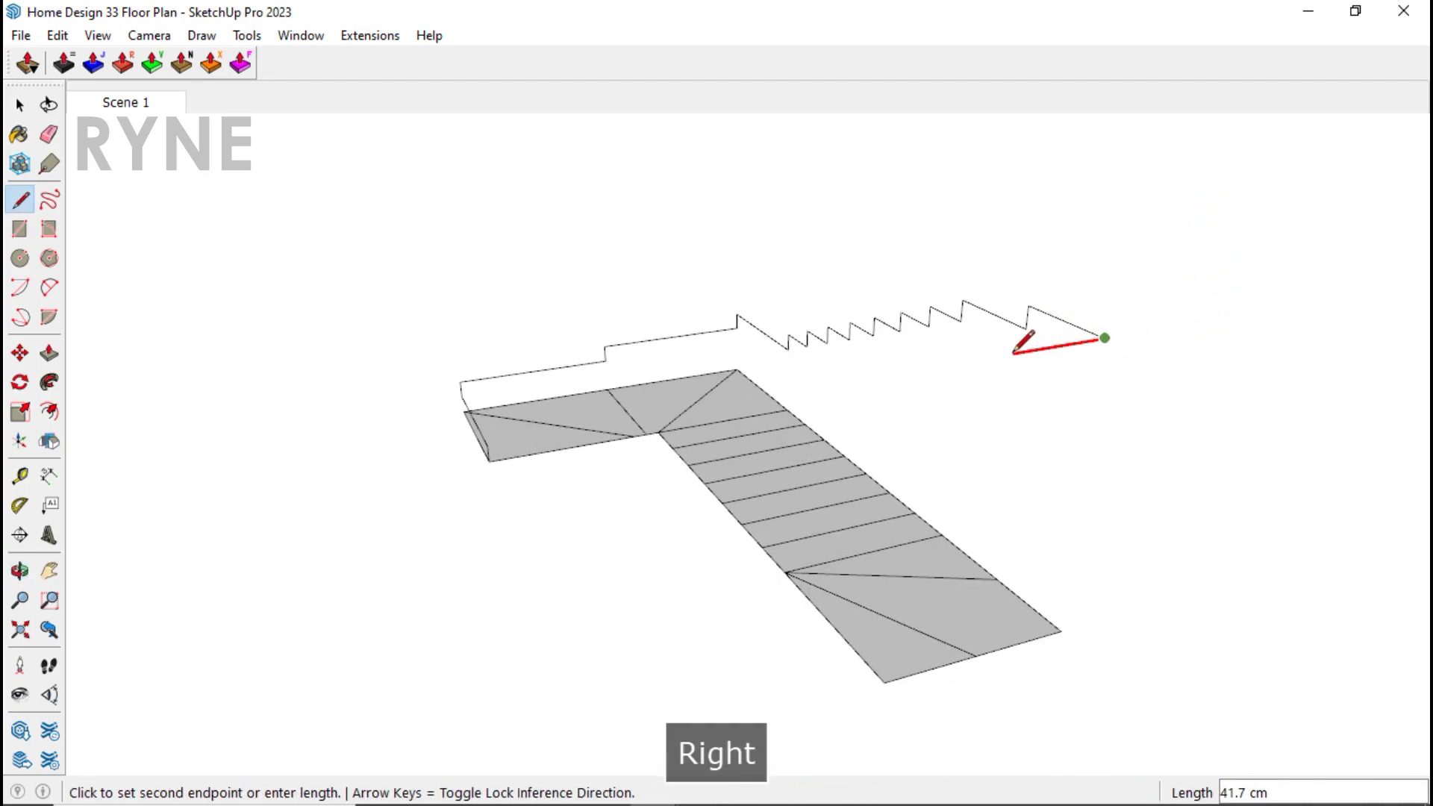
{"action": "left_click", "coordinate": [977, 650]}
{"action": "middle_click_drag", "start_coordinate": [998, 435], "coordinate": [1001, 478]}
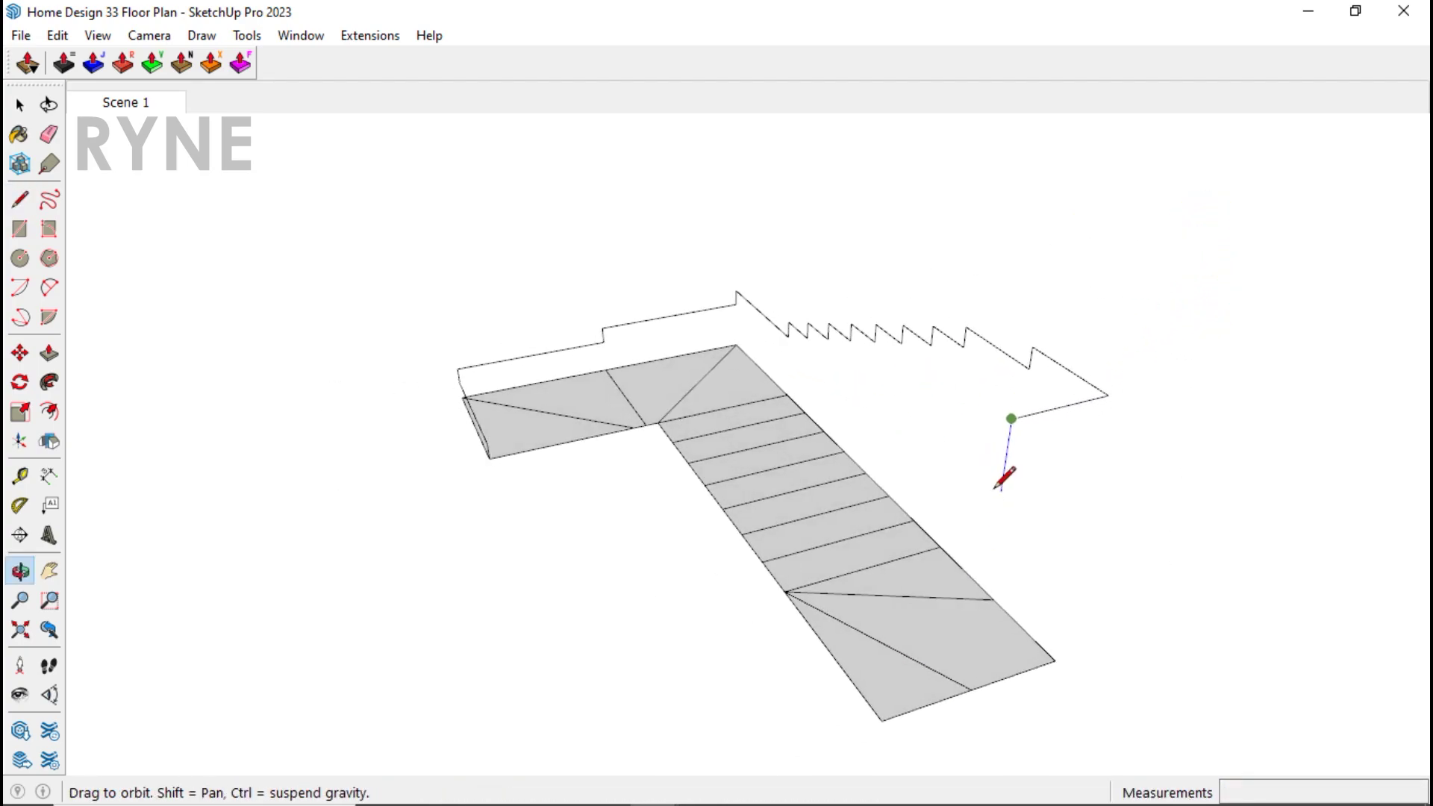
{"action": "key", "text": "Right"}
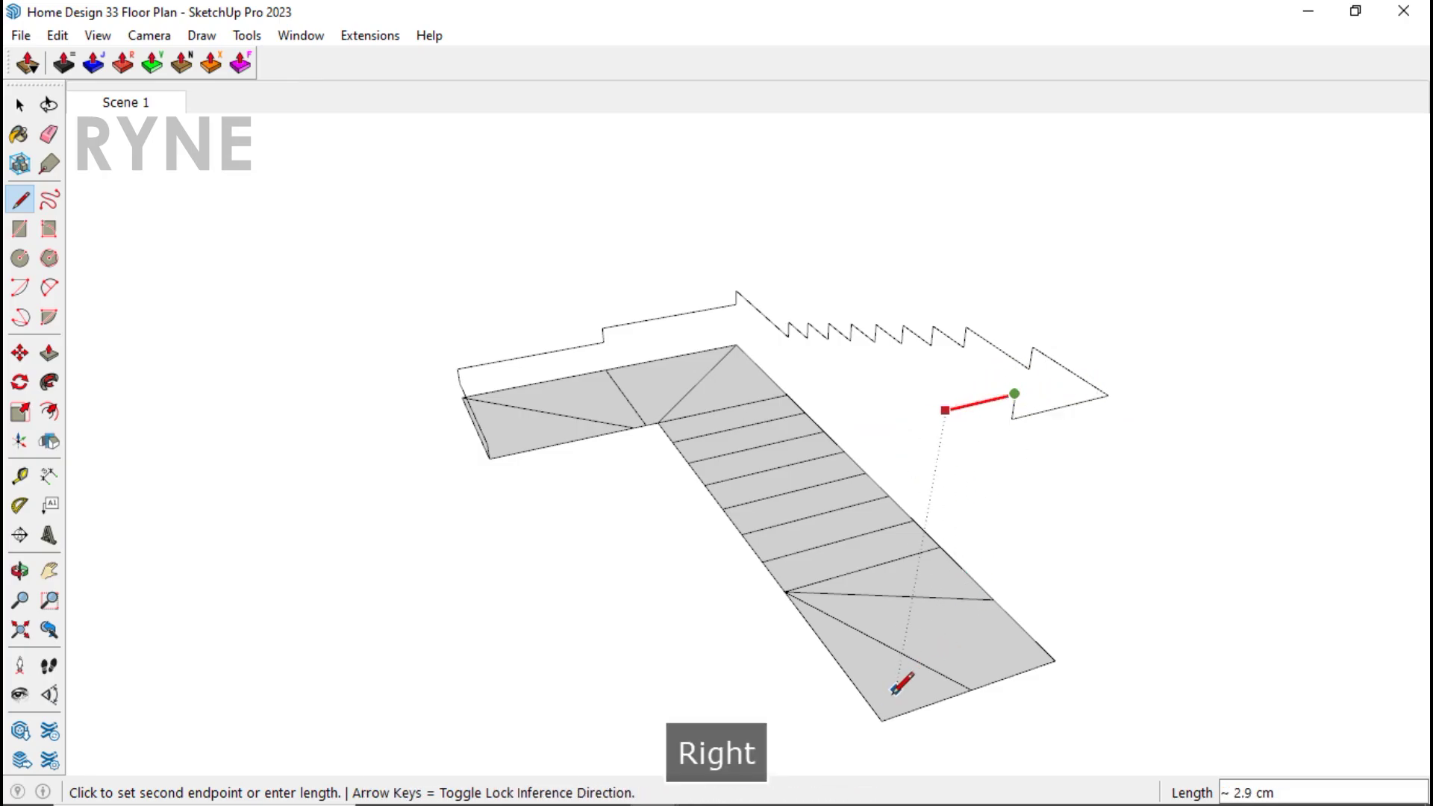
{"action": "left_click", "coordinate": [880, 719]}
Step: Select the connected stair faces and profile, and draw a short vertical reference line up from the house wall's top corner
{"action": "key", "text": "space"}
{"action": "left_click", "coordinate": [912, 406]}
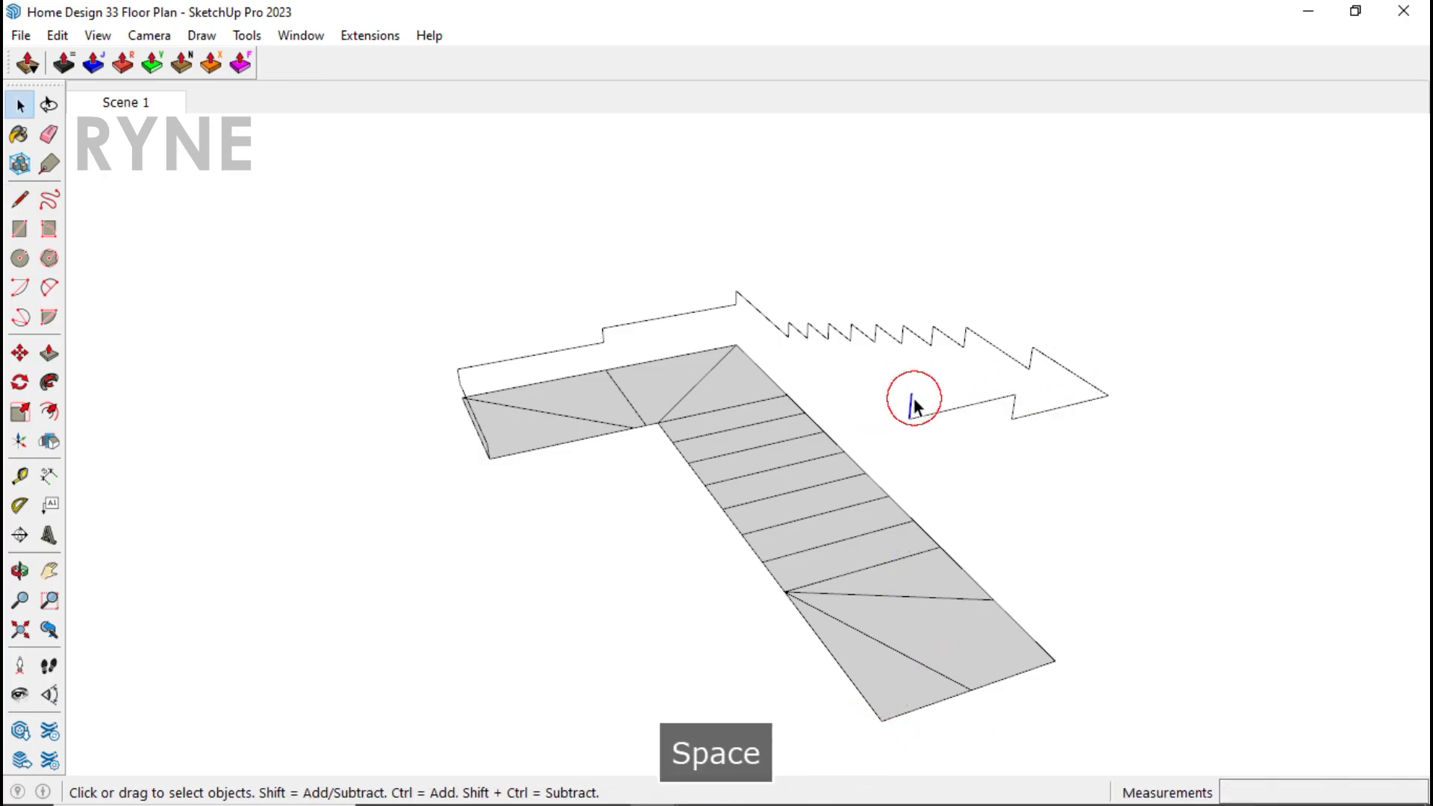
{"action": "triple_click", "coordinate": [934, 535]}
{"action": "middle_click_drag", "start_coordinate": [969, 607], "coordinate": [657, 285]}
{"action": "key", "text": "l"}
{"action": "left_click", "coordinate": [640, 221]}
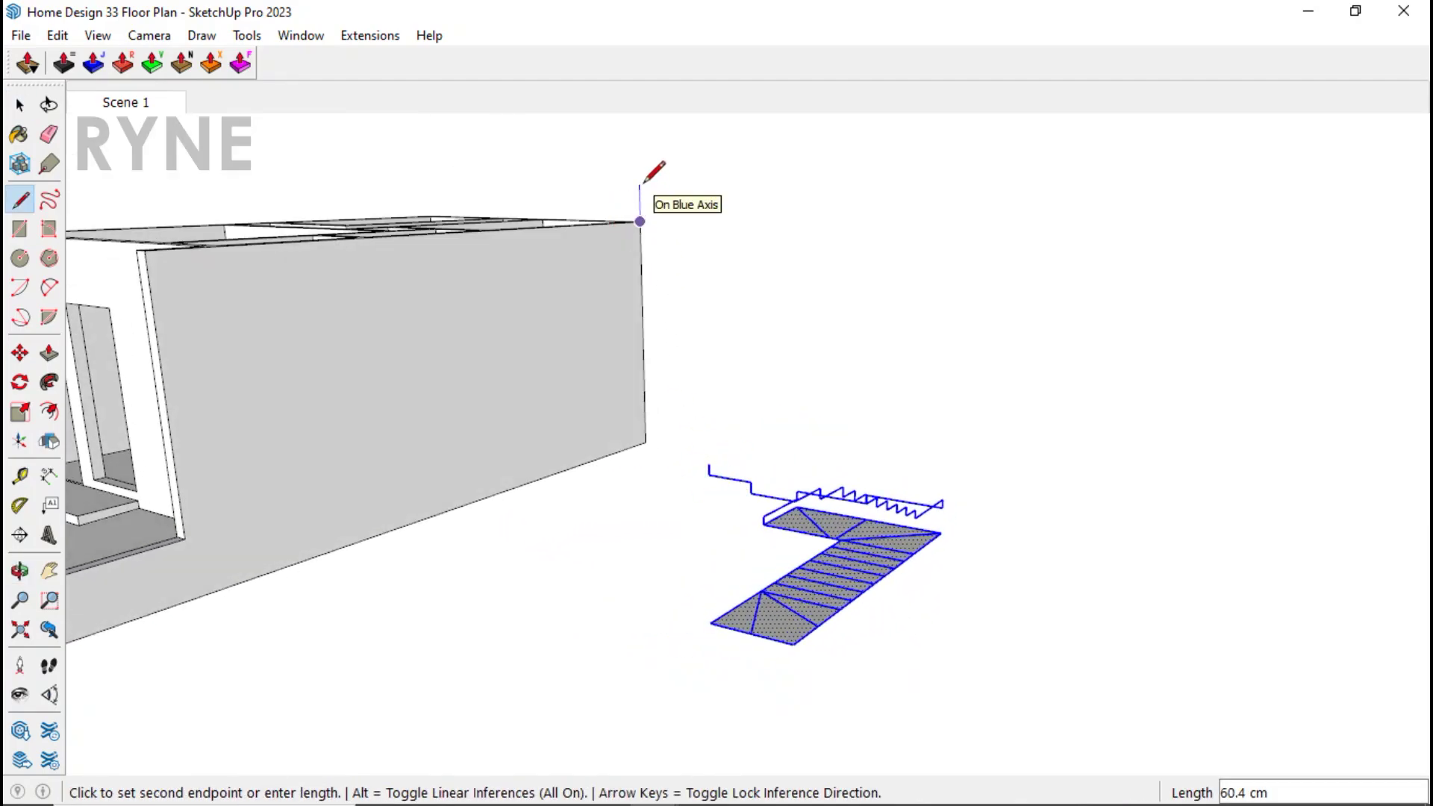
{"action": "key", "text": "Return"}
Step: Scale the selected stair profile vertically so its top reaches the height of the reference line above the house wall
{"action": "key", "text": "space"}
{"action": "key", "text": "s"}
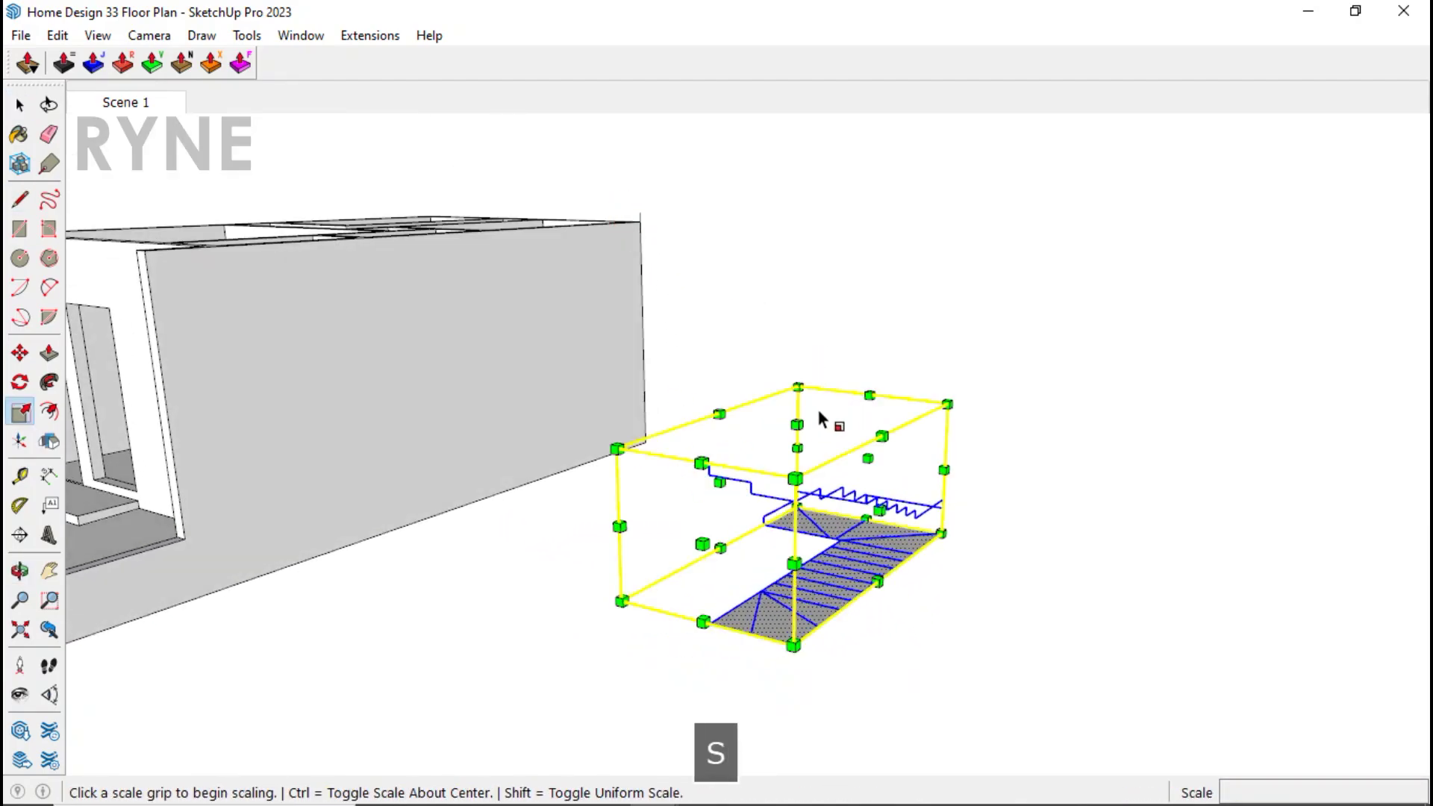
{"action": "left_click", "coordinate": [798, 417]}
{"action": "left_click", "coordinate": [642, 204]}
{"action": "key", "text": "space"}
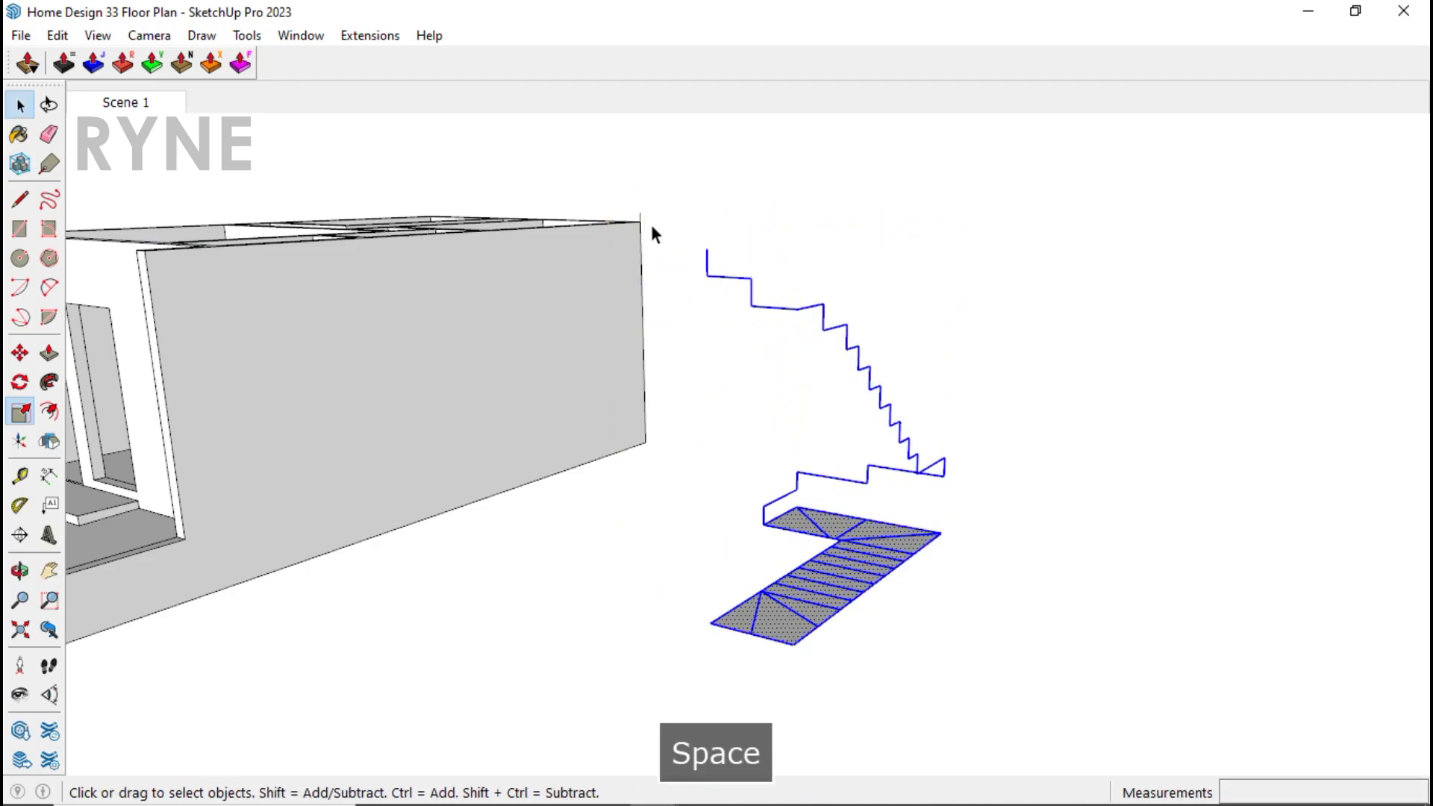
Step: Extrude all selected stair faces vertically to the top of the stepped profile and delete the leftover vertical line
{"action": "middle_click_drag", "start_coordinate": [799, 576], "coordinate": [832, 590]}
{"action": "left_click", "coordinate": [151, 62]}
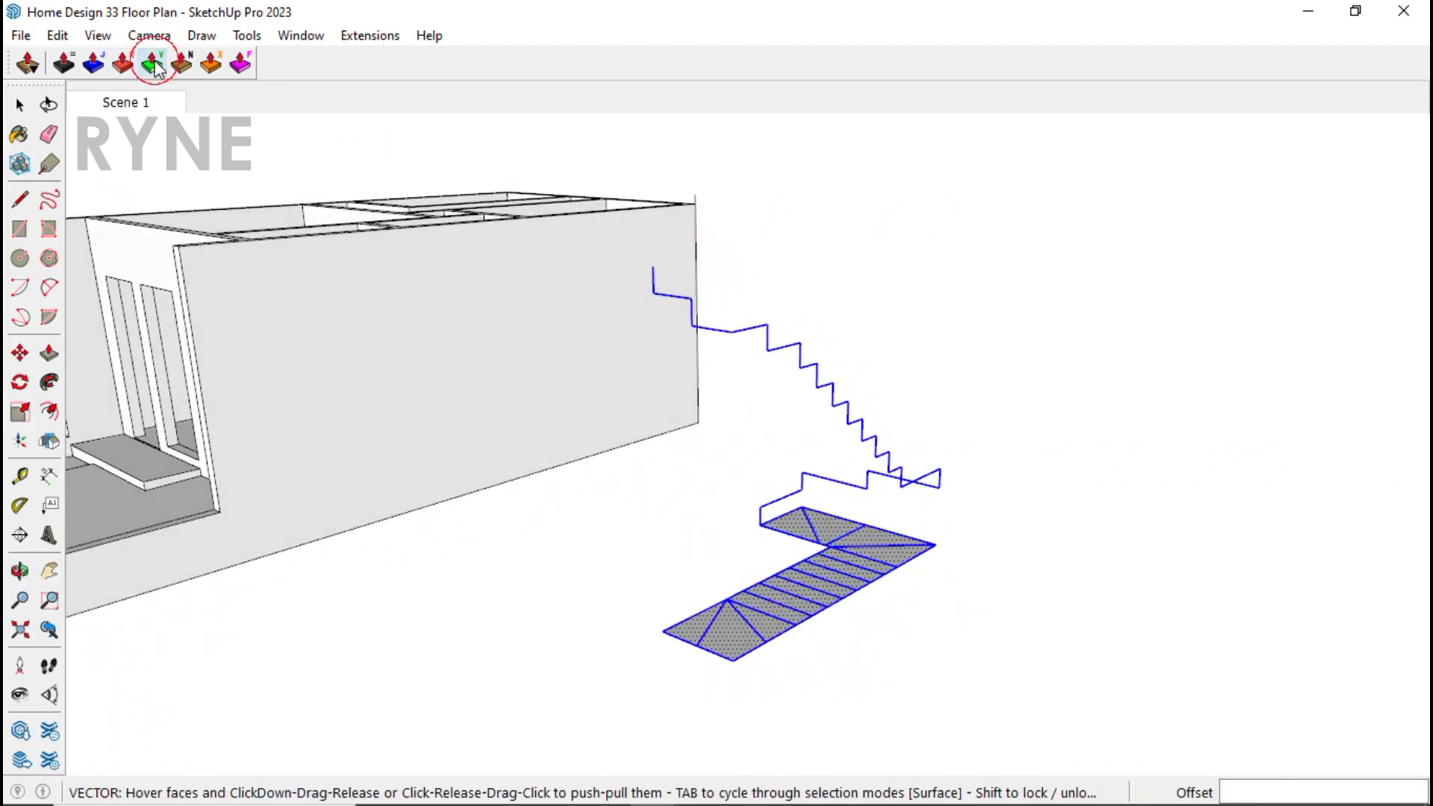
{"action": "left_click", "coordinate": [664, 634]}
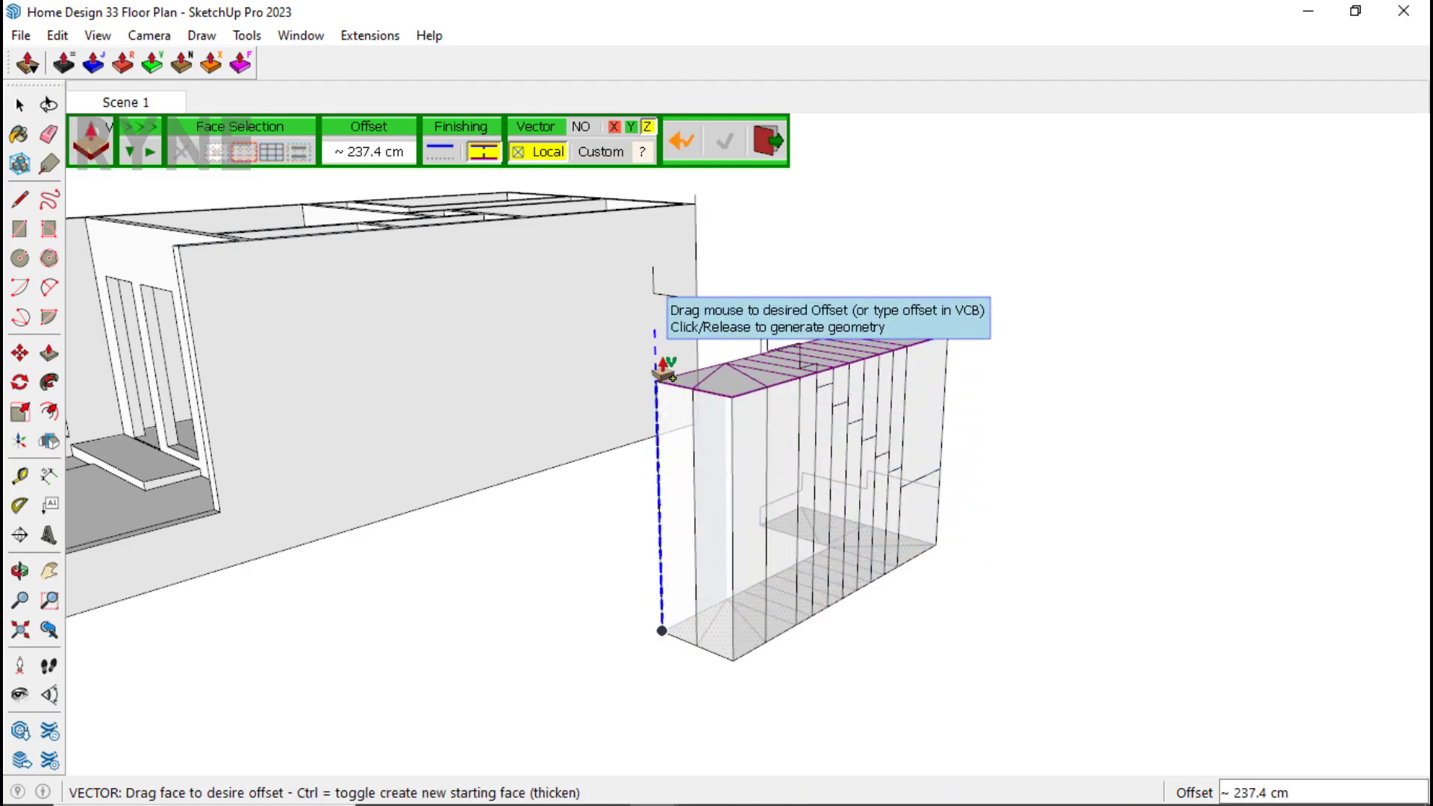
{"action": "left_click", "coordinate": [655, 304]}
{"action": "middle_click_drag", "start_coordinate": [722, 358], "coordinate": [741, 400]}
{"action": "key", "text": "space"}
{"action": "left_click", "coordinate": [657, 306]}
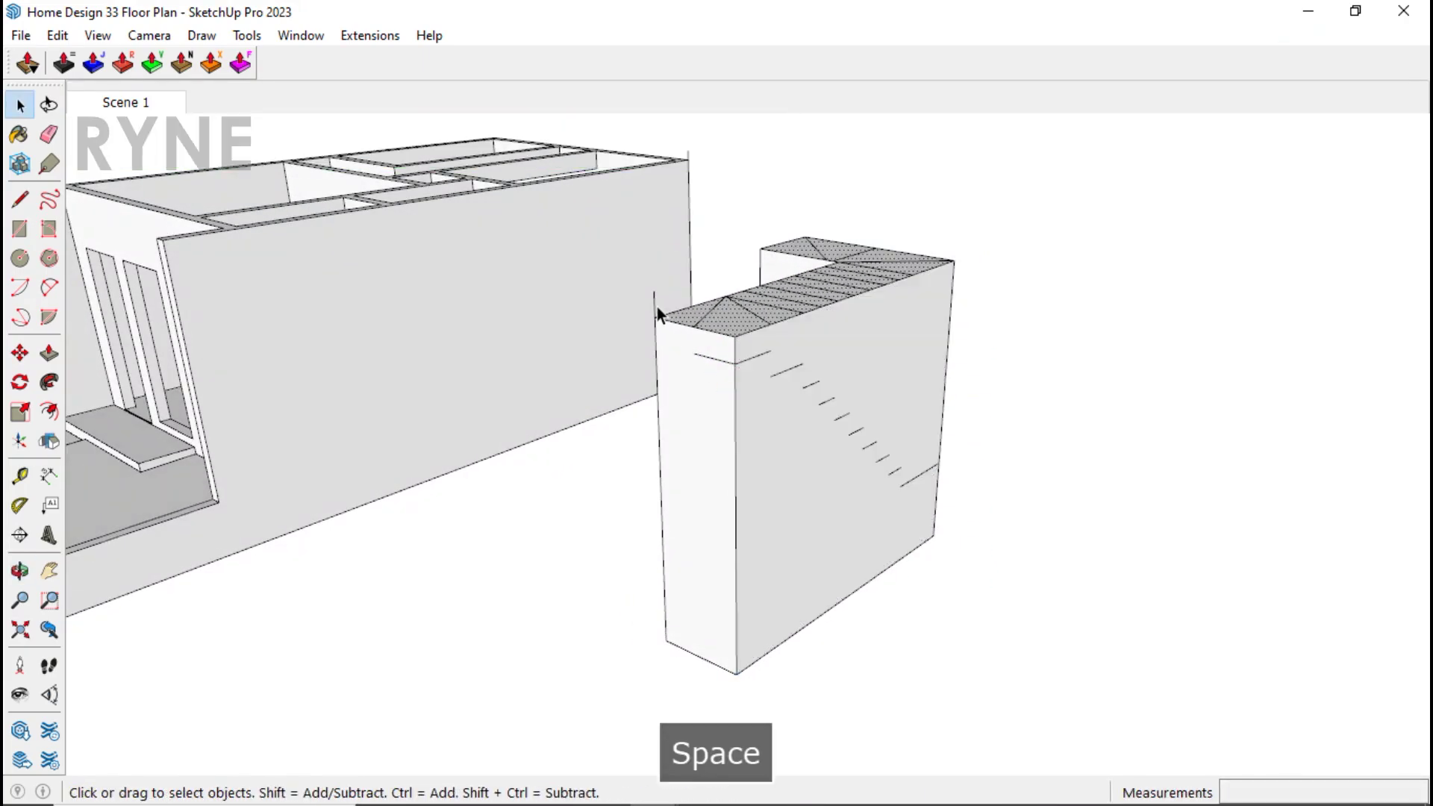
{"action": "key", "text": "Delete"}
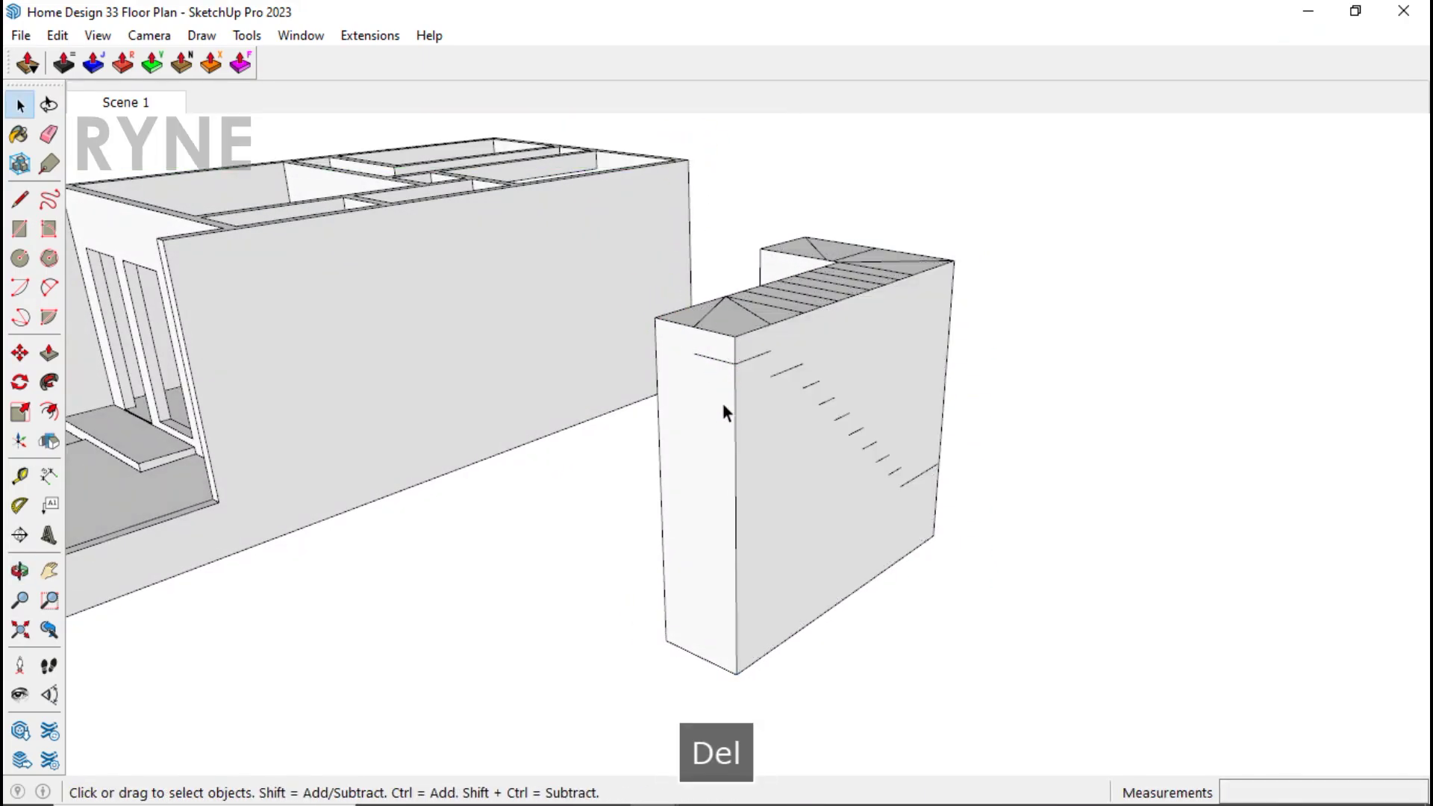
Step: Push the first winder treads down to their profile lines to form the lowest steps
{"action": "middle_click_drag", "start_coordinate": [723, 410], "coordinate": [886, 377]}
{"action": "key", "text": "p"}
{"action": "left_click", "coordinate": [649, 261]}
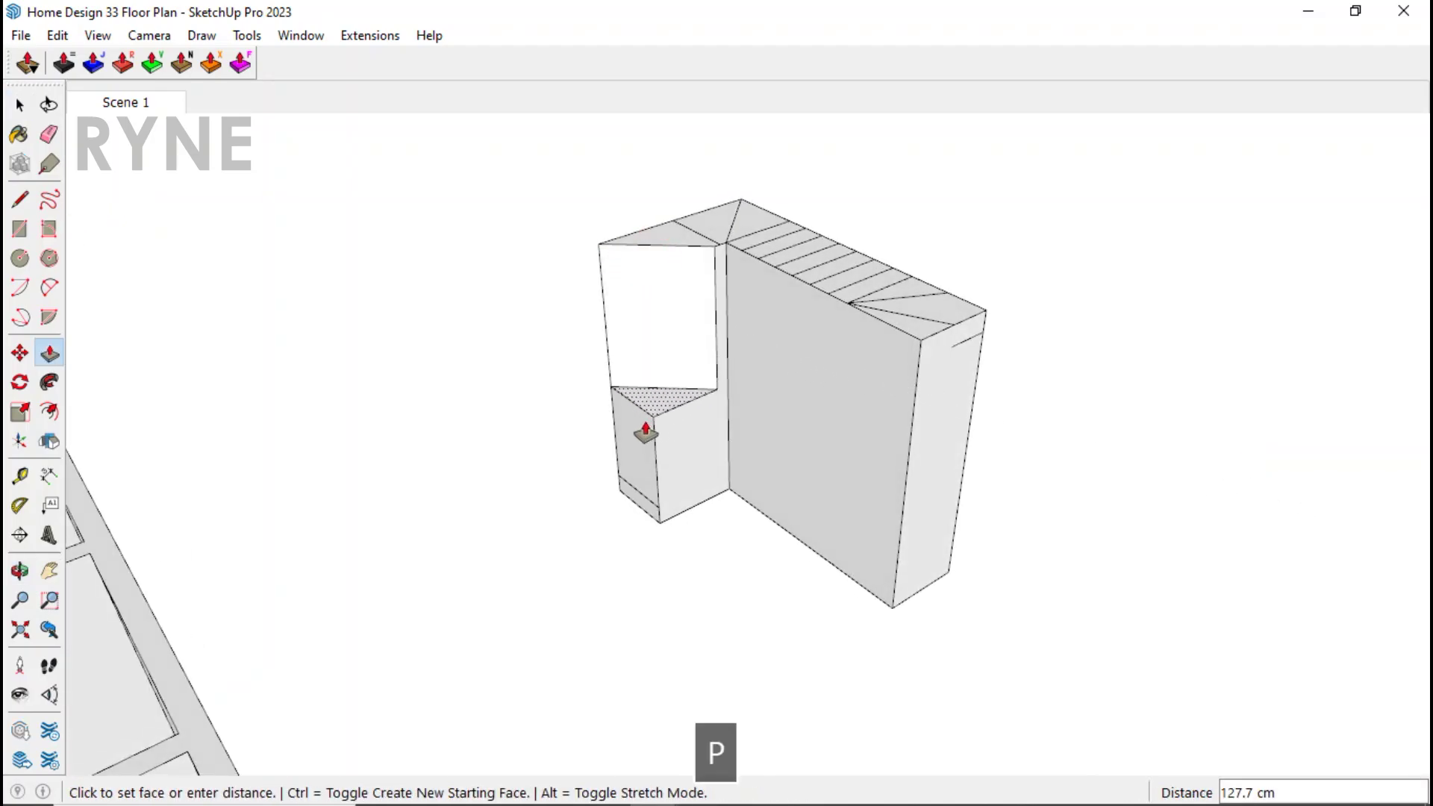
{"action": "left_click", "coordinate": [617, 480]}
{"action": "double_click", "coordinate": [671, 246]}
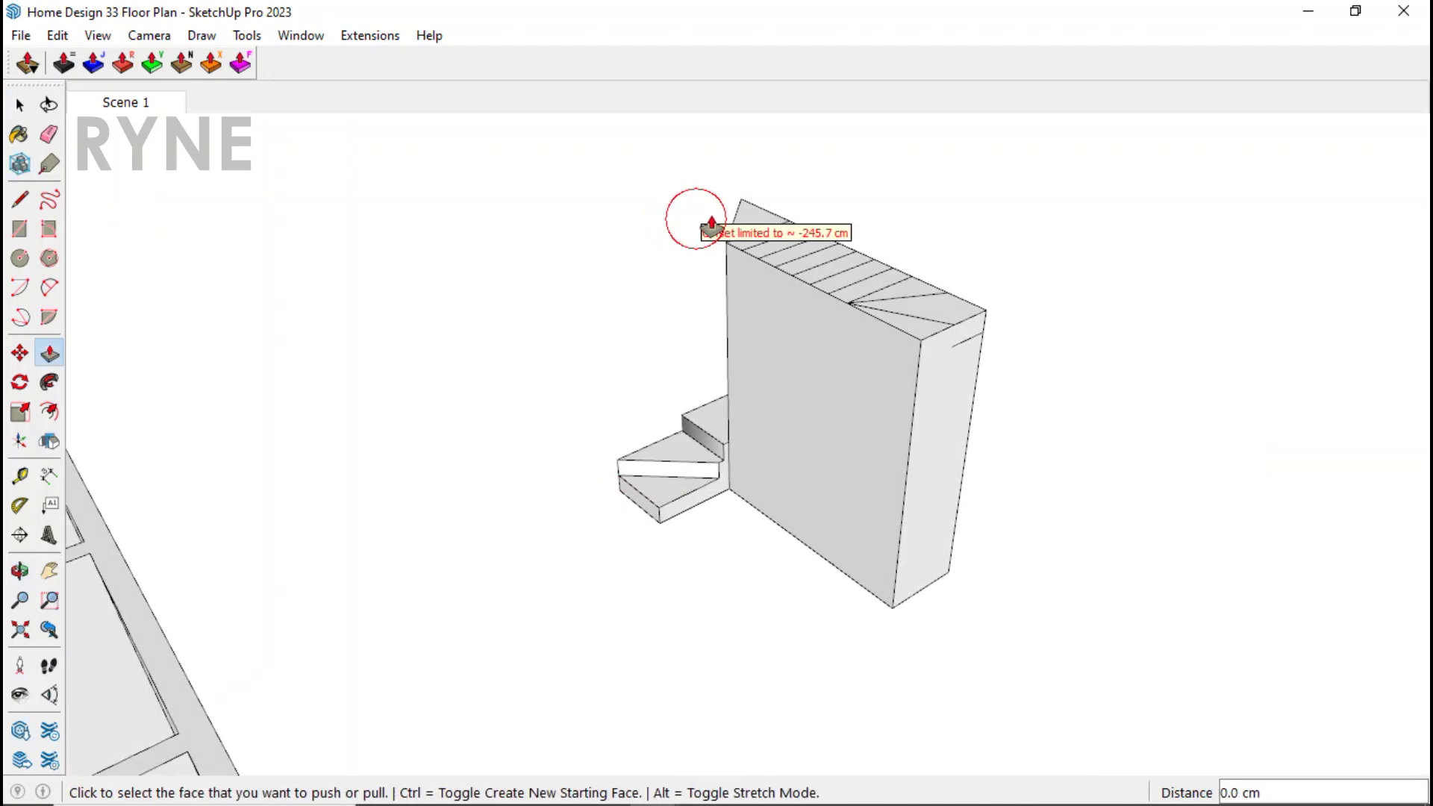
Step: Push the straight flight's treads and the adjoining far winder tread down to their stepped profile lines
{"action": "middle_click_drag", "start_coordinate": [741, 216], "coordinate": [589, 365]}
{"action": "middle_click_drag", "start_coordinate": [385, 446], "coordinate": [766, 415]}
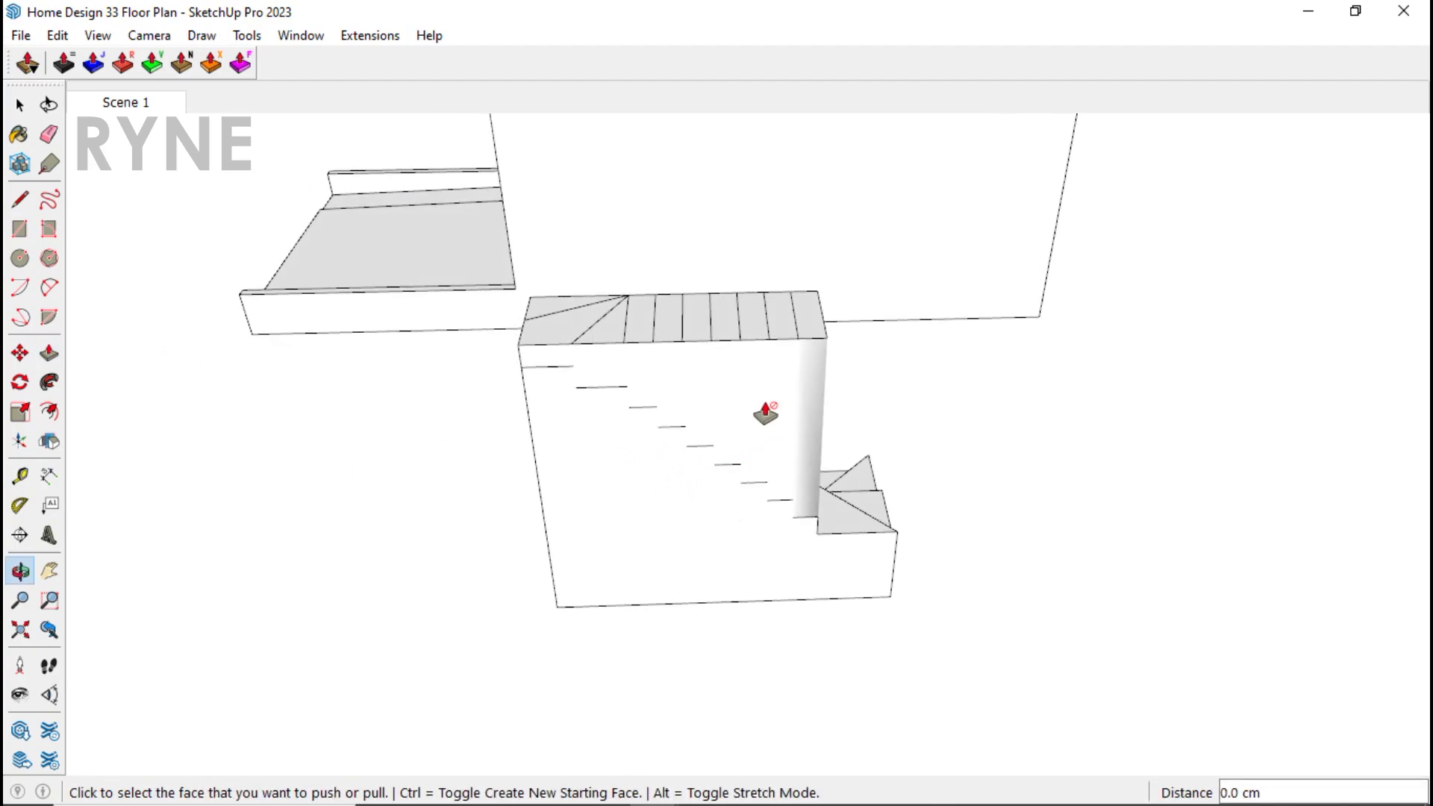
{"action": "double_click", "coordinate": [817, 331]}
{"action": "double_click", "coordinate": [786, 321]}
{"action": "double_click", "coordinate": [749, 321]}
{"action": "double_click", "coordinate": [732, 318]}
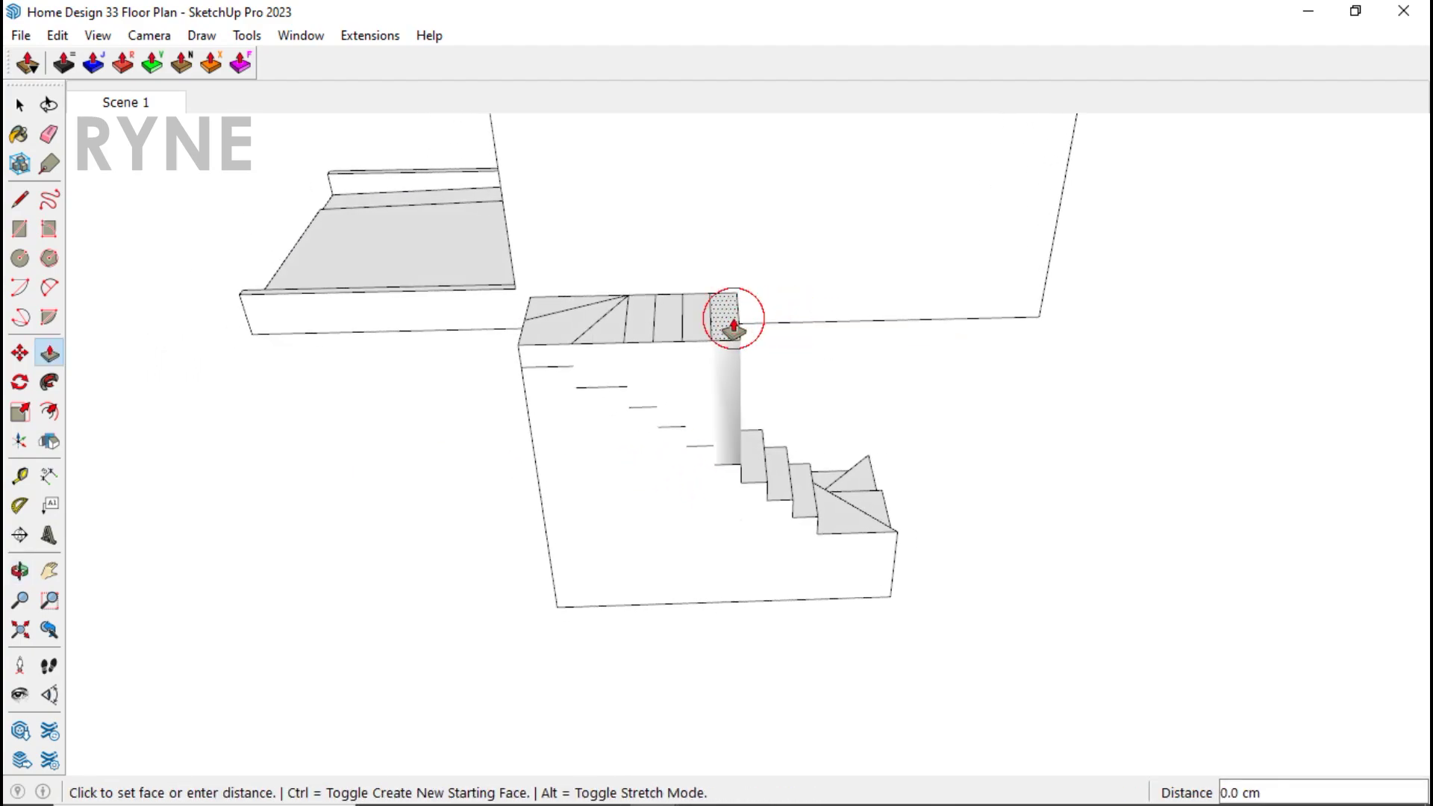
{"action": "double_click", "coordinate": [697, 322]}
{"action": "double_click", "coordinate": [669, 321]}
{"action": "double_click", "coordinate": [642, 328]}
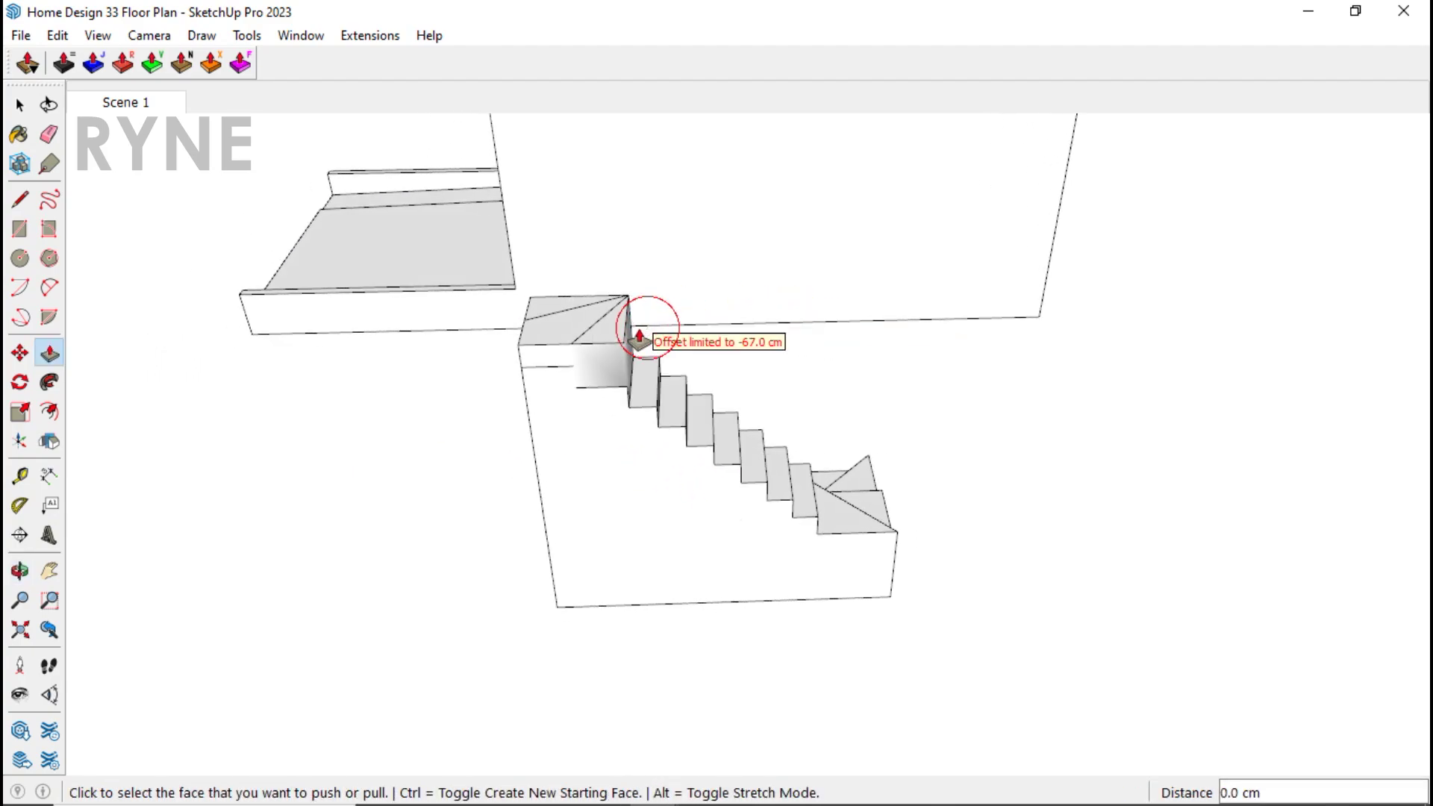
{"action": "double_click", "coordinate": [601, 340]}
Step: Reveal the staircase's softened edges and erase the vertical seam lines across its outer side face
{"action": "key", "text": "space"}
{"action": "triple_click", "coordinate": [602, 432]}
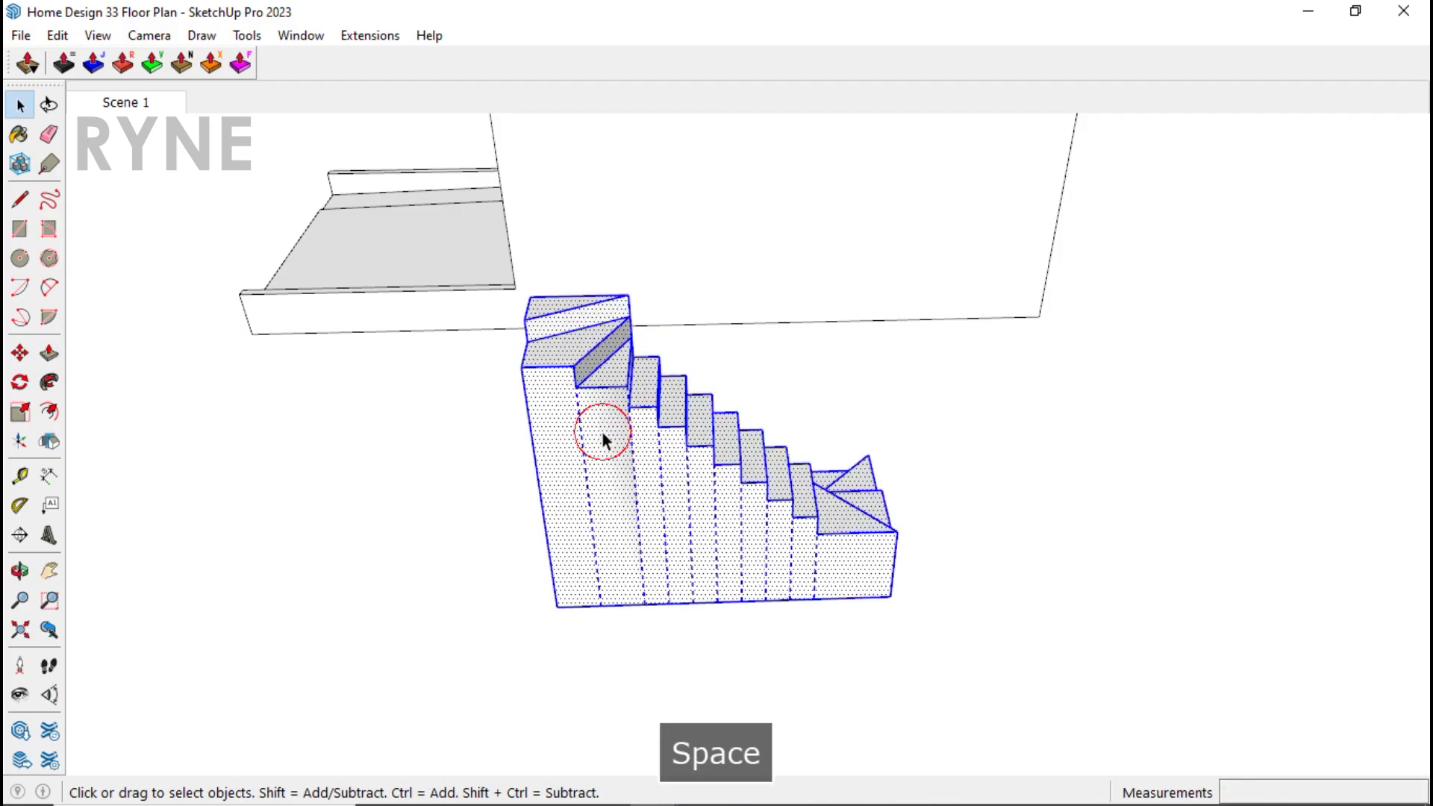
{"action": "right_click", "coordinate": [602, 432]}
{"action": "left_click", "coordinate": [699, 302]}
{"action": "middle_click_drag", "start_coordinate": [704, 403], "coordinate": [710, 486]}
{"action": "key", "text": "e"}
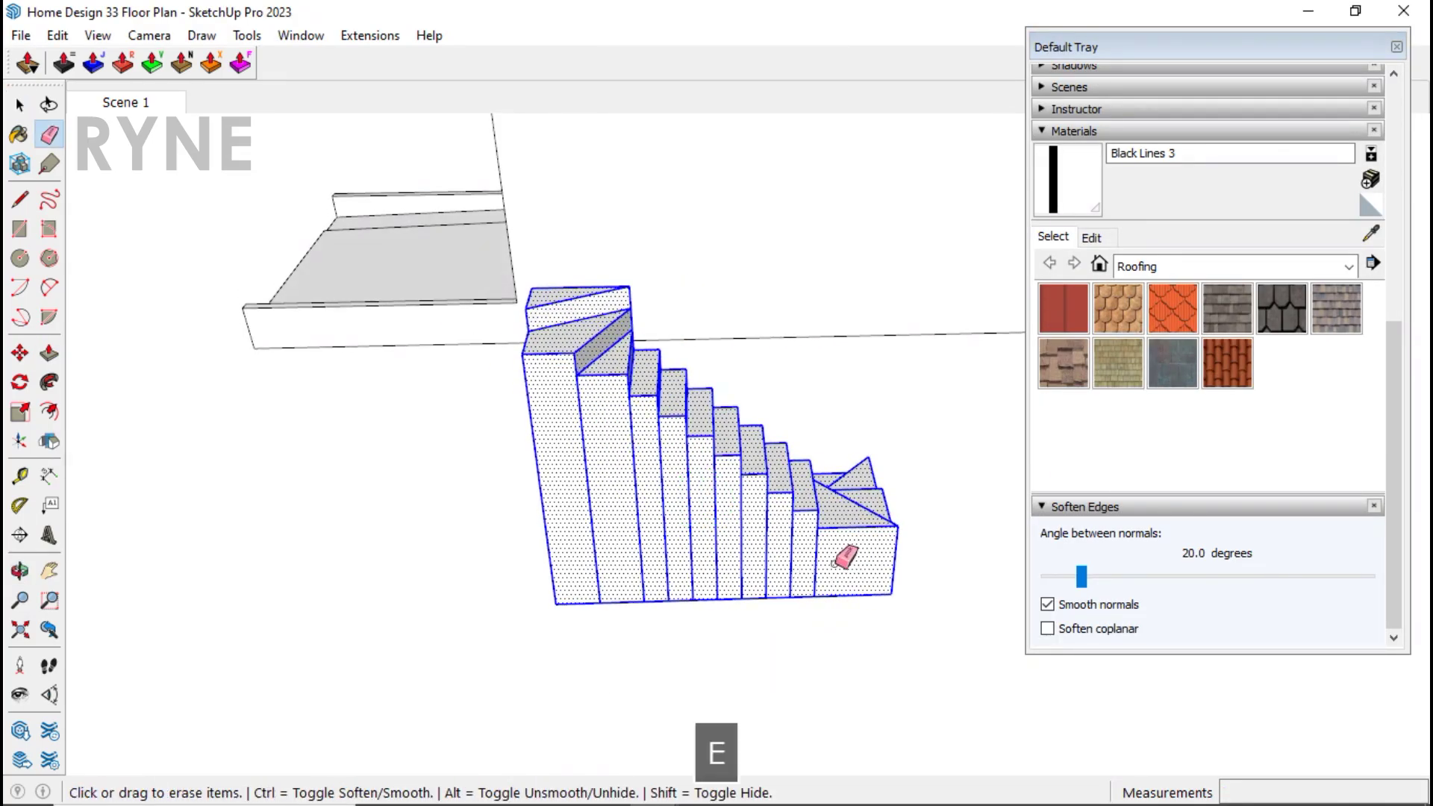
{"action": "left_click_drag", "start_coordinate": [841, 560], "coordinate": [597, 515]}
{"action": "left_click", "coordinate": [1395, 47]}
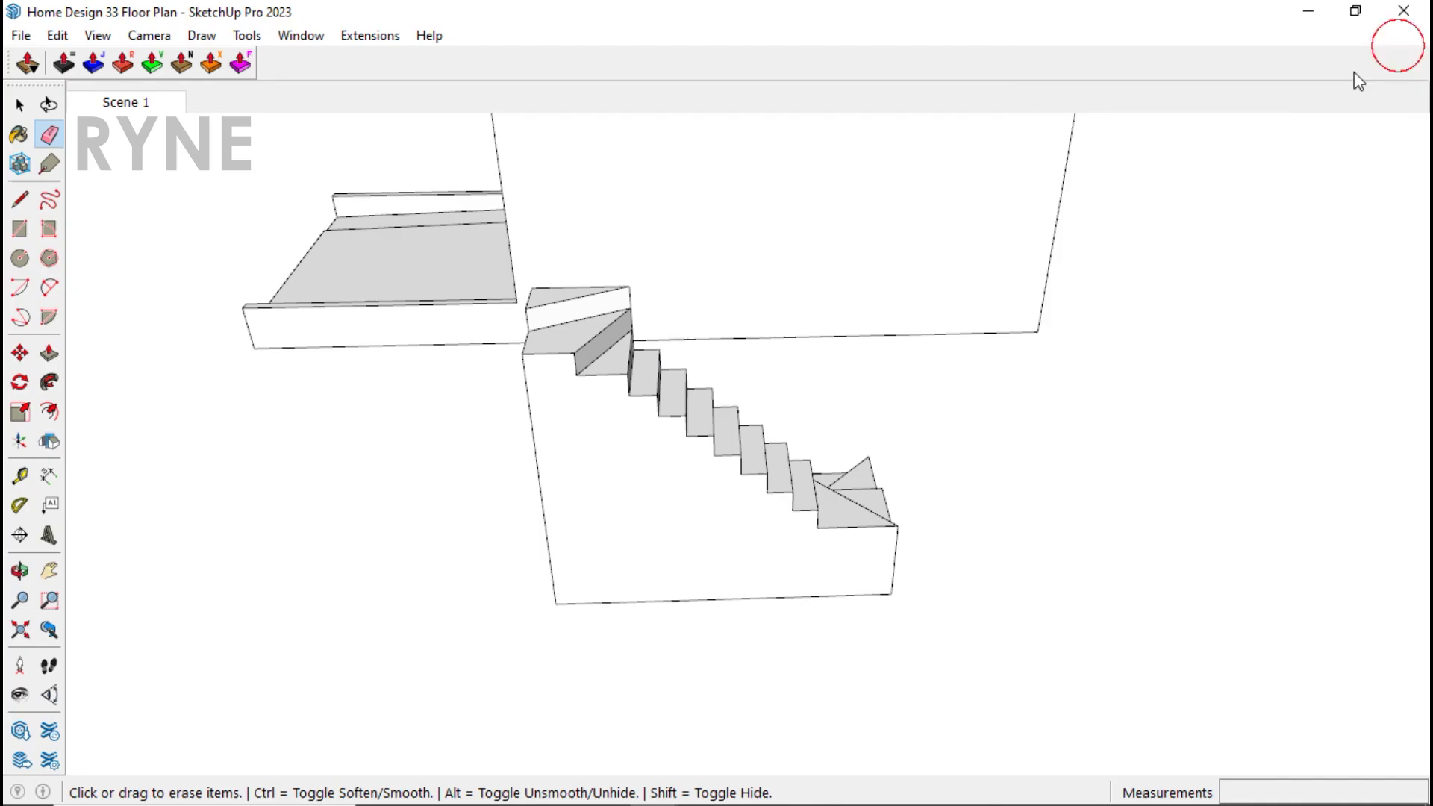
Step: Erase the remaining seam lines on the staircase's inner side and across its underside
{"action": "middle_click_drag", "start_coordinate": [806, 485], "coordinate": [865, 487]}
{"action": "left_click_drag", "start_coordinate": [755, 445], "coordinate": [753, 446]}
{"action": "scroll", "coordinate": [743, 450], "scroll_direction": "up", "scroll_amount": 3}
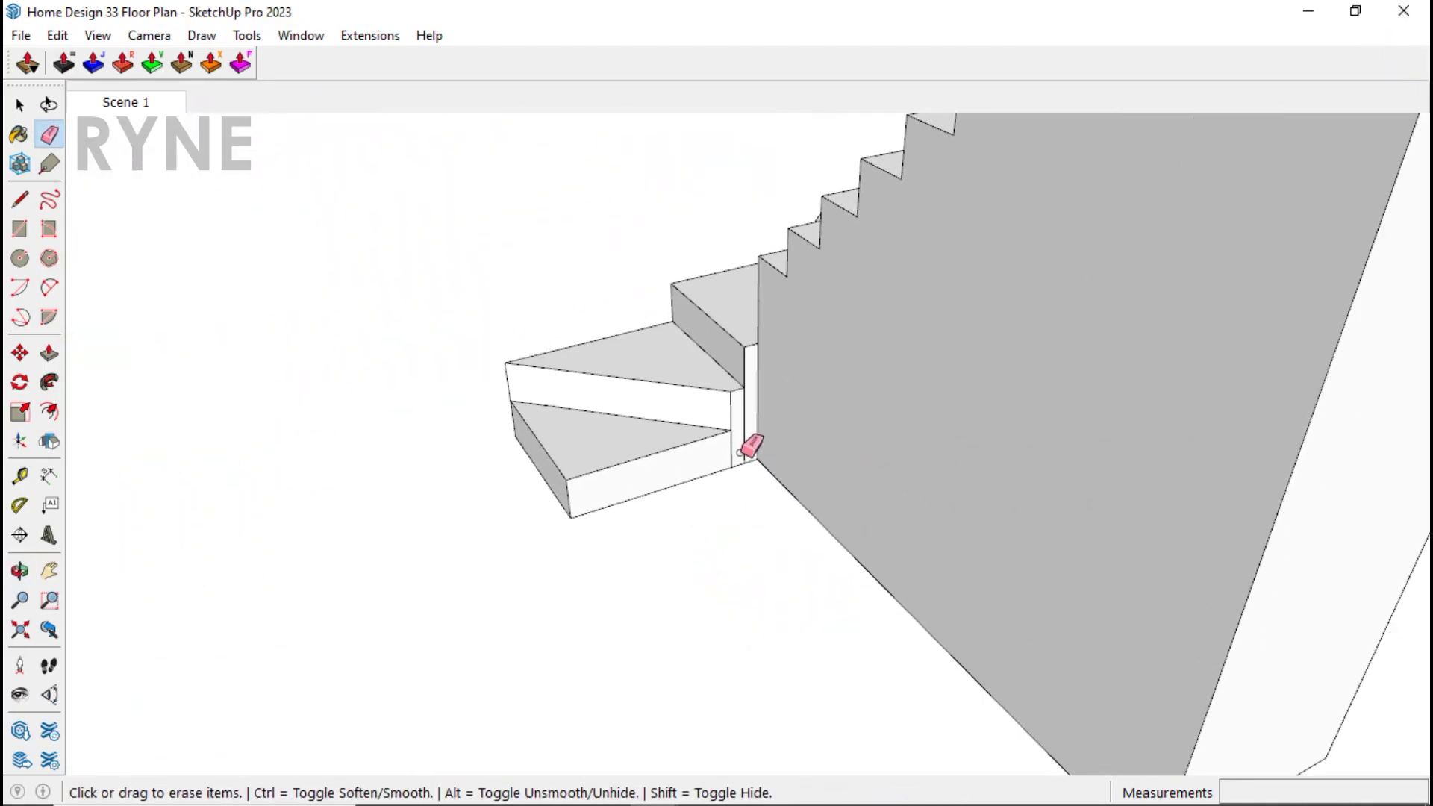
{"action": "middle_click_drag", "start_coordinate": [733, 450], "coordinate": [769, 436]}
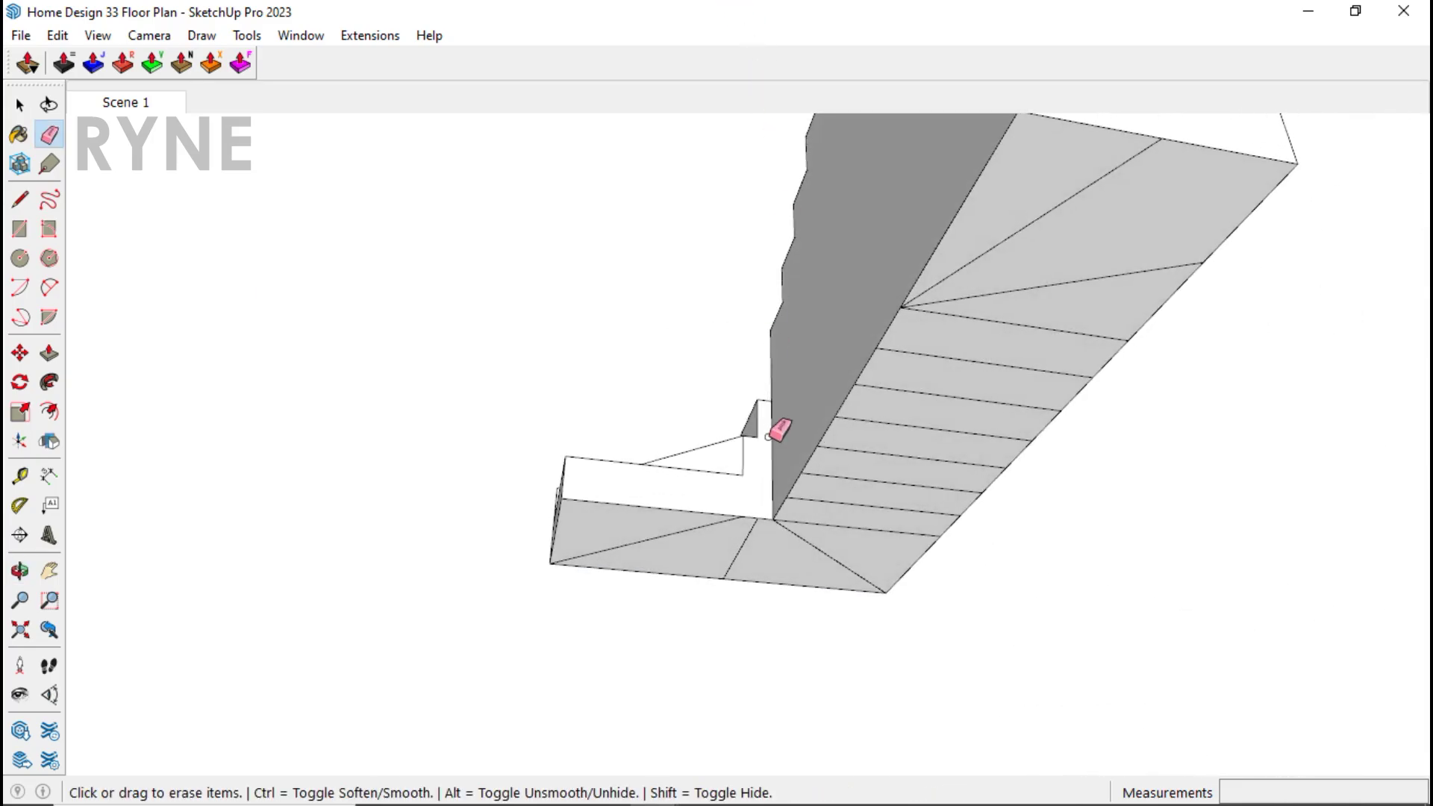
{"action": "left_click_drag", "start_coordinate": [1055, 242], "coordinate": [975, 383]}
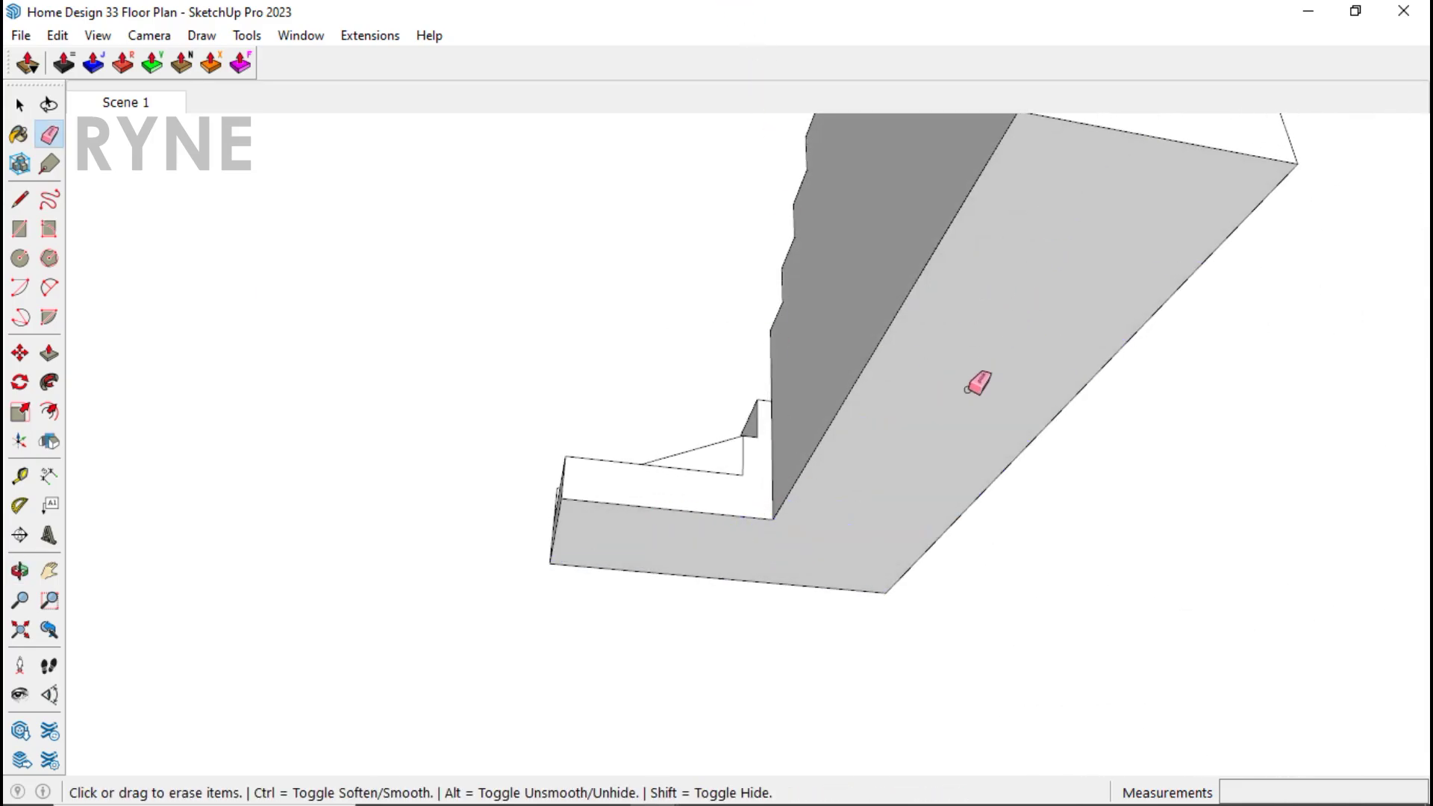
{"action": "mouse_move", "coordinate": [975, 384]}
{"action": "middle_mouse_down"}
{"action": "mouse_move", "coordinate": [905, 486]}
{"action": "mouse_move", "coordinate": [512, 634]}
{"action": "mouse_move", "coordinate": [332, 788]}
{"action": "mouse_move", "coordinate": [483, 425]}
{"action": "middle_mouse_up"}
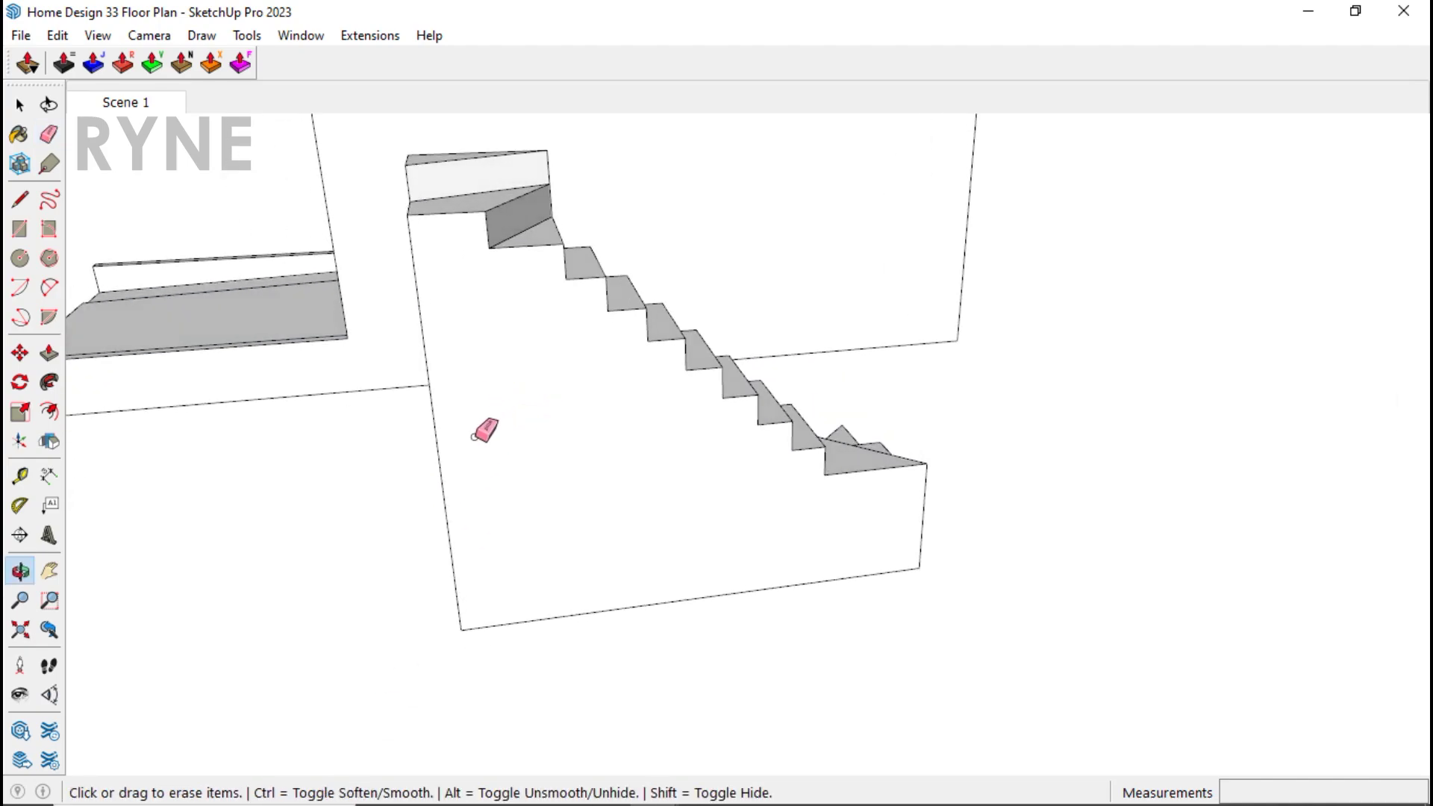
Step: Copy a riser edge of the straight flight straight down below two neighbouring tread corners as soffit thickness guides
{"action": "scroll", "coordinate": [595, 297], "scroll_direction": "up", "scroll_amount": 3}
{"action": "key", "text": "space"}
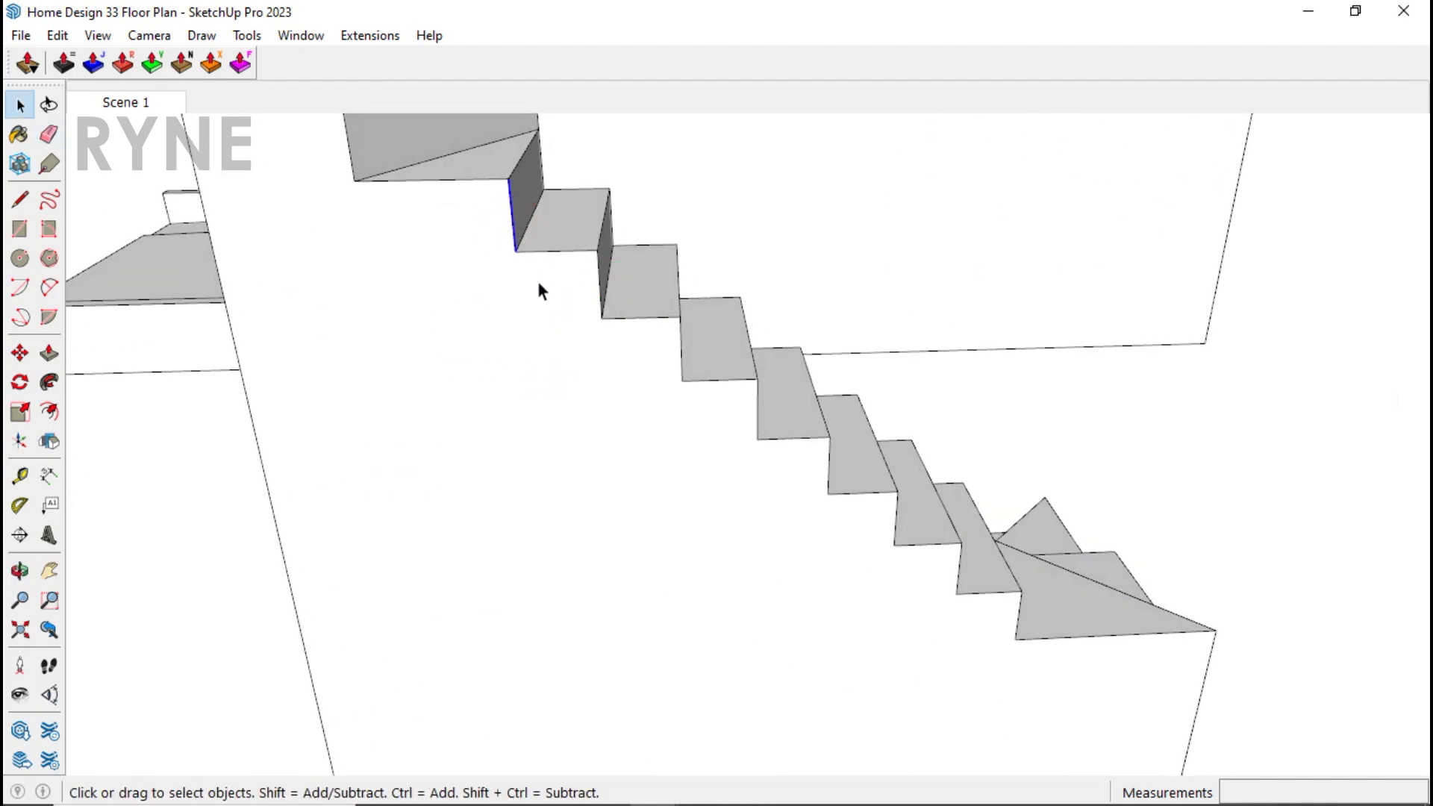
{"action": "key", "text": "m"}
{"action": "key", "text": "ctrl"}
{"action": "left_click", "coordinate": [511, 182]}
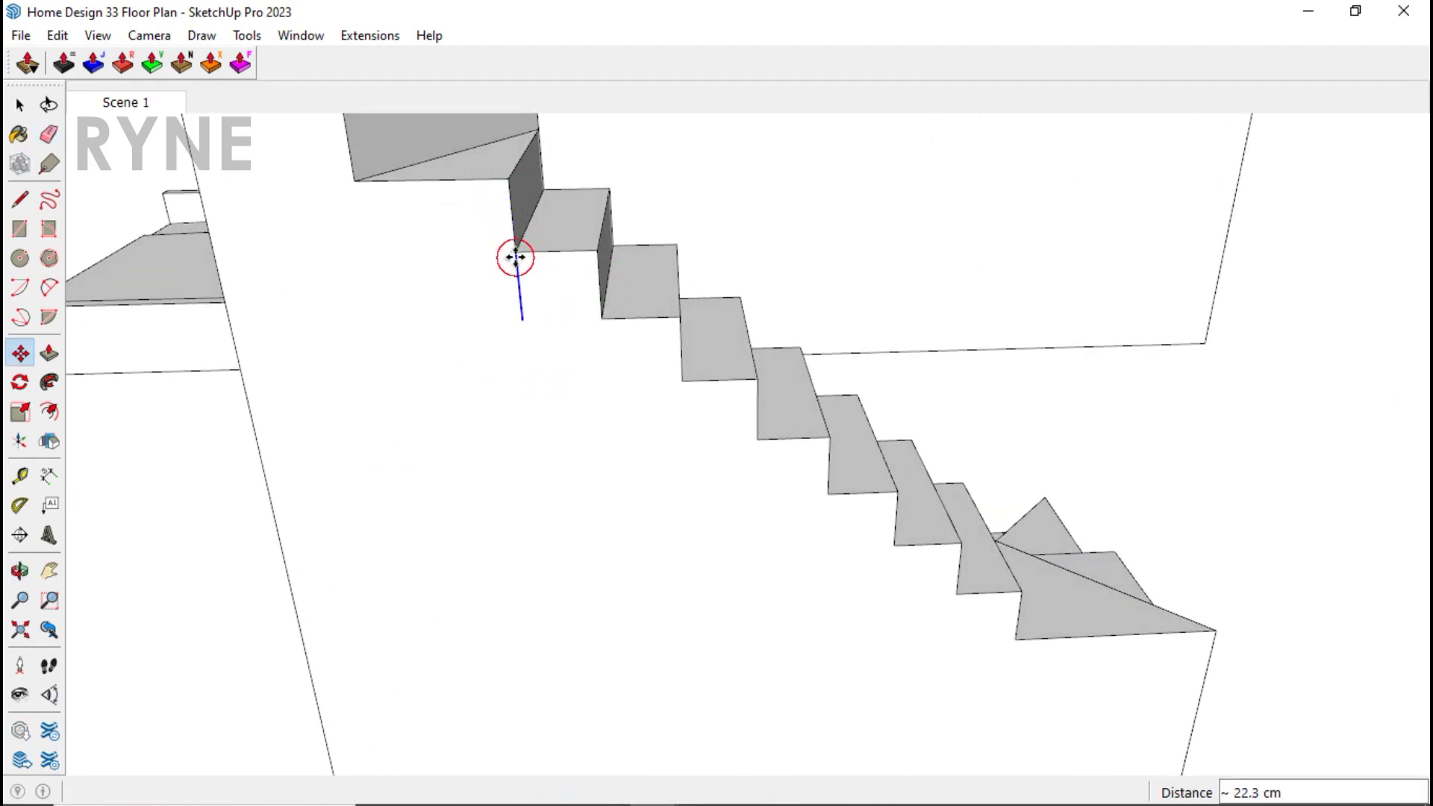
{"action": "left_click", "coordinate": [602, 320]}
{"action": "key", "text": "space"}
Step: Draw the sloped soffit line through the guide ends down the outer side face, ending with a 67 cm vertical line to the base
{"action": "key", "text": "l"}
{"action": "left_click", "coordinate": [522, 320]}
{"action": "left_click", "coordinate": [605, 382]}
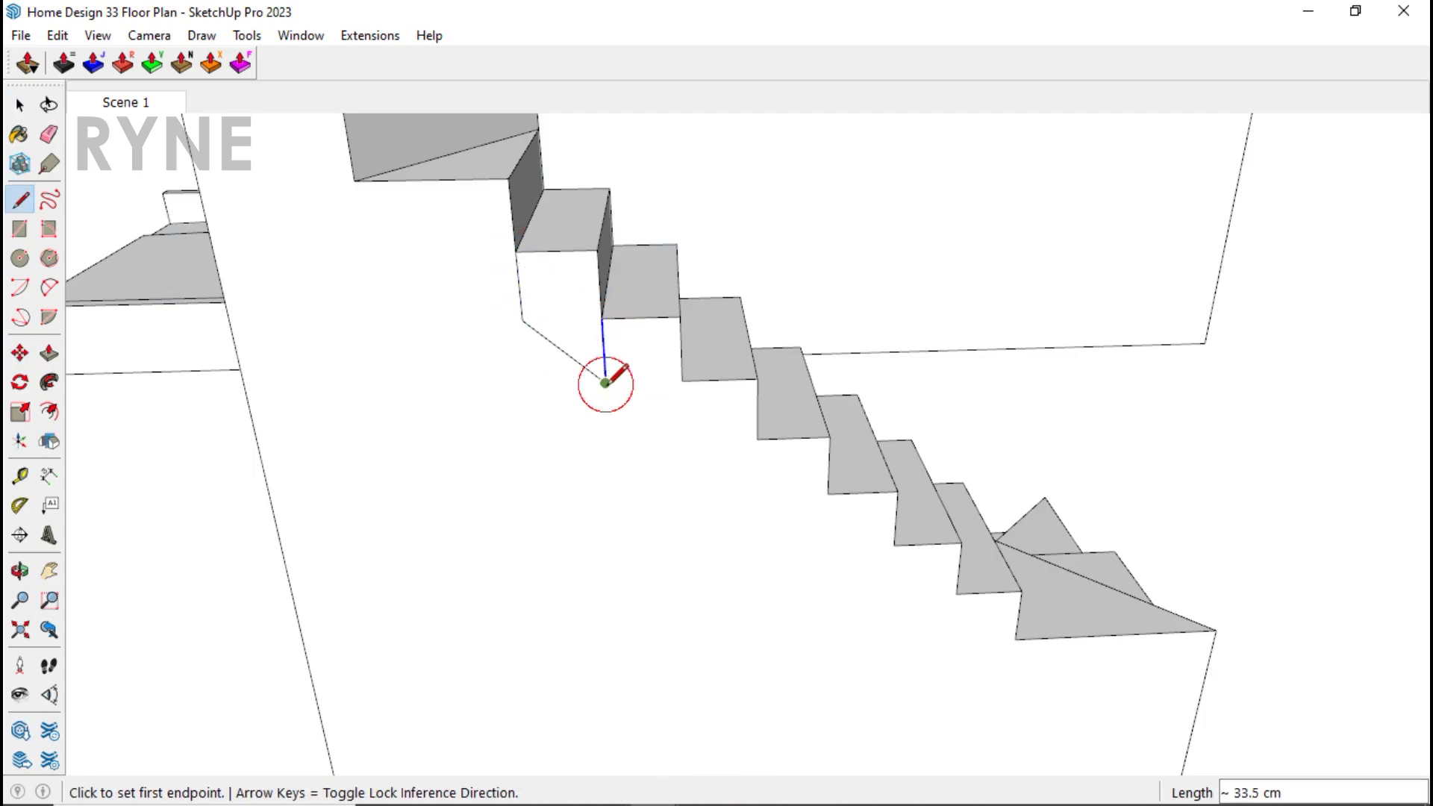
{"action": "left_click", "coordinate": [604, 382]}
{"action": "scroll", "coordinate": [545, 321], "scroll_direction": "down", "scroll_amount": 3}
{"action": "scroll", "coordinate": [821, 574], "scroll_direction": "up", "scroll_amount": 3}
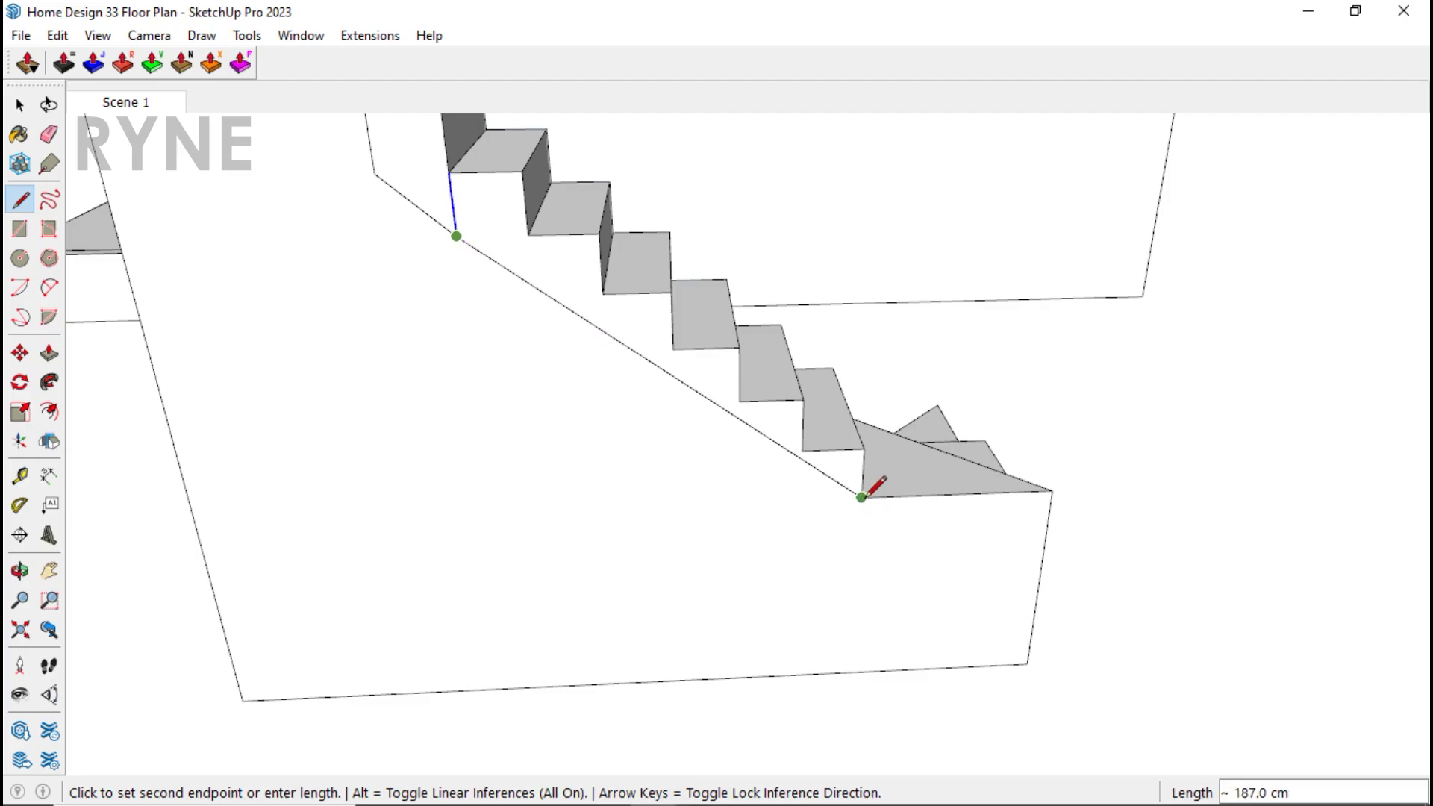
{"action": "left_click", "coordinate": [853, 664]}
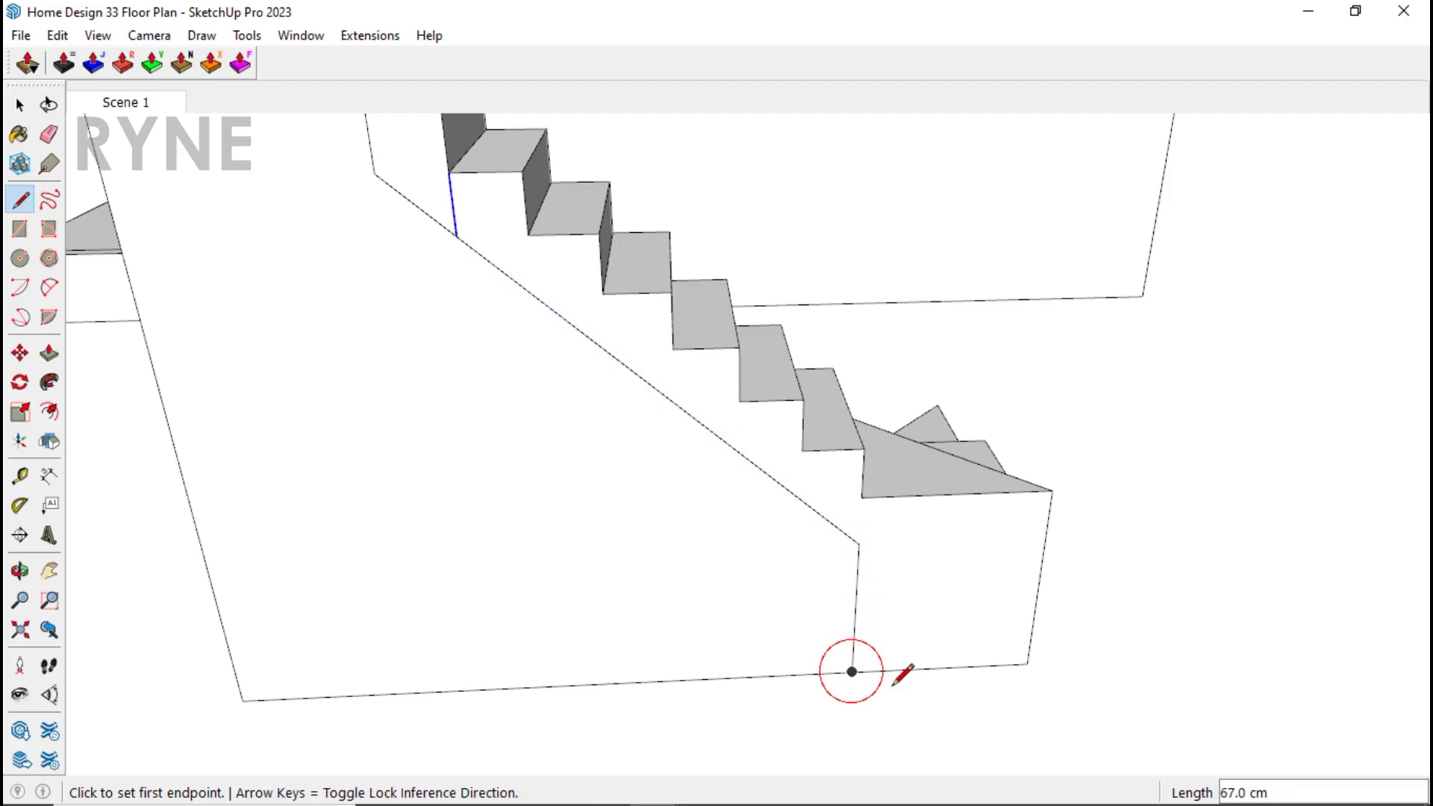
Step: Extend the soffit slope upward and horizontally to the staircase's far vertical edge, and erase the copied riser guides
{"action": "scroll", "coordinate": [746, 522], "scroll_direction": "down", "scroll_amount": 3}
{"action": "scroll", "coordinate": [597, 373], "scroll_direction": "up", "scroll_amount": 3}
{"action": "left_click", "coordinate": [691, 443]}
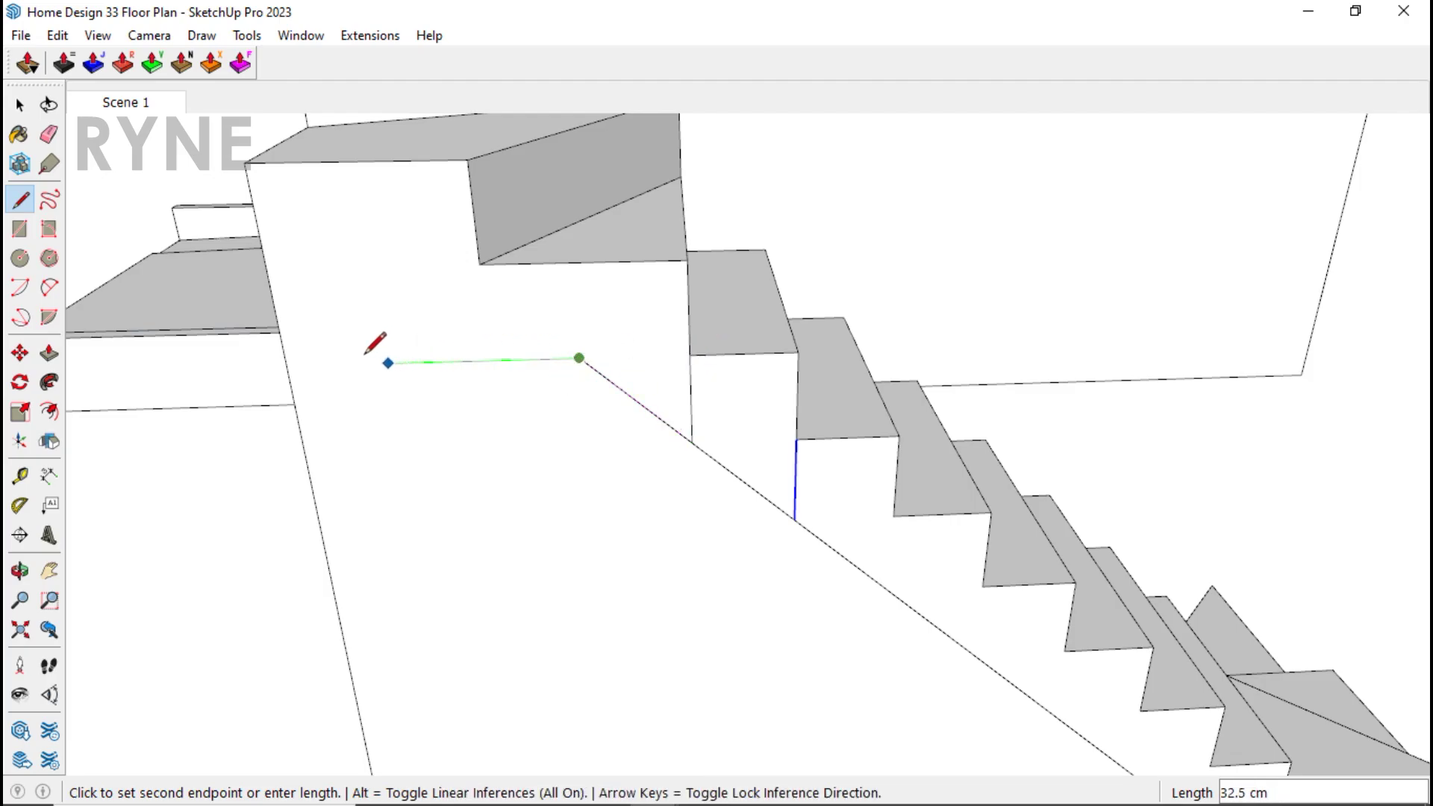
{"action": "left_click", "coordinate": [286, 366]}
{"action": "key", "text": "space"}
{"action": "scroll", "coordinate": [535, 384], "scroll_direction": "down", "scroll_amount": 2}
{"action": "key", "text": "e"}
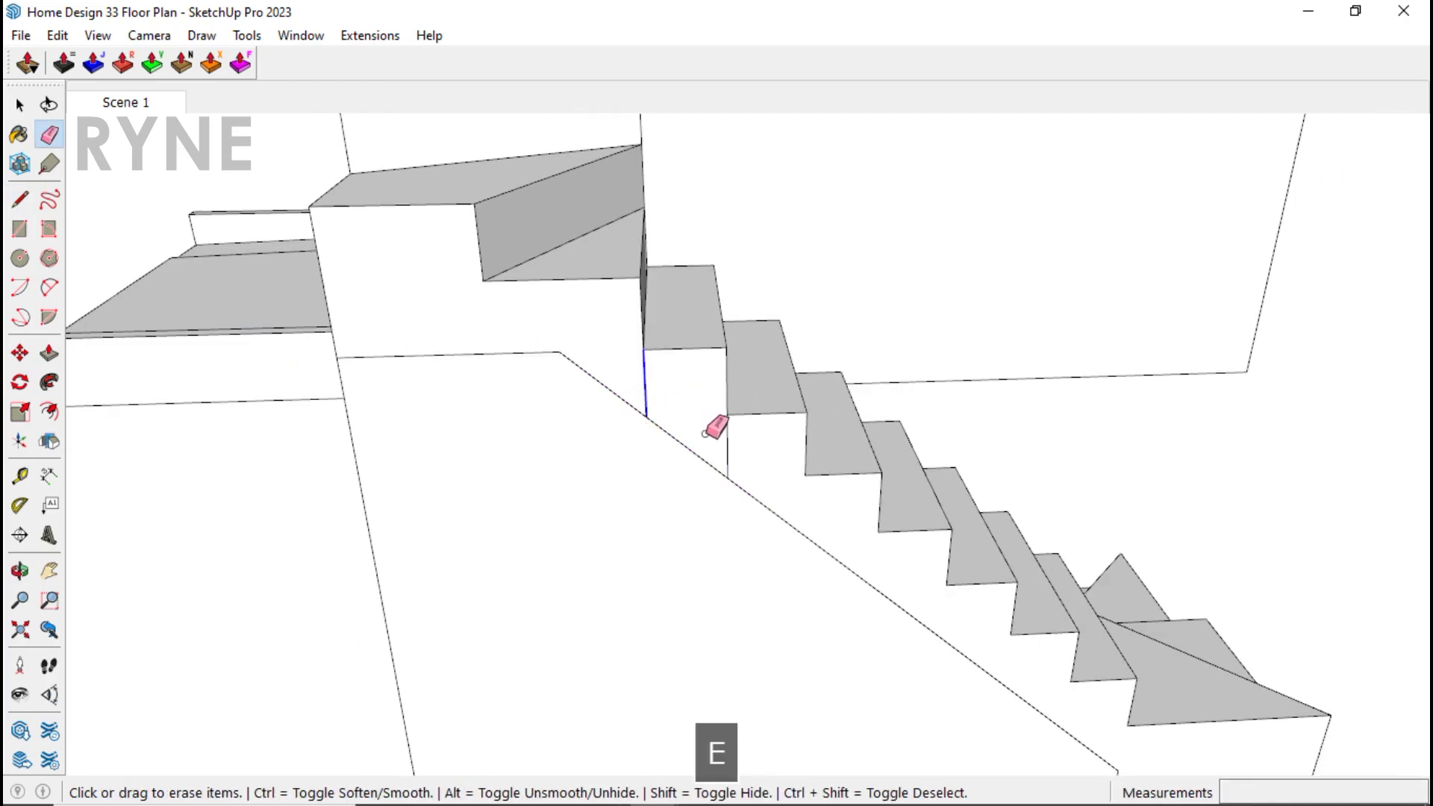
{"action": "scroll", "coordinate": [732, 388], "scroll_direction": "down", "scroll_amount": 3}
Step: Push the face below the soffit line through the full stair width and delete the leftover vertical edge
{"action": "mouse_move", "coordinate": [758, 333]}
{"action": "middle_mouse_down"}
{"action": "mouse_move", "coordinate": [867, 463]}
{"action": "mouse_move", "coordinate": [841, 410]}
{"action": "middle_mouse_up"}
{"action": "key", "text": "p"}
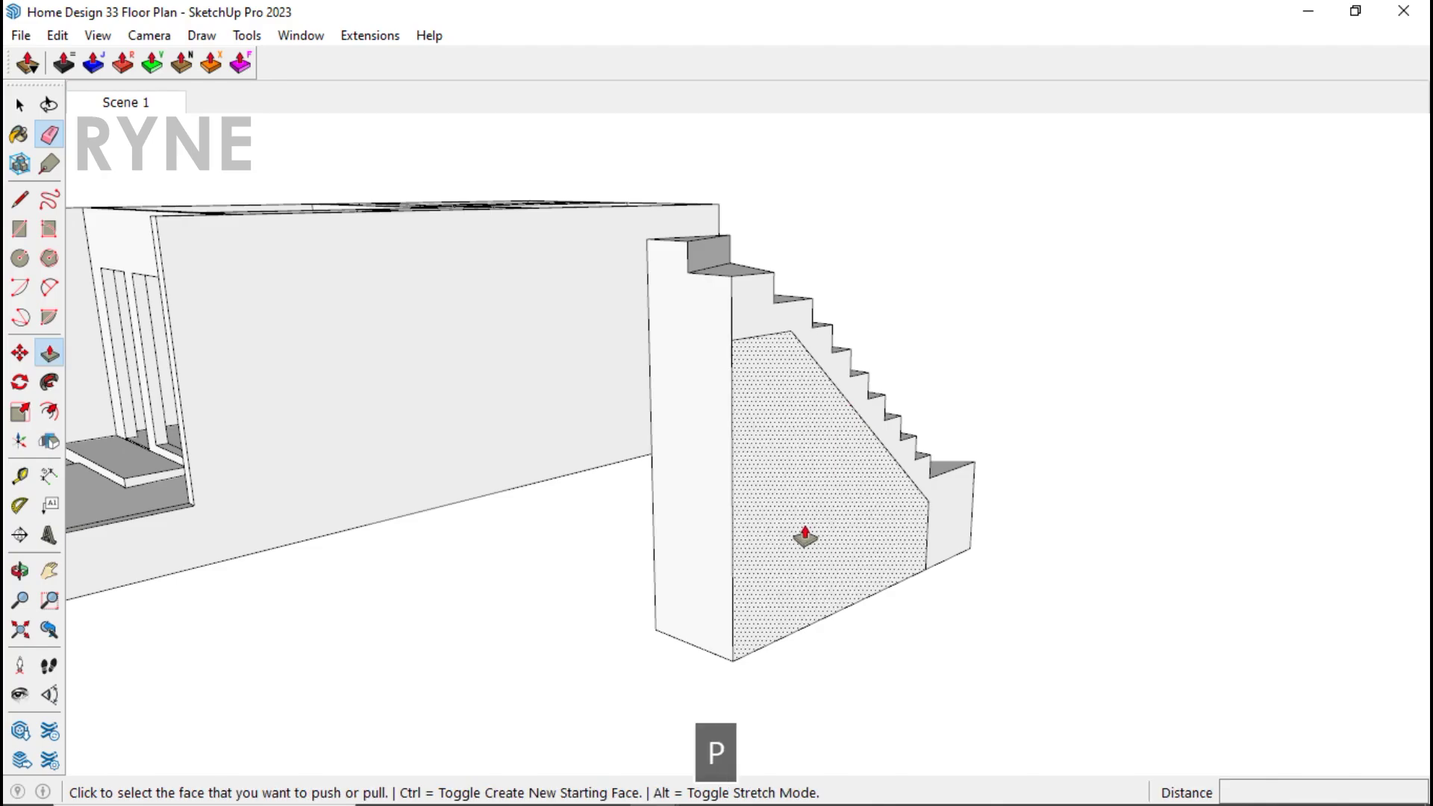
{"action": "left_click", "coordinate": [805, 536]}
{"action": "left_click", "coordinate": [733, 443]}
{"action": "key", "text": "space"}
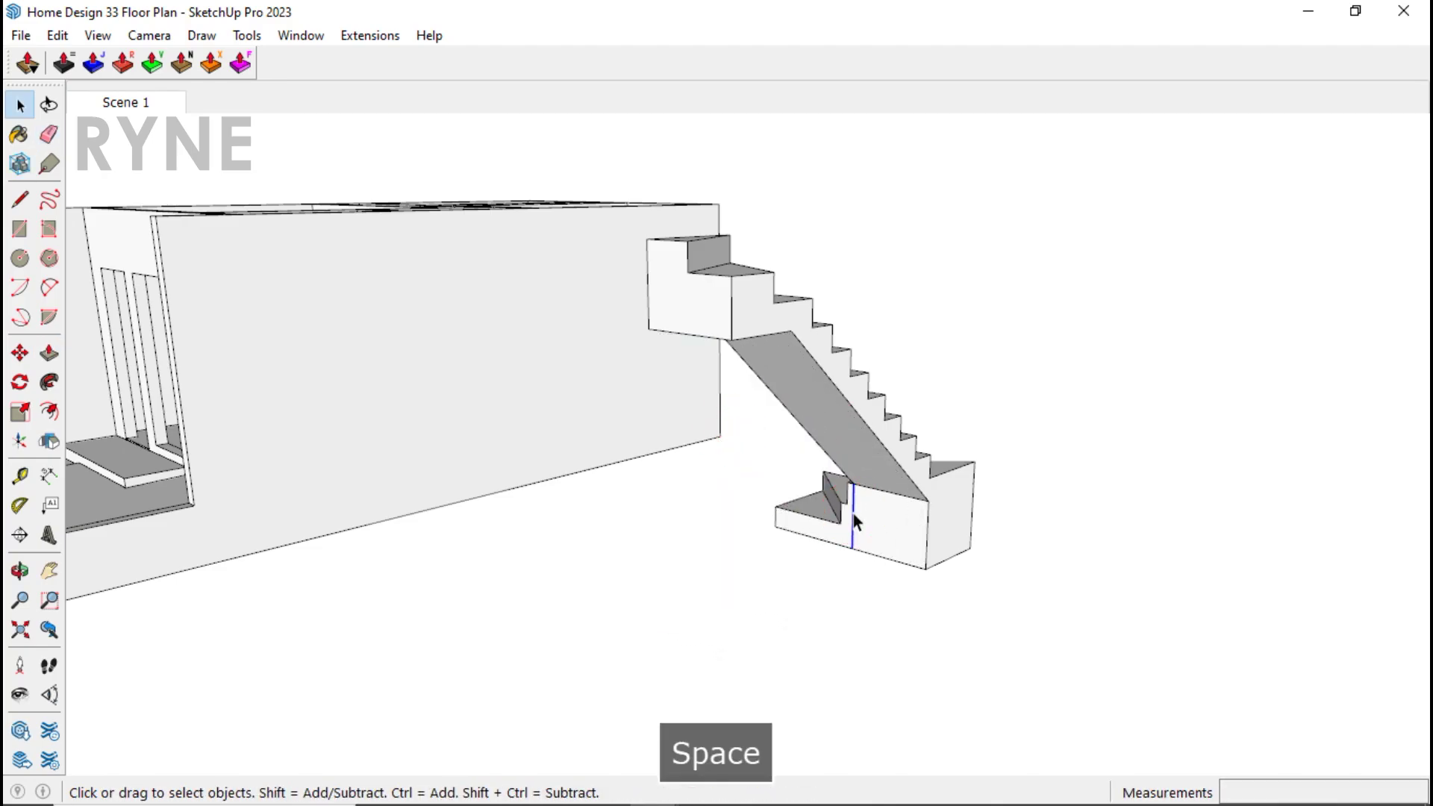
{"action": "key", "text": "Delete"}
Step: Group the whole staircase and move it along the red axis into the stairwell inside the house
{"action": "triple_click", "coordinate": [883, 468]}
{"action": "right_click", "coordinate": [884, 469]}
{"action": "left_click", "coordinate": [970, 186]}
{"action": "middle_click_drag", "start_coordinate": [970, 187], "coordinate": [834, 515]}
{"action": "key", "text": "m"}
{"action": "left_click", "coordinate": [818, 505]}
{"action": "key", "text": "Right"}
{"action": "middle_click_drag", "start_coordinate": [710, 480], "coordinate": [415, 416]}
{"action": "left_click", "coordinate": [411, 403]}
{"action": "key", "text": "space"}
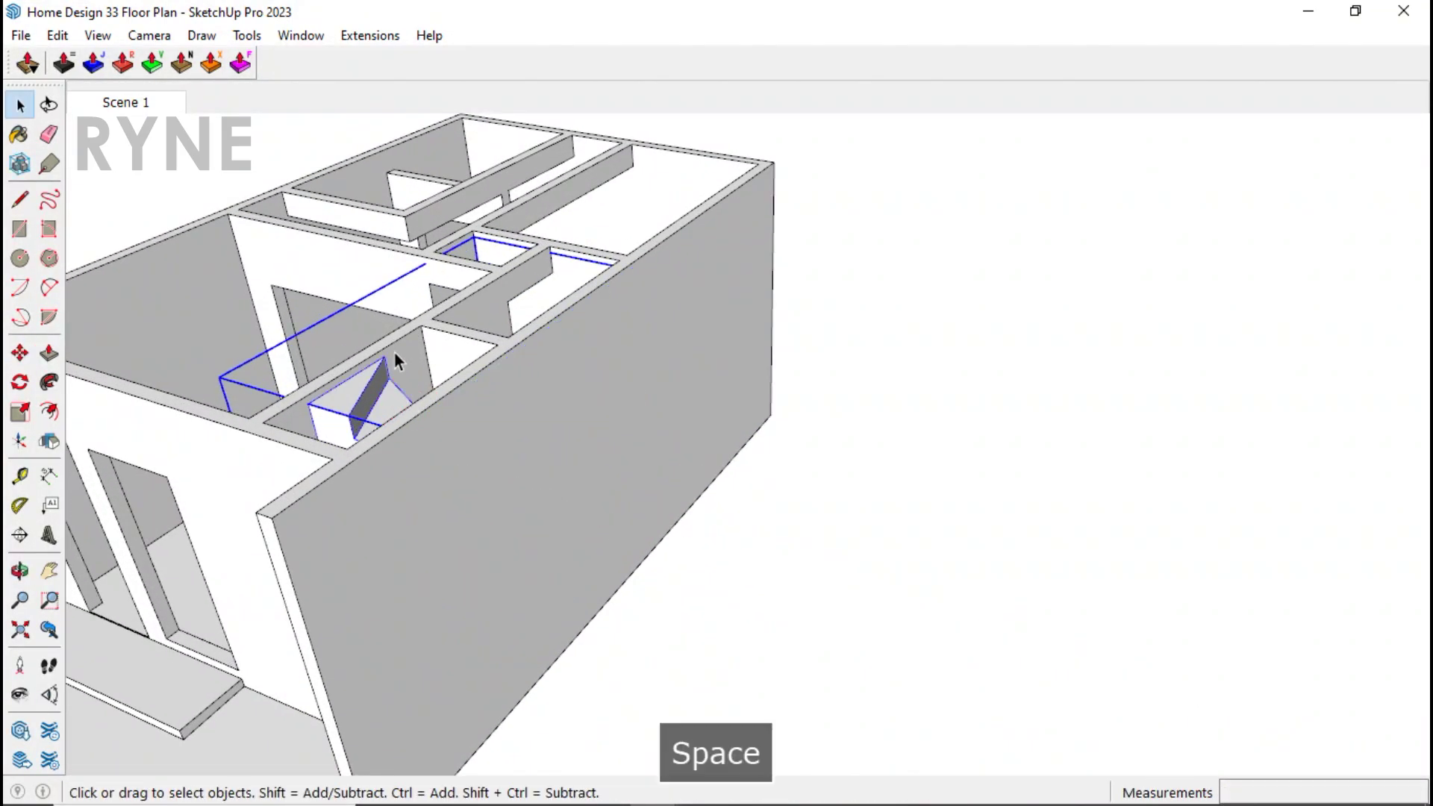
Step: Open the wall group and copy the top edge of the cross wall beside the stairs about 47.5 cm down
{"action": "scroll", "coordinate": [418, 359], "scroll_direction": "up", "scroll_amount": 5}
{"action": "triple_click", "coordinate": [518, 378]}
{"action": "left_click", "coordinate": [526, 346]}
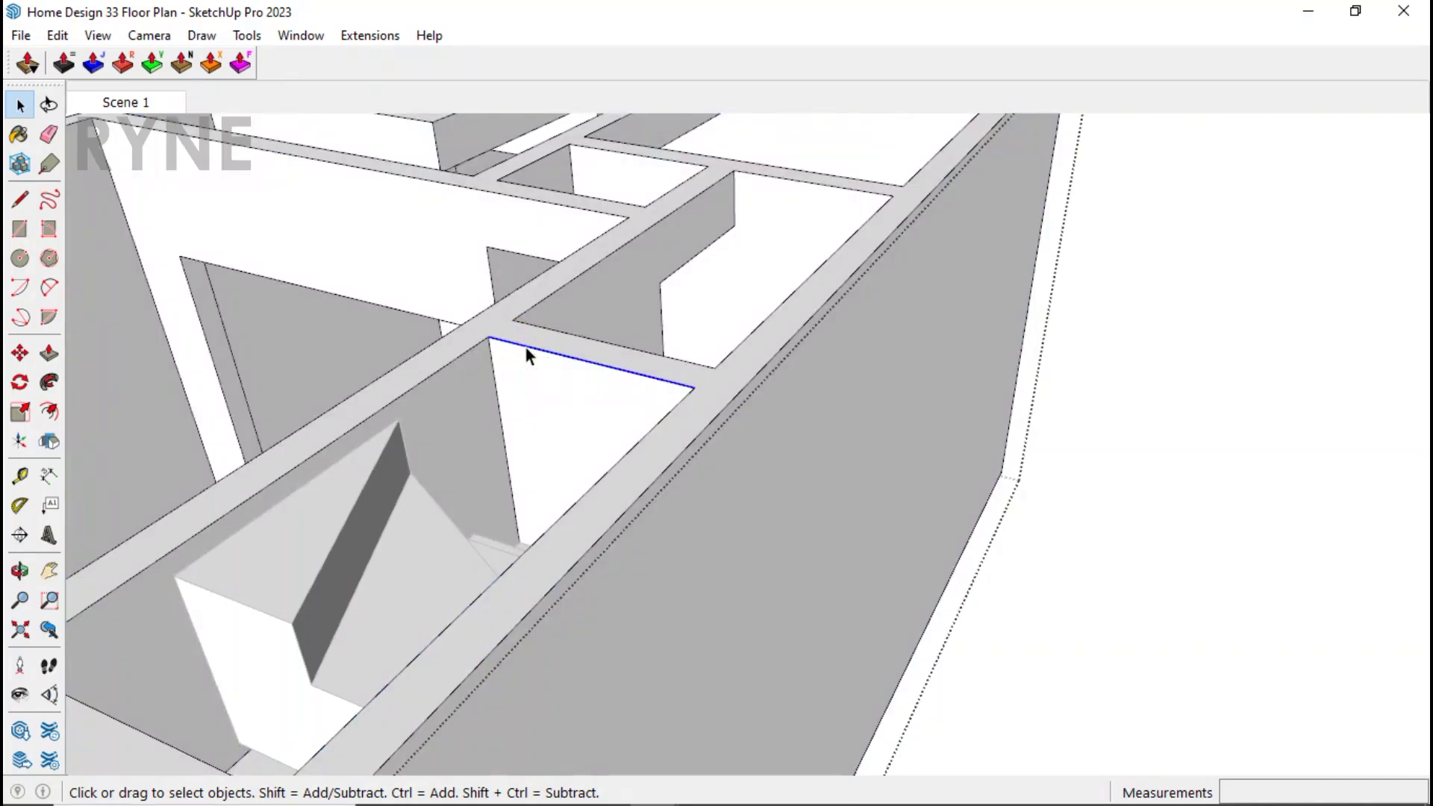
{"action": "key", "text": "m"}
{"action": "key", "text": "ctrl"}
{"action": "left_click", "coordinate": [489, 343]}
{"action": "key", "text": "Up"}
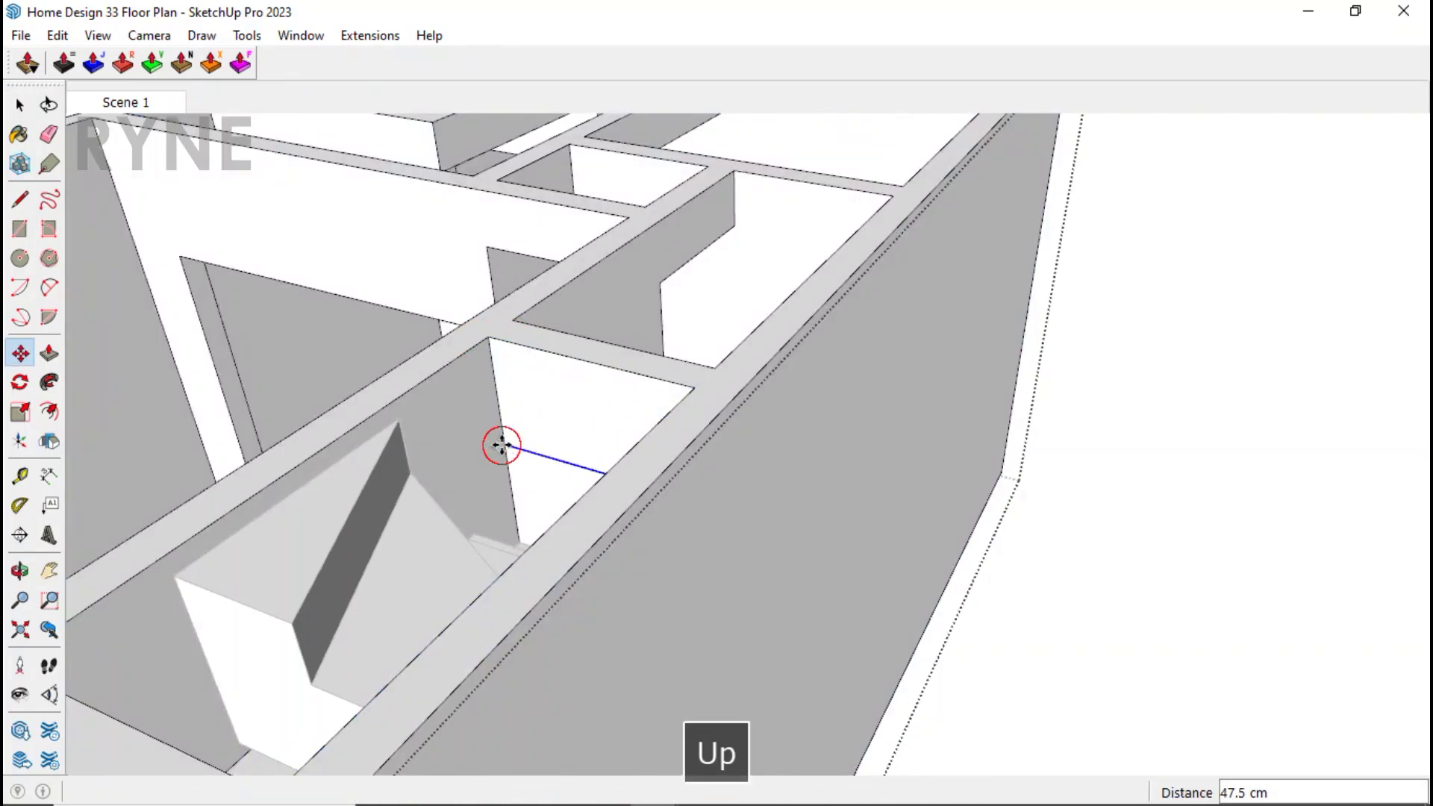
{"action": "left_click", "coordinate": [503, 448]}
Step: Push away the cross wall's part above the copied edge and erase the leftover edge on the adjoining wall
{"action": "key", "text": "p"}
{"action": "left_click", "coordinate": [540, 414]}
{"action": "left_click", "coordinate": [534, 373]}
{"action": "key", "text": "space"}
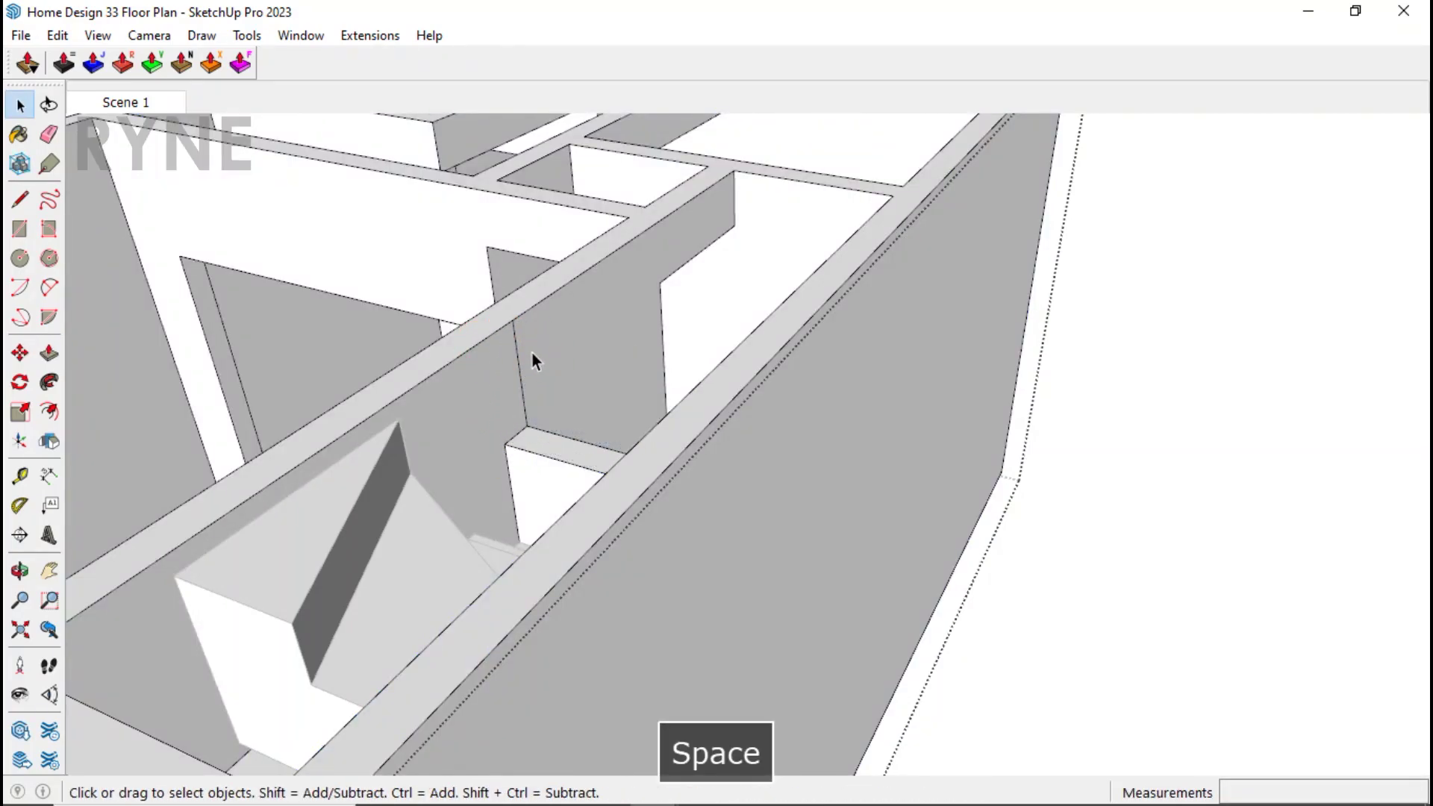
{"action": "key", "text": "e"}
{"action": "left_click", "coordinate": [526, 357]}
Step: Show the hidden back edges and move the shortened cross wall's top edge further down along the blue axis
{"action": "mouse_move", "coordinate": [532, 357]}
{"action": "middle_mouse_down"}
{"action": "mouse_move", "coordinate": [810, 552]}
{"action": "mouse_move", "coordinate": [848, 425]}
{"action": "mouse_move", "coordinate": [855, 497]}
{"action": "mouse_move", "coordinate": [470, 480]}
{"action": "mouse_move", "coordinate": [884, 548]}
{"action": "middle_mouse_up"}
{"action": "mouse_move", "coordinate": [710, 531]}
{"action": "middle_mouse_down"}
{"action": "mouse_move", "coordinate": [627, 570]}
{"action": "mouse_move", "coordinate": [563, 502]}
{"action": "middle_mouse_up"}
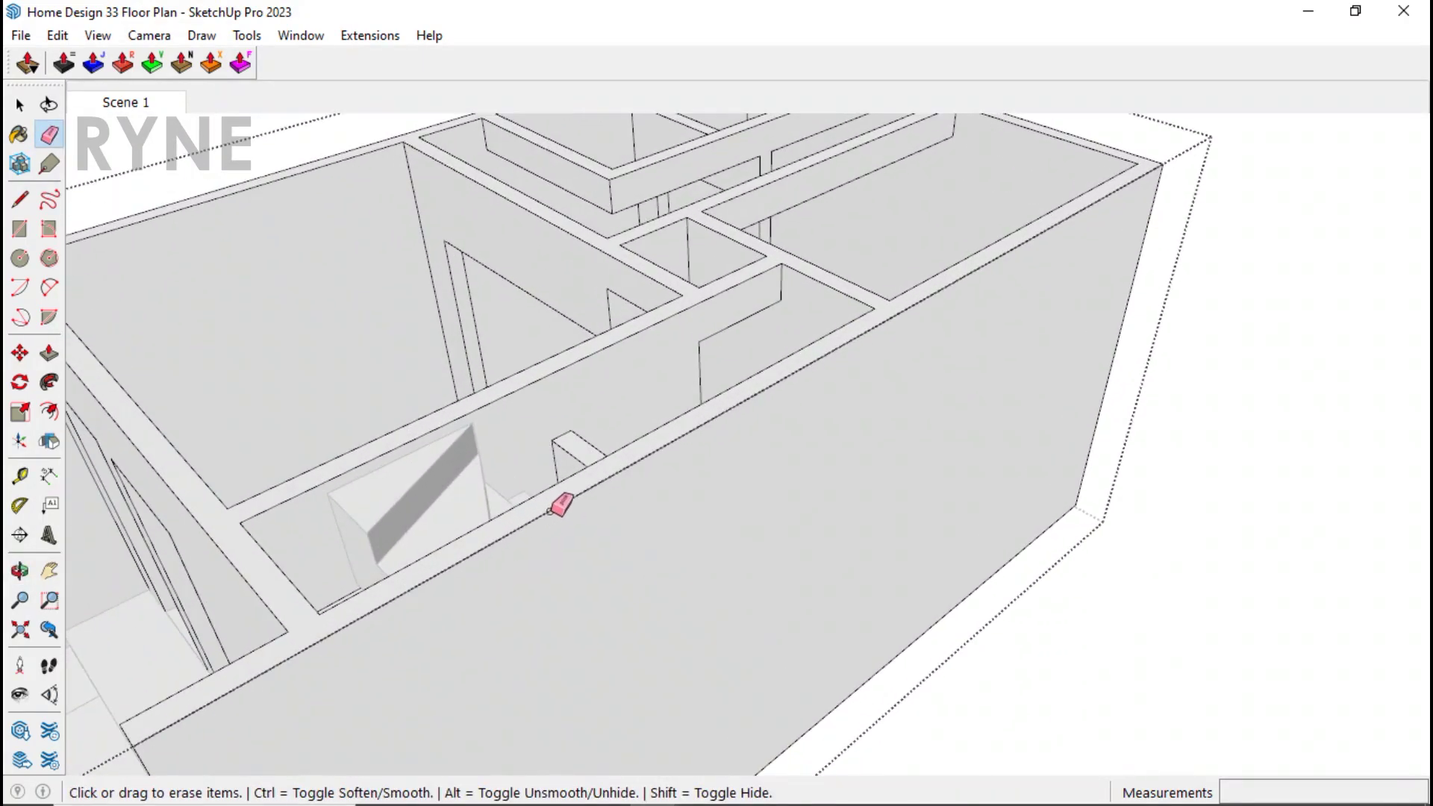
{"action": "key", "text": "space"}
{"action": "key", "text": "k"}
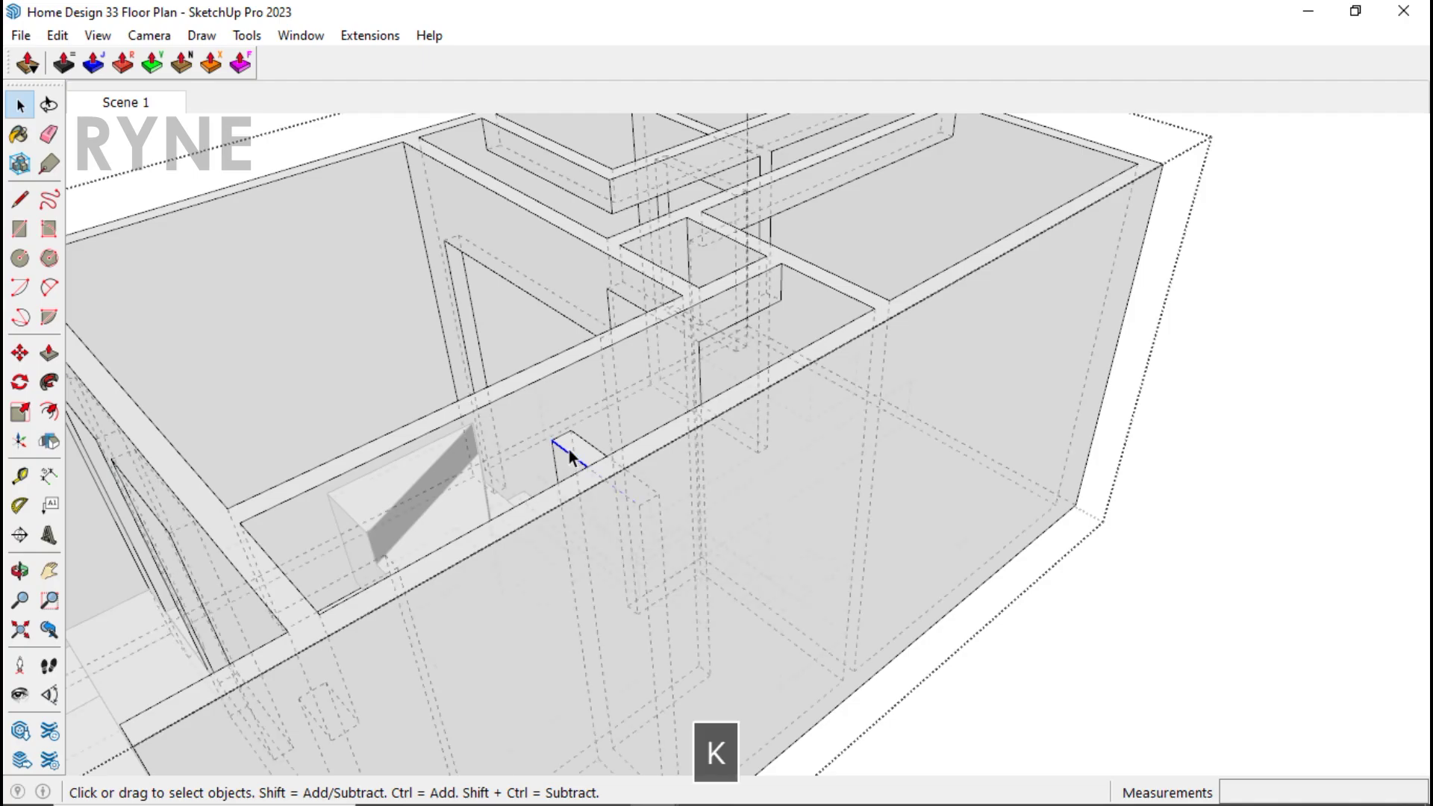
{"action": "key", "text": "m"}
{"action": "left_click", "coordinate": [553, 440]}
{"action": "key", "text": "Up"}
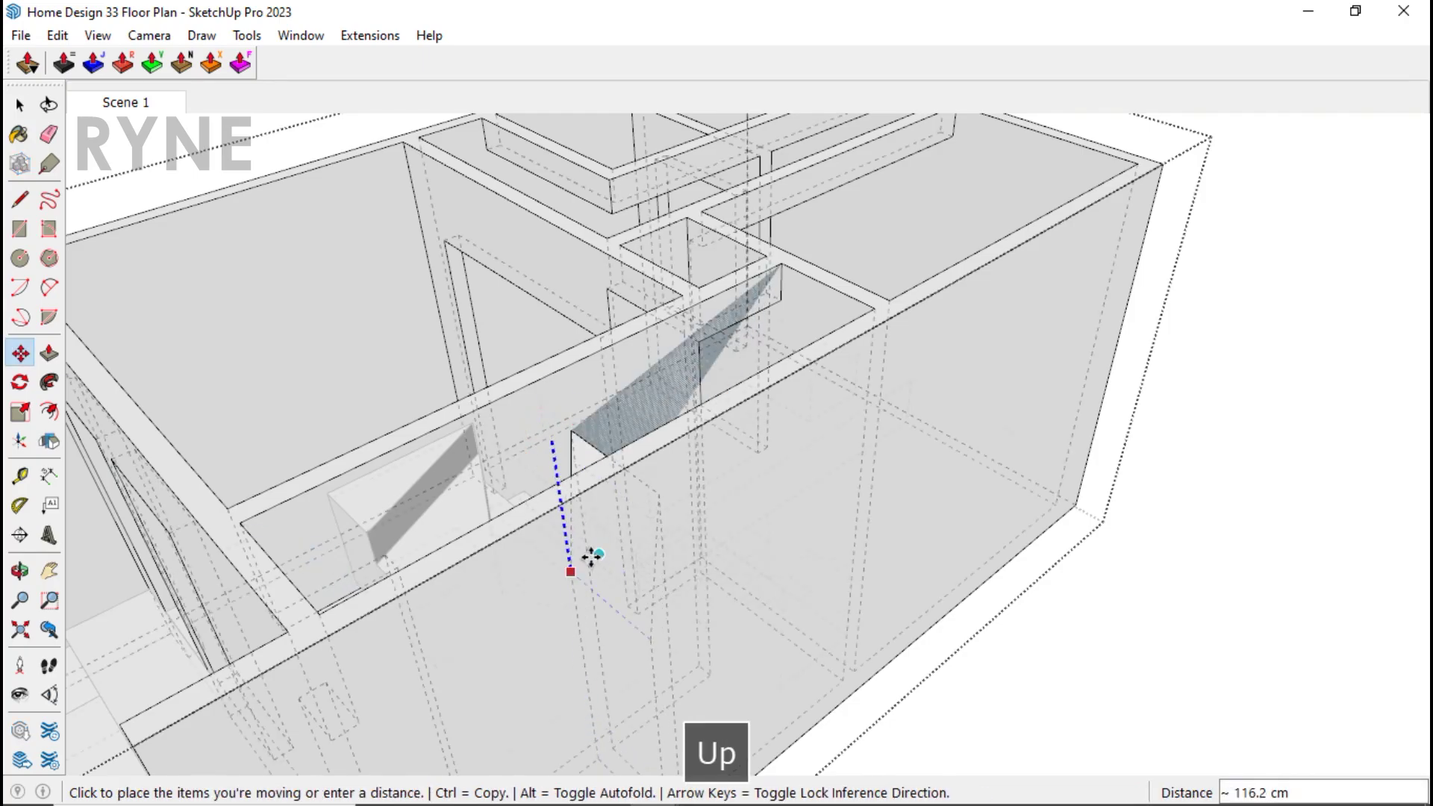
{"action": "middle_click_drag", "start_coordinate": [592, 557], "coordinate": [536, 437]}
{"action": "left_click", "coordinate": [536, 445]}
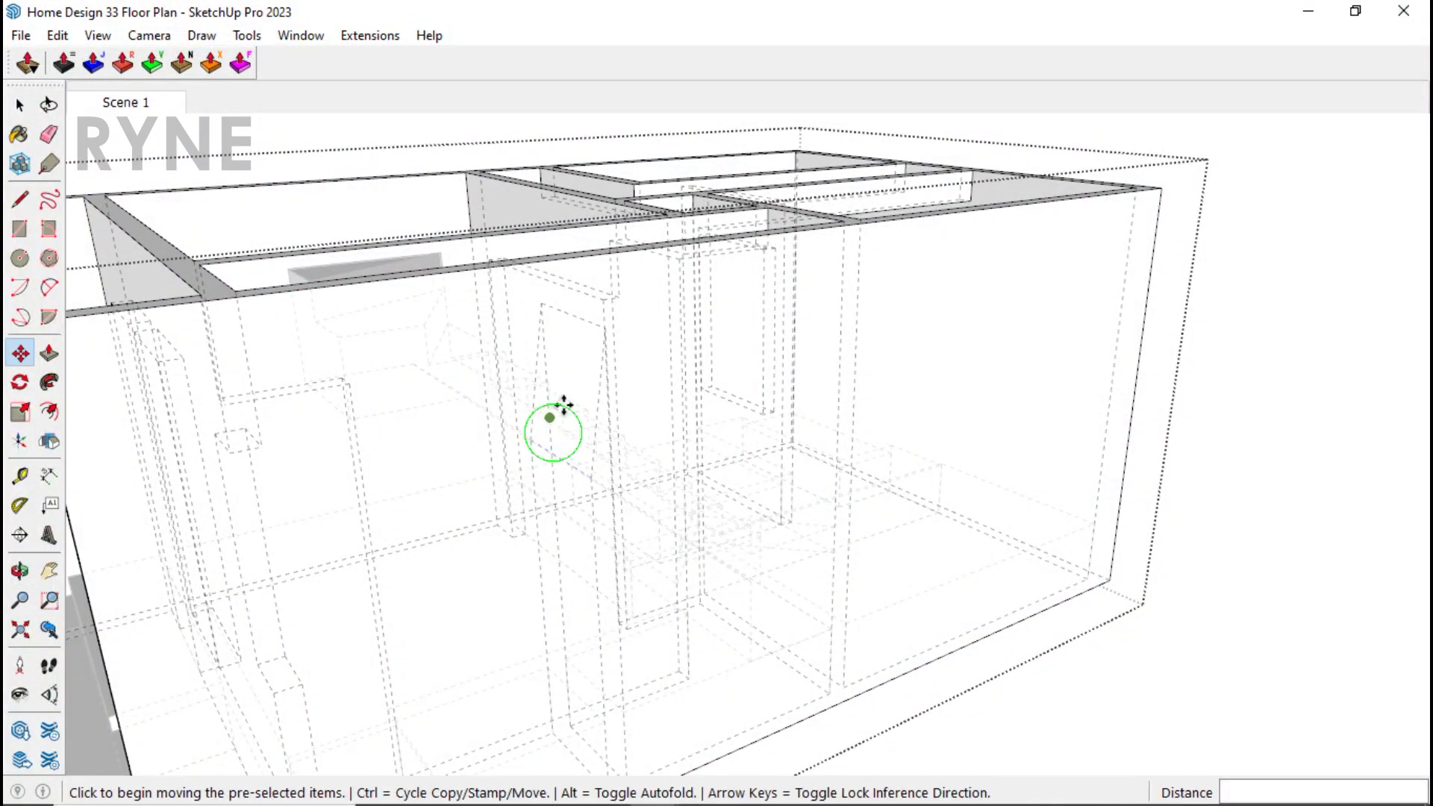
Step: Move the cross wall's edge beside the stairs along the blue axis, close the wall group and turn off the hidden back edges
{"action": "key", "text": "space"}
{"action": "key", "text": "m"}
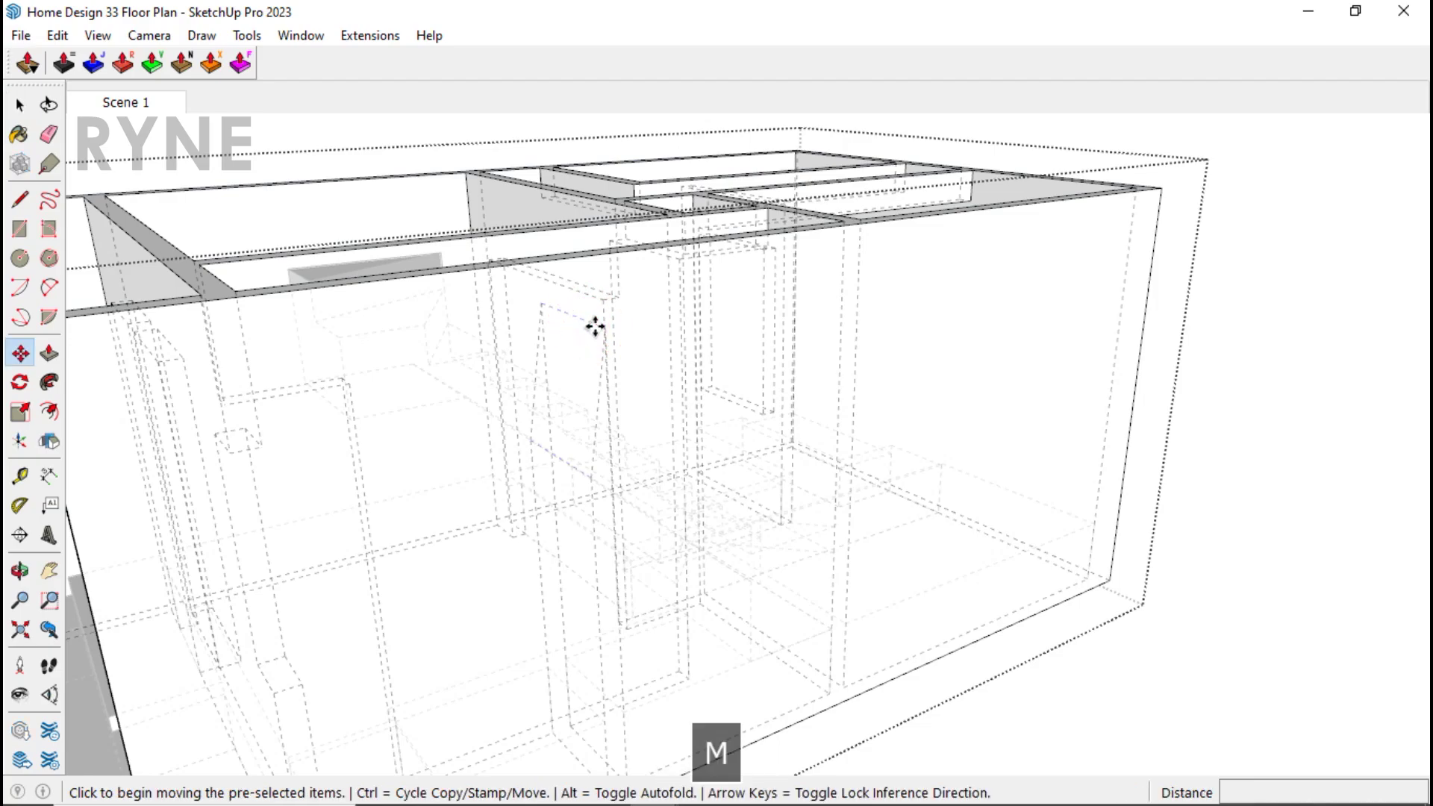
{"action": "left_click", "coordinate": [597, 326]}
{"action": "key", "text": "Up"}
{"action": "middle_click_drag", "start_coordinate": [612, 491], "coordinate": [746, 565]}
{"action": "key", "text": "Escape"}
{"action": "key", "text": "k"}
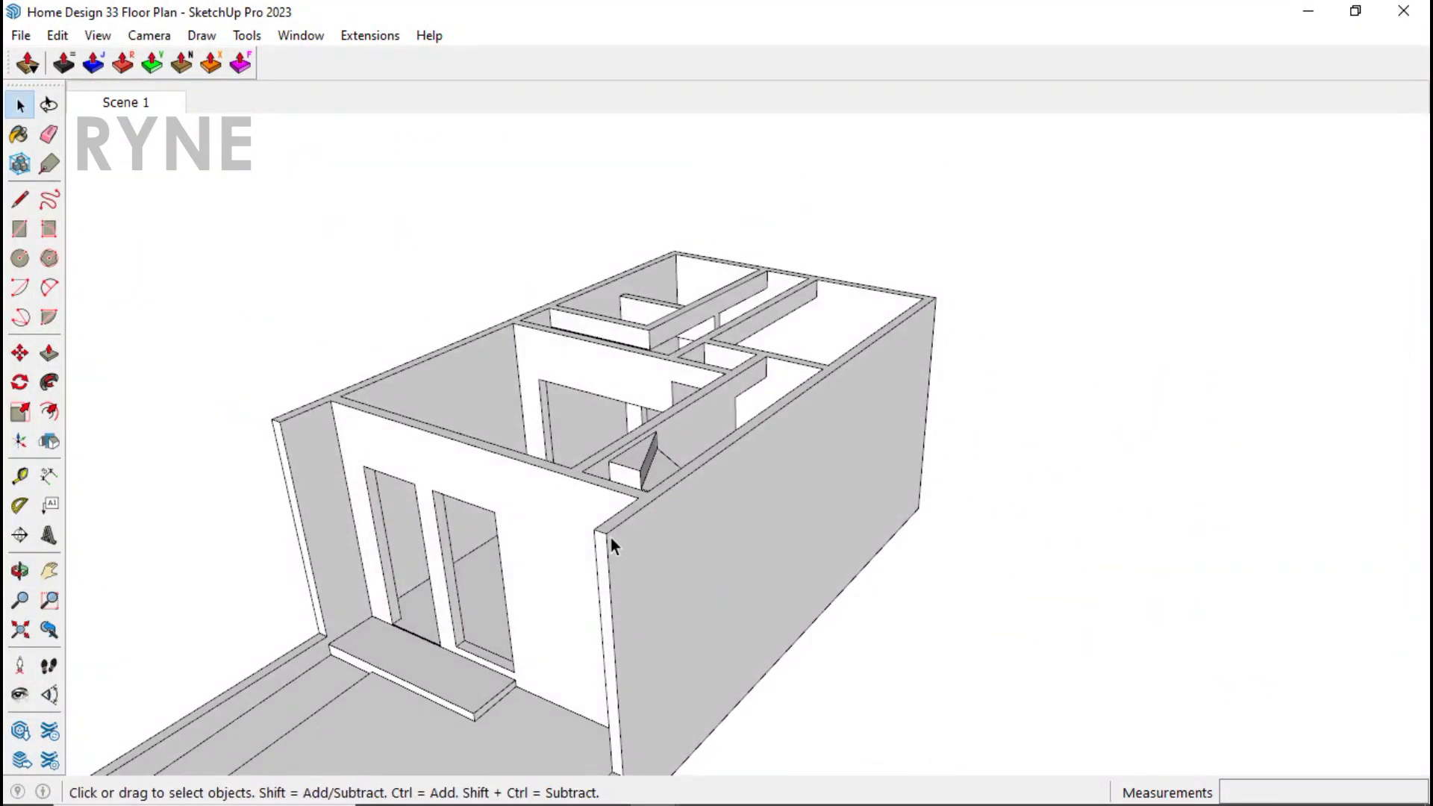
Step: Switch to the standard top view and unhide the floor plan drawings
{"action": "middle_click_drag", "start_coordinate": [610, 538], "coordinate": [758, 579]}
{"action": "left_click", "coordinate": [98, 35]}
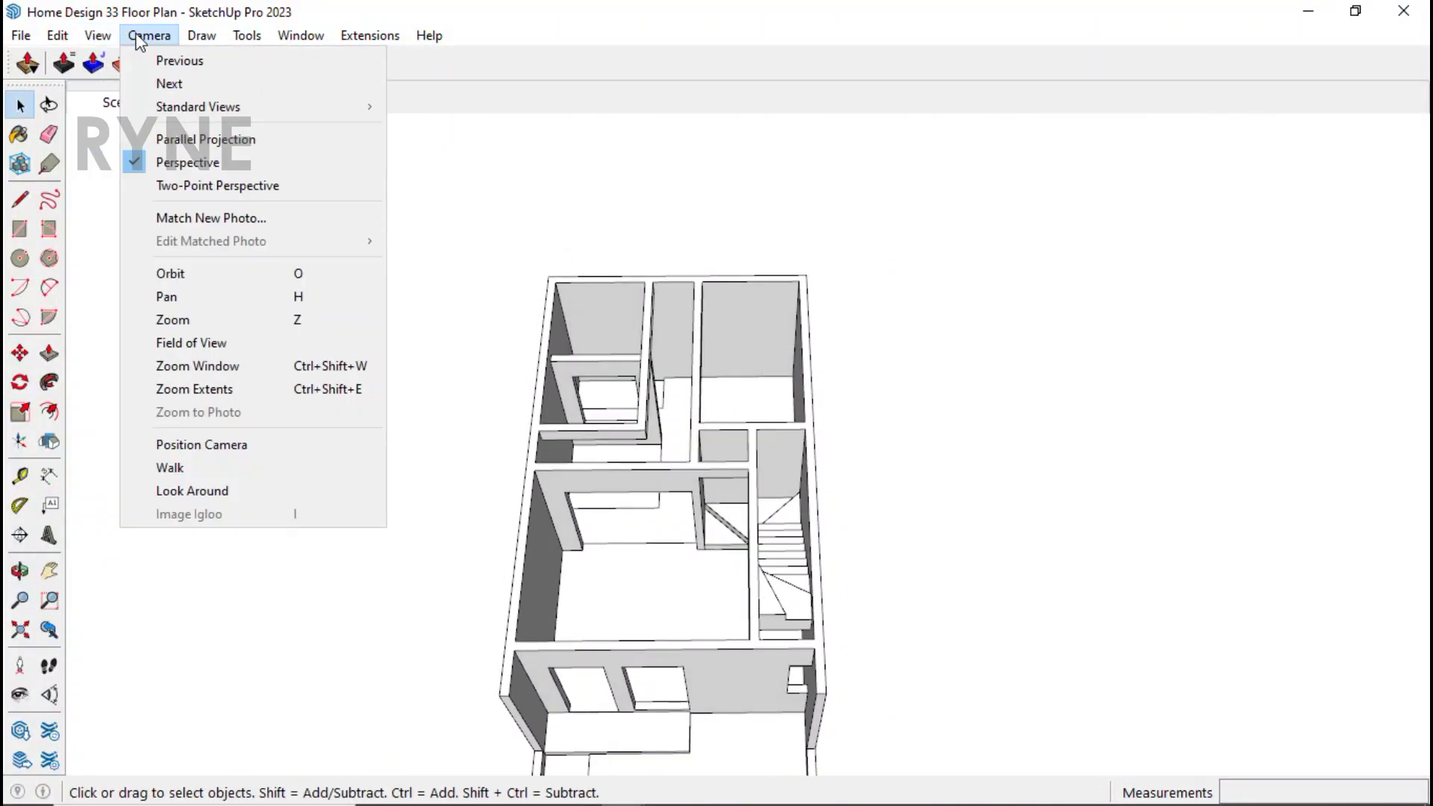
{"action": "left_click", "coordinate": [236, 112]}
{"action": "left_click", "coordinate": [426, 107]}
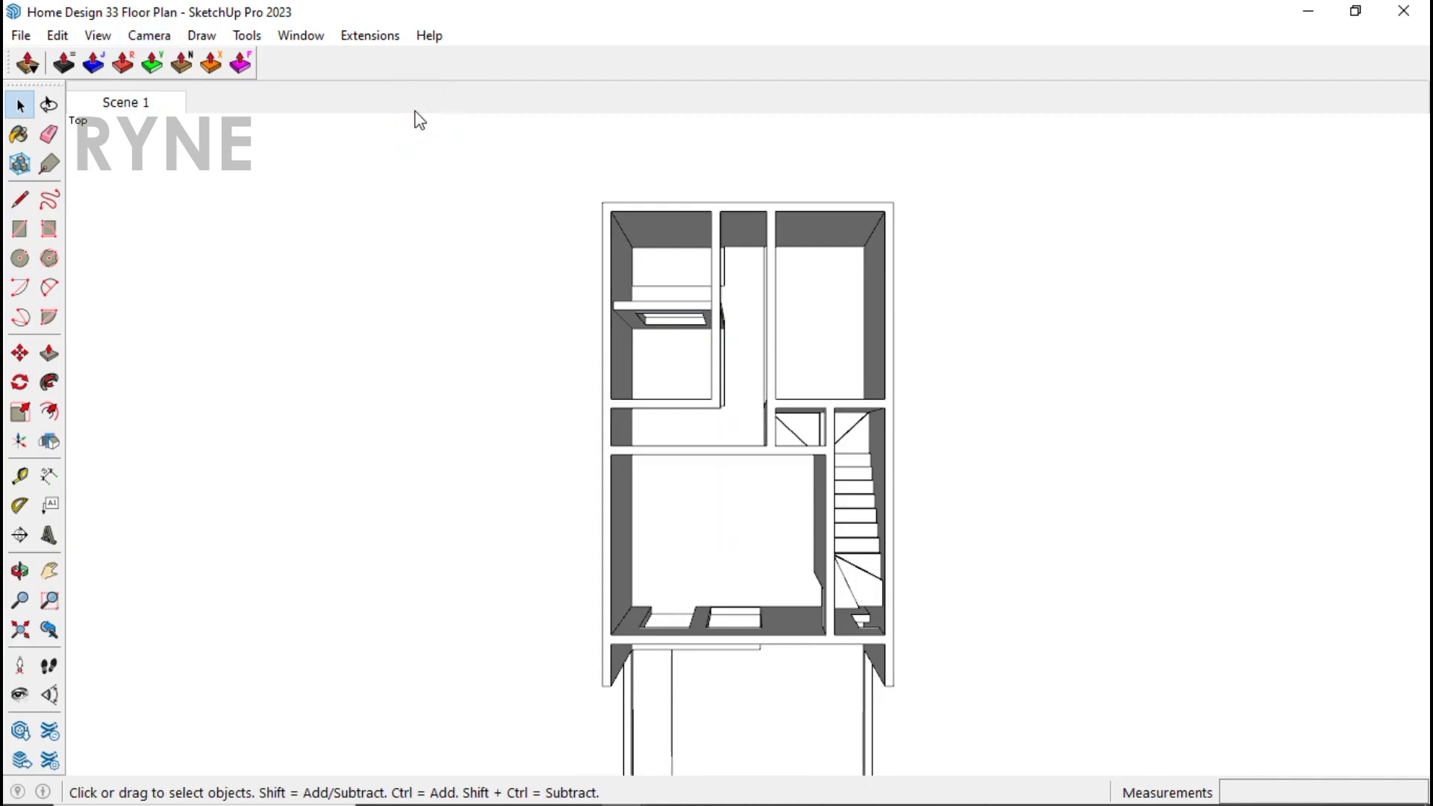
{"action": "left_click", "coordinate": [58, 35]}
{"action": "mouse_move", "coordinate": [111, 365]}
{"action": "left_click", "coordinate": [366, 407]}
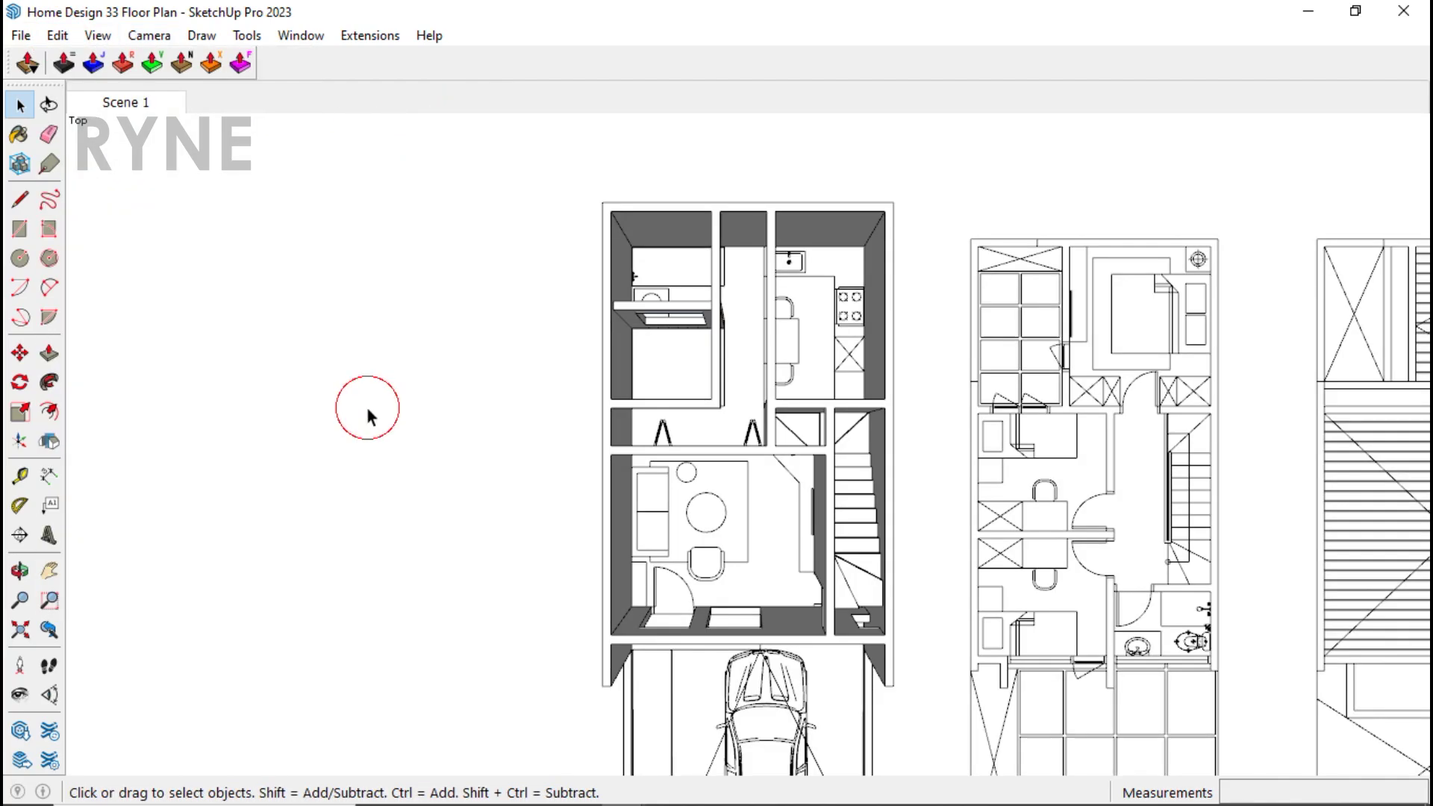
Step: Draw a rectangle over the front bedroom's short solid front wall in the upper floor plan and reverse its face
{"action": "scroll", "coordinate": [320, 353], "scroll_direction": "down", "scroll_amount": 2}
{"action": "scroll", "coordinate": [832, 563], "scroll_direction": "up", "scroll_amount": 8}
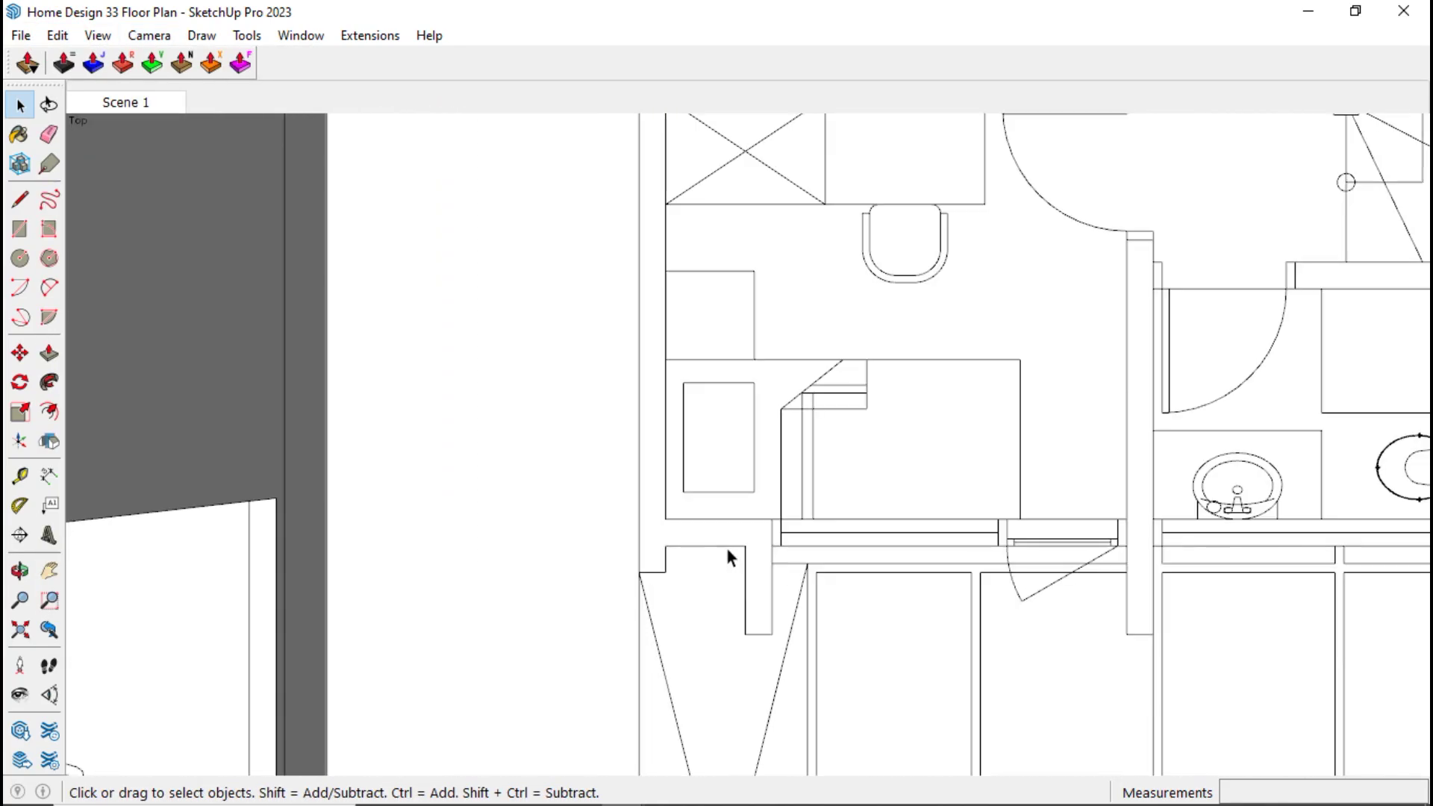
{"action": "key", "text": "r"}
{"action": "left_click", "coordinate": [667, 519]}
{"action": "left_click", "coordinate": [772, 546]}
{"action": "key", "text": "space"}
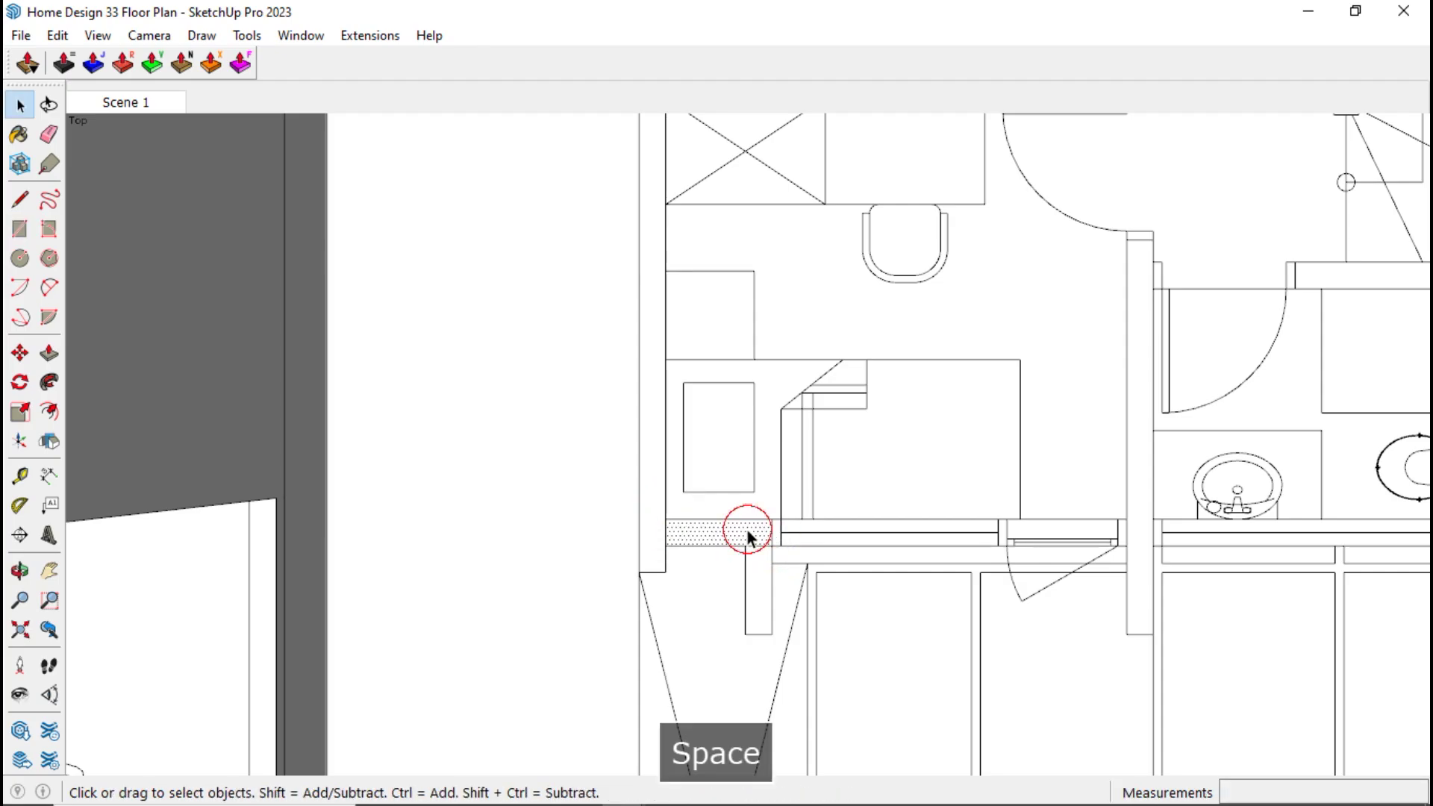
{"action": "right_click", "coordinate": [746, 531]}
{"action": "left_click", "coordinate": [833, 213]}
Step: Trace the front bedroom's window and door wall, the wall between bedroom and bathroom, and the bathroom's 195 by 15 cm front wall with rectangles
{"action": "key", "text": "r"}
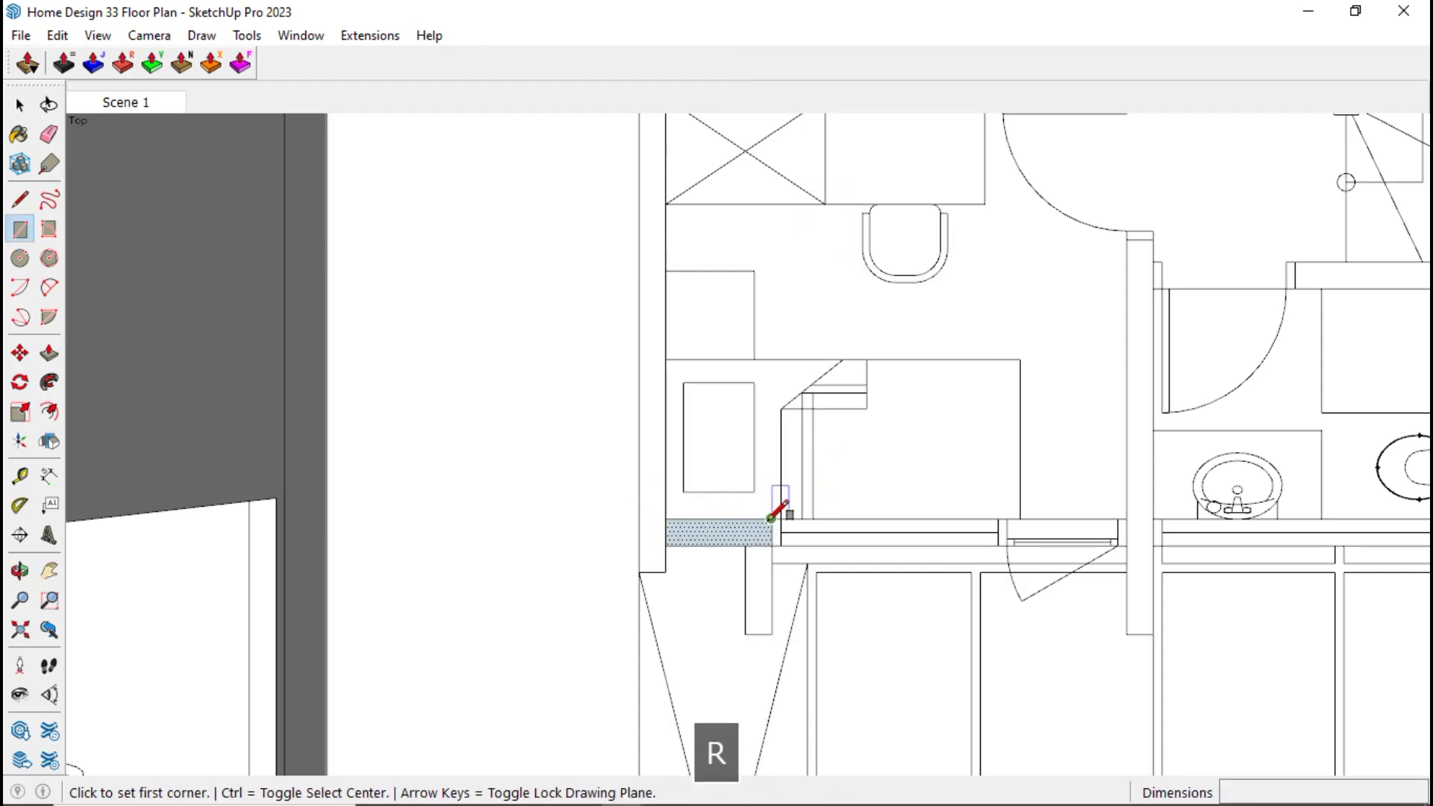
{"action": "left_click", "coordinate": [771, 518]}
{"action": "left_click", "coordinate": [1126, 545]}
{"action": "scroll", "coordinate": [1161, 544], "scroll_direction": "up", "scroll_amount": 2}
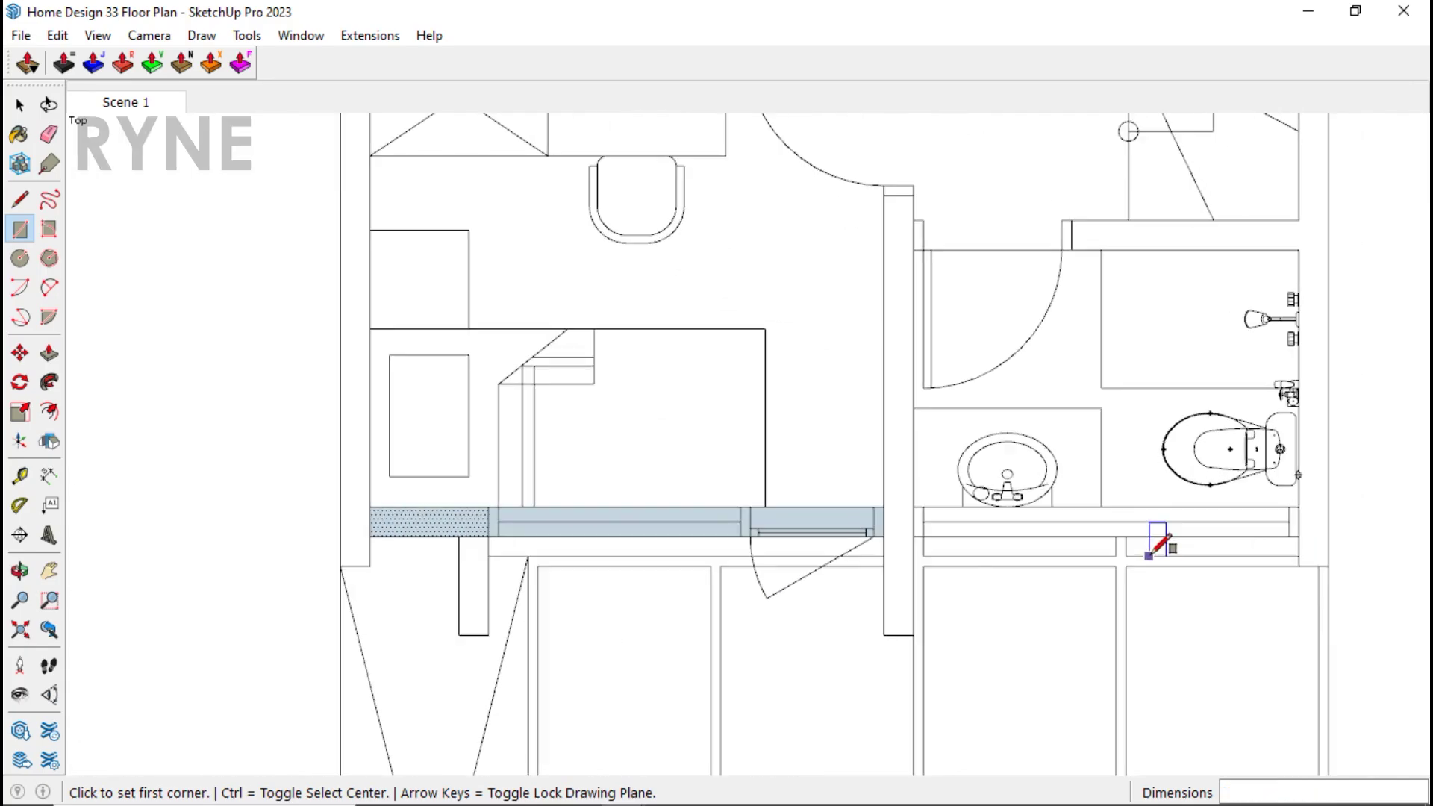
{"action": "left_click", "coordinate": [826, 532]}
{"action": "scroll", "coordinate": [826, 533], "scroll_direction": "down", "scroll_amount": 1}
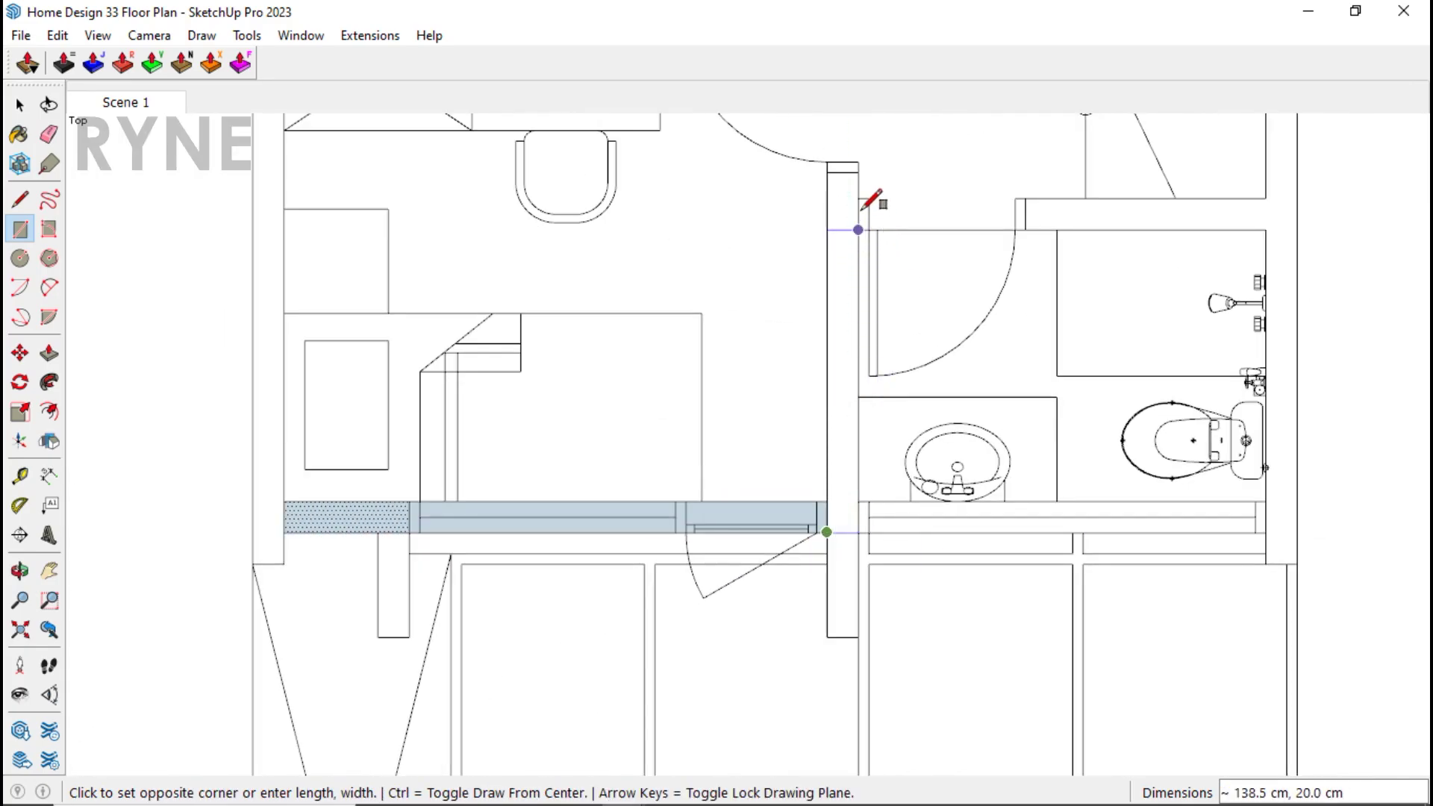
{"action": "left_click", "coordinate": [858, 173]}
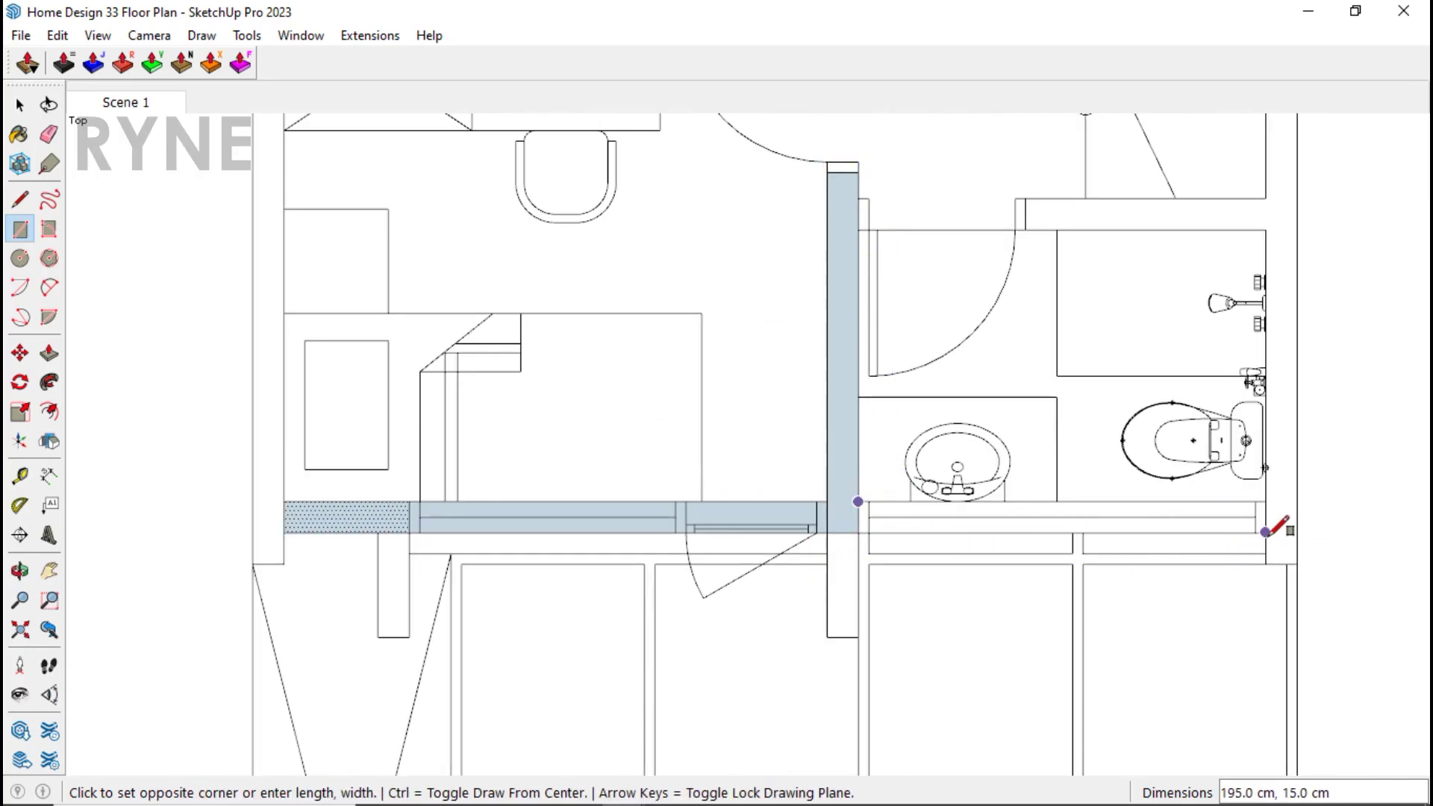
{"action": "left_click", "coordinate": [1266, 531]}
Step: Trace the bathroom's wall facing the stairs with two rectangles, one over the doorway and one from the doorway to the outer wall
{"action": "scroll", "coordinate": [896, 571], "scroll_direction": "down", "scroll_amount": 1}
{"action": "scroll", "coordinate": [849, 285], "scroll_direction": "up", "scroll_amount": 2}
{"action": "left_click", "coordinate": [774, 288]}
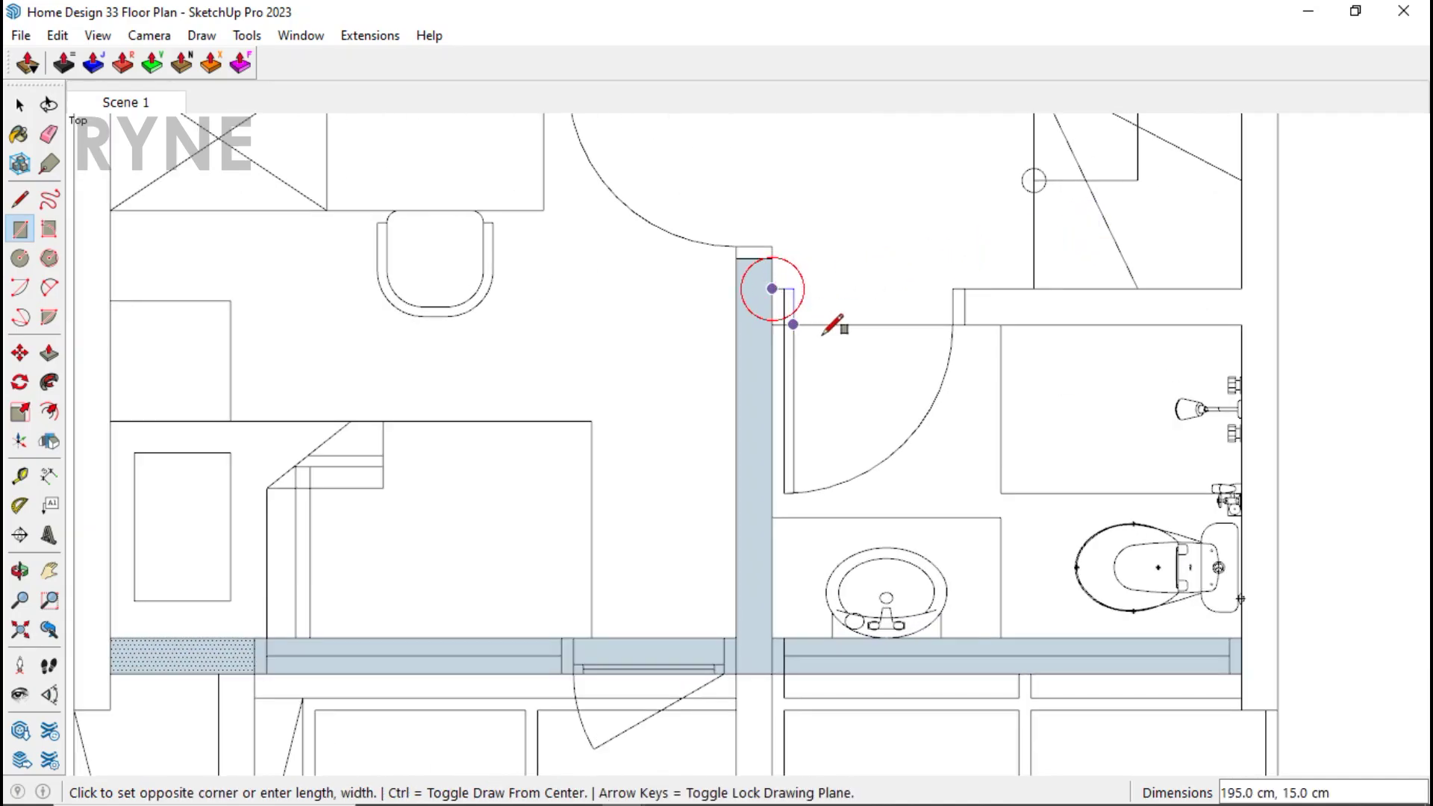
{"action": "left_click", "coordinate": [964, 324]}
{"action": "left_click", "coordinate": [965, 289]}
{"action": "left_click", "coordinate": [1242, 324]}
Step: Trace the front bedroom's doorway section and the partition between the two smaller bedrooms with rectangles
{"action": "scroll", "coordinate": [851, 724], "scroll_direction": "down", "scroll_amount": 2}
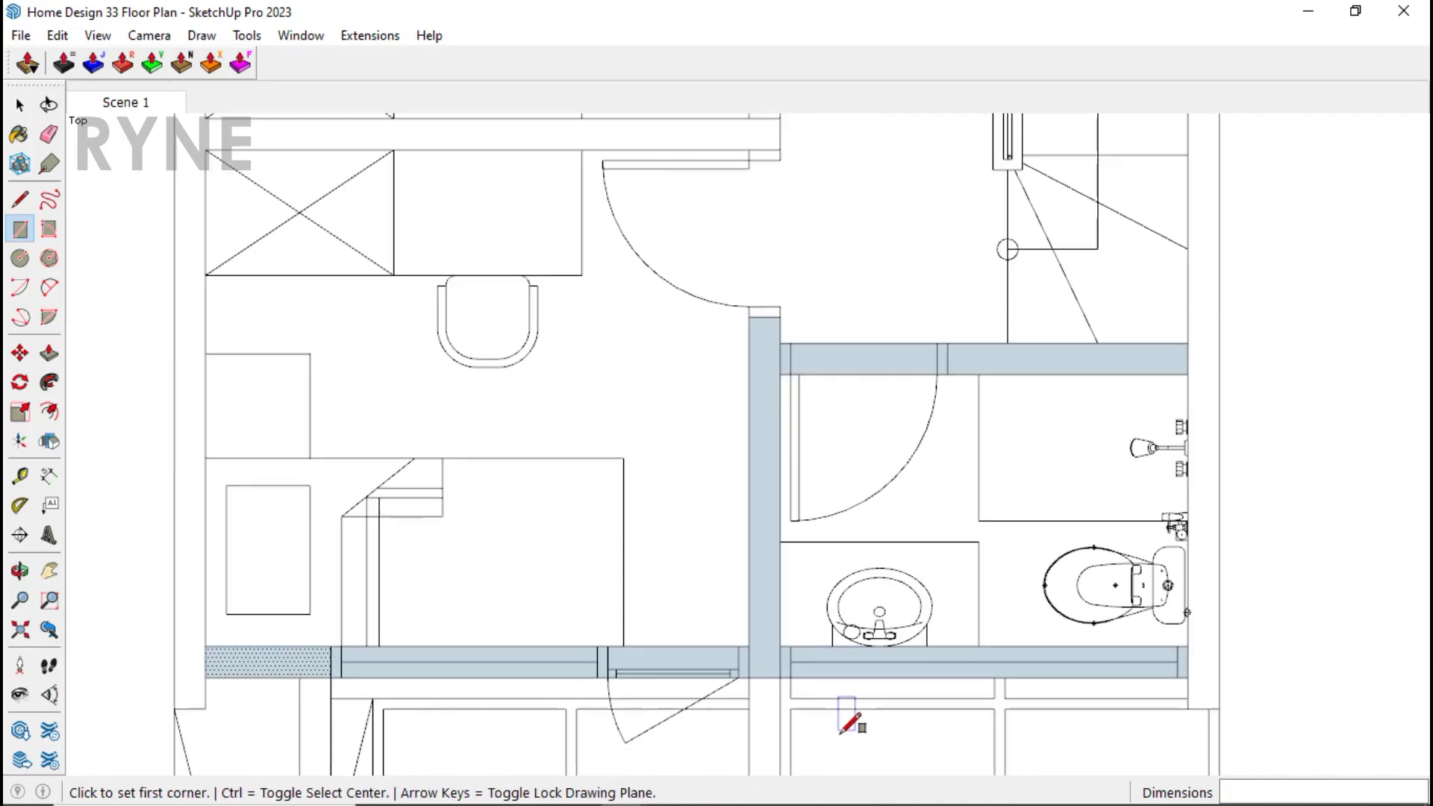
{"action": "scroll", "coordinate": [851, 522], "scroll_direction": "up", "scroll_amount": 2}
{"action": "left_click", "coordinate": [821, 578]}
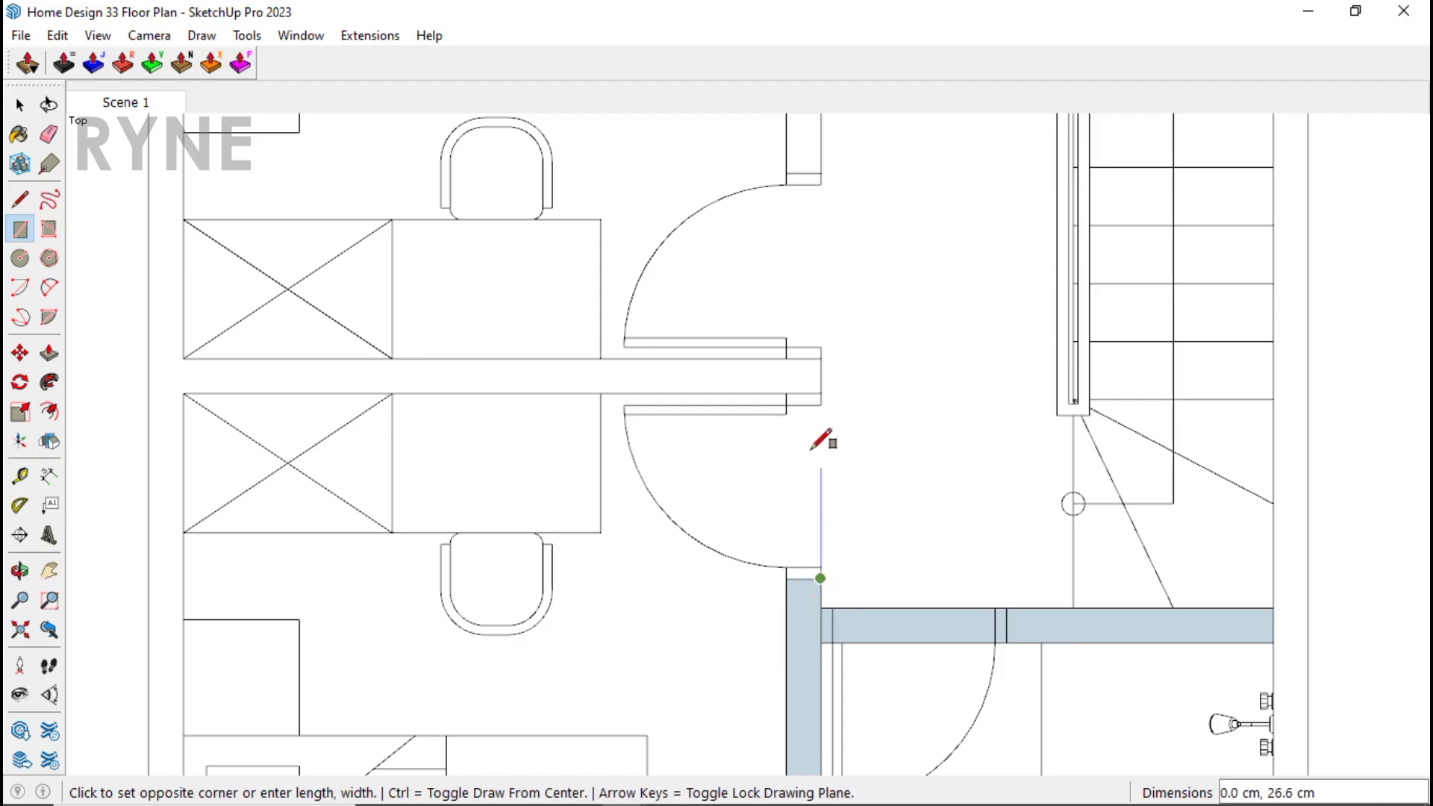
{"action": "left_click", "coordinate": [786, 394]}
{"action": "left_click", "coordinate": [821, 358]}
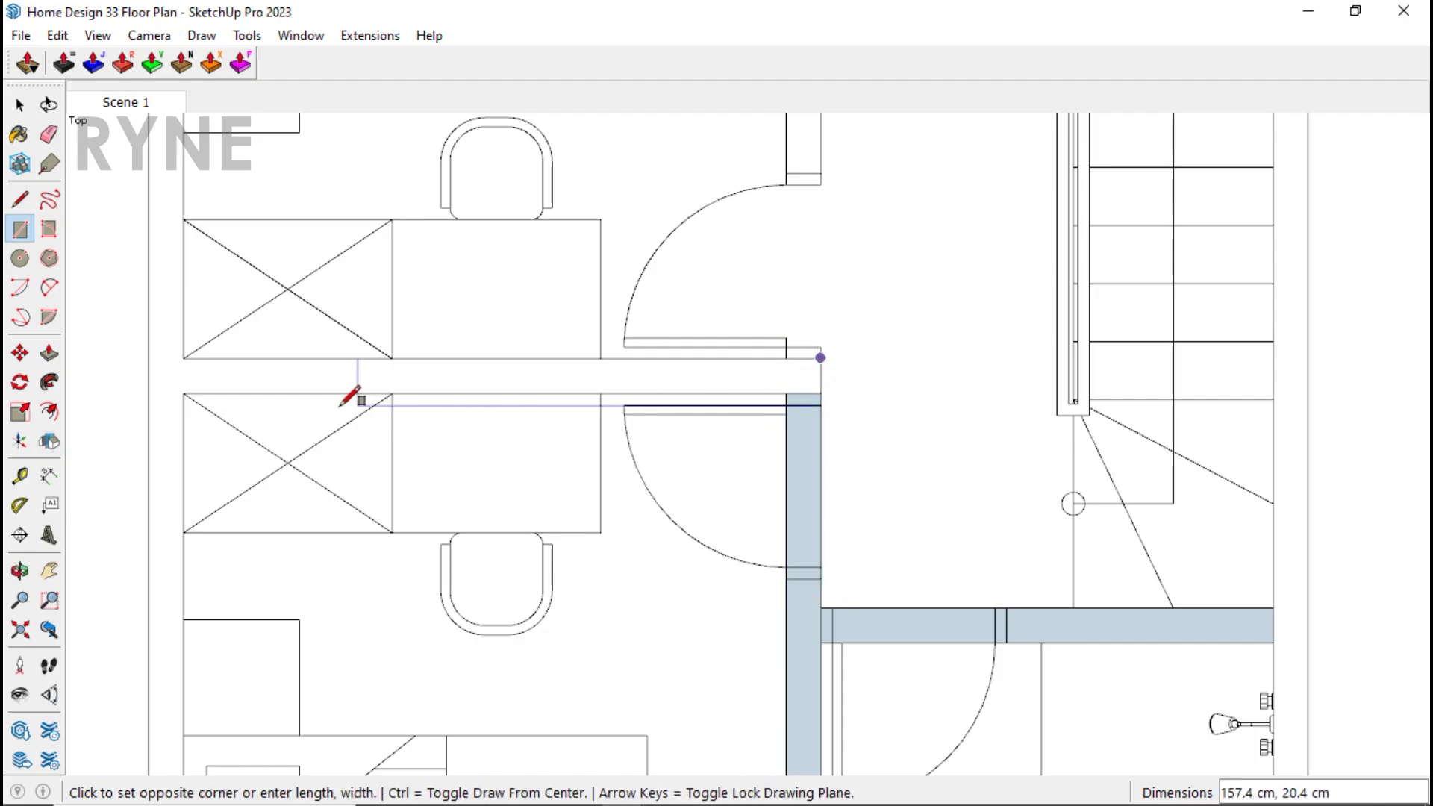
{"action": "left_click", "coordinate": [183, 394]}
Step: Trace the second bedroom's corridor wall with rectangles, covering its doorway and the solid part up to the next cross wall
{"action": "scroll", "coordinate": [742, 544], "scroll_direction": "down", "scroll_amount": 3}
{"action": "scroll", "coordinate": [762, 515], "scroll_direction": "up", "scroll_amount": 2}
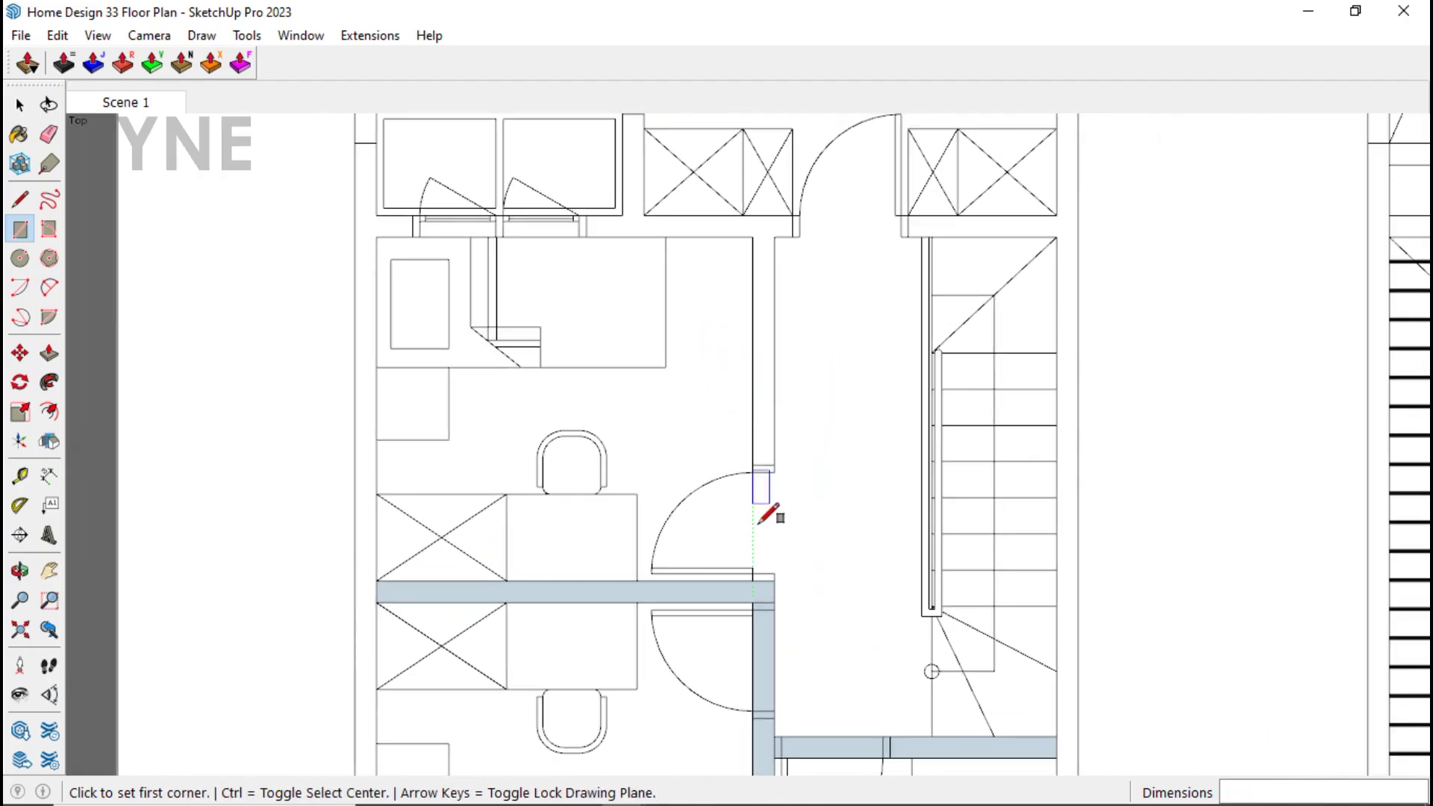
{"action": "left_click", "coordinate": [753, 579]}
{"action": "left_click", "coordinate": [775, 465]}
{"action": "left_click", "coordinate": [753, 465]}
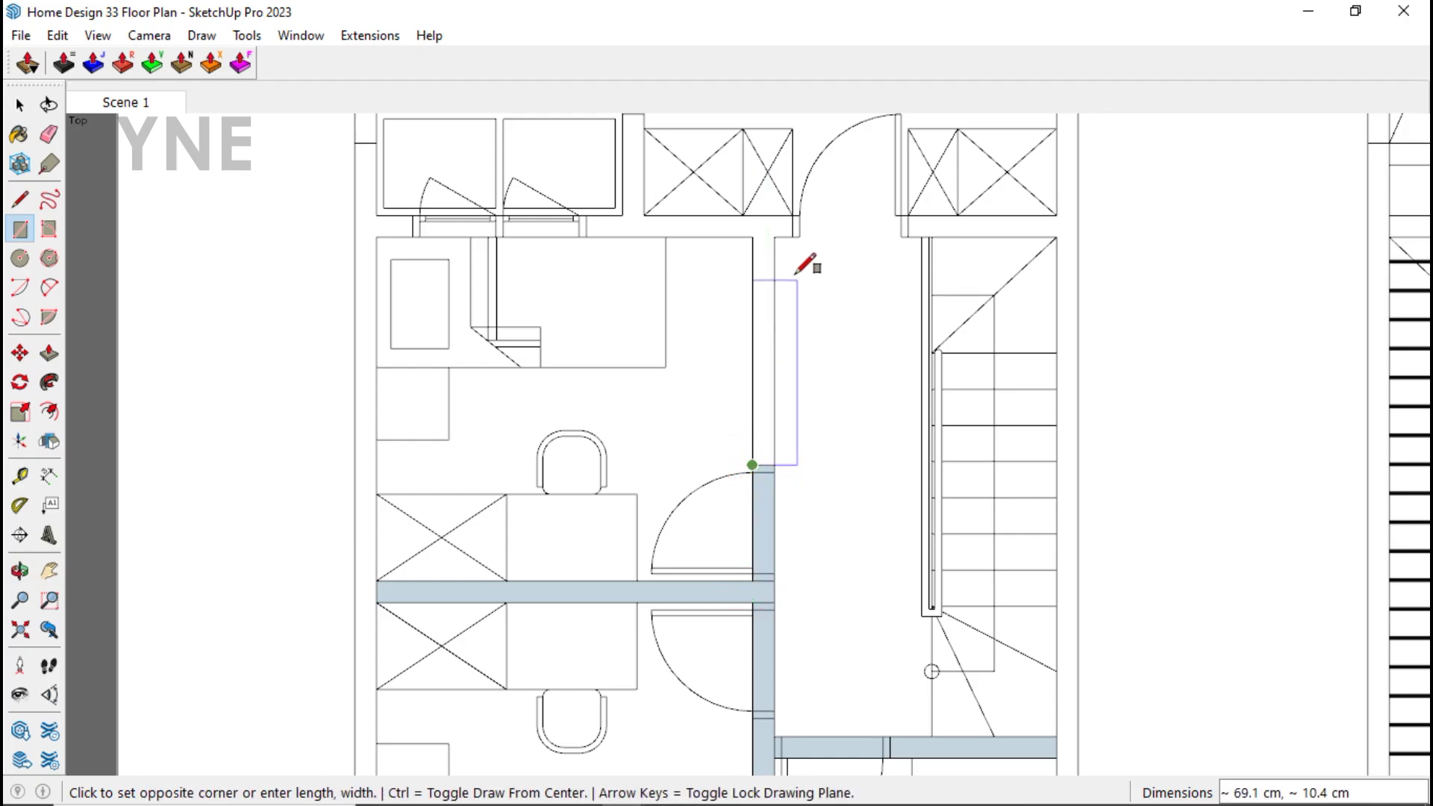
{"action": "left_click", "coordinate": [775, 237]}
Step: Trace the cross wall behind the second bedroom with rectangles, covering the solid part, the 115 by 15 cm window part and the end piece
{"action": "scroll", "coordinate": [780, 192], "scroll_direction": "up", "scroll_amount": 1}
{"action": "left_click", "coordinate": [796, 220]}
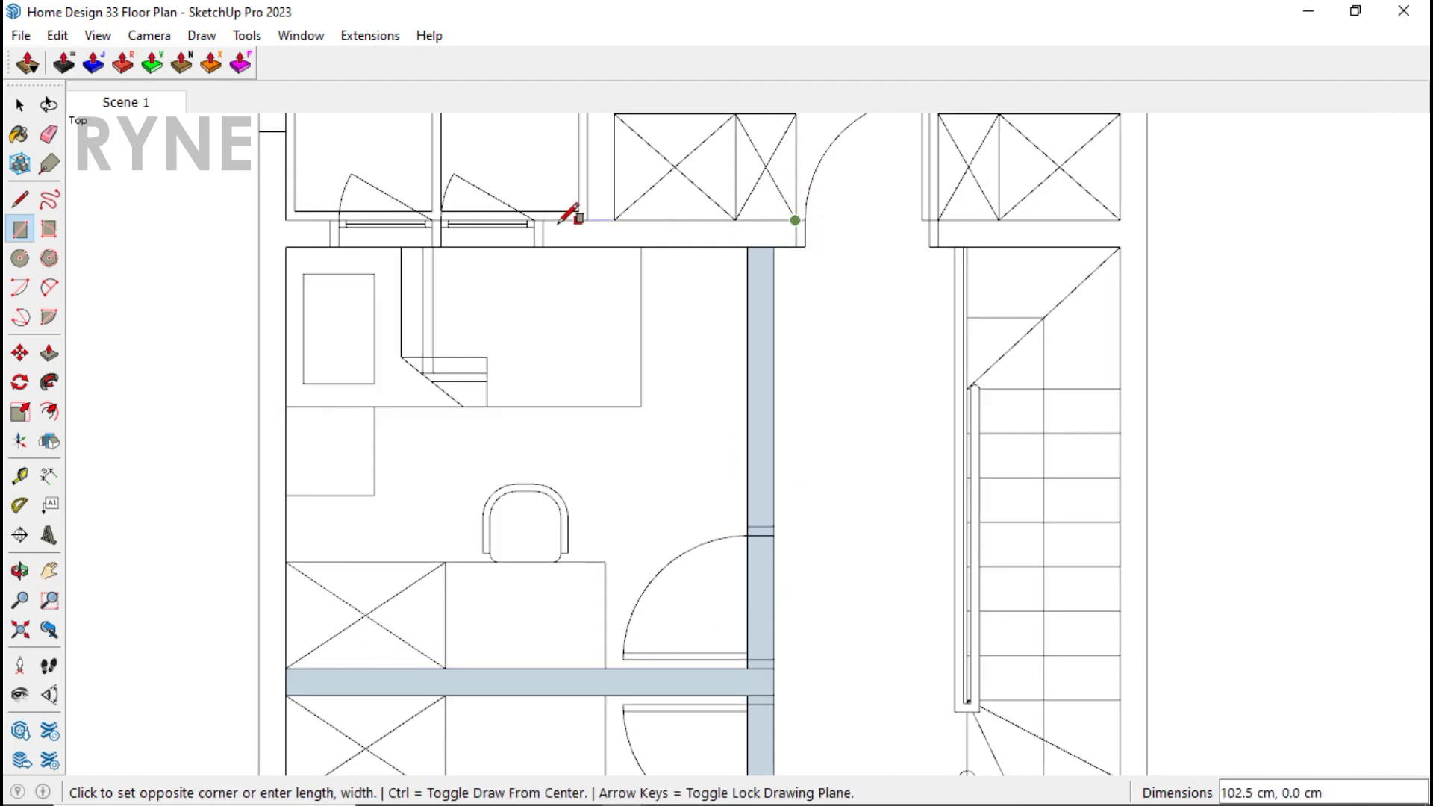
{"action": "left_click", "coordinate": [543, 246]}
{"action": "left_click", "coordinate": [542, 220]}
{"action": "left_click", "coordinate": [330, 246]}
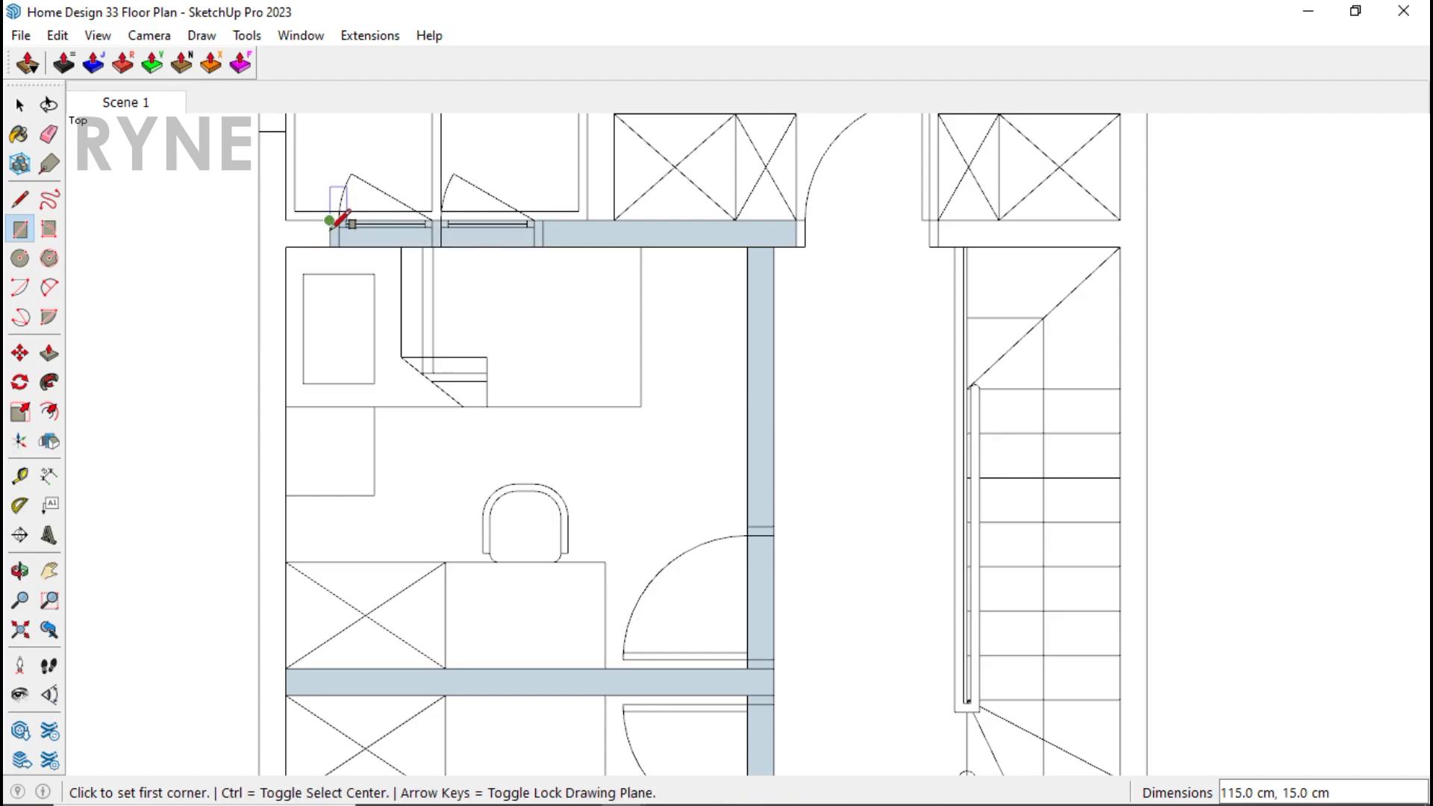
{"action": "left_click", "coordinate": [329, 221]}
{"action": "left_click", "coordinate": [286, 246]}
Step: Continue the cross wall across the master bedroom's doorway and add a 102.5 by 15 cm rectangle up to the outer wall
{"action": "scroll", "coordinate": [410, 288], "scroll_direction": "down", "scroll_amount": 1}
{"action": "scroll", "coordinate": [779, 213], "scroll_direction": "up", "scroll_amount": 1}
{"action": "left_click", "coordinate": [743, 230]}
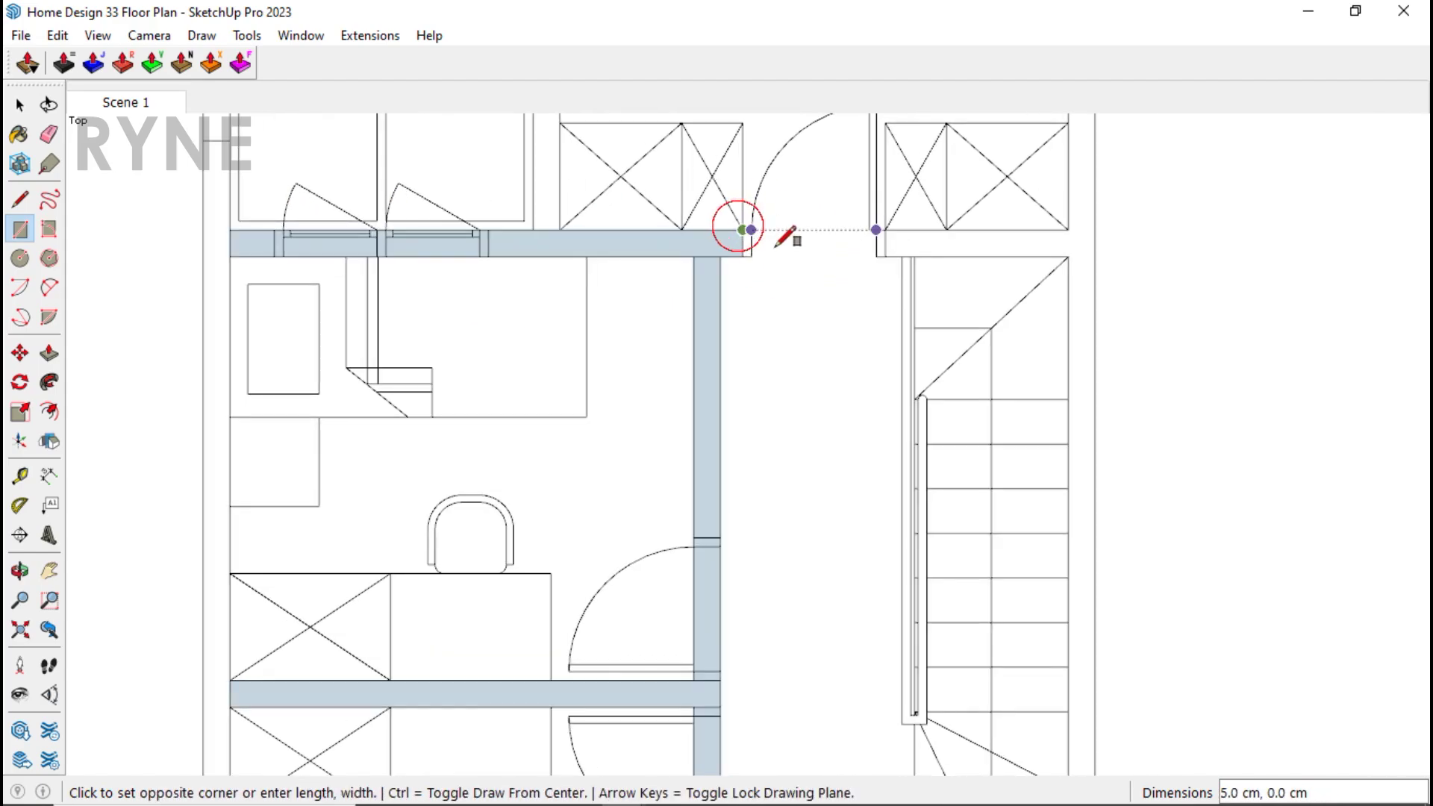
{"action": "left_click", "coordinate": [877, 256]}
{"action": "left_click", "coordinate": [878, 230]}
{"action": "left_click", "coordinate": [1068, 256]}
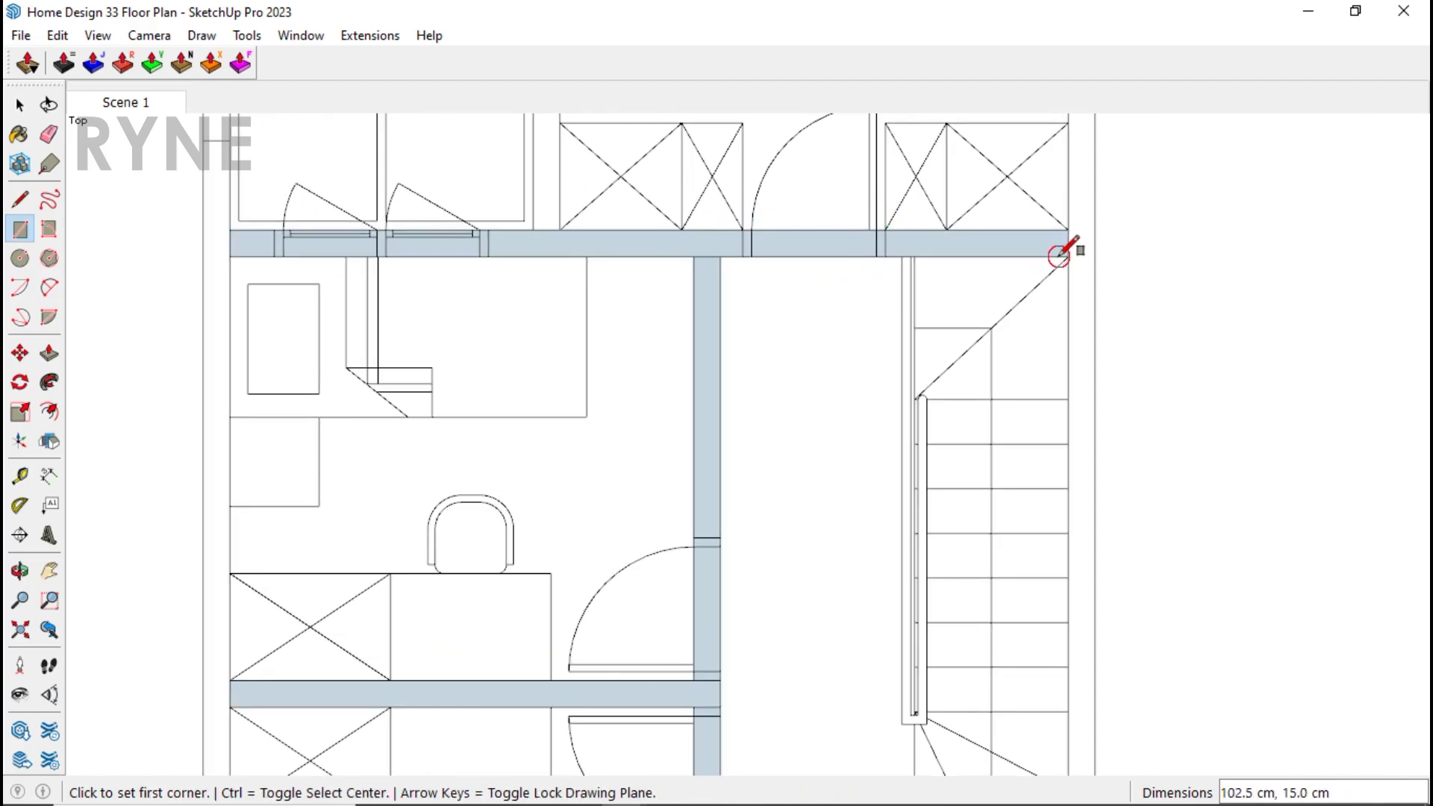
Step: Trace the lower part of the wall between the tiled terrace and master bedroom, with a 60 by 15 cm rectangle over its window
{"action": "scroll", "coordinate": [907, 616], "scroll_direction": "down", "scroll_amount": 2}
{"action": "scroll", "coordinate": [858, 410], "scroll_direction": "up", "scroll_amount": 1}
{"action": "scroll", "coordinate": [806, 208], "scroll_direction": "up", "scroll_amount": 1}
{"action": "scroll", "coordinate": [768, 505], "scroll_direction": "up", "scroll_amount": 1}
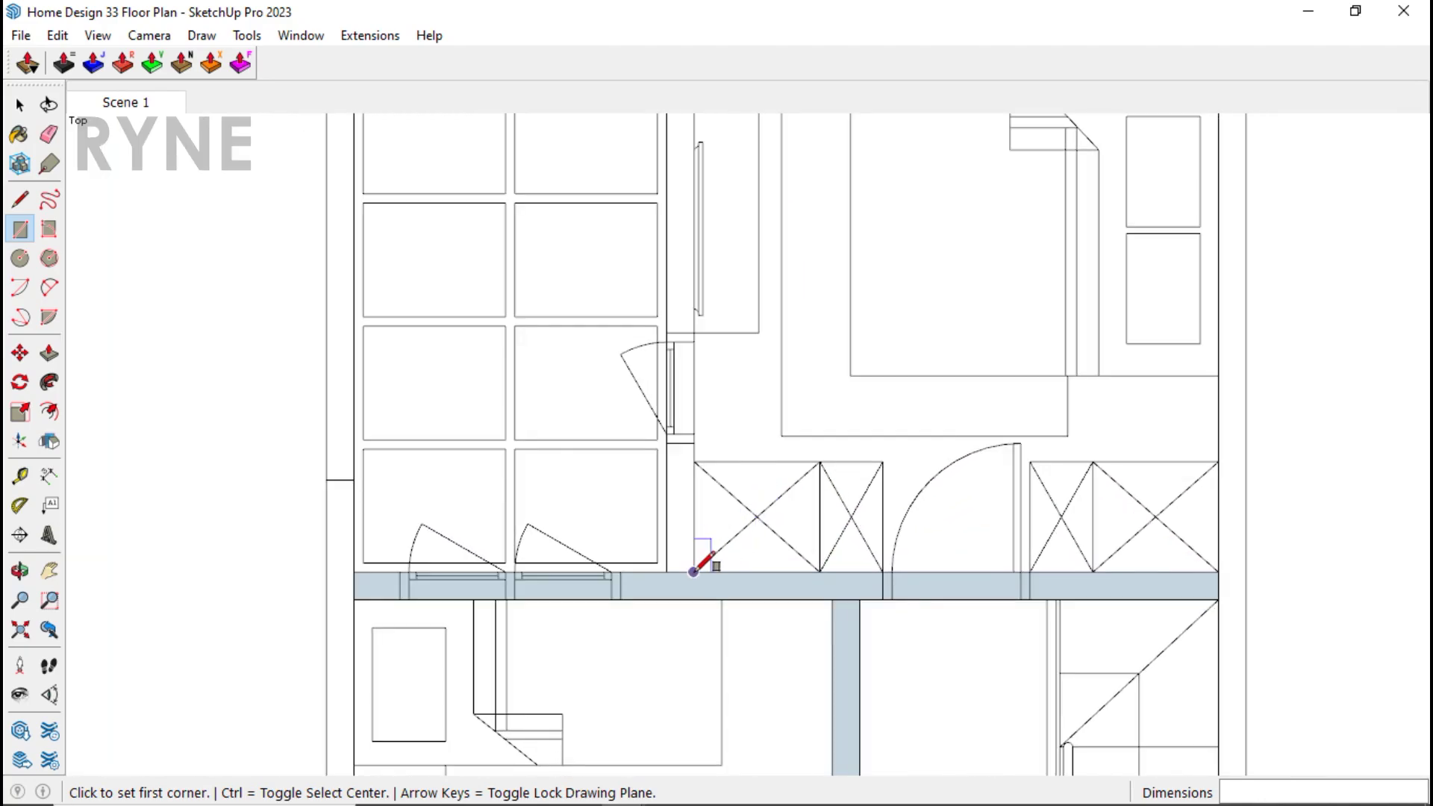
{"action": "left_click", "coordinate": [694, 572]}
{"action": "left_click", "coordinate": [666, 443]}
{"action": "left_click", "coordinate": [667, 442]}
{"action": "left_click", "coordinate": [693, 332]}
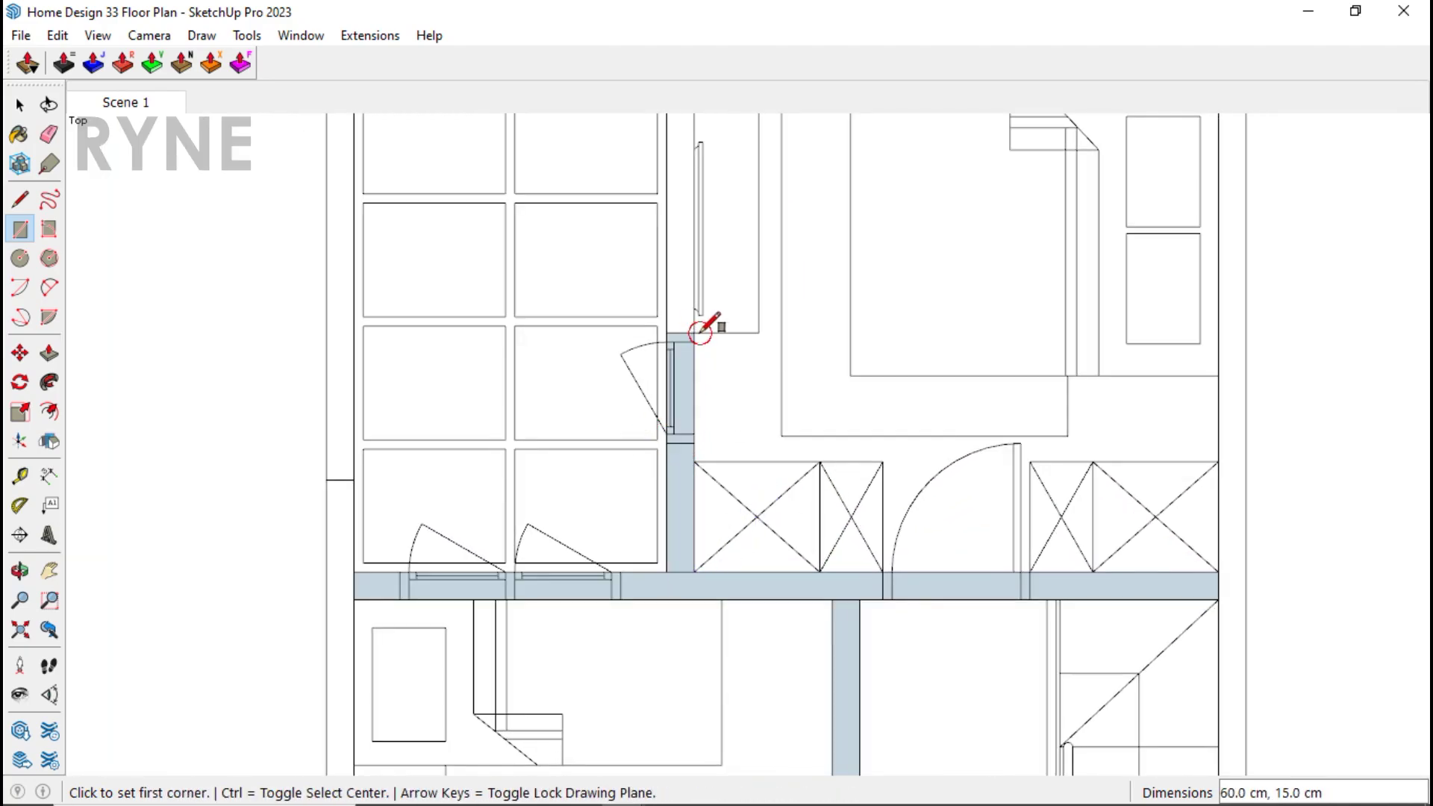
Step: Continue the terrace partition 192.5 by 15 cm up to the back wall and trace 350 by 15 cm of the back wall
{"action": "left_click", "coordinate": [693, 332]}
{"action": "scroll", "coordinate": [731, 388], "scroll_direction": "down", "scroll_amount": 3}
{"action": "scroll", "coordinate": [739, 373], "scroll_direction": "up", "scroll_amount": 1}
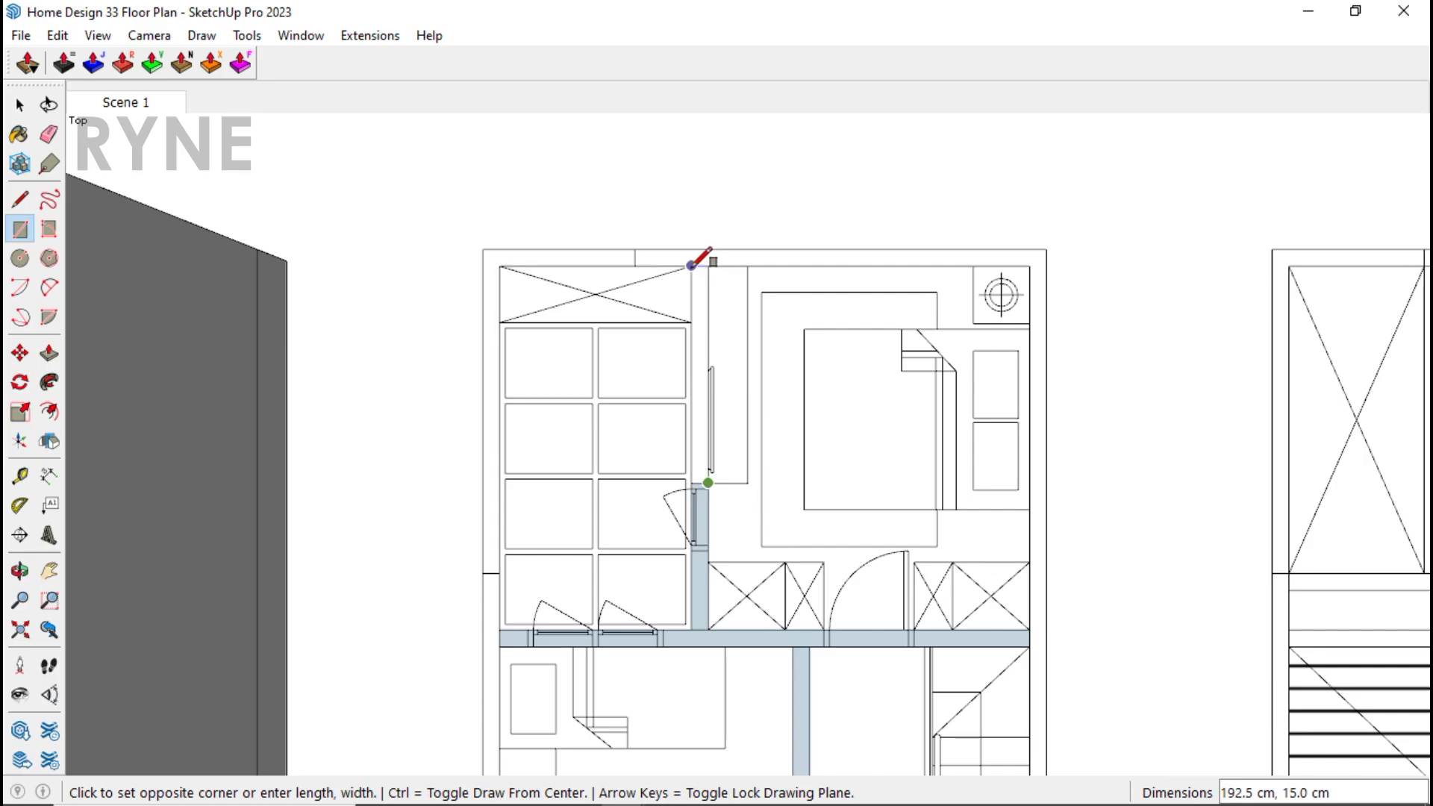
{"action": "left_click", "coordinate": [691, 265]}
{"action": "left_click", "coordinate": [634, 248]}
{"action": "left_click", "coordinate": [1029, 266]}
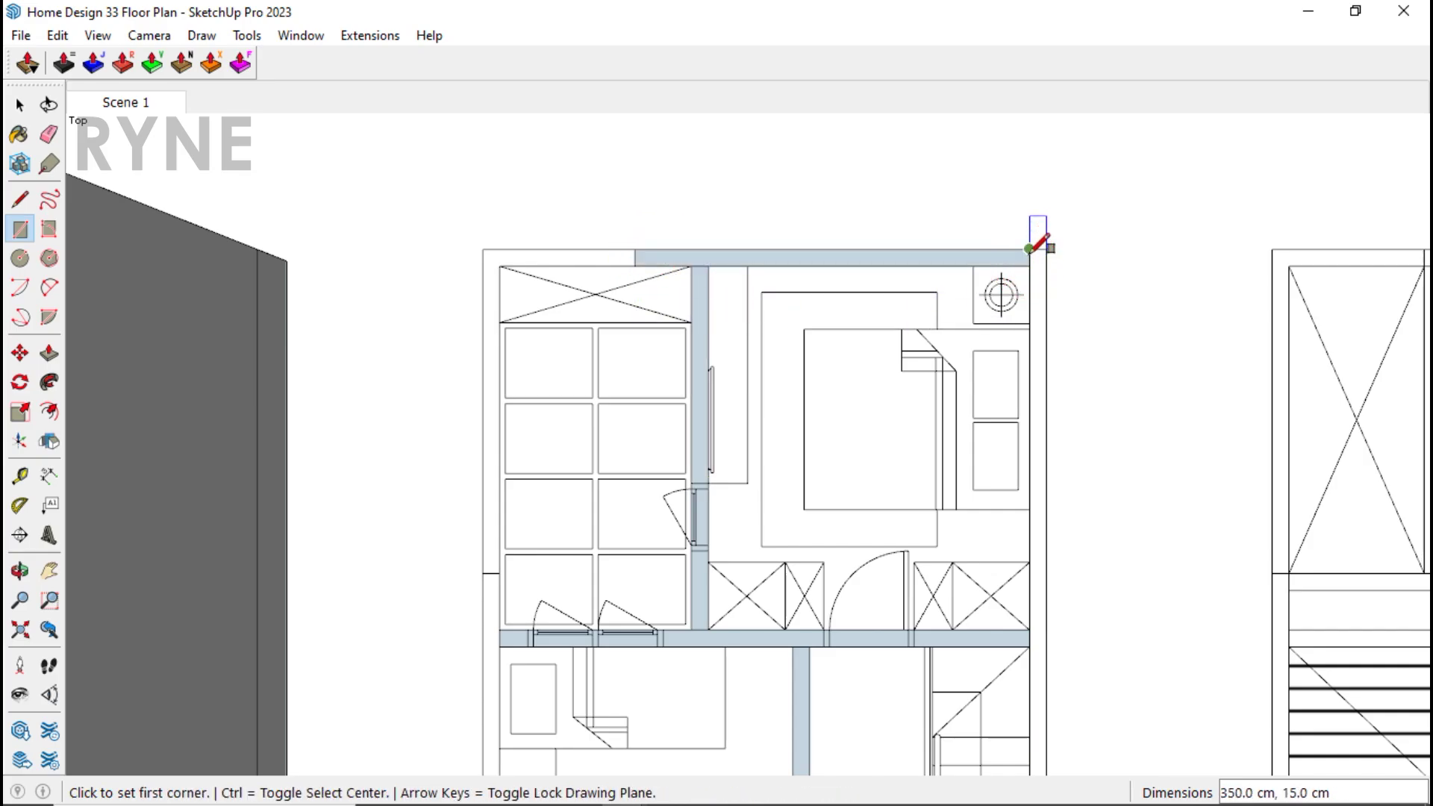
Step: Trace the outer wall beside the stairs with one long rectangle from the back wall to the bathroom's front wall
{"action": "left_click", "coordinate": [1029, 265]}
{"action": "scroll", "coordinate": [988, 186], "scroll_direction": "down", "scroll_amount": 3}
{"action": "scroll", "coordinate": [1036, 654], "scroll_direction": "up", "scroll_amount": 3}
{"action": "scroll", "coordinate": [1028, 660], "scroll_direction": "up", "scroll_amount": 3}
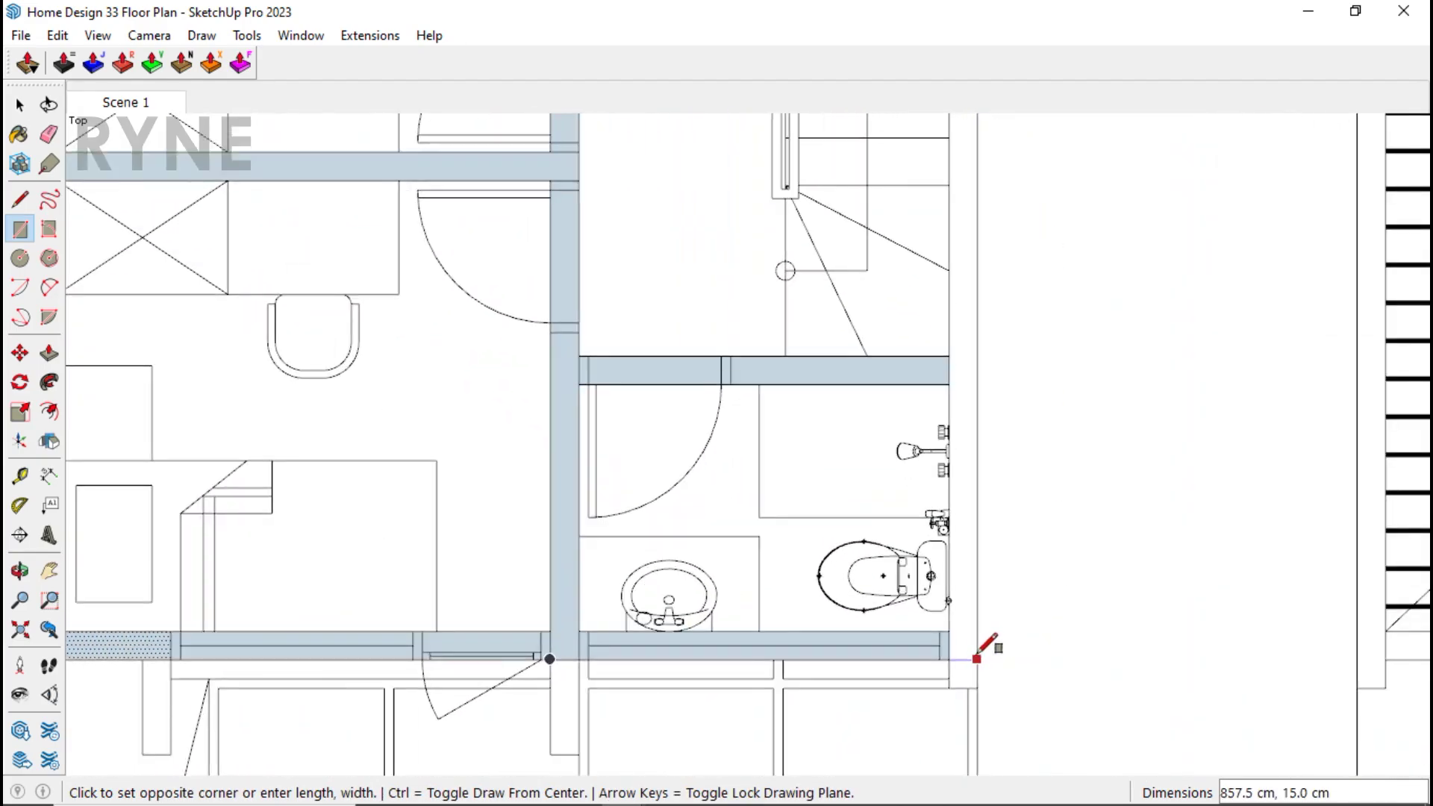
{"action": "left_click", "coordinate": [975, 657]}
Step: Trace the opposite outer wall with a rectangle from the front wall to the break line beside the terrace
{"action": "scroll", "coordinate": [978, 658], "scroll_direction": "down", "scroll_amount": 4}
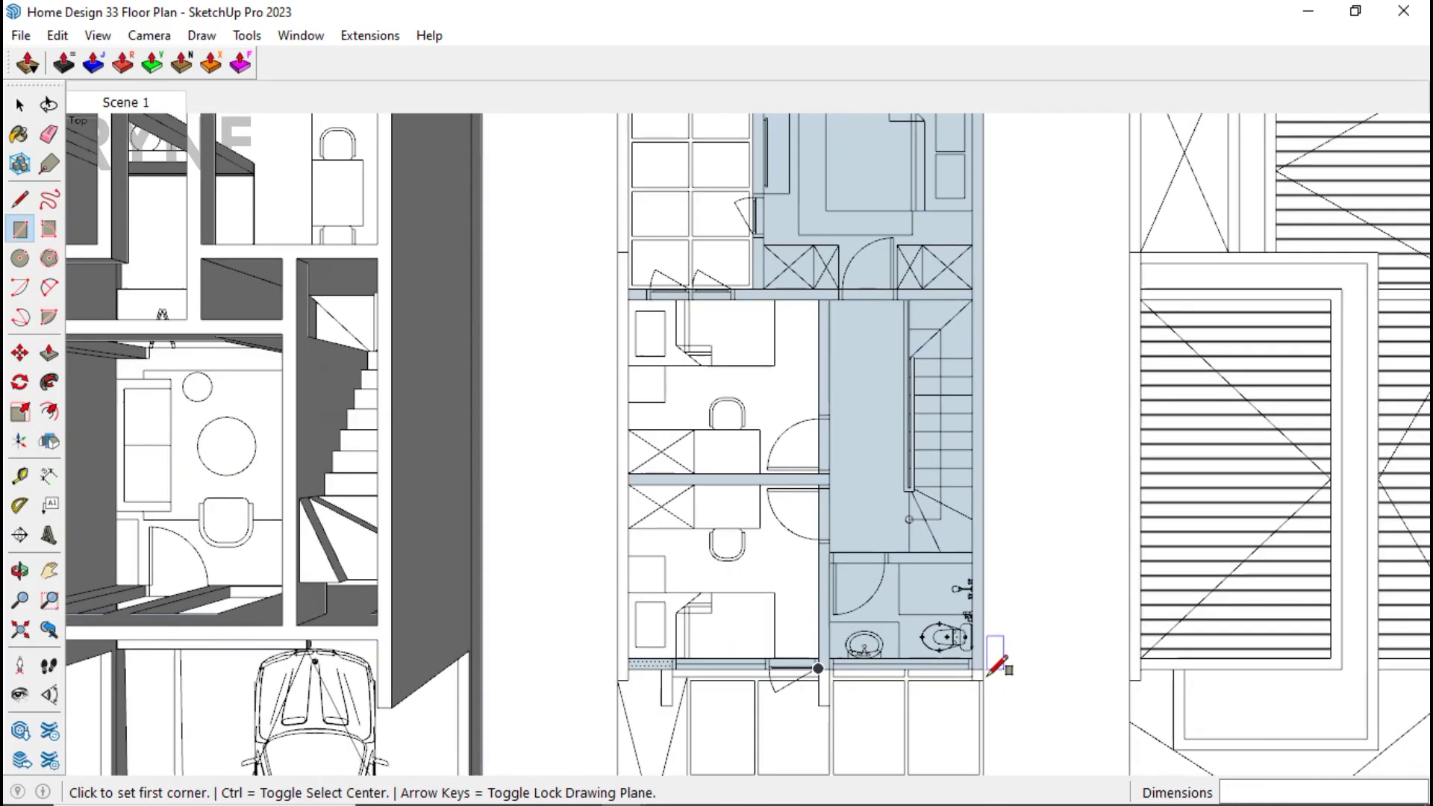
{"action": "scroll", "coordinate": [649, 662], "scroll_direction": "up", "scroll_amount": 4}
{"action": "left_click", "coordinate": [633, 649]}
{"action": "scroll", "coordinate": [634, 649], "scroll_direction": "down", "scroll_amount": 4}
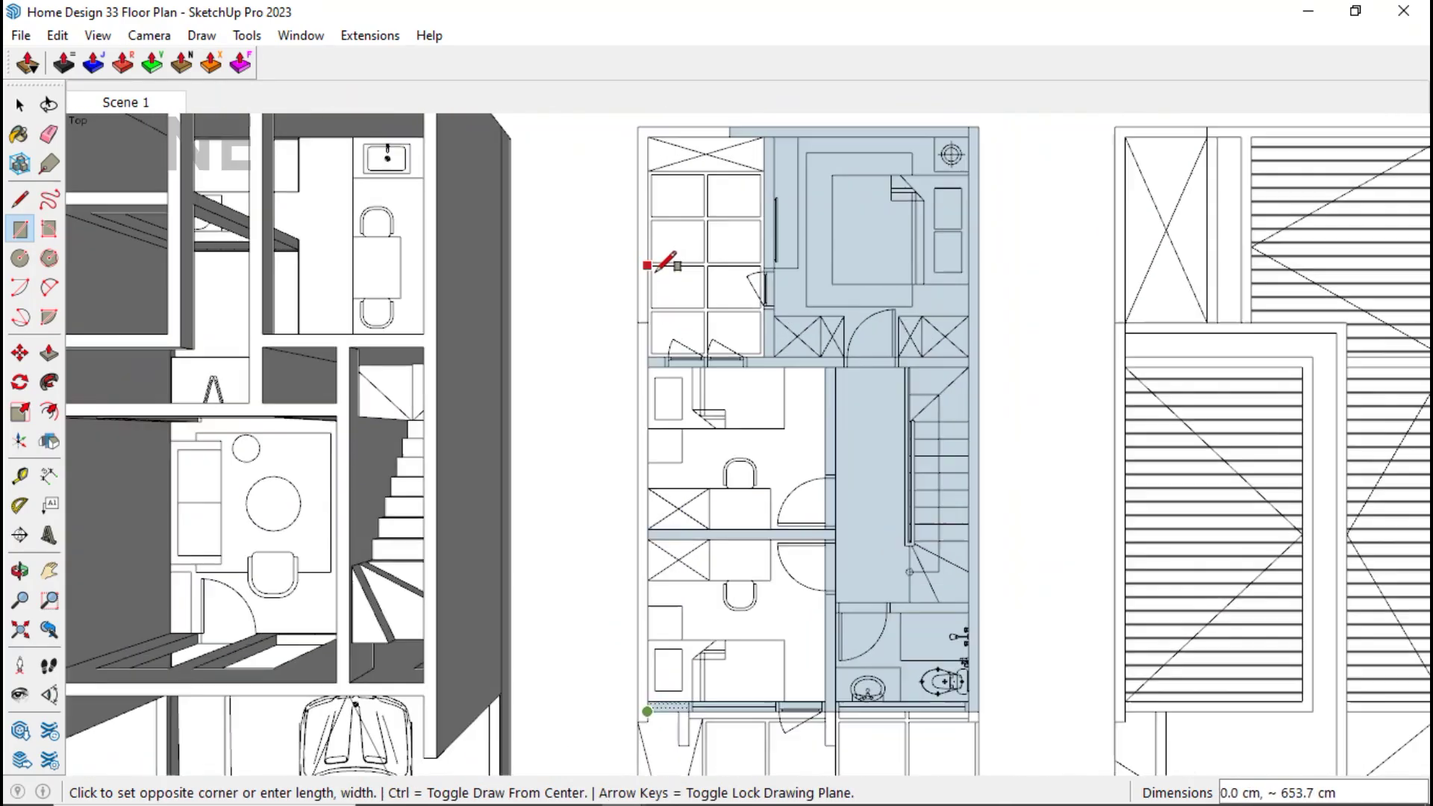
{"action": "scroll", "coordinate": [634, 333], "scroll_direction": "up", "scroll_amount": 4}
{"action": "left_click", "coordinate": [642, 344]}
Step: Trace the remaining 287.5 cm of outer wall beside the terrace and the last 120 by 15 cm piece of back wall
{"action": "left_click", "coordinate": [642, 344]}
{"action": "scroll", "coordinate": [656, 505], "scroll_direction": "down", "scroll_amount": 3}
{"action": "scroll", "coordinate": [646, 212], "scroll_direction": "up", "scroll_amount": 3}
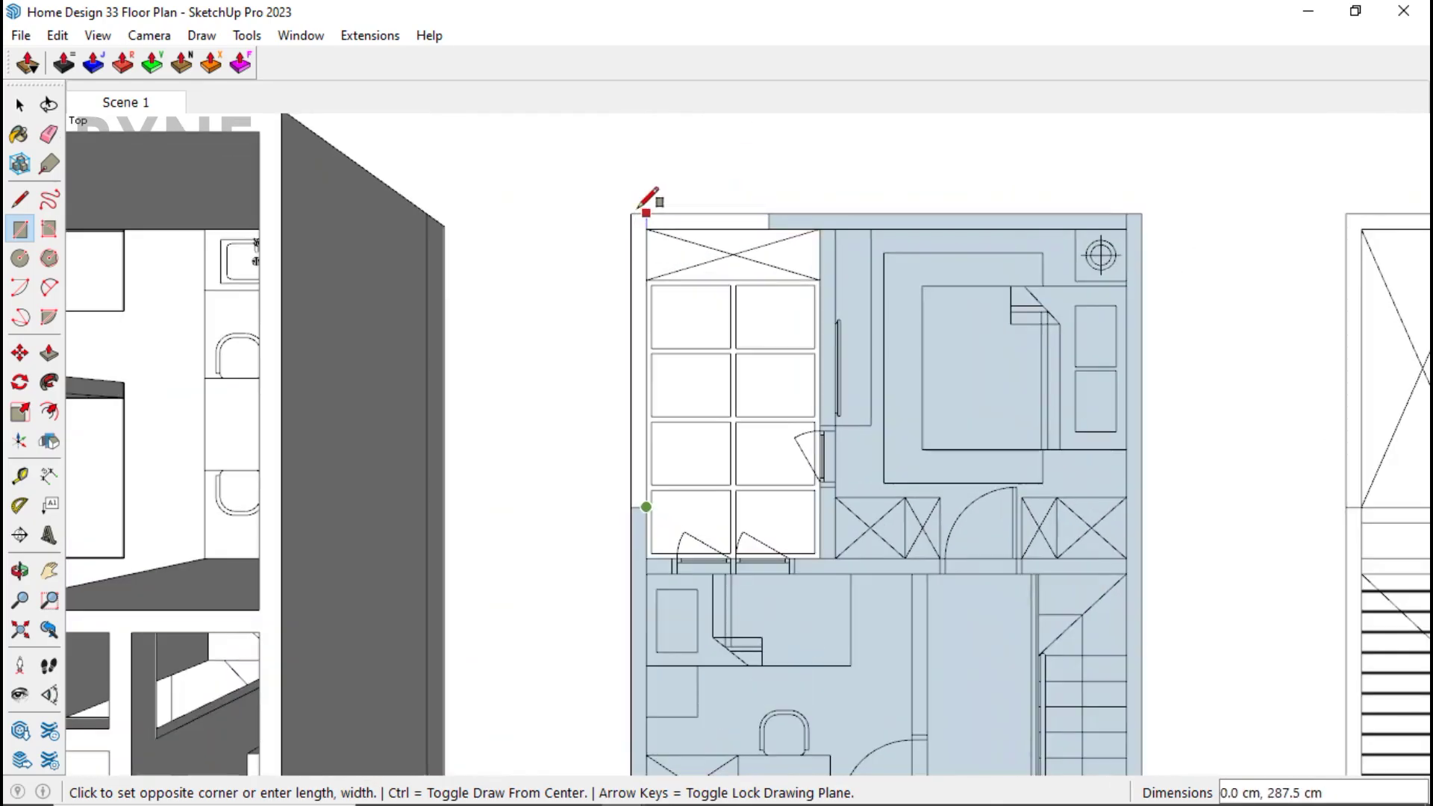
{"action": "left_click", "coordinate": [632, 213]}
{"action": "left_click", "coordinate": [646, 214]}
{"action": "left_click", "coordinate": [769, 229]}
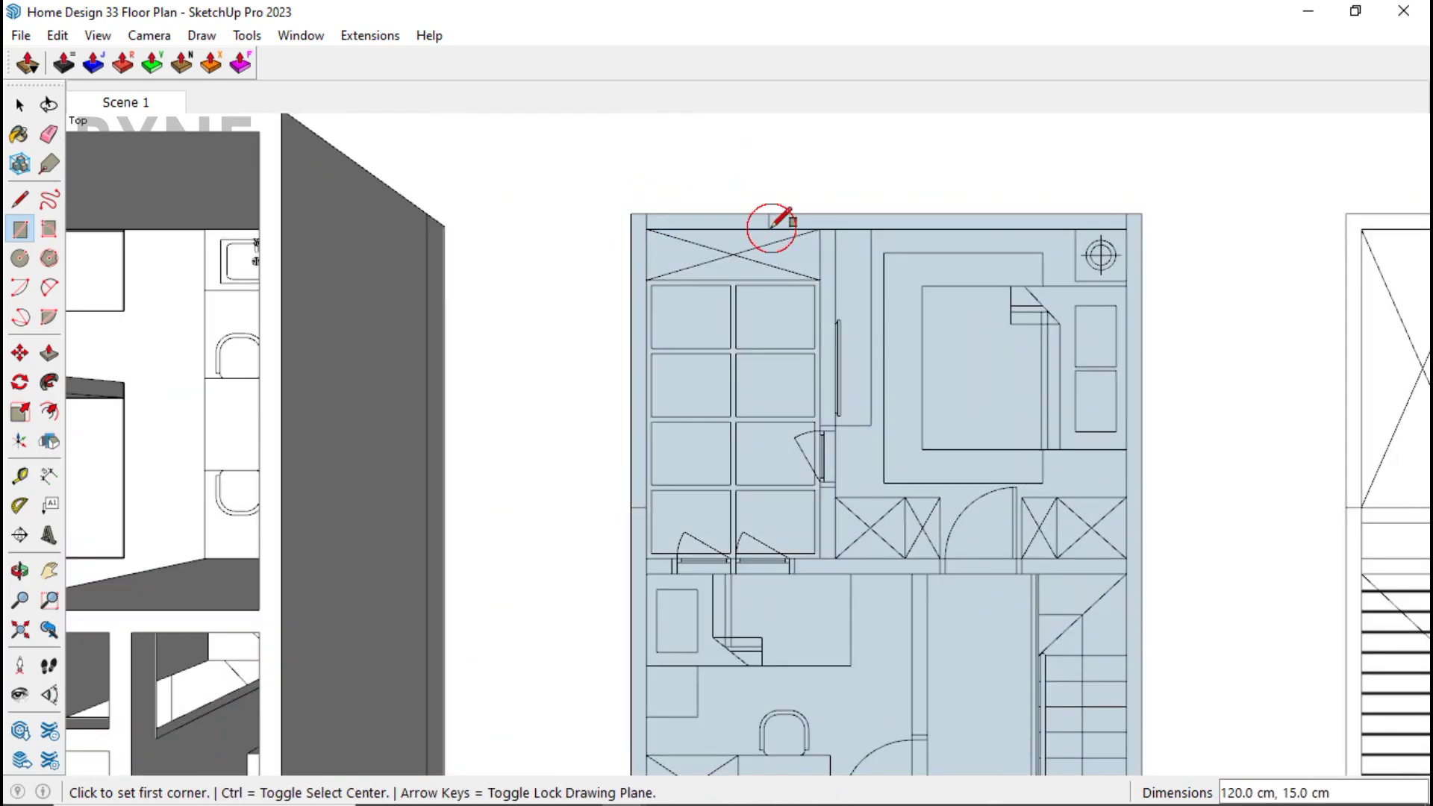
Step: Select the floor plan drawing group and hide it, leaving the traced faces
{"action": "key", "text": "space"}
{"action": "middle_click_drag", "start_coordinate": [767, 209], "coordinate": [575, 451]}
{"action": "left_click", "coordinate": [503, 539]}
{"action": "right_click", "coordinate": [504, 539]}
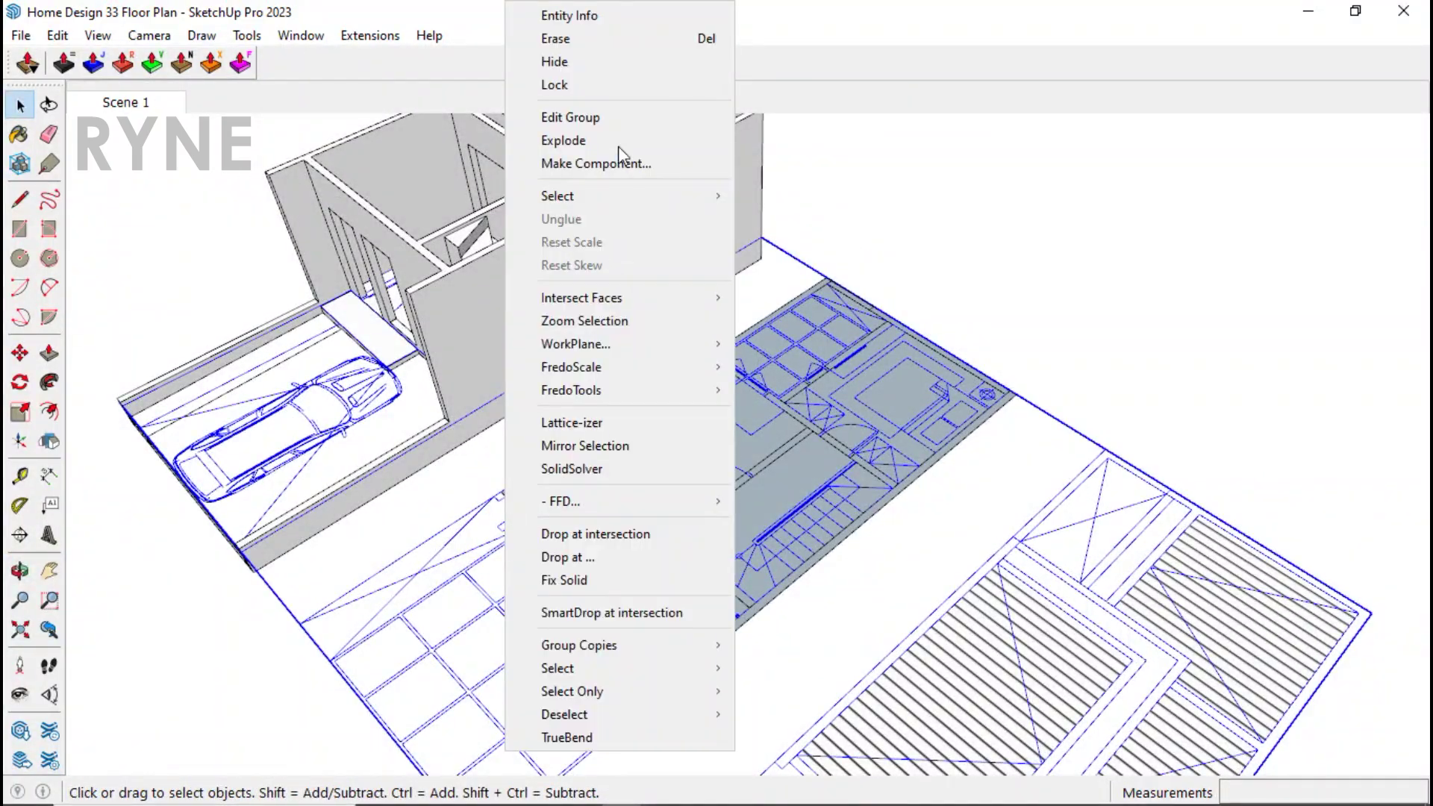
{"action": "left_click", "coordinate": [599, 61]}
Step: Select all the traced upper floor faces and extrude them 335 cm along the Z axis with Vector Push Pull
{"action": "middle_click_drag", "start_coordinate": [720, 425], "coordinate": [687, 396]}
{"action": "left_click", "coordinate": [727, 410]}
{"action": "left_click", "coordinate": [152, 63]}
{"action": "left_click", "coordinate": [683, 412]}
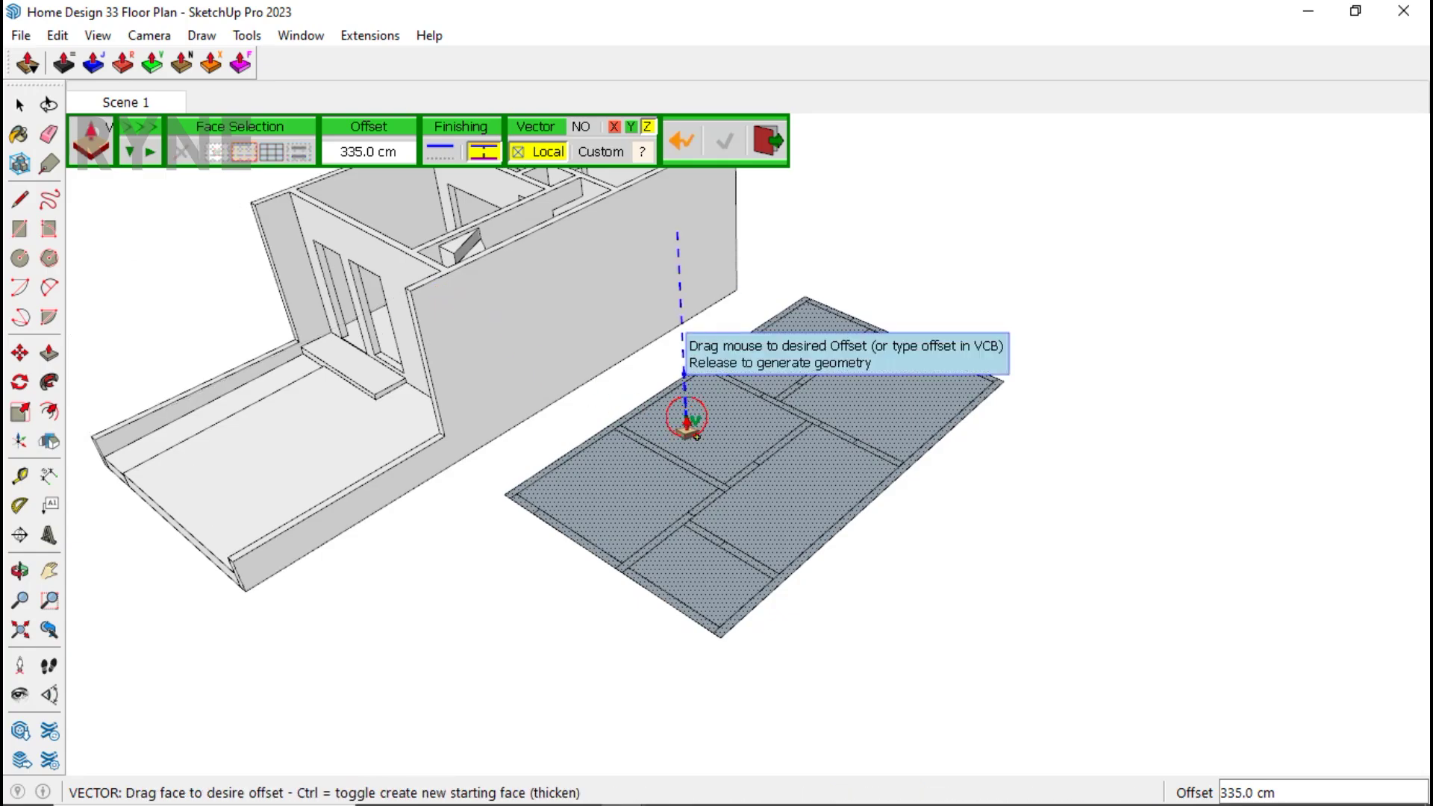
{"action": "type", "text": "335"}
{"action": "key", "text": "Return"}
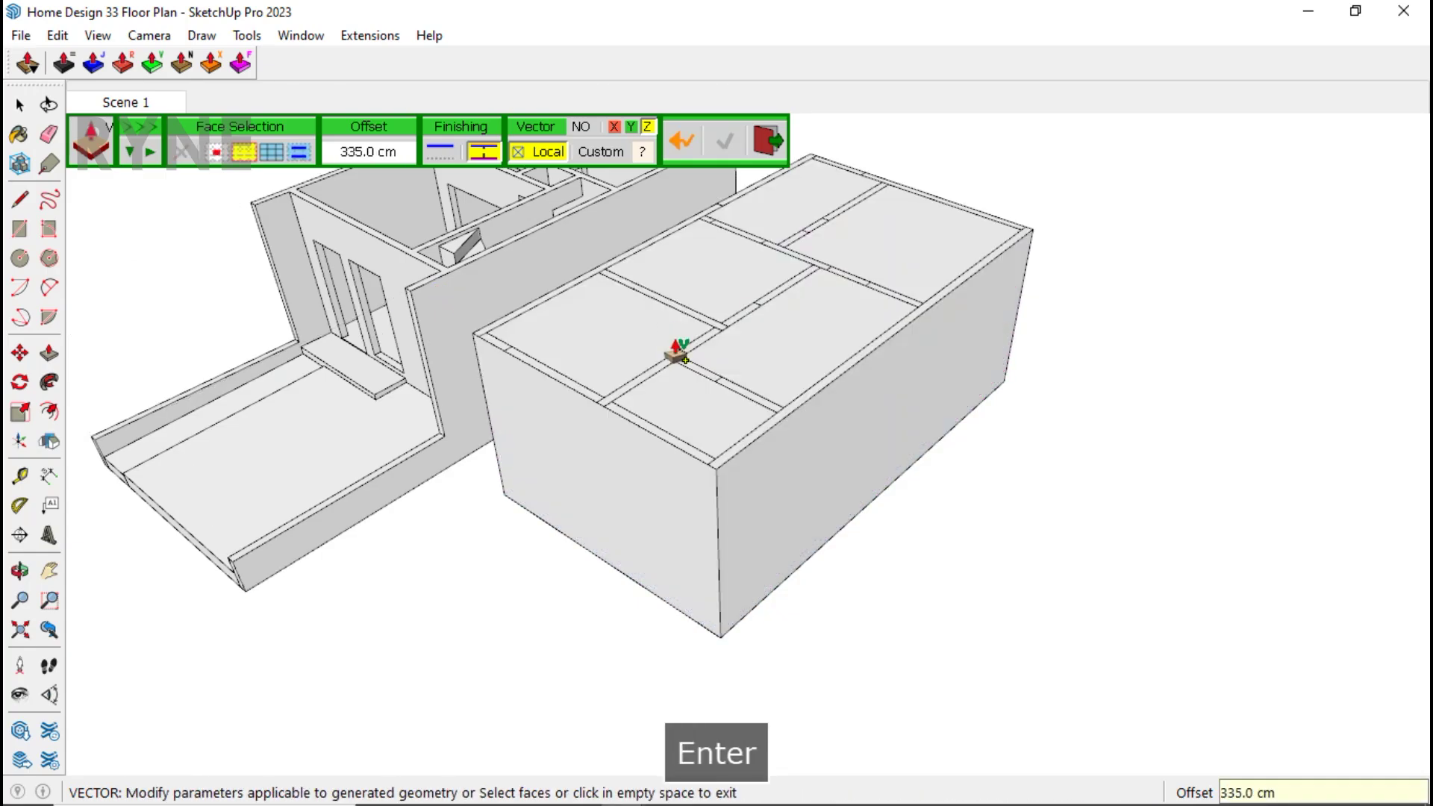
{"action": "key", "text": "space"}
Step: Push down the room infill faces between the extruded upper floor walls by 335 cm to open the rooms
{"action": "key", "text": "p"}
{"action": "left_click", "coordinate": [671, 410]}
{"action": "left_click", "coordinate": [539, 514]}
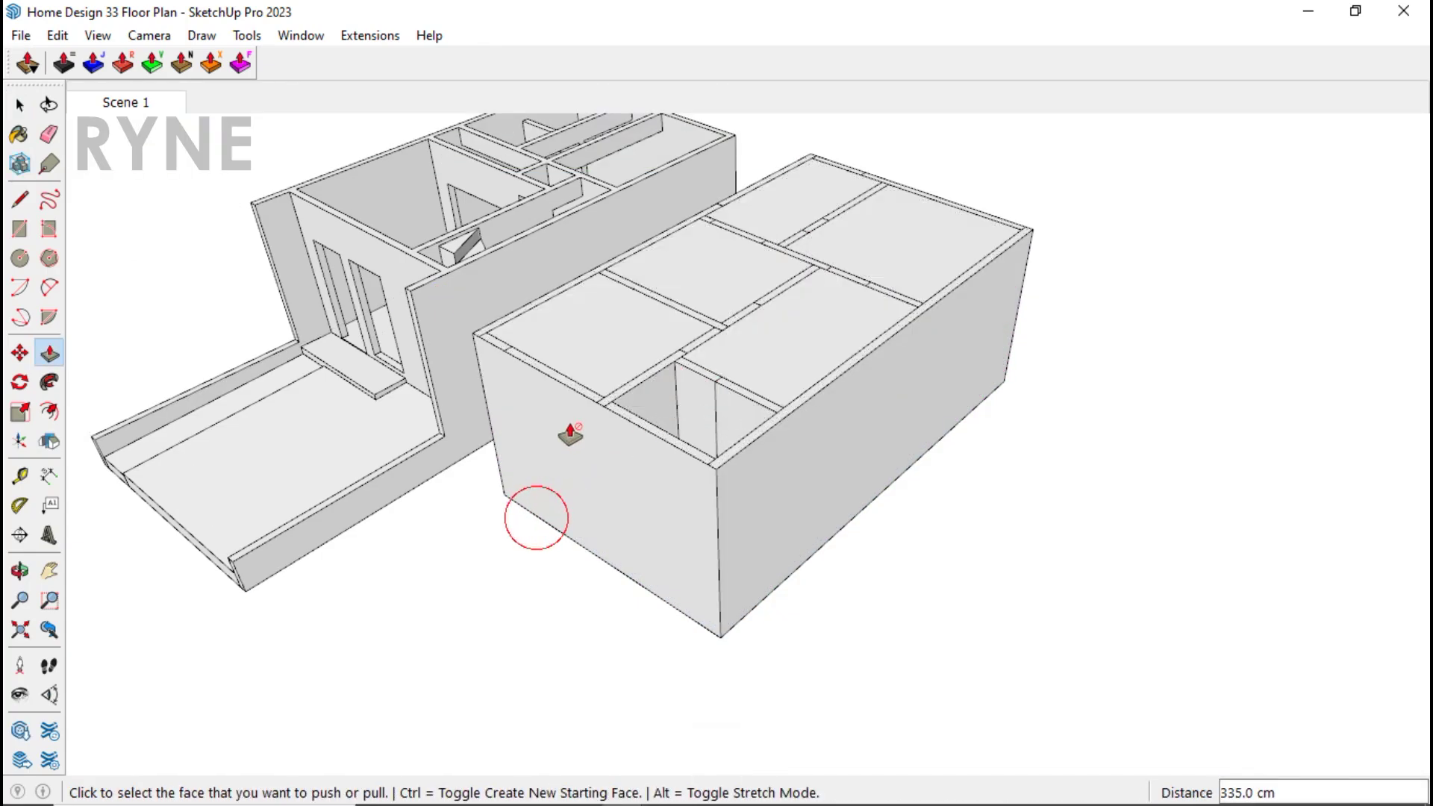
{"action": "double_click", "coordinate": [585, 358]}
{"action": "double_click", "coordinate": [768, 352]}
{"action": "double_click", "coordinate": [746, 280]}
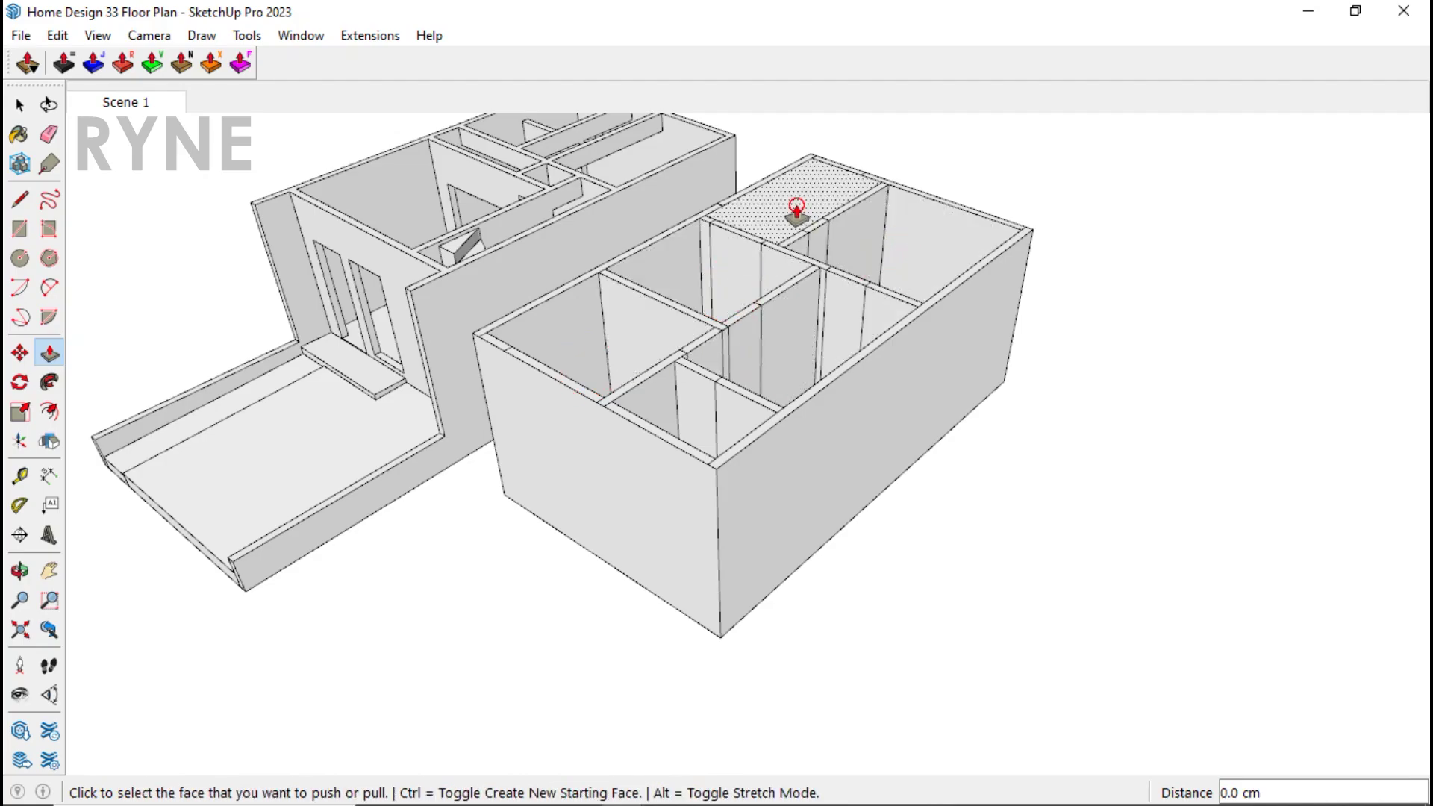
Step: Select all the upper floor wall geometry and soften its edges, including coplanar ones
{"action": "key", "text": "space"}
{"action": "triple_click", "coordinate": [793, 302]}
{"action": "right_click", "coordinate": [793, 302]}
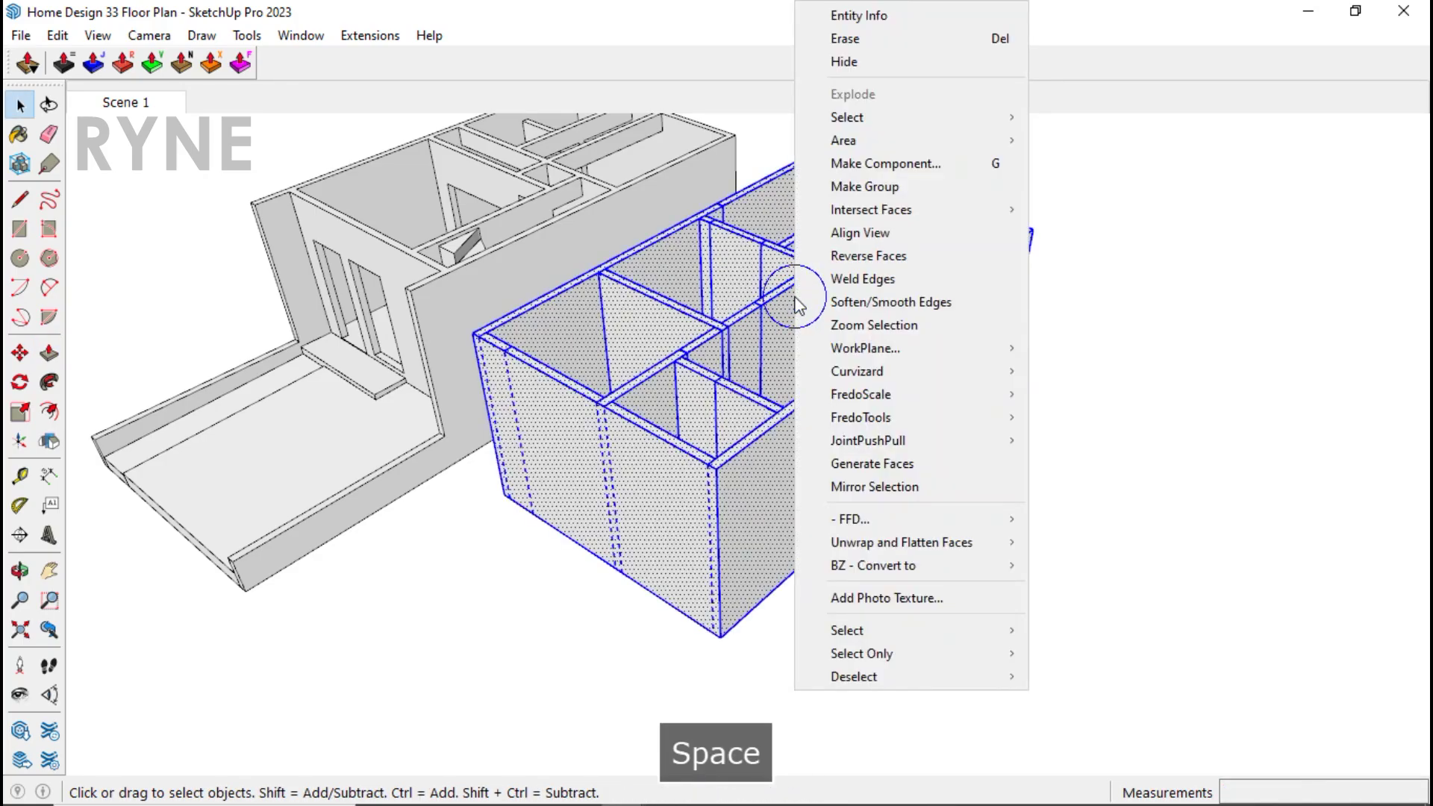
{"action": "left_click", "coordinate": [854, 301]}
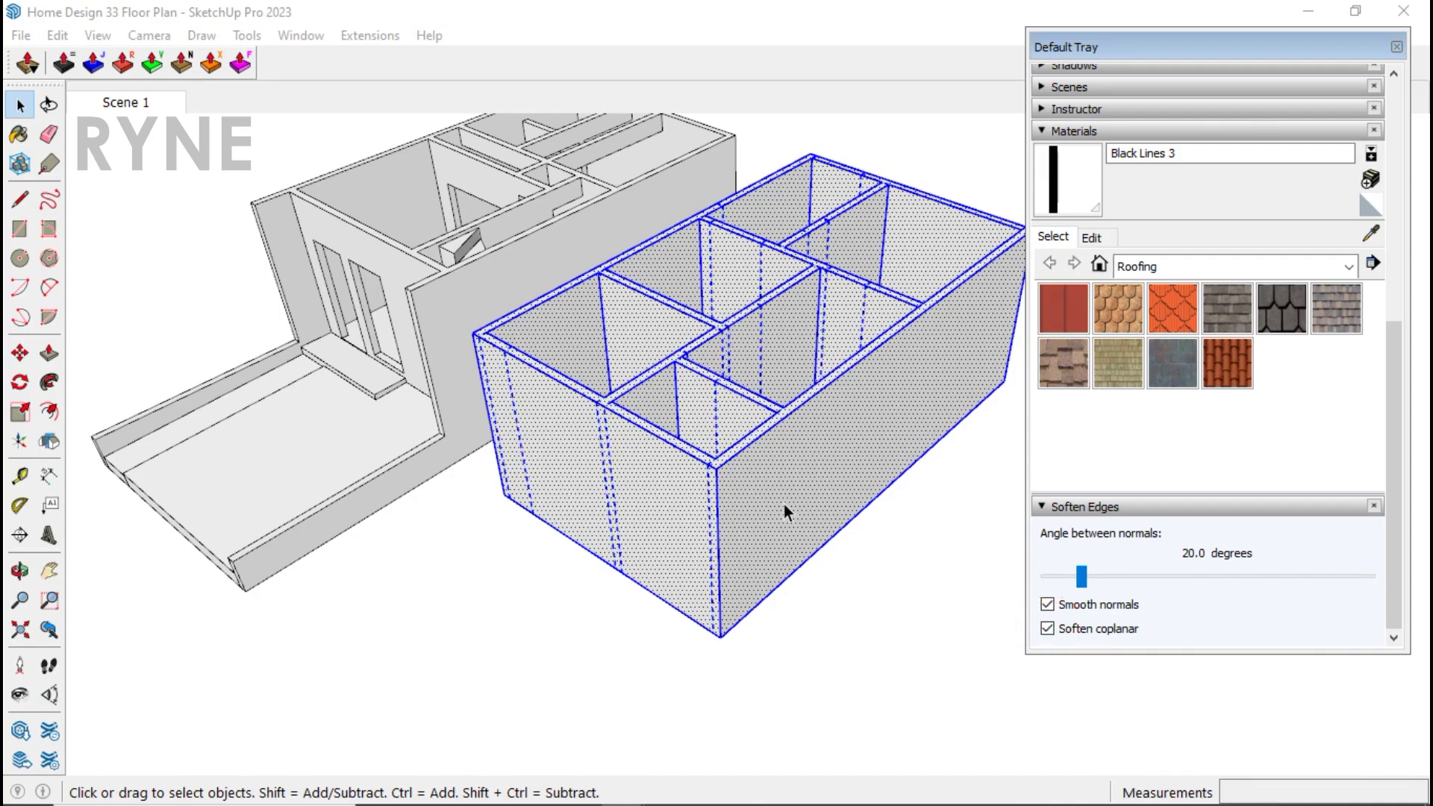
Step: Select the top face of the upper floor walls with its edges and copy it 320 cm straight down
{"action": "scroll", "coordinate": [785, 404], "scroll_direction": "up", "scroll_amount": 4}
{"action": "double_click", "coordinate": [786, 392]}
{"action": "middle_click_drag", "start_coordinate": [799, 396], "coordinate": [771, 407], "text": "shift"}
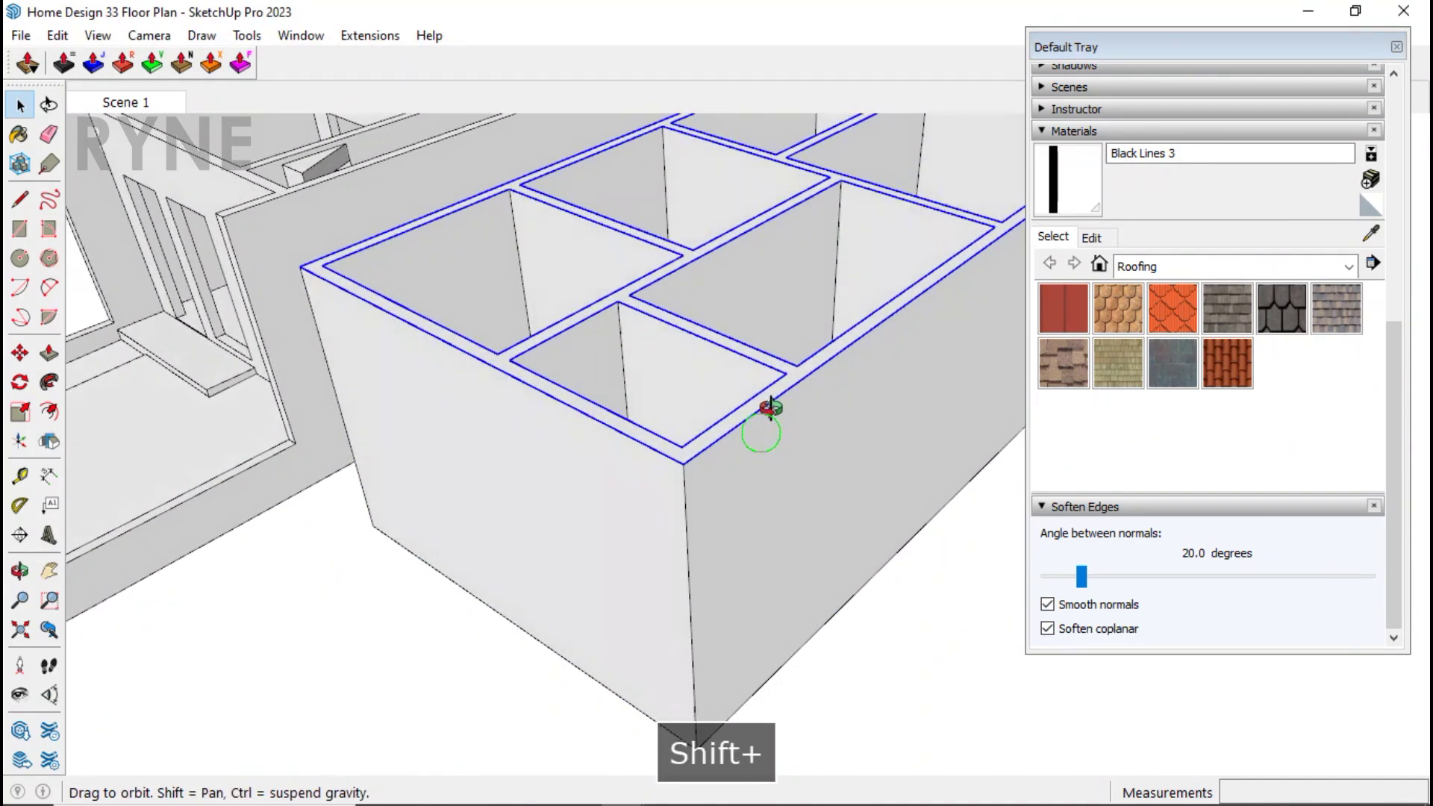
{"action": "key", "text": "m"}
{"action": "key", "text": "ctrl"}
{"action": "left_click", "coordinate": [685, 456]}
{"action": "key", "text": "Up"}
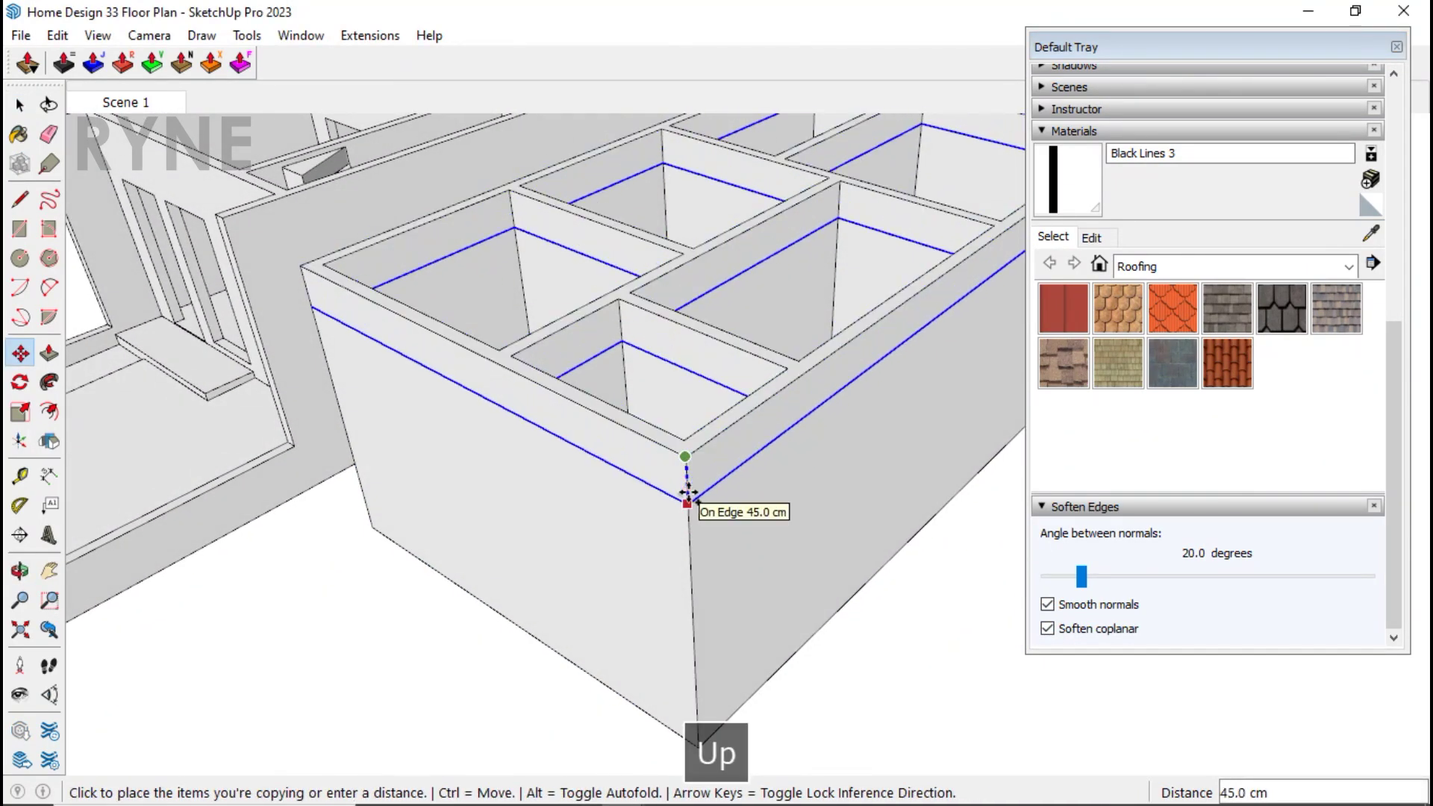
{"action": "type", "text": "320"}
{"action": "key", "text": "Return"}
Step: Copy the lower outline edges upward by 10 cm, and copy that set up another 90 cm for the sill level
{"action": "left_click", "coordinate": [698, 735]}
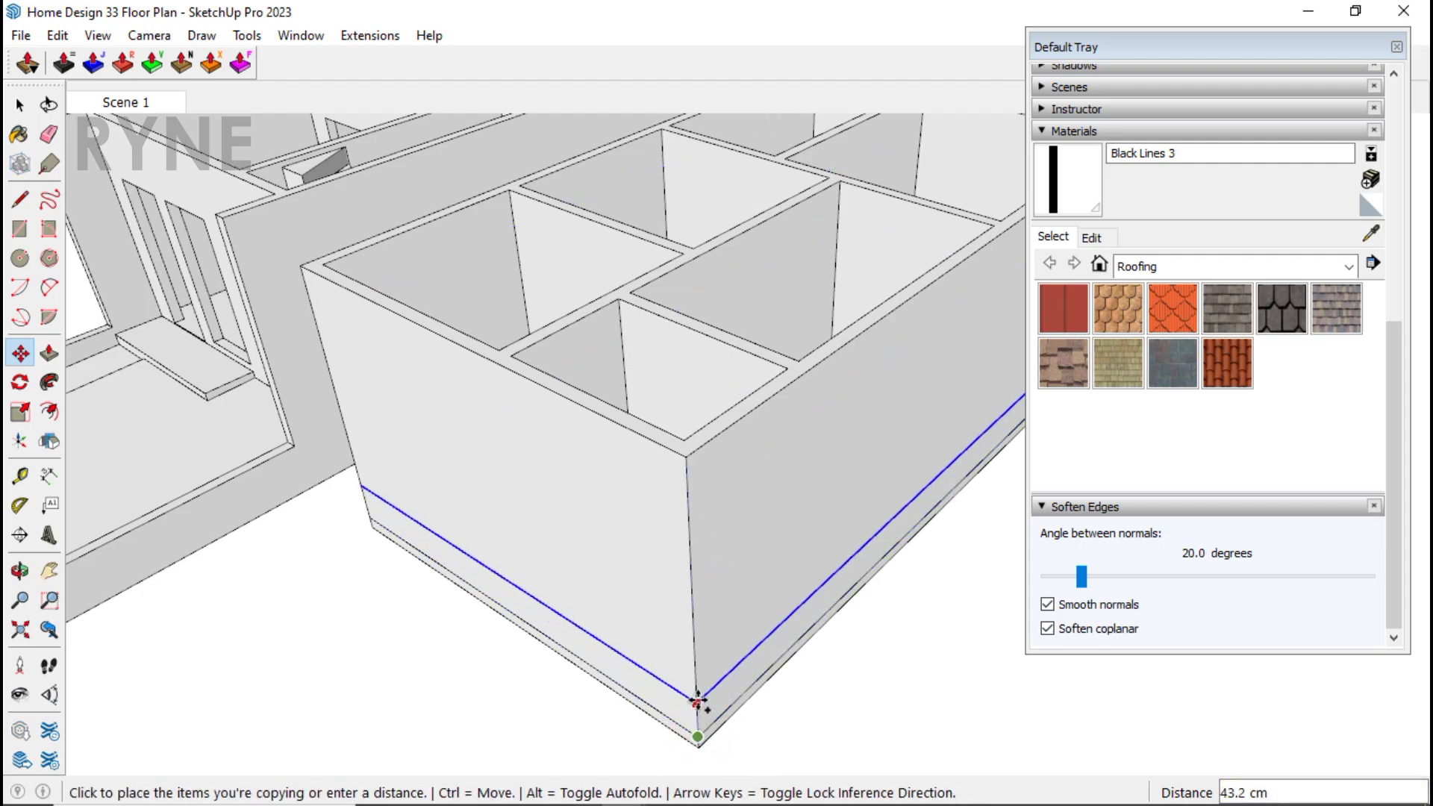
{"action": "type", "text": "10"}
{"action": "key", "text": "Return"}
{"action": "key", "text": "ctrl"}
{"action": "left_click", "coordinate": [693, 697]}
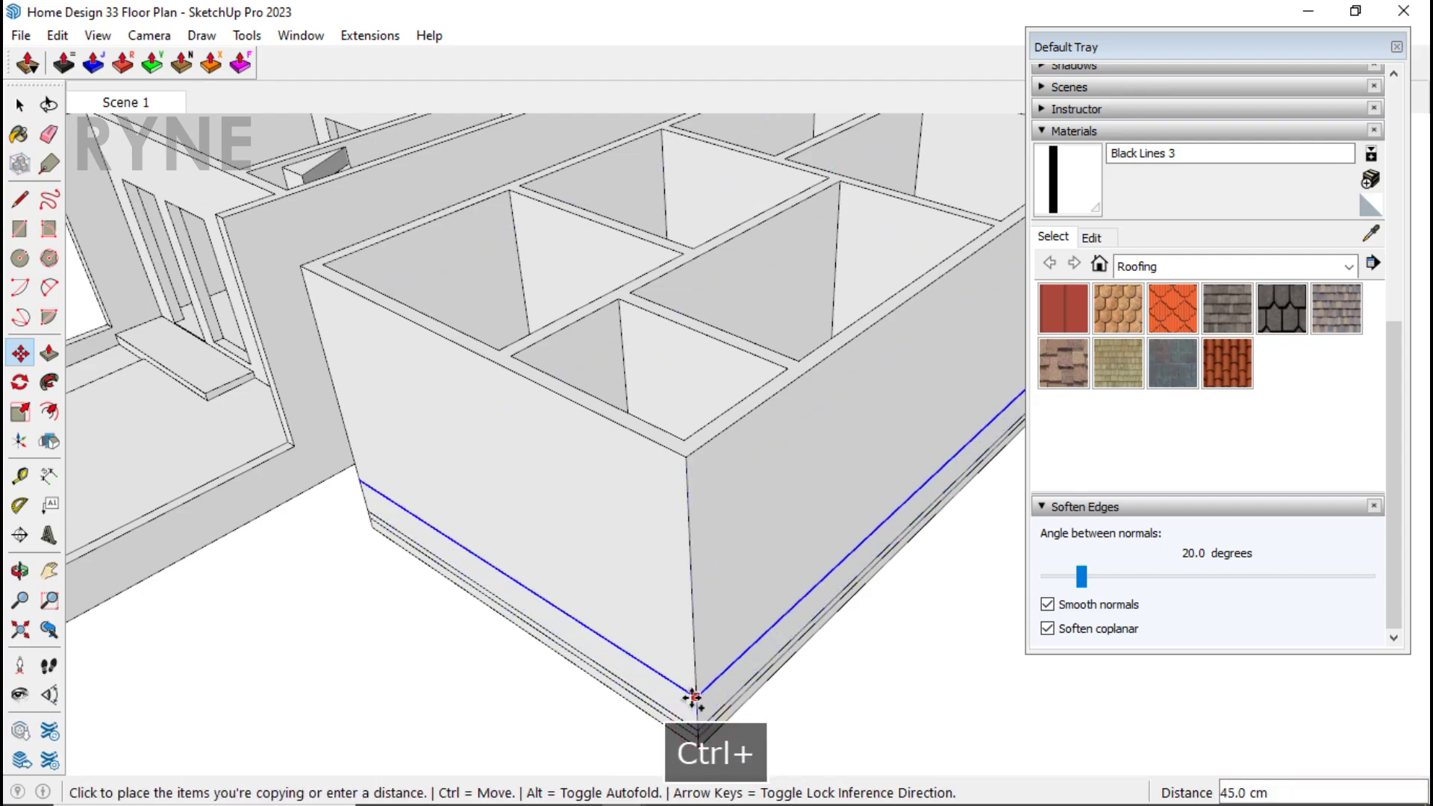
{"action": "type", "text": "90"}
{"action": "key", "text": "Return"}
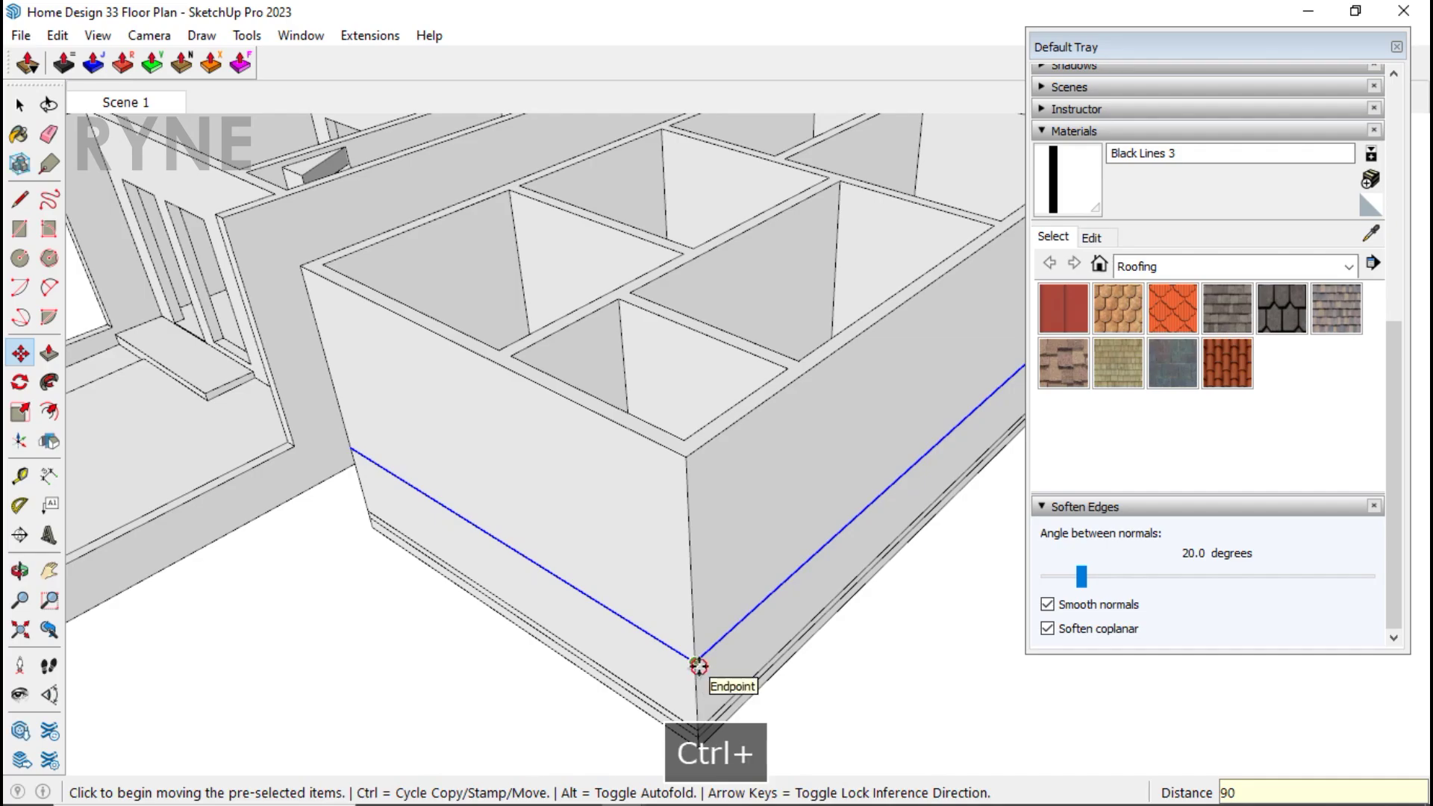
Step: Copy the sill-level outline up 130 cm and copy the resulting outline a further 30 cm up
{"action": "left_click", "coordinate": [698, 666]}
{"action": "type", "text": "13"}
{"action": "key", "text": "Return"}
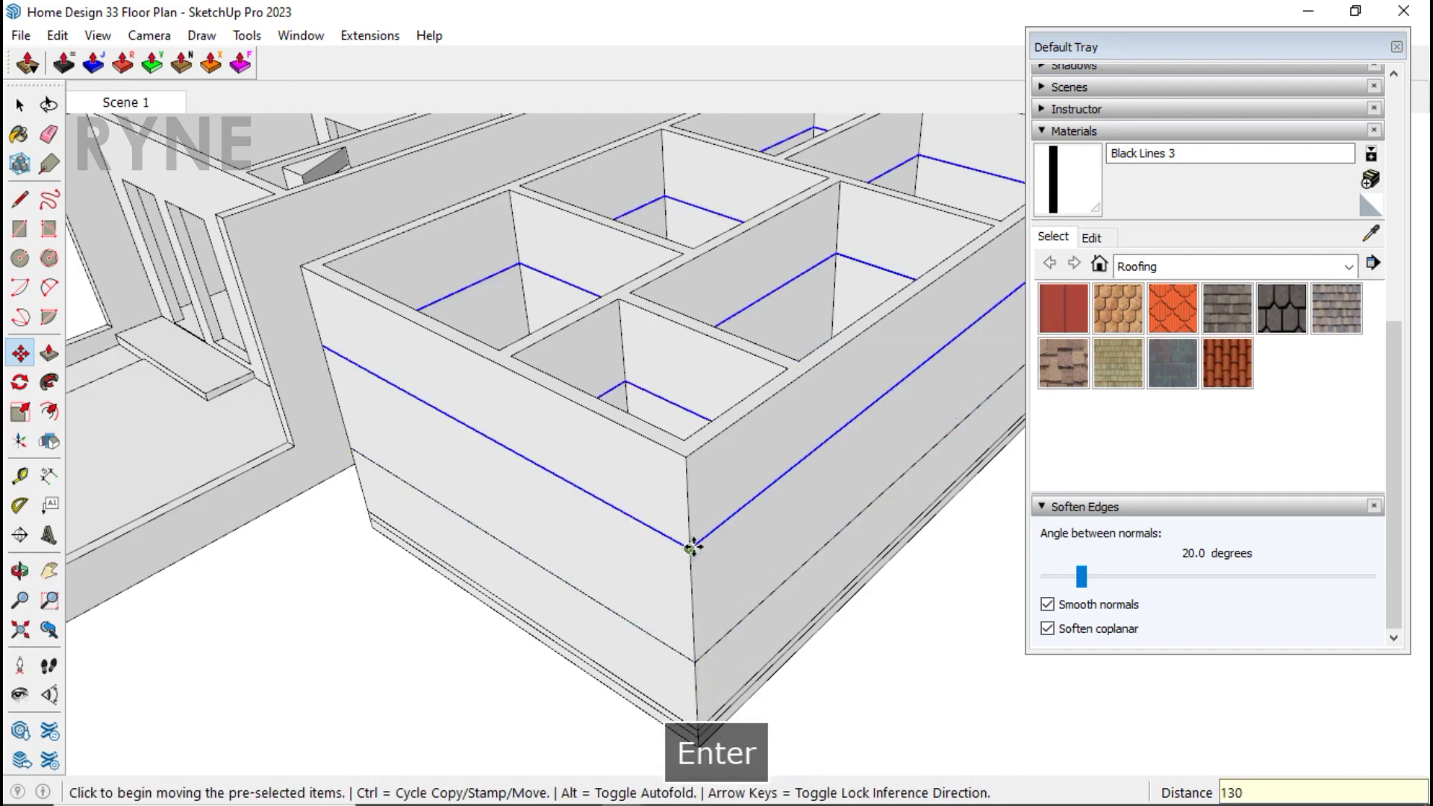
{"action": "key", "text": "ctrl"}
{"action": "left_click", "coordinate": [691, 634]}
{"action": "type", "text": "30"}
{"action": "key", "text": "Return"}
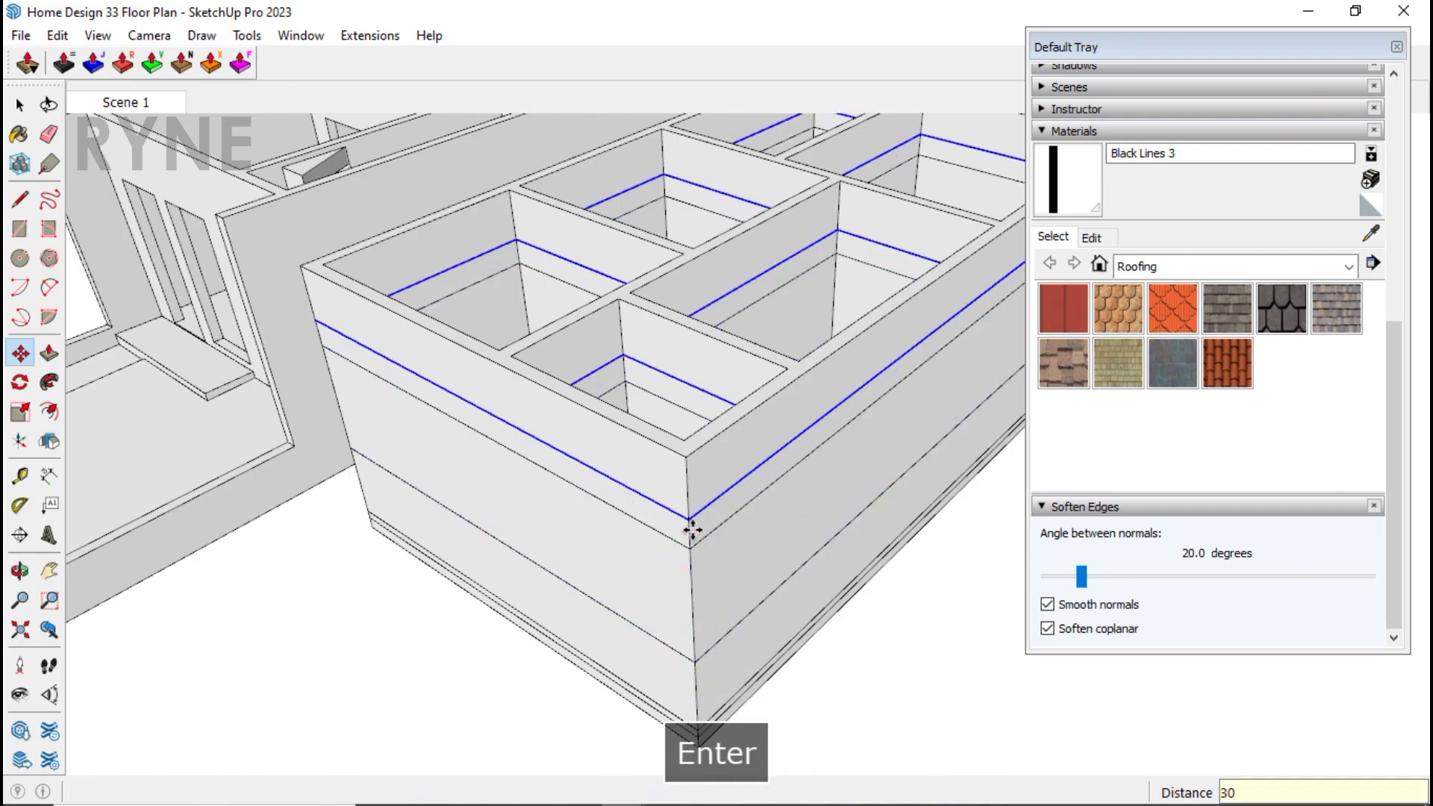
Step: Select all the upper floor wall geometry and turn off coplanar softening
{"action": "key", "text": "space"}
{"action": "scroll", "coordinate": [684, 550], "scroll_direction": "down", "scroll_amount": 3}
{"action": "middle_click_drag", "start_coordinate": [684, 550], "coordinate": [681, 550]}
{"action": "triple_click", "coordinate": [682, 560]}
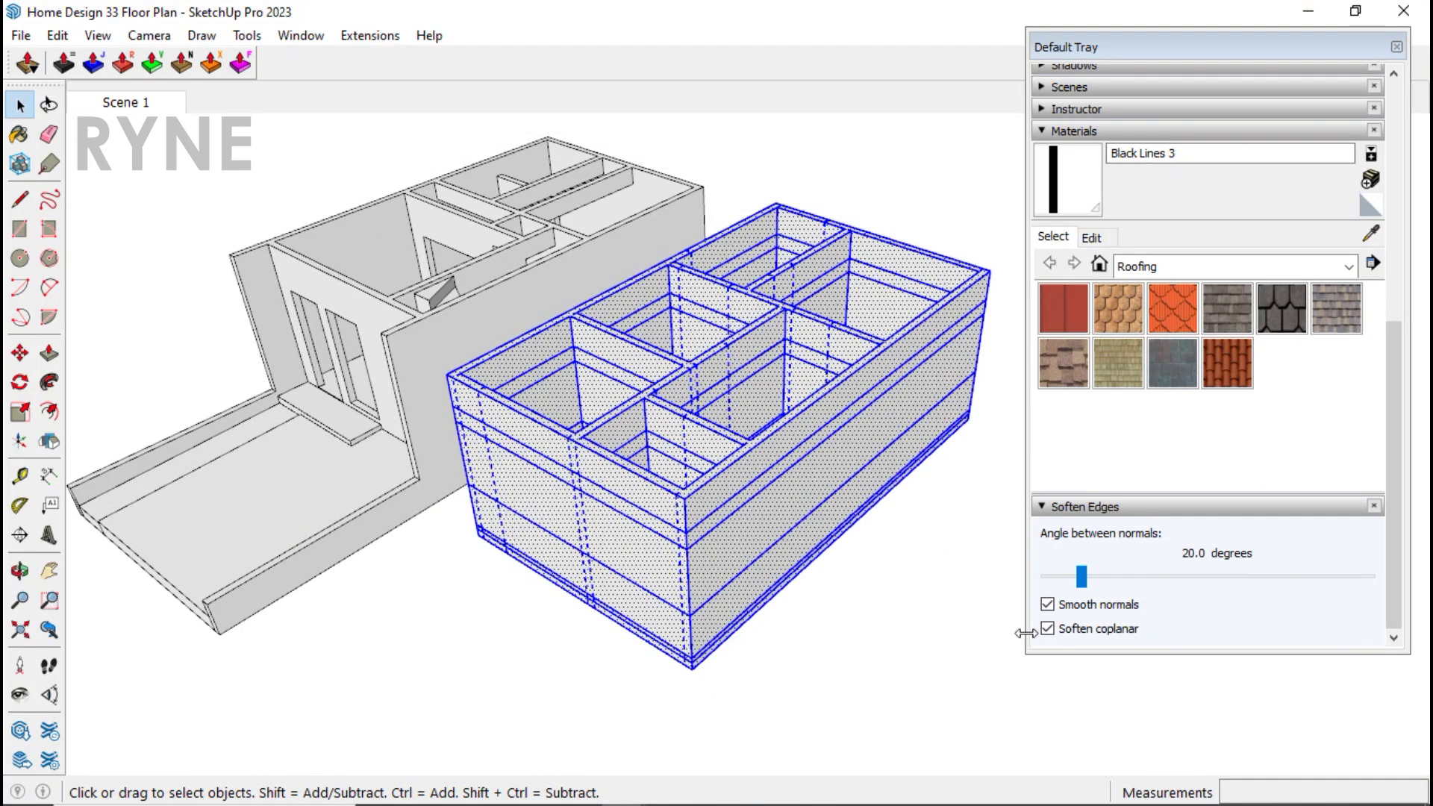
{"action": "left_click", "coordinate": [1048, 629]}
Step: Cut the two openings through the front wall with Push/Pull and raise the sill of the smaller one by 90 cm
{"action": "middle_click_drag", "start_coordinate": [956, 630], "coordinate": [606, 523]}
{"action": "scroll", "coordinate": [606, 523], "scroll_direction": "up", "scroll_amount": 3}
{"action": "key", "text": "p"}
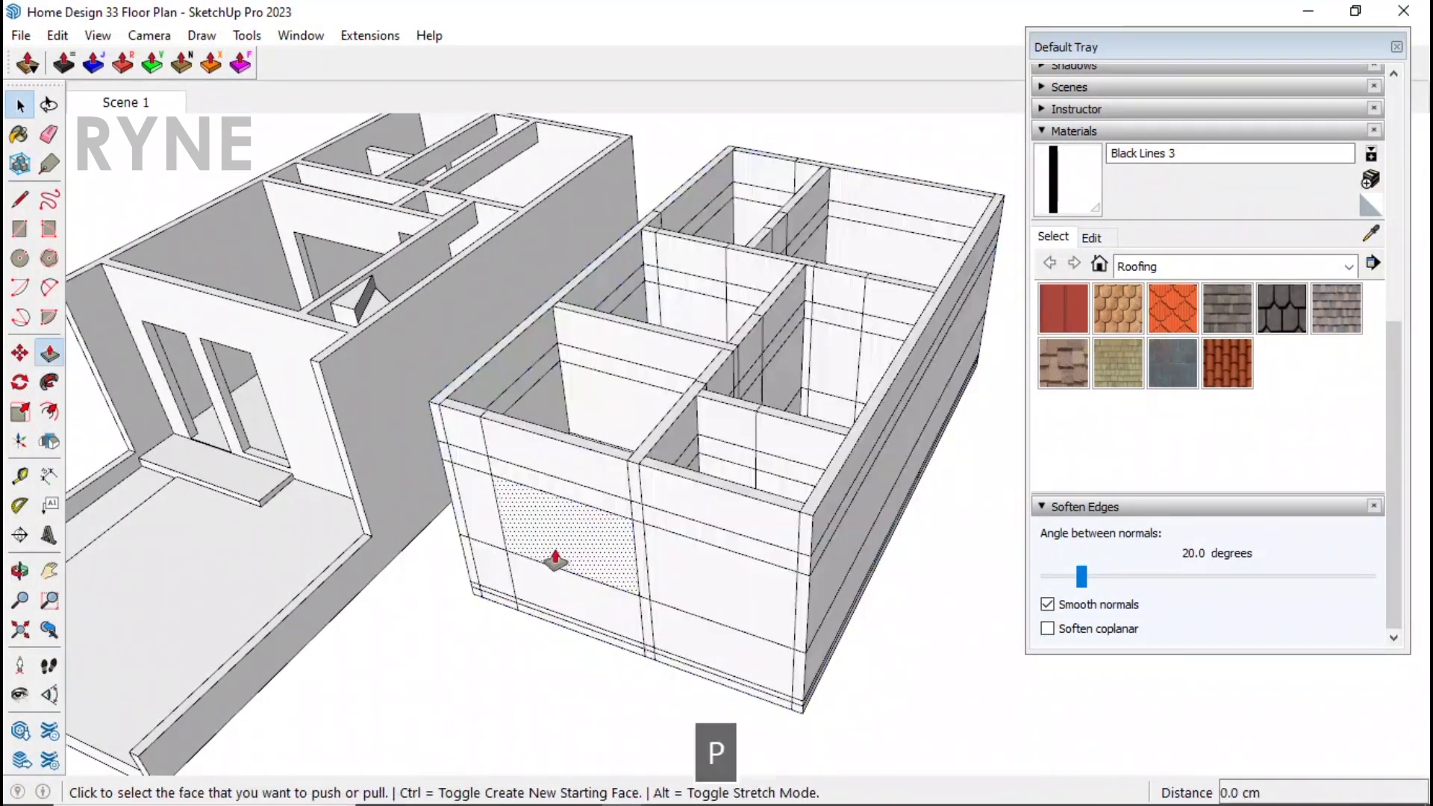
{"action": "left_click", "coordinate": [555, 560]}
{"action": "left_click", "coordinate": [546, 550]}
{"action": "scroll", "coordinate": [690, 597], "scroll_direction": "up", "scroll_amount": 2}
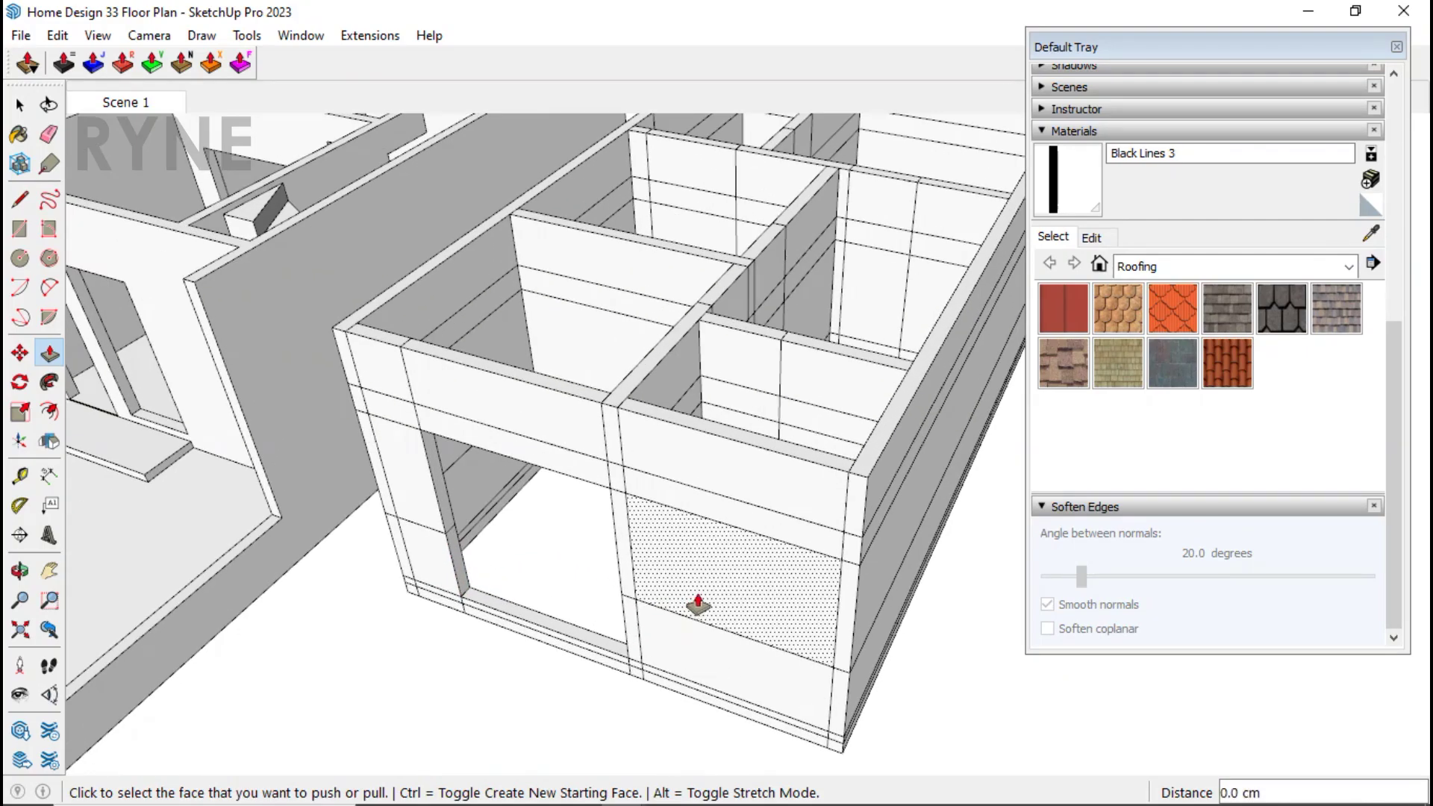
{"action": "double_click", "coordinate": [698, 597]}
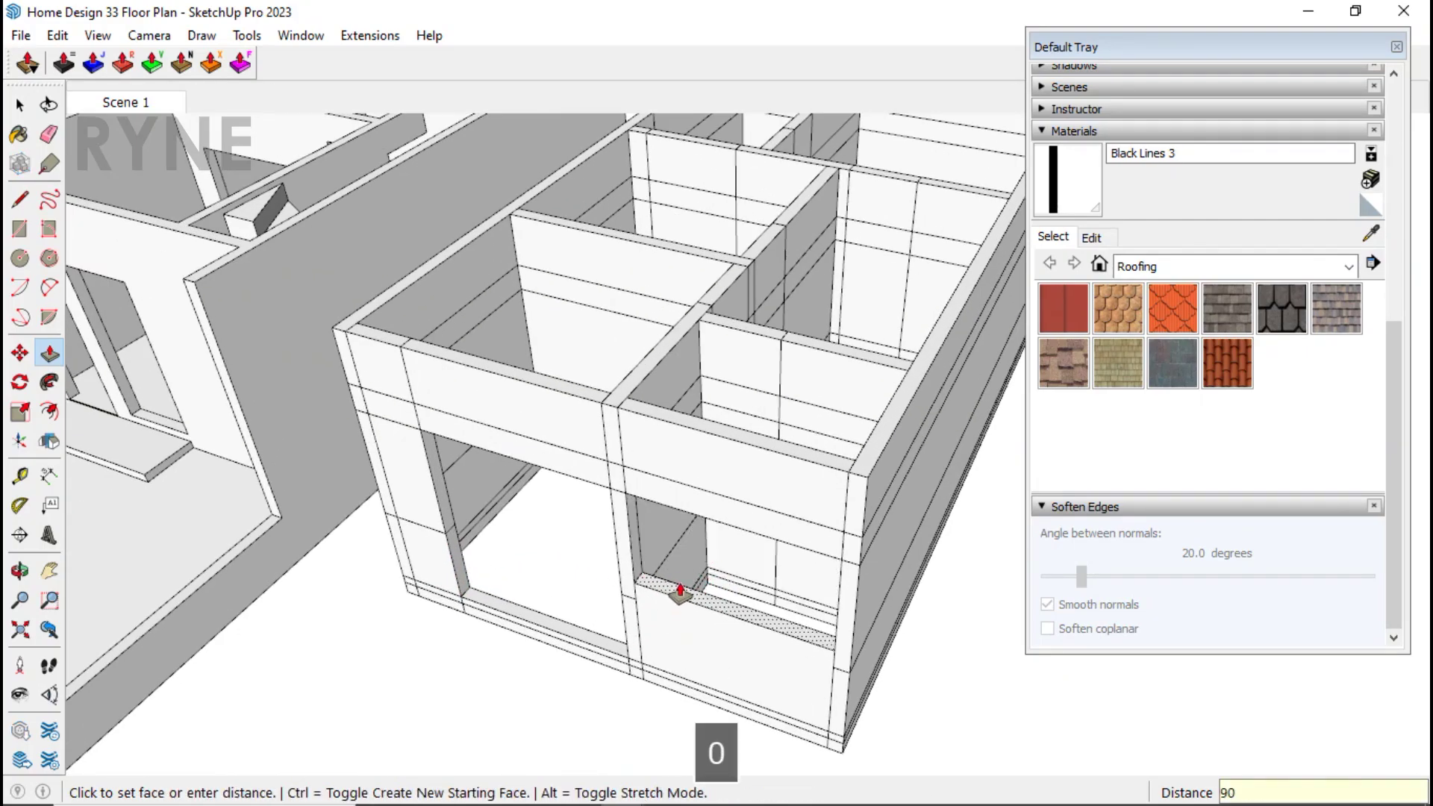
{"action": "key", "text": "Return"}
Step: Cut the doorway through the small front room's interior wall and remove the faces down to its threshold
{"action": "middle_click_drag", "start_coordinate": [755, 551], "coordinate": [729, 624]}
{"action": "scroll", "coordinate": [732, 553], "scroll_direction": "up", "scroll_amount": 3}
{"action": "left_click", "coordinate": [719, 521]}
{"action": "left_click", "coordinate": [711, 496]}
{"action": "double_click", "coordinate": [710, 569]}
{"action": "scroll", "coordinate": [727, 621], "scroll_direction": "up", "scroll_amount": 3}
{"action": "double_click", "coordinate": [723, 618]}
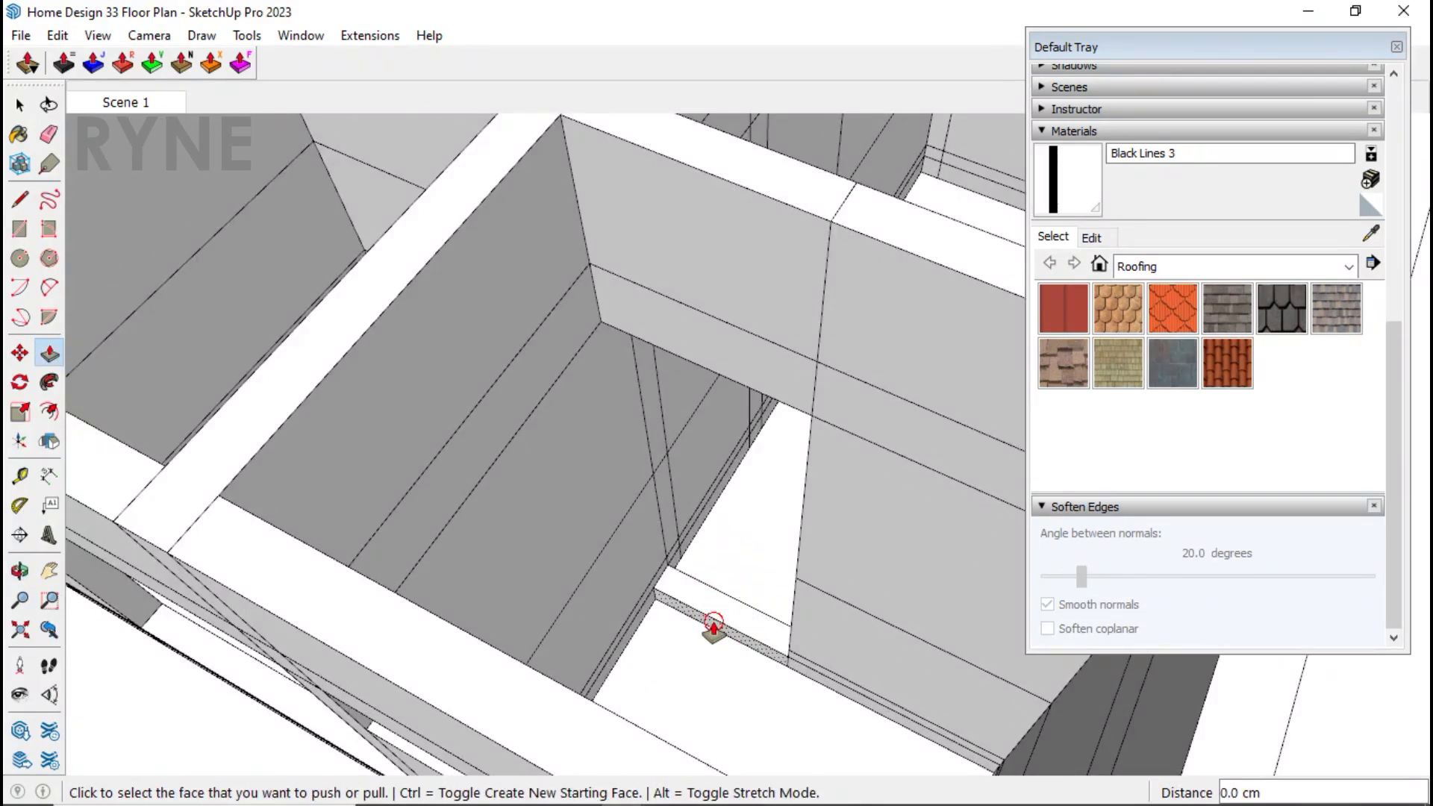
Step: Cut the two adjacent doorways through the middle interior wall down to the floor with Push/Pull
{"action": "scroll", "coordinate": [656, 688], "scroll_direction": "down", "scroll_amount": 5}
{"action": "middle_click_drag", "start_coordinate": [656, 688], "coordinate": [640, 608]}
{"action": "scroll", "coordinate": [630, 496], "scroll_direction": "up", "scroll_amount": 5}
{"action": "double_click", "coordinate": [629, 433]}
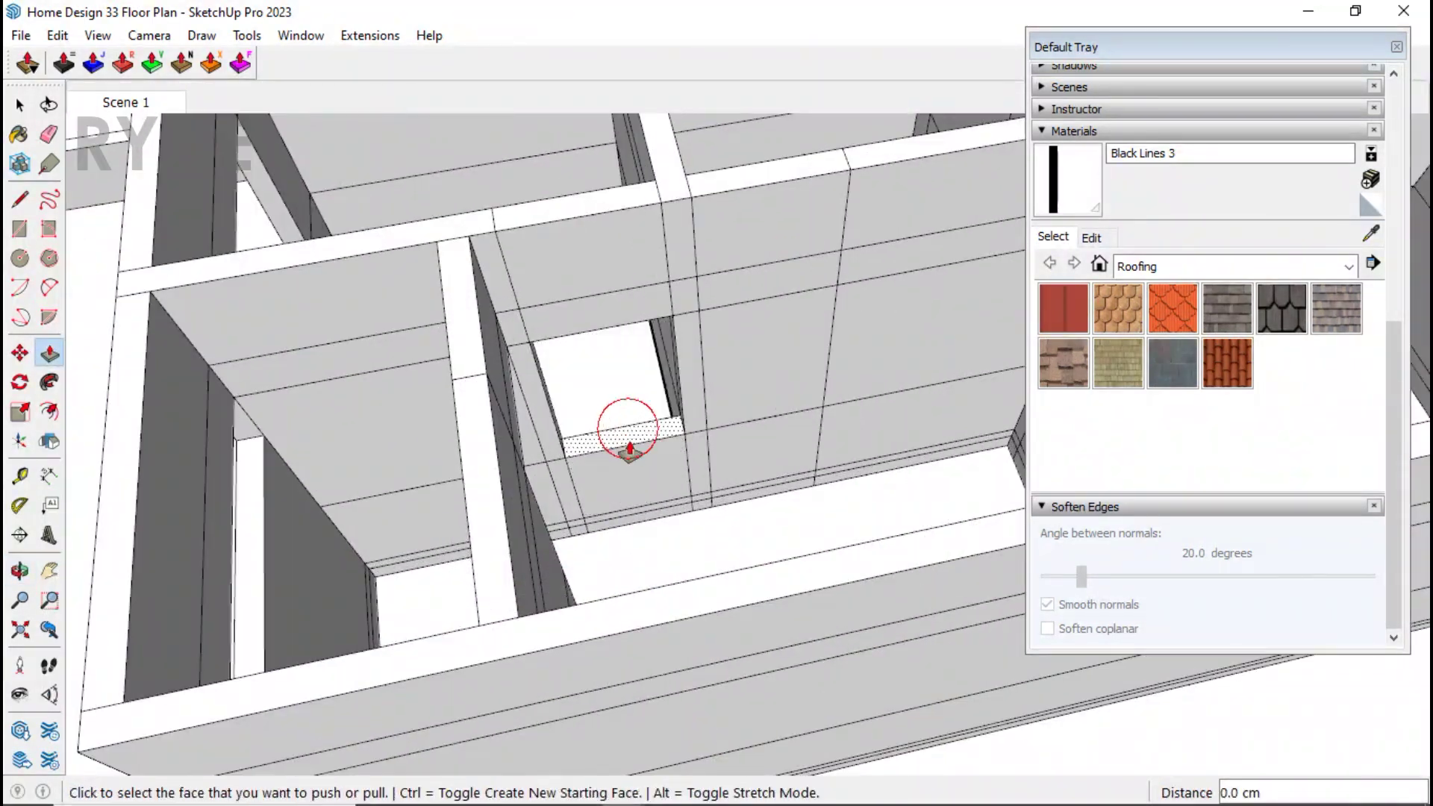
{"action": "double_click", "coordinate": [629, 447]}
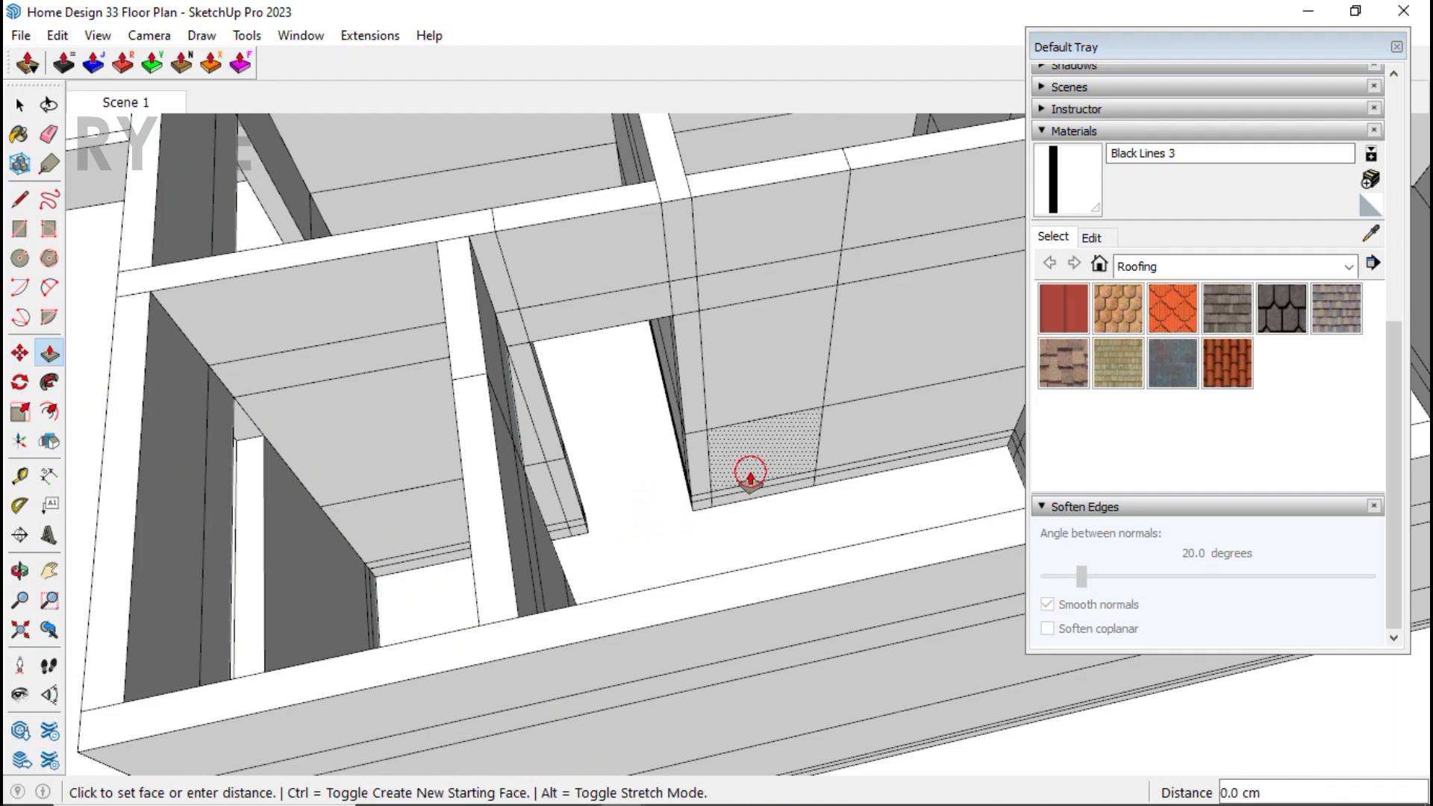
{"action": "double_click", "coordinate": [750, 472]}
{"action": "double_click", "coordinate": [771, 403]}
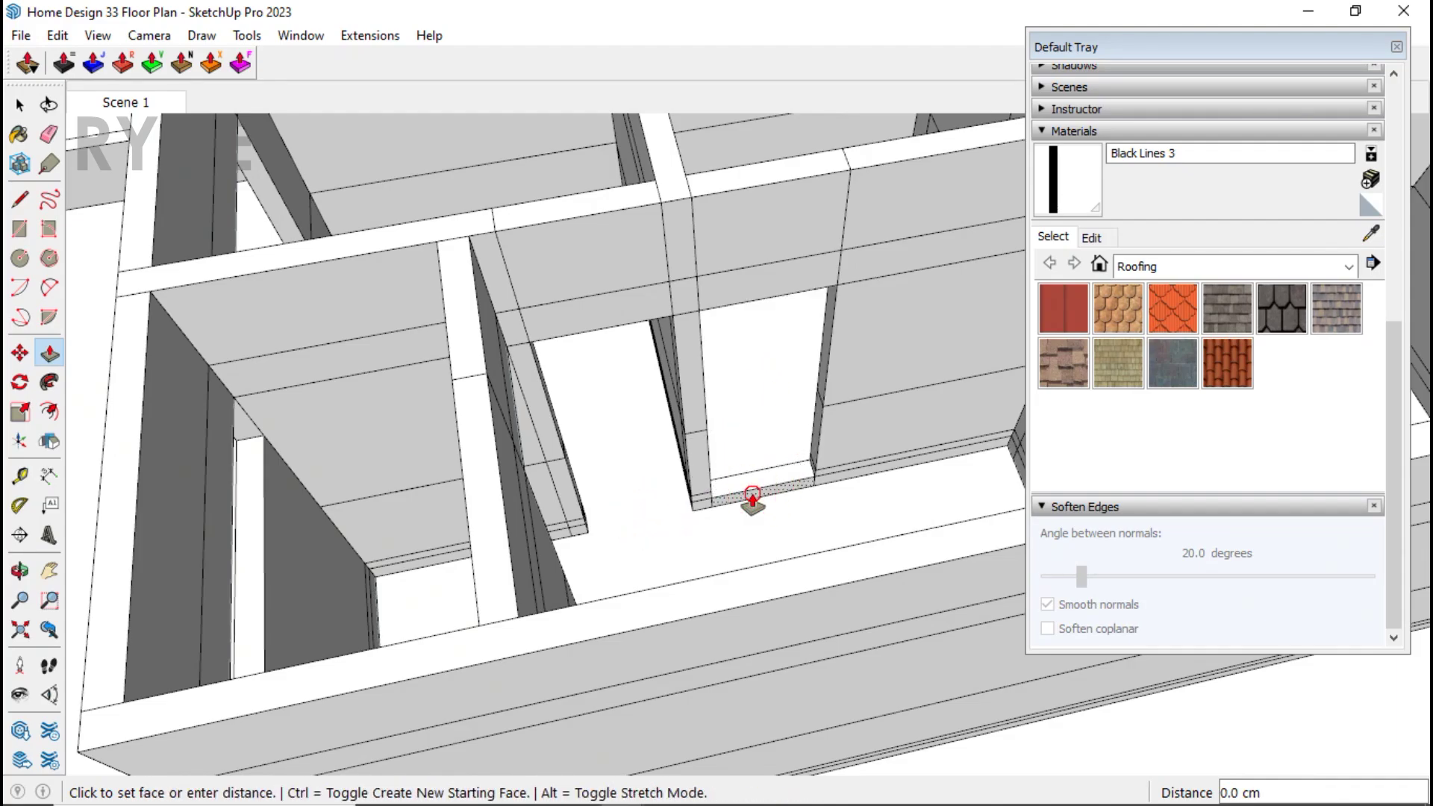
{"action": "left_click", "coordinate": [752, 498]}
Step: Cut the remaining doorways through the interior walls of the rear rooms down to the floor
{"action": "scroll", "coordinate": [502, 607], "scroll_direction": "down", "scroll_amount": 5}
{"action": "middle_click_drag", "start_coordinate": [502, 607], "coordinate": [950, 406]}
{"action": "scroll", "coordinate": [880, 373], "scroll_direction": "up", "scroll_amount": 5}
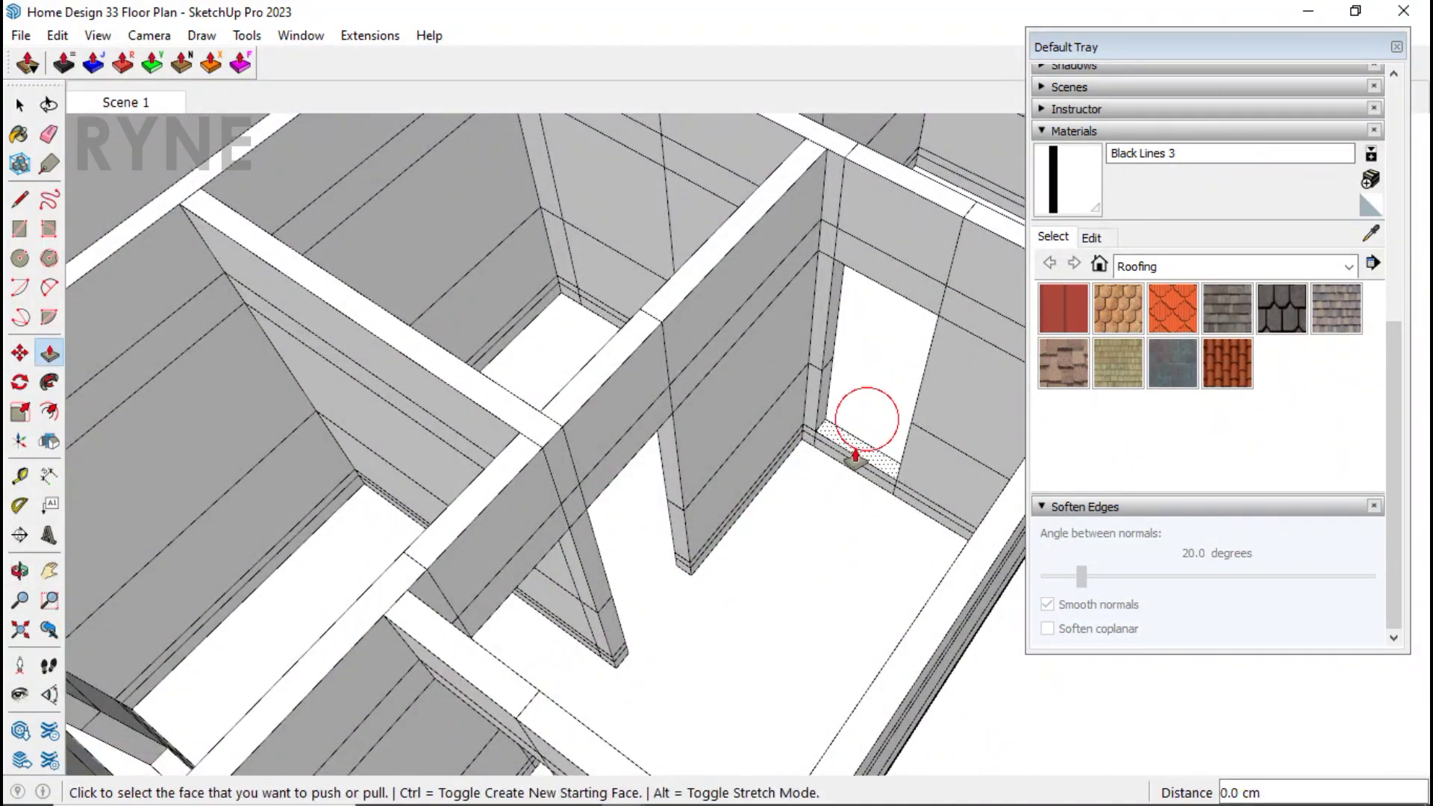
{"action": "scroll", "coordinate": [804, 491], "scroll_direction": "down", "scroll_amount": 5}
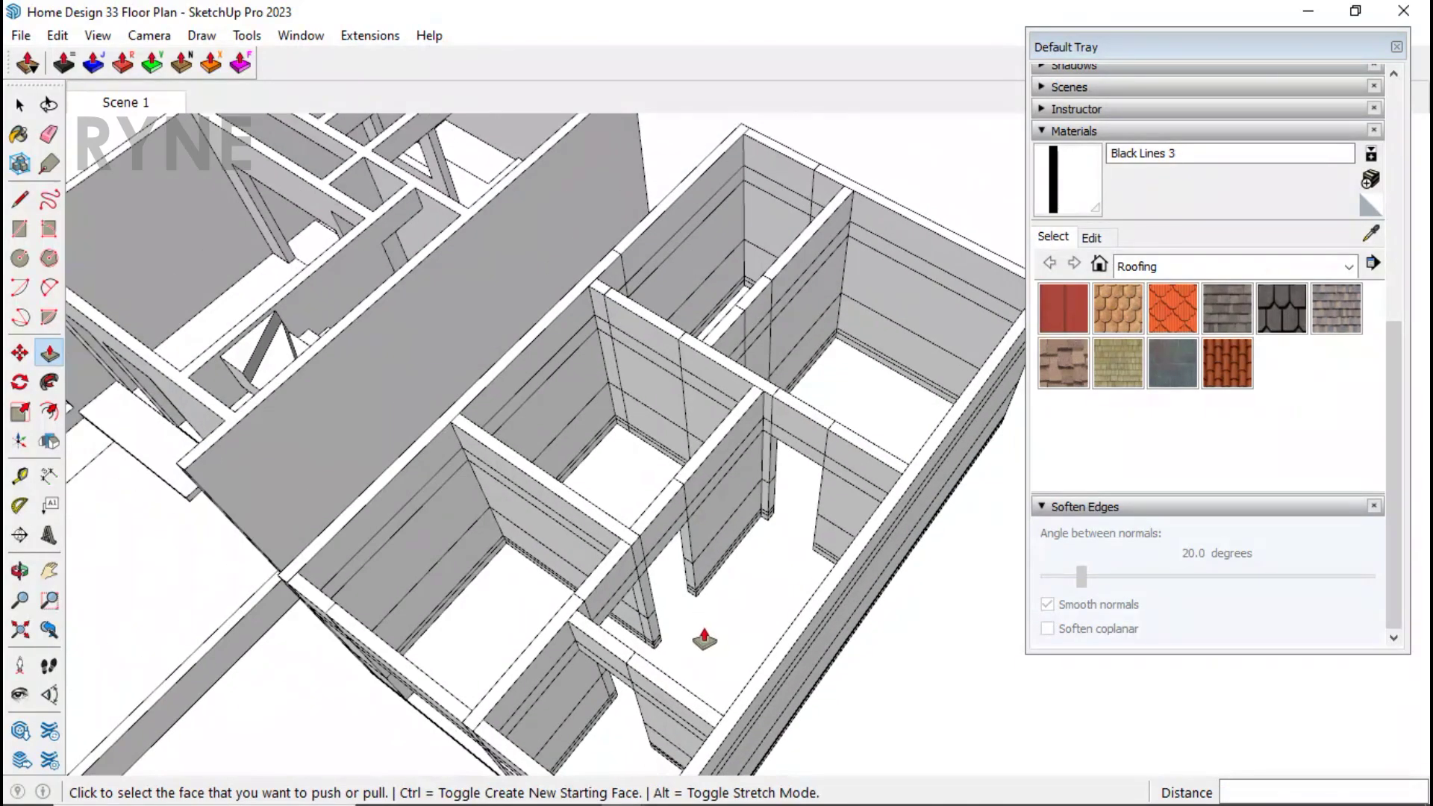
{"action": "middle_click_drag", "start_coordinate": [697, 639], "coordinate": [480, 537]}
{"action": "scroll", "coordinate": [837, 371], "scroll_direction": "up", "scroll_amount": 5}
{"action": "left_click", "coordinate": [854, 436]}
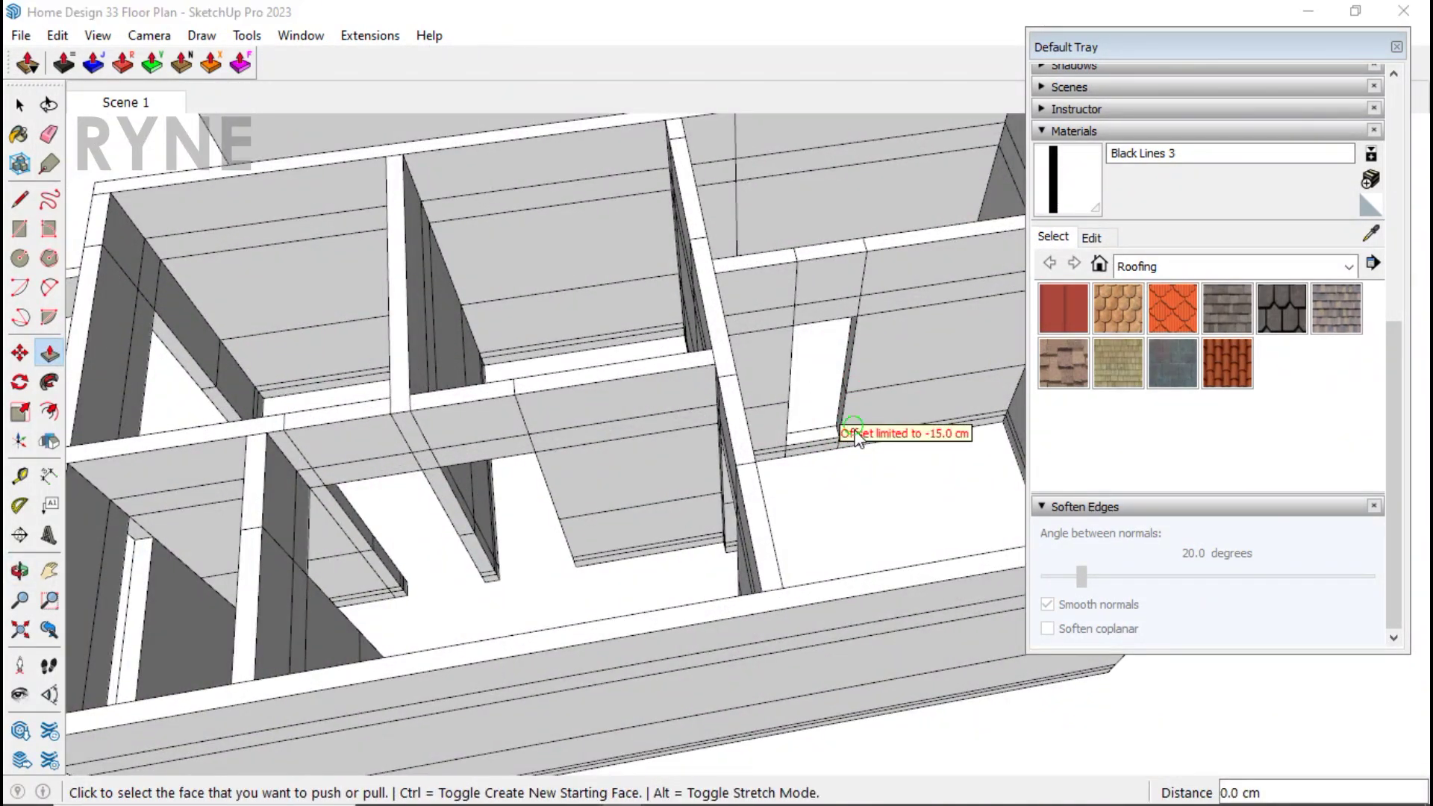
{"action": "scroll", "coordinate": [691, 469], "scroll_direction": "down", "scroll_amount": 5}
{"action": "middle_click_drag", "start_coordinate": [692, 468], "coordinate": [784, 496]}
{"action": "scroll", "coordinate": [783, 368], "scroll_direction": "up", "scroll_amount": 5}
{"action": "double_click", "coordinate": [797, 418]}
{"action": "scroll", "coordinate": [776, 418], "scroll_direction": "down", "scroll_amount": 5}
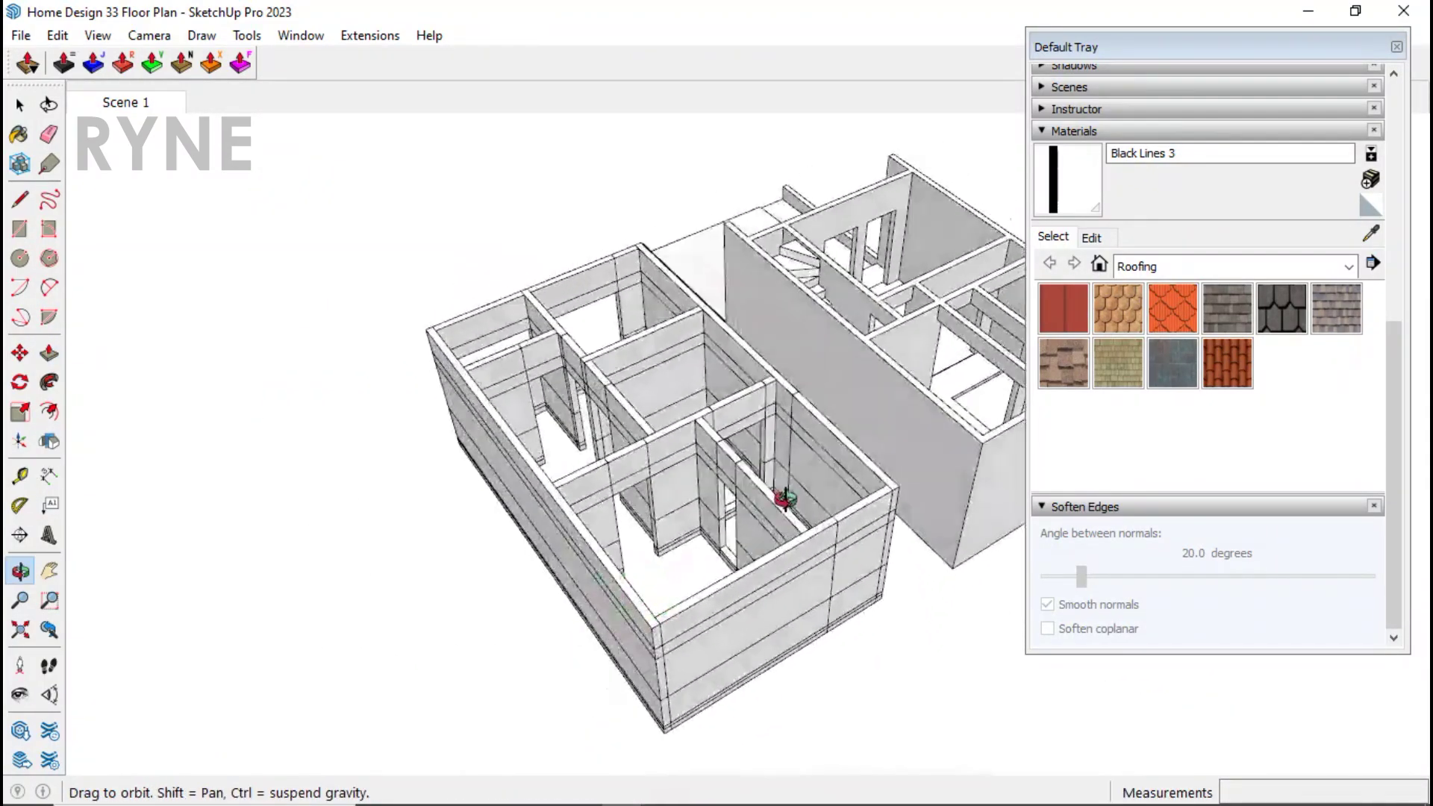
Step: Select all the connected upper floor wall geometry and make it a group
{"action": "key", "text": "space"}
{"action": "triple_click", "coordinate": [817, 588]}
{"action": "right_click", "coordinate": [817, 588]}
{"action": "left_click", "coordinate": [915, 191]}
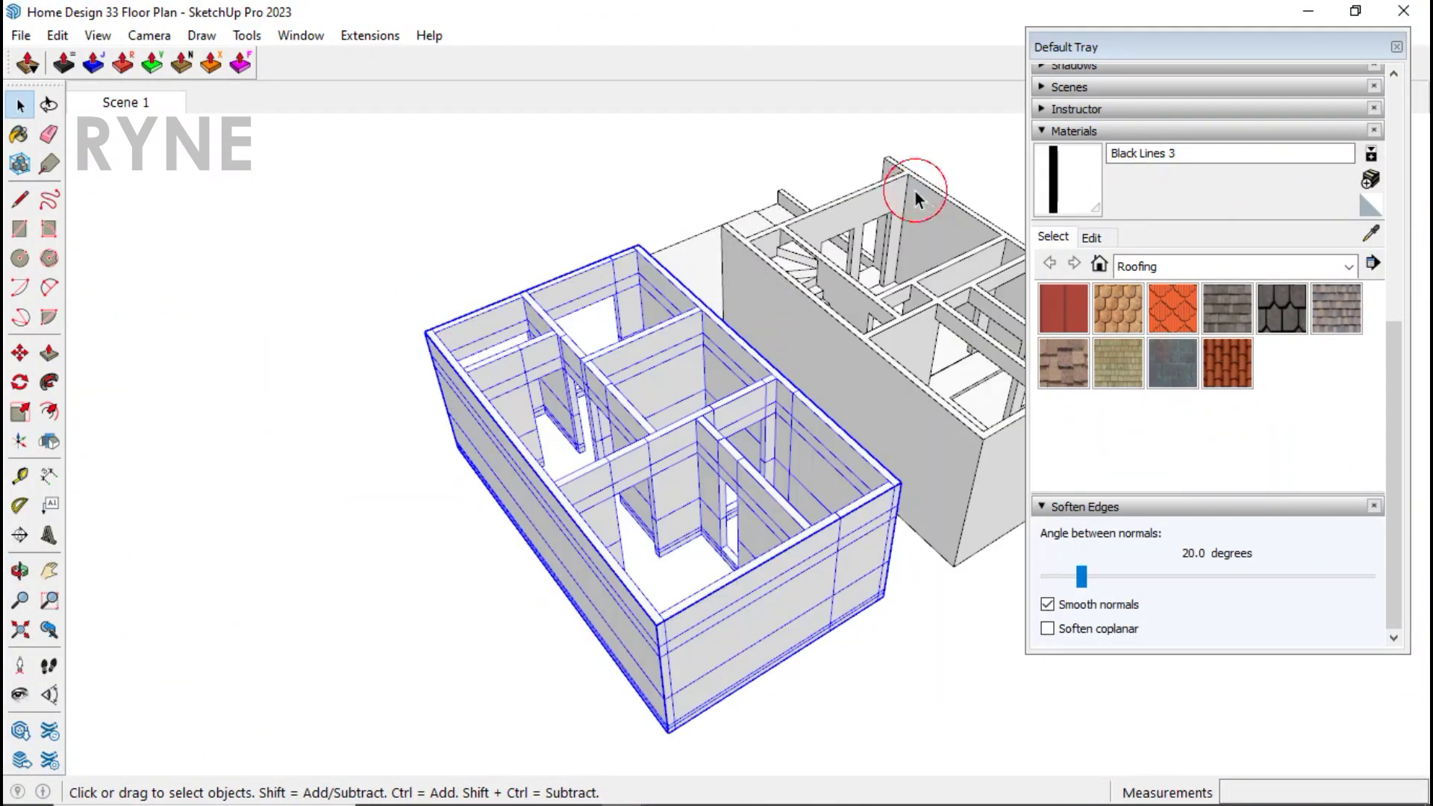
Step: Draw a rectangle about 220 by 238 cm on the outer wall beside the terrace, starting from its top corner
{"action": "scroll", "coordinate": [868, 499], "scroll_direction": "up", "scroll_amount": 3}
{"action": "scroll", "coordinate": [836, 481], "scroll_direction": "up", "scroll_amount": 3}
{"action": "key", "text": "r"}
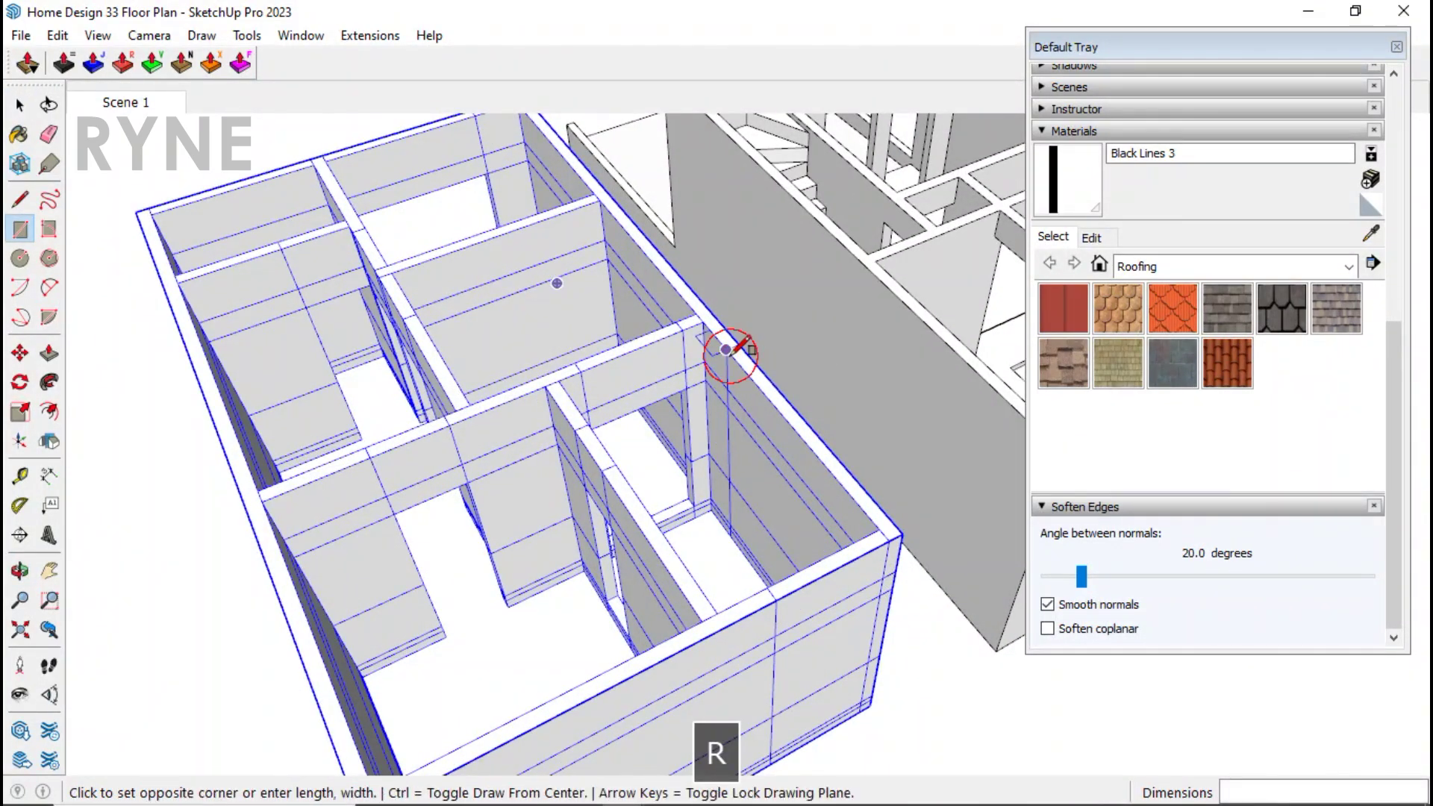
{"action": "middle_click_drag", "start_coordinate": [726, 350], "coordinate": [761, 425]}
{"action": "key", "text": "Escape"}
{"action": "left_click", "coordinate": [901, 515]}
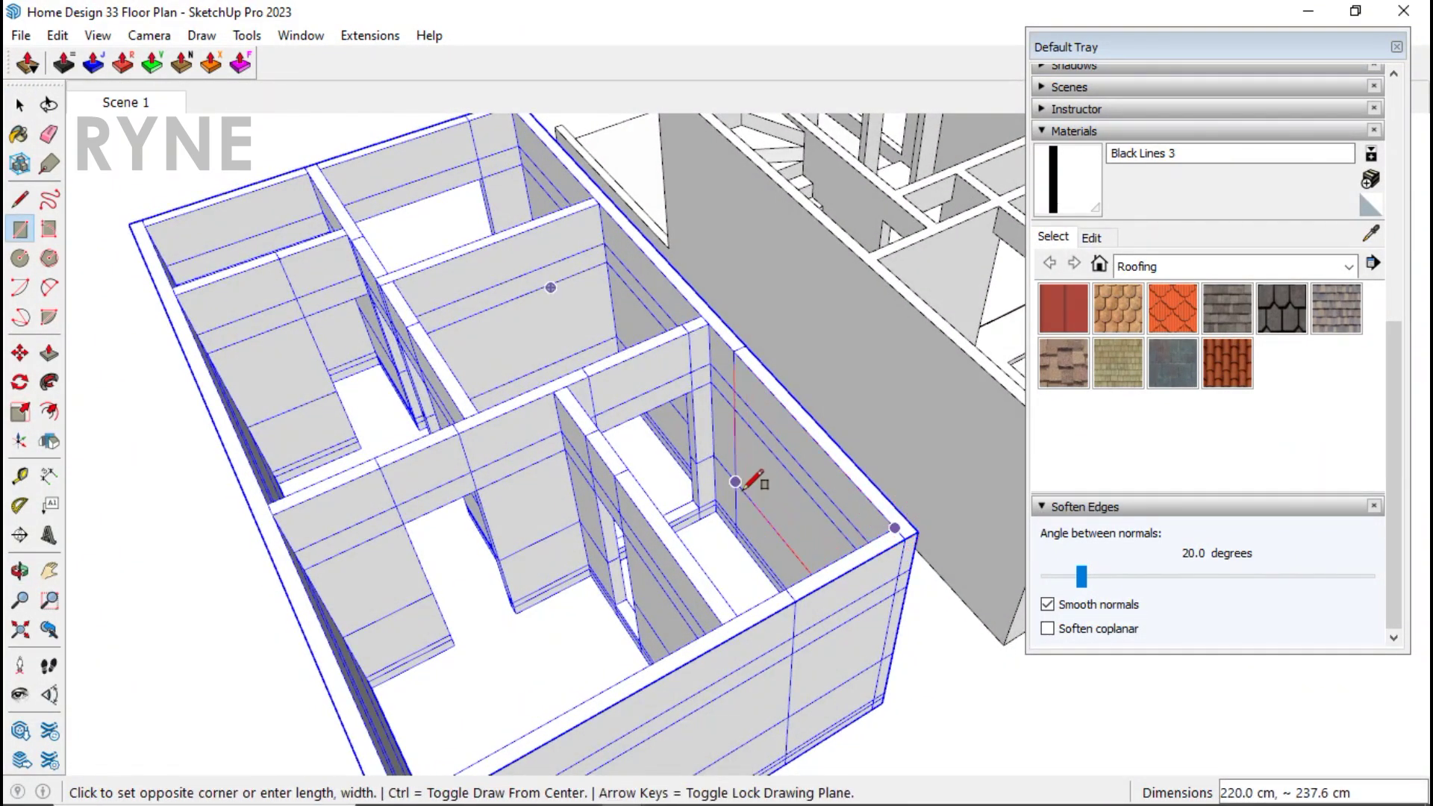
{"action": "key", "text": "space"}
{"action": "middle_click_drag", "start_coordinate": [764, 506], "coordinate": [794, 507]}
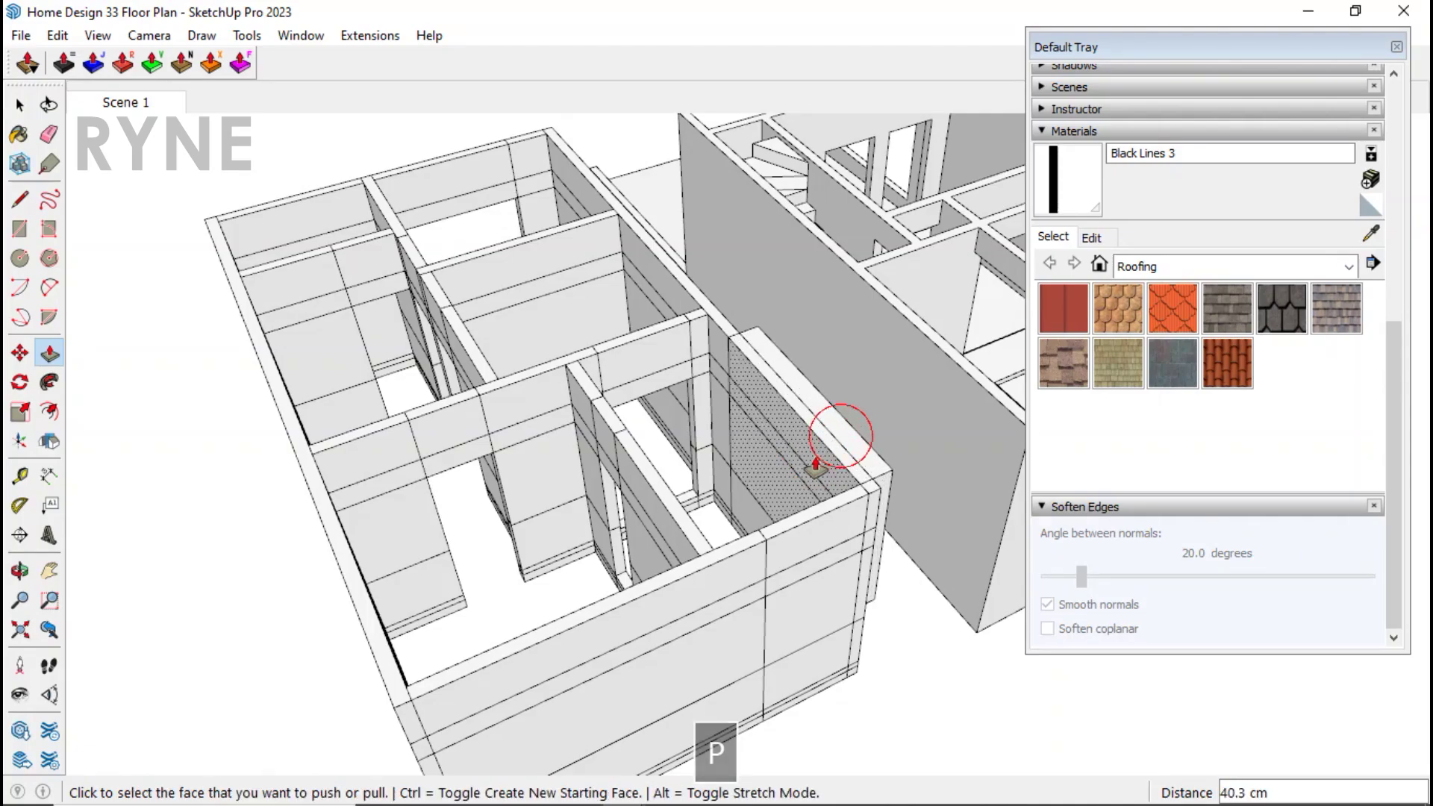
Step: Push/Pull the rectangle into a box extending past the terrace's outer walls and make the box a group
{"action": "left_click", "coordinate": [819, 461]}
{"action": "left_click", "coordinate": [802, 548]}
{"action": "left_click", "coordinate": [838, 593]}
{"action": "key", "text": "space"}
{"action": "triple_click", "coordinate": [831, 559]}
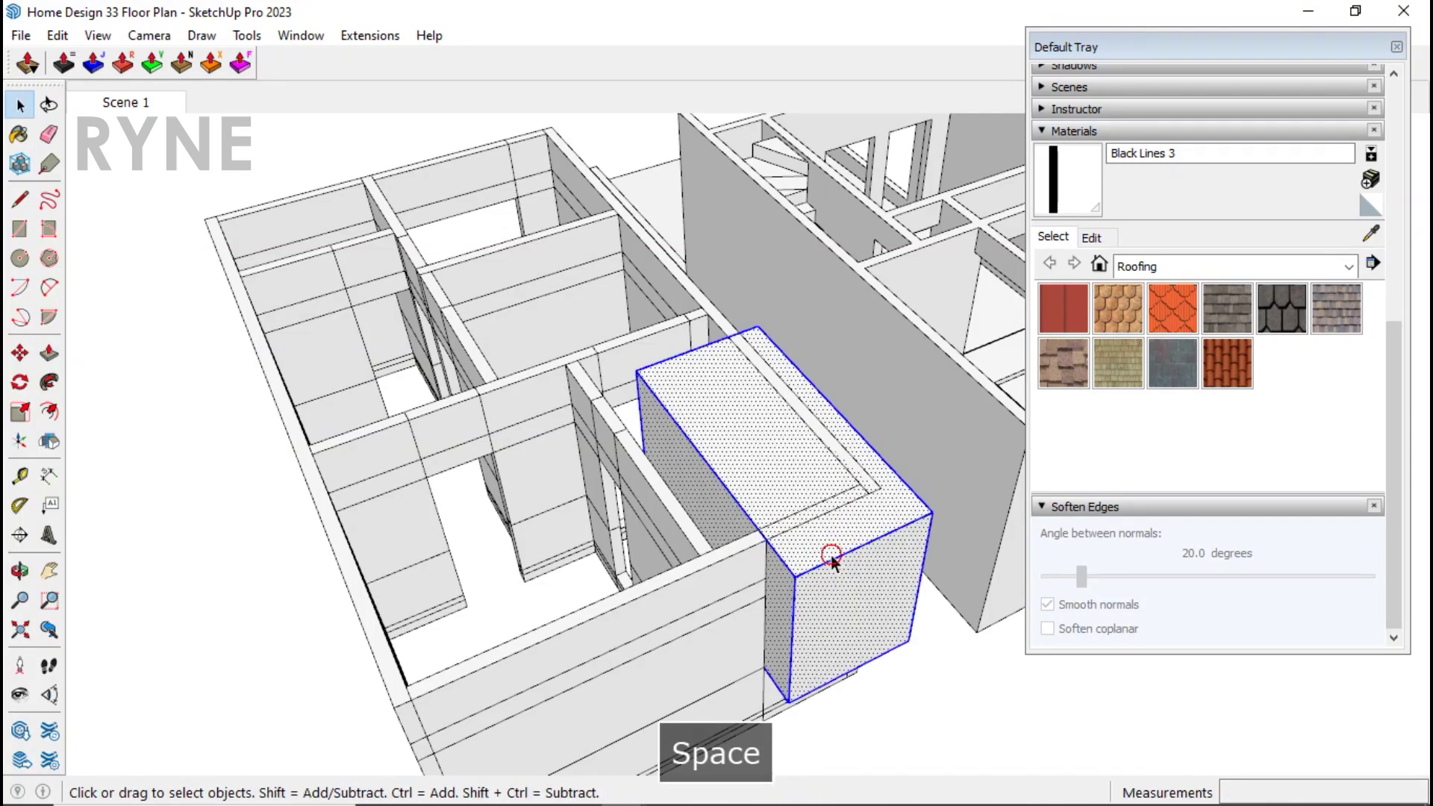
{"action": "right_click", "coordinate": [832, 558]}
{"action": "left_click", "coordinate": [925, 186]}
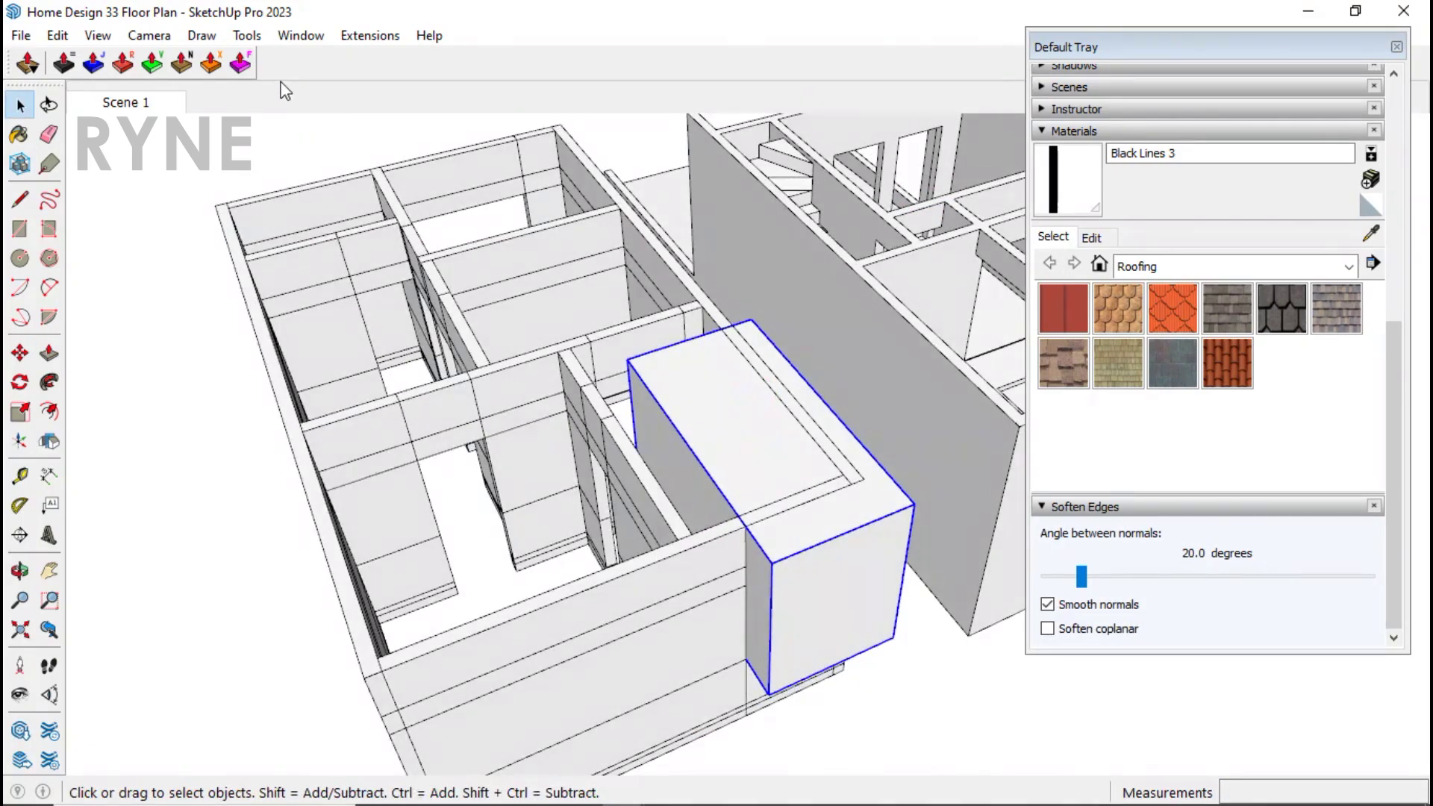
Step: Subtract the box from the upper floor wall group with the Solid Tools to lower the terrace walls
{"action": "left_click", "coordinate": [247, 35]}
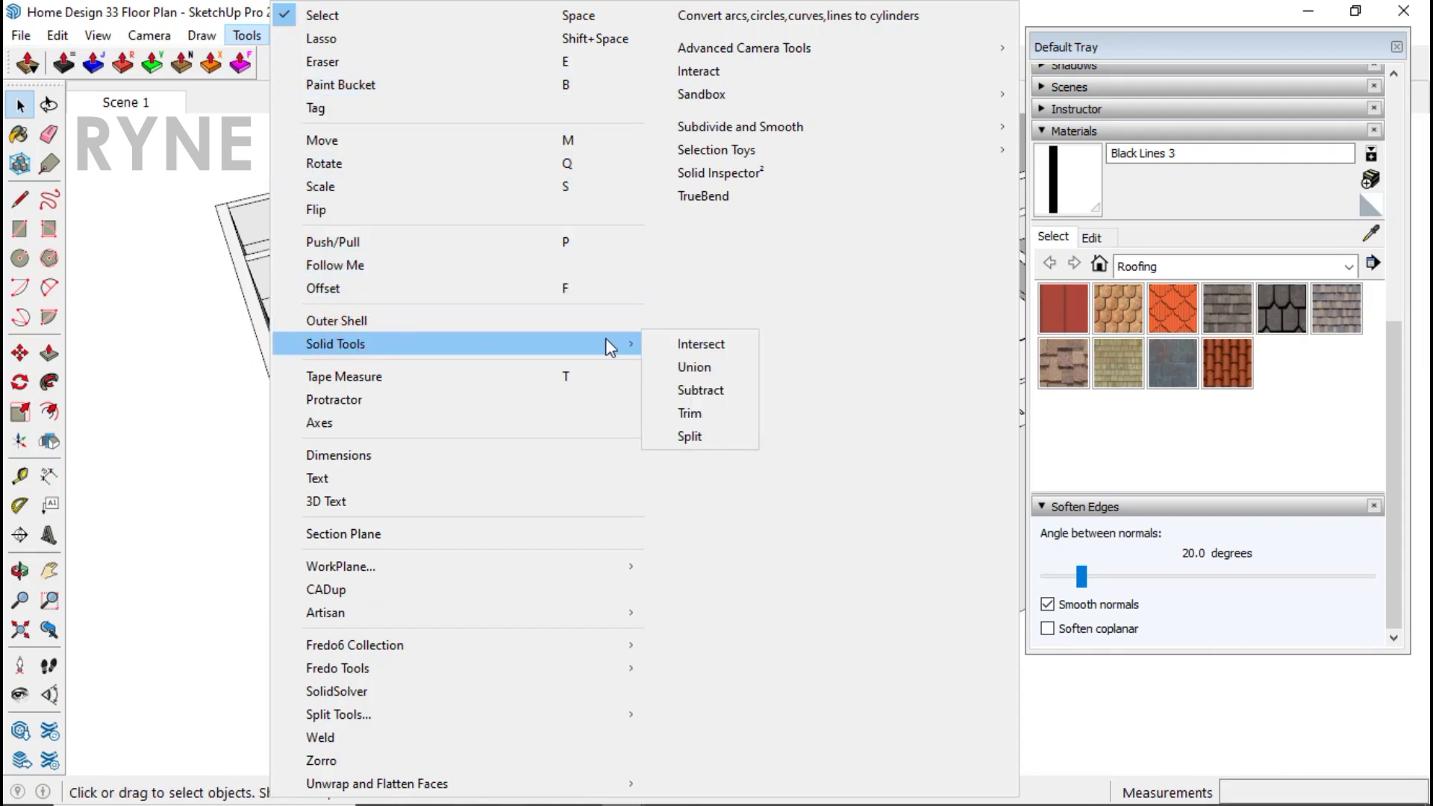
{"action": "left_click", "coordinate": [700, 390]}
{"action": "left_click", "coordinate": [704, 569]}
{"action": "key", "text": "space"}
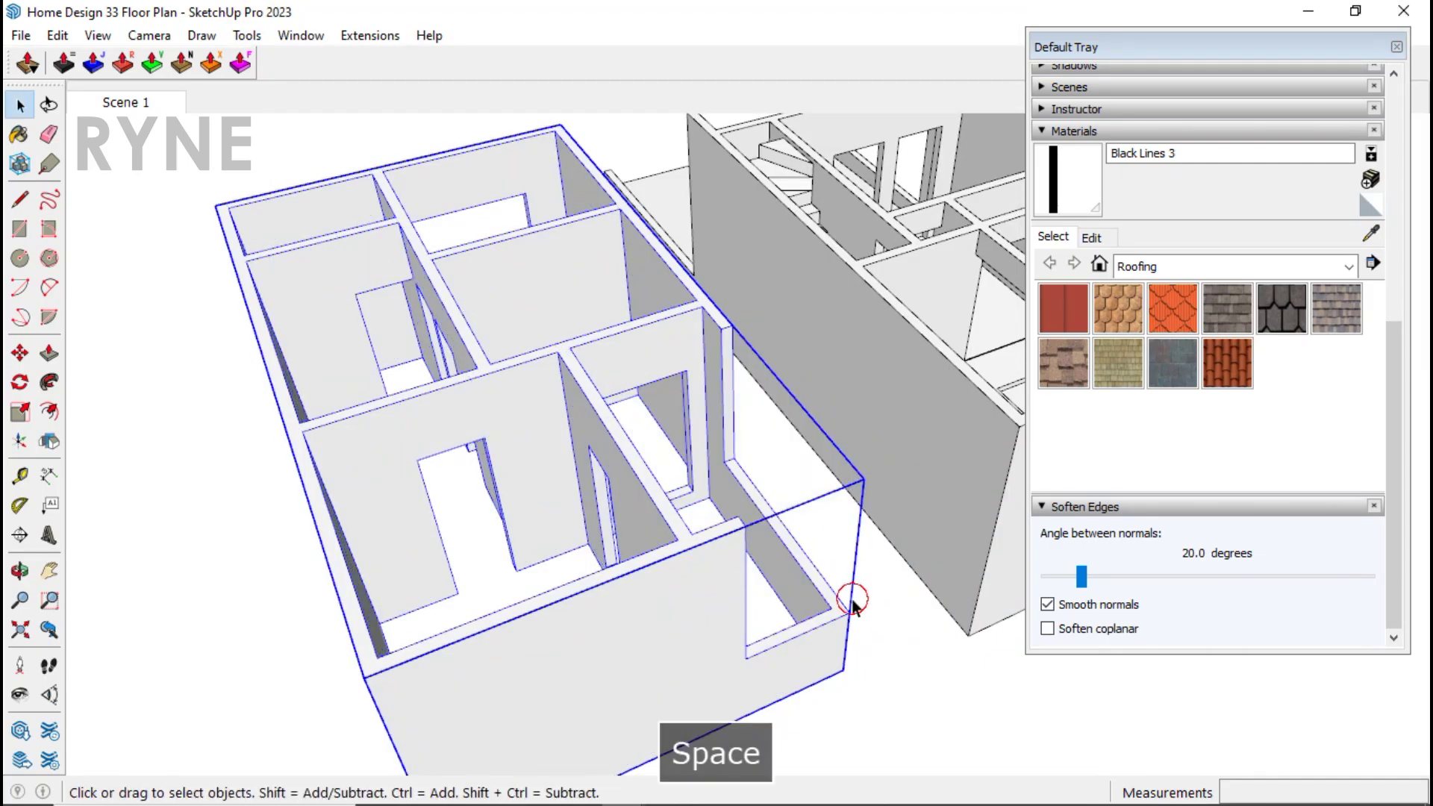
{"action": "left_click", "coordinate": [854, 608]}
{"action": "middle_click_drag", "start_coordinate": [853, 608], "coordinate": [567, 567]}
{"action": "scroll", "coordinate": [636, 567], "scroll_direction": "down", "scroll_amount": 2}
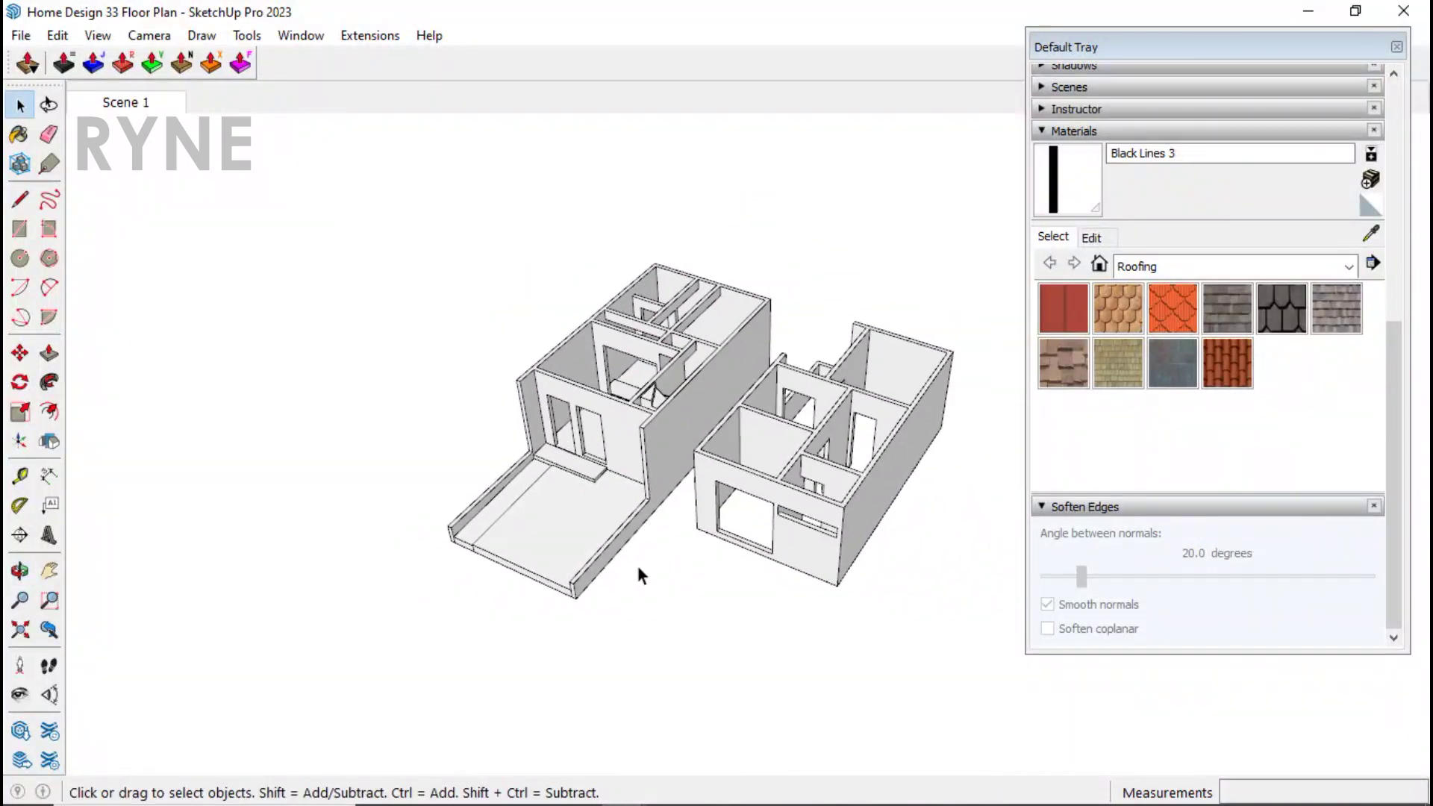
Step: Open the upper floor wall group and draw a 15 cm line across the wall top at a front partition junction
{"action": "scroll", "coordinate": [748, 531], "scroll_direction": "up", "scroll_amount": 4}
{"action": "left_click", "coordinate": [691, 536]}
{"action": "scroll", "coordinate": [693, 527], "scroll_direction": "up", "scroll_amount": 3}
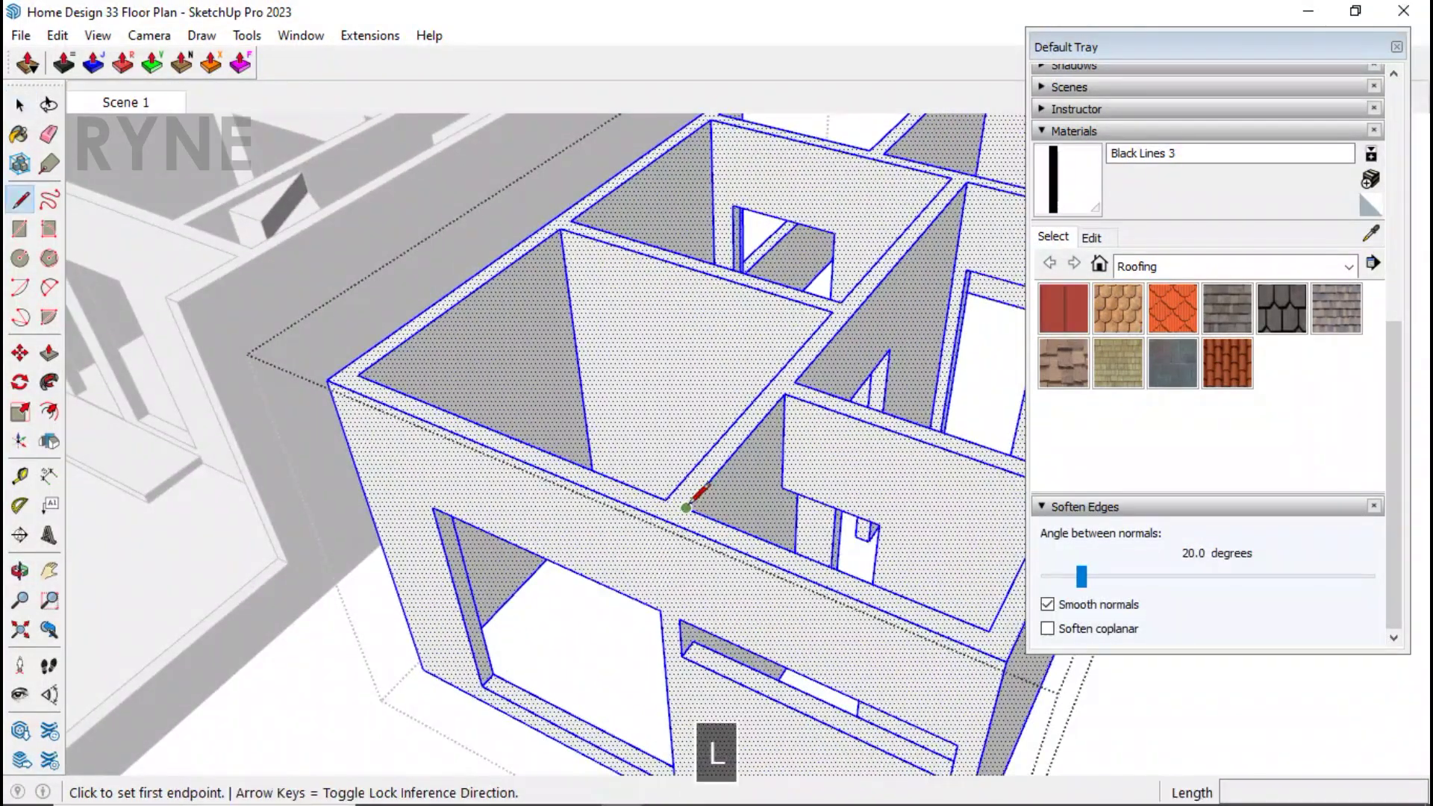
{"action": "left_click", "coordinate": [685, 508]}
{"action": "middle_click_drag", "start_coordinate": [685, 509], "coordinate": [704, 442]}
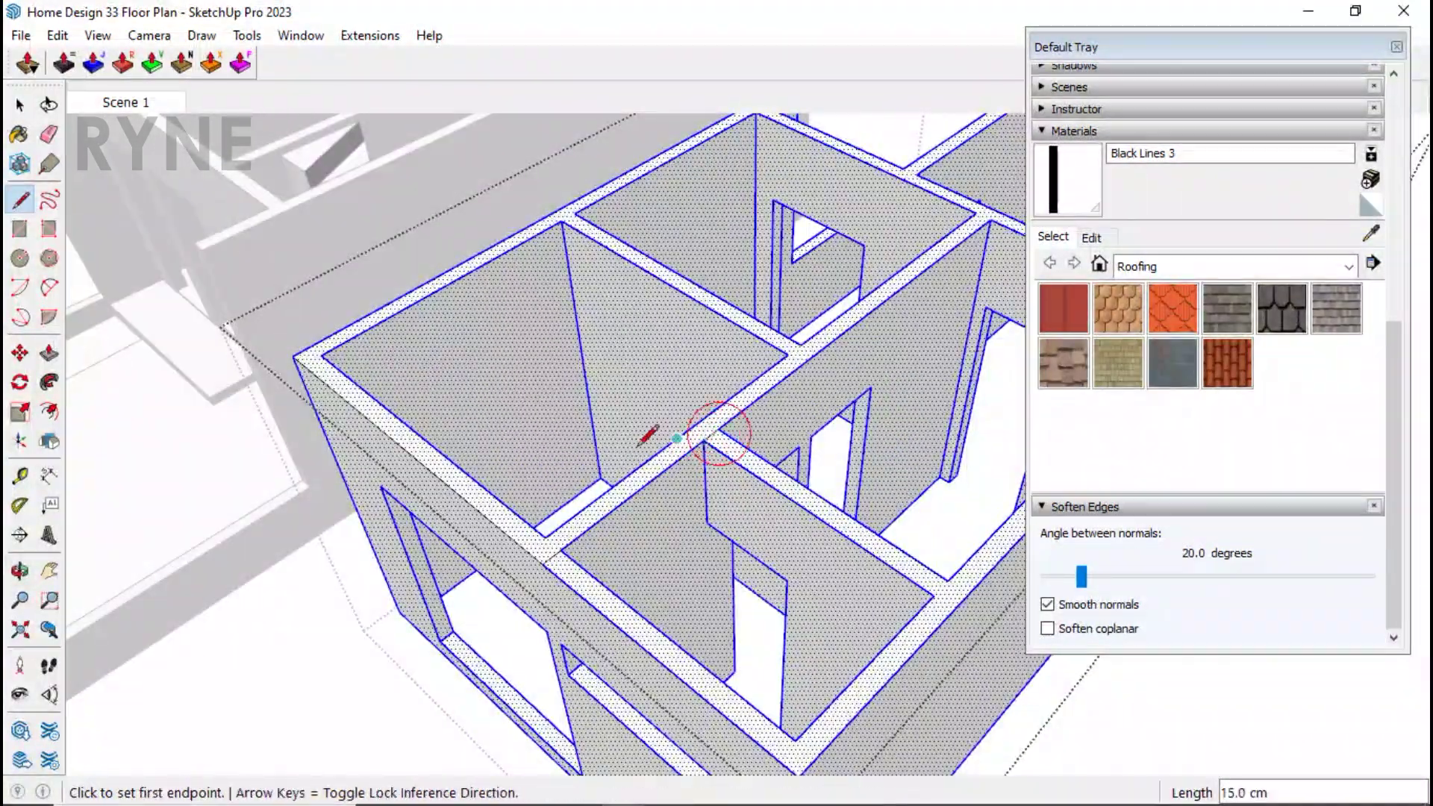
{"action": "scroll", "coordinate": [646, 435], "scroll_direction": "down", "scroll_amount": 2}
{"action": "key", "text": "Escape"}
Step: Draw 15 cm lines across the wall tops at the remaining partition junctions to separate the higher block's top face
{"action": "scroll", "coordinate": [745, 569], "scroll_direction": "down", "scroll_amount": 3}
{"action": "middle_click_drag", "start_coordinate": [744, 569], "coordinate": [745, 507]}
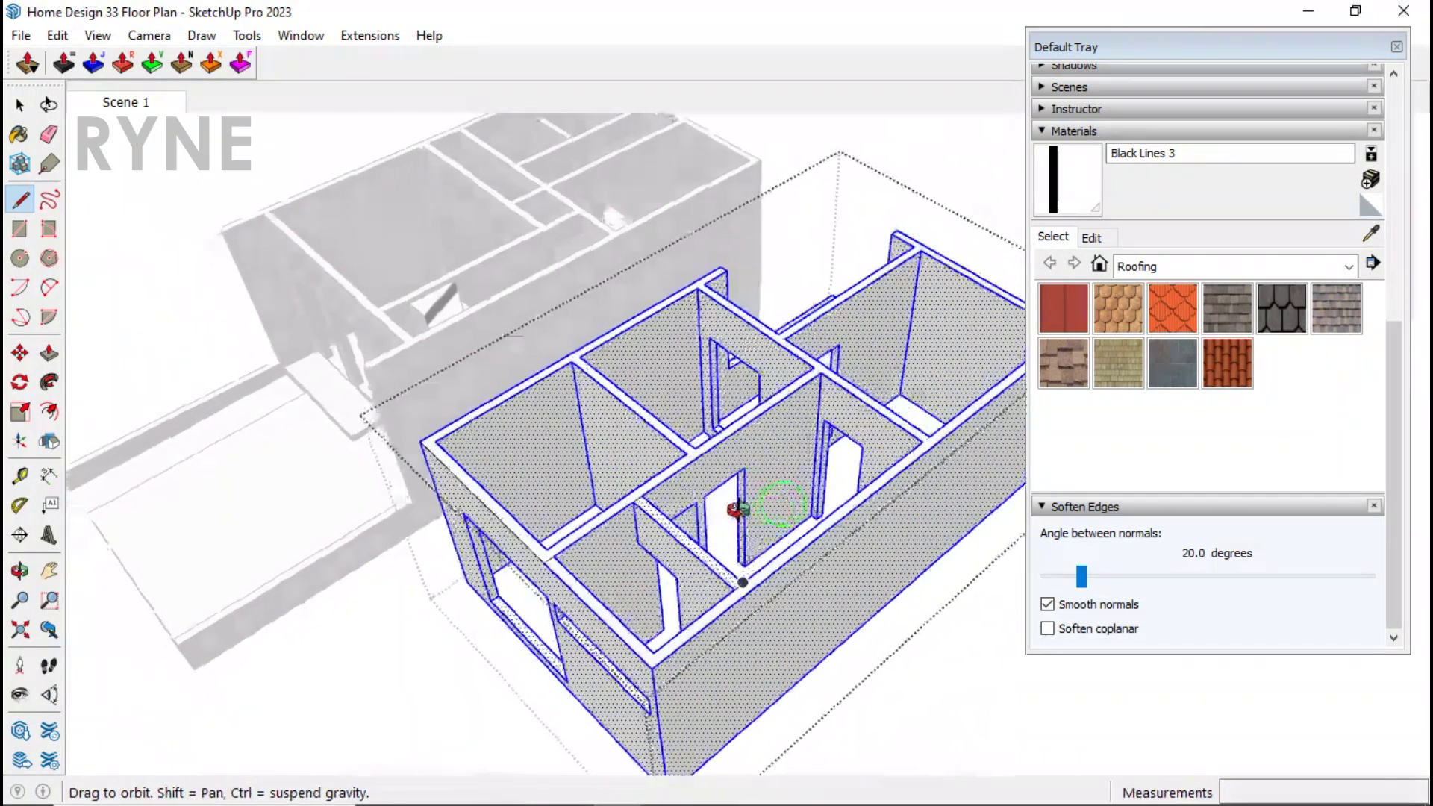
{"action": "scroll", "coordinate": [869, 362], "scroll_direction": "up", "scroll_amount": 4}
{"action": "key", "text": "Escape"}
{"action": "middle_click_drag", "start_coordinate": [842, 341], "coordinate": [719, 327]}
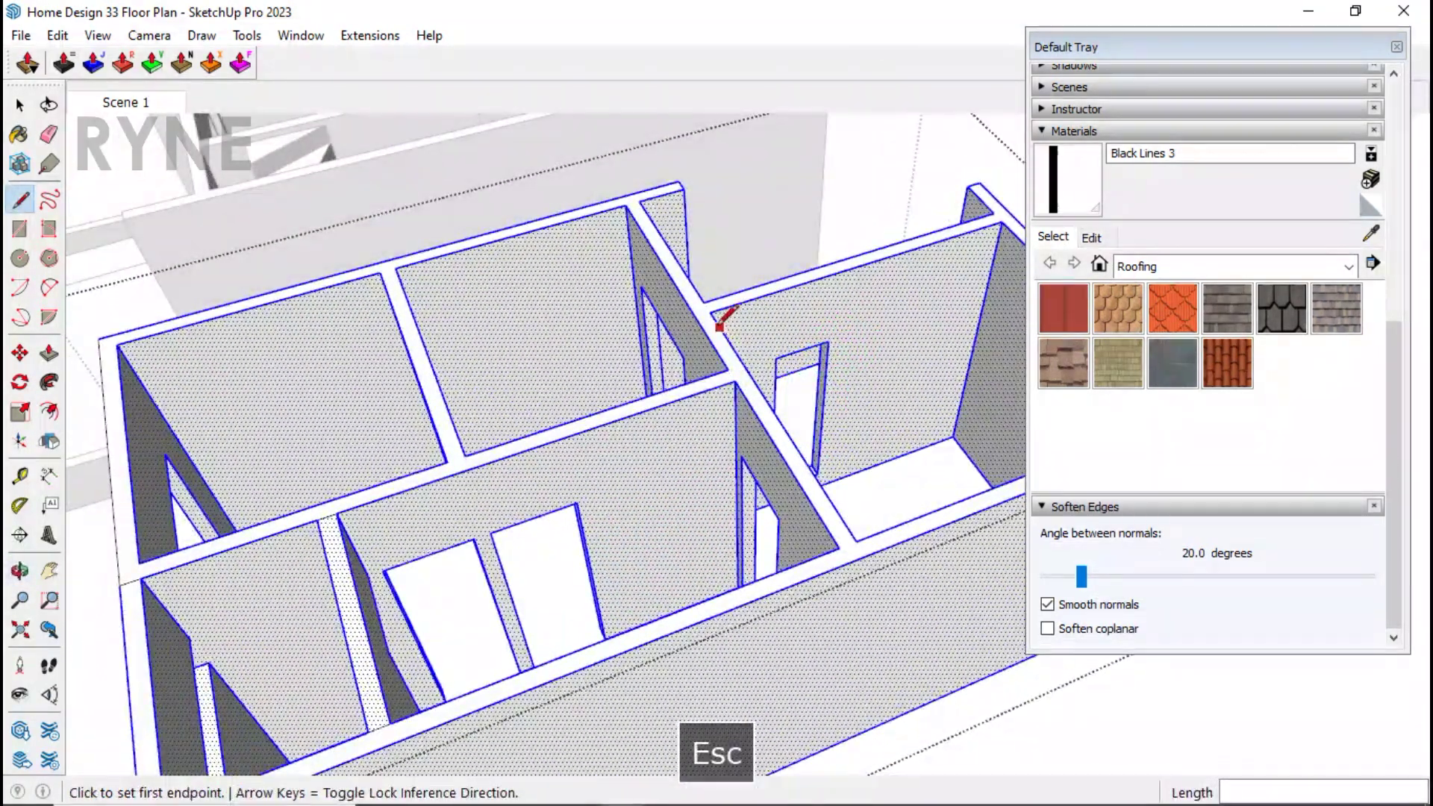
{"action": "left_click", "coordinate": [706, 300]}
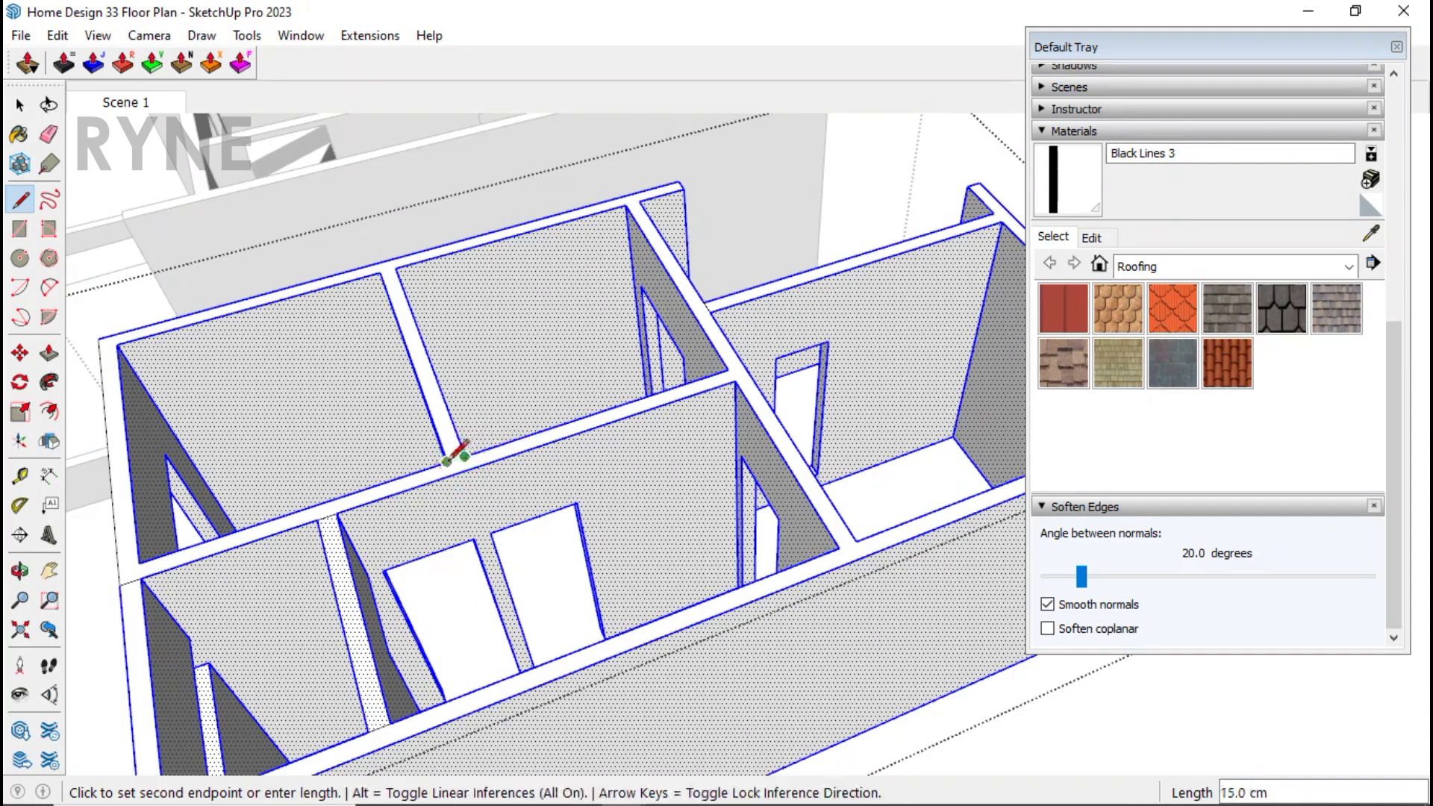
{"action": "scroll", "coordinate": [747, 470], "scroll_direction": "down", "scroll_amount": 1}
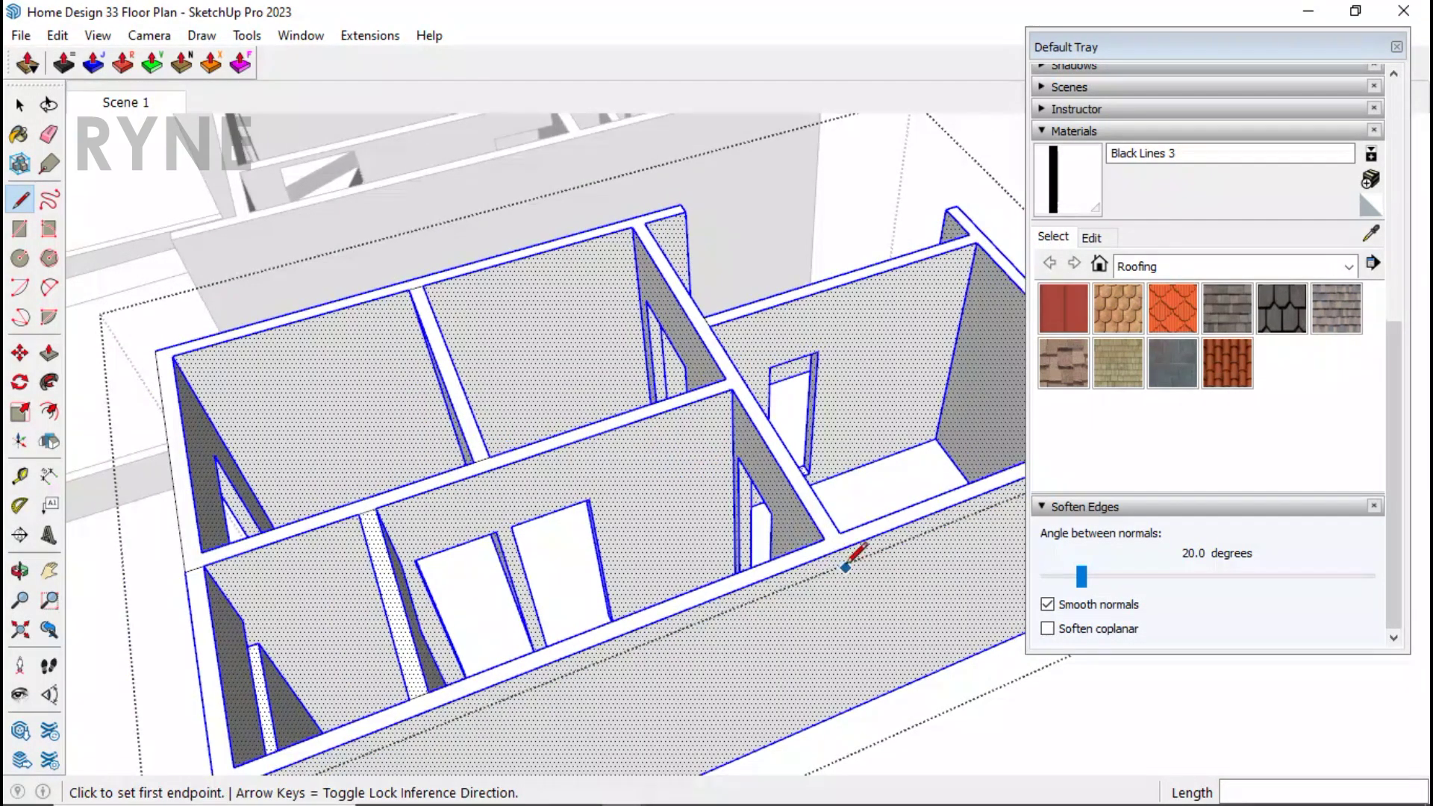
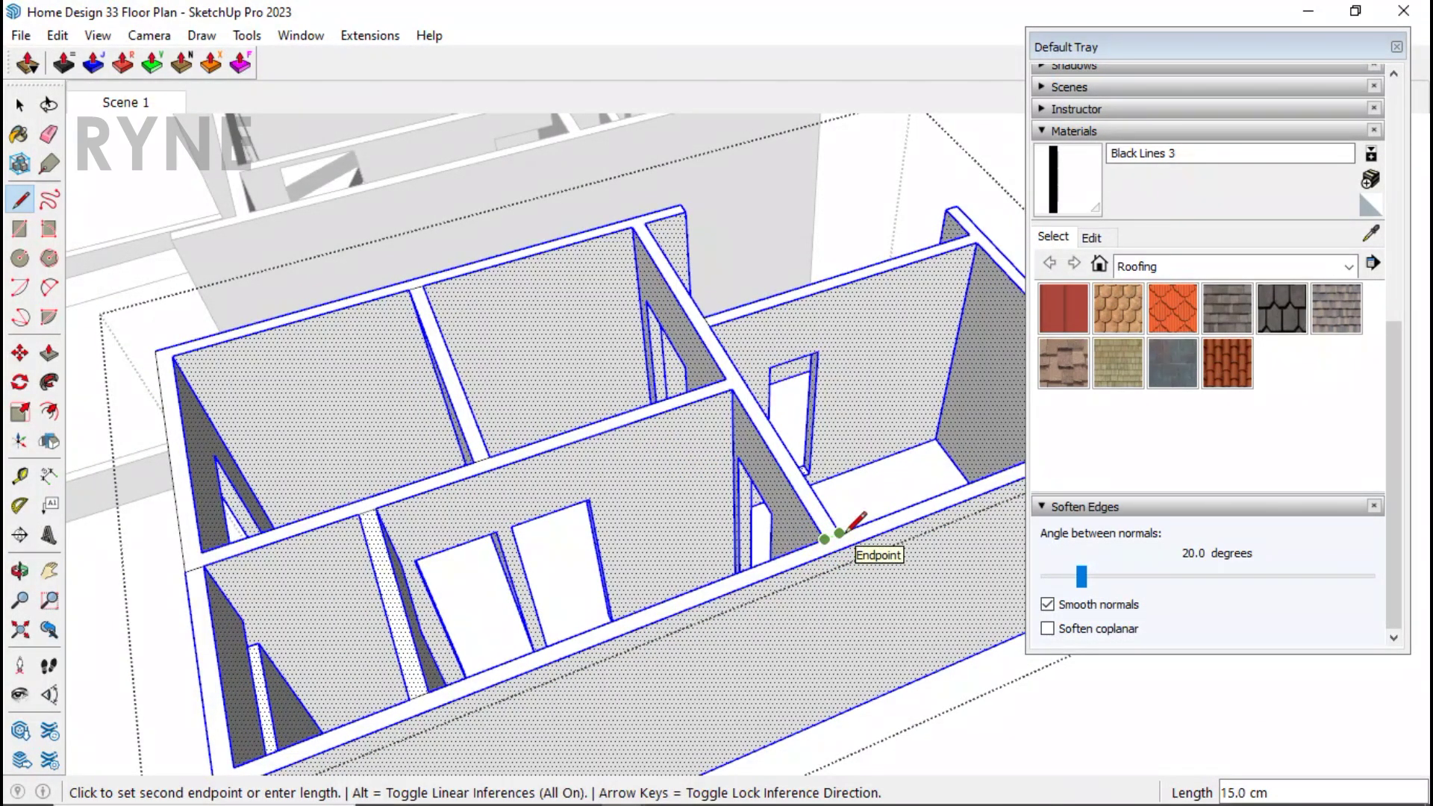
{"action": "key", "text": "Escape"}
Step: Raise the separated top face of the higher block's walls with Push/Pull
{"action": "key", "text": "space"}
{"action": "middle_click_drag", "start_coordinate": [758, 374], "coordinate": [710, 544]}
{"action": "key", "text": "p"}
{"action": "left_click", "coordinate": [683, 410]}
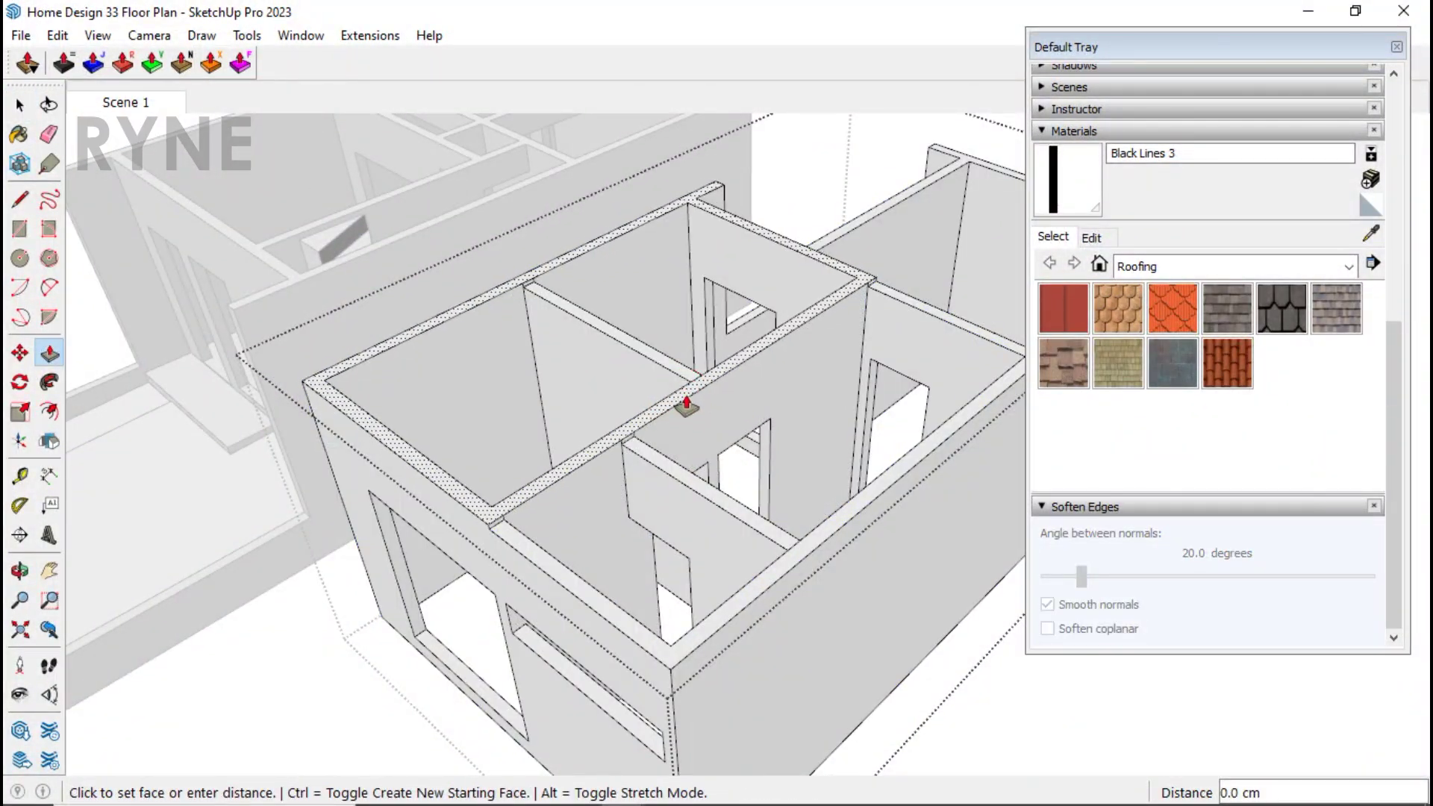
{"action": "key", "text": "Return"}
{"action": "key", "text": "space"}
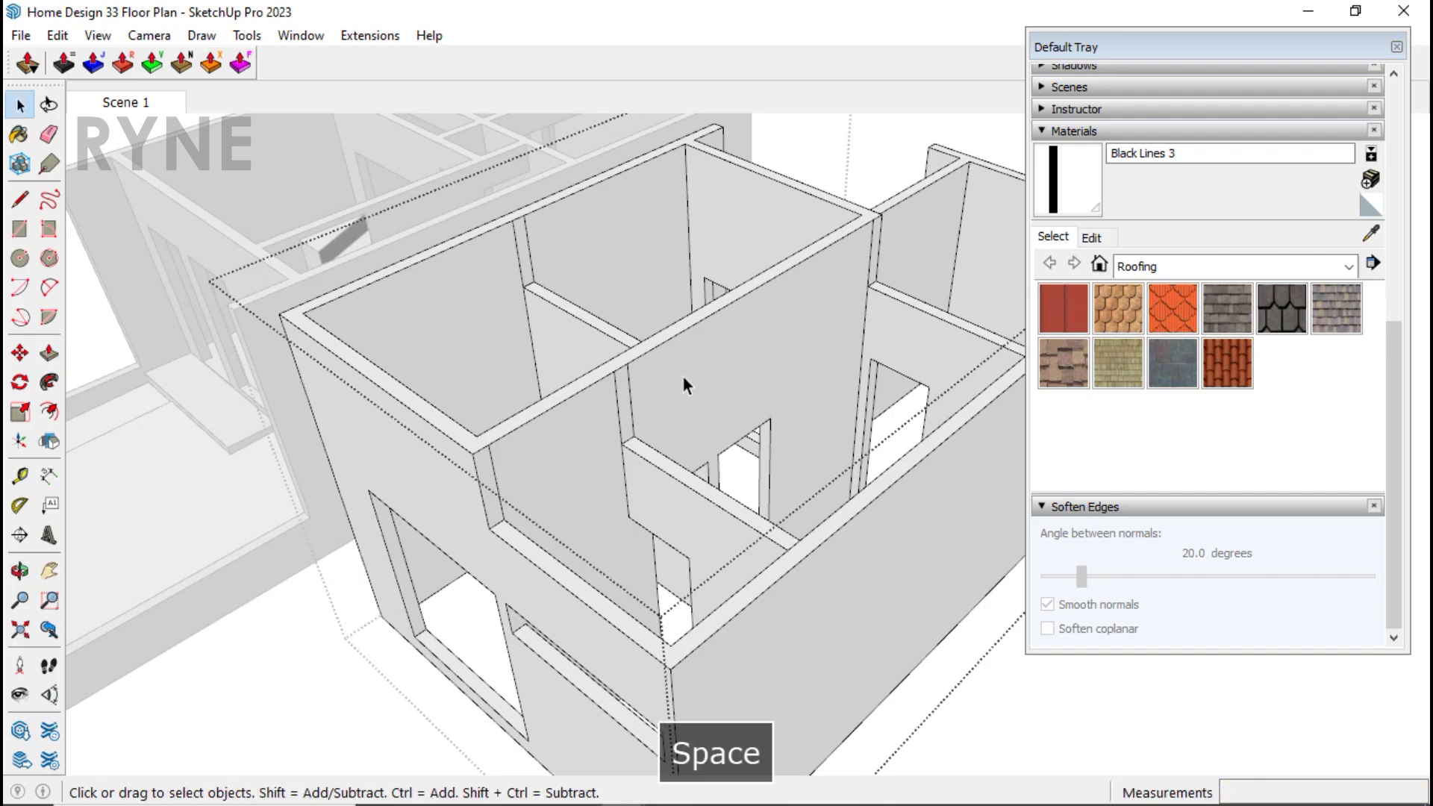
Step: Erase the leftover edges on the raised walls where the lower partitions meet them
{"action": "key", "text": "r"}
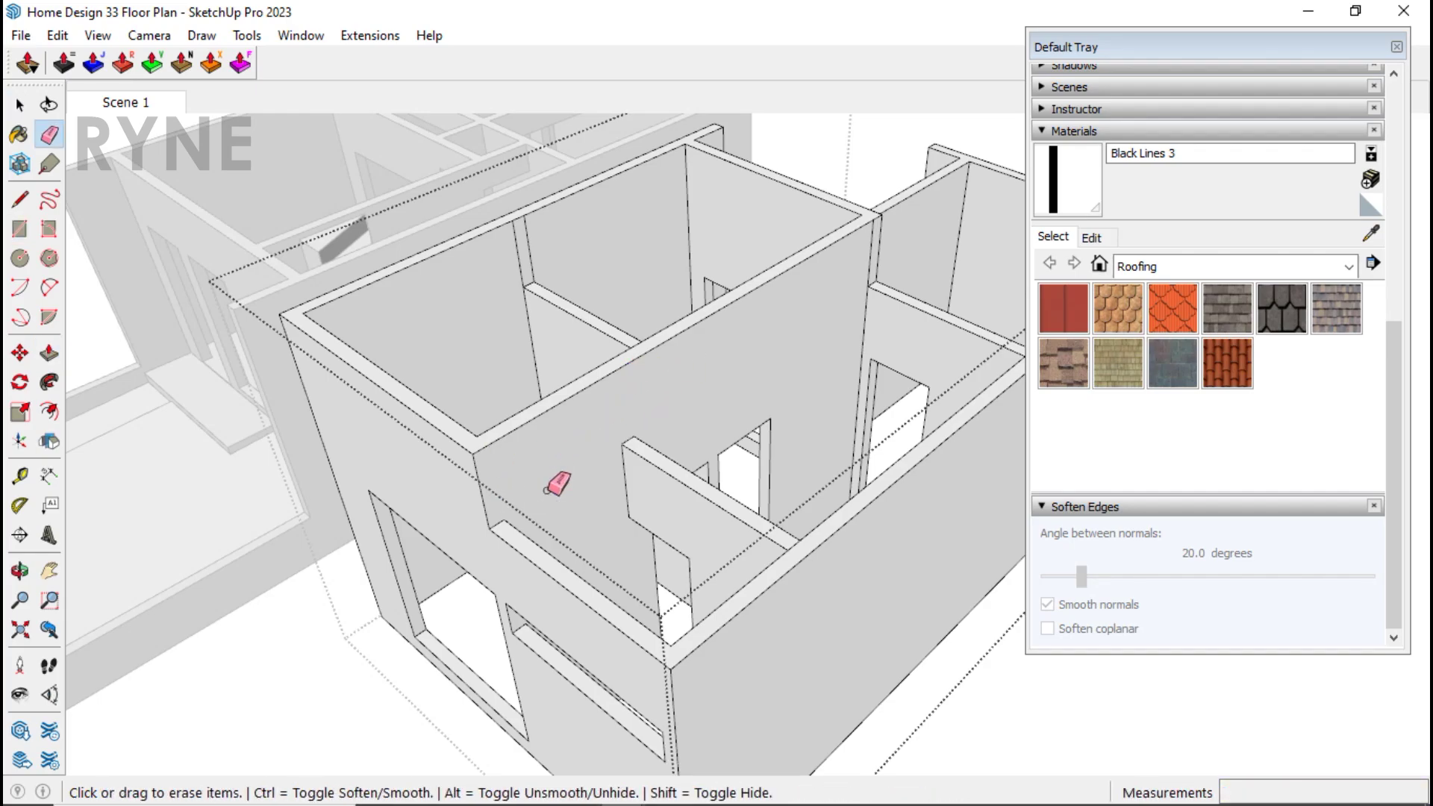
{"action": "mouse_move", "coordinate": [556, 484]}
{"action": "middle_mouse_down"}
{"action": "mouse_move", "coordinate": [630, 454]}
{"action": "mouse_move", "coordinate": [708, 323]}
{"action": "mouse_move", "coordinate": [457, 448]}
{"action": "mouse_move", "coordinate": [495, 312]}
{"action": "middle_mouse_up"}
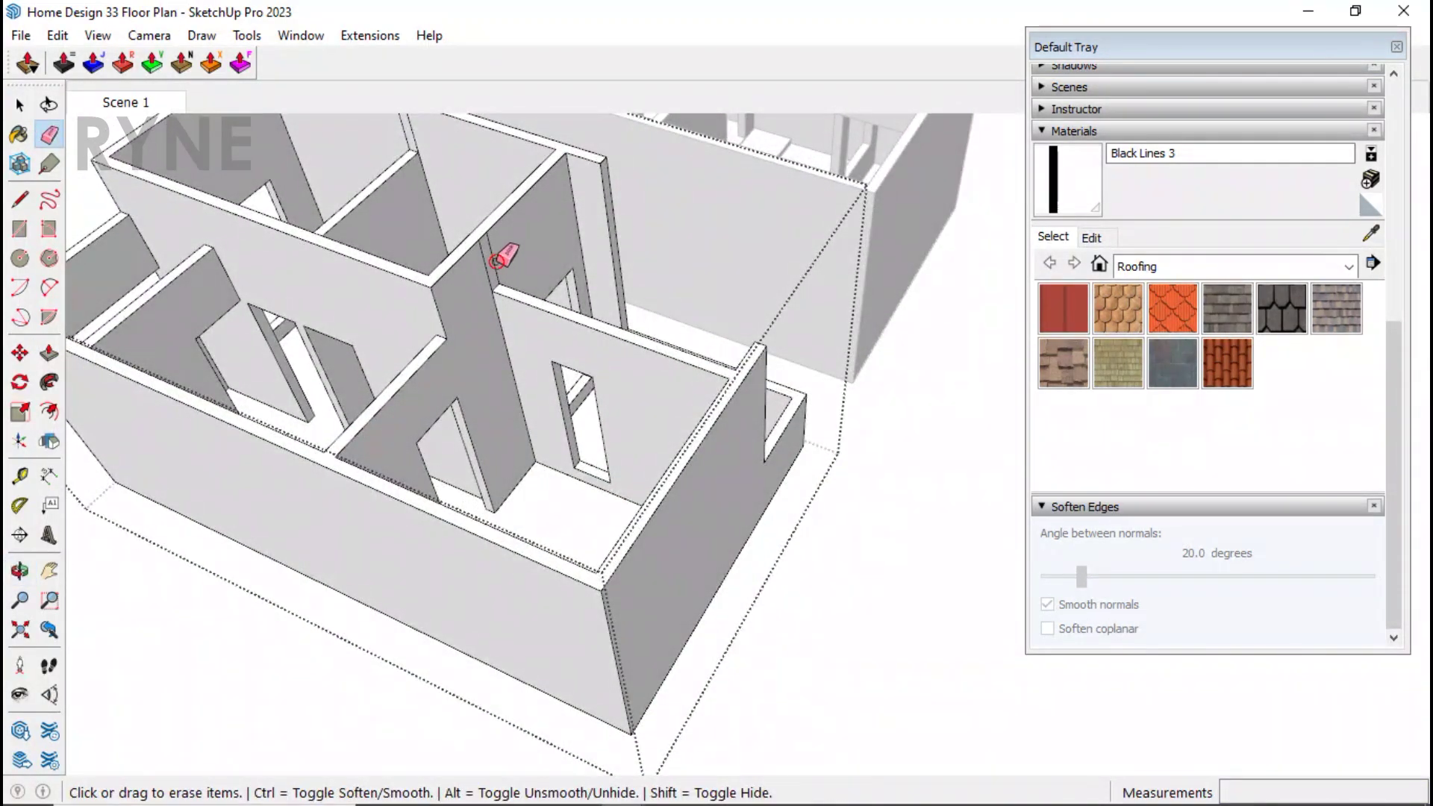
{"action": "mouse_move", "coordinate": [576, 519]}
{"action": "middle_mouse_down"}
{"action": "mouse_move", "coordinate": [438, 400]}
{"action": "mouse_move", "coordinate": [547, 323]}
{"action": "mouse_move", "coordinate": [557, 463]}
{"action": "mouse_move", "coordinate": [851, 522]}
{"action": "mouse_move", "coordinate": [793, 608]}
{"action": "middle_mouse_up"}
{"action": "scroll", "coordinate": [886, 451], "scroll_direction": "up", "scroll_amount": 3}
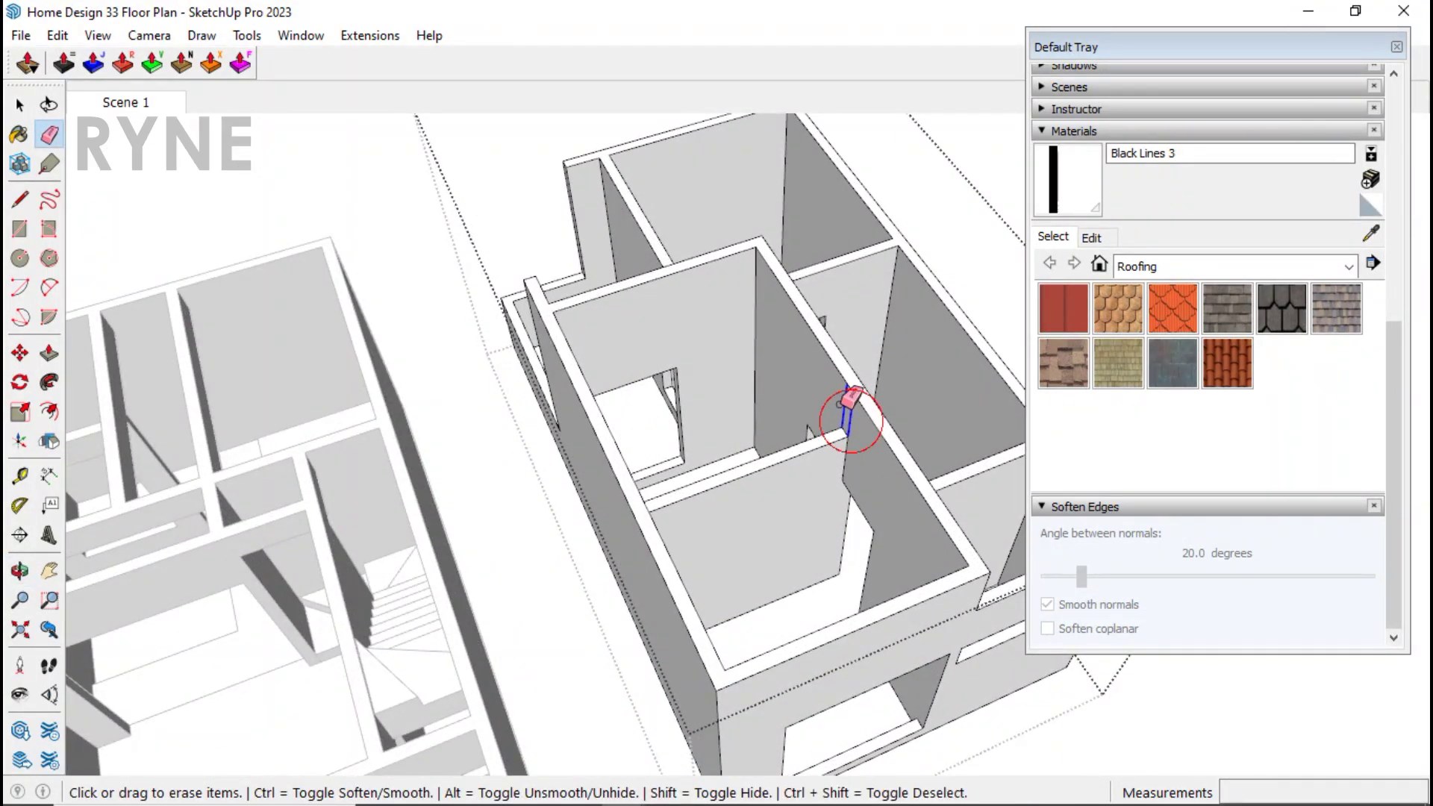
Step: Lower the top of the partition wall in the small front room with Push/Pull
{"action": "scroll", "coordinate": [821, 463], "scroll_direction": "down", "scroll_amount": 3}
{"action": "mouse_move", "coordinate": [798, 510]}
{"action": "middle_mouse_down"}
{"action": "mouse_move", "coordinate": [448, 478]}
{"action": "mouse_move", "coordinate": [630, 464]}
{"action": "mouse_move", "coordinate": [550, 451]}
{"action": "middle_mouse_up"}
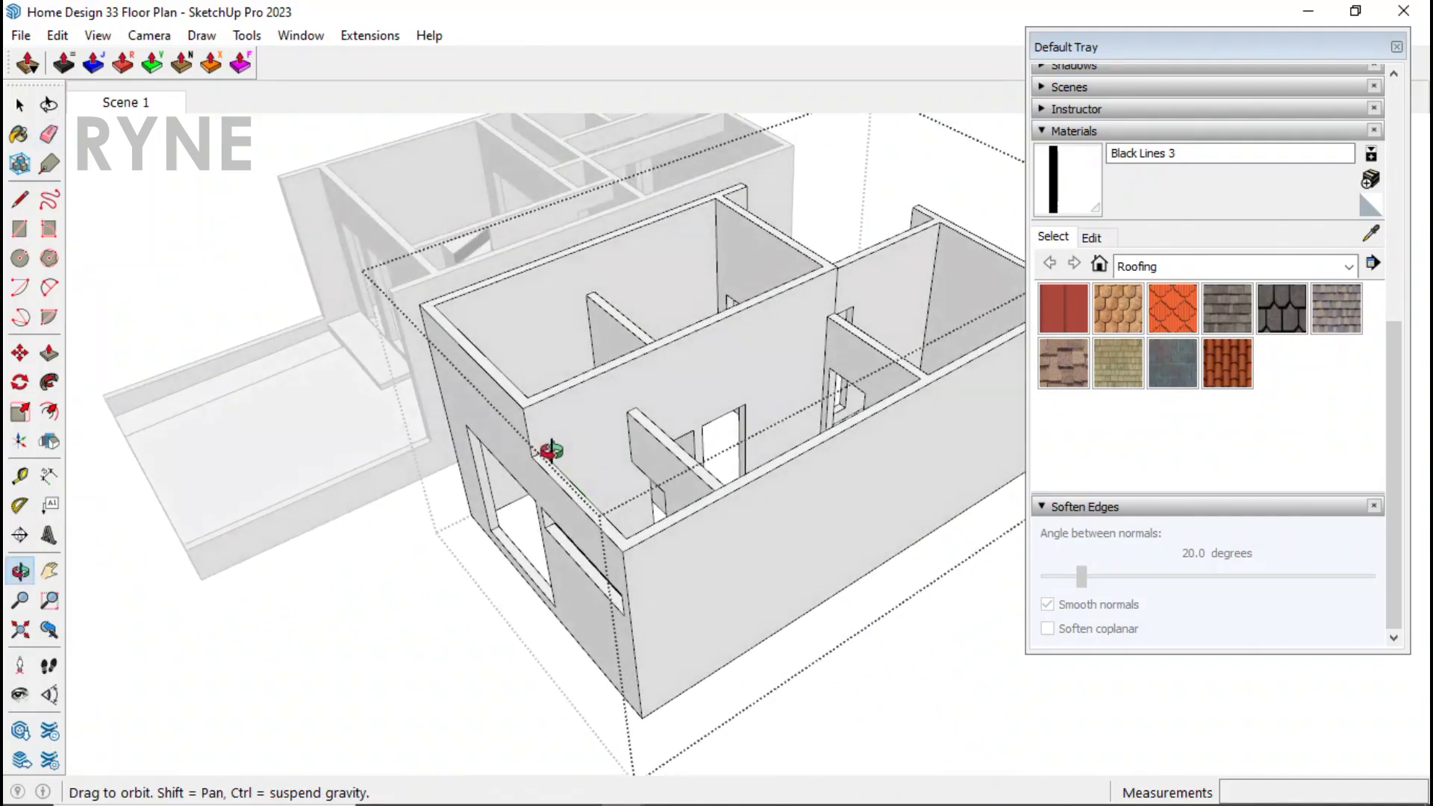
{"action": "scroll", "coordinate": [678, 431], "scroll_direction": "up", "scroll_amount": 3}
{"action": "key", "text": "space"}
{"action": "scroll", "coordinate": [678, 429], "scroll_direction": "up", "scroll_amount": 2}
{"action": "key", "text": "p"}
{"action": "left_click", "coordinate": [664, 414]}
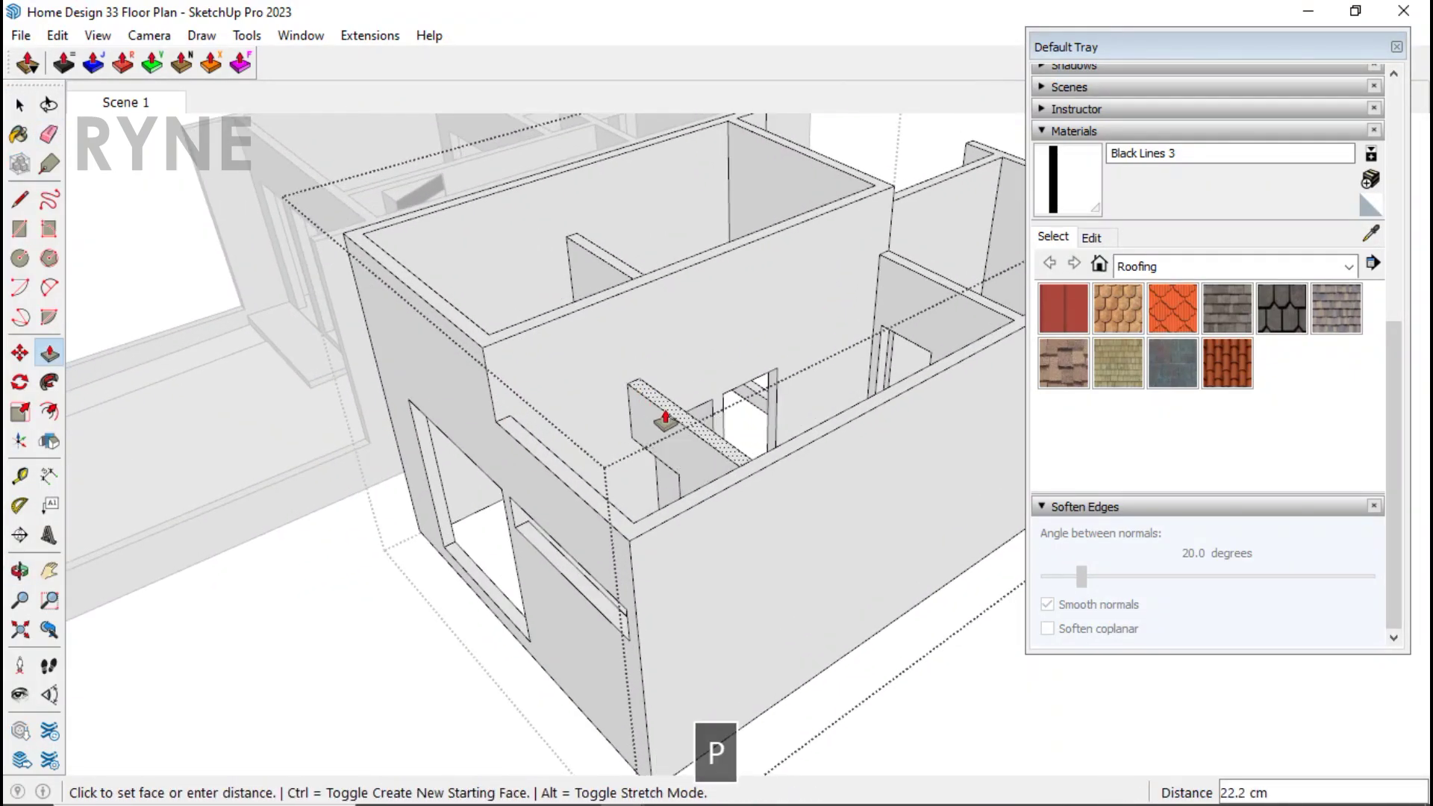
{"action": "key", "text": "Return"}
{"action": "key", "text": "space"}
Step: Erase the leftover edge where the lowered partition meets the outer wall and close the wall group
{"action": "middle_click_drag", "start_coordinate": [745, 557], "coordinate": [918, 556]}
{"action": "scroll", "coordinate": [918, 556], "scroll_direction": "up", "scroll_amount": 4}
{"action": "middle_click_drag", "start_coordinate": [933, 502], "coordinate": [944, 413]}
{"action": "key", "text": "e"}
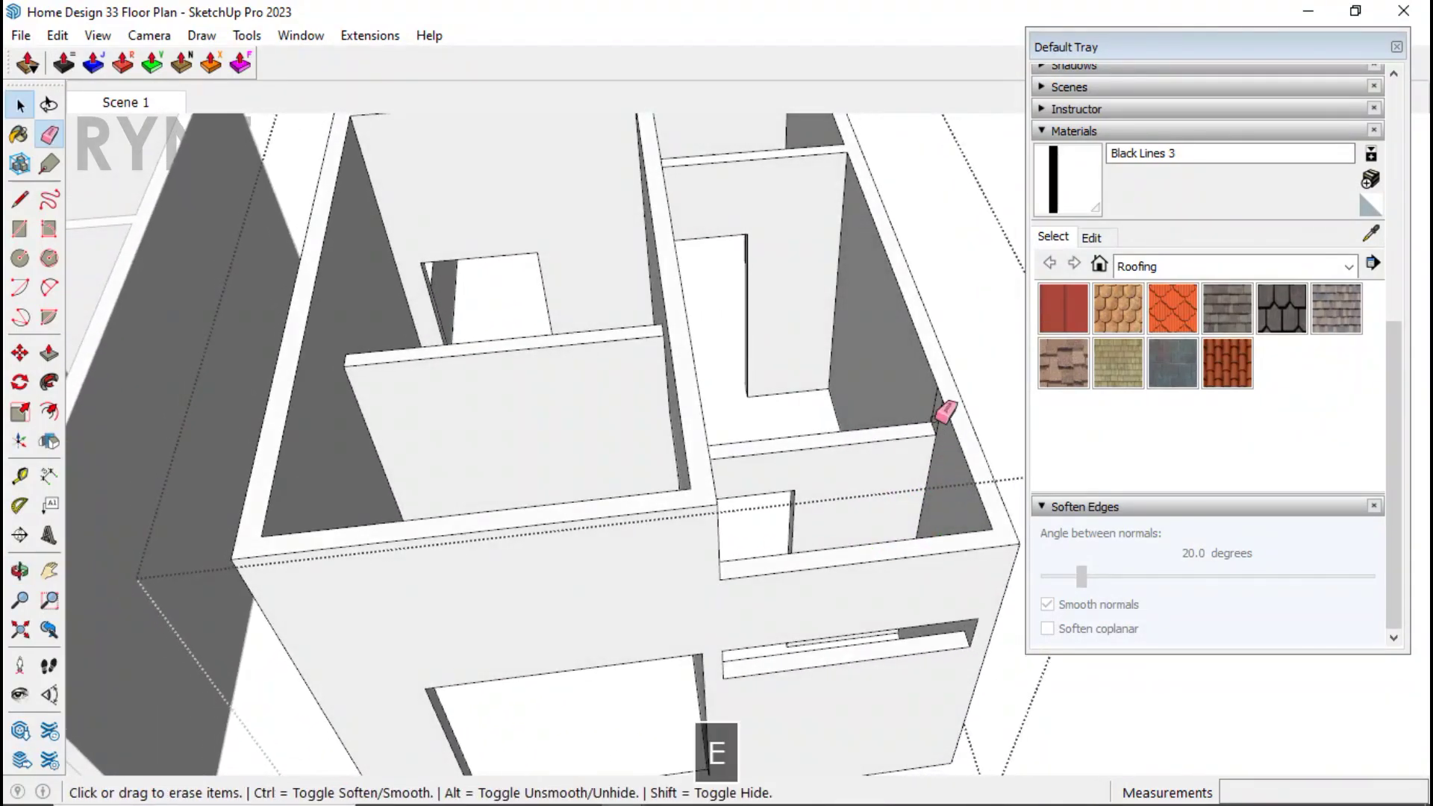
{"action": "key", "text": "Escape"}
{"action": "mouse_move", "coordinate": [802, 548]}
{"action": "middle_mouse_down"}
{"action": "mouse_move", "coordinate": [746, 590]}
{"action": "mouse_move", "coordinate": [539, 467]}
{"action": "middle_mouse_up"}
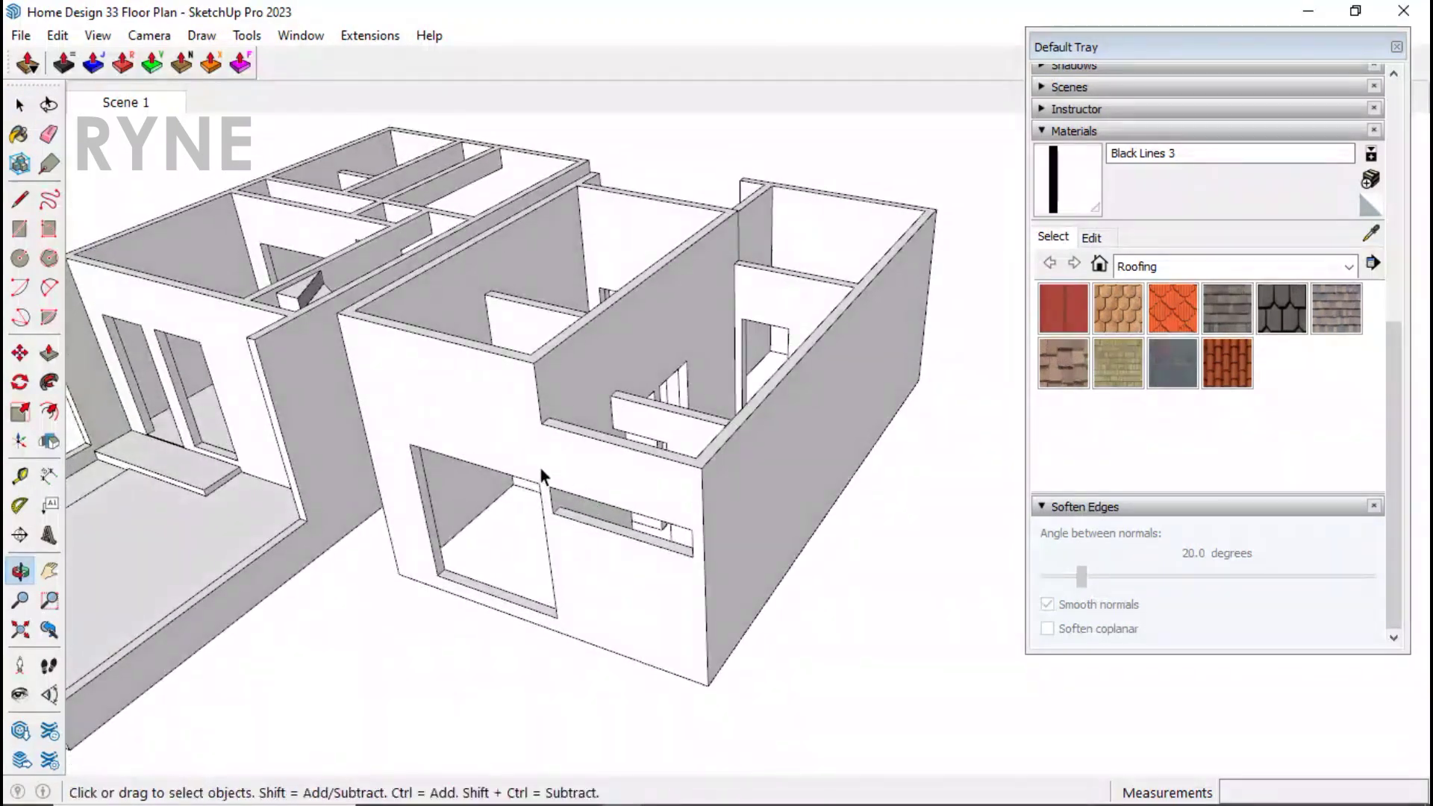
Step: Copy the front facade's outer vertical edge 15 cm inward, and copy that new edge another 45 cm along the wall
{"action": "scroll", "coordinate": [427, 443], "scroll_direction": "up", "scroll_amount": 2}
{"action": "key", "text": "n"}
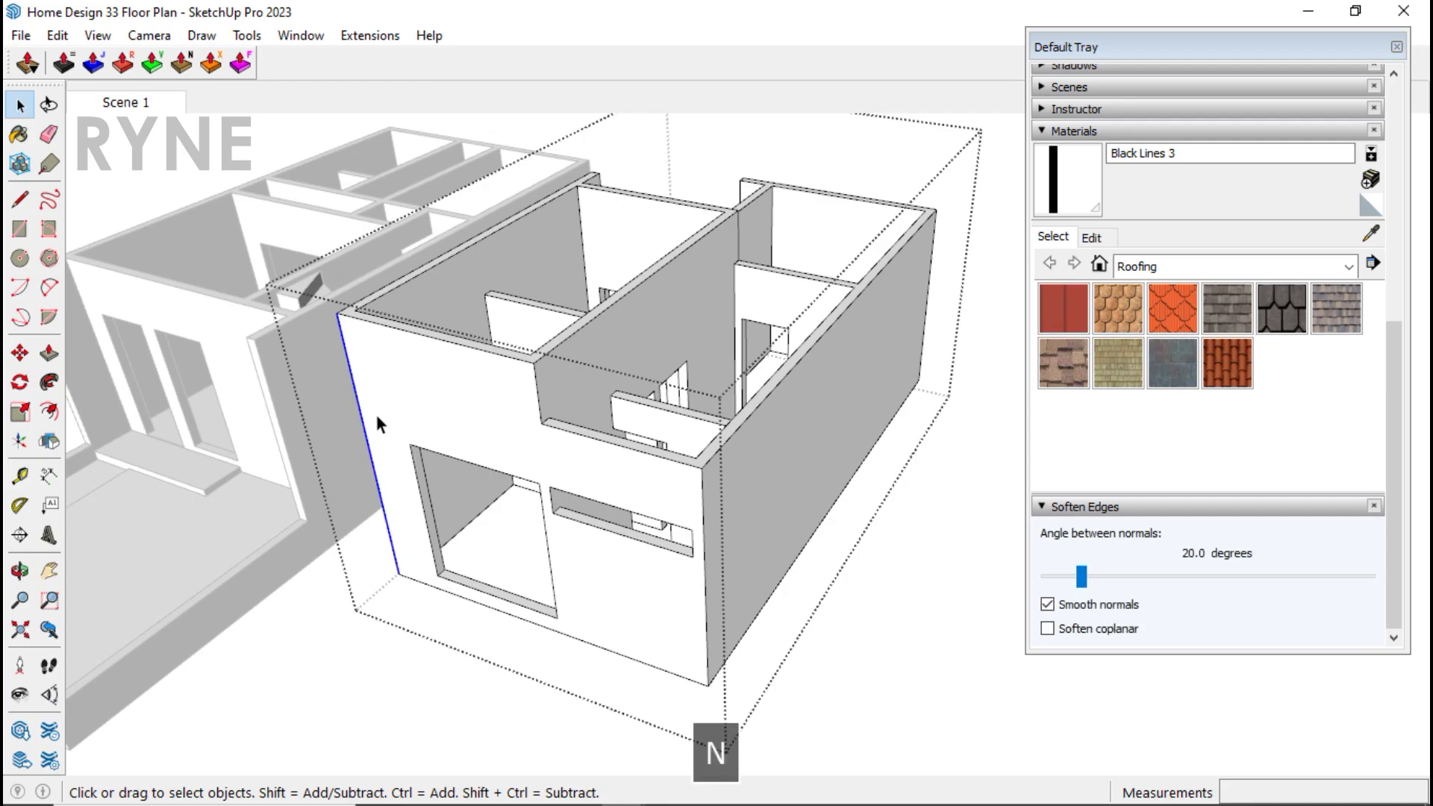
{"action": "key", "text": "m"}
{"action": "left_click", "coordinate": [376, 409]}
{"action": "key", "text": "ctrl"}
{"action": "scroll", "coordinate": [385, 403], "scroll_direction": "up", "scroll_amount": 2}
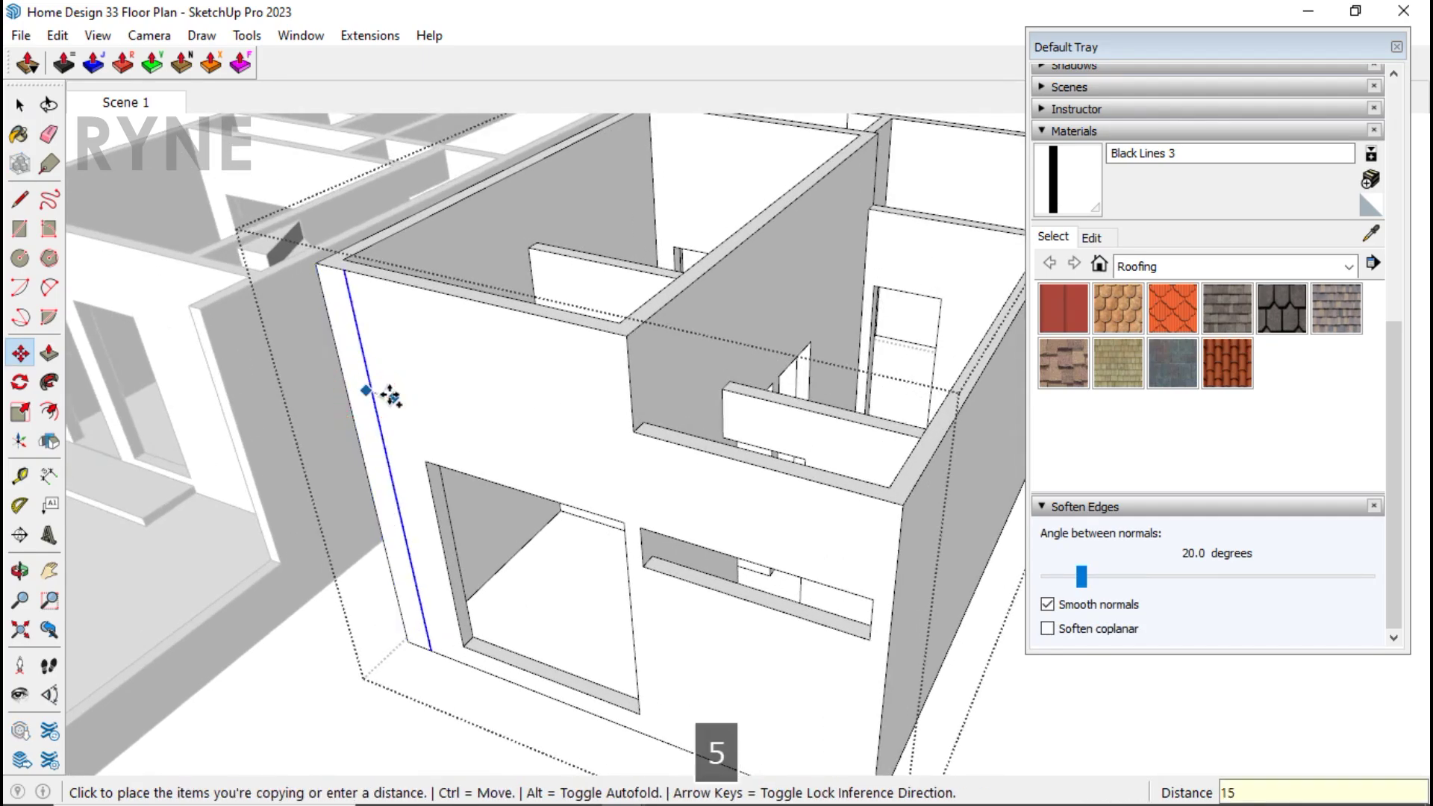
{"action": "key", "text": "Return"}
{"action": "key", "text": "ctrl"}
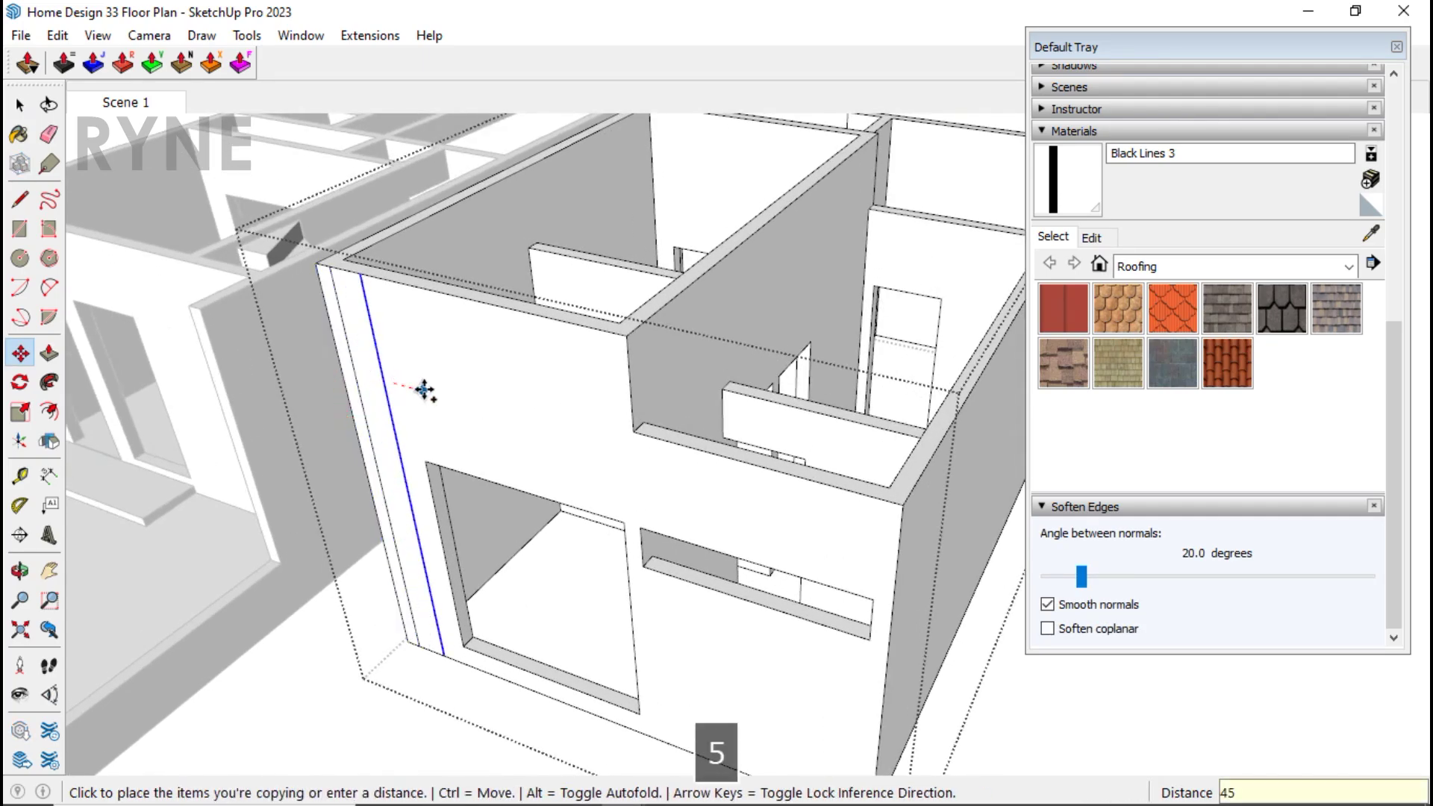
{"action": "key", "text": "Return"}
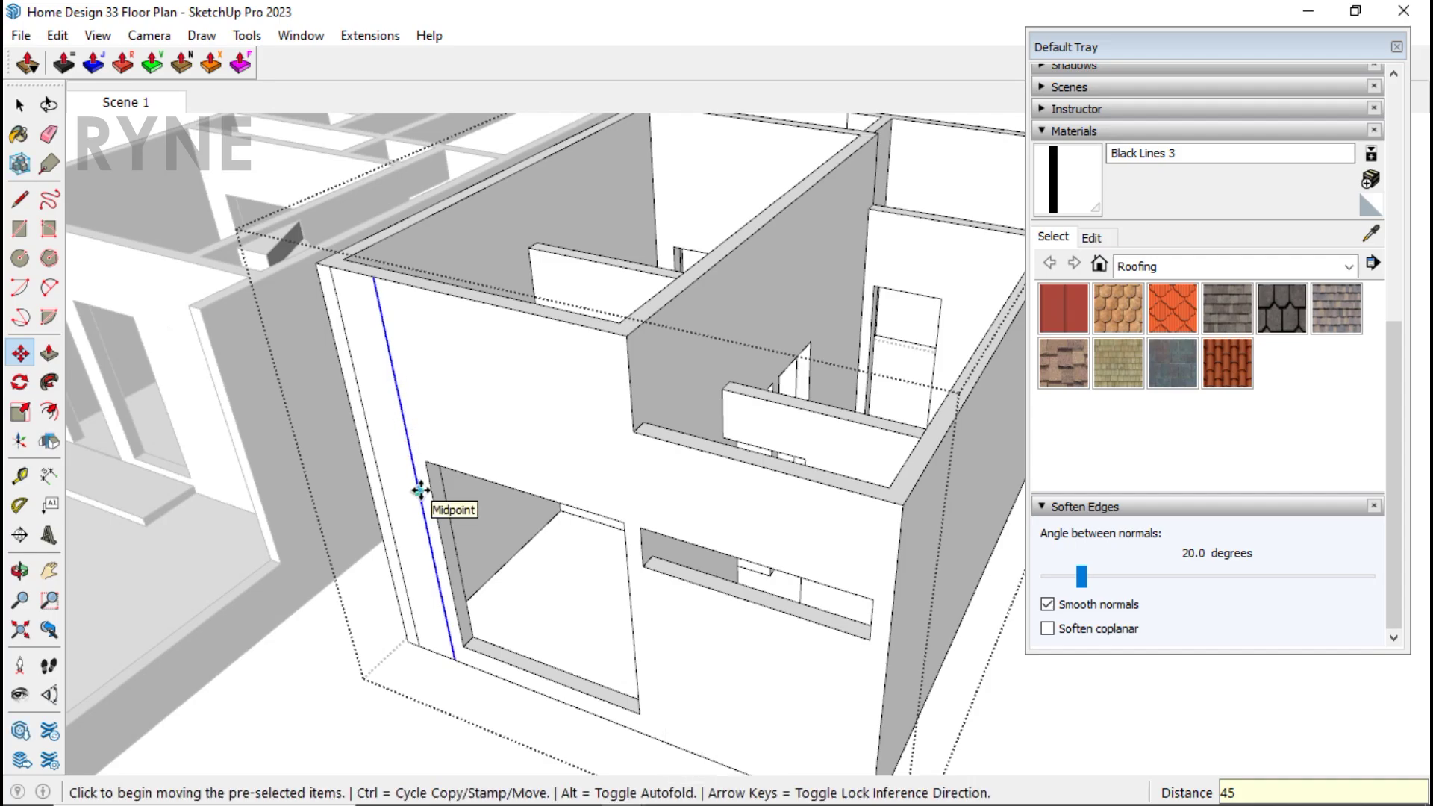
Step: Copy the newest facade edge 230 cm along the red axis, past the large window opening
{"action": "left_click", "coordinate": [420, 489]}
{"action": "key", "text": "ctrl"}
{"action": "key", "text": "Right"}
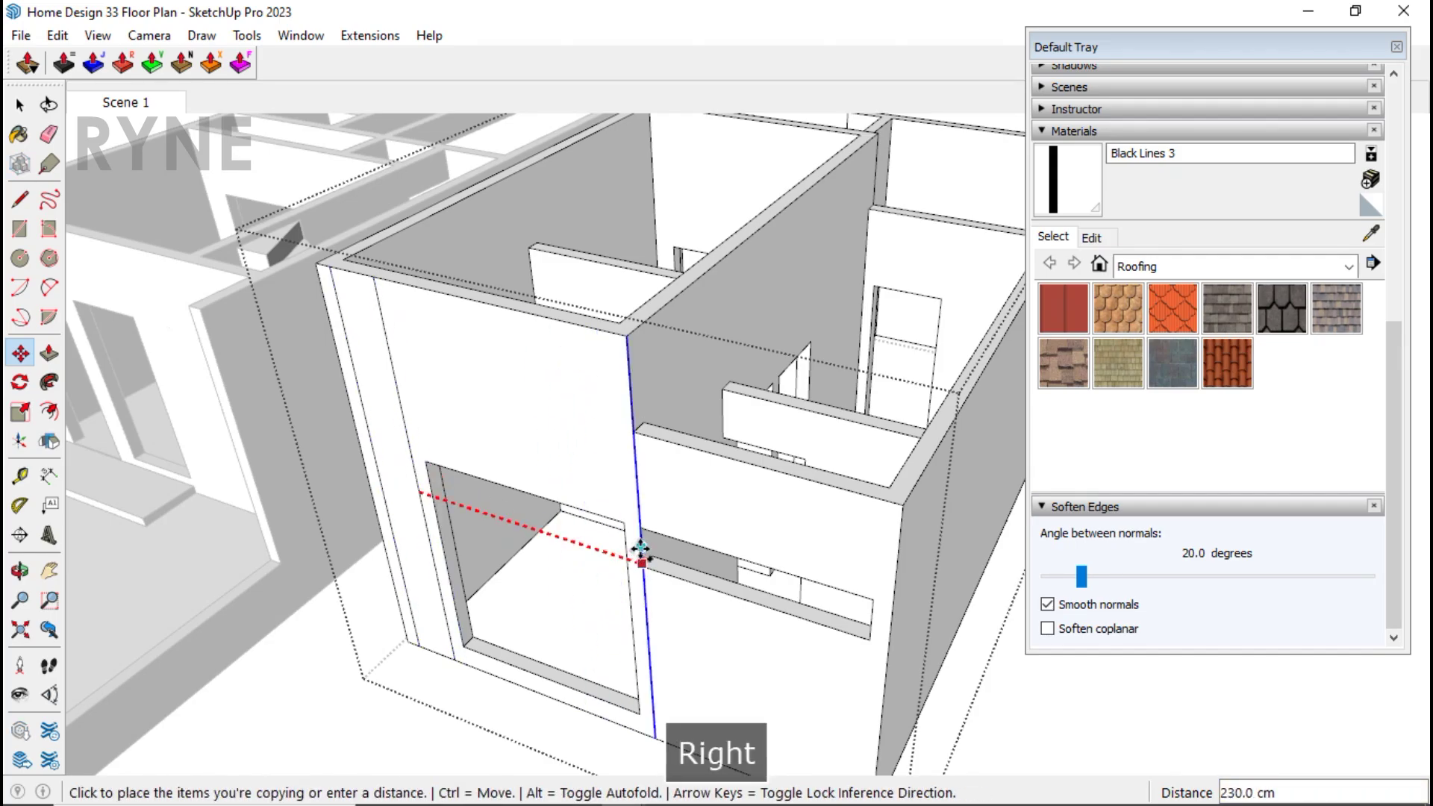
{"action": "left_click", "coordinate": [641, 550]}
{"action": "key", "text": "space"}
Step: Copy the vertical edge at the facade's opposite corner a short distance inward to outline a narrow end strip
{"action": "key", "text": "m"}
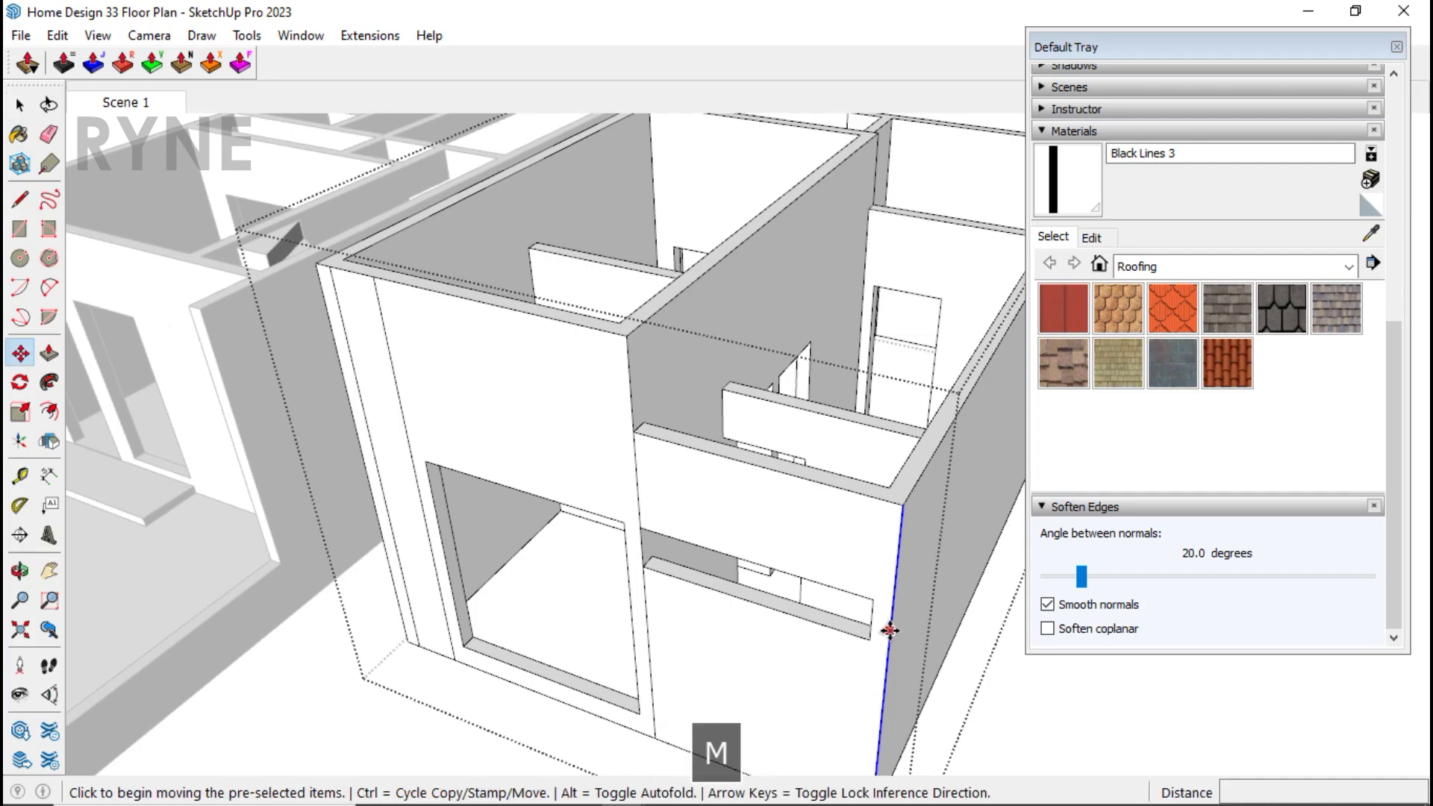
{"action": "left_click", "coordinate": [889, 624]}
{"action": "key", "text": "ctrl"}
{"action": "left_click", "coordinate": [869, 621]}
{"action": "key", "text": "space"}
Step: Push/Pull the facade panel around the large opening by 10 cm and the narrow end strips by 15 cm
{"action": "key", "text": "p"}
{"action": "left_click", "coordinate": [607, 489]}
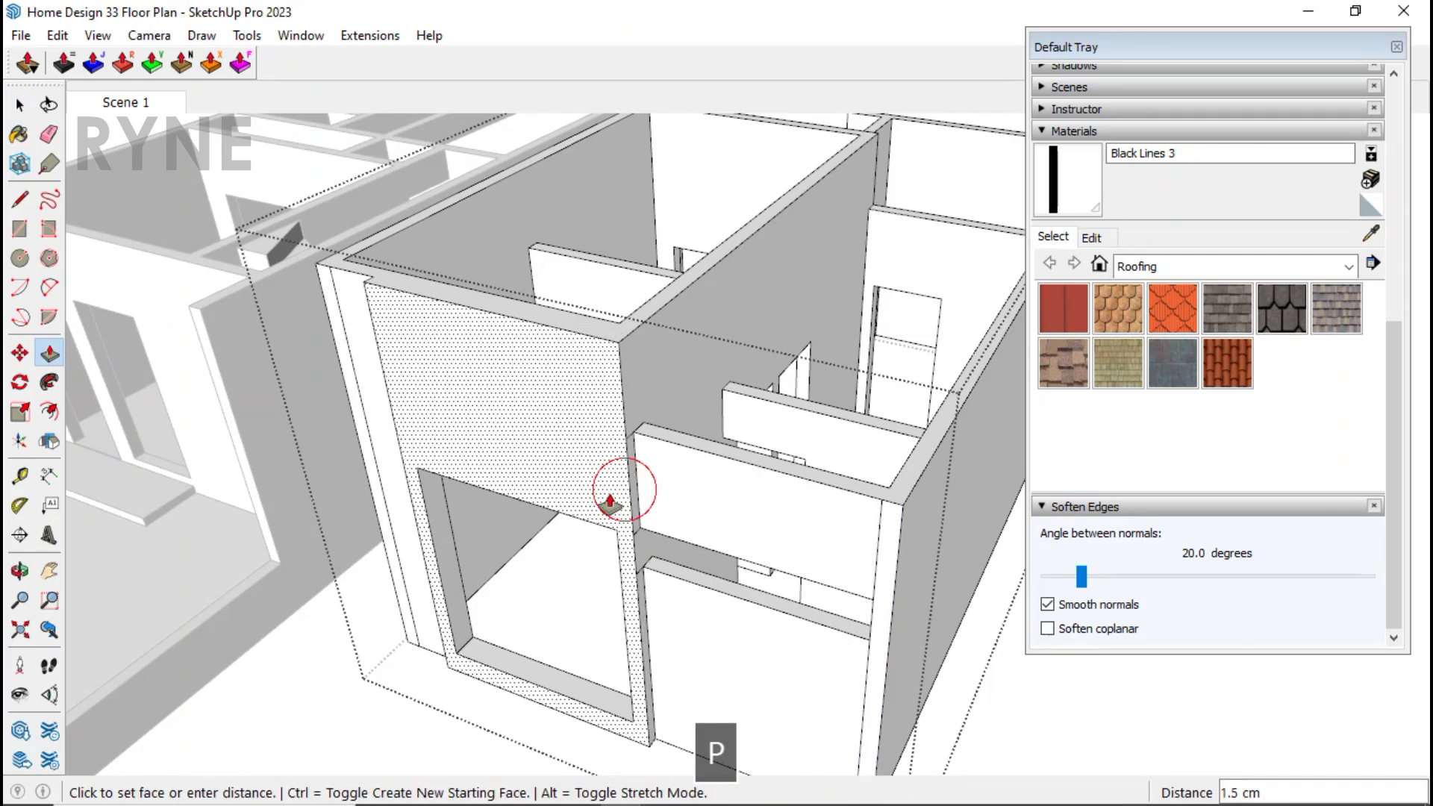
{"action": "type", "text": "10"}
{"action": "key", "text": "Return"}
{"action": "middle_click_drag", "start_coordinate": [610, 505], "coordinate": [451, 503]}
{"action": "left_click", "coordinate": [445, 508]}
{"action": "key", "text": "Return"}
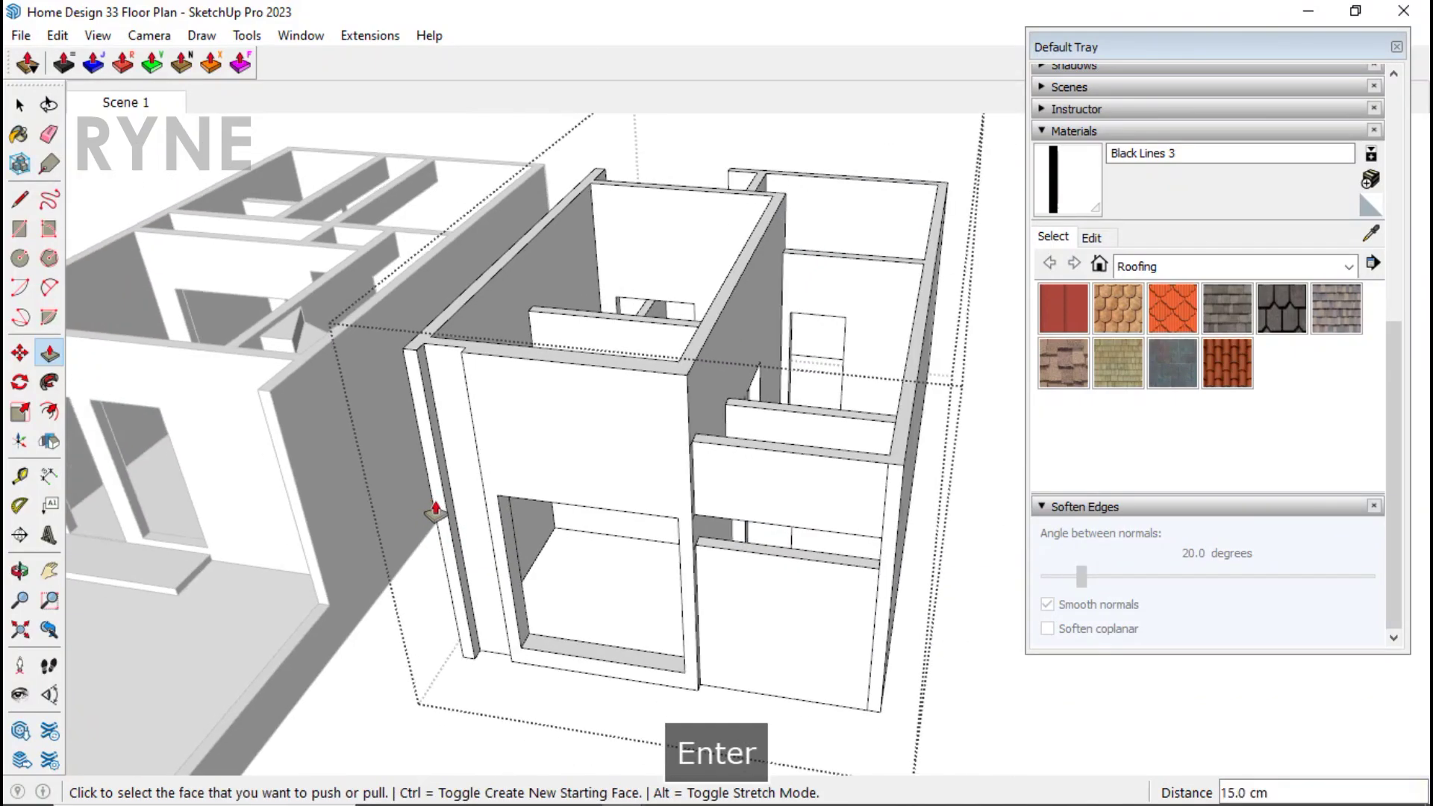
{"action": "middle_click_drag", "start_coordinate": [871, 627], "coordinate": [671, 624]}
{"action": "key", "text": "space"}
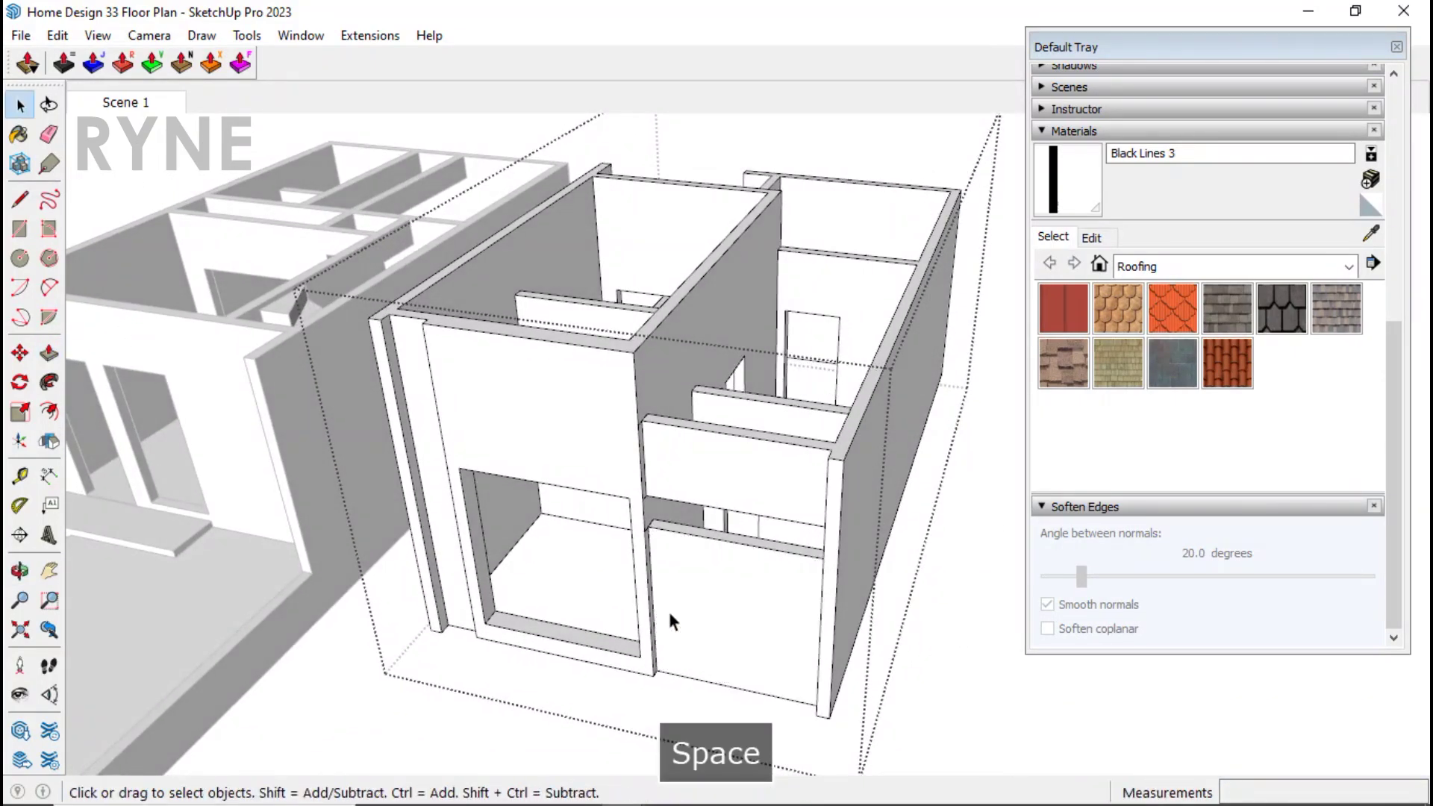
Step: Close the group and move the upper floor onto the ground floor walls, snapping their rear outer corners together
{"action": "key", "text": "Escape"}
{"action": "scroll", "coordinate": [723, 585], "scroll_direction": "down", "scroll_amount": 3}
{"action": "middle_click_drag", "start_coordinate": [723, 585], "coordinate": [648, 567]}
{"action": "key", "text": "m"}
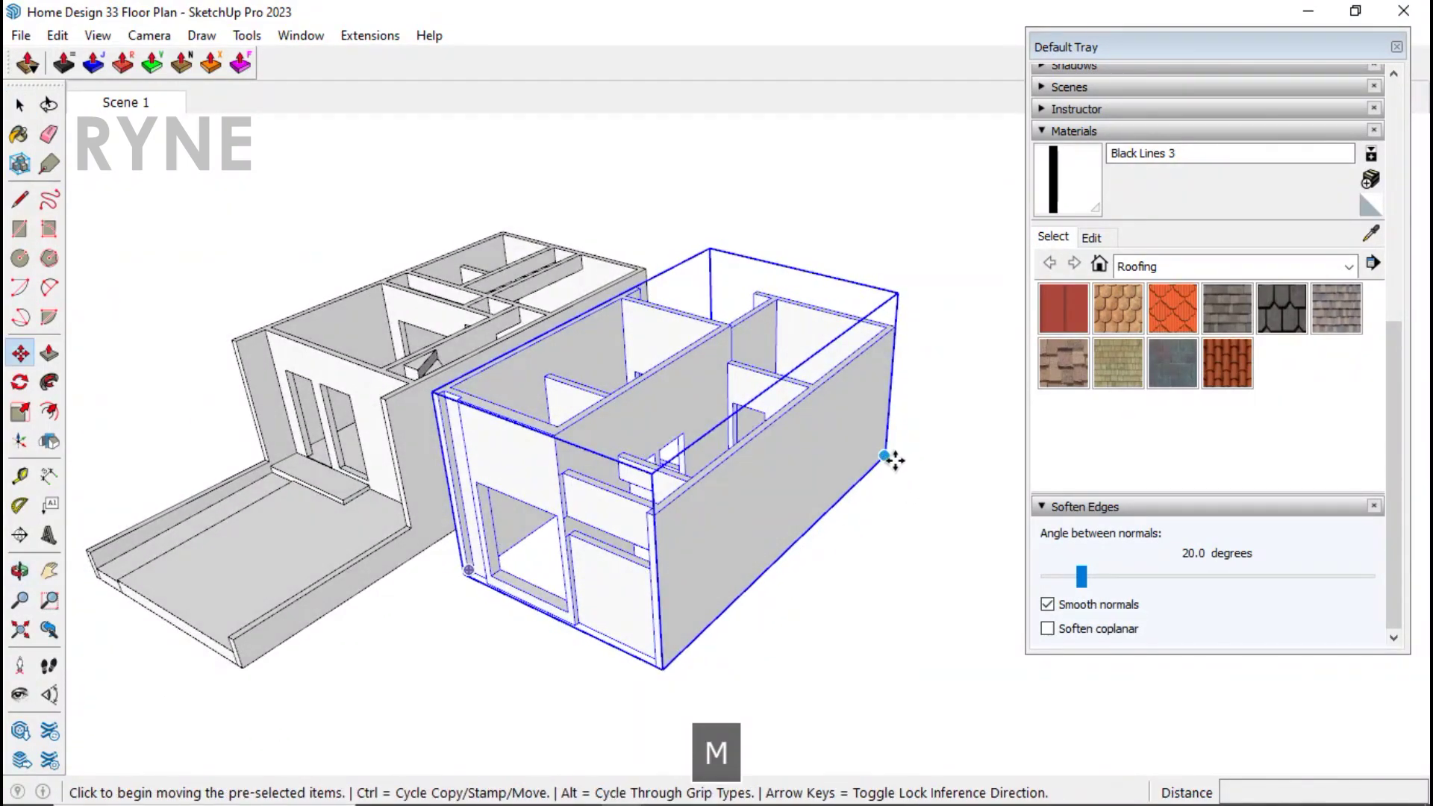
{"action": "left_click", "coordinate": [888, 456]}
{"action": "left_click", "coordinate": [641, 274]}
{"action": "key", "text": "space"}
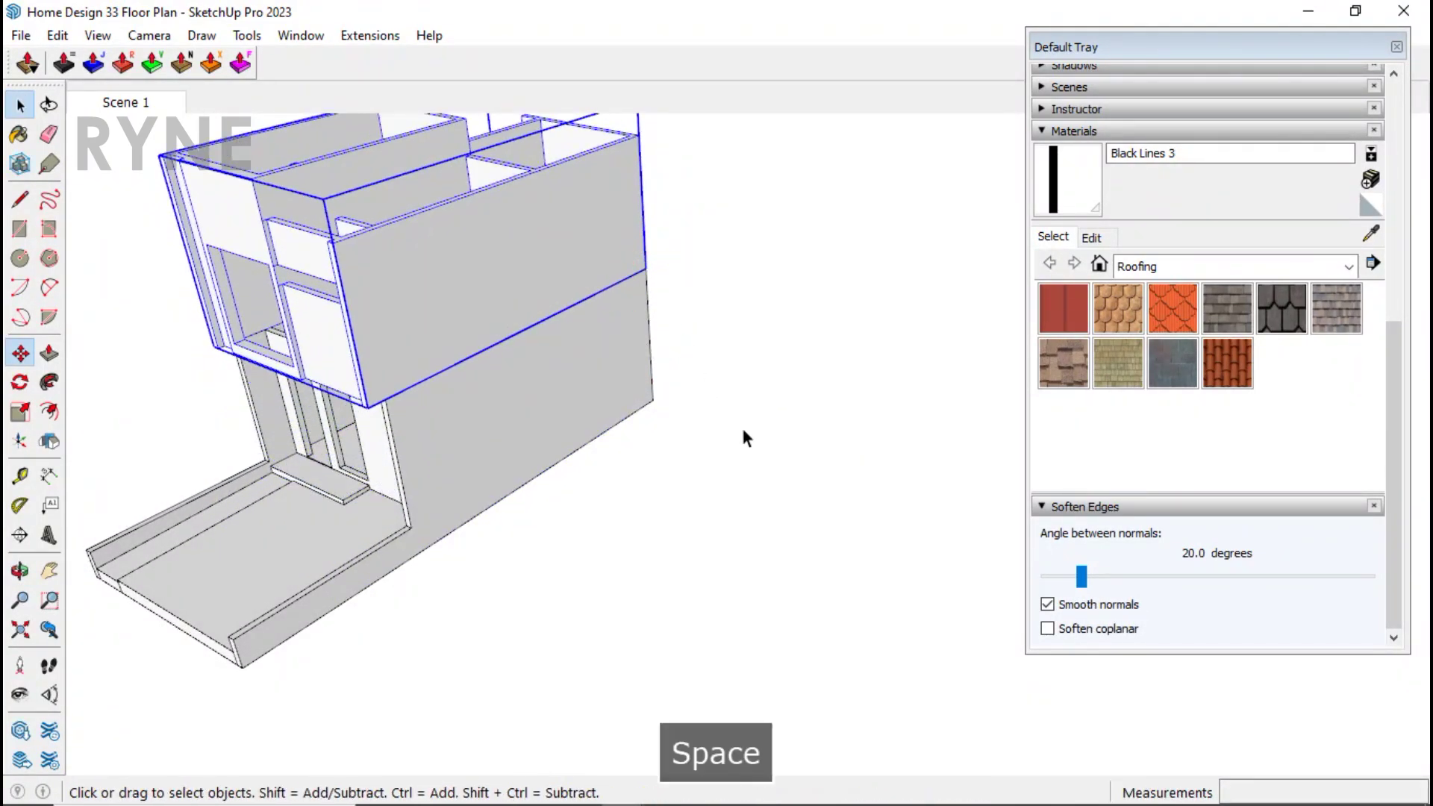
Step: Open the ground floor walls and copy the top edges of both front side wall ends 80 cm downward
{"action": "middle_click_drag", "start_coordinate": [816, 587], "coordinate": [597, 384]}
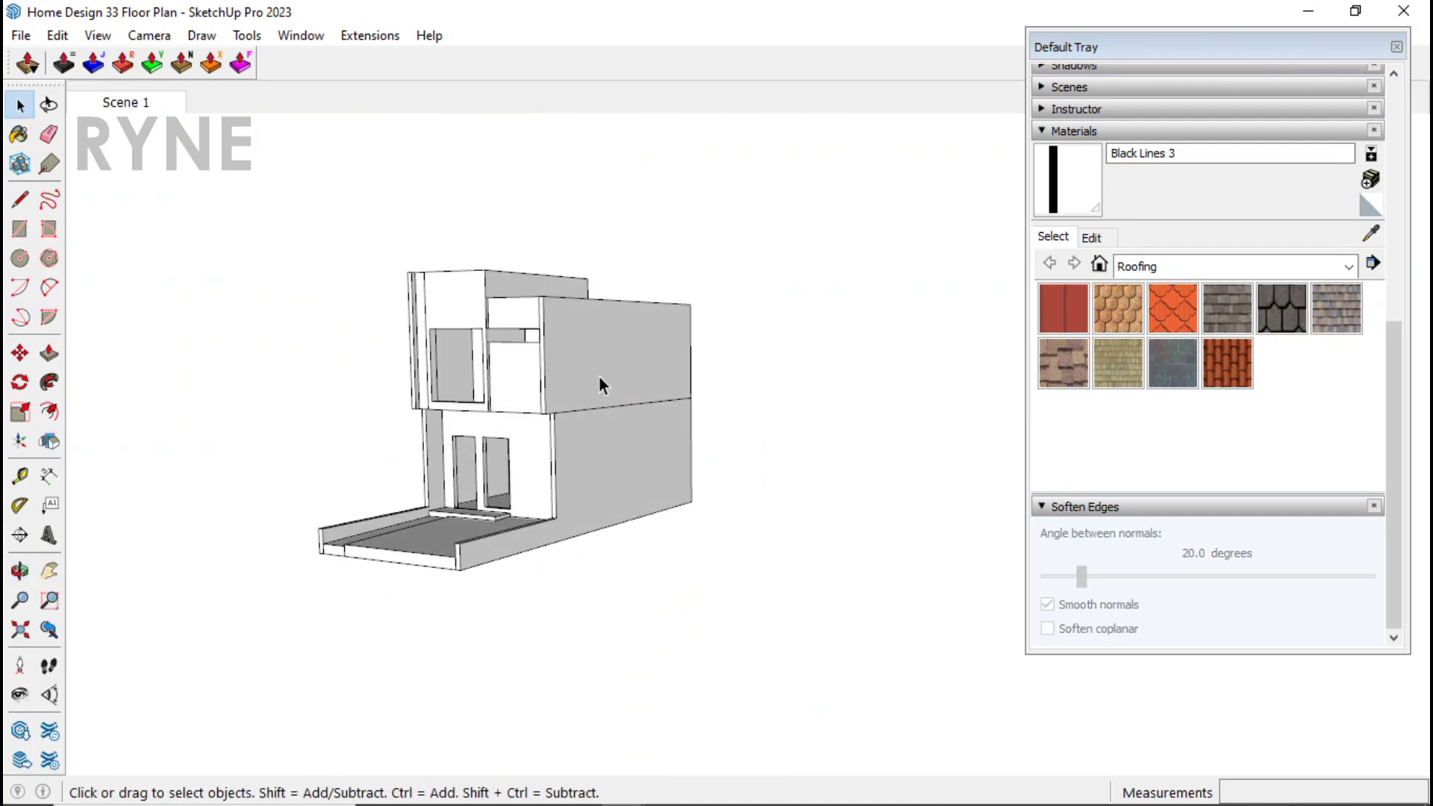
{"action": "scroll", "coordinate": [460, 456], "scroll_direction": "up", "scroll_amount": 3}
{"action": "scroll", "coordinate": [426, 406], "scroll_direction": "up", "scroll_amount": 3}
{"action": "triple_click", "coordinate": [425, 396]}
{"action": "scroll", "coordinate": [415, 320], "scroll_direction": "up", "scroll_amount": 4}
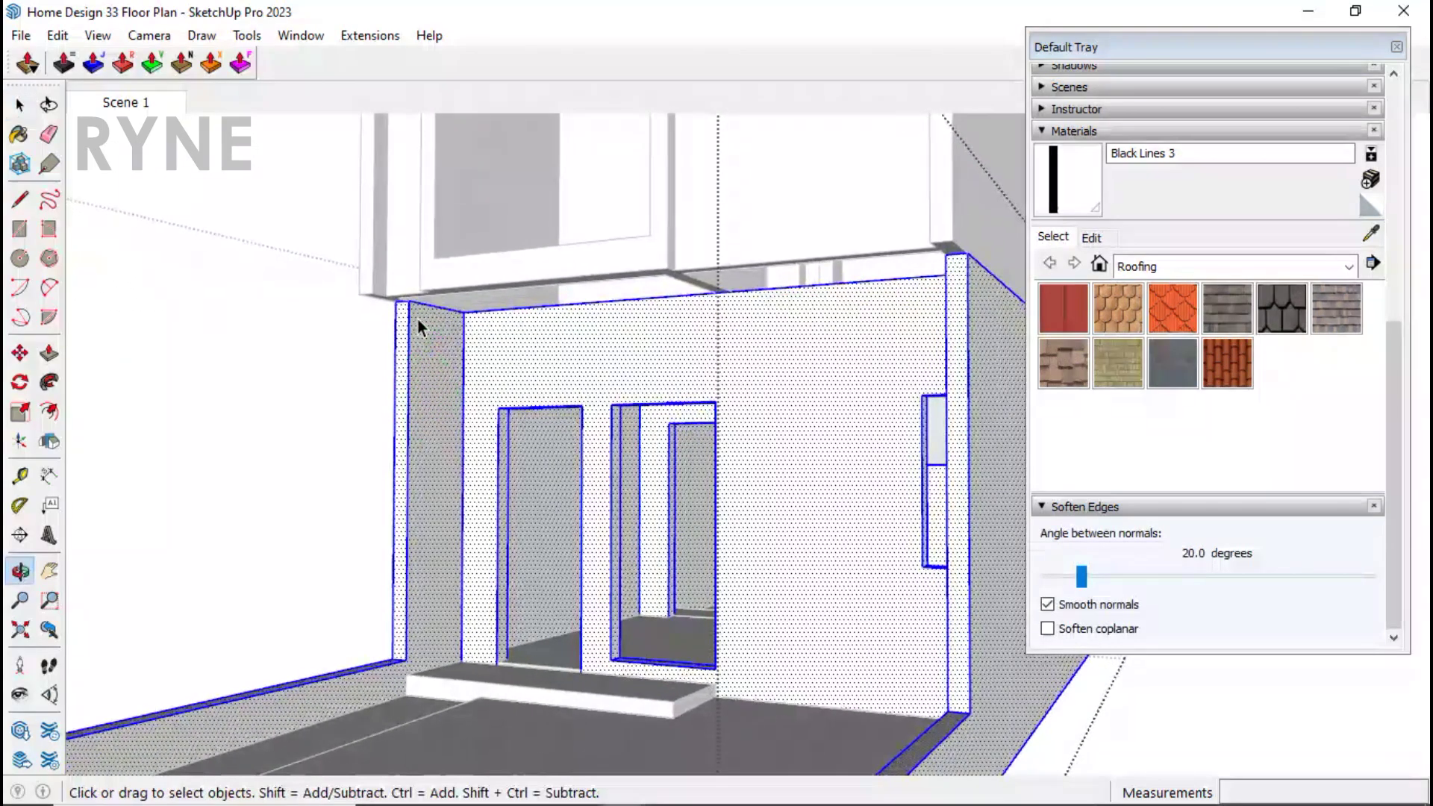
{"action": "left_click", "coordinate": [401, 298]}
{"action": "scroll", "coordinate": [416, 345], "scroll_direction": "down", "scroll_amount": 2}
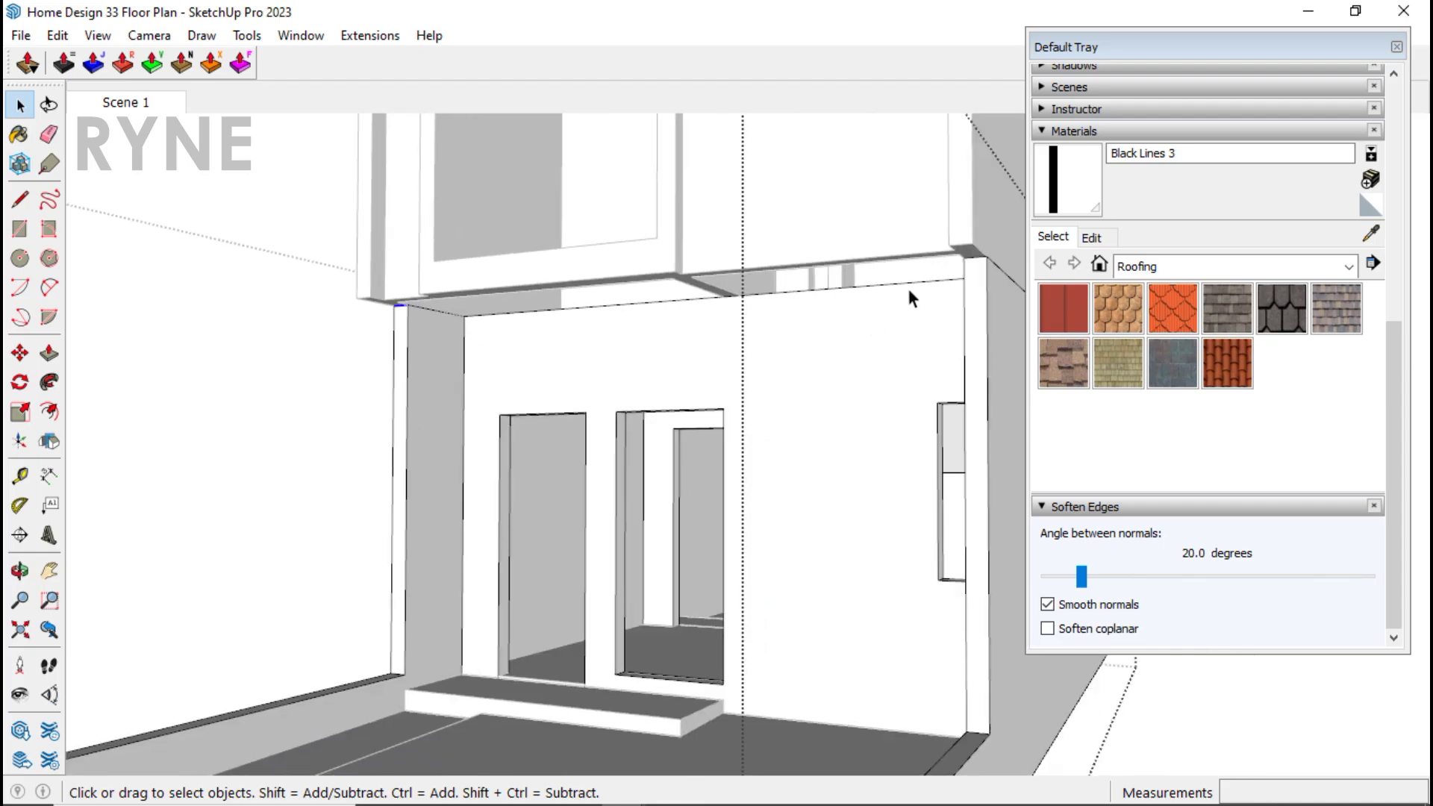
{"action": "key", "text": "m"}
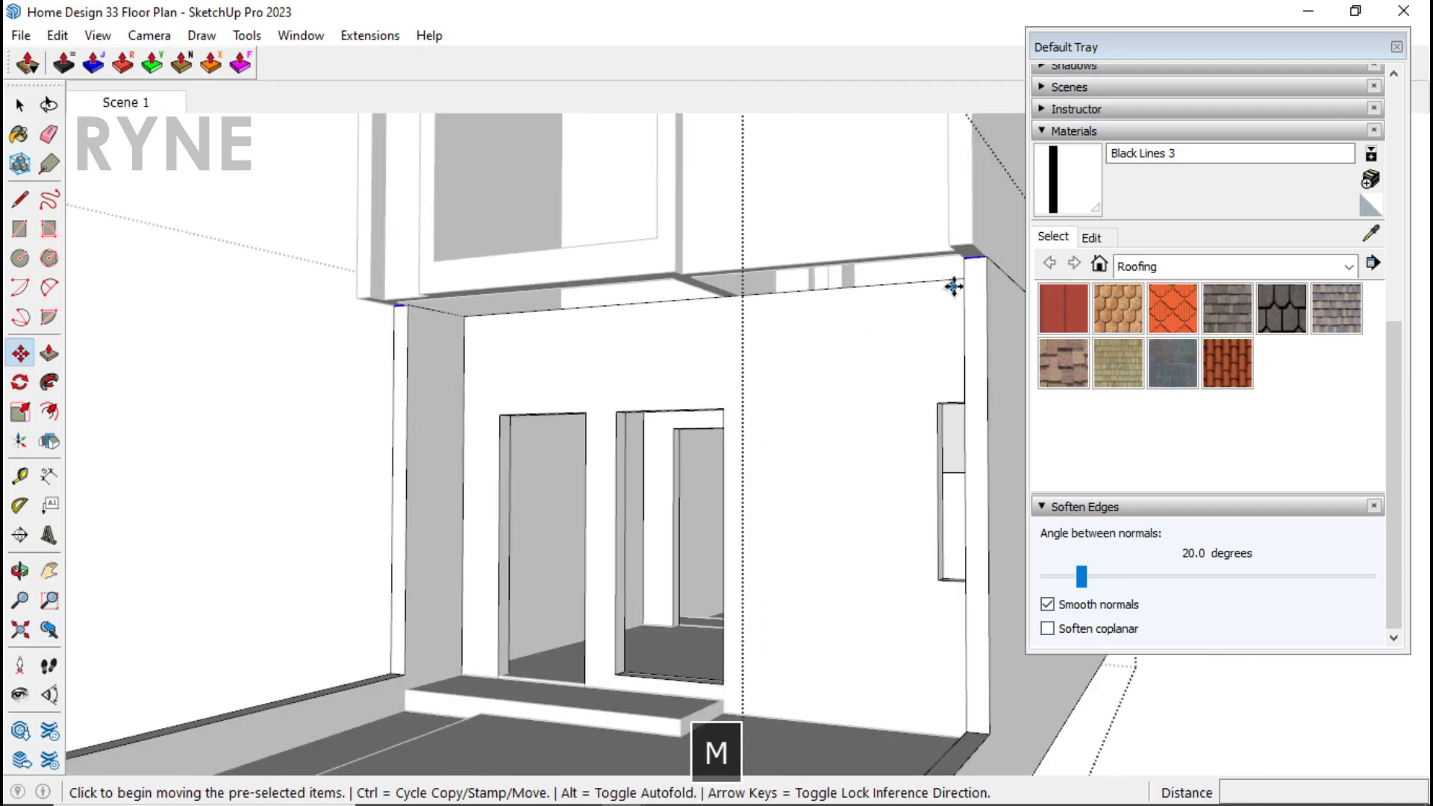
{"action": "left_click", "coordinate": [965, 259]}
{"action": "key", "text": "Up"}
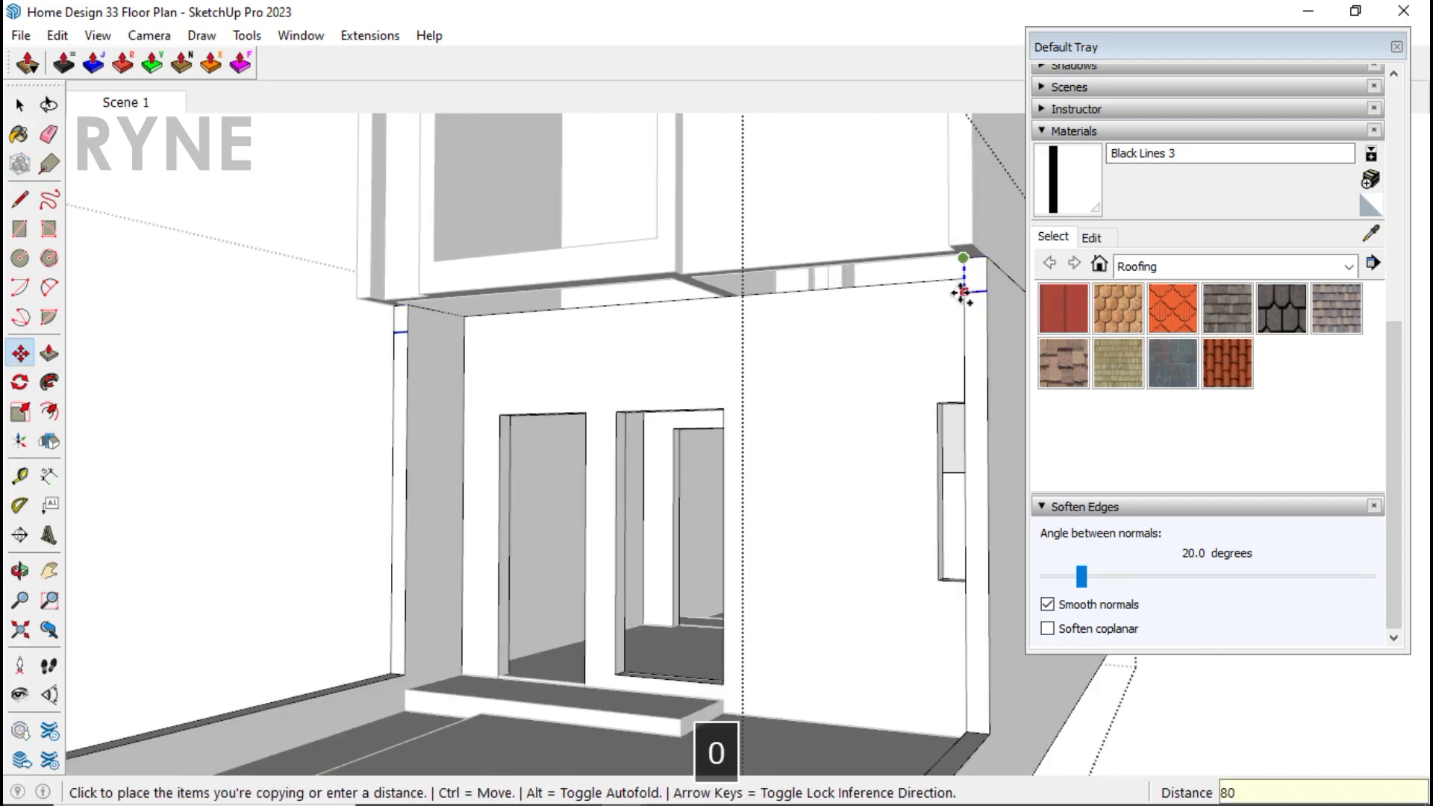
{"action": "key", "text": "Return"}
Step: Push/Pull the upper faces of both side wall ends out about 42.5 cm, up to the upper floor's front
{"action": "key", "text": "space"}
{"action": "key", "text": "p"}
{"action": "left_click", "coordinate": [402, 321]}
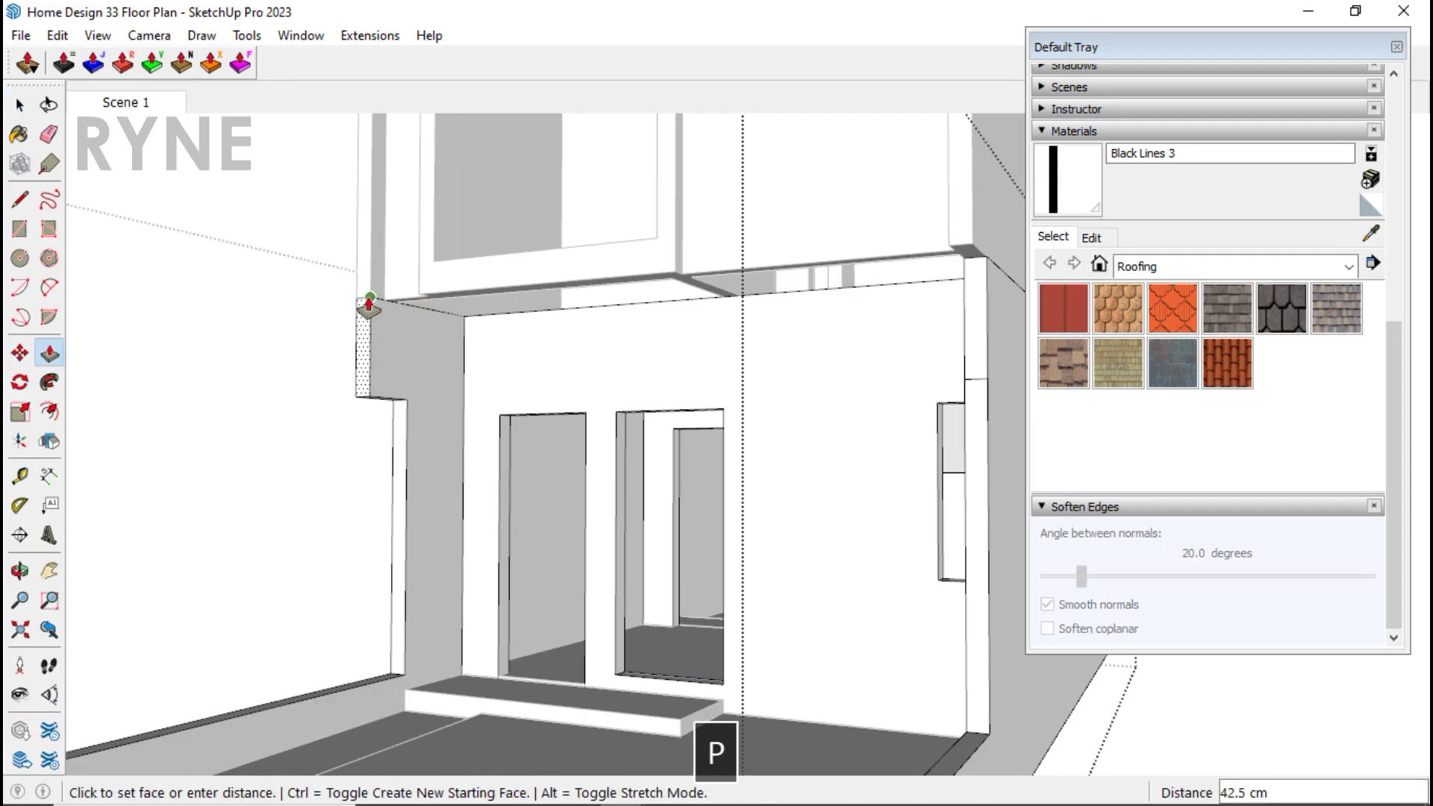
{"action": "left_click", "coordinate": [369, 305]}
{"action": "left_click", "coordinate": [931, 323]}
{"action": "key", "text": "Escape"}
{"action": "key", "text": "space"}
Step: Copy the vertical edge on the inner face of the projecting side wall inward to mark the front beam's thickness
{"action": "scroll", "coordinate": [357, 309], "scroll_direction": "up", "scroll_amount": 2}
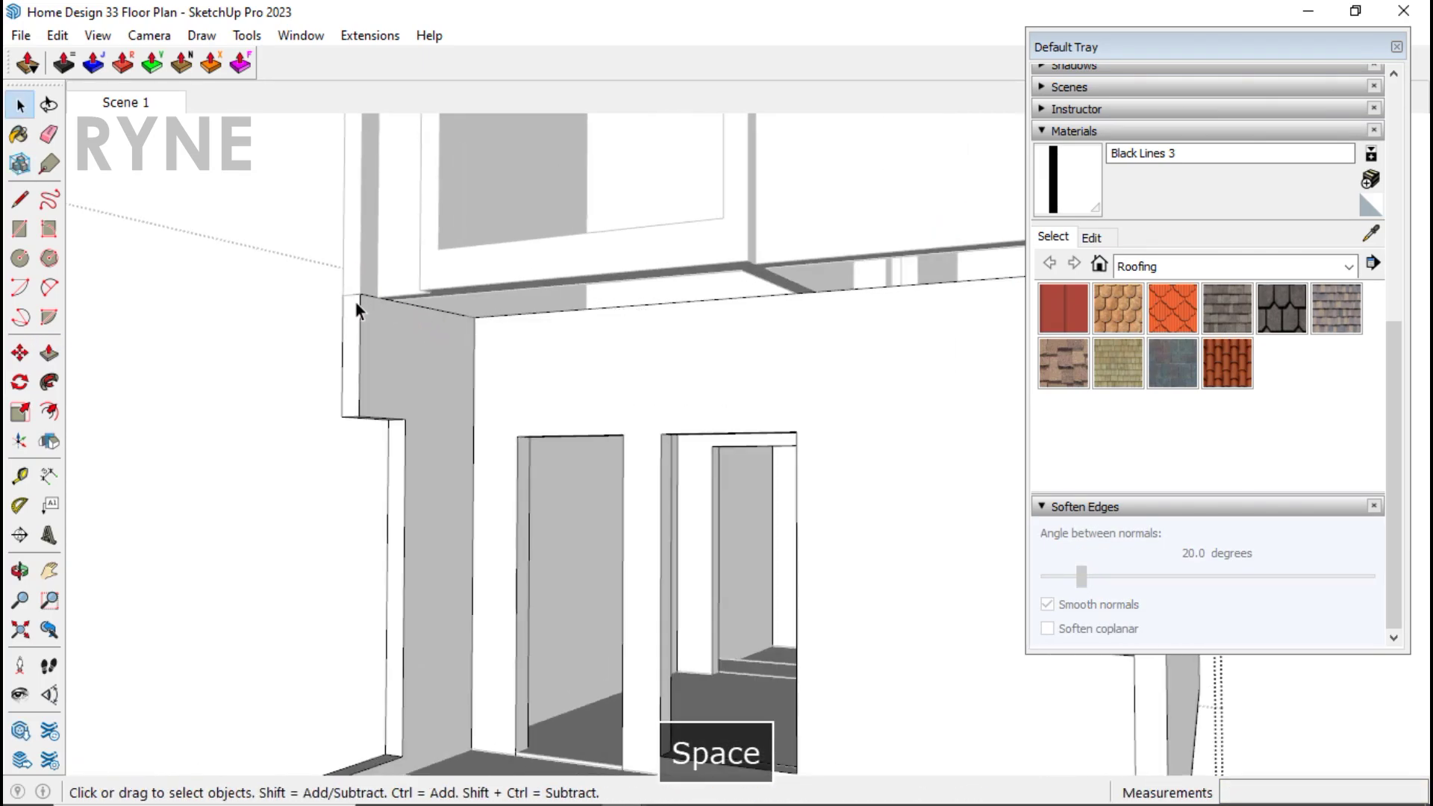
{"action": "middle_click_drag", "start_coordinate": [359, 310], "coordinate": [320, 256]}
{"action": "key", "text": "m"}
{"action": "key", "text": "ctrl"}
{"action": "left_click", "coordinate": [320, 284]}
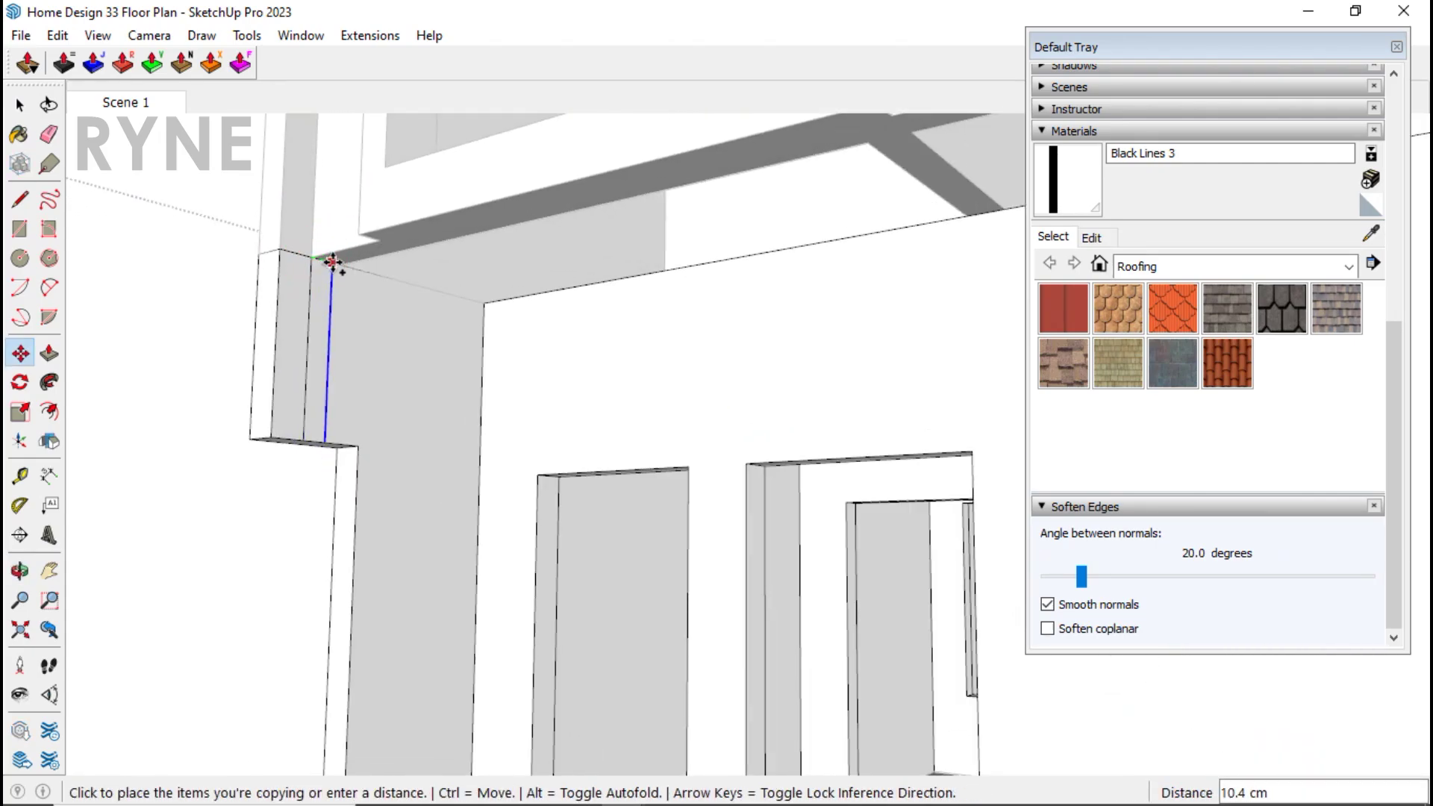
{"action": "left_click", "coordinate": [340, 263]}
Step: Push/Pull the marked strip 470 cm across the facade to the opposite side wall, forming the beam
{"action": "key", "text": "space"}
{"action": "key", "text": "p"}
{"action": "left_click", "coordinate": [344, 319]}
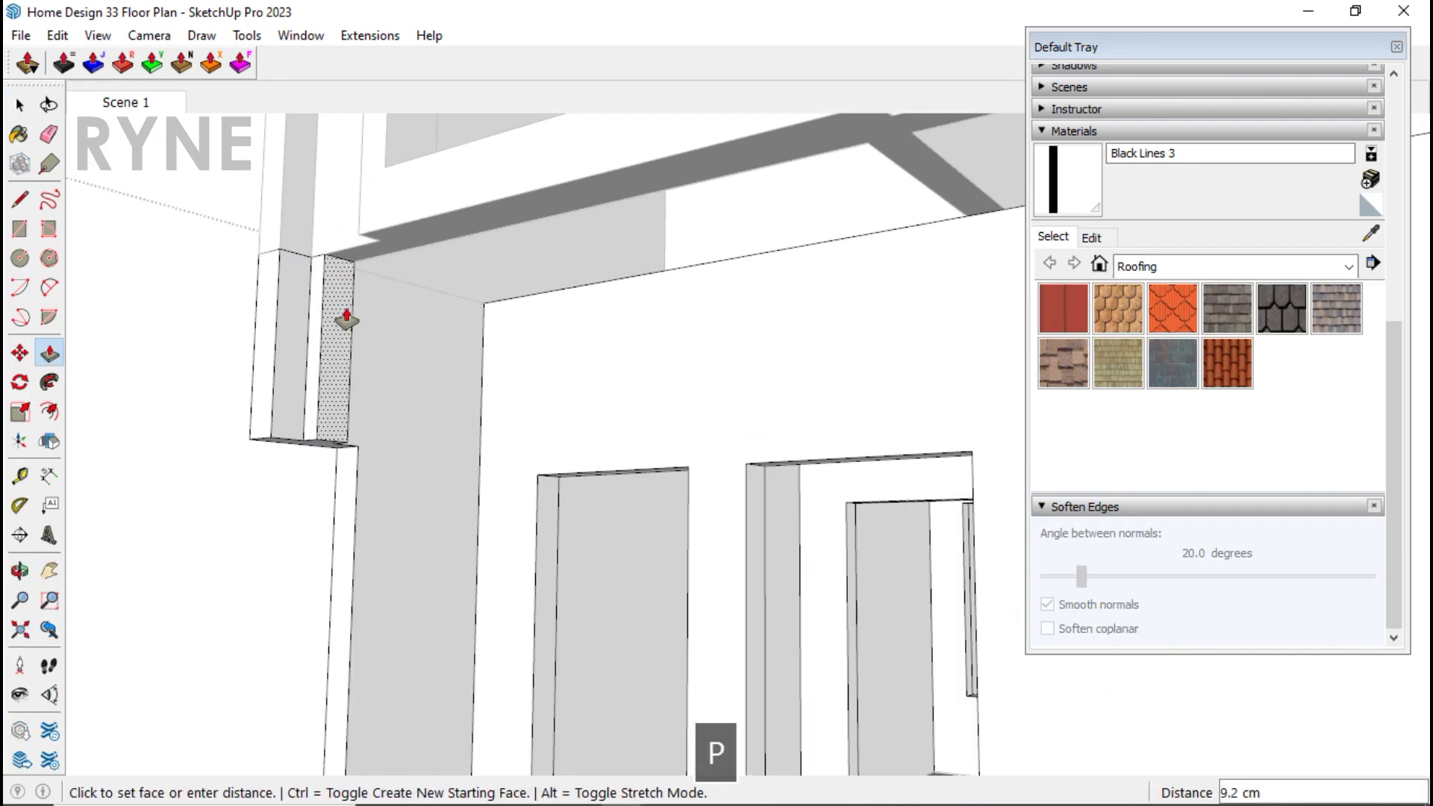
{"action": "middle_click_drag", "start_coordinate": [346, 317], "coordinate": [321, 366]}
{"action": "scroll", "coordinate": [336, 319], "scroll_direction": "up", "scroll_amount": 4}
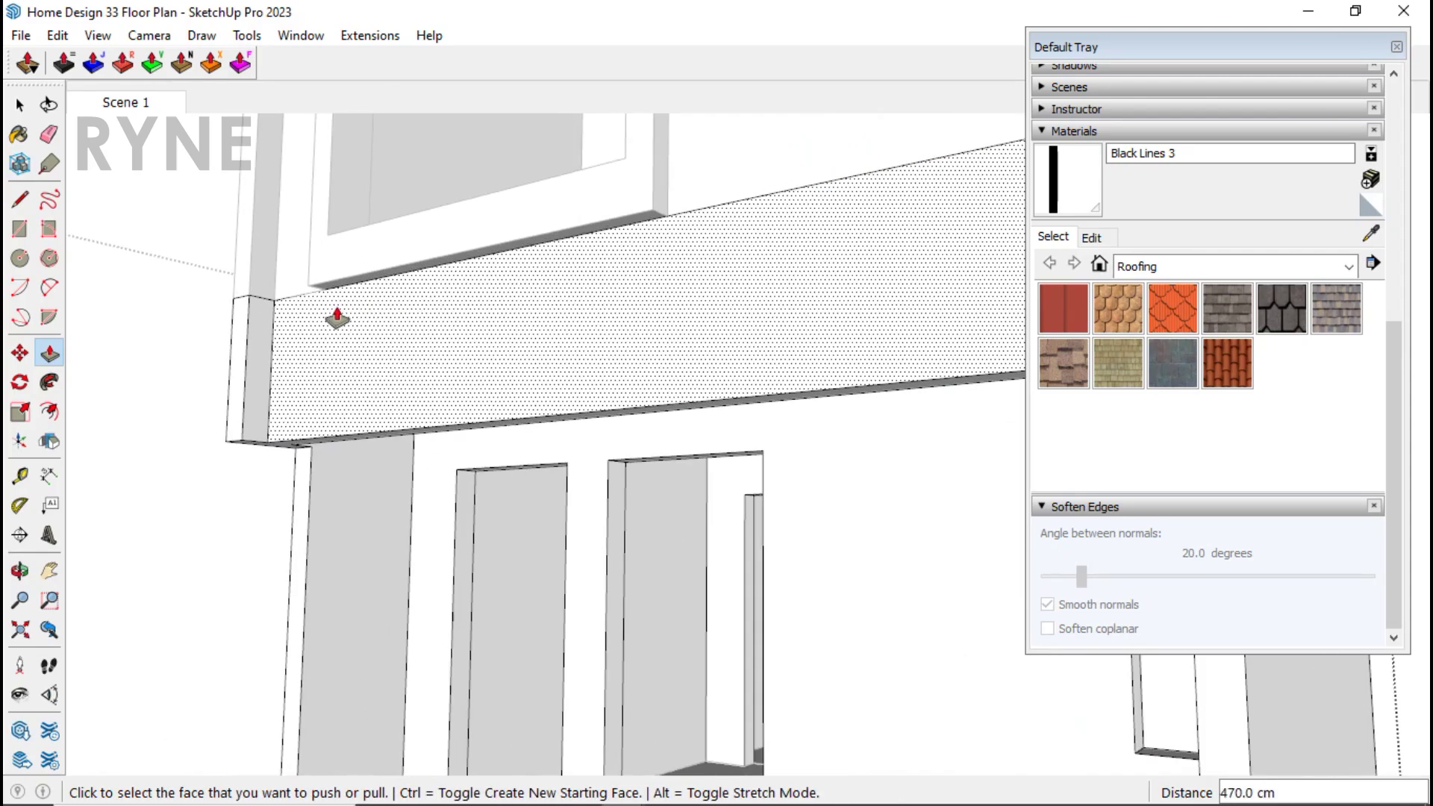
Step: Copy the vertical edge at the beam's end to both sides of the projecting facade panel above it
{"action": "key", "text": "space"}
{"action": "key", "text": "m"}
{"action": "left_click", "coordinate": [270, 299]}
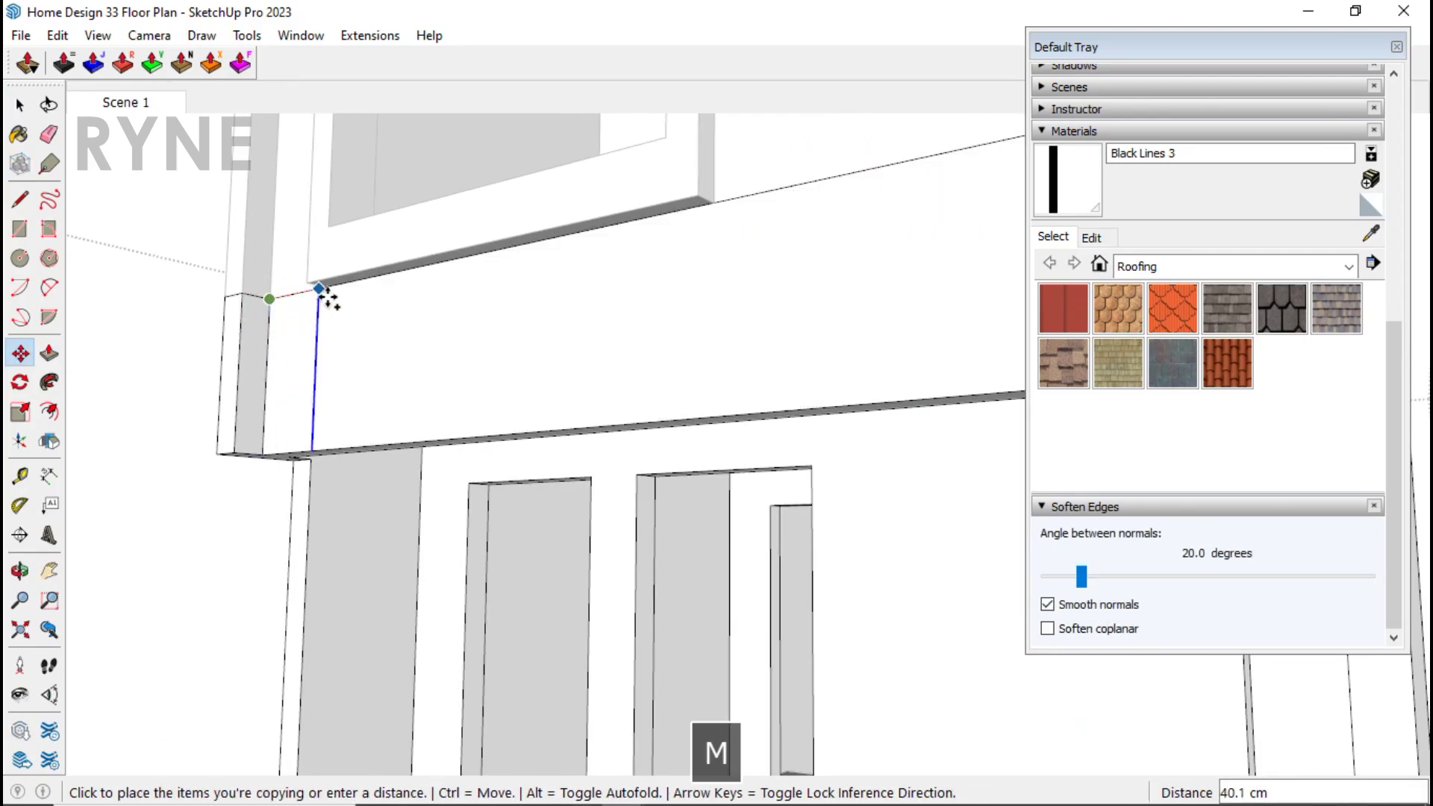
{"action": "left_click", "coordinate": [325, 287]}
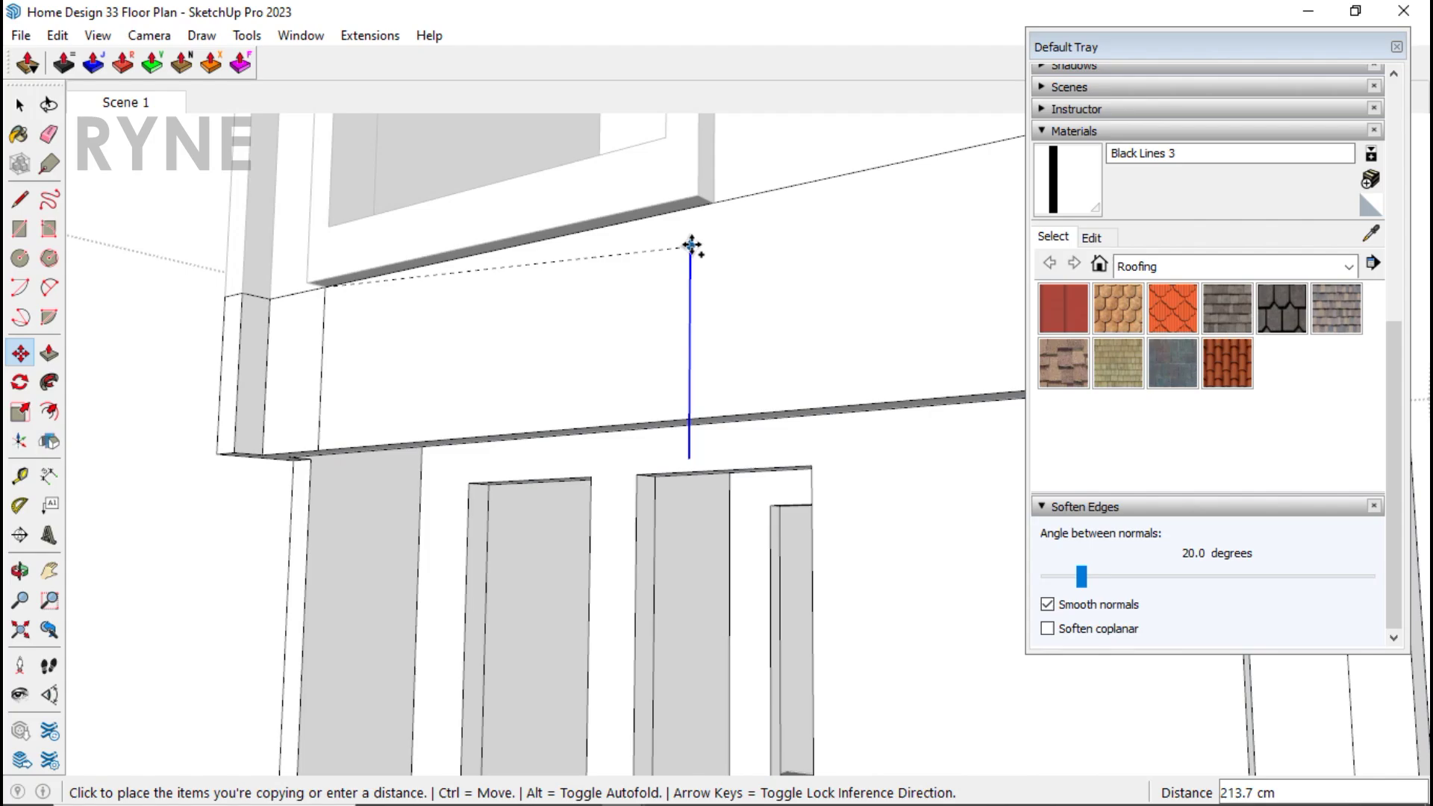
{"action": "left_click", "coordinate": [713, 207]}
{"action": "key", "text": "space"}
Step: Push/Pull the divided beam section outward until it is flush with the projecting panel above
{"action": "middle_click_drag", "start_coordinate": [709, 231], "coordinate": [746, 448]}
{"action": "key", "text": "p"}
{"action": "left_click", "coordinate": [673, 240]}
{"action": "left_click", "coordinate": [682, 209]}
{"action": "key", "text": "space"}
{"action": "key", "text": "Escape"}
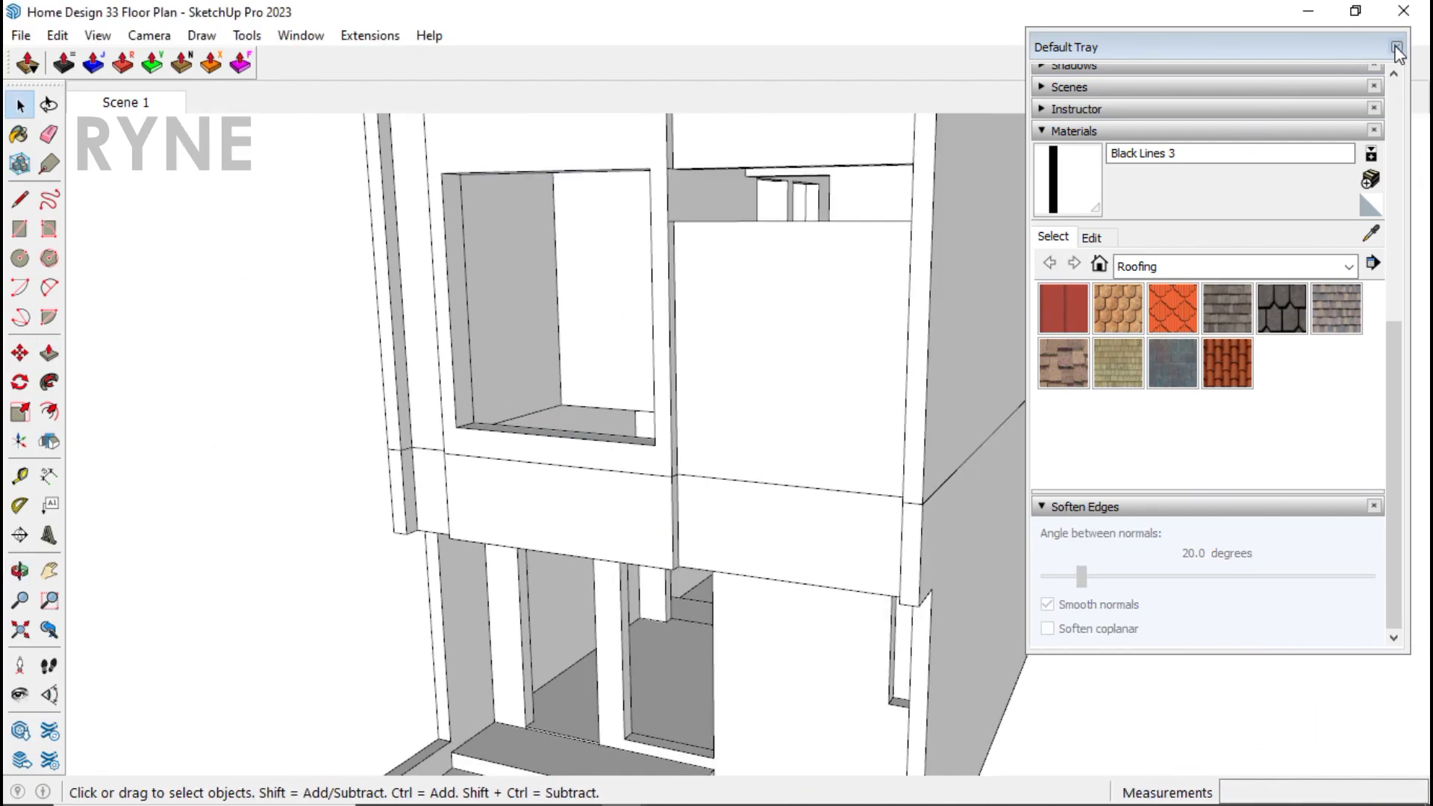
Step: Close the Default Tray and draw lines along the outer top edges of the taller room's front and long side walls
{"action": "left_click", "coordinate": [1397, 48]}
{"action": "scroll", "coordinate": [814, 403], "scroll_direction": "down", "scroll_amount": 3}
{"action": "middle_click_drag", "start_coordinate": [832, 378], "coordinate": [584, 303]}
{"action": "scroll", "coordinate": [583, 303], "scroll_direction": "up", "scroll_amount": 3}
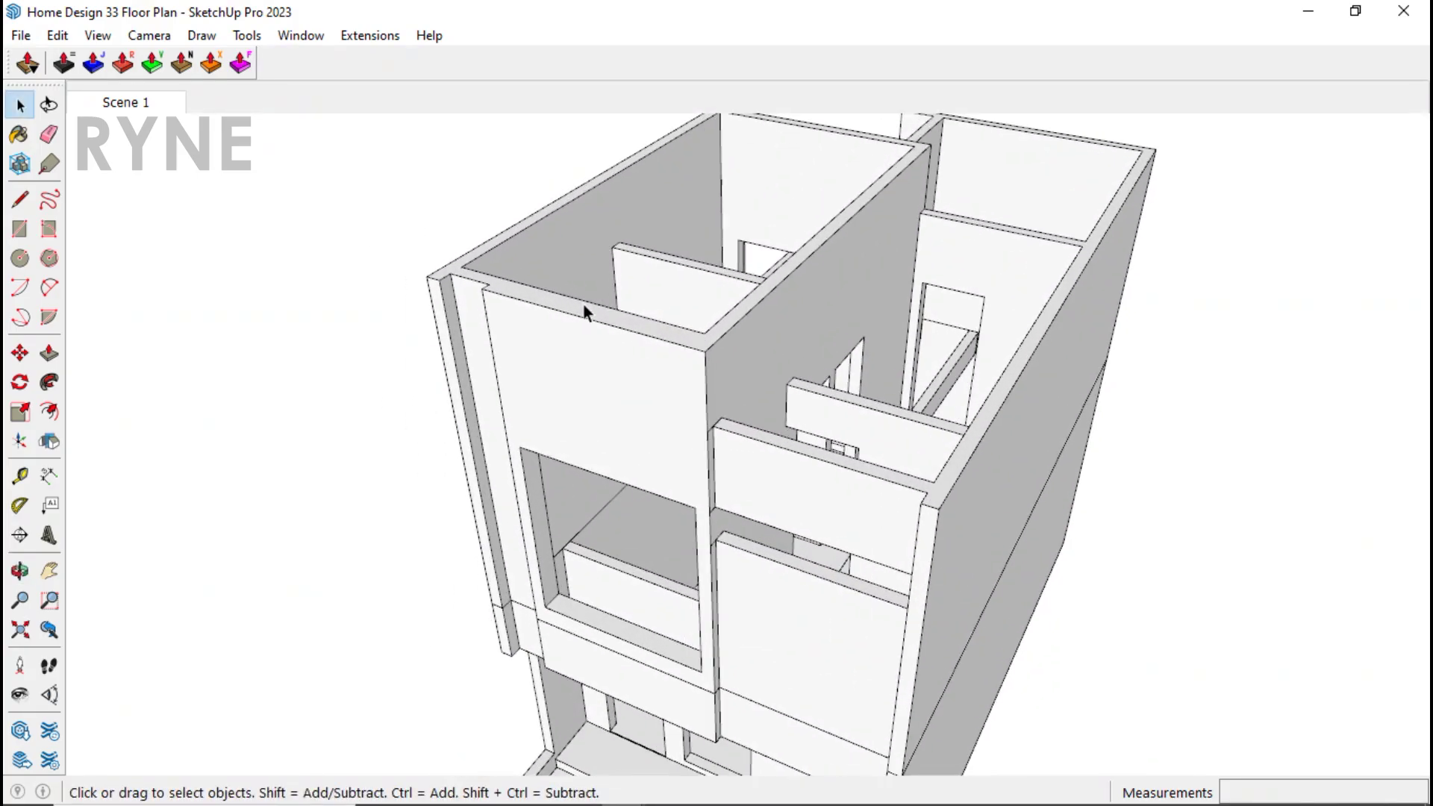
{"action": "scroll", "coordinate": [584, 303], "scroll_direction": "up", "scroll_amount": 1}
{"action": "key", "text": "l"}
{"action": "left_click", "coordinate": [470, 287]}
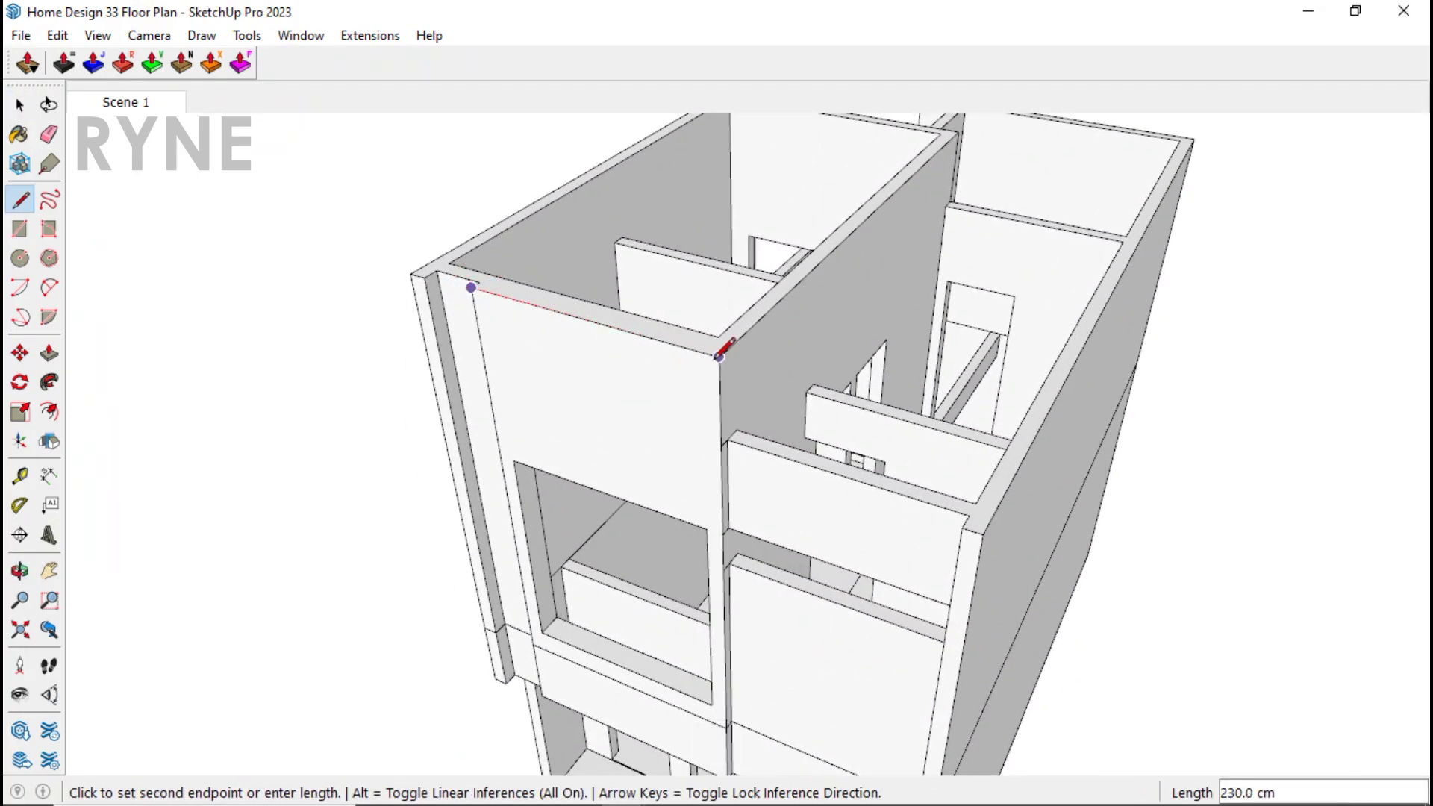
{"action": "scroll", "coordinate": [720, 356], "scroll_direction": "down", "scroll_amount": 2}
{"action": "middle_click_drag", "start_coordinate": [836, 422], "coordinate": [712, 384]}
{"action": "left_click", "coordinate": [804, 309]}
{"action": "middle_click_drag", "start_coordinate": [804, 309], "coordinate": [758, 209]}
Step: Select the taller room's three drawn top edges and offset them outward for the roof eave
{"action": "key", "text": "space"}
{"action": "left_click", "coordinate": [757, 252]}
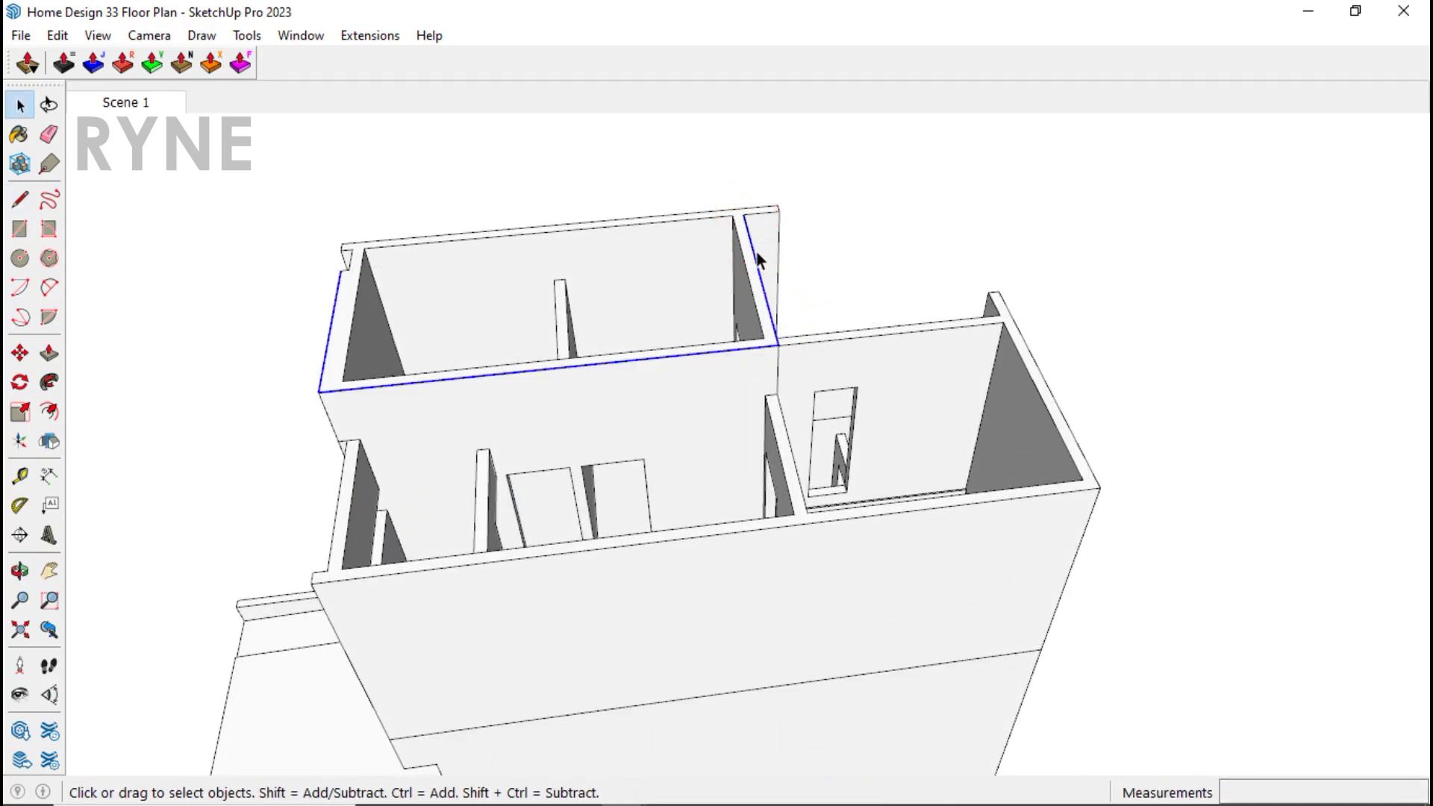
{"action": "scroll", "coordinate": [758, 255], "scroll_direction": "up", "scroll_amount": 2}
{"action": "key", "text": "f"}
{"action": "left_click", "coordinate": [739, 206]}
{"action": "key", "text": "space"}
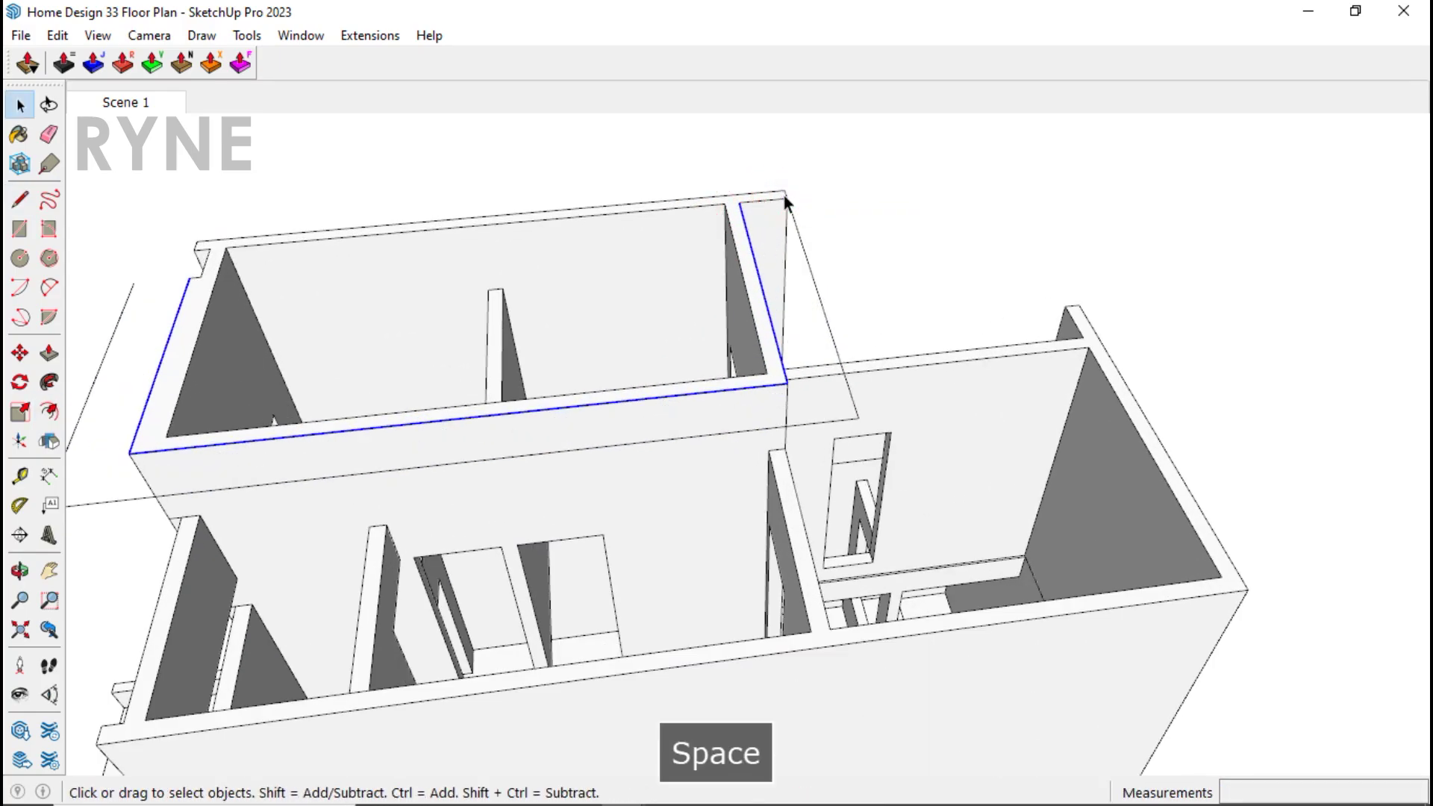
Step: Close both ends of the offset outline with lines and Push/Pull the eave face down 15 cm
{"action": "key", "text": "l"}
{"action": "left_click", "coordinate": [786, 198]}
{"action": "middle_click_drag", "start_coordinate": [766, 301], "coordinate": [585, 341]}
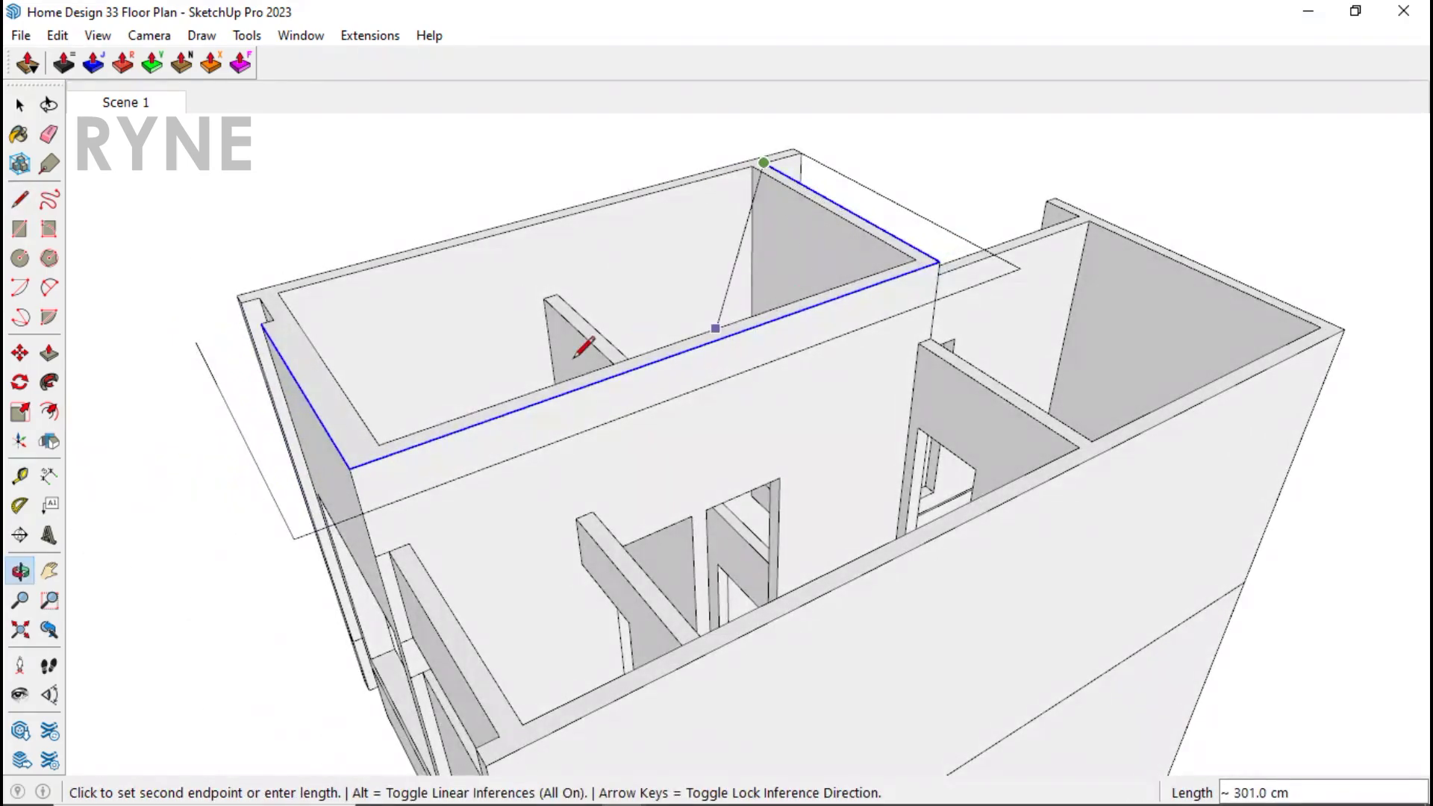
{"action": "key", "text": "Escape"}
{"action": "left_click", "coordinate": [195, 341]}
{"action": "key", "text": "space"}
{"action": "middle_click_drag", "start_coordinate": [199, 340], "coordinate": [337, 370]}
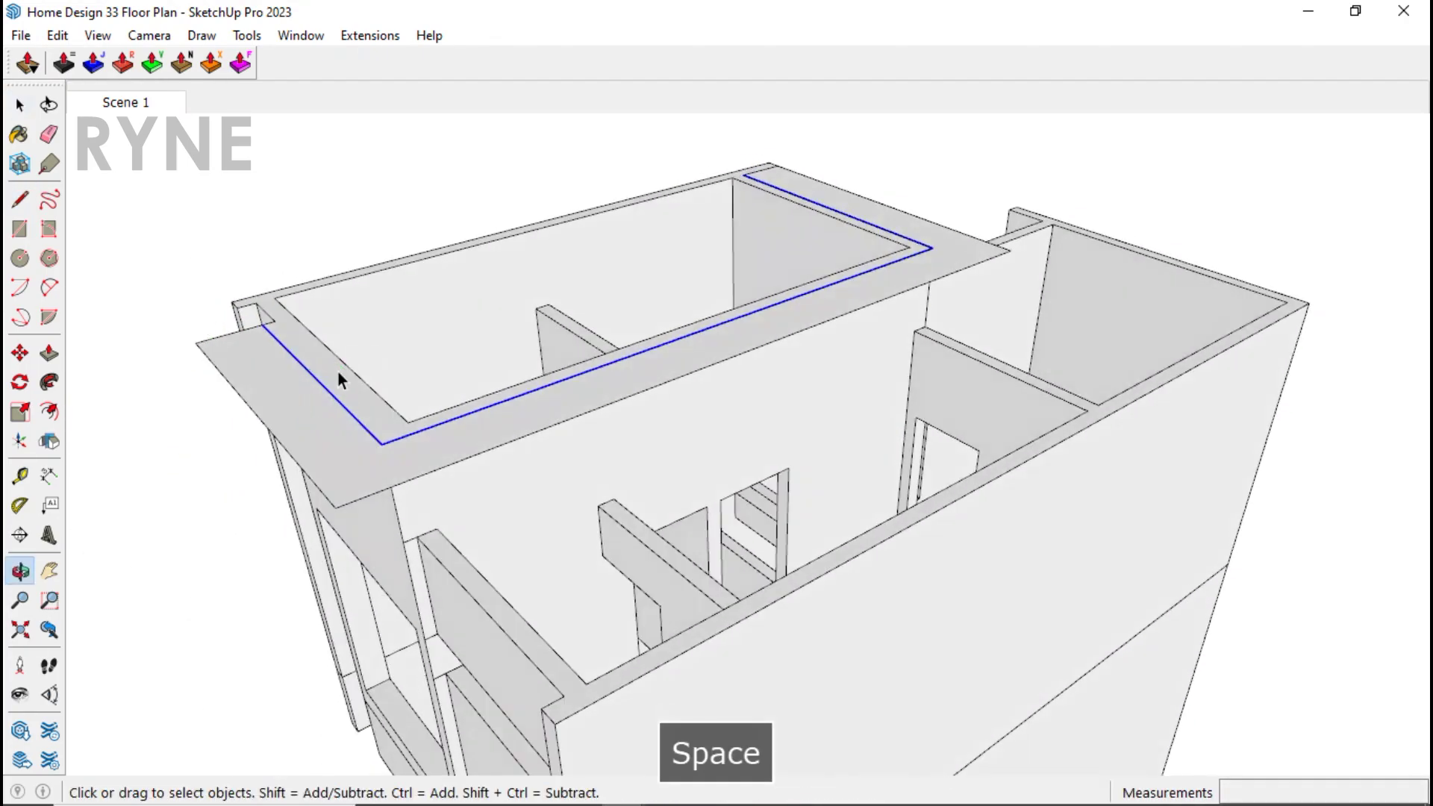
{"action": "key", "text": "p"}
{"action": "left_click", "coordinate": [338, 371]}
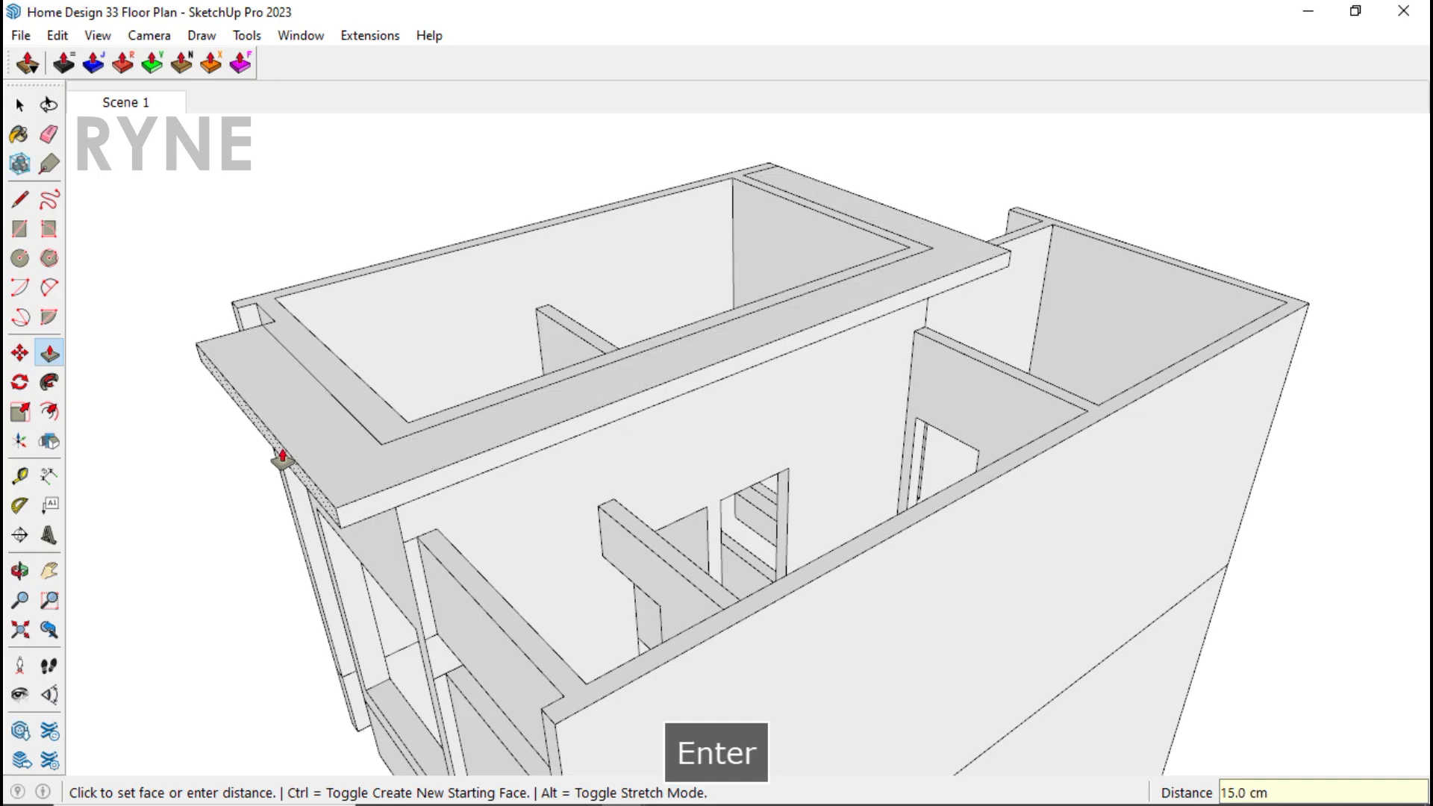
Step: Undo the oversized front extension and Push/Pull the eave's front face outward 50 cm
{"action": "key", "text": "Return"}
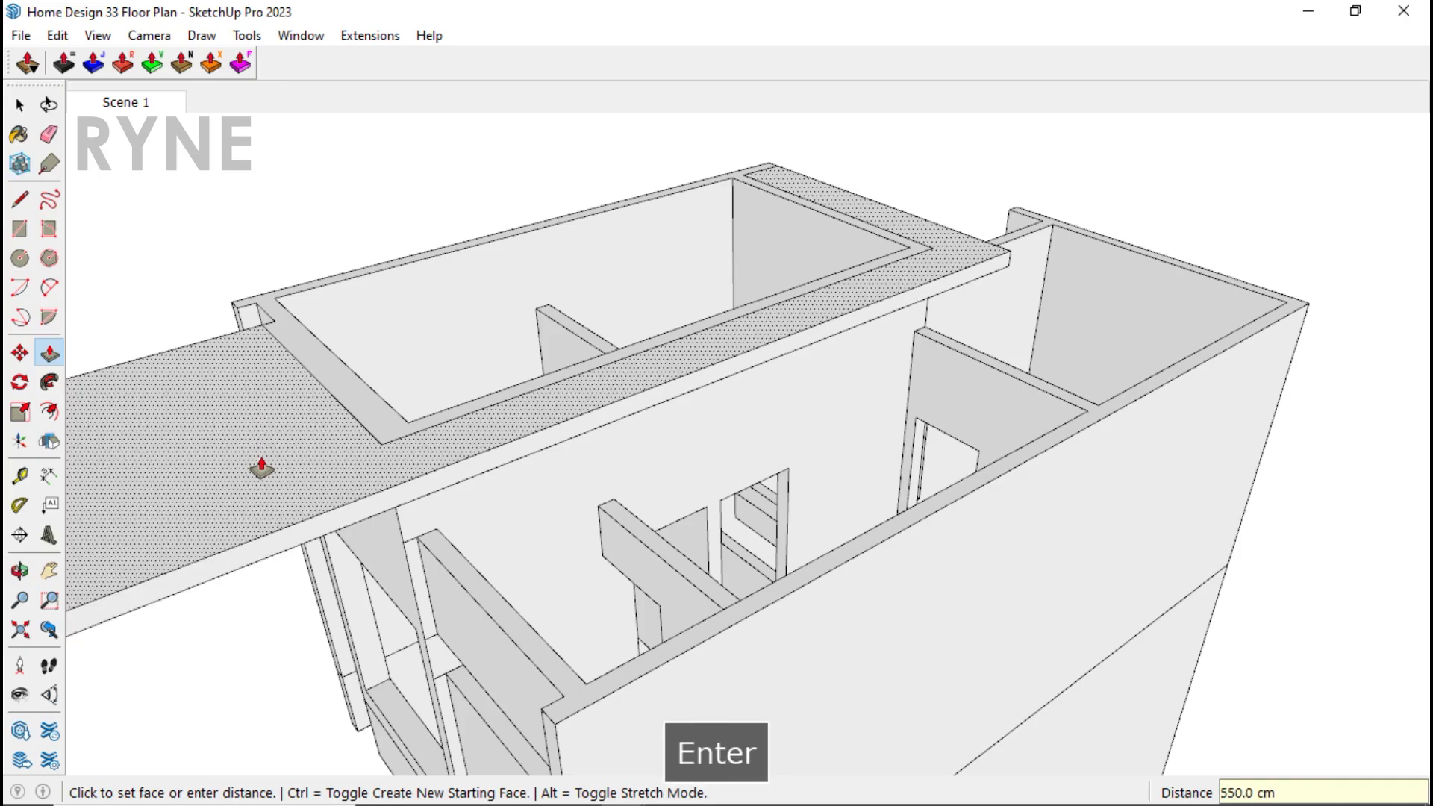
{"action": "key", "text": "ctrl+z"}
{"action": "left_click", "coordinate": [321, 489]}
{"action": "type", "text": "50"}
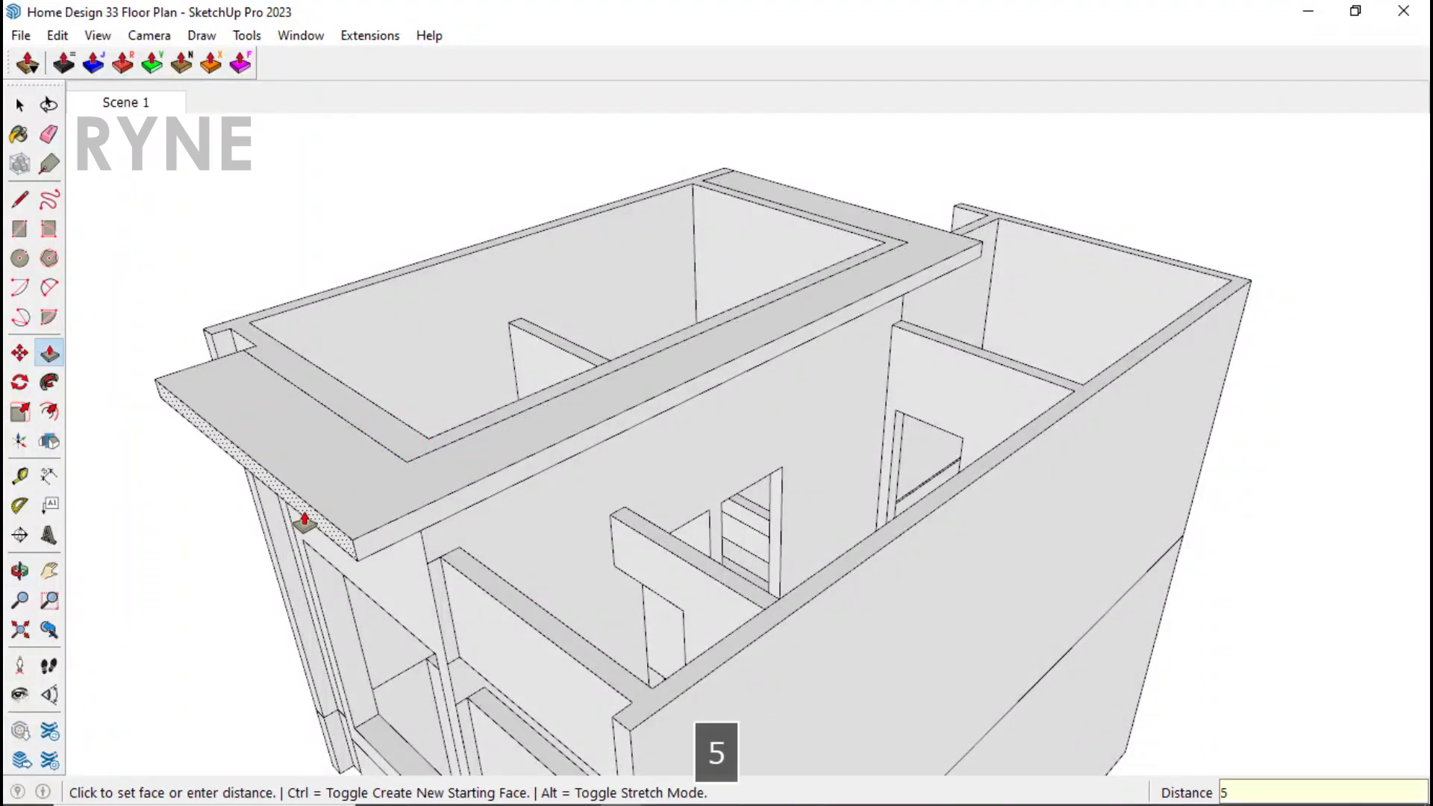
{"action": "key", "text": "Return"}
{"action": "key", "text": "space"}
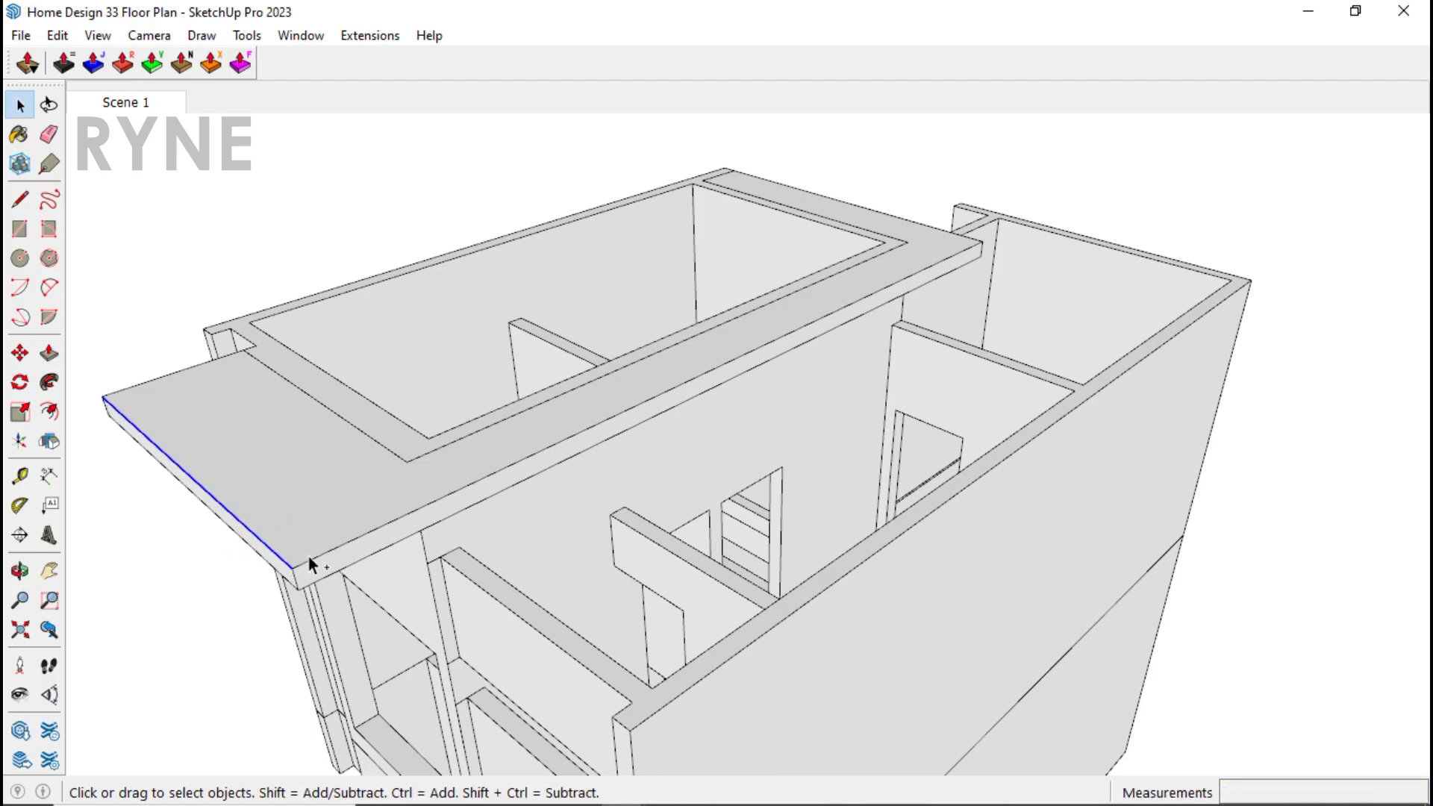
Step: Offset the eave's outer top edges inward and Push/Pull the inner face down to leave a raised rim
{"action": "left_click", "coordinate": [173, 370], "text": "ctrl"}
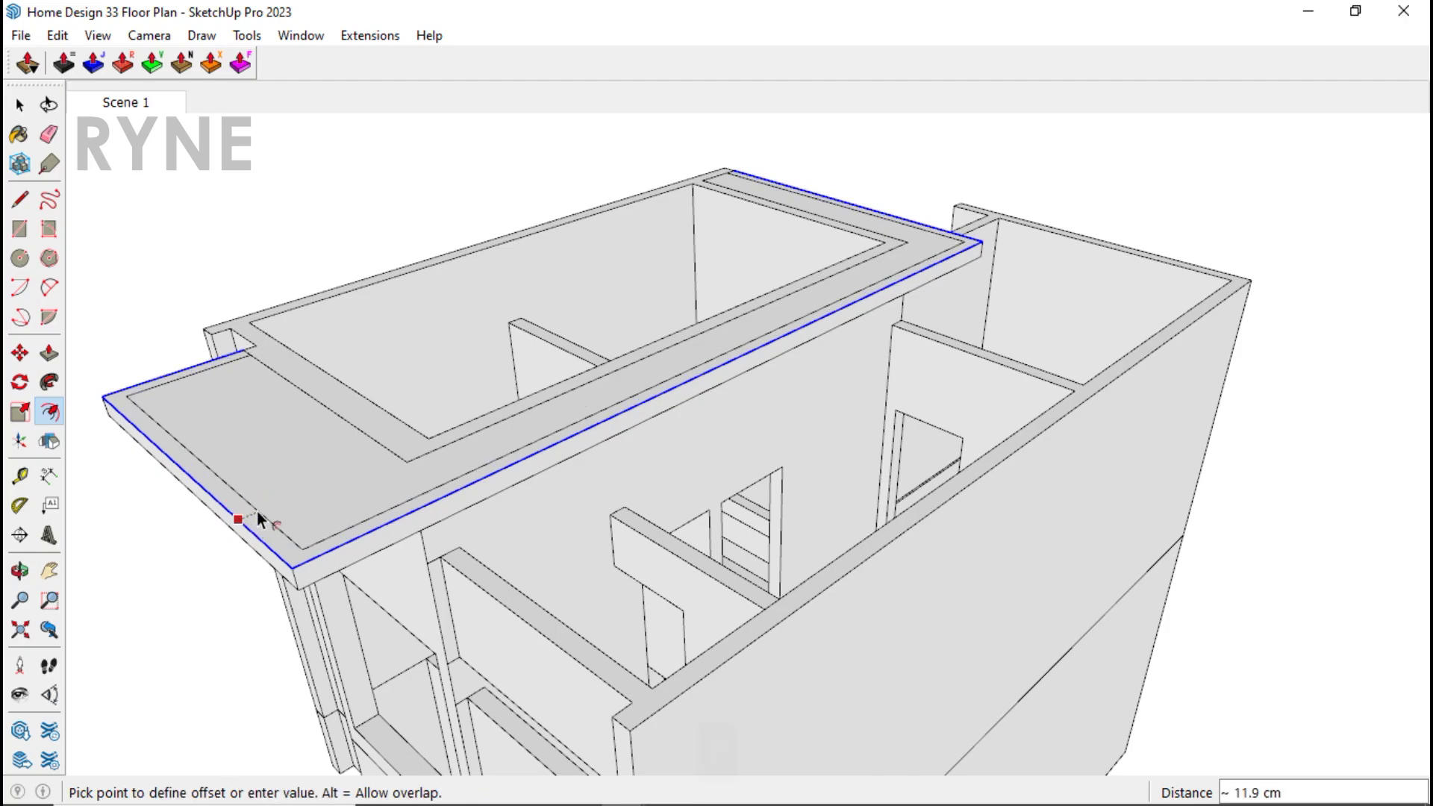
{"action": "type", "text": "5"}
{"action": "key", "text": "Return"}
{"action": "key", "text": "space"}
{"action": "key", "text": "p"}
{"action": "left_click", "coordinate": [295, 498]}
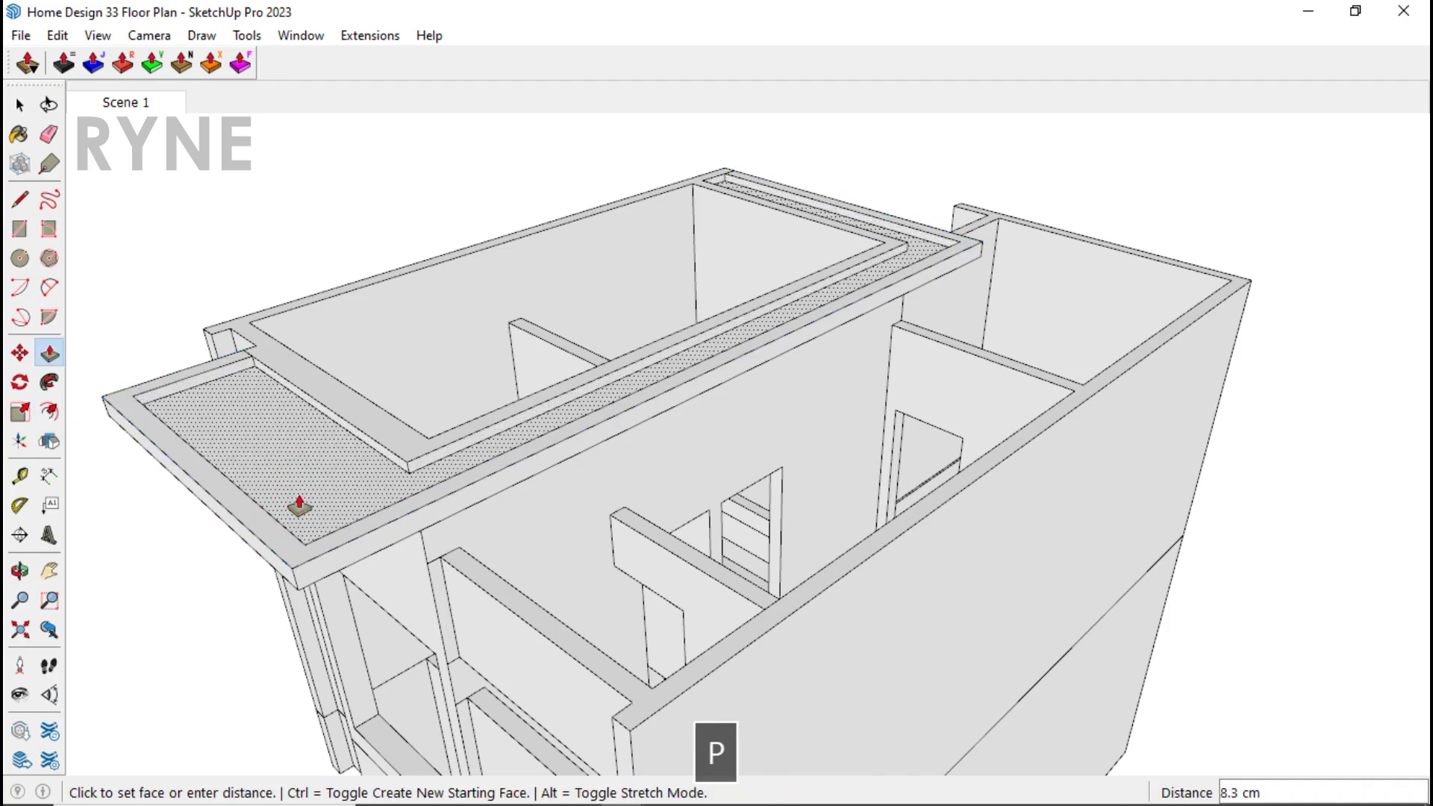
{"action": "key", "text": "Return"}
Step: Select all the eave's connected geometry and make it a group
{"action": "key", "text": "space"}
{"action": "triple_click", "coordinate": [298, 495]}
{"action": "right_click", "coordinate": [298, 496]}
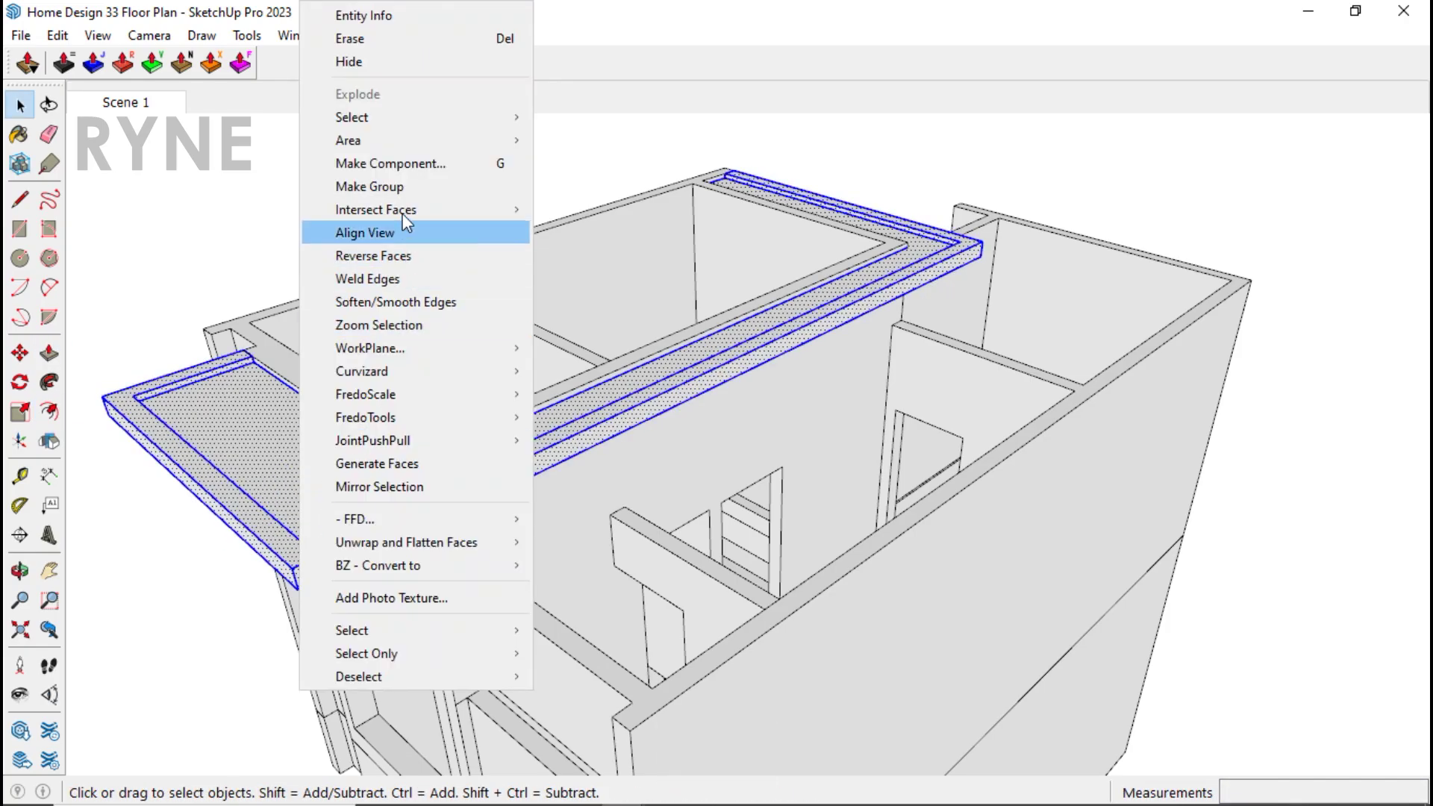
{"action": "left_click", "coordinate": [448, 187]}
{"action": "middle_click_drag", "start_coordinate": [672, 355], "coordinate": [751, 214]}
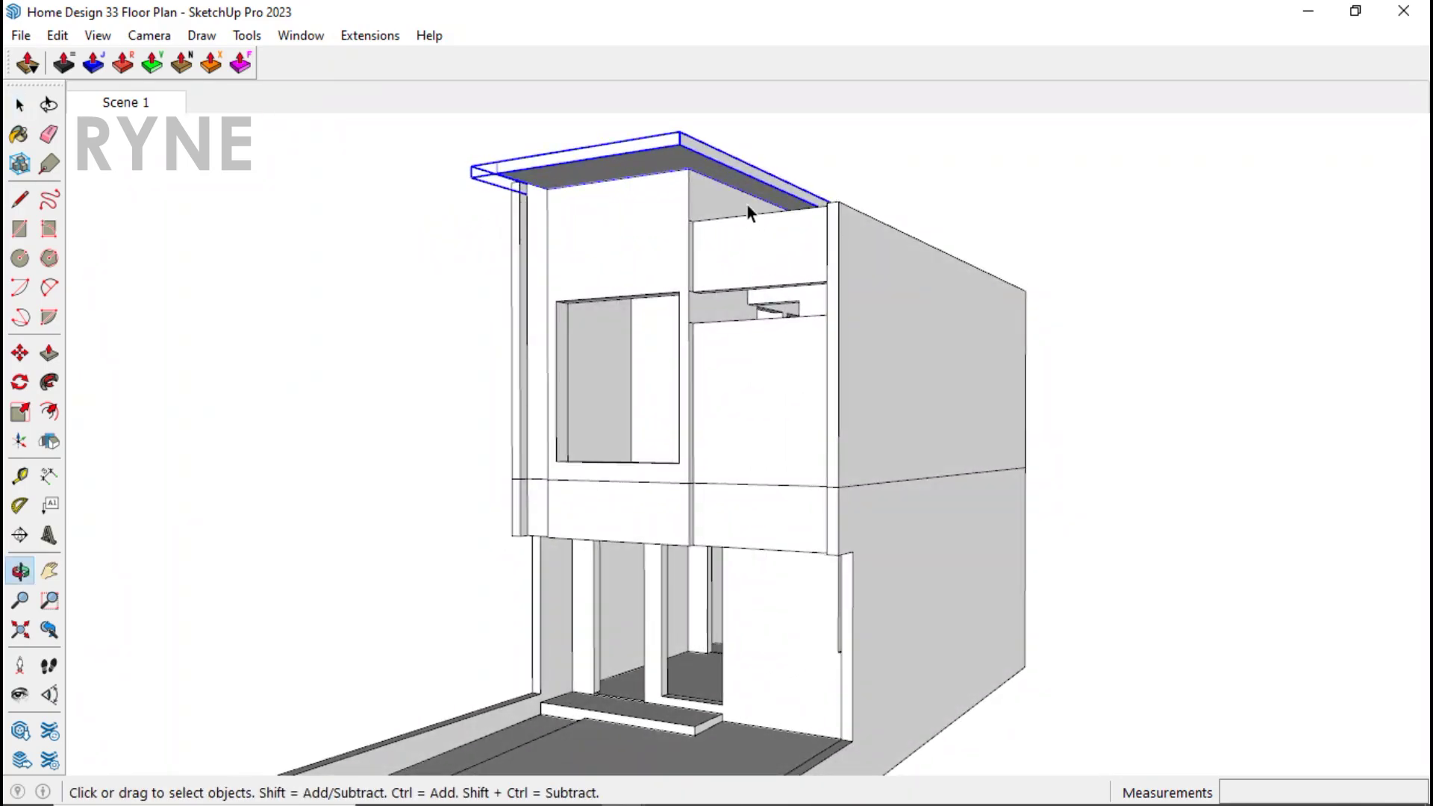
{"action": "left_click", "coordinate": [778, 138]}
Step: Draw a rectangle between the inner wall corners to cover the top of the lower front room
{"action": "middle_click_drag", "start_coordinate": [778, 139], "coordinate": [614, 482]}
{"action": "left_click", "coordinate": [514, 466]}
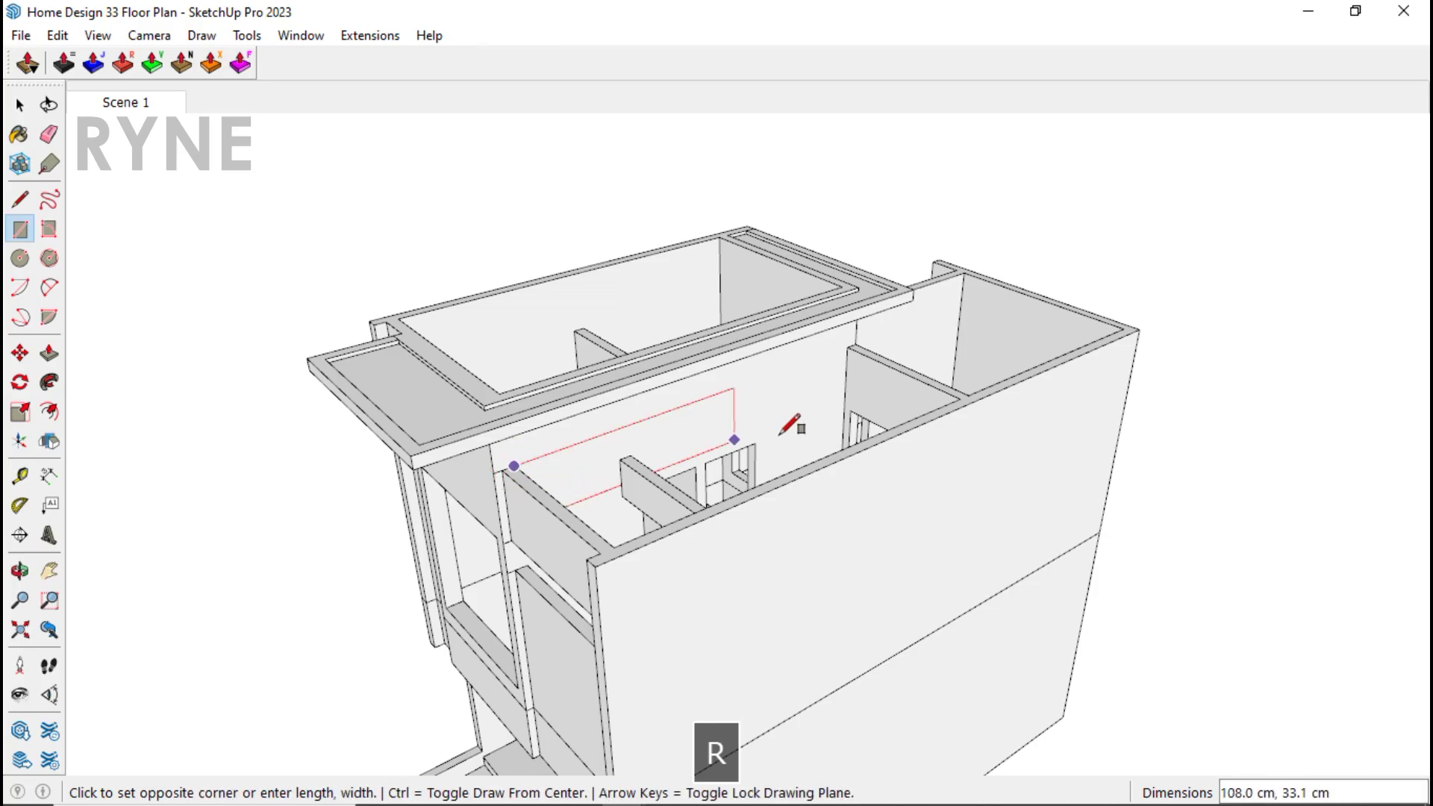
{"action": "left_click", "coordinate": [961, 399]}
{"action": "key", "text": "space"}
Step: Slope the front room's roof face by moving its outer long edge vertically downward
{"action": "left_click", "coordinate": [841, 410]}
{"action": "scroll", "coordinate": [841, 407], "scroll_direction": "up", "scroll_amount": 3}
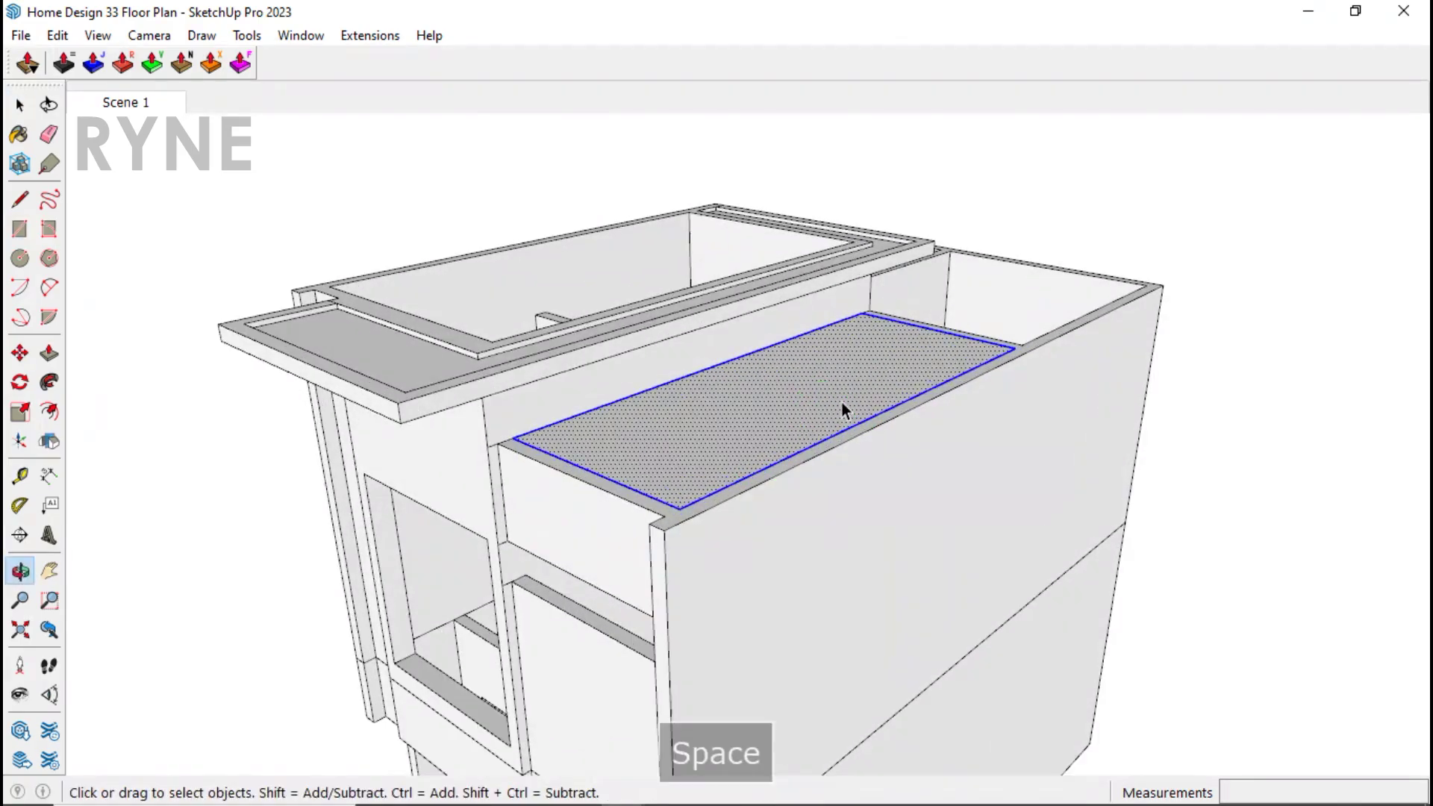
{"action": "left_click", "coordinate": [830, 447]}
{"action": "key", "text": "m"}
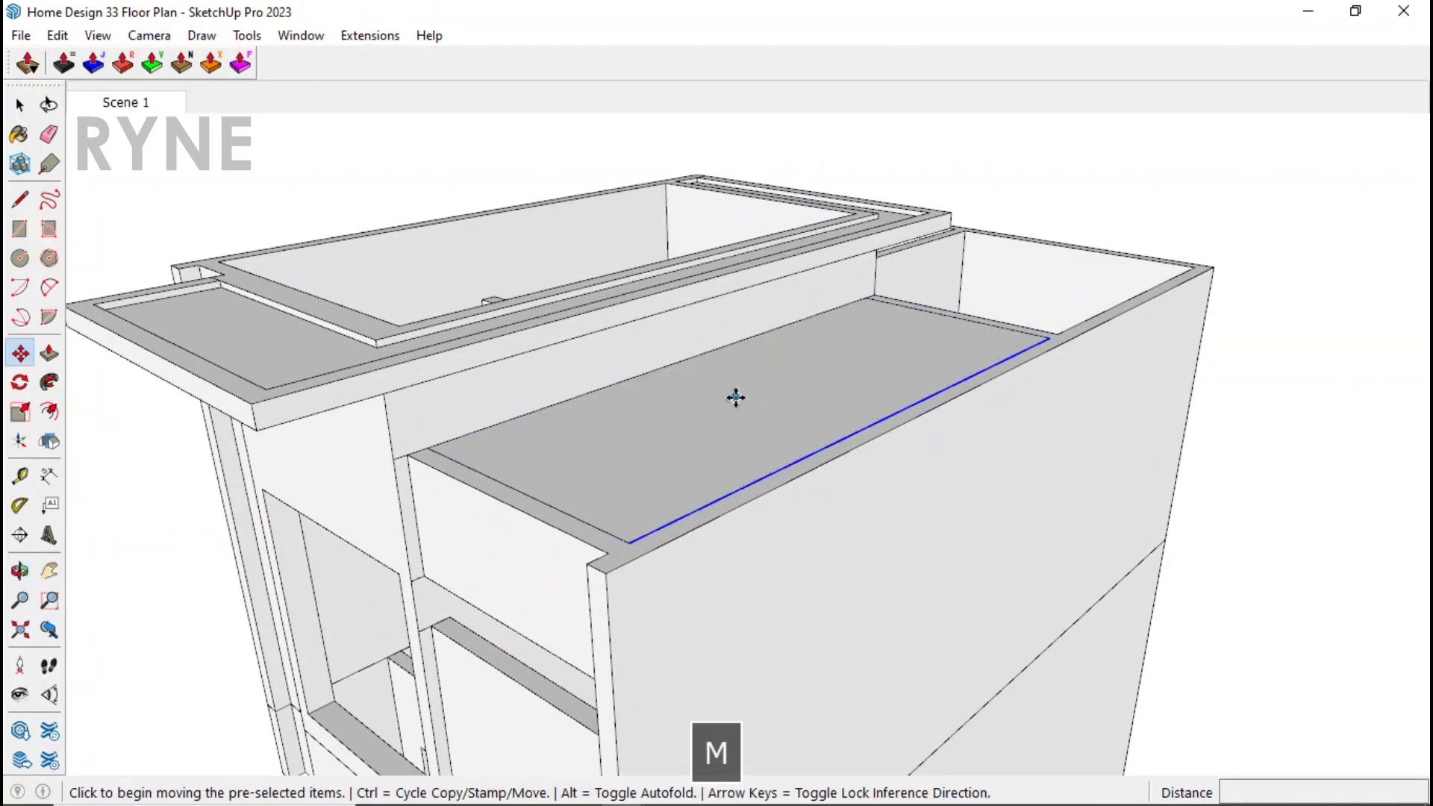
{"action": "left_click", "coordinate": [642, 329]}
{"action": "key", "text": "Up"}
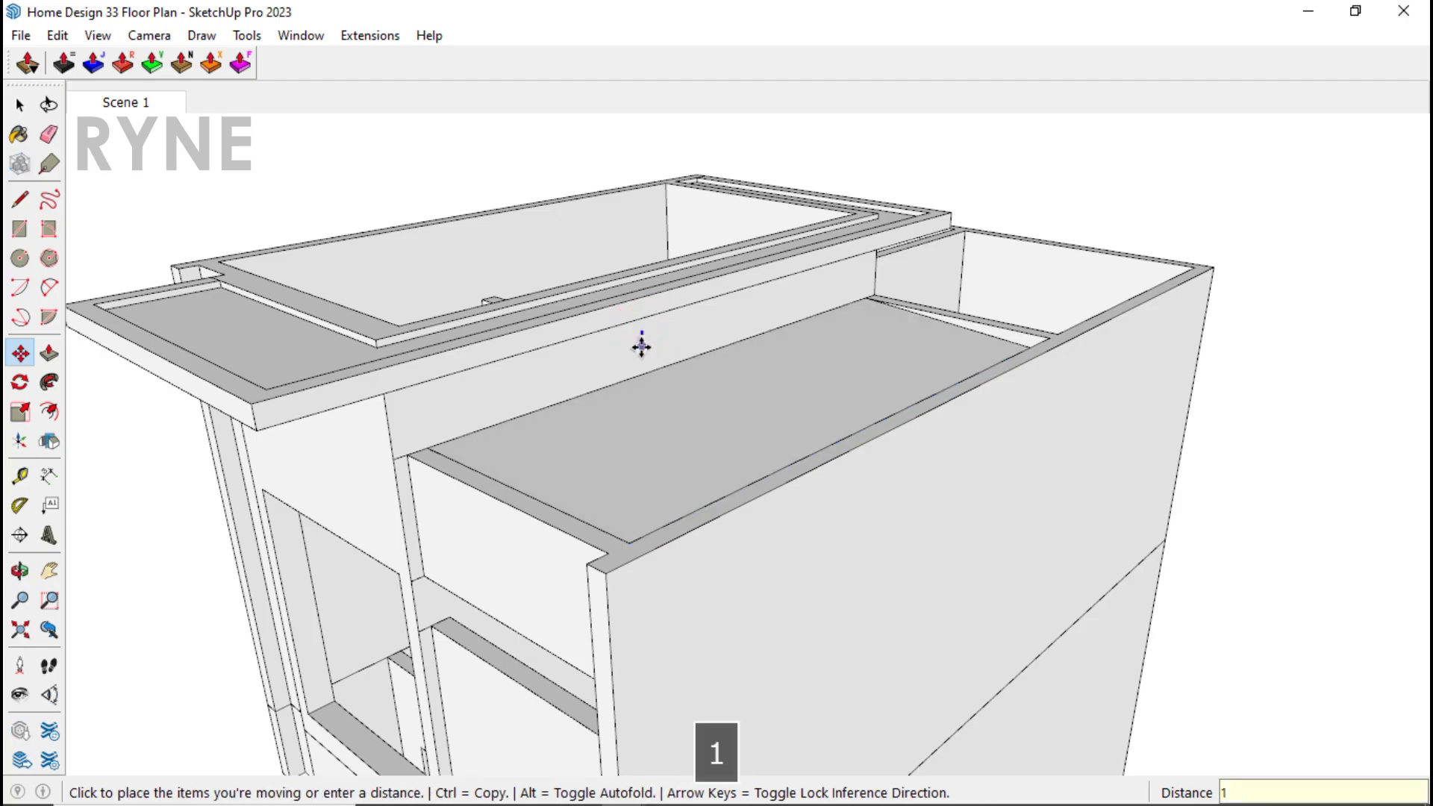
{"action": "key", "text": "Return"}
{"action": "key", "text": "space"}
Step: Move the sloped front roof face down 10 cm and make it a group
{"action": "left_click", "coordinate": [672, 390]}
{"action": "key", "text": "m"}
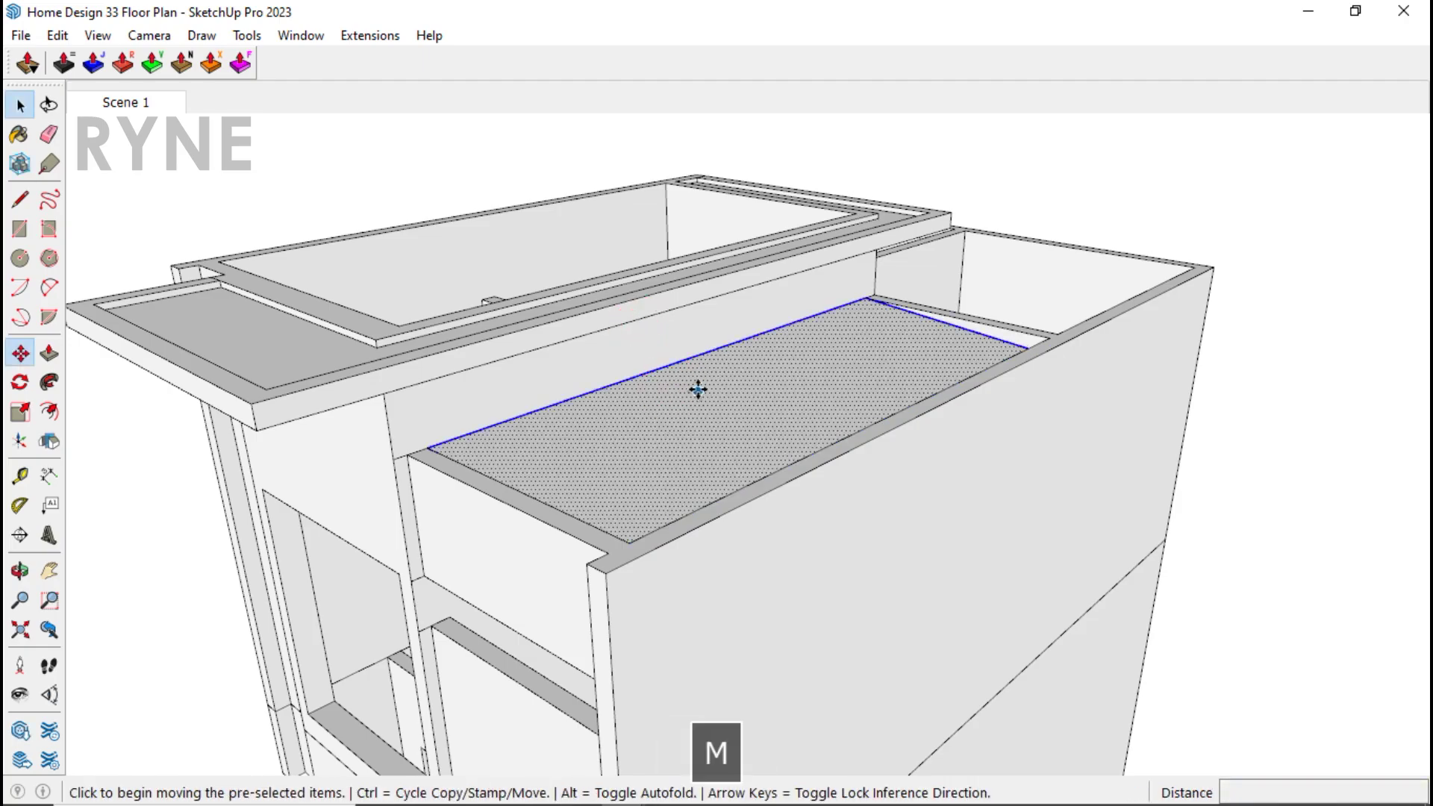
{"action": "left_click", "coordinate": [698, 389]}
{"action": "key", "text": "Up"}
{"action": "type", "text": "10"}
{"action": "key", "text": "Return"}
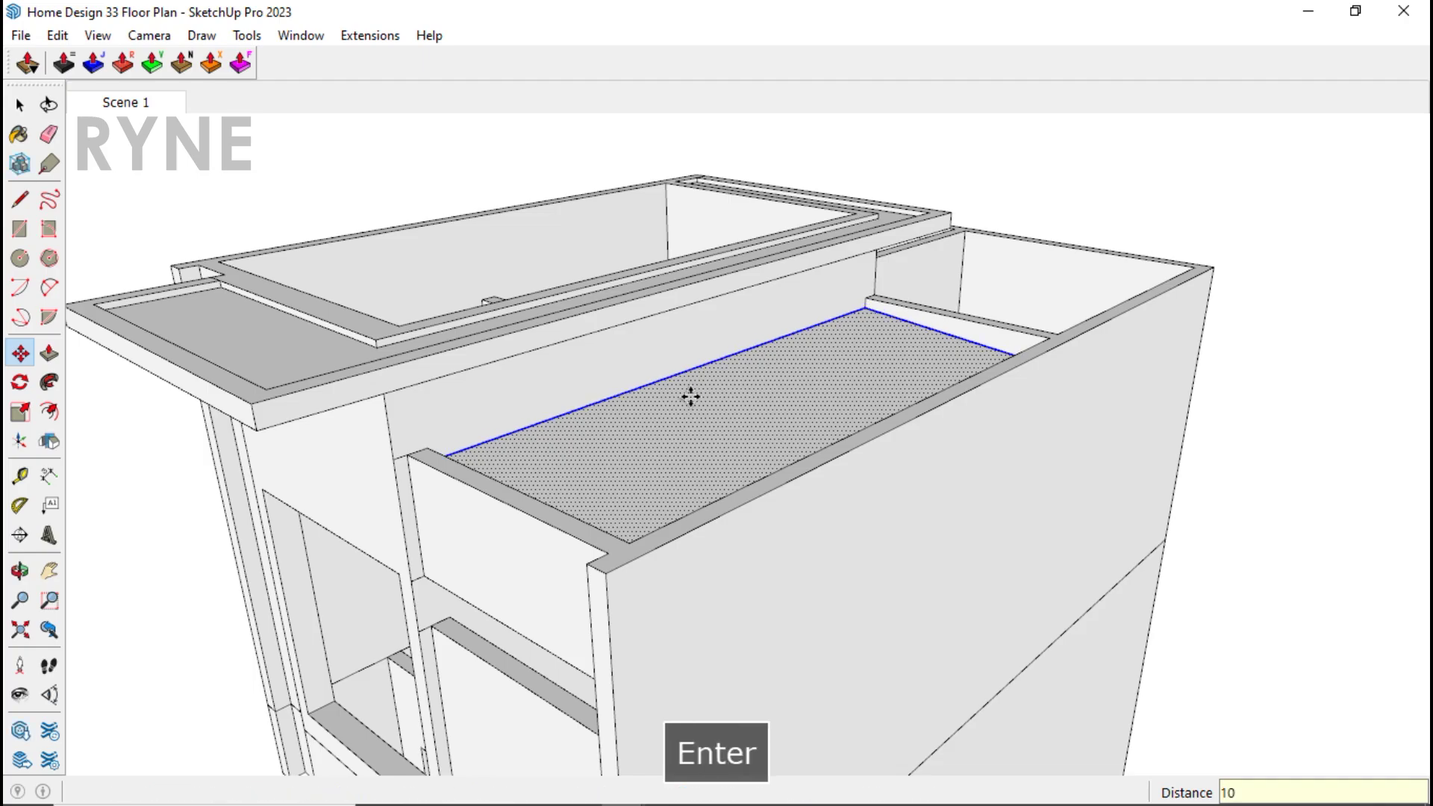
{"action": "right_click", "coordinate": [691, 393]}
{"action": "left_click", "coordinate": [767, 192]}
Step: Draw a rectangle between the inner wall corners to cover the top of the rear room
{"action": "middle_click_drag", "start_coordinate": [768, 192], "coordinate": [973, 281]}
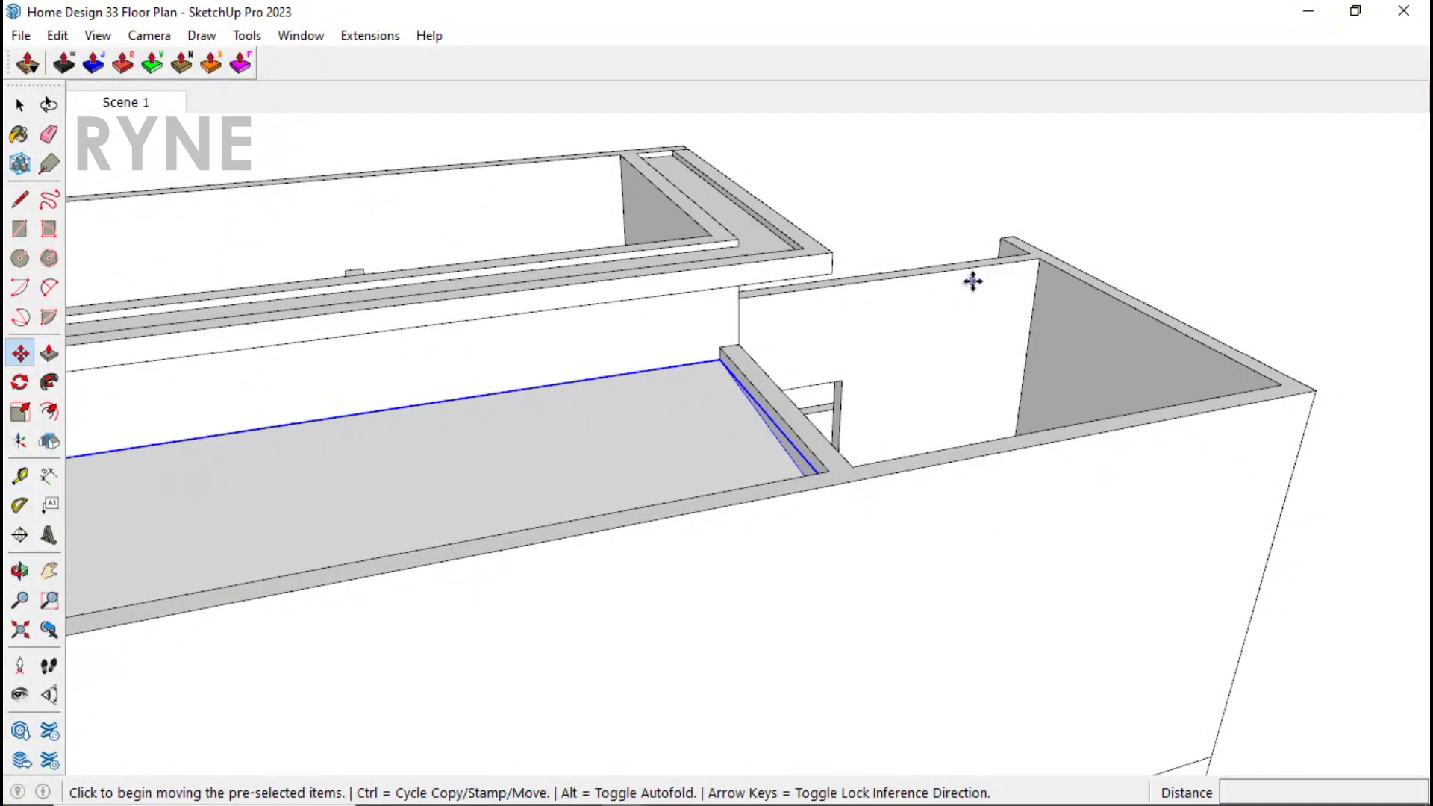
{"action": "key", "text": "r"}
{"action": "left_click", "coordinate": [1040, 258]}
{"action": "left_click", "coordinate": [851, 467]}
{"action": "key", "text": "space"}
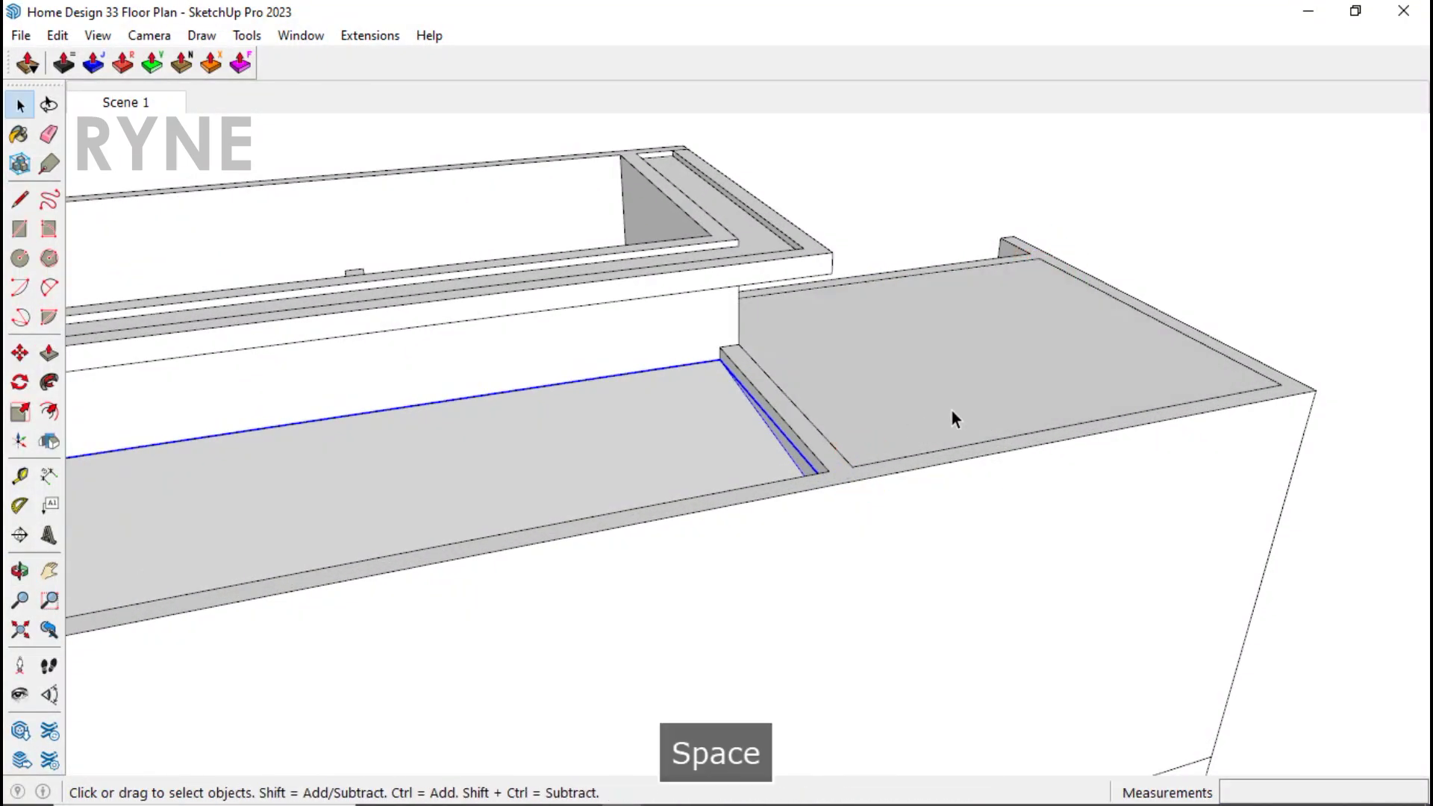
Step: Slope the rear room's roof face by moving its outer long edge down 15 cm
{"action": "left_click", "coordinate": [992, 441]}
{"action": "middle_click_drag", "start_coordinate": [992, 441], "coordinate": [1032, 416]}
{"action": "key", "text": "m"}
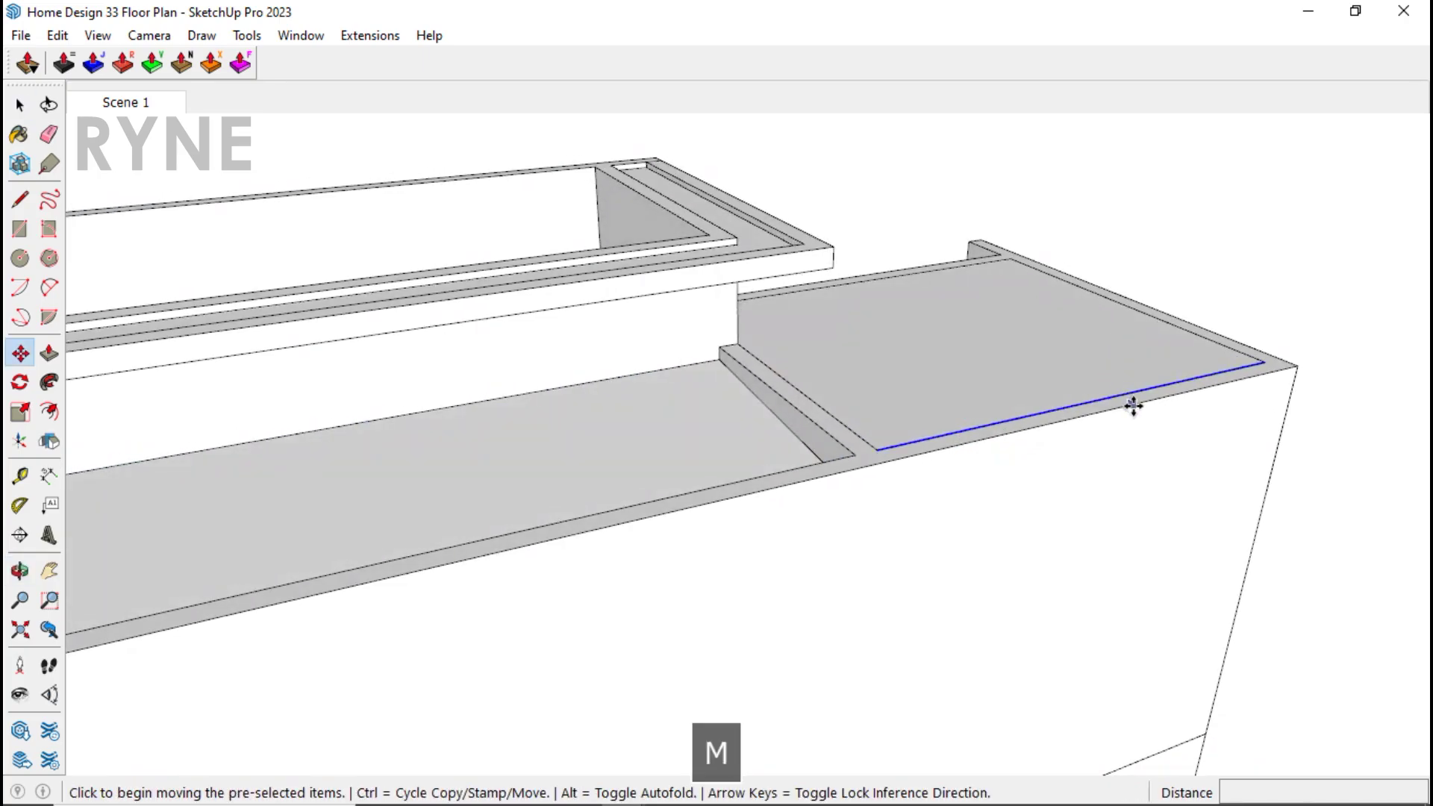
{"action": "left_click", "coordinate": [1130, 426]}
{"action": "key", "text": "Up"}
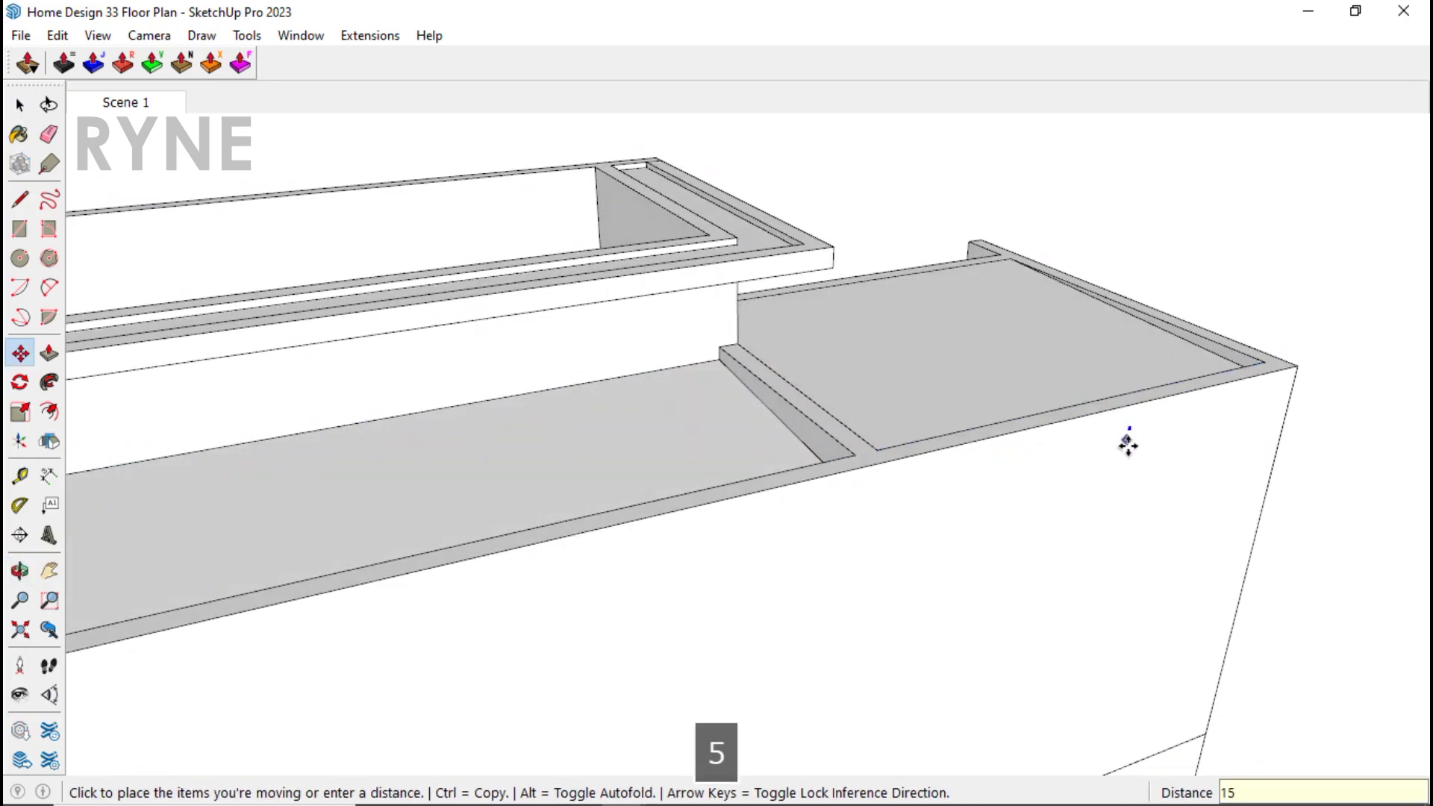
{"action": "key", "text": "Return"}
Step: Group the sloped rear roof face and move it down 10 cm, level with the front roof's lower corner
{"action": "middle_click_drag", "start_coordinate": [1126, 445], "coordinate": [989, 342]}
{"action": "key", "text": "space"}
{"action": "right_click", "coordinate": [990, 343]}
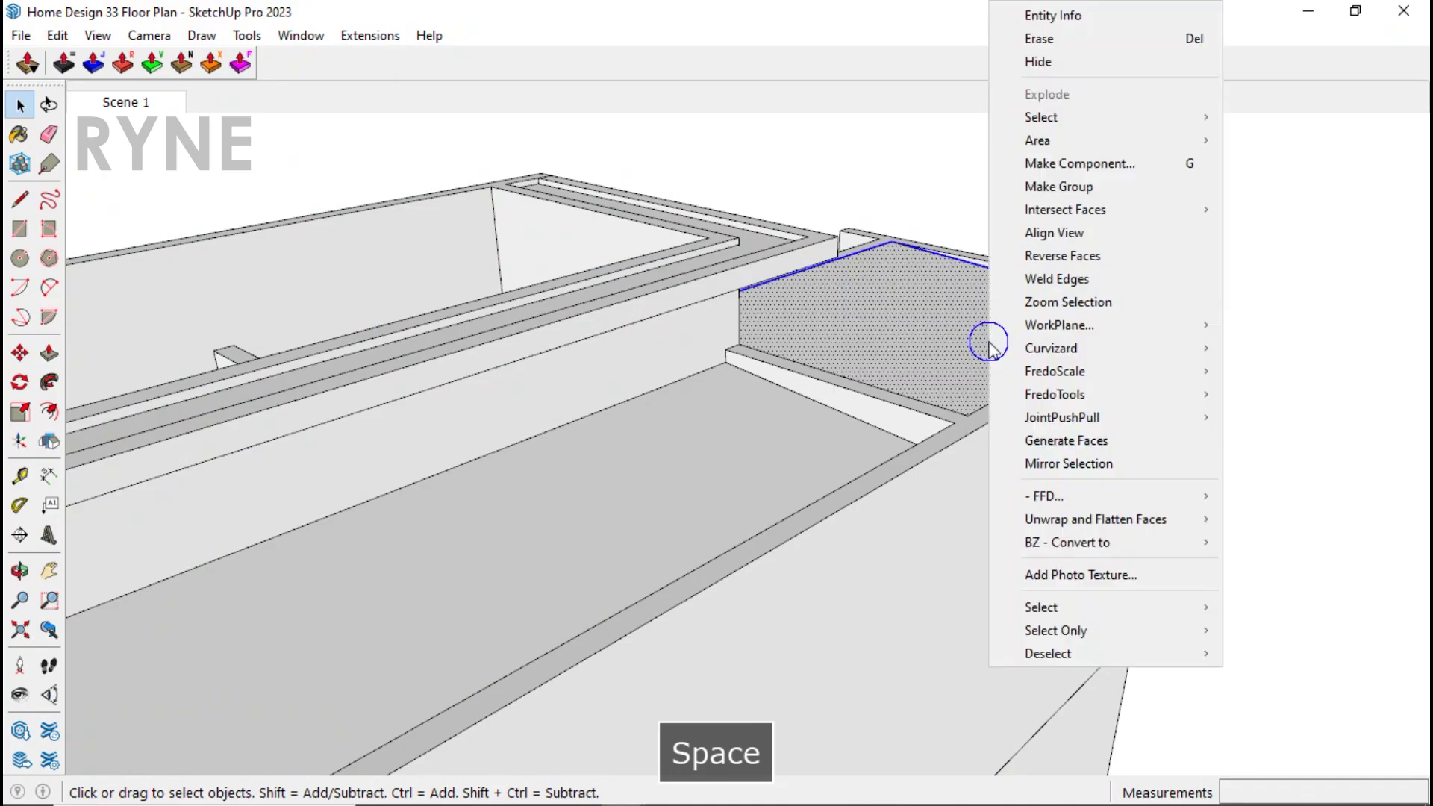
{"action": "left_click", "coordinate": [1068, 302]}
{"action": "middle_click_drag", "start_coordinate": [1046, 282], "coordinate": [1224, 368]}
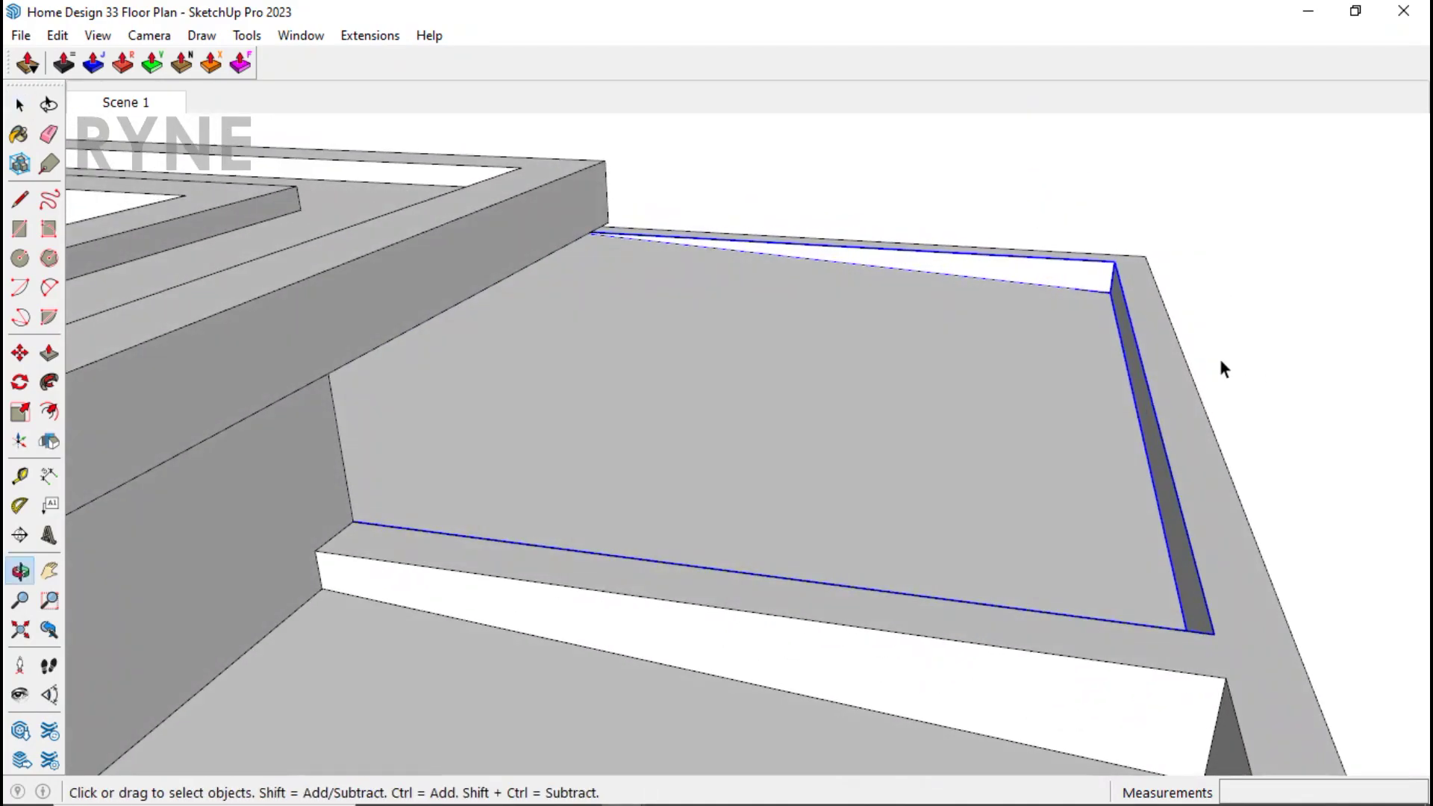
{"action": "key", "text": "m"}
{"action": "left_click", "coordinate": [1107, 291]}
{"action": "scroll", "coordinate": [1107, 291], "scroll_direction": "down", "scroll_amount": 3}
{"action": "key", "text": "Up"}
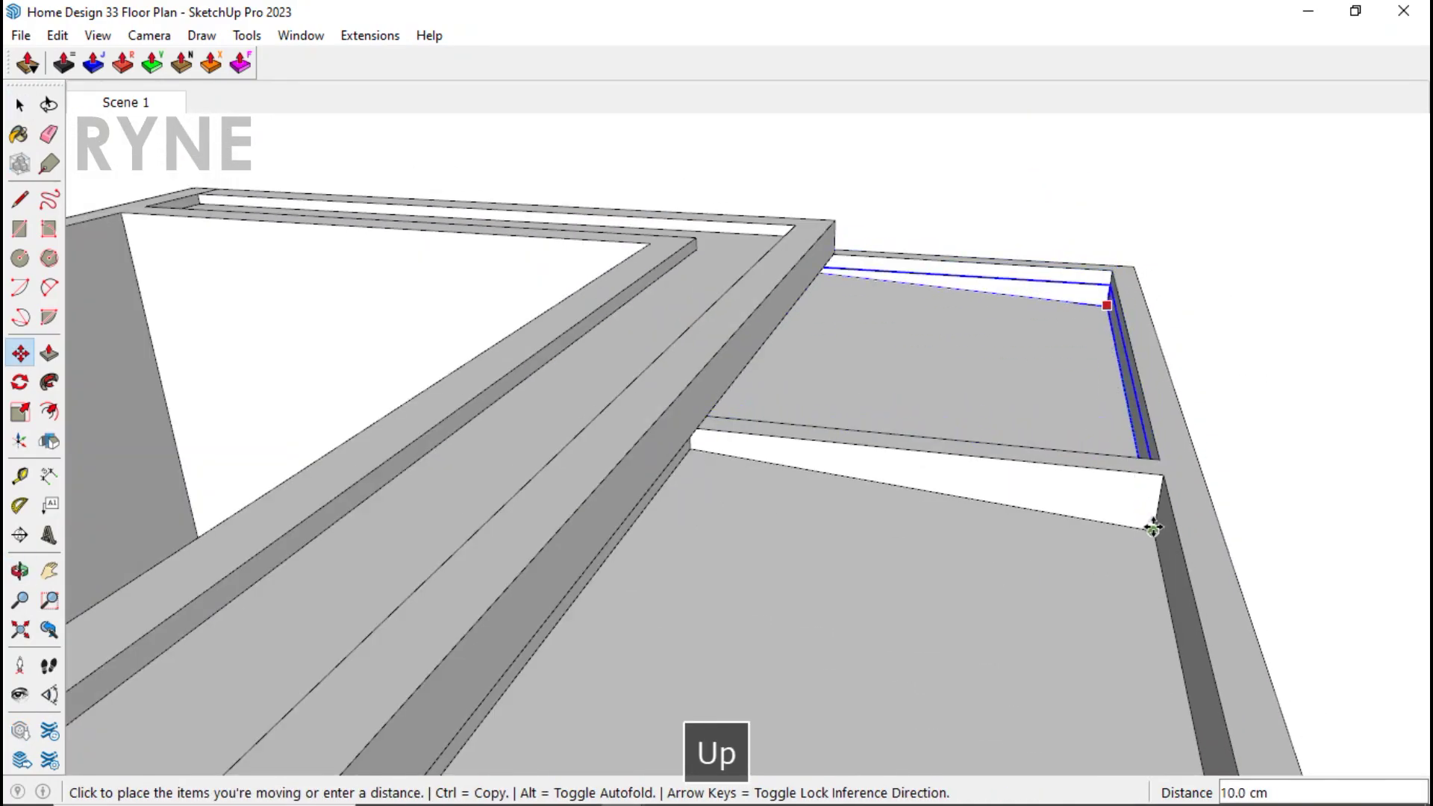
{"action": "key", "text": "space"}
Step: Draw a rectangle between the inner wall corners to cover the top of the taller upper volume
{"action": "middle_click_drag", "start_coordinate": [1110, 485], "coordinate": [836, 409]}
{"action": "key", "text": "r"}
{"action": "left_click", "coordinate": [591, 336]}
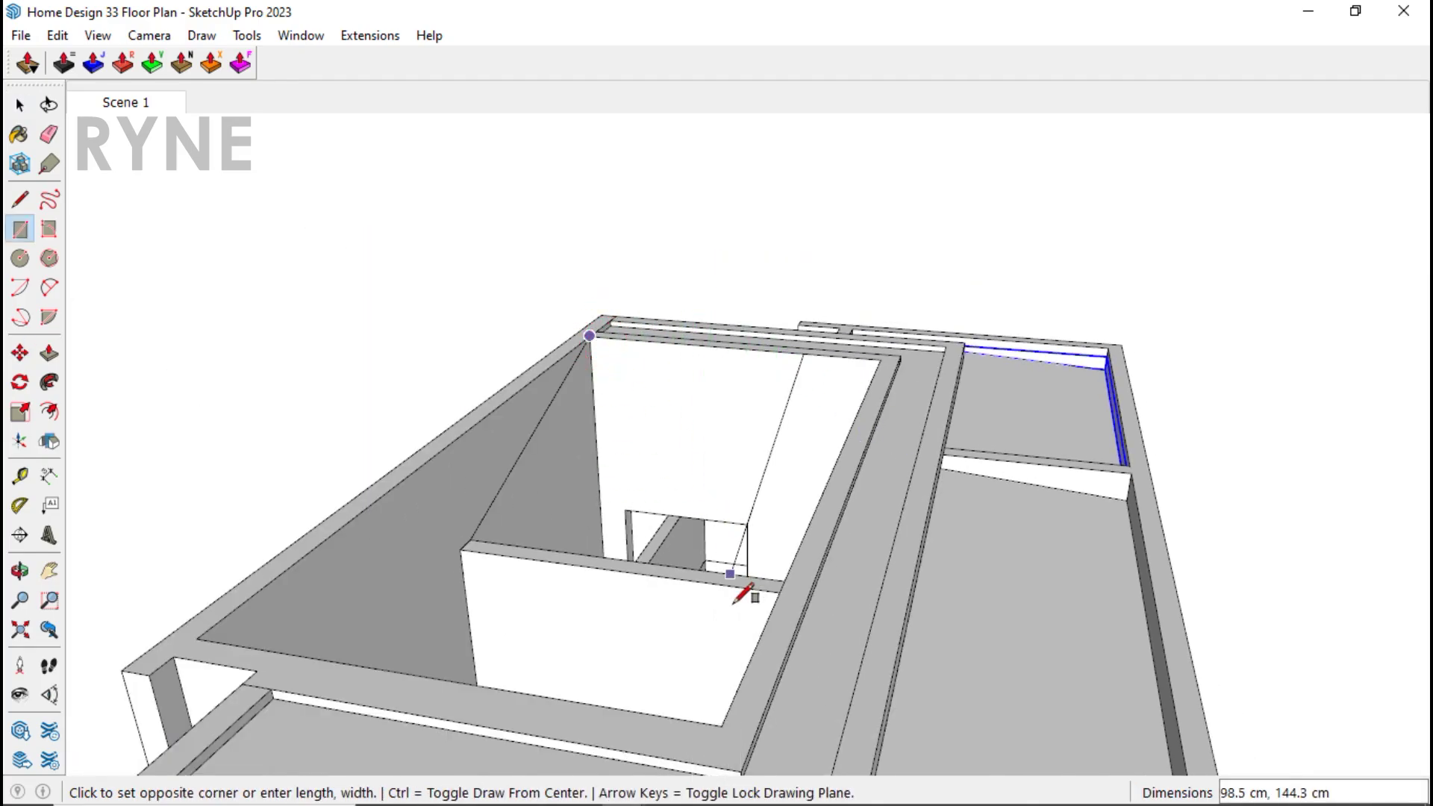
{"action": "left_click", "coordinate": [722, 726]}
{"action": "key", "text": "space"}
Step: Slope the upper volume's new roof face by moving its outer long edge down 15 cm
{"action": "left_click", "coordinate": [452, 443]}
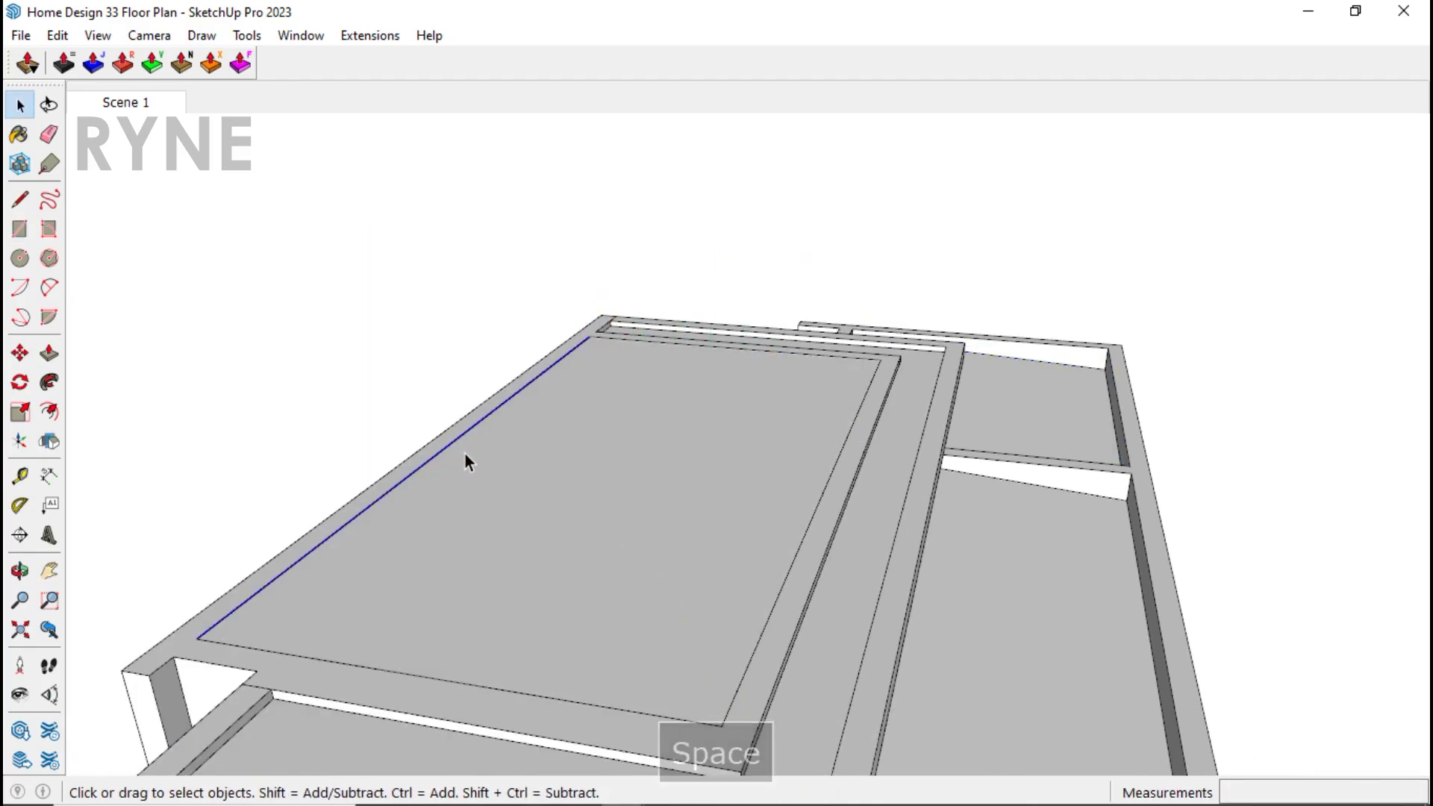
{"action": "key", "text": "m"}
{"action": "middle_click_drag", "start_coordinate": [558, 468], "coordinate": [492, 501]}
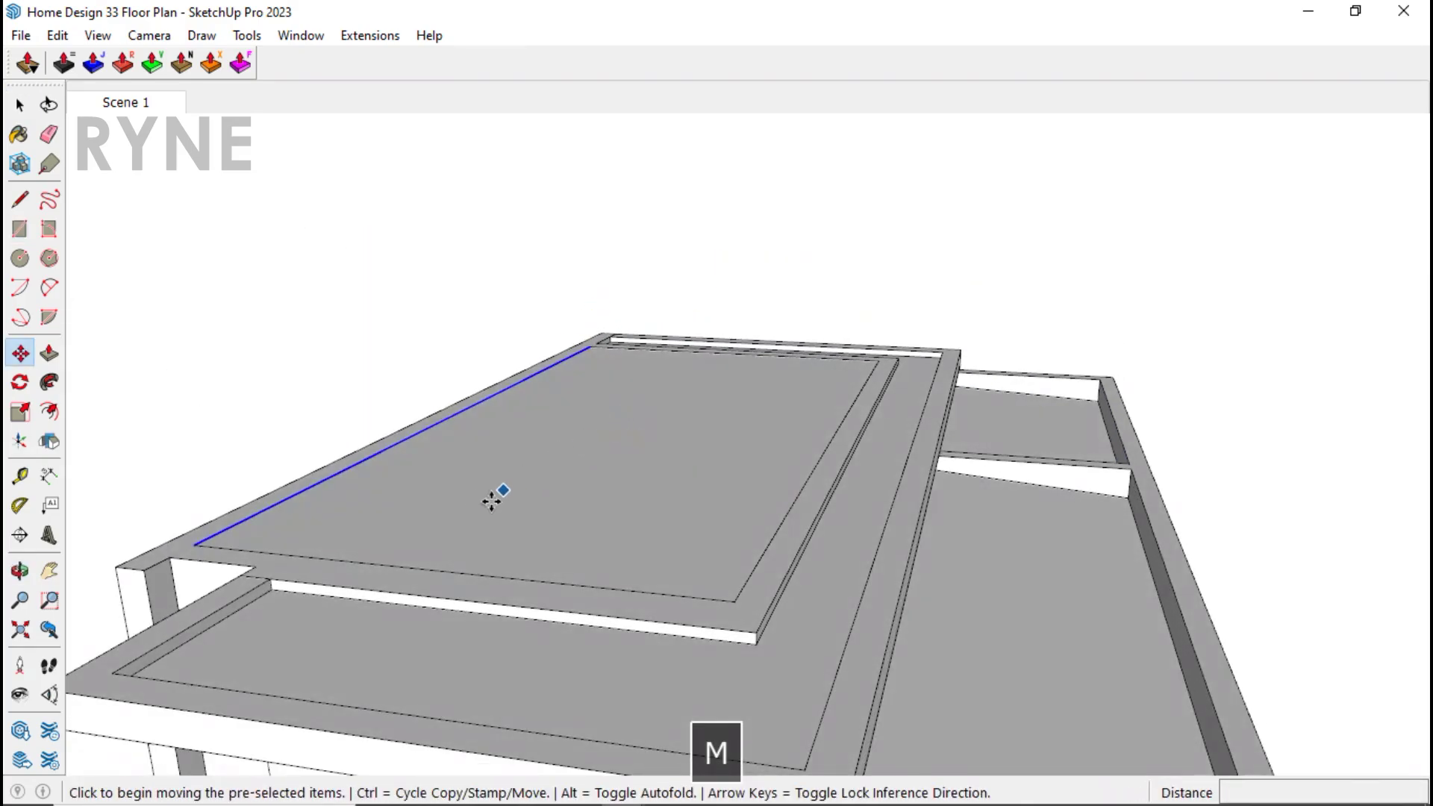
{"action": "left_click", "coordinate": [547, 367]}
{"action": "key", "text": "Up"}
{"action": "type", "text": "15"}
{"action": "key", "text": "Return"}
{"action": "key", "text": "space"}
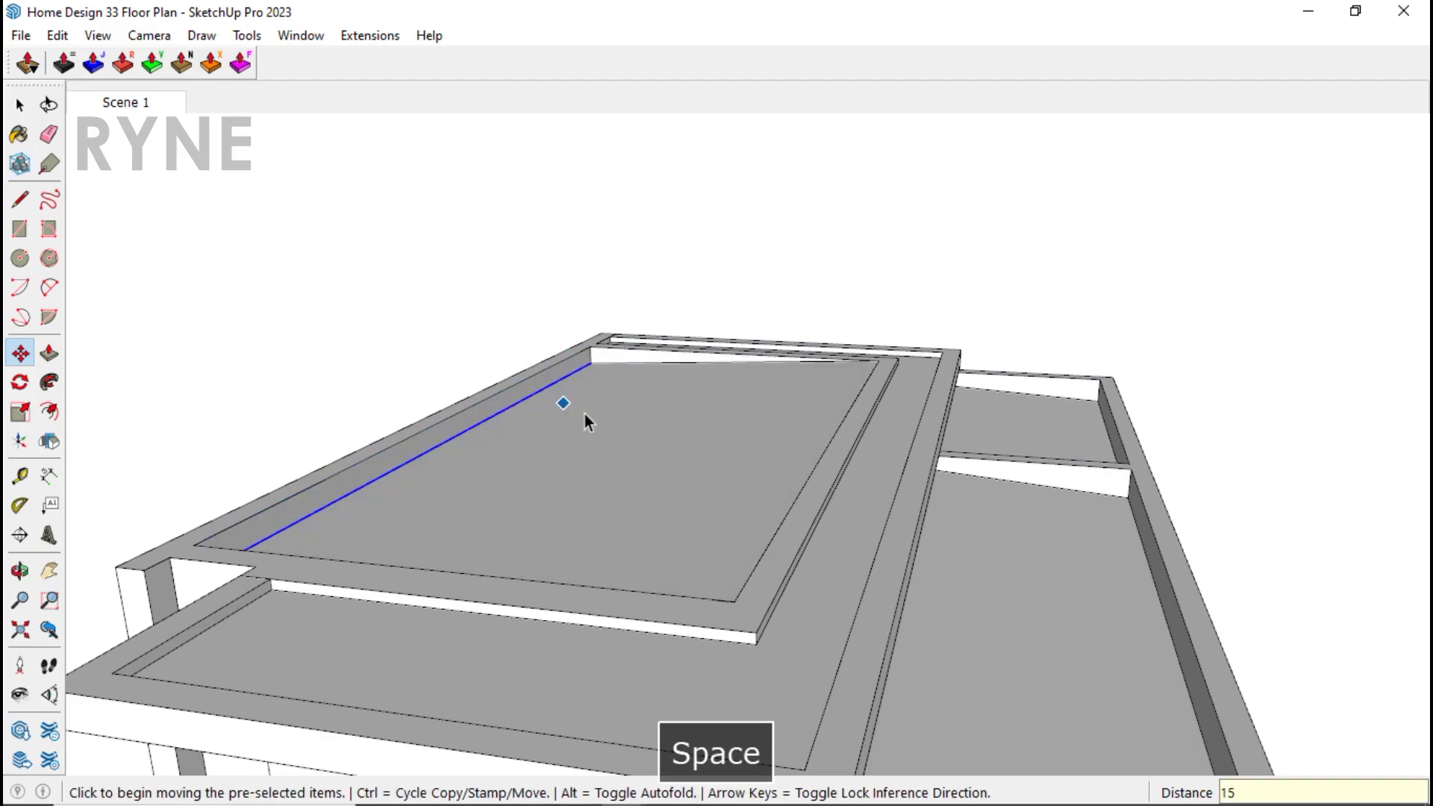
Step: Group the upper volume's sloped roof face and move it straight down below the top of the surrounding walls
{"action": "left_click", "coordinate": [644, 431]}
{"action": "right_click", "coordinate": [643, 431]}
{"action": "left_click", "coordinate": [741, 192]}
{"action": "key", "text": "m"}
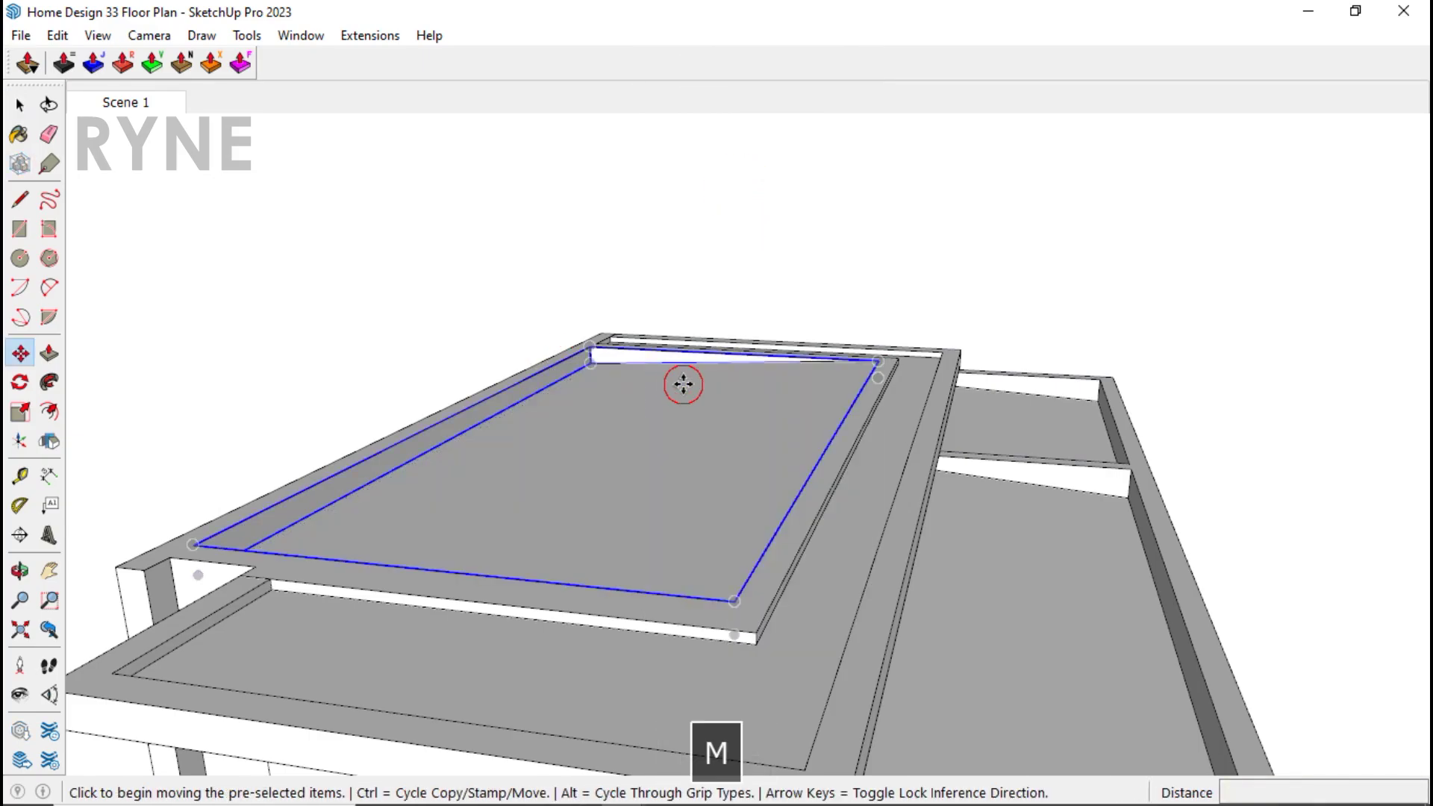
{"action": "left_click", "coordinate": [682, 384]}
{"action": "key", "text": "Up"}
{"action": "key", "text": "Return"}
{"action": "key", "text": "space"}
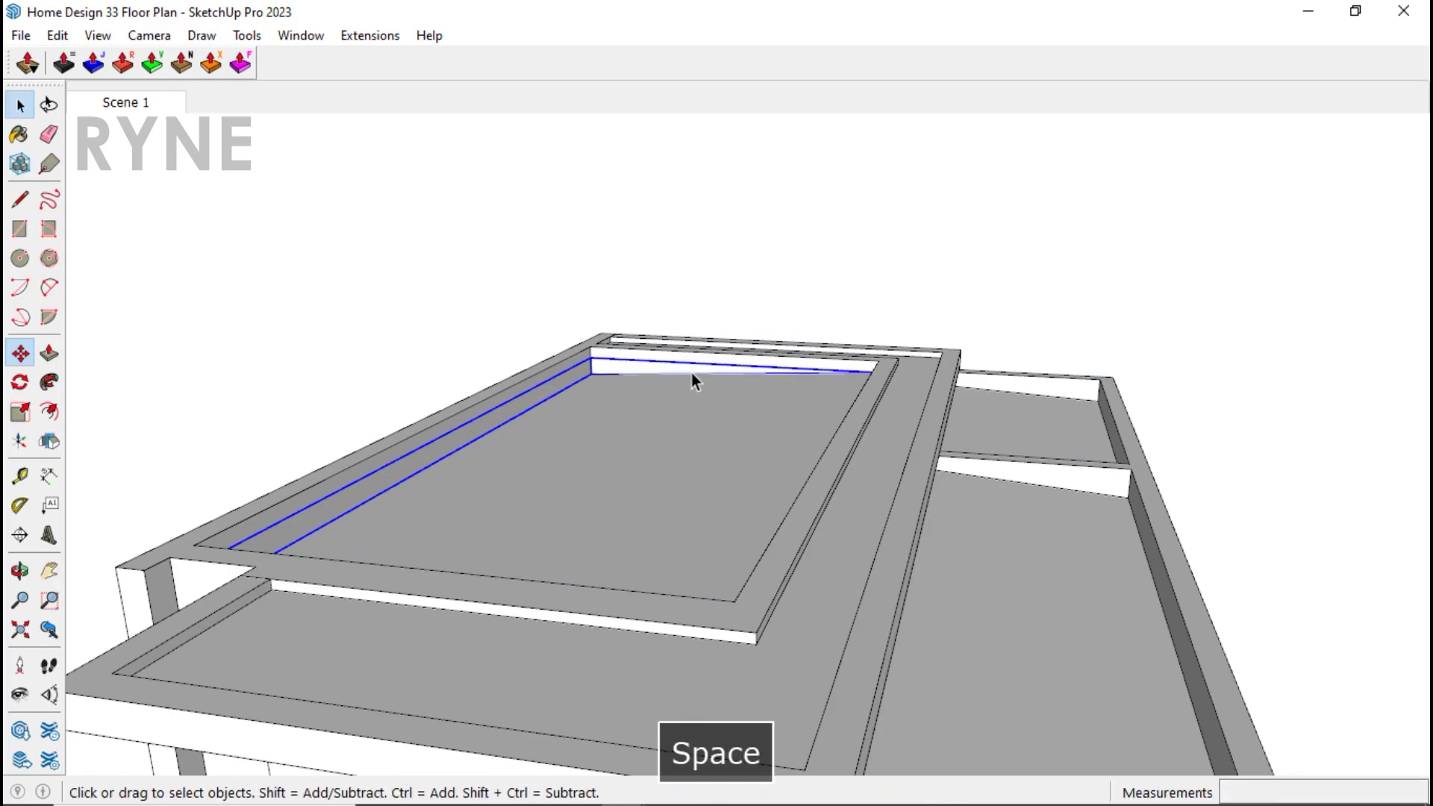
Step: Draw a rectangle over the large upper-floor window opening on the front facade, from corner to corner
{"action": "middle_click_drag", "start_coordinate": [694, 381], "coordinate": [865, 277]}
{"action": "scroll", "coordinate": [865, 277], "scroll_direction": "down", "scroll_amount": 3}
{"action": "middle_click_drag", "start_coordinate": [770, 534], "coordinate": [759, 480]}
{"action": "key", "text": "r"}
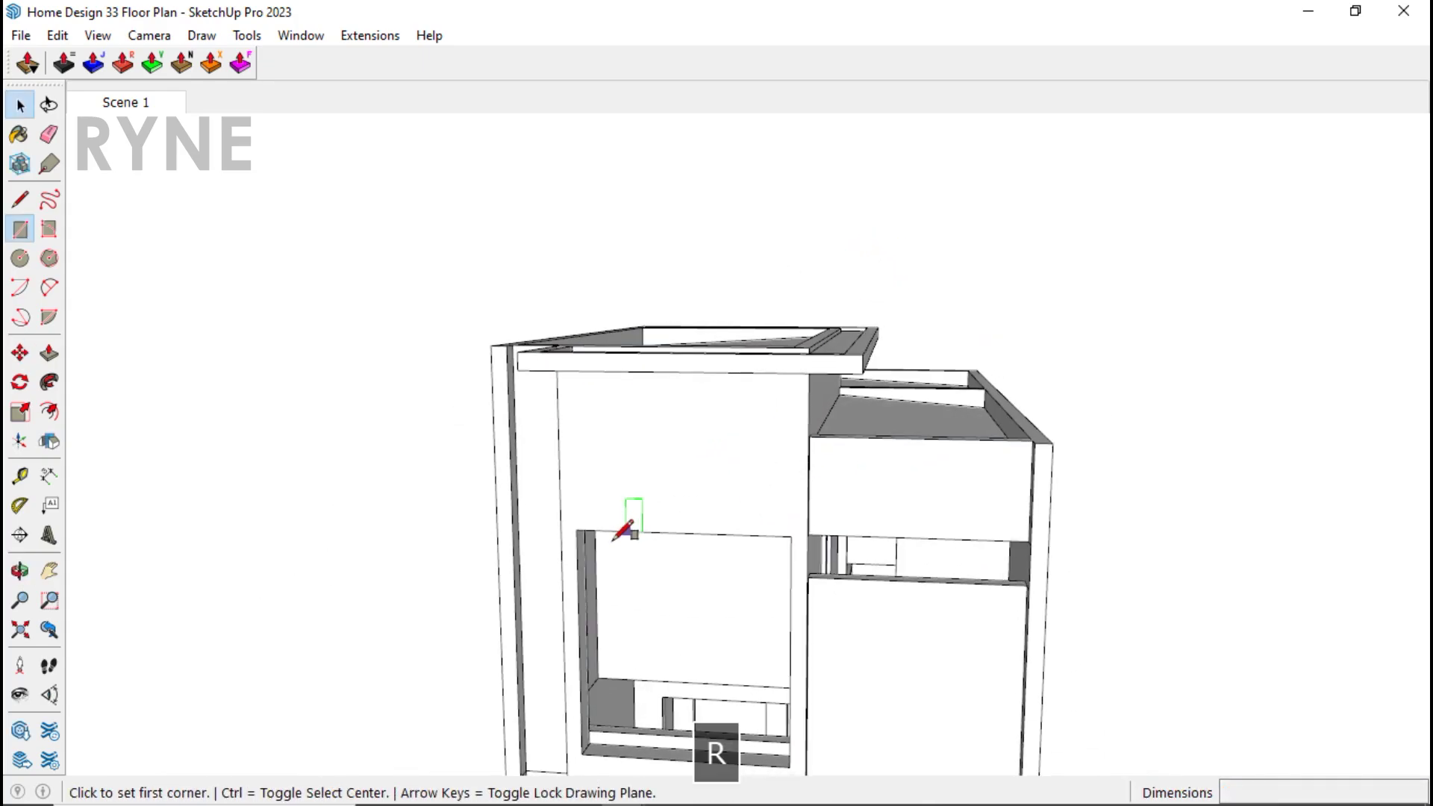
{"action": "left_click", "coordinate": [582, 522]}
{"action": "middle_click_drag", "start_coordinate": [582, 522], "coordinate": [615, 491]}
{"action": "left_click", "coordinate": [745, 662]}
{"action": "key", "text": "space"}
Step: Offset the window rectangle inward by 15 cm and delete the inner face to leave a frame
{"action": "key", "text": "f"}
{"action": "left_click", "coordinate": [615, 491]}
{"action": "type", "text": "5"}
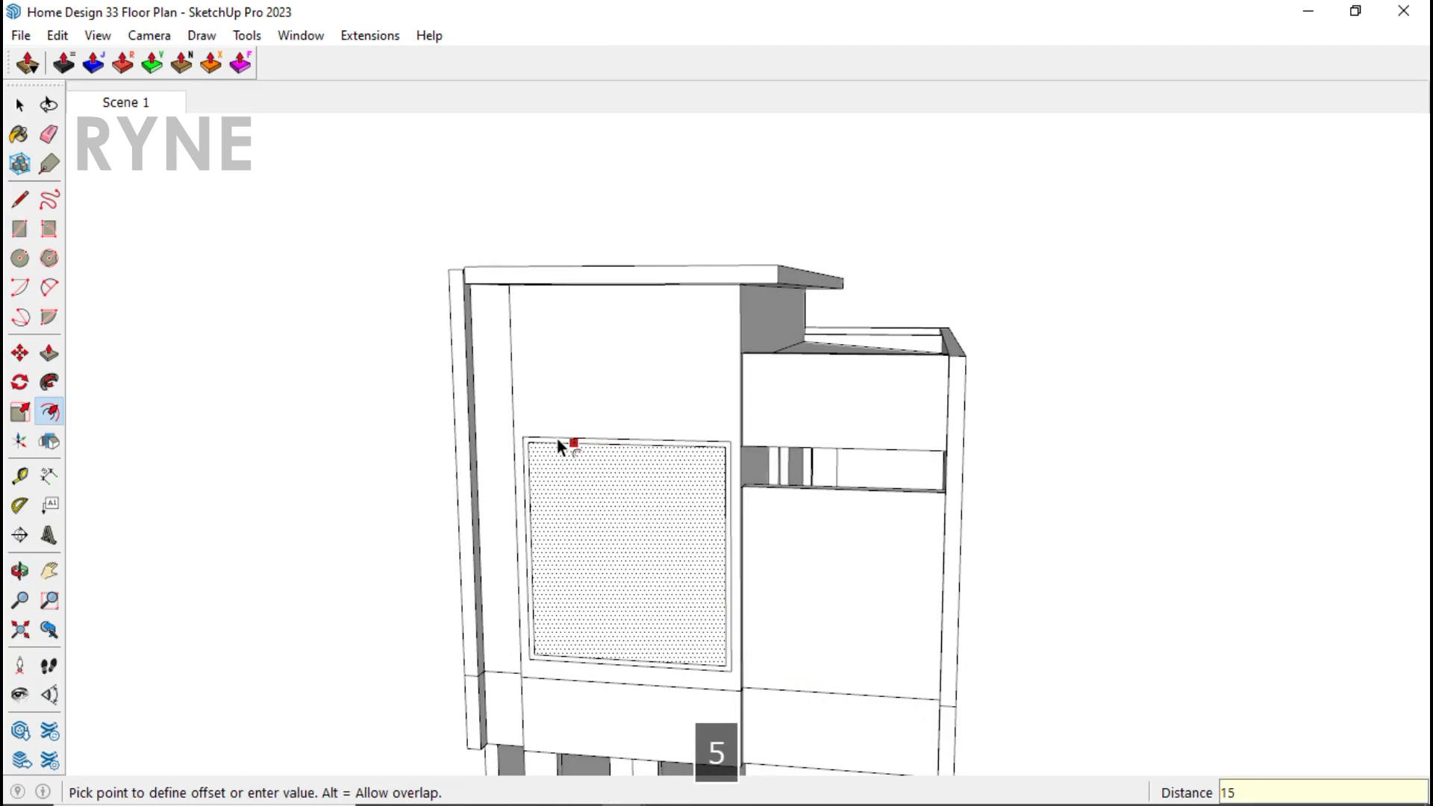
{"action": "key", "text": "Return"}
{"action": "key", "text": "space"}
{"action": "left_click", "coordinate": [588, 476]}
{"action": "key", "text": "Delete"}
{"action": "middle_click_drag", "start_coordinate": [590, 477], "coordinate": [507, 514]}
Step: Extrude the window frame 40 cm outward from the facade and make it a group
{"action": "key", "text": "p"}
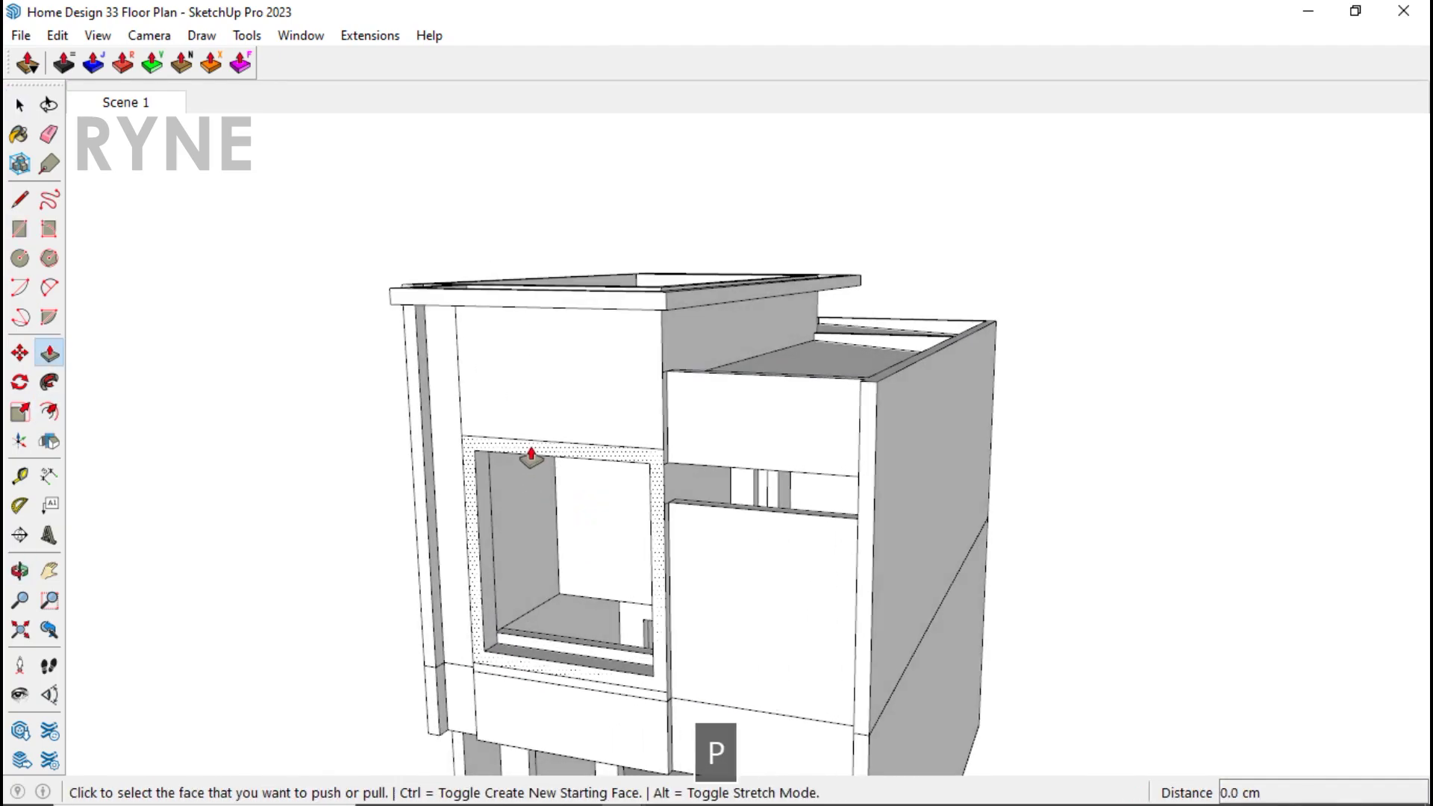
{"action": "left_click", "coordinate": [526, 458]}
{"action": "type", "text": "40"}
{"action": "key", "text": "Return"}
{"action": "key", "text": "space"}
{"action": "left_click", "coordinate": [518, 451]}
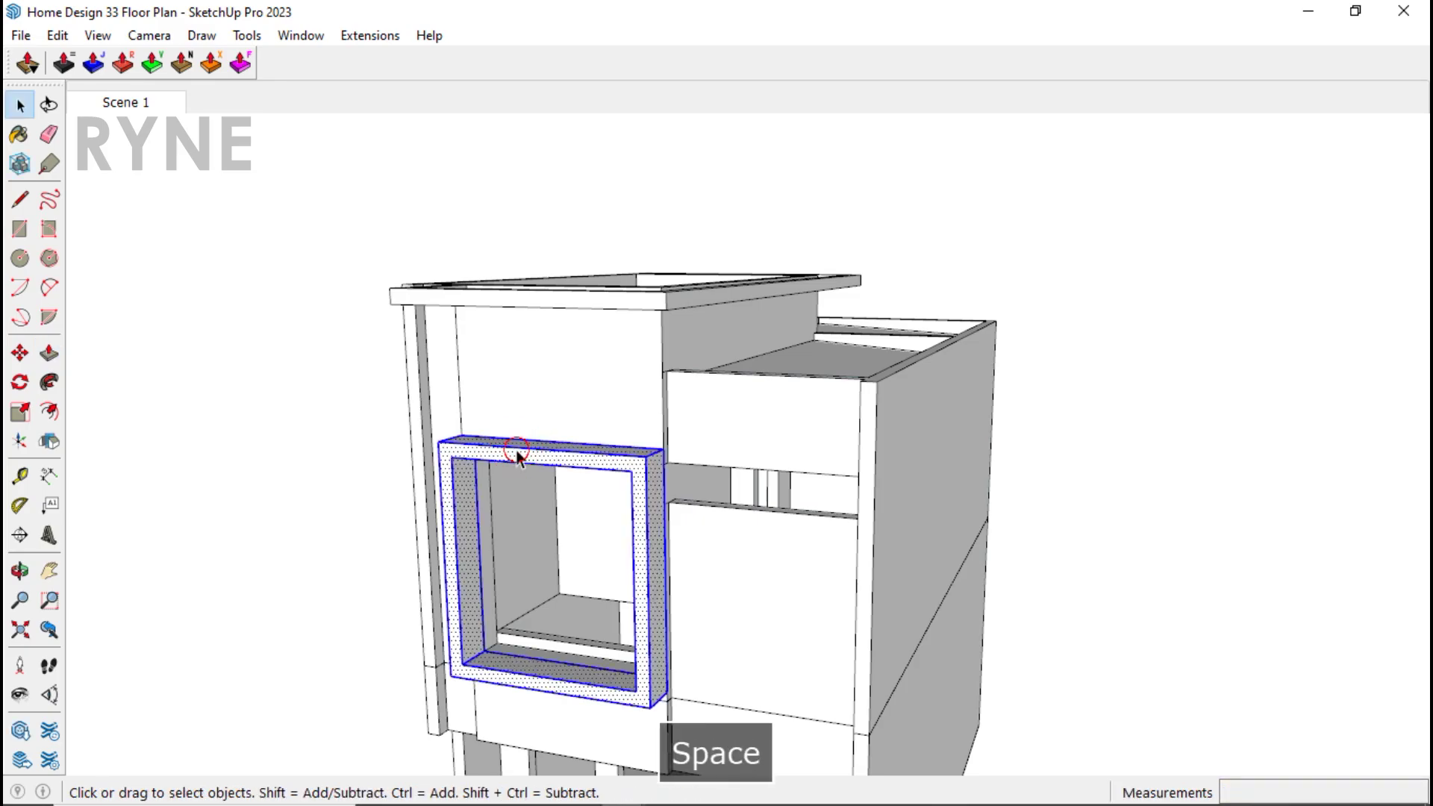
{"action": "right_click", "coordinate": [518, 451]}
{"action": "left_click", "coordinate": [611, 188]}
Step: Examine the finished house from the front, side, rear and above, including a close look at the louvred upper window
{"action": "middle_click_drag", "start_coordinate": [614, 224], "coordinate": [743, 437]}
{"action": "scroll", "coordinate": [849, 379], "scroll_direction": "down", "scroll_amount": 2}
{"action": "scroll", "coordinate": [748, 435], "scroll_direction": "up", "scroll_amount": 1}
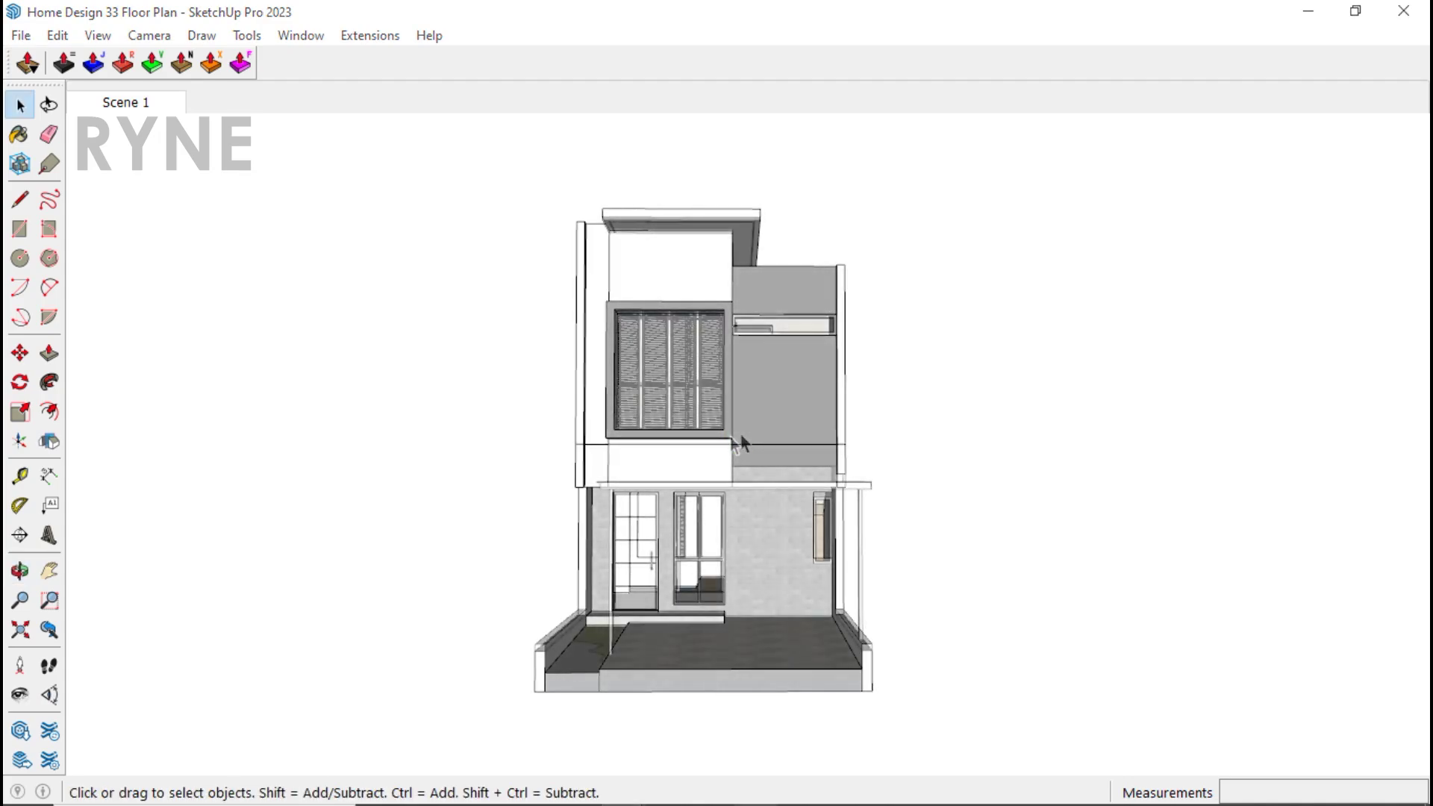
{"action": "middle_click_drag", "start_coordinate": [730, 439], "coordinate": [377, 681]}
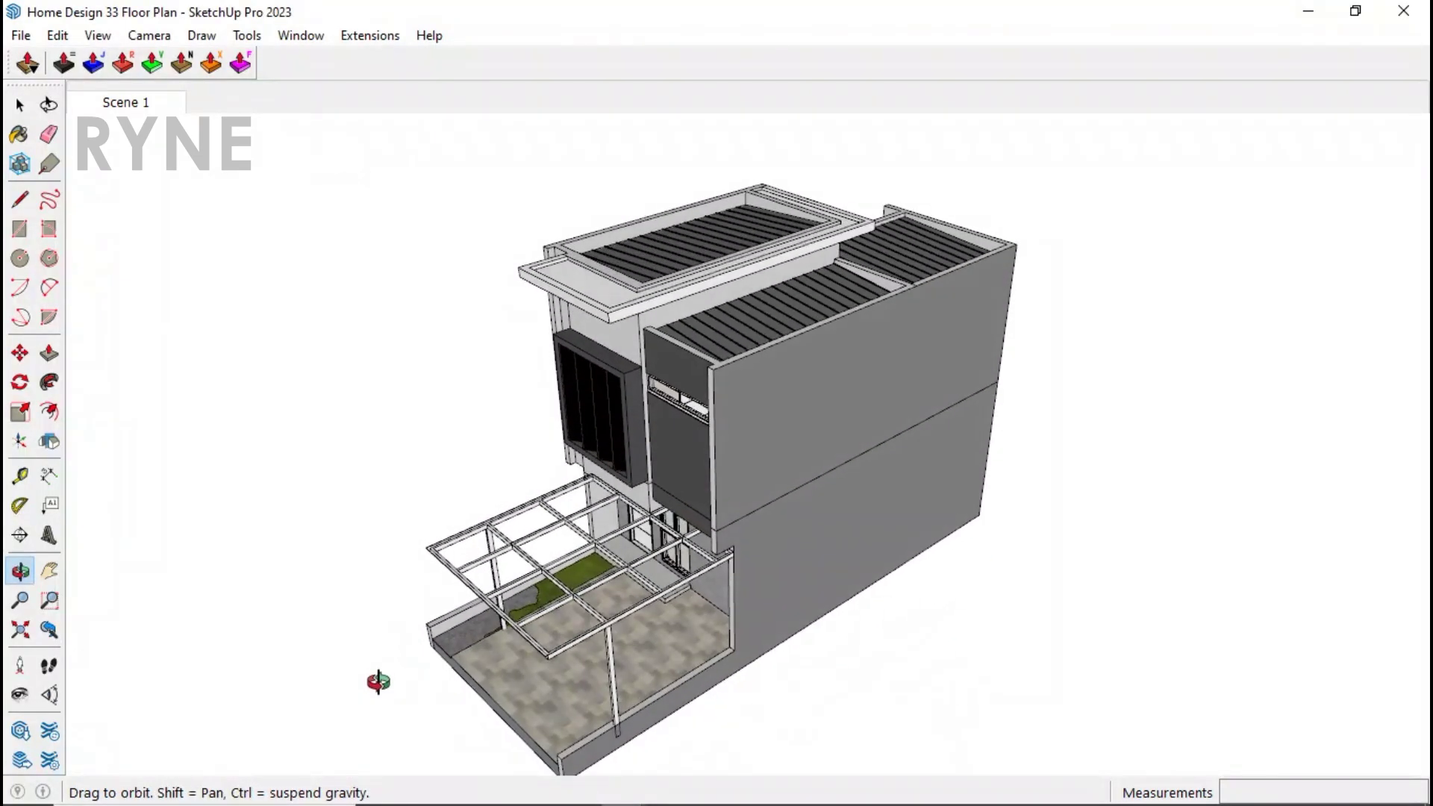
{"action": "middle_click_drag", "start_coordinate": [853, 521], "coordinate": [769, 543]}
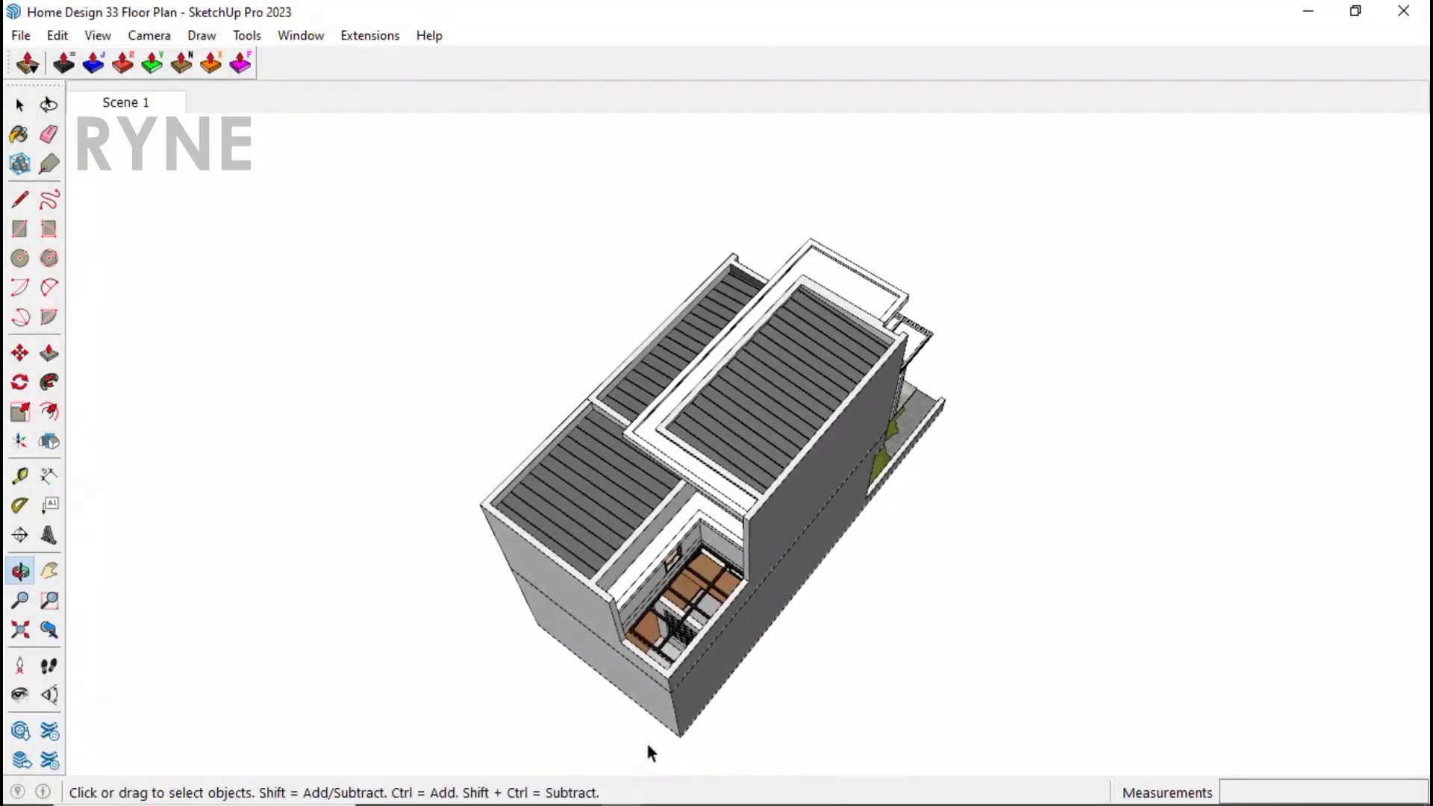
{"action": "scroll", "coordinate": [650, 752], "scroll_direction": "up", "scroll_amount": 5}
{"action": "middle_click_drag", "start_coordinate": [650, 752], "coordinate": [214, 406]}
{"action": "key", "text": "space"}
{"action": "scroll", "coordinate": [397, 642], "scroll_direction": "down", "scroll_amount": 3}
{"action": "scroll", "coordinate": [597, 333], "scroll_direction": "up", "scroll_amount": 5}
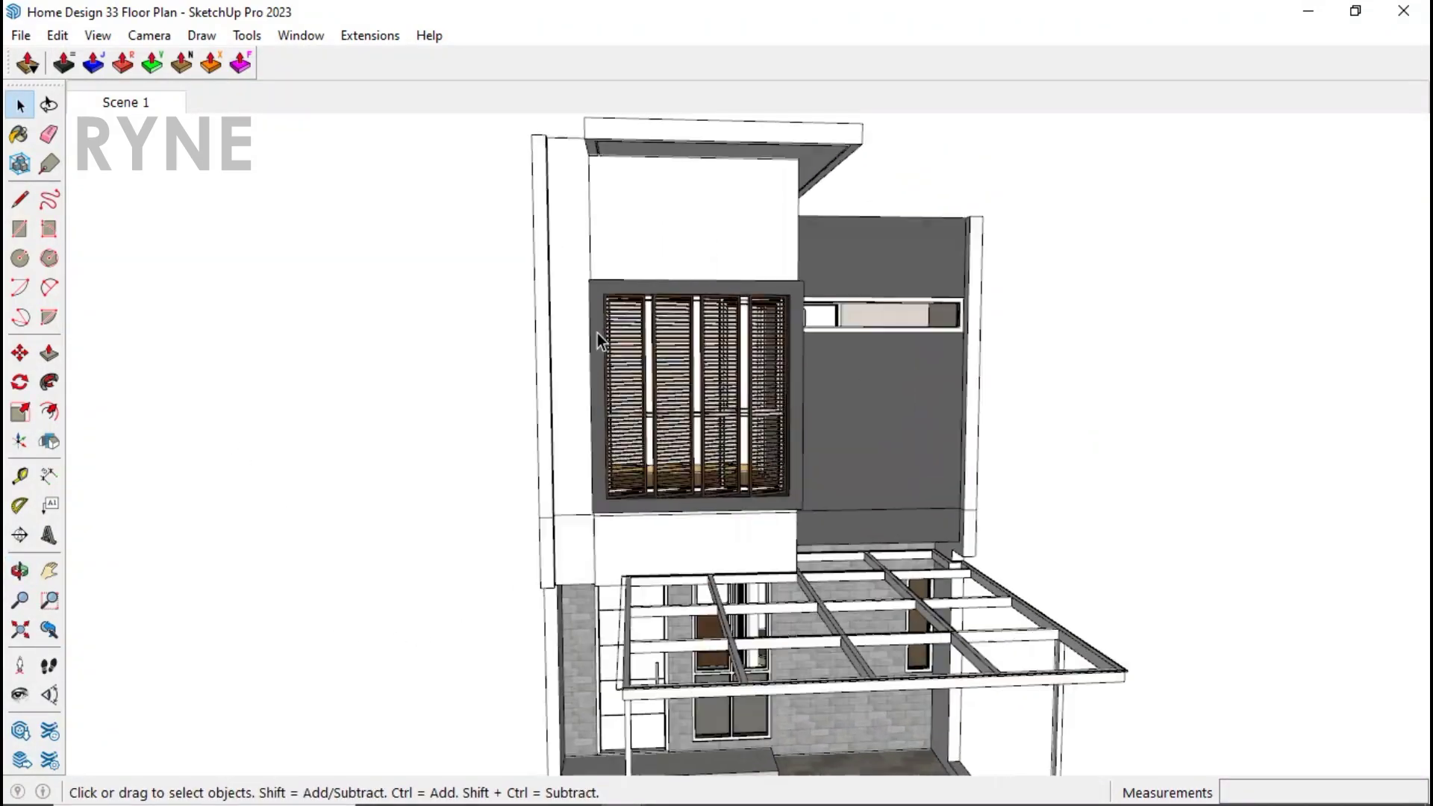
{"action": "scroll", "coordinate": [597, 333], "scroll_direction": "up", "scroll_amount": 3}
{"action": "middle_click_drag", "start_coordinate": [597, 333], "coordinate": [677, 403]}
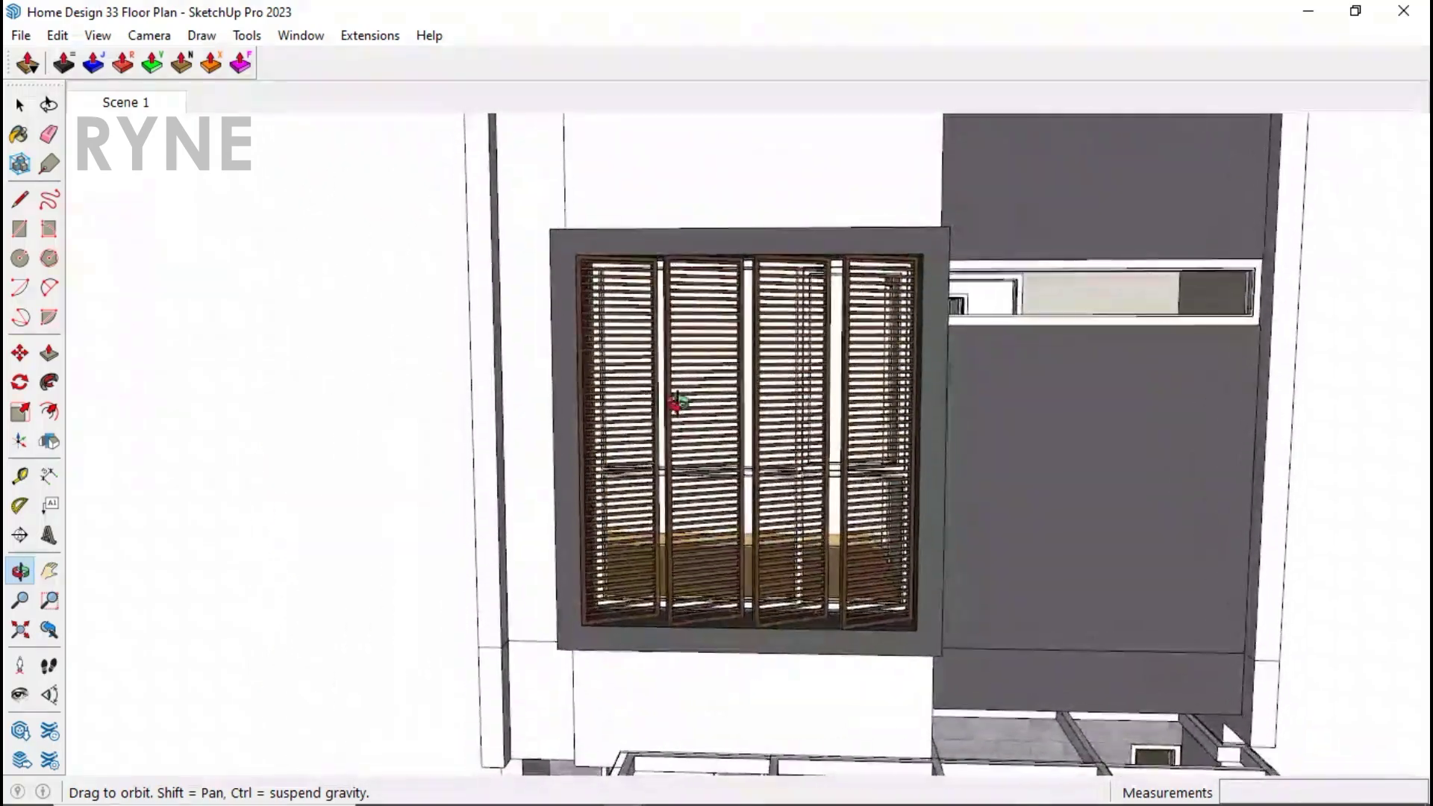
{"action": "scroll", "coordinate": [701, 425], "scroll_direction": "down", "scroll_amount": 5}
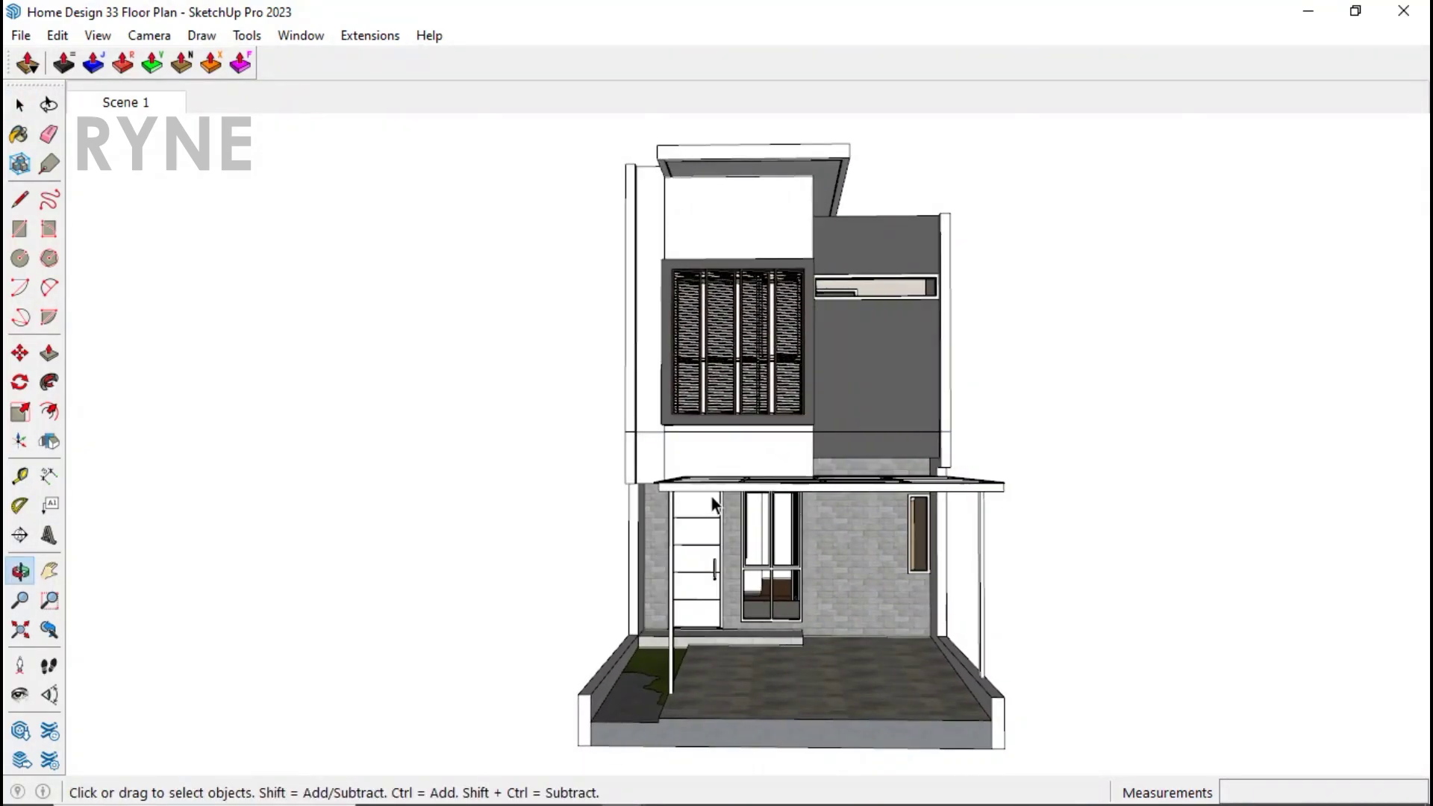